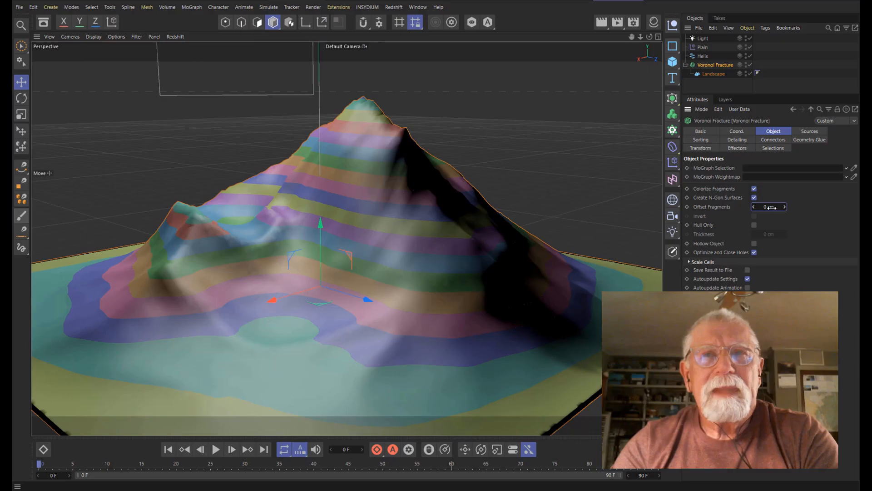
Step: Set the Voronoi Fracture's fragment offset to 5 cm and the Plain effector's Y scale to 20
{"action": "left_click_drag", "start_coordinate": [768, 206], "coordinate": [790, 209]}
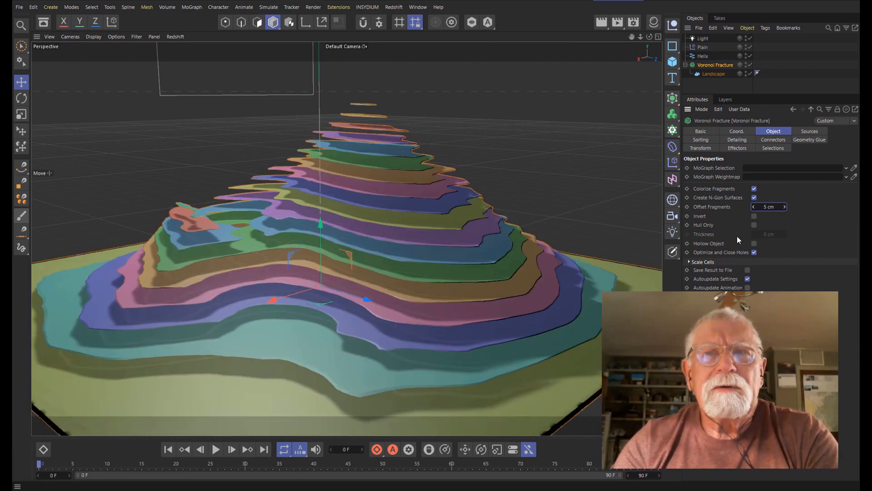
{"action": "left_click", "coordinate": [703, 47]}
{"action": "left_click", "coordinate": [773, 130]}
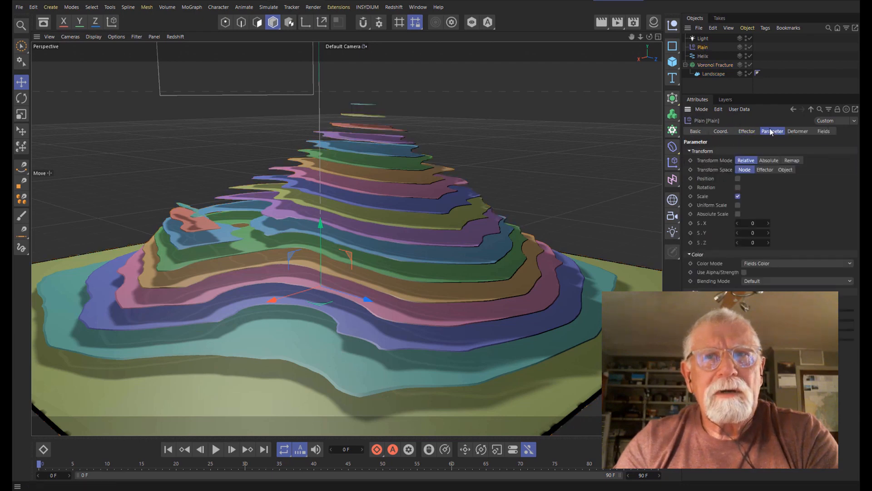
{"action": "left_click_drag", "start_coordinate": [756, 234], "coordinate": [765, 233]}
{"action": "type", "text": "10"}
{"action": "key", "text": "Return"}
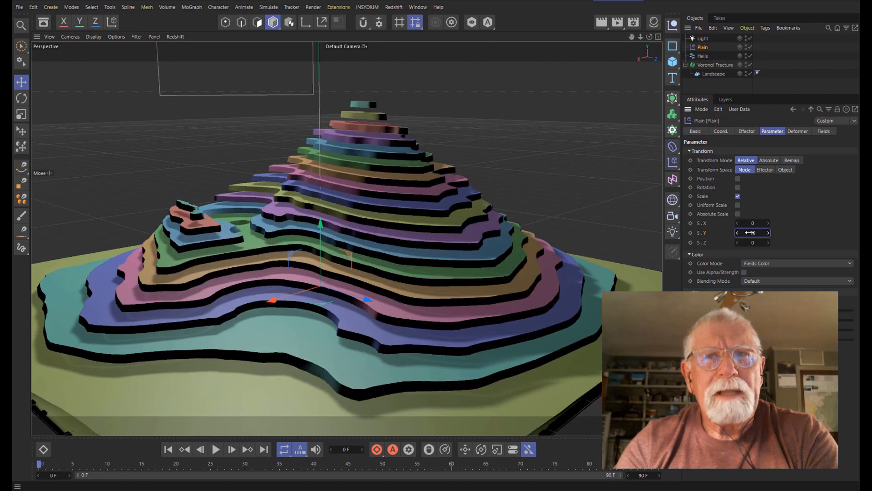
{"action": "type", "text": "20"}
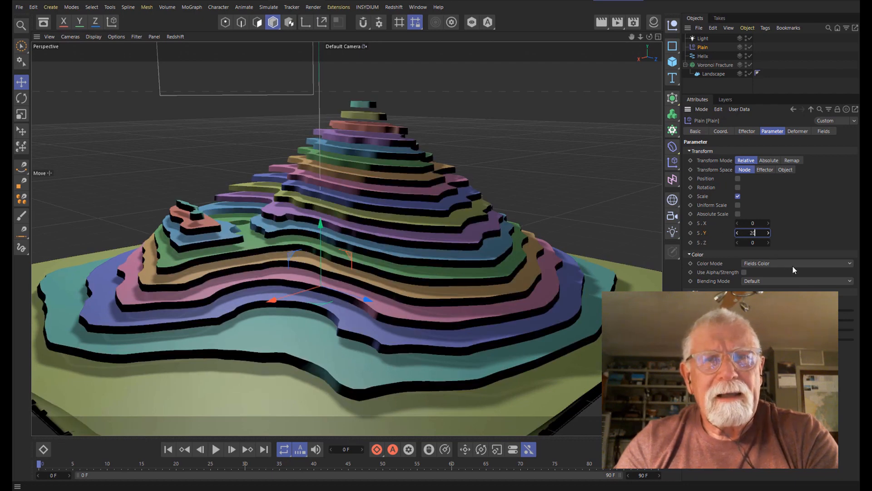
{"action": "key", "text": "Return"}
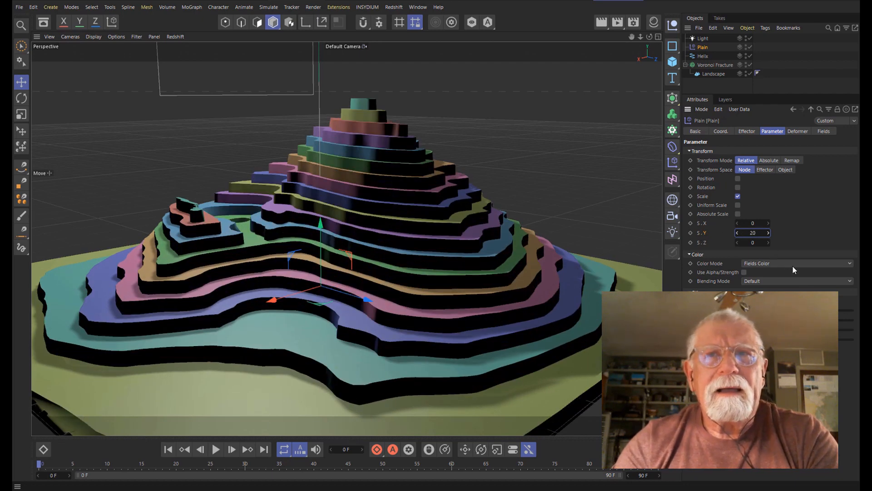
Step: Examine the stacked slices in an enlarged front view and select the Landscape object
{"action": "left_click", "coordinate": [658, 36]}
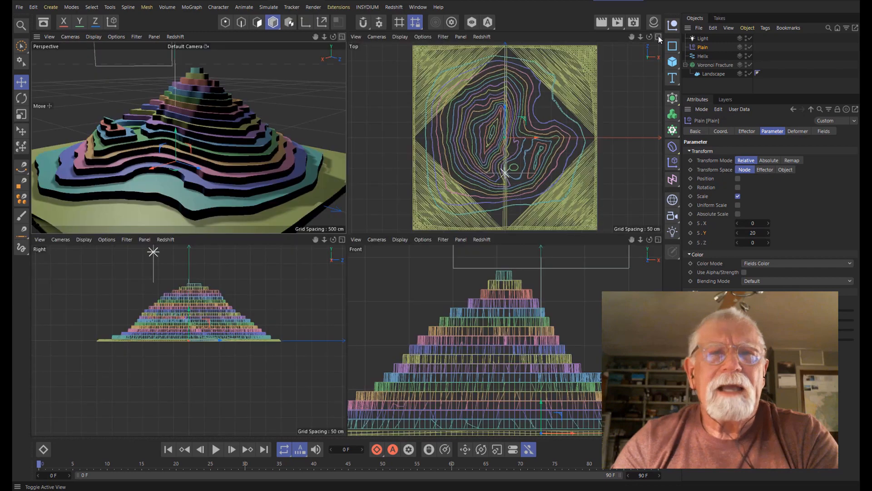
{"action": "left_click", "coordinate": [658, 239]}
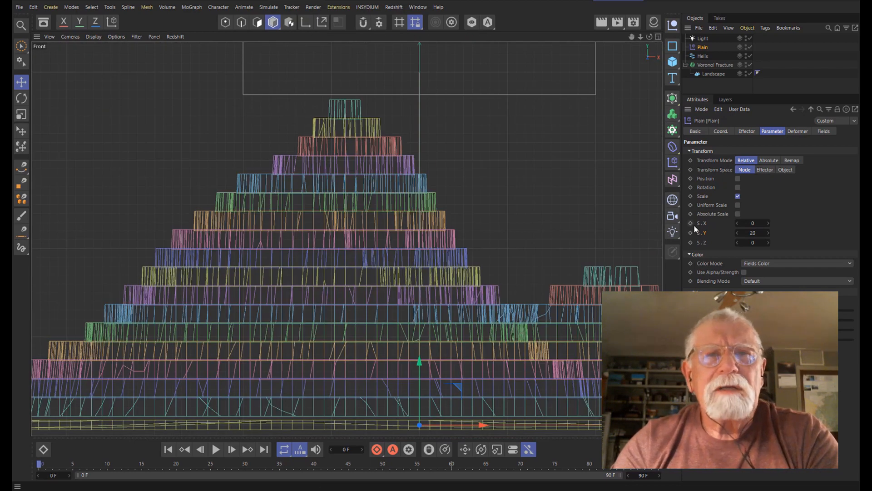
{"action": "left_click", "coordinate": [713, 74]}
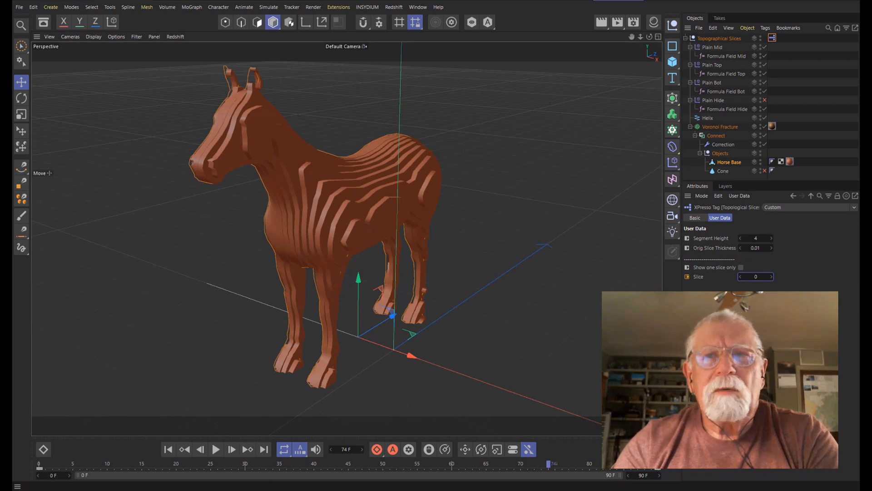
Step: Show one slice of the horse at a time, stepping the slice number up to 17, and turn the single-slice display off
{"action": "left_click", "coordinate": [741, 267]}
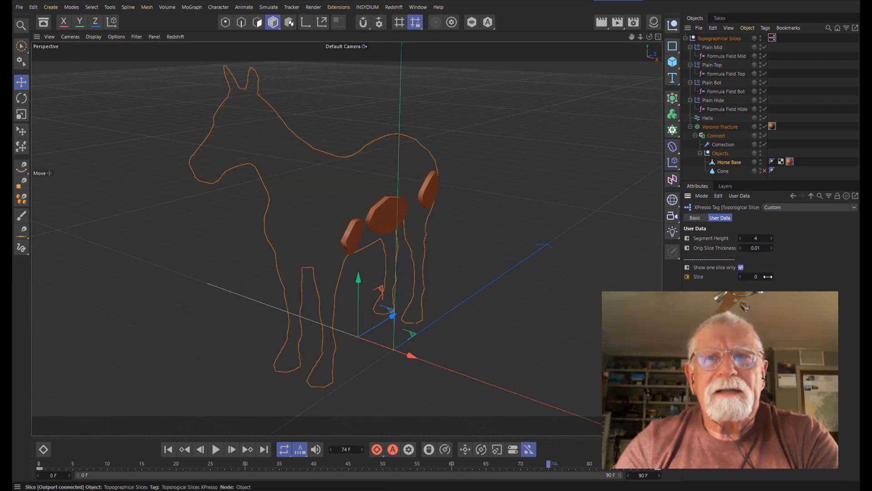
{"action": "left_click", "coordinate": [769, 278]}
{"action": "left_click", "coordinate": [770, 277]}
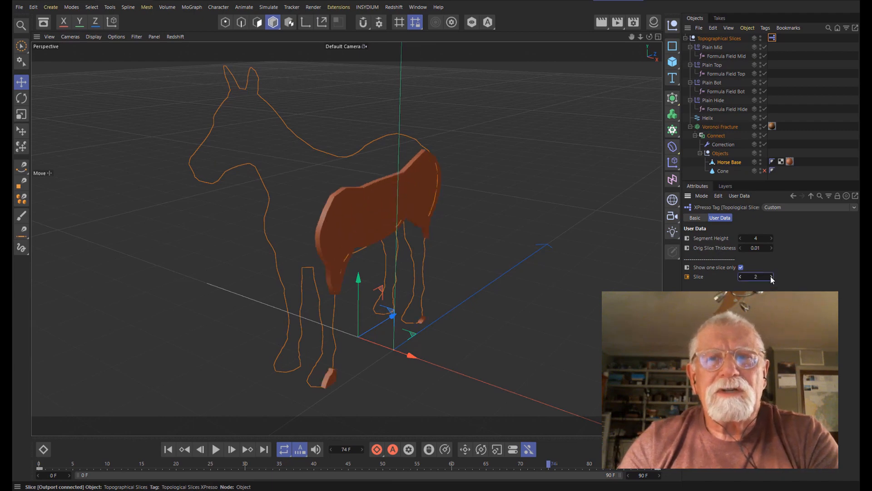
{"action": "left_click", "coordinate": [770, 277]}
{"action": "left_click", "coordinate": [770, 276]}
{"action": "left_click", "coordinate": [770, 276]}
{"action": "left_click", "coordinate": [770, 277]}
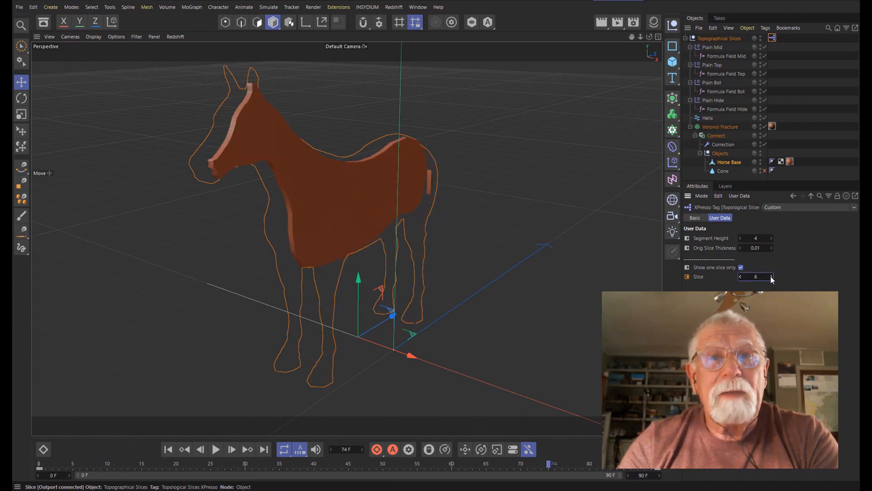
{"action": "left_click", "coordinate": [770, 277]}
{"action": "left_click", "coordinate": [770, 276]}
{"action": "left_click", "coordinate": [771, 276]}
{"action": "left_click", "coordinate": [771, 276]}
{"action": "left_click", "coordinate": [771, 276]}
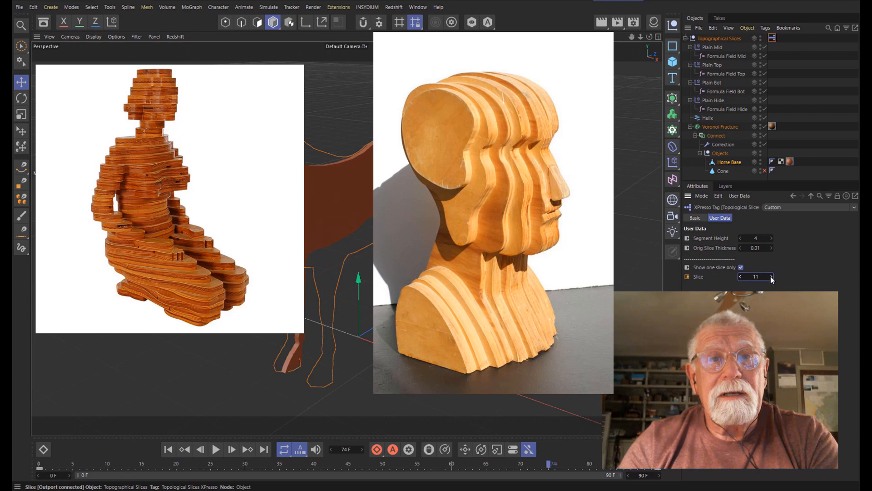
{"action": "left_click", "coordinate": [771, 276]}
{"action": "left_click", "coordinate": [770, 276]}
{"action": "left_click", "coordinate": [770, 277]}
{"action": "left_click", "coordinate": [770, 276]}
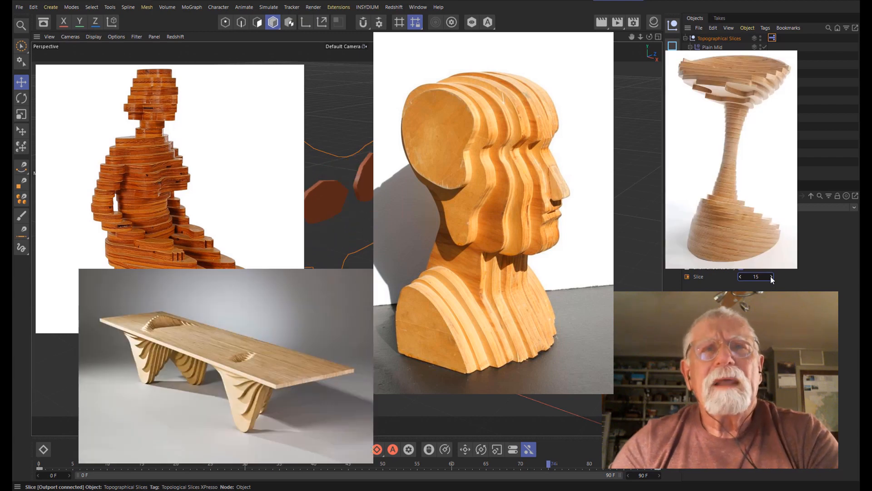
{"action": "left_click", "coordinate": [771, 277]}
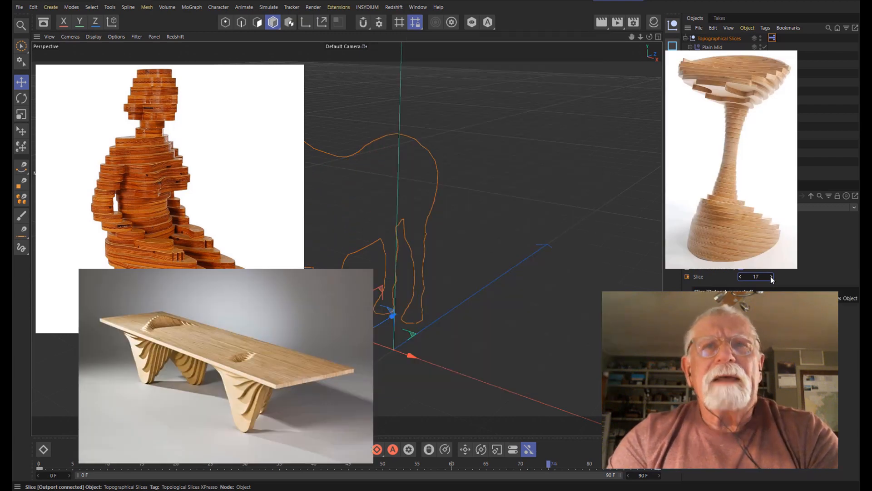
{"action": "left_click", "coordinate": [741, 267]}
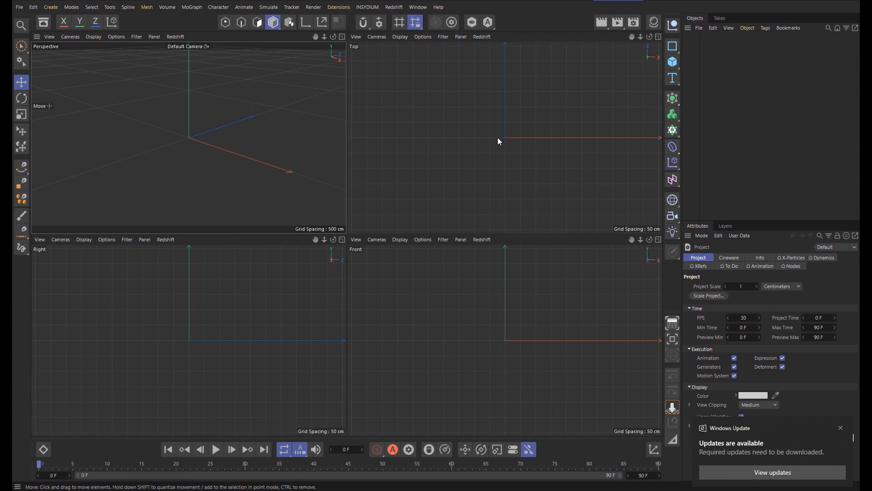
Step: Add a cone primitive to the empty scene and set its Y position to 100 cm
{"action": "left_click", "coordinate": [674, 65]}
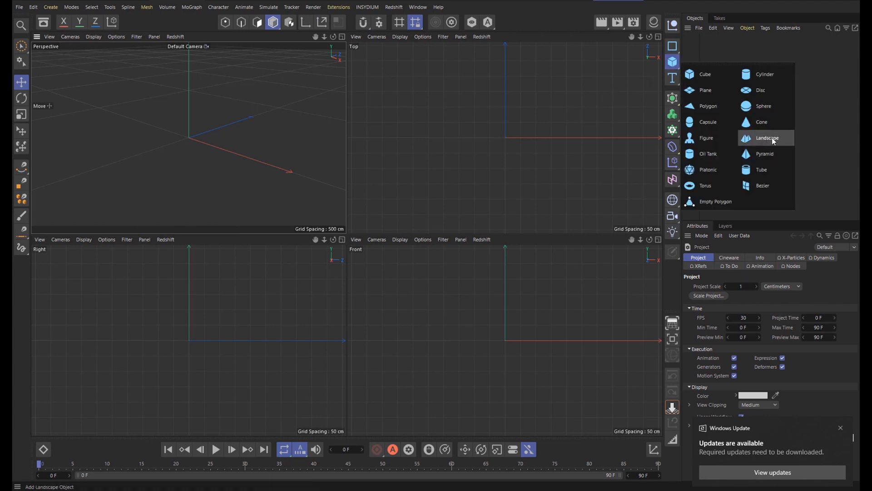
{"action": "left_click", "coordinate": [762, 122]}
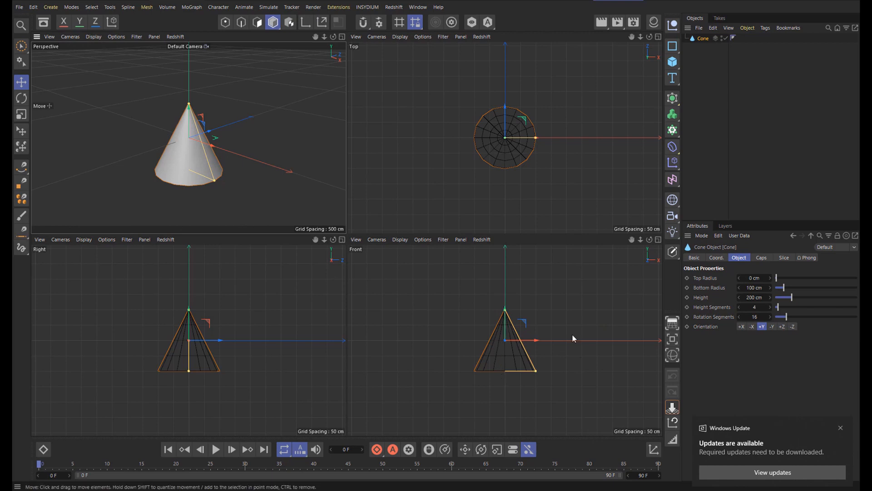
{"action": "left_click", "coordinate": [718, 259]}
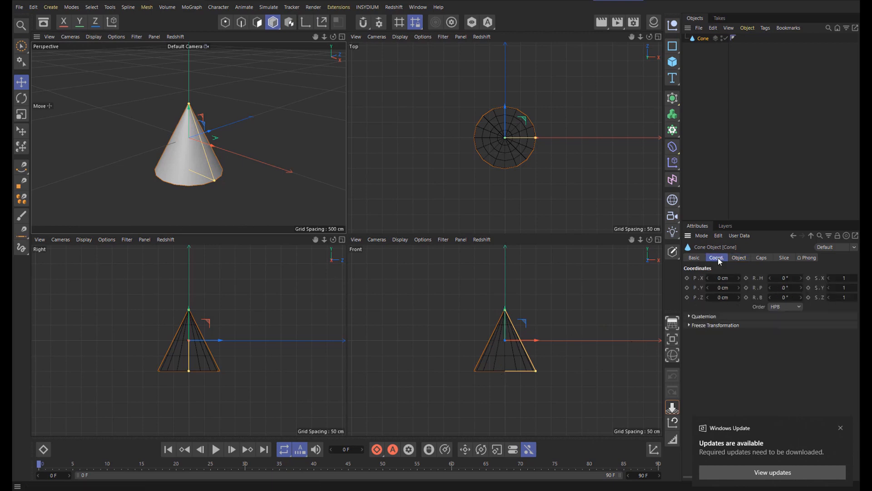
{"action": "left_click", "coordinate": [723, 287]}
{"action": "type", "text": "100"}
{"action": "key", "text": "Return"}
Step: Set the cone's top radius to 8 cm
{"action": "left_click", "coordinate": [740, 258]}
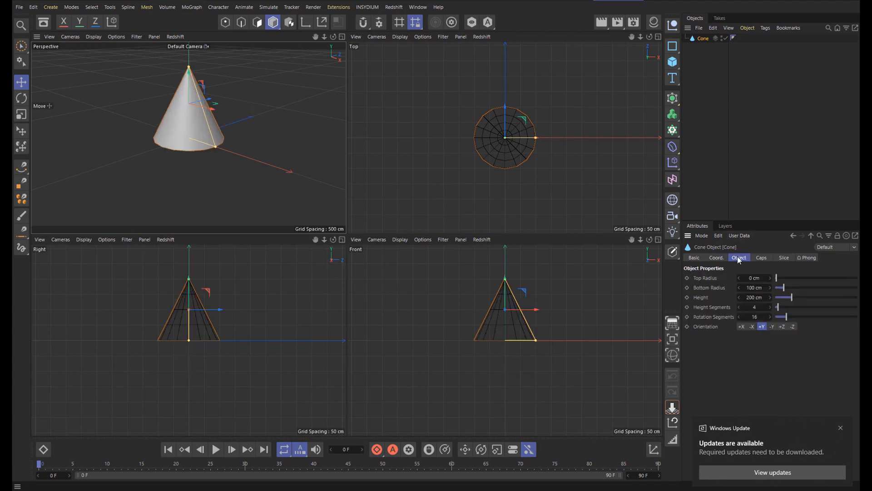
{"action": "left_click", "coordinate": [750, 278]}
{"action": "type", "text": "8"}
{"action": "key", "text": "Return"}
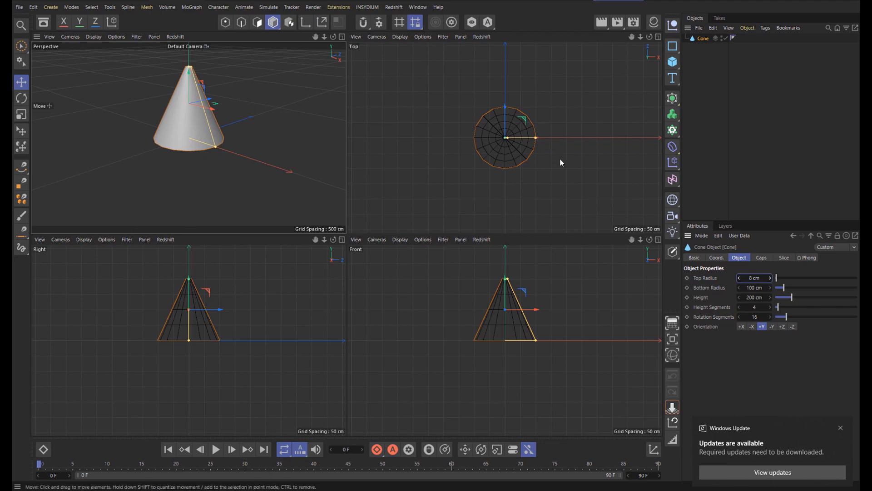
Step: Set the cone's rotation segments to 12 and its height segments to 1
{"action": "double_click", "coordinate": [755, 317]}
{"action": "type", "text": "12"}
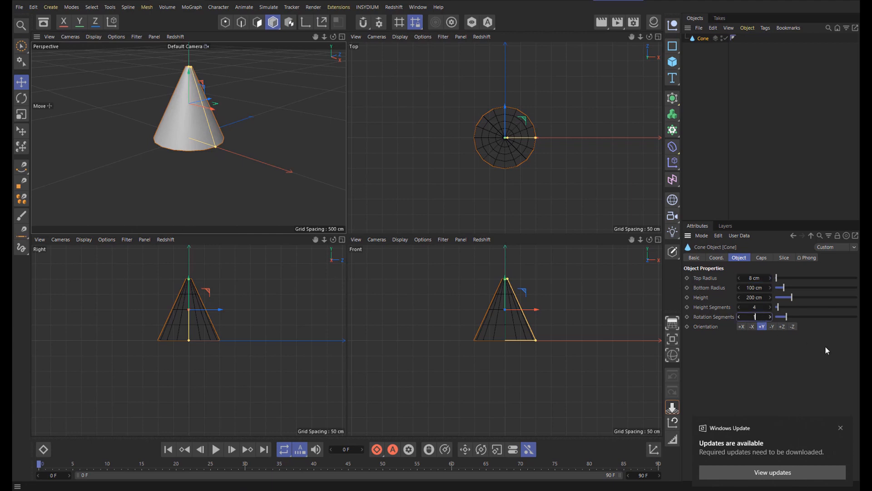
{"action": "key", "text": "Return"}
{"action": "double_click", "coordinate": [754, 306]}
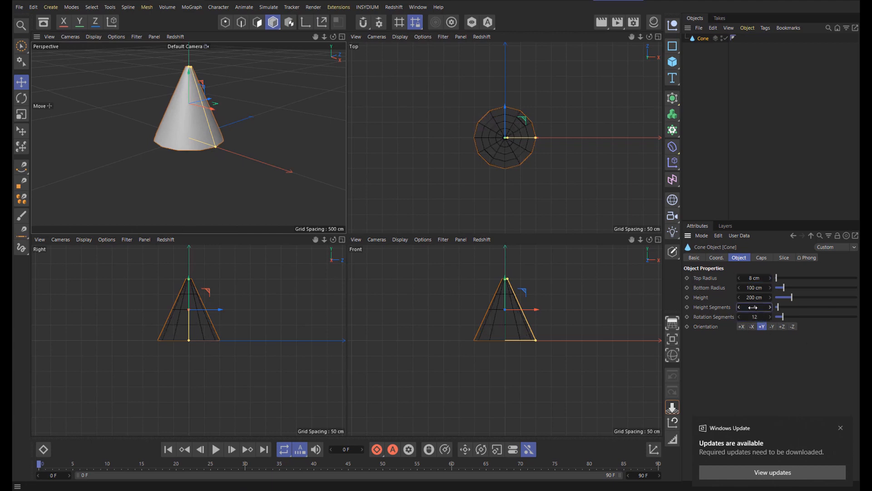
{"action": "type", "text": "1"}
{"action": "key", "text": "Return"}
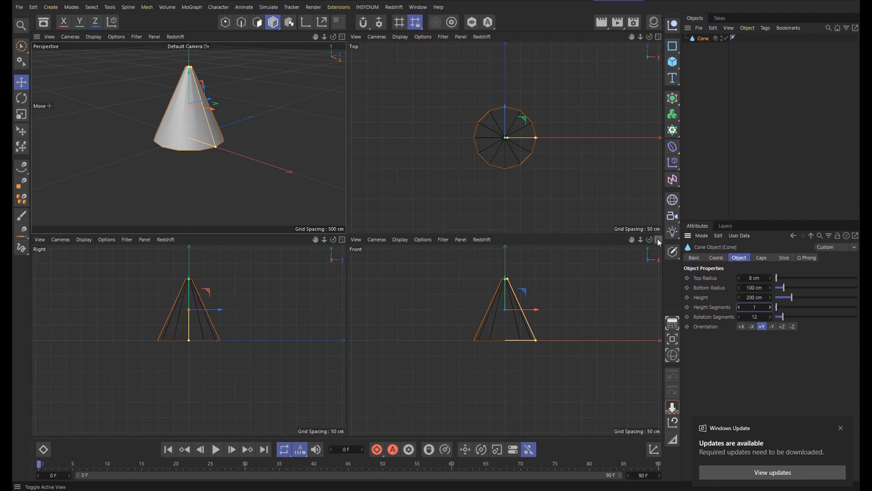
Step: Enlarge the front view around the cone and display it with Gouraud Shading
{"action": "left_click", "coordinate": [658, 239]}
{"action": "scroll", "coordinate": [325, 119], "scroll_direction": "up", "scroll_amount": 5}
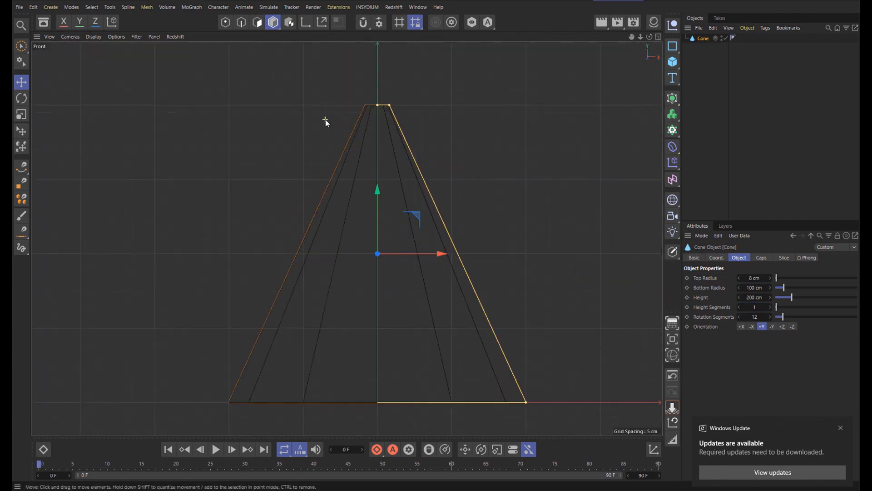
{"action": "scroll", "coordinate": [325, 119], "scroll_direction": "down", "scroll_amount": 1}
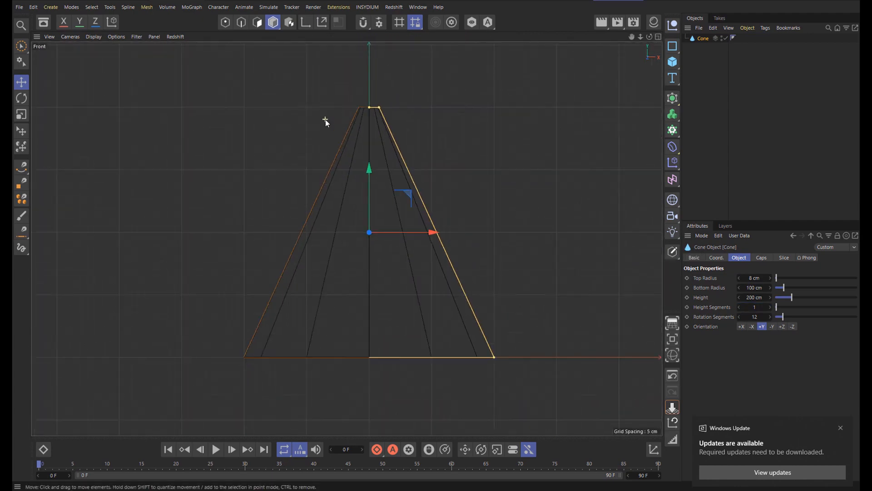
{"action": "left_click", "coordinate": [96, 37]}
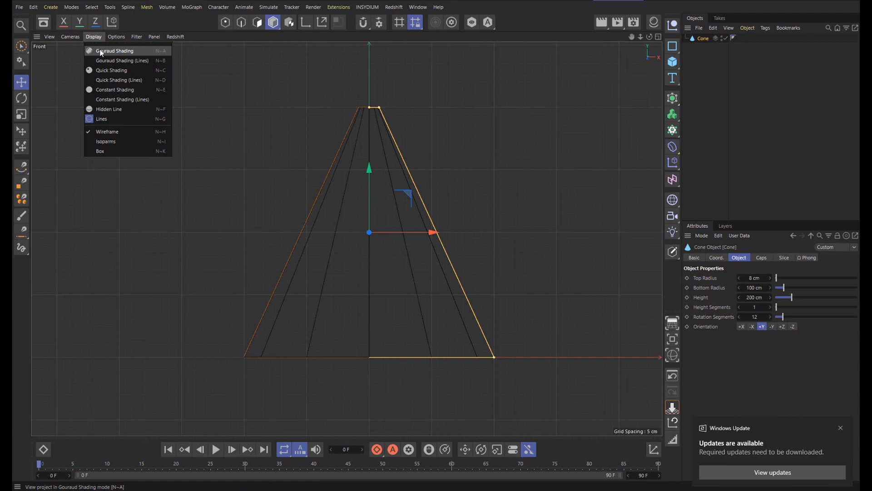
{"action": "left_click", "coordinate": [104, 52]}
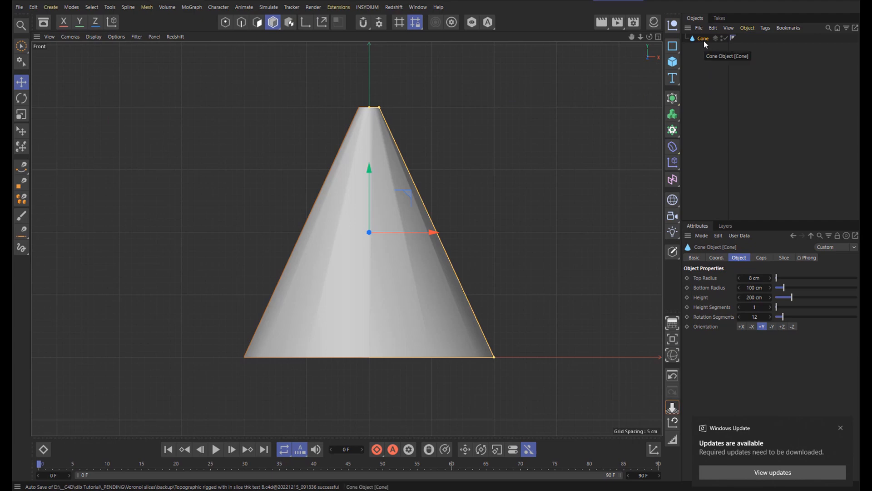
Step: Add a Voronoi Fracture as parent of the cone and delete its Point Generator - Distribution source
{"action": "left_click", "coordinate": [673, 130]}
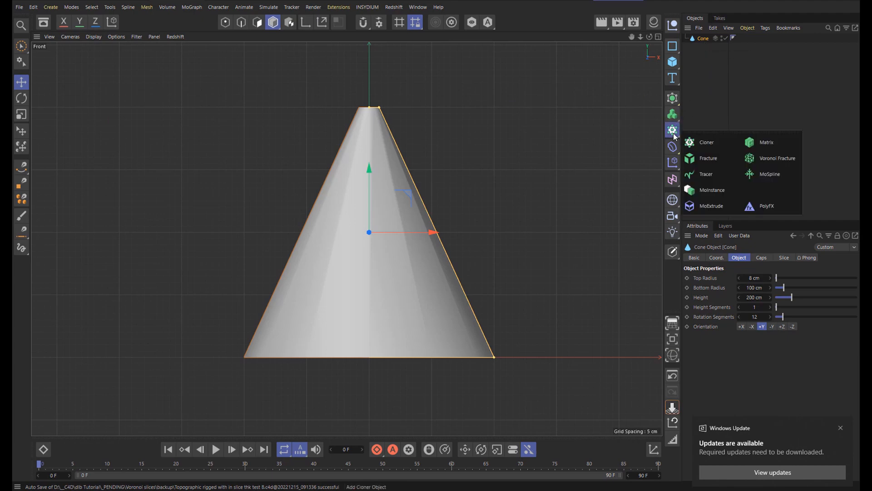
{"action": "left_click", "coordinate": [778, 159], "text": "alt"}
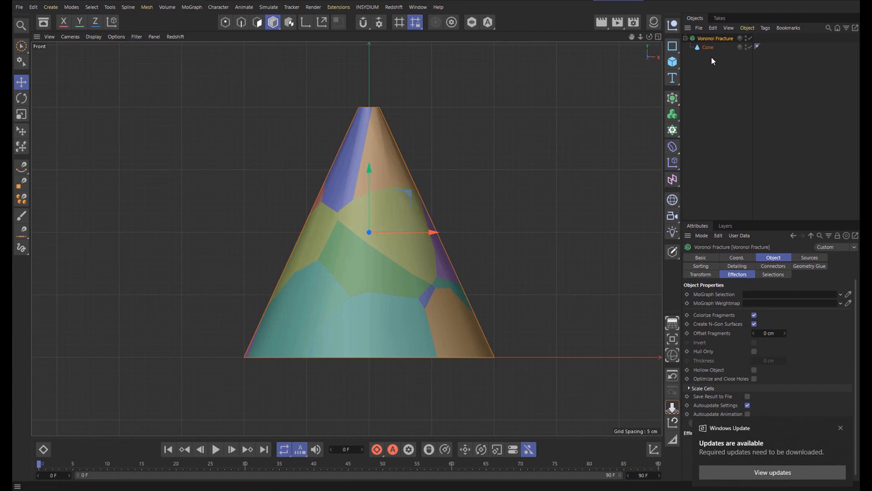
{"action": "left_click", "coordinate": [778, 259]}
{"action": "left_click", "coordinate": [810, 257]}
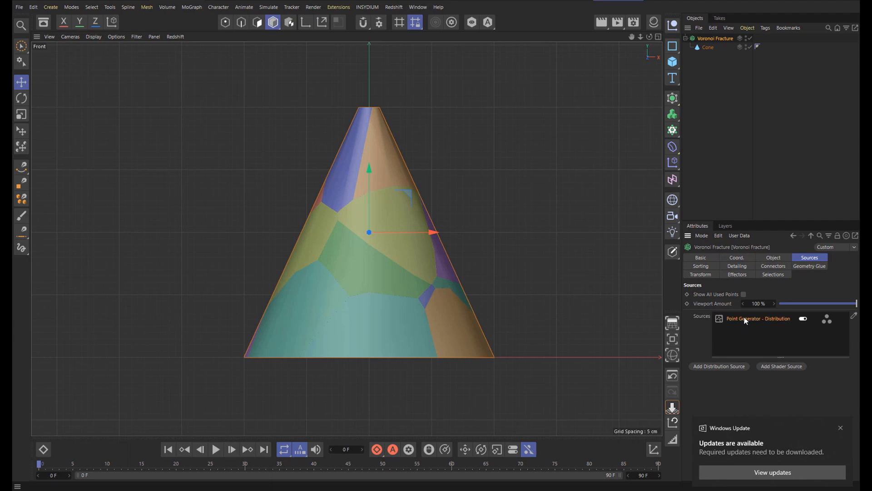
{"action": "left_click", "coordinate": [744, 318]}
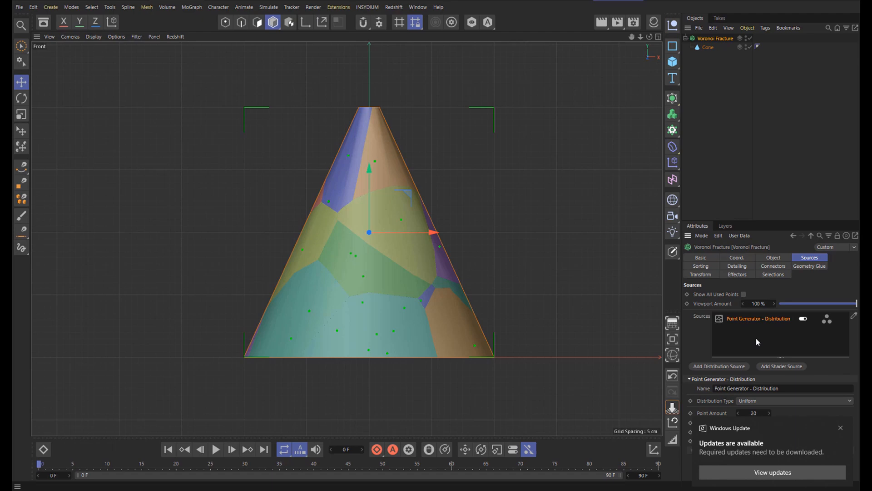
{"action": "key", "text": "Delete"}
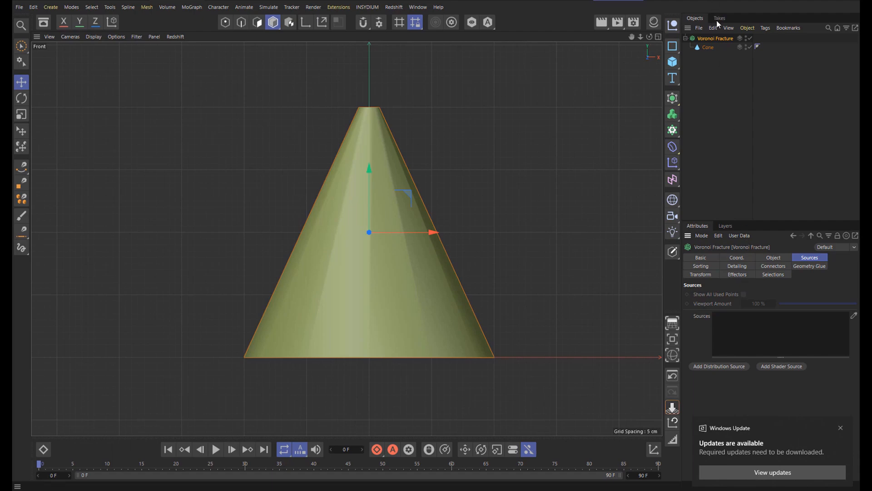
Step: Add three null objects to the scene
{"action": "left_click", "coordinate": [669, 28]}
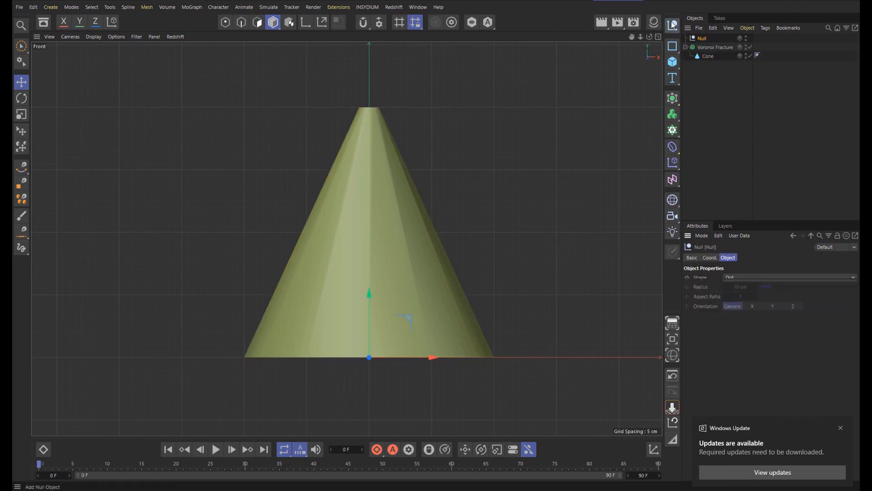
{"action": "left_click", "coordinate": [669, 28]}
{"action": "left_click", "coordinate": [668, 28]}
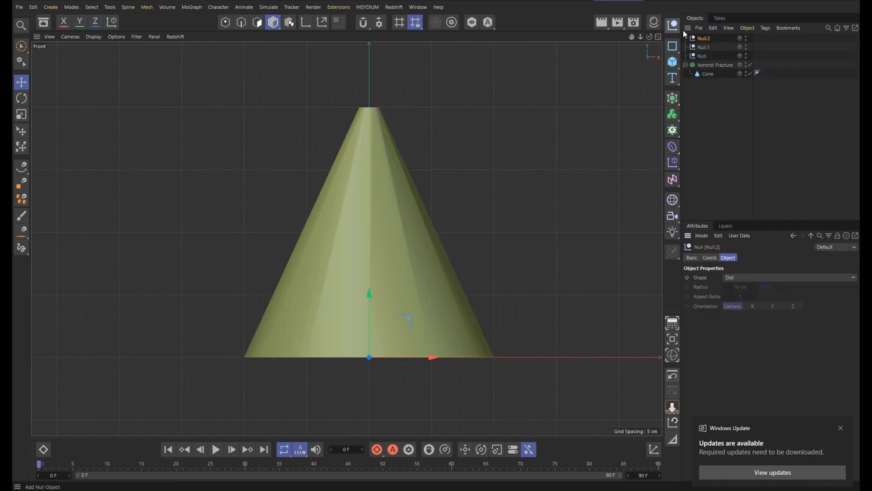
Step: Set the display shape of all three nulls to Star
{"action": "left_click", "coordinate": [704, 53], "text": "shift"}
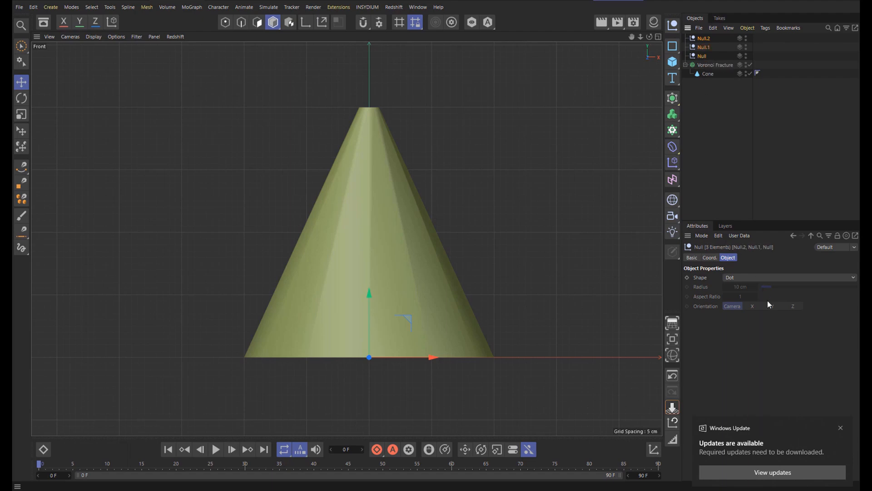
{"action": "left_click", "coordinate": [754, 276]}
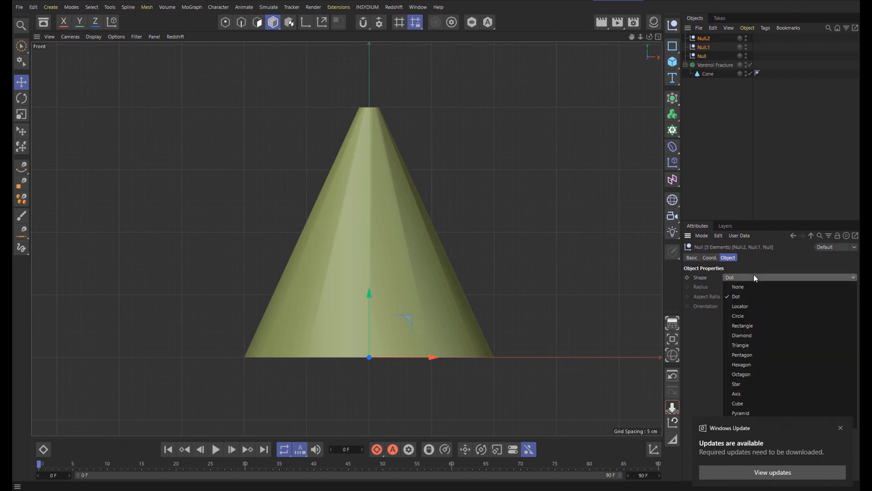
{"action": "left_click", "coordinate": [742, 384]}
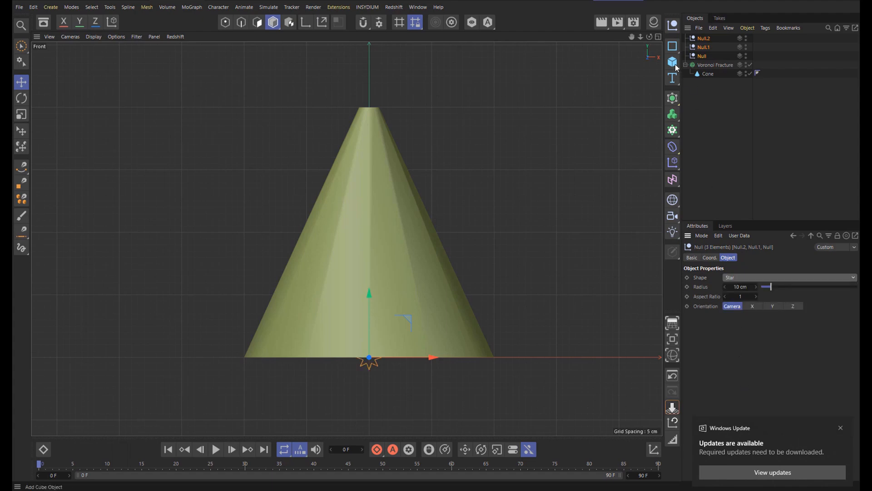
Step: Move the three nulls together to a spot behind the cone and just above its tip
{"action": "left_click", "coordinate": [658, 36]}
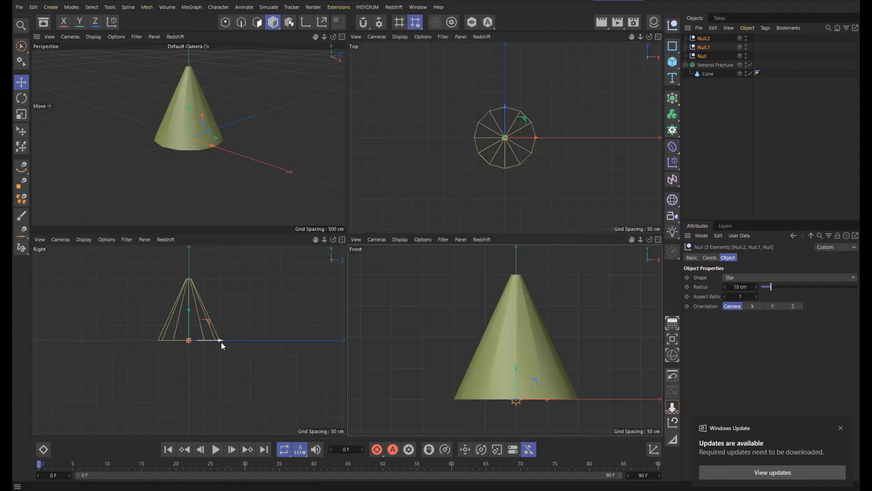
{"action": "left_click_drag", "start_coordinate": [203, 321], "coordinate": [252, 291]}
{"action": "key", "text": "x"}
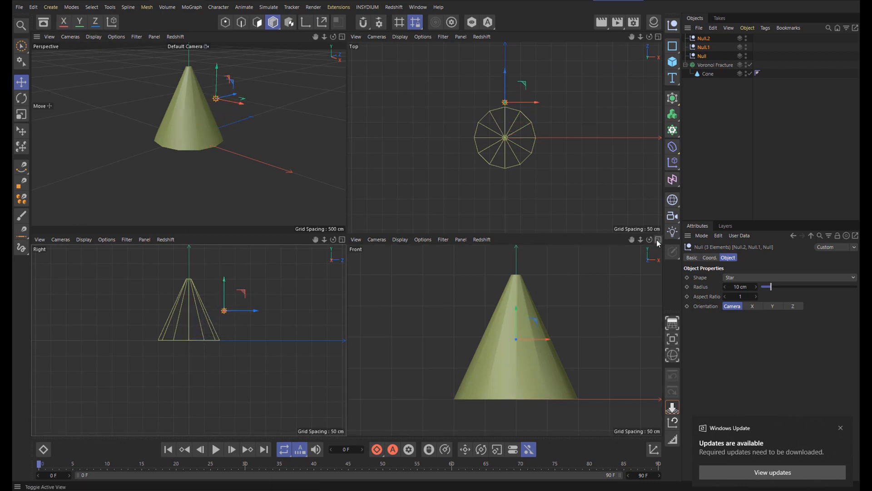
{"action": "left_click", "coordinate": [658, 239]}
{"action": "scroll", "coordinate": [415, 250], "scroll_direction": "up", "scroll_amount": 3}
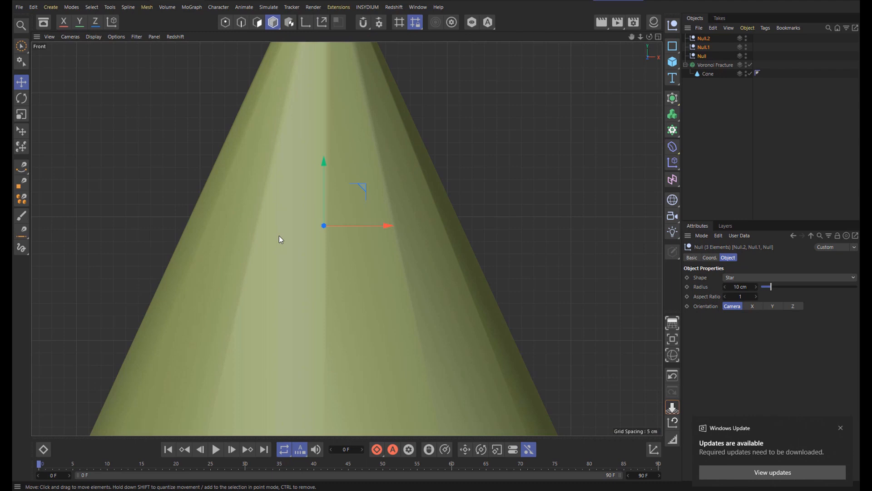
{"action": "scroll", "coordinate": [280, 235], "scroll_direction": "up", "scroll_amount": 2}
{"action": "scroll", "coordinate": [356, 235], "scroll_direction": "down", "scroll_amount": 5}
{"action": "scroll", "coordinate": [356, 235], "scroll_direction": "down", "scroll_amount": 2}
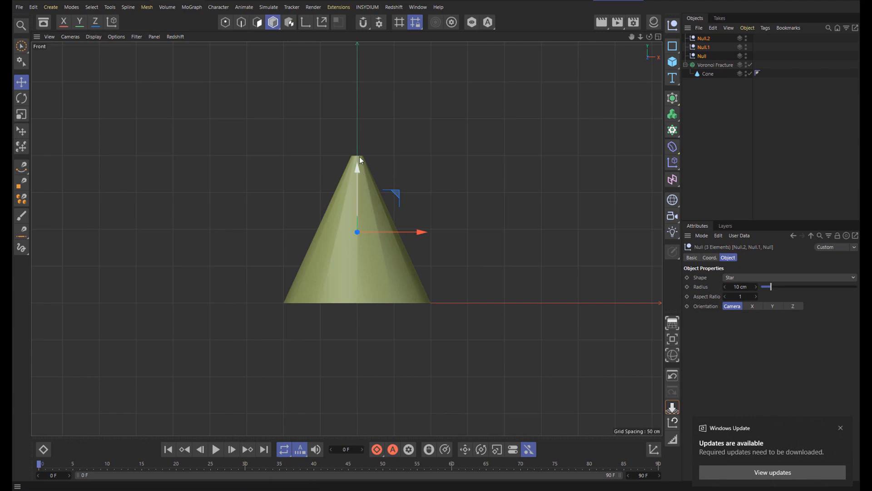
{"action": "left_click_drag", "start_coordinate": [360, 173], "coordinate": [359, 81]}
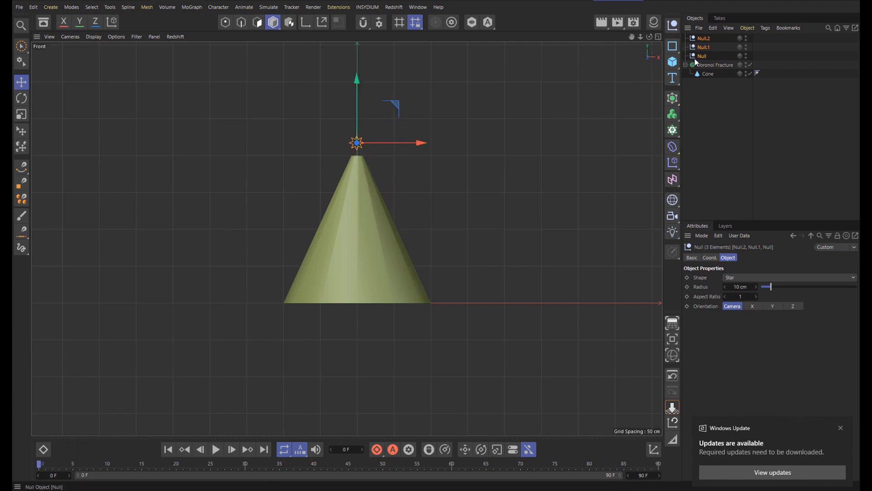
Step: Spread the nulls in a horizontal row, moving Null about 50 cm to -X and Null.2 about 50 cm to +X
{"action": "left_click", "coordinate": [703, 55]}
{"action": "left_click_drag", "start_coordinate": [392, 144], "coordinate": [355, 143]}
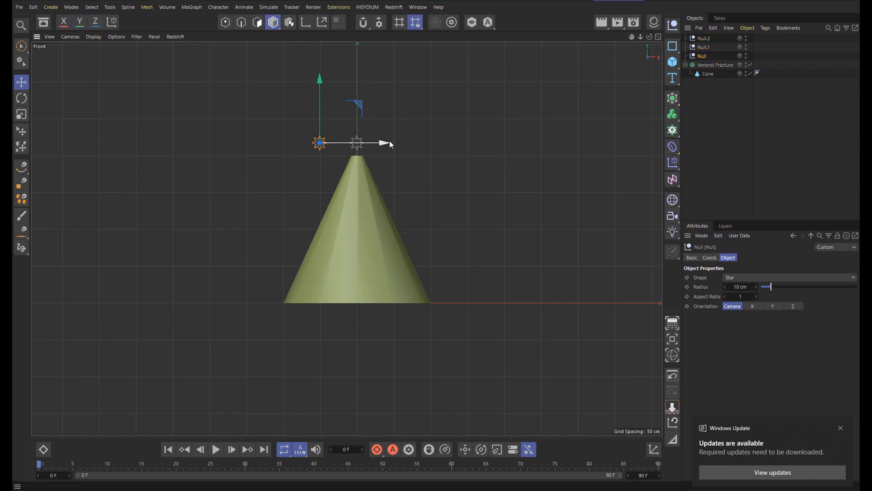
{"action": "left_click", "coordinate": [703, 39]}
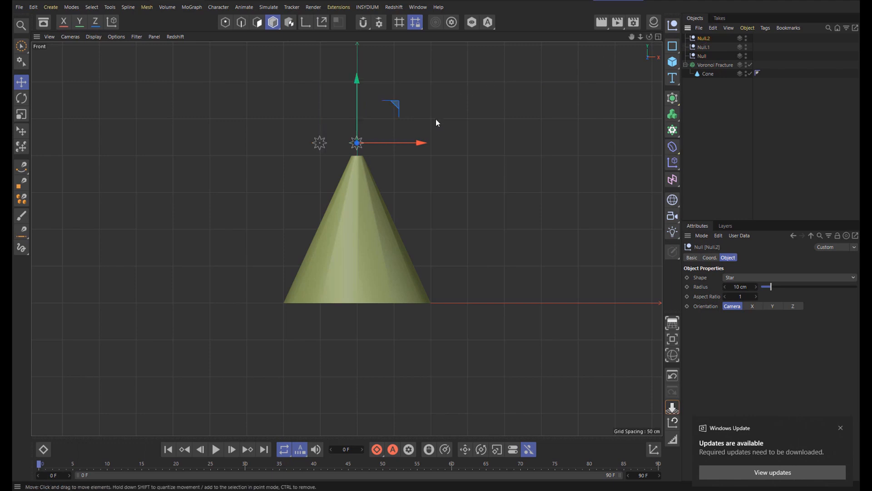
{"action": "left_click_drag", "start_coordinate": [423, 143], "coordinate": [458, 144]}
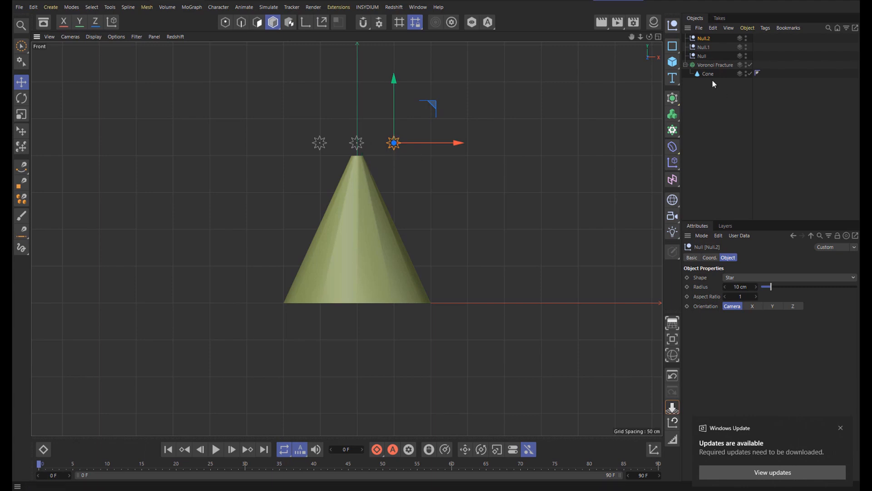
Step: Add Null, Null.1 and Null.2 as sources of the Voronoi Fracture, locking its attributes while assigning them
{"action": "left_click", "coordinate": [714, 66]}
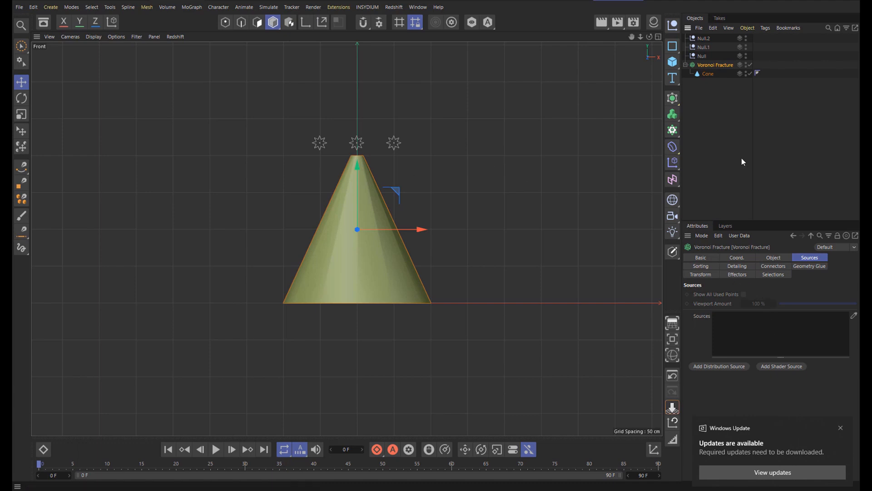
{"action": "left_click", "coordinate": [838, 236]}
{"action": "left_click", "coordinate": [705, 38]}
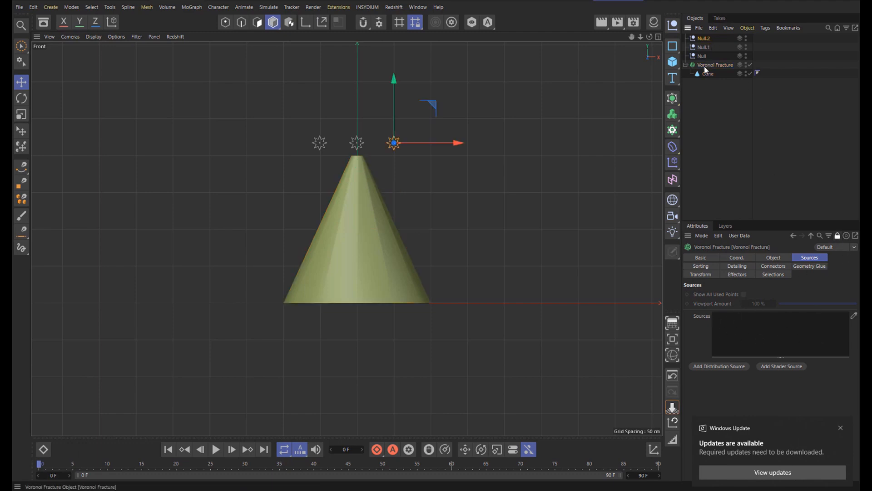
{"action": "left_click", "coordinate": [702, 57], "text": "shift"}
{"action": "left_click_drag", "start_coordinate": [701, 57], "coordinate": [741, 333]}
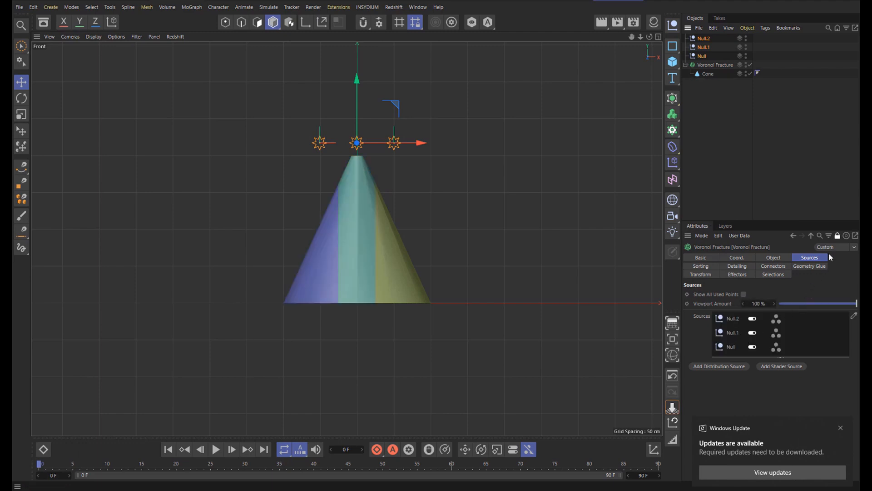
{"action": "left_click", "coordinate": [838, 236]}
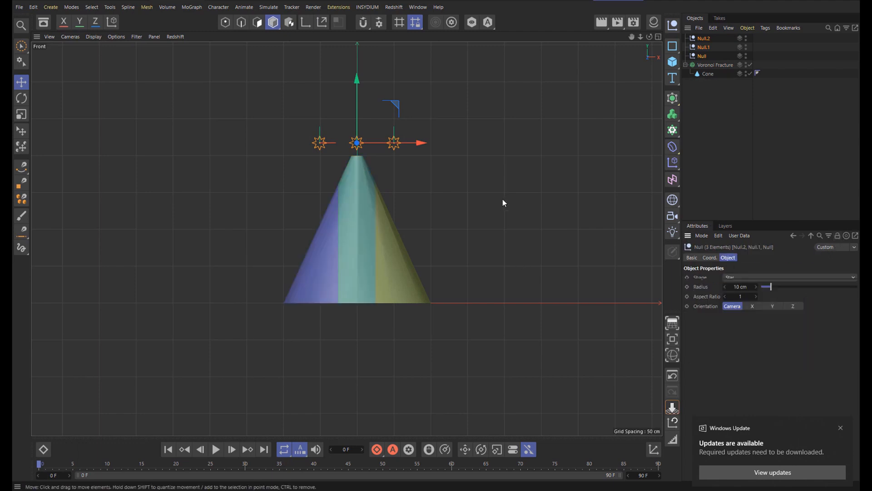
Step: Display the front view with Quick Shading (Lines), framed on the cone and nulls
{"action": "scroll", "coordinate": [383, 163], "scroll_direction": "up", "scroll_amount": 5}
{"action": "scroll", "coordinate": [405, 183], "scroll_direction": "down", "scroll_amount": 4}
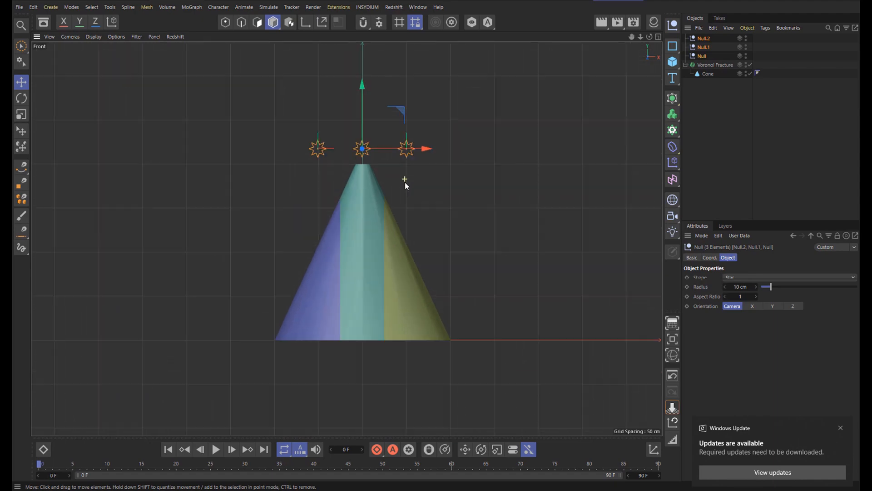
{"action": "scroll", "coordinate": [410, 182], "scroll_direction": "up", "scroll_amount": 3}
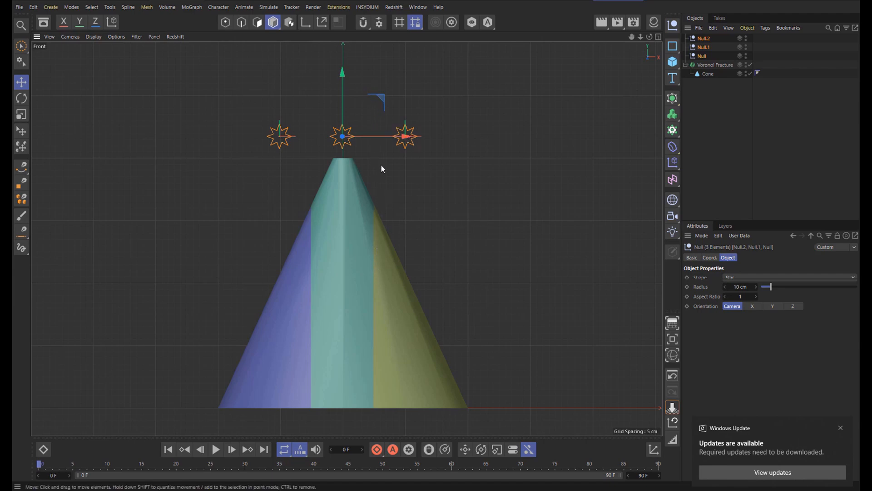
{"action": "left_click", "coordinate": [89, 37]}
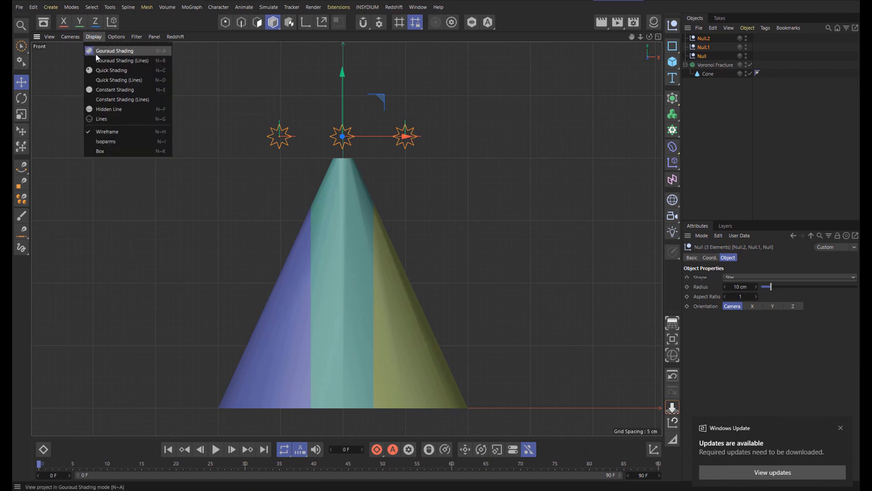
{"action": "left_click", "coordinate": [113, 80]}
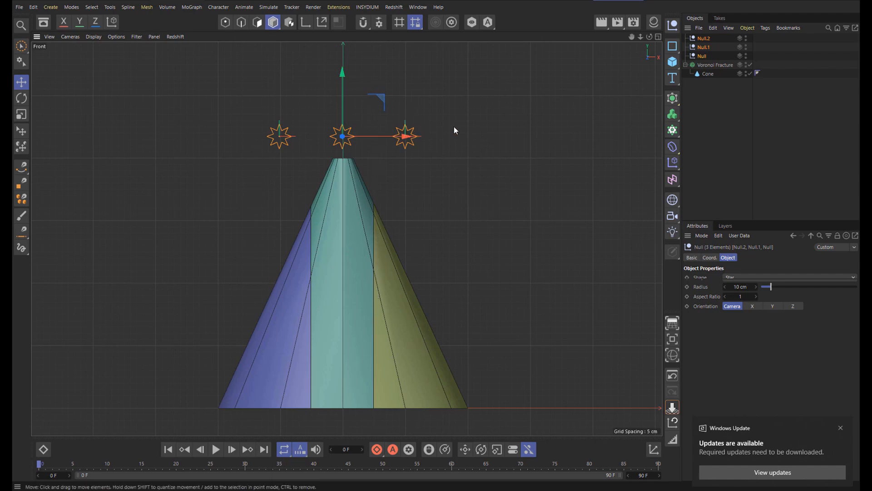
Step: Shift Null.2 slightly inward and down and lower Null beside the cone's tip to tilt the fracture cuts
{"action": "left_click", "coordinate": [705, 40]}
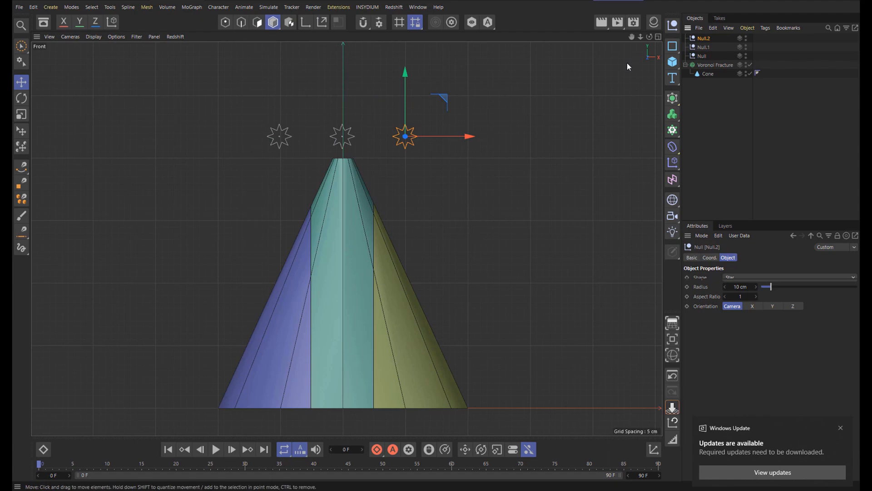
{"action": "mouse_move", "coordinate": [437, 97]}
{"action": "left_mouse_down"}
{"action": "mouse_move", "coordinate": [439, 127]}
{"action": "mouse_move", "coordinate": [433, 87]}
{"action": "mouse_move", "coordinate": [440, 107]}
{"action": "left_mouse_up"}
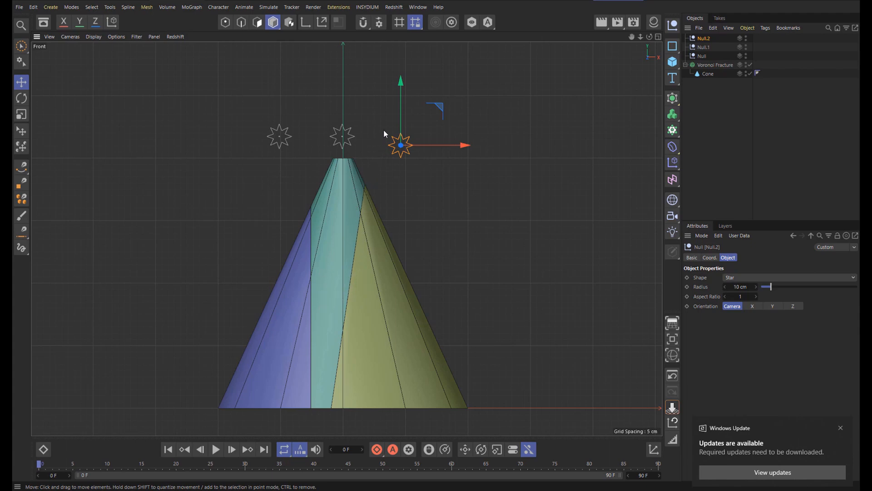
{"action": "left_click", "coordinate": [281, 135]}
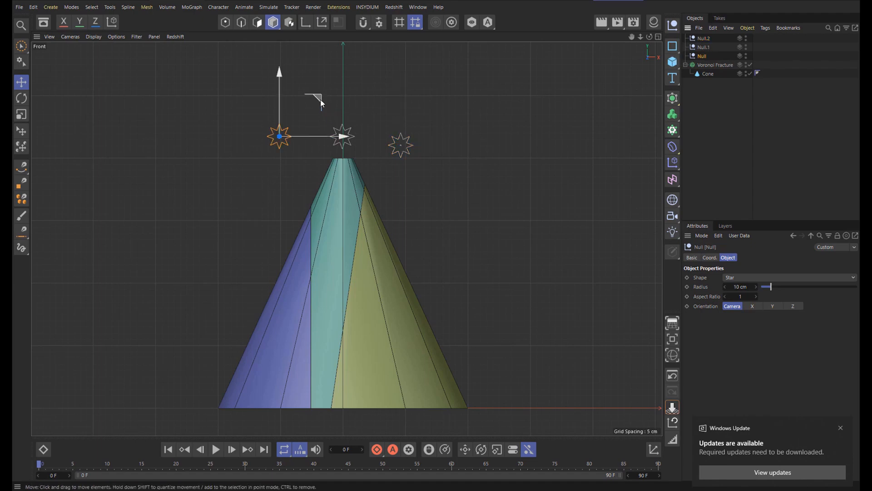
{"action": "left_click_drag", "start_coordinate": [321, 104], "coordinate": [313, 150]}
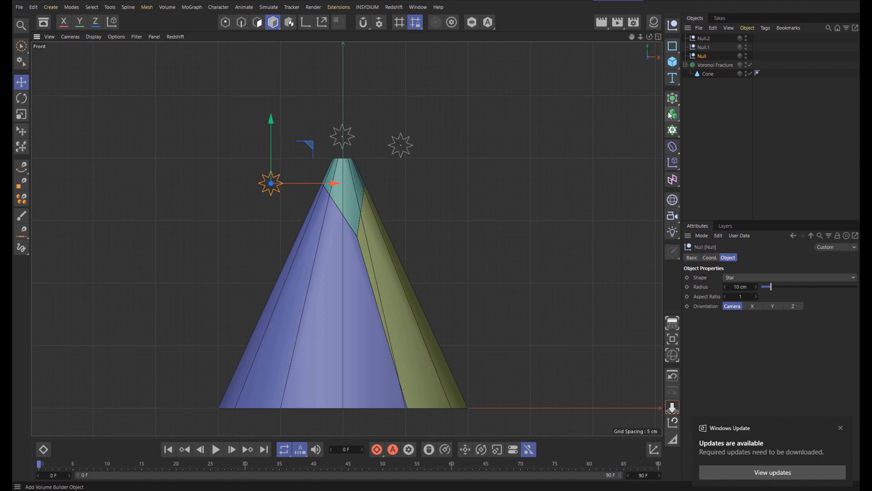
Step: Delete all three nulls from the scene
{"action": "left_click", "coordinate": [703, 38], "text": "shift"}
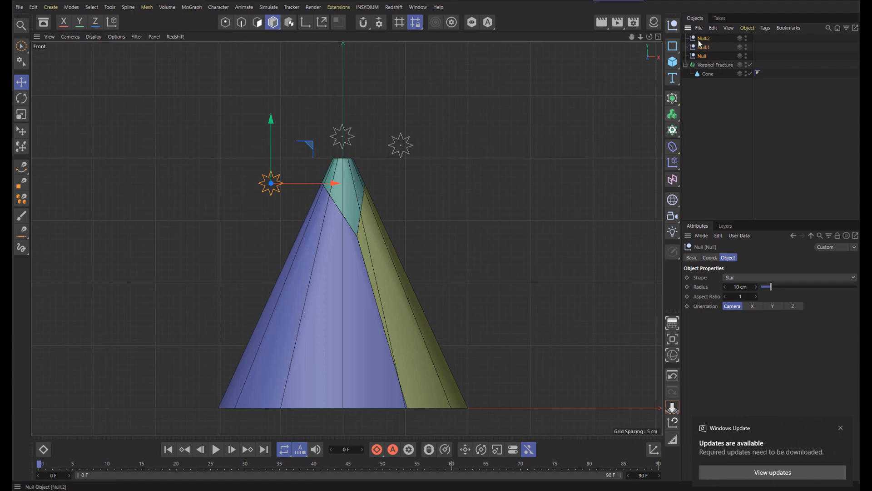
{"action": "key", "text": "Delete"}
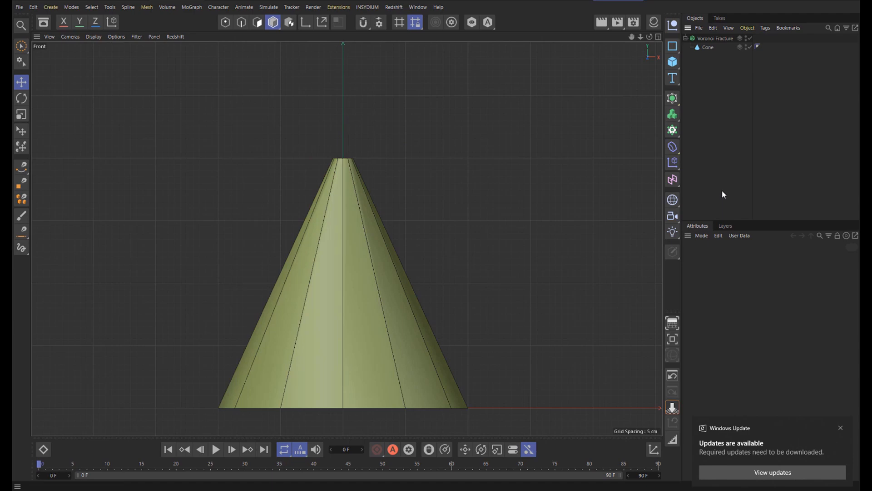
Step: Add a Helix spline in the XZ plane with its start and end radius set to 0 cm
{"action": "left_click", "coordinate": [676, 46]}
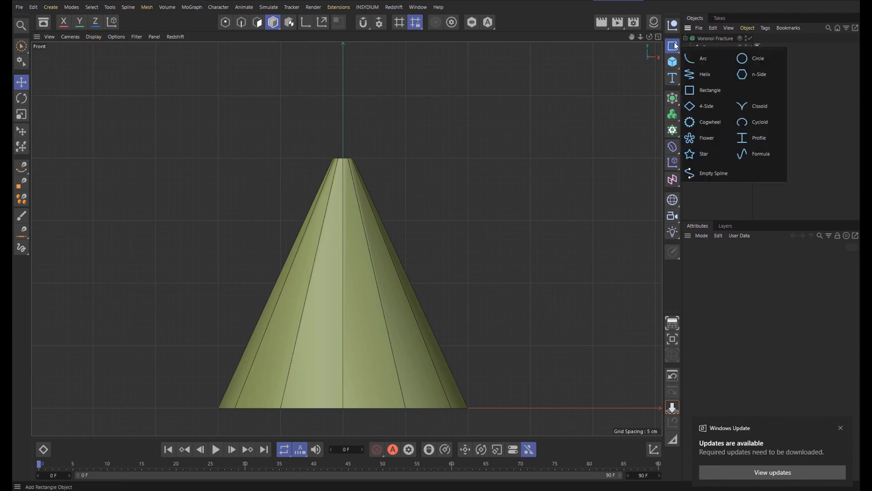
{"action": "left_click", "coordinate": [702, 73]}
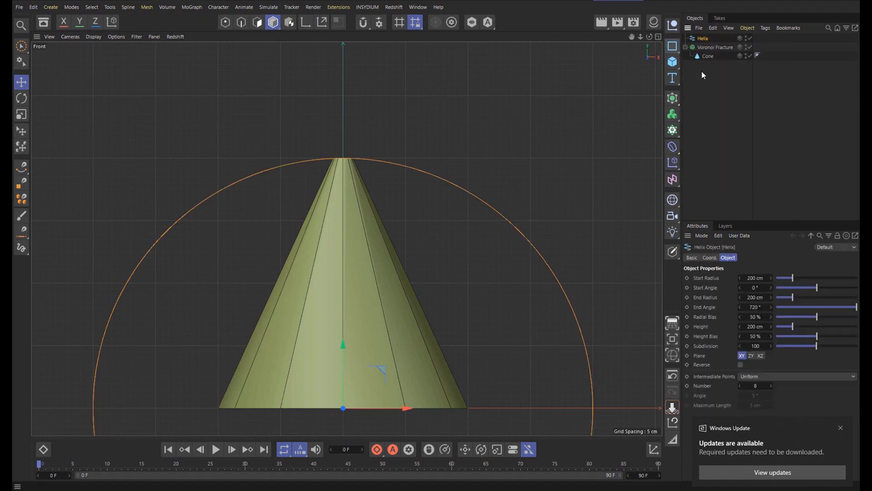
{"action": "left_click", "coordinate": [760, 356]}
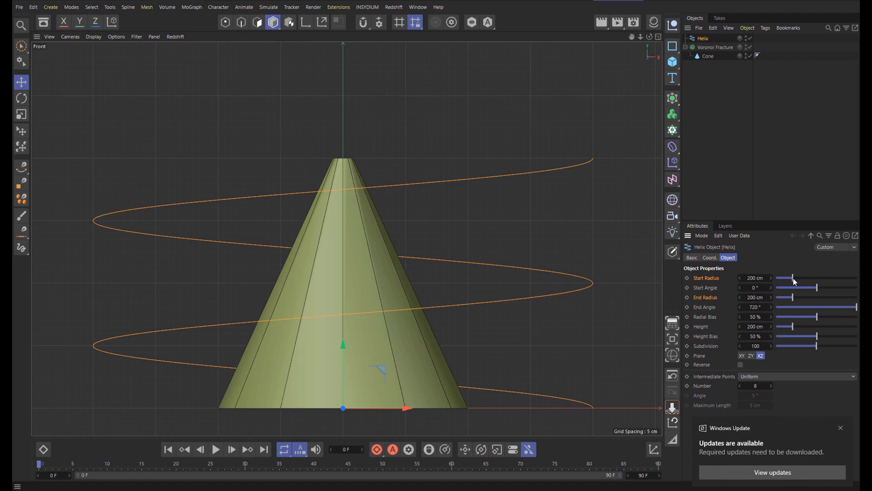
{"action": "left_click_drag", "start_coordinate": [793, 278], "coordinate": [700, 288]}
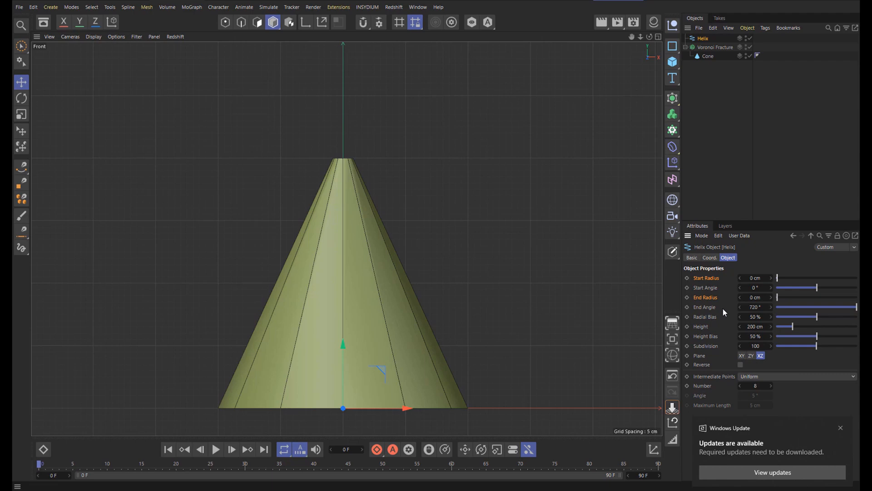
Step: Add the Helix as a source of the Voronoi Fracture and set its distribution to Vertices
{"action": "left_click", "coordinate": [712, 47]}
{"action": "left_click_drag", "start_coordinate": [702, 39], "coordinate": [744, 330]}
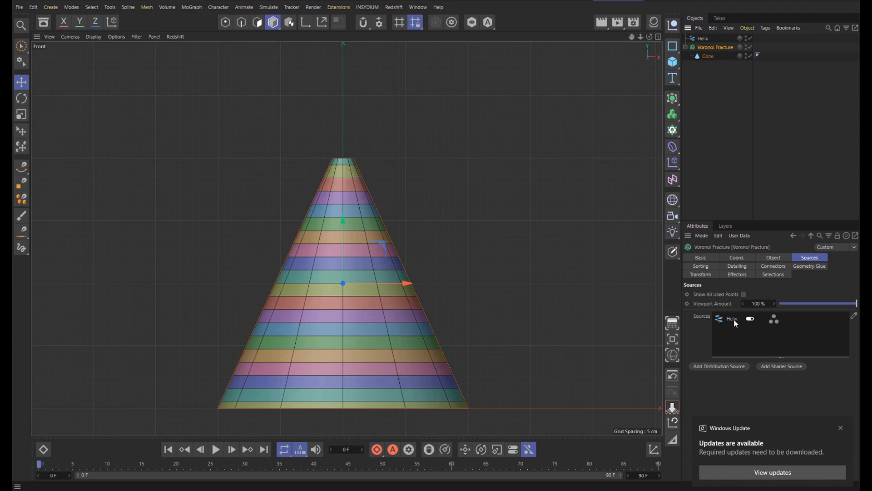
{"action": "left_click", "coordinate": [730, 318]}
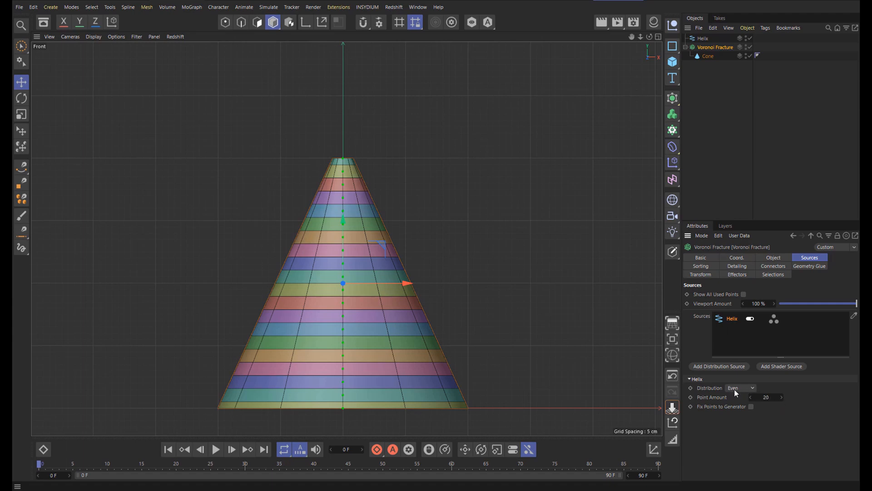
{"action": "left_click", "coordinate": [752, 388]}
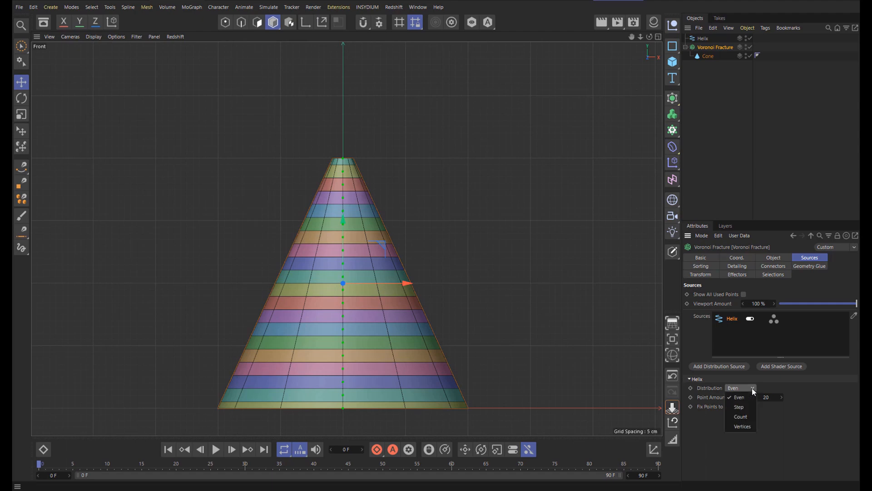
{"action": "left_click", "coordinate": [746, 427]}
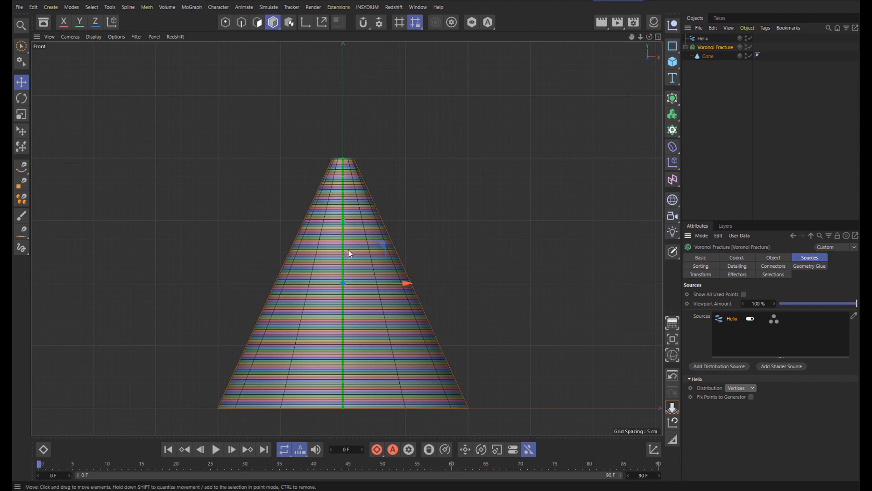
Step: Set the Helix's subdivision to 4
{"action": "left_click", "coordinate": [703, 38]}
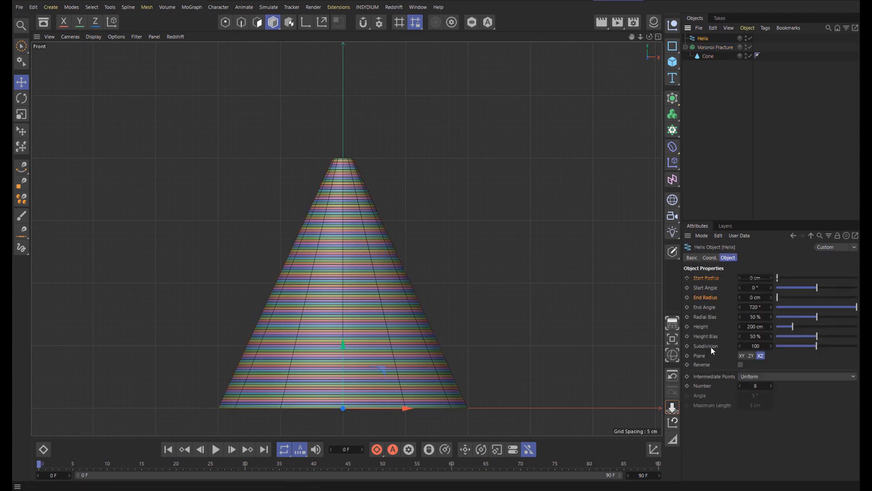
{"action": "double_click", "coordinate": [754, 346]}
{"action": "type", "text": "4"}
{"action": "key", "text": "Return"}
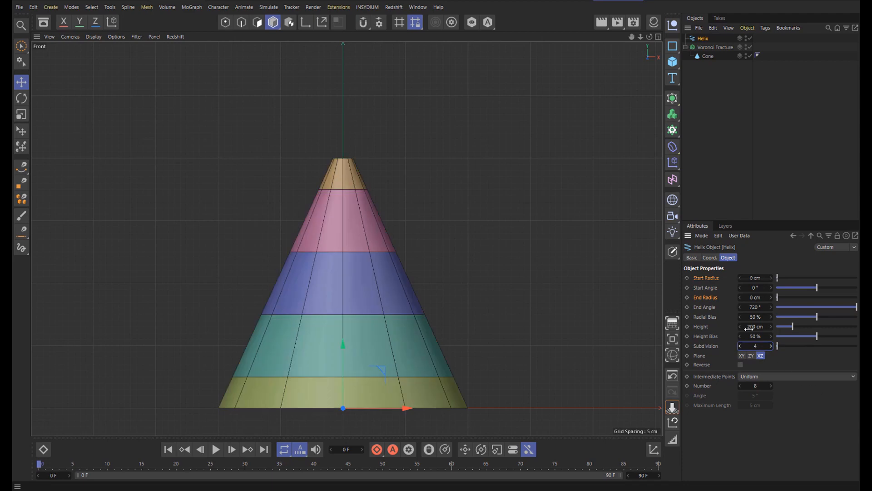
{"action": "left_click", "coordinate": [715, 48]}
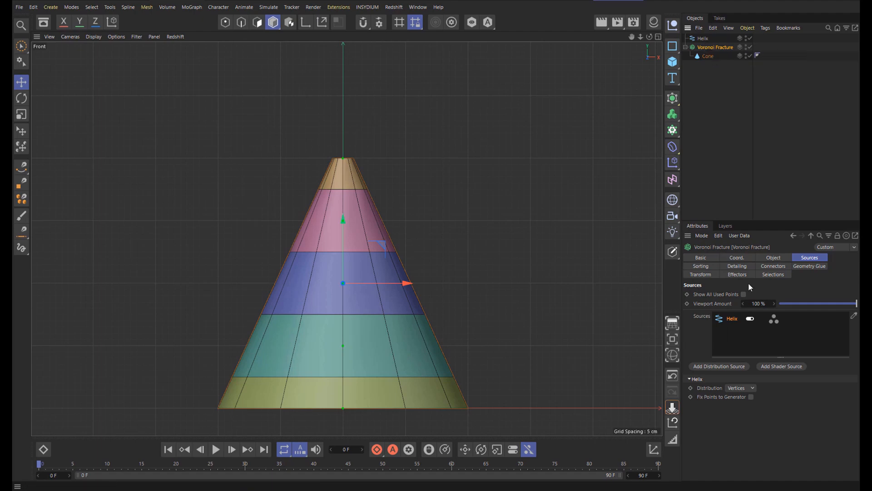
{"action": "double_click", "coordinate": [729, 318]}
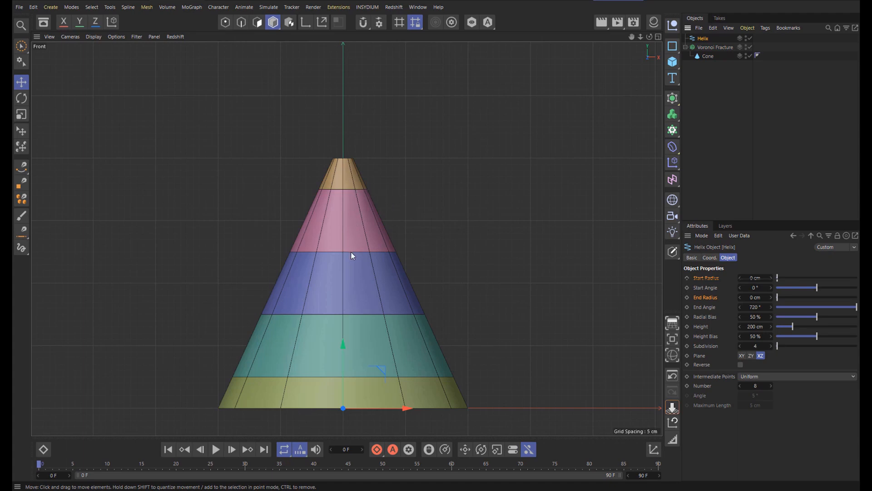
{"action": "scroll", "coordinate": [332, 342], "scroll_direction": "up", "scroll_amount": 2}
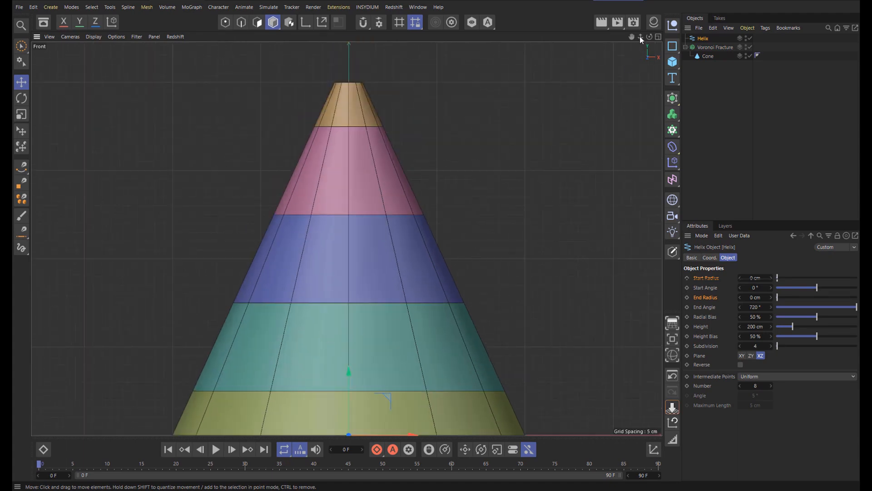
{"action": "left_click_drag", "start_coordinate": [631, 37], "coordinate": [638, 18]}
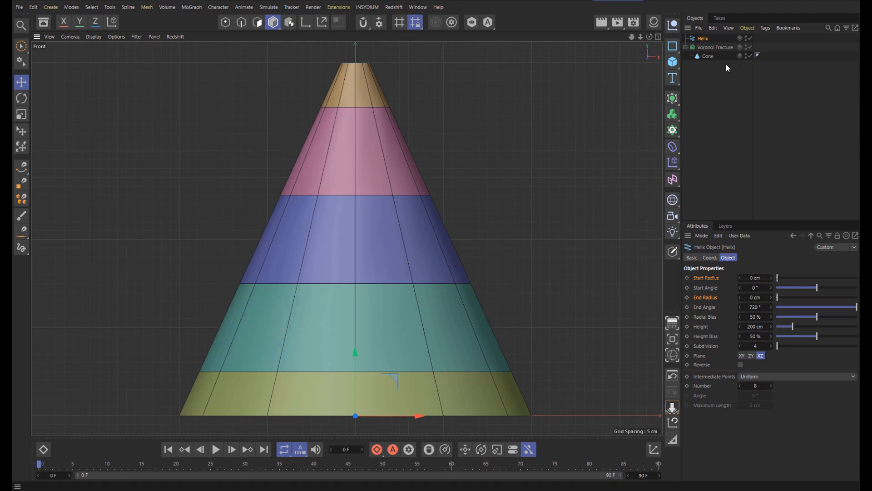
Step: Set the Voronoi Fracture's Offset Fragments to 20 cm
{"action": "left_click", "coordinate": [716, 47]}
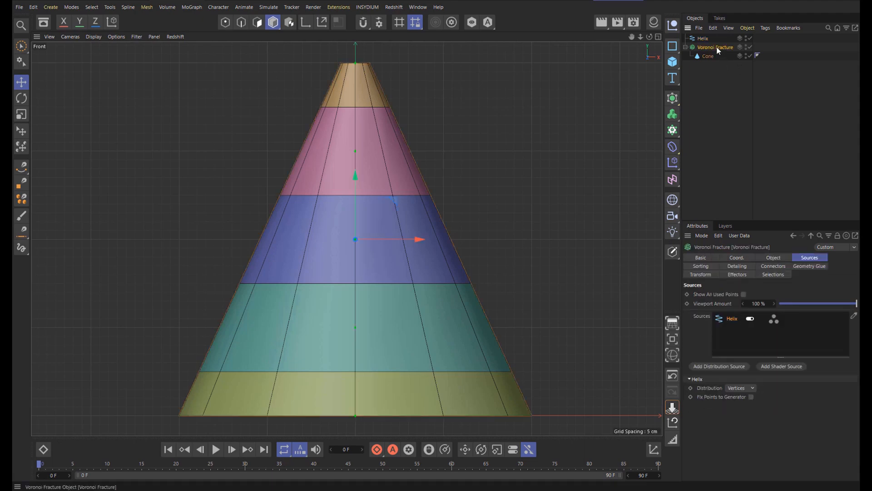
{"action": "left_click", "coordinate": [770, 257]}
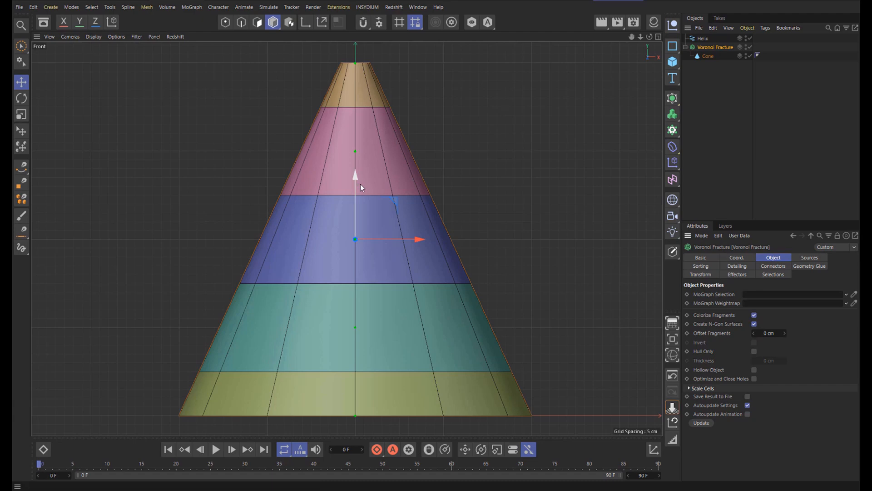
{"action": "left_click", "coordinate": [769, 333]}
{"action": "type", "text": "20"}
{"action": "key", "text": "Return"}
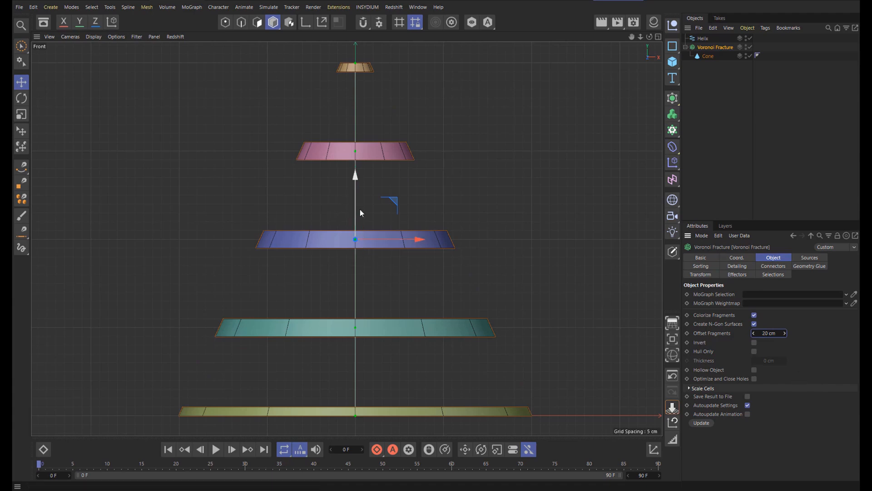
Step: Try moving the Voronoi Fracture slightly down along the Y axis and undo the move
{"action": "left_click_drag", "start_coordinate": [355, 267], "coordinate": [356, 277]}
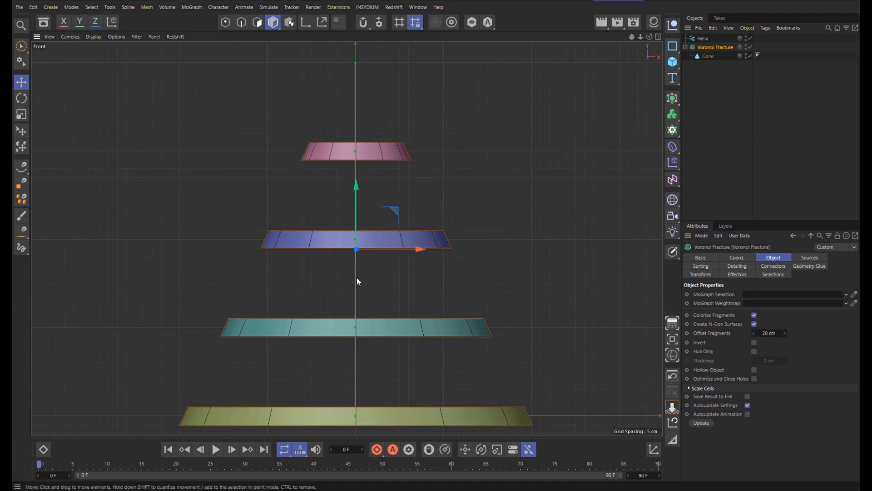
{"action": "key", "text": "ctrl+z"}
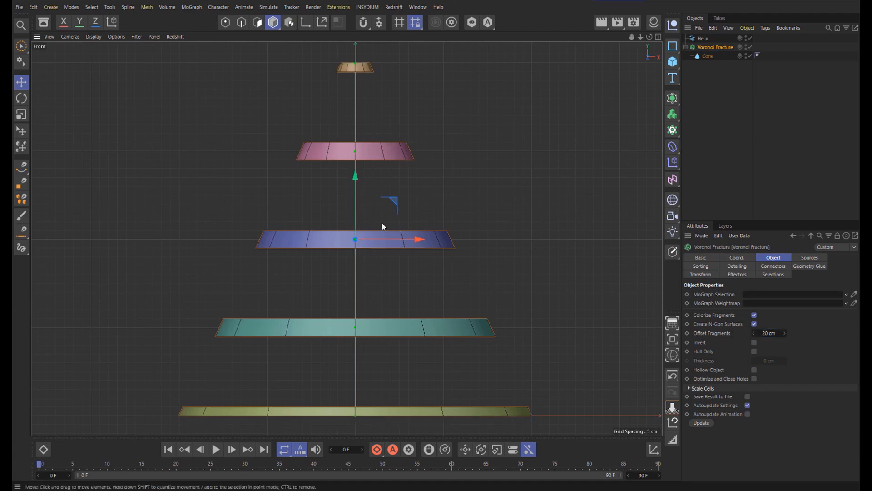
{"action": "double_click", "coordinate": [769, 333]}
{"action": "left_click", "coordinate": [809, 337]}
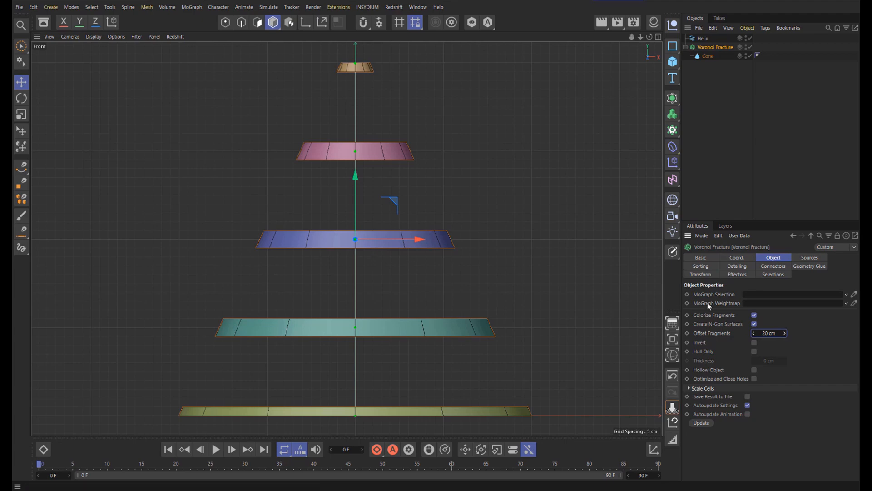
Step: Set the Voronoi Fracture's Offset Fragments to 24.5 cm so the cone's layers become thin slices
{"action": "left_click", "coordinate": [766, 333]}
{"action": "type", "text": "24.5"}
{"action": "key", "text": "Return"}
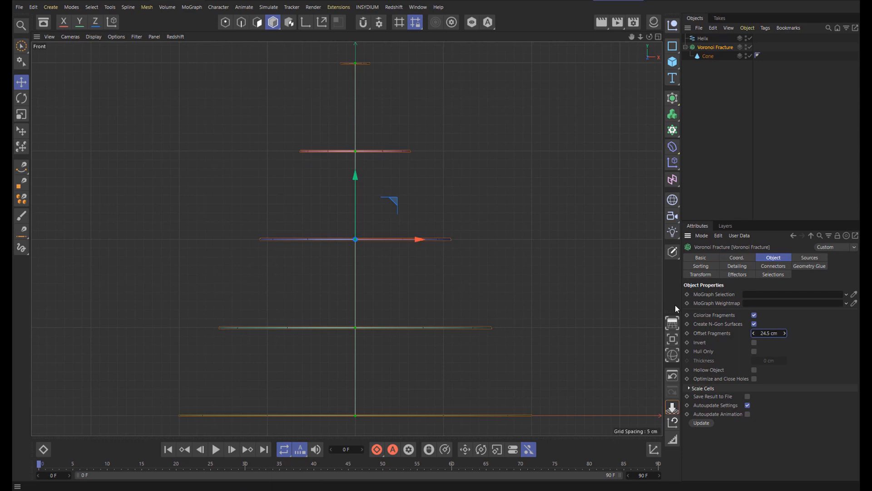
{"action": "scroll", "coordinate": [452, 236], "scroll_direction": "up", "scroll_amount": 10}
{"action": "scroll", "coordinate": [452, 242], "scroll_direction": "up", "scroll_amount": 15}
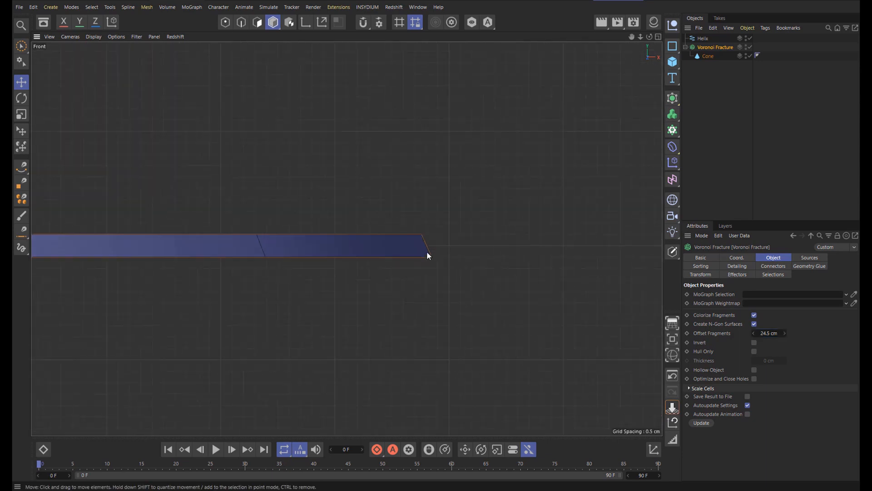
{"action": "scroll", "coordinate": [391, 255], "scroll_direction": "down", "scroll_amount": 4}
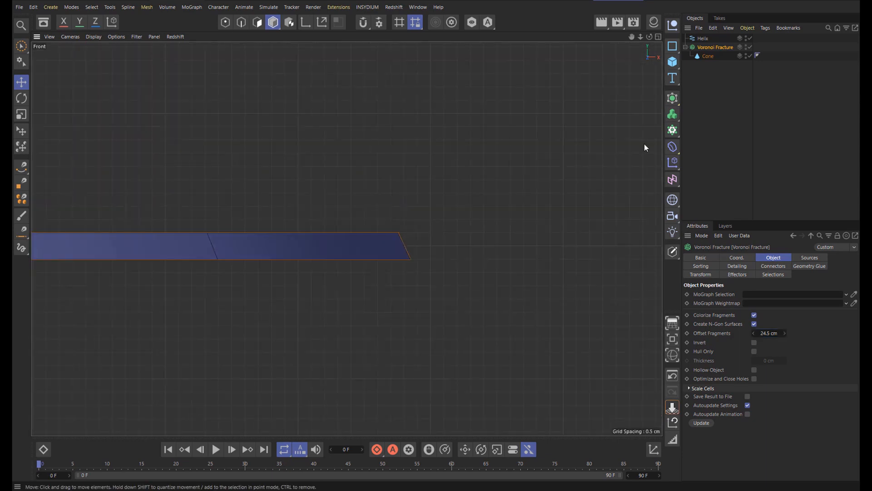
{"action": "key", "text": "h"}
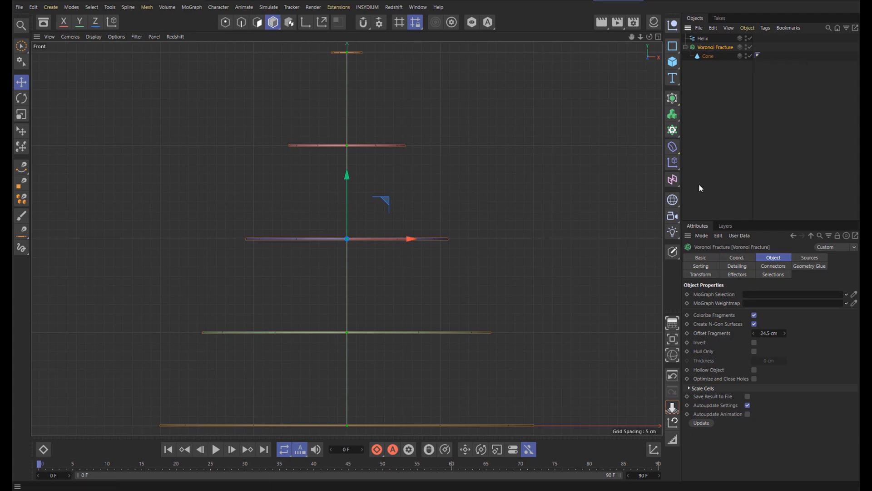
Step: Add a Plain effector to the Voronoi Fracture and check it in the fracture's effector list
{"action": "left_click", "coordinate": [674, 148]}
{"action": "left_click", "coordinate": [672, 163]}
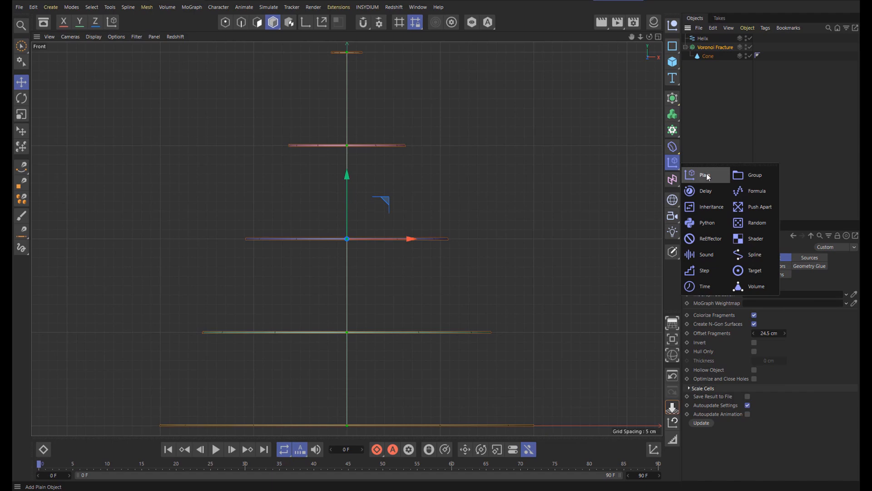
{"action": "left_click", "coordinate": [705, 175]}
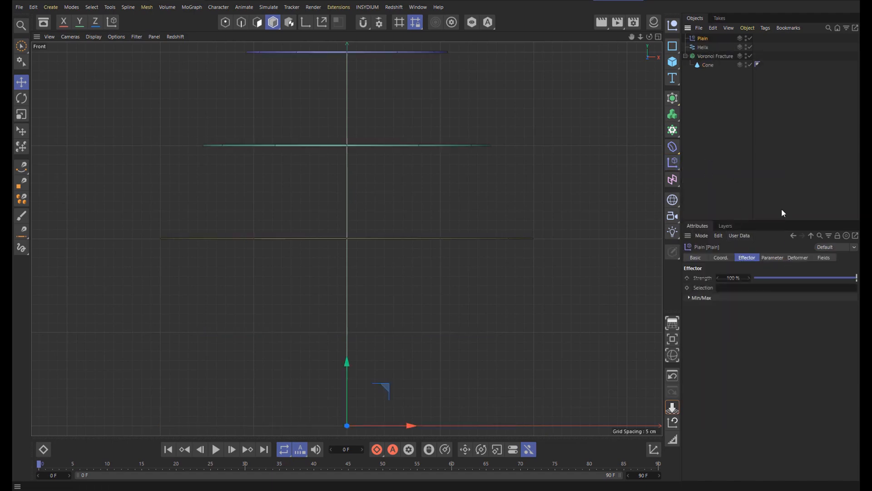
{"action": "left_click", "coordinate": [705, 56]}
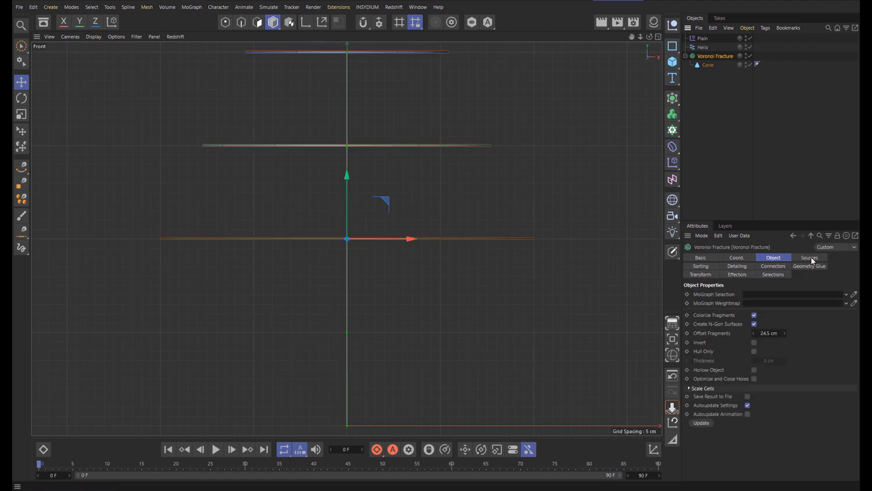
{"action": "left_click", "coordinate": [732, 275]}
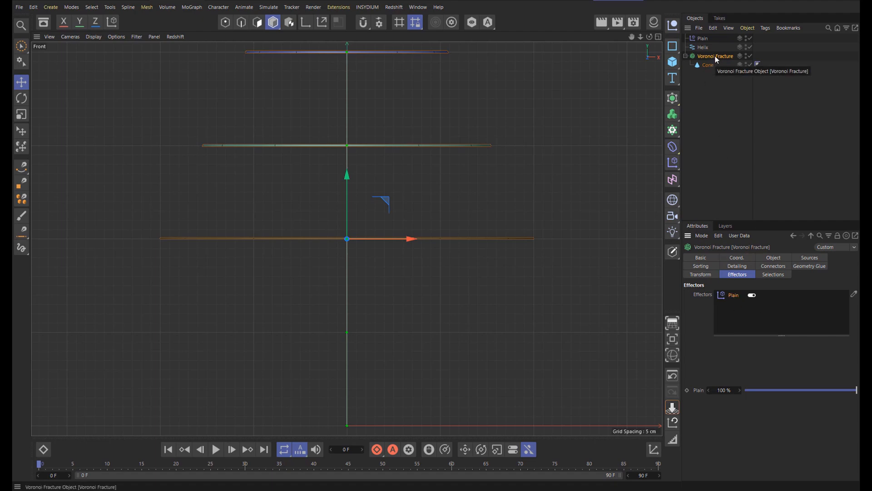
Step: Disable the Plain effector's position transform and enable its scale transform
{"action": "left_click", "coordinate": [704, 40]}
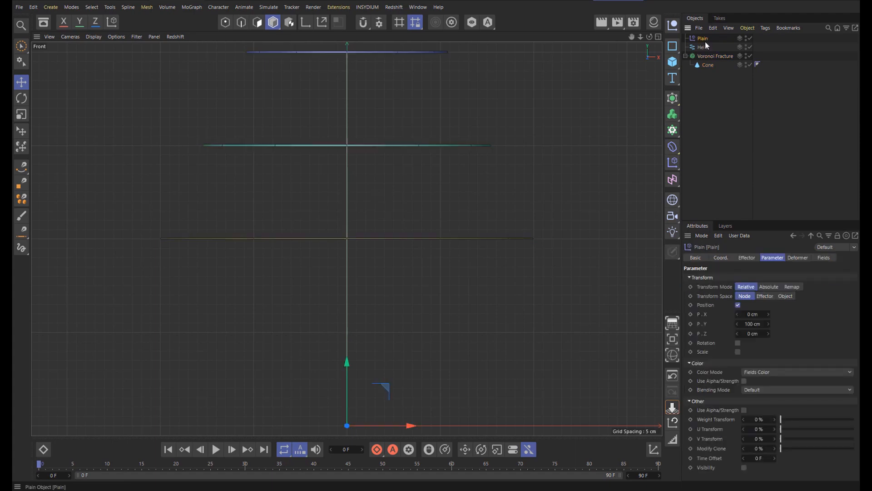
{"action": "left_click", "coordinate": [738, 305]}
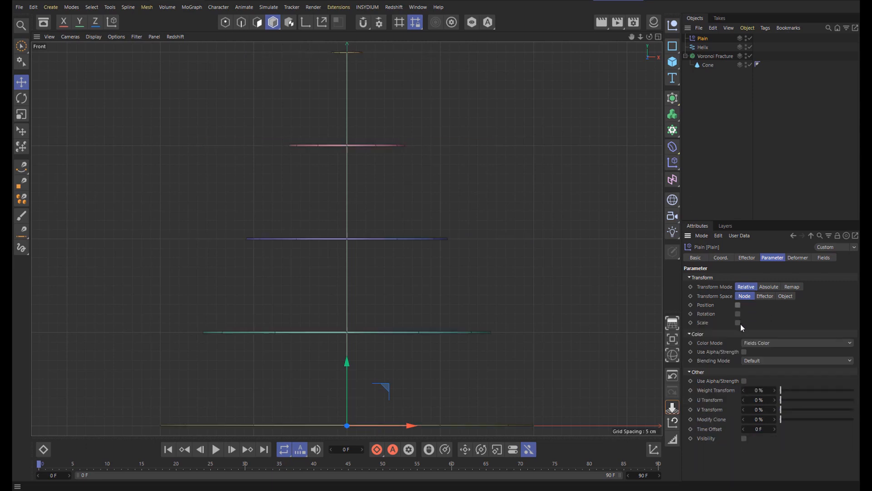
{"action": "left_click", "coordinate": [738, 323]}
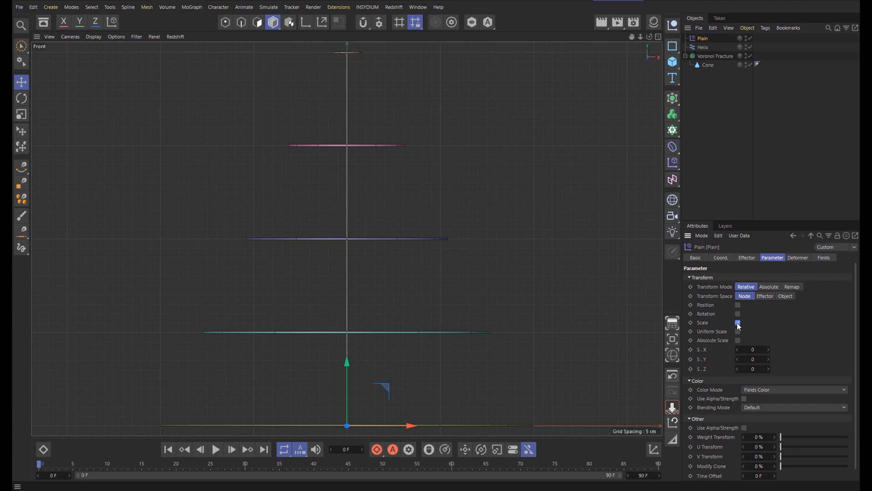
Step: Set the Plain effector's Y scale to 1
{"action": "scroll", "coordinate": [457, 244], "scroll_direction": "up", "scroll_amount": 10}
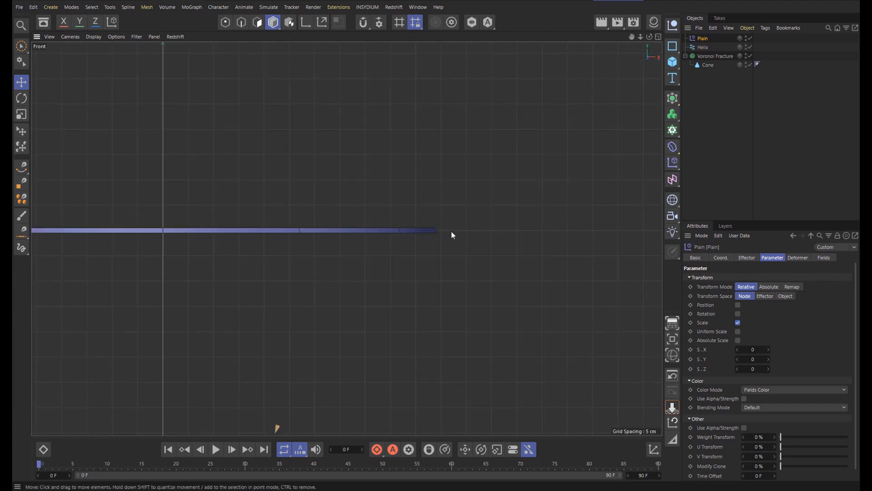
{"action": "scroll", "coordinate": [411, 230], "scroll_direction": "up", "scroll_amount": 3}
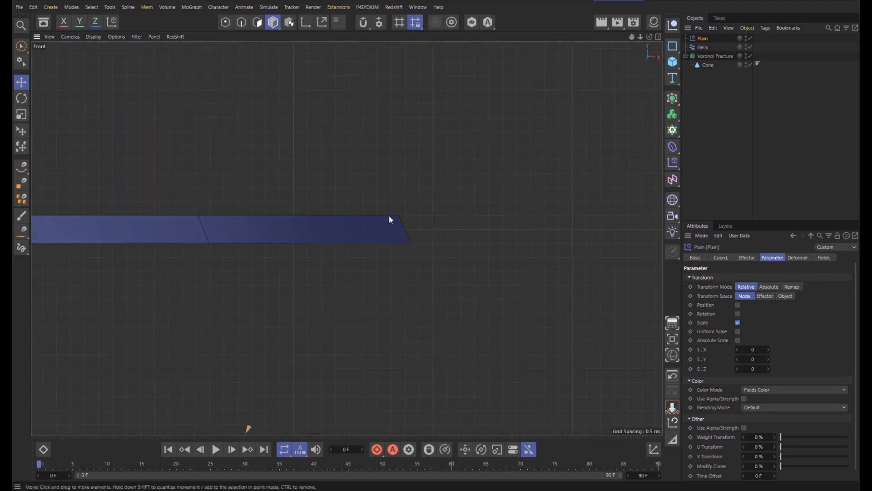
{"action": "left_click", "coordinate": [752, 359]}
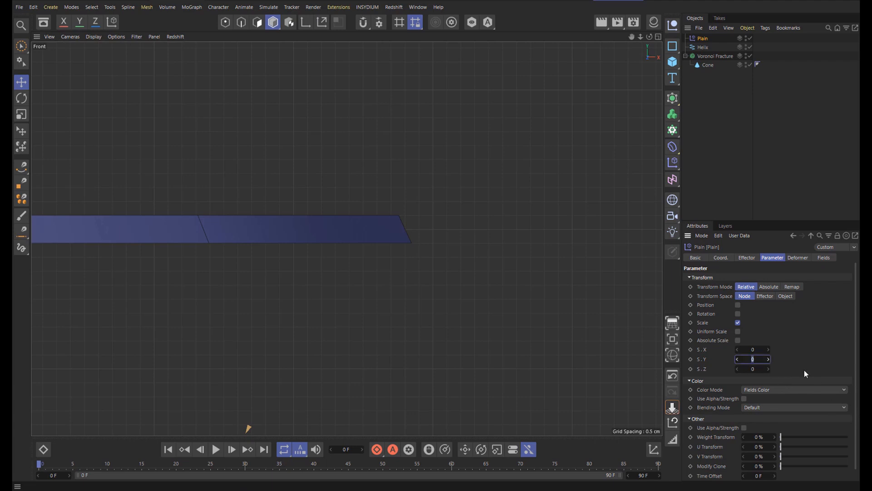
{"action": "type", "text": "2"}
{"action": "key", "text": "BackSpace"}
{"action": "type", "text": "1"}
{"action": "key", "text": "Return"}
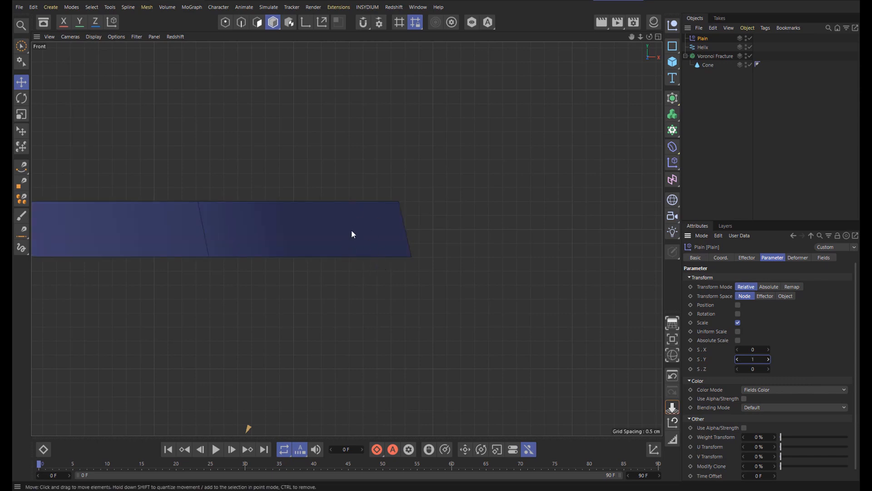
Step: Set the Plain effector's Y scale to 49 to stretch the thin slices into stacked layers
{"action": "left_click", "coordinate": [753, 360]}
{"action": "scroll", "coordinate": [391, 307], "scroll_direction": "down", "scroll_amount": 5}
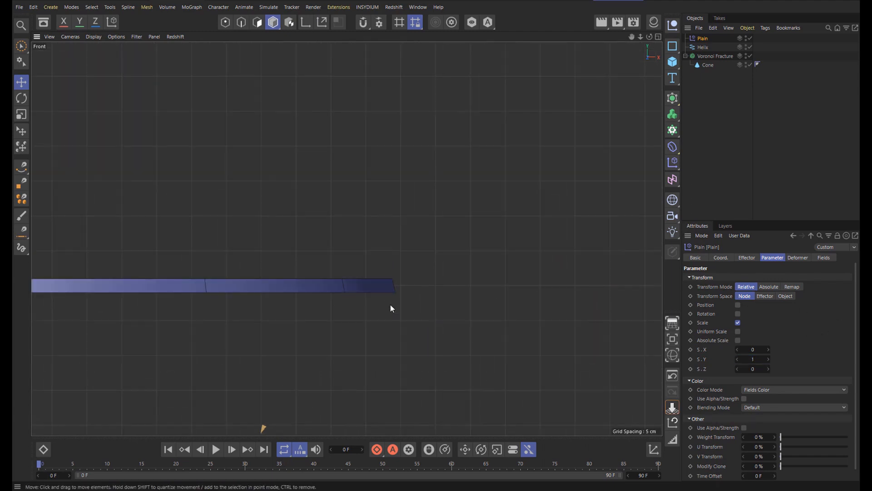
{"action": "scroll", "coordinate": [386, 309], "scroll_direction": "down", "scroll_amount": 6}
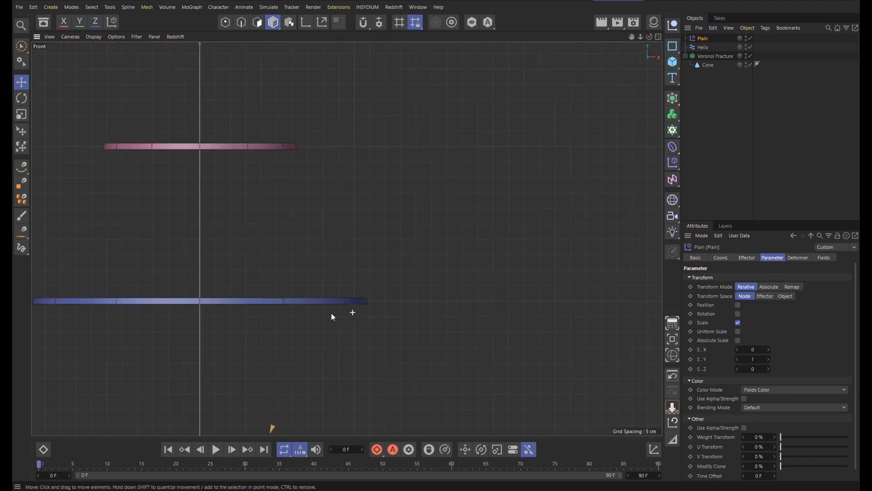
{"action": "left_click", "coordinate": [755, 360]}
{"action": "type", "text": "45"}
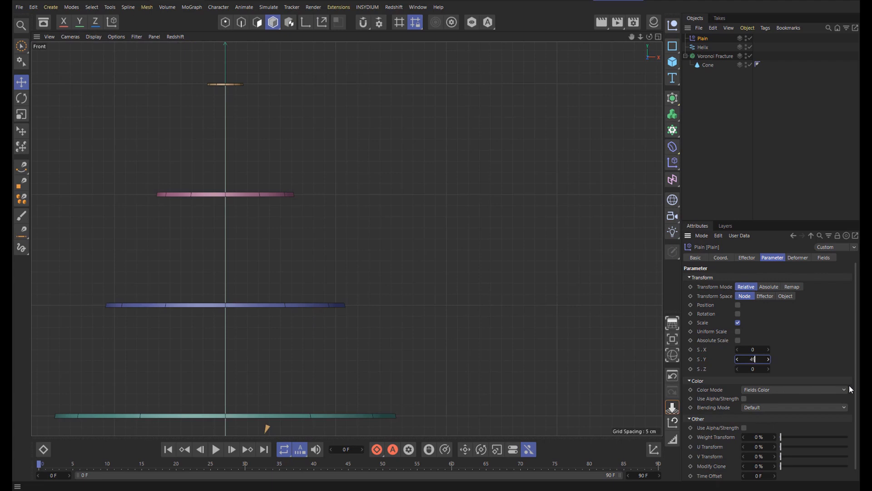
{"action": "key", "text": "Return"}
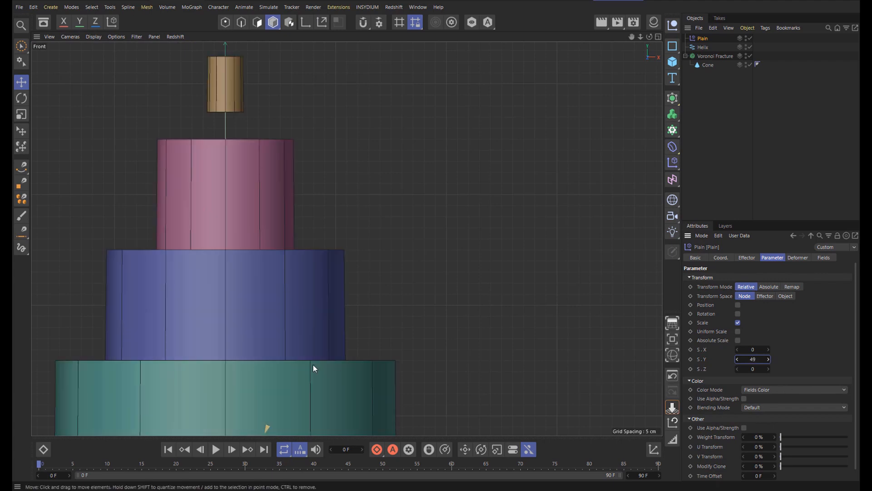
Step: Switch the Front view's shading to Hidden Line for a close look at where the blue and green layers meet
{"action": "scroll", "coordinate": [340, 370], "scroll_direction": "up", "scroll_amount": 5}
{"action": "scroll", "coordinate": [341, 370], "scroll_direction": "up", "scroll_amount": 10}
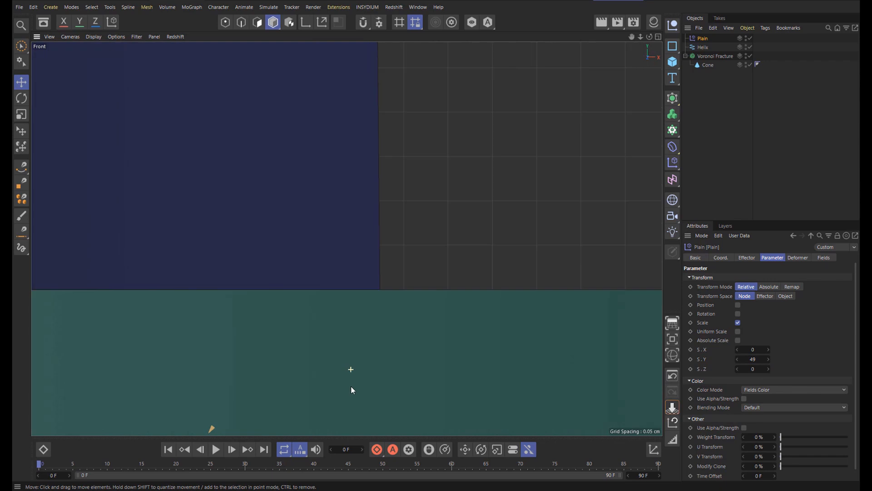
{"action": "left_click", "coordinate": [93, 36]}
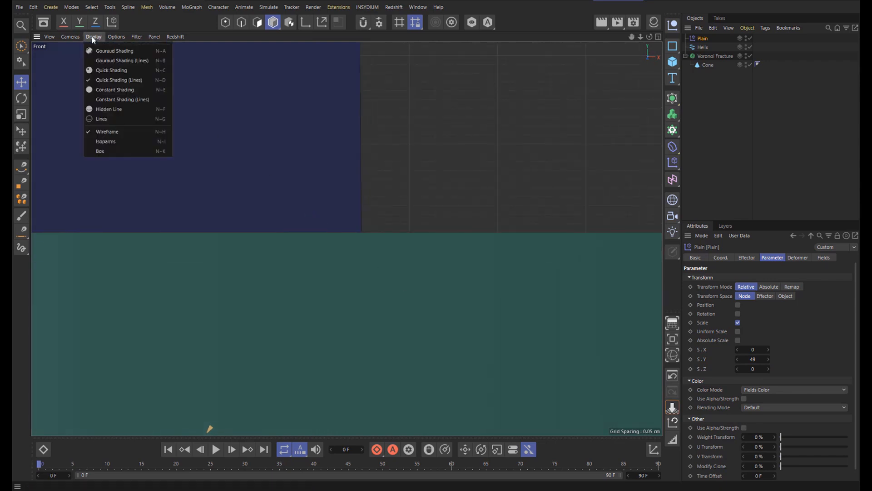
{"action": "left_click", "coordinate": [109, 109]}
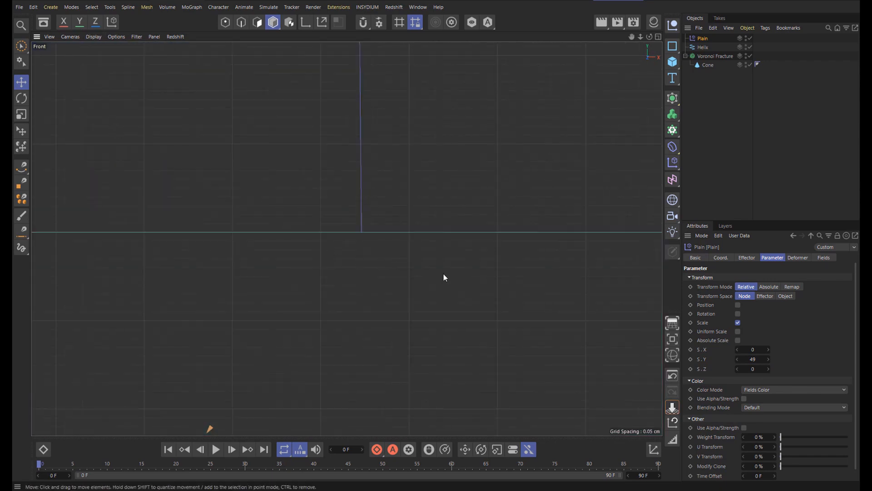
Step: Try a Y scale of 49.5 on the Plain effector and set it to 50
{"action": "left_click", "coordinate": [768, 360]}
{"action": "left_click_drag", "start_coordinate": [768, 359], "coordinate": [767, 358]}
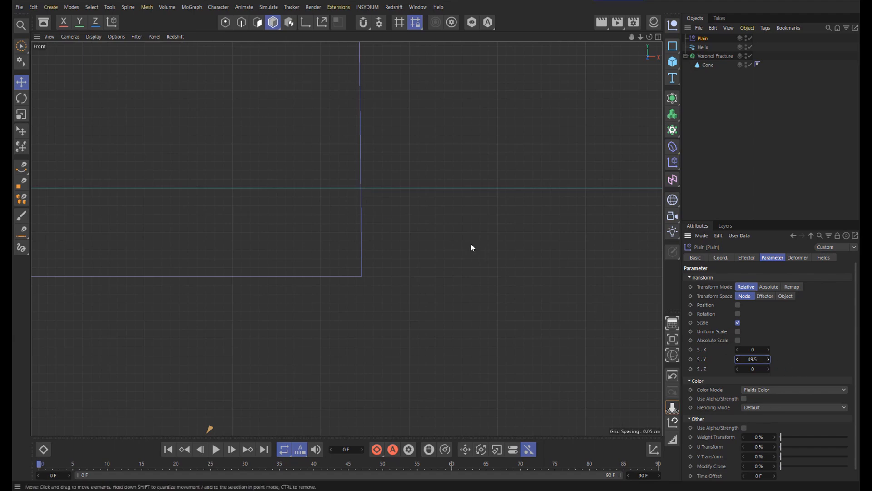
{"action": "left_click", "coordinate": [752, 359]}
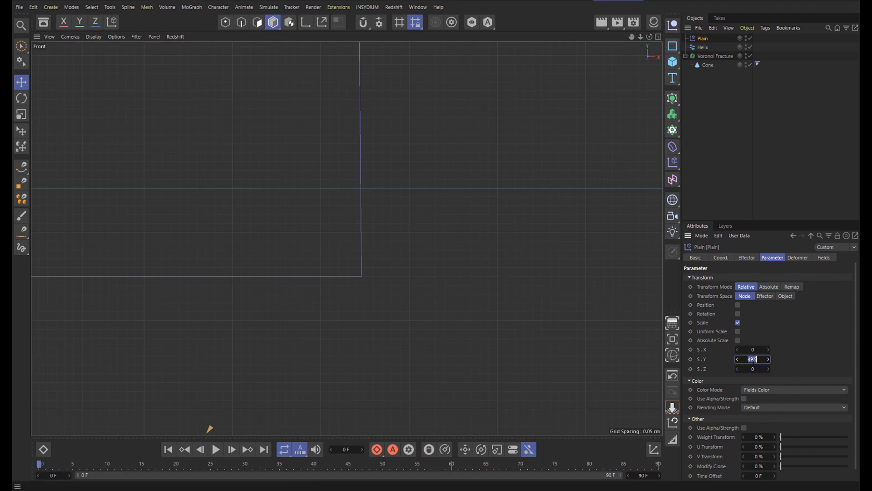
{"action": "type", "text": "50"}
{"action": "key", "text": "Return"}
{"action": "scroll", "coordinate": [337, 246], "scroll_direction": "down", "scroll_amount": 4}
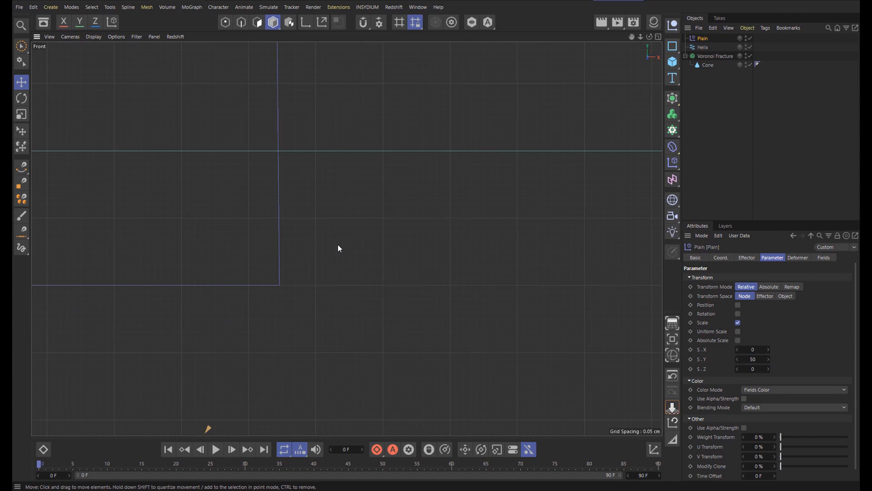
Step: Set the Plain effector's Y scale to 49 and check the edge where the blue and green layers meet
{"action": "scroll", "coordinate": [325, 259], "scroll_direction": "down", "scroll_amount": 3}
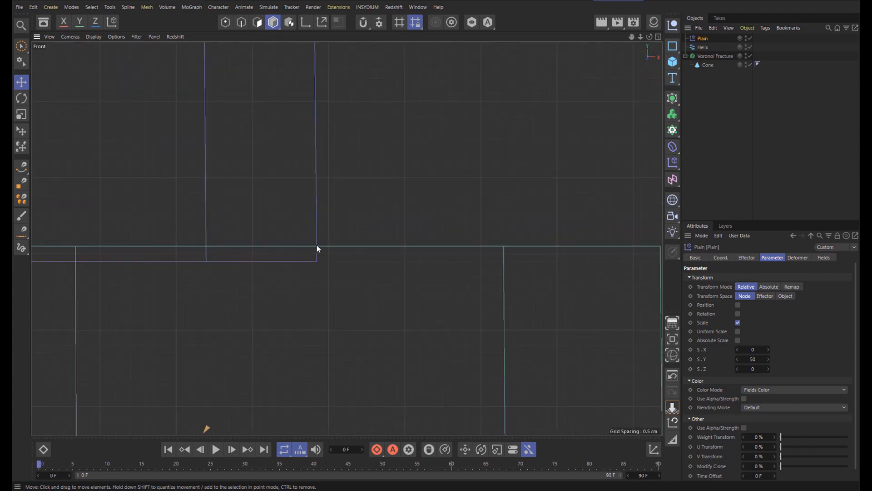
{"action": "scroll", "coordinate": [343, 251], "scroll_direction": "down", "scroll_amount": 2}
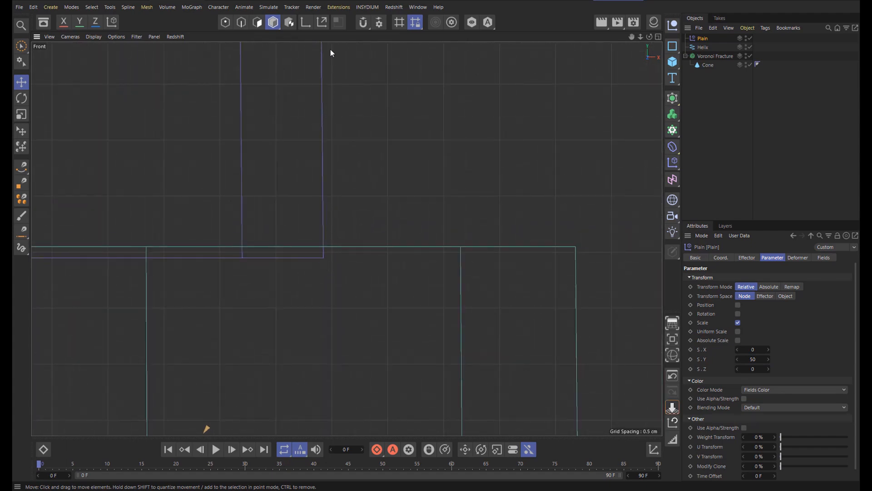
{"action": "scroll", "coordinate": [335, 231], "scroll_direction": "down", "scroll_amount": 5}
{"action": "scroll", "coordinate": [327, 241], "scroll_direction": "up", "scroll_amount": 12}
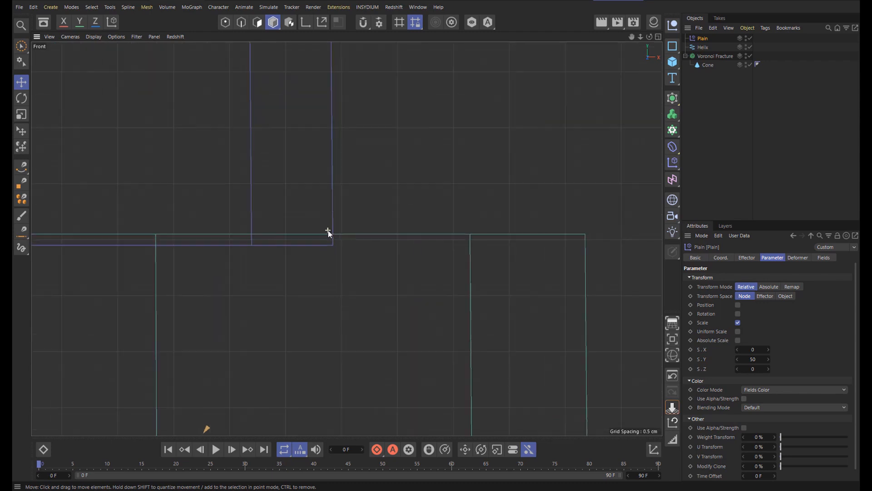
{"action": "left_click", "coordinate": [753, 359]}
{"action": "type", "text": "49"}
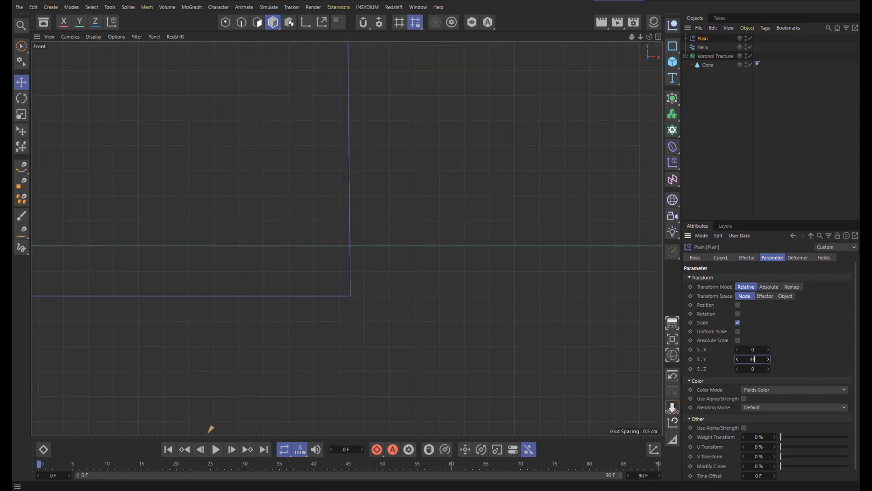
{"action": "key", "text": "Return"}
{"action": "scroll", "coordinate": [367, 173], "scroll_direction": "down", "scroll_amount": 8}
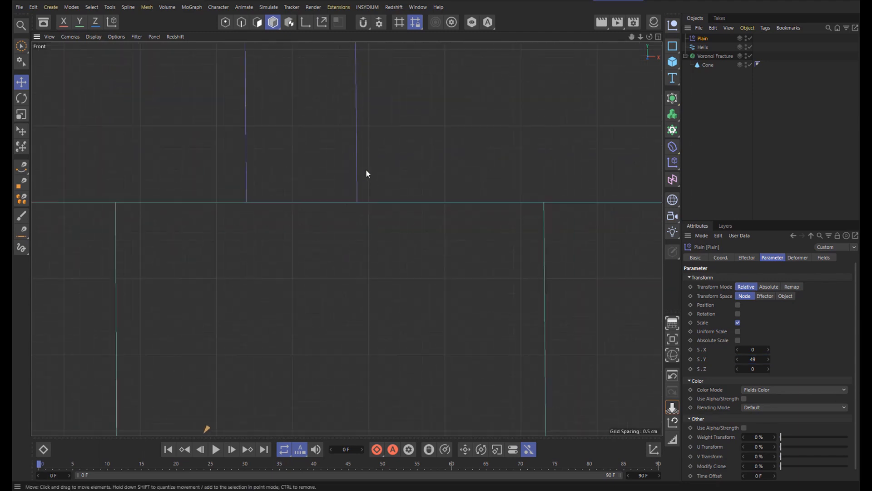
{"action": "scroll", "coordinate": [366, 170], "scroll_direction": "down", "scroll_amount": 5}
Step: Switch the Front view's display from wireframe to Gouraud shading with lines and frame the whole layer stack
{"action": "left_click_drag", "start_coordinate": [632, 37], "coordinate": [698, 113]}
{"action": "left_click", "coordinate": [93, 37]}
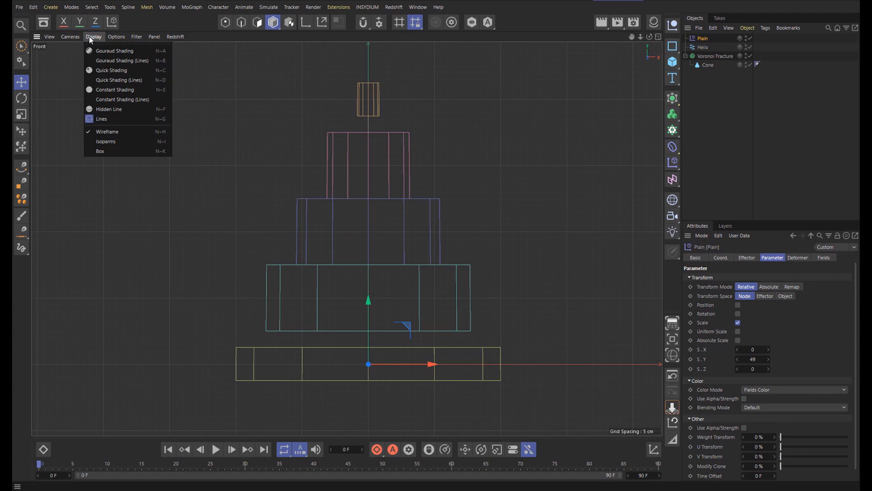
{"action": "left_click", "coordinate": [90, 47]}
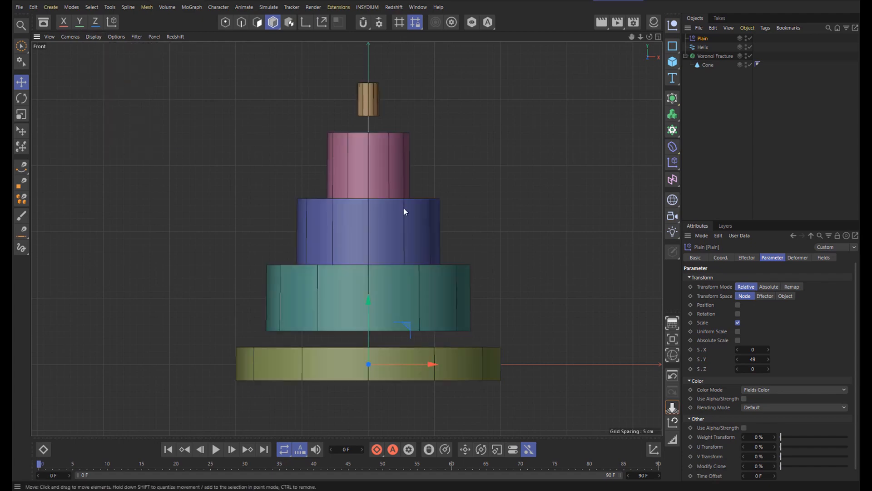
{"action": "scroll", "coordinate": [429, 217], "scroll_direction": "up", "scroll_amount": 3}
{"action": "scroll", "coordinate": [433, 219], "scroll_direction": "down", "scroll_amount": 2}
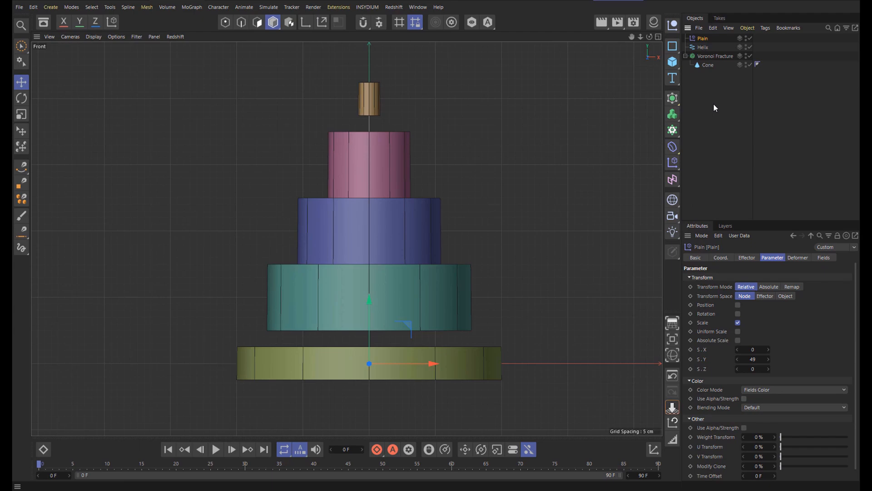
Step: Group the Plain, Helix, Voronoi Fracture and Cone objects under a null named Topographical Slices
{"action": "left_click", "coordinate": [709, 65], "text": "shift"}
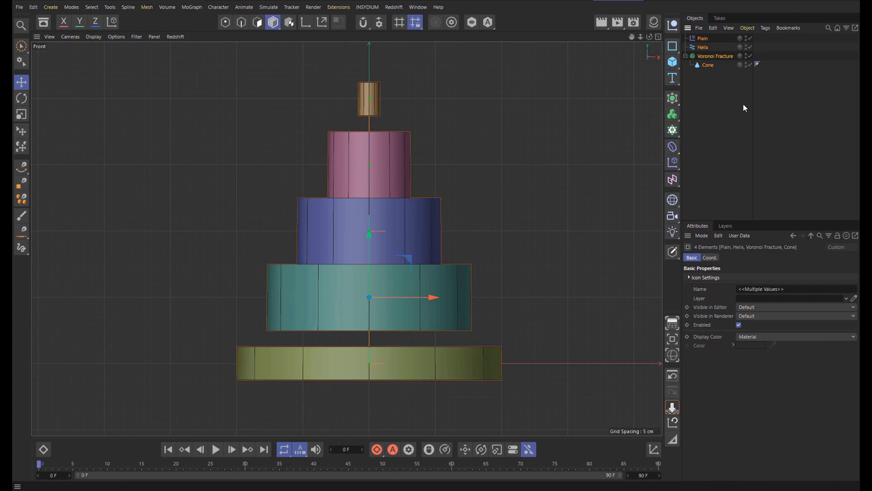
{"action": "key", "text": "alt+g"}
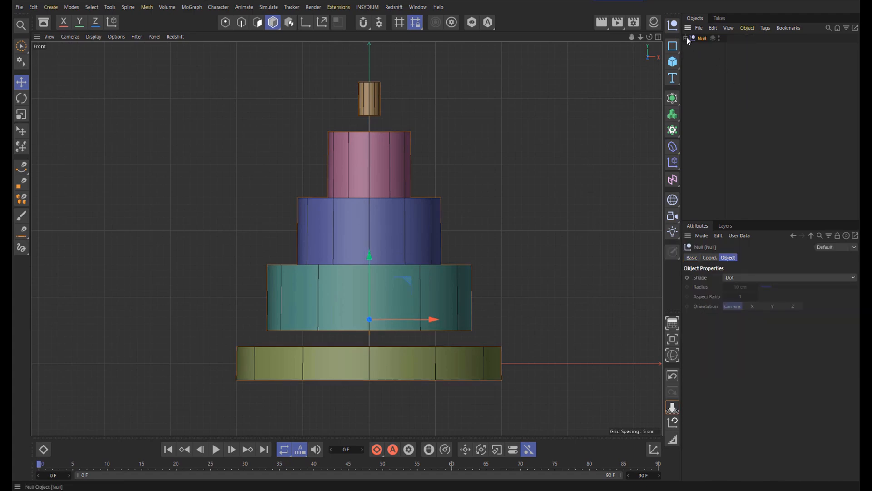
{"action": "left_click", "coordinate": [685, 39]}
{"action": "double_click", "coordinate": [701, 39]}
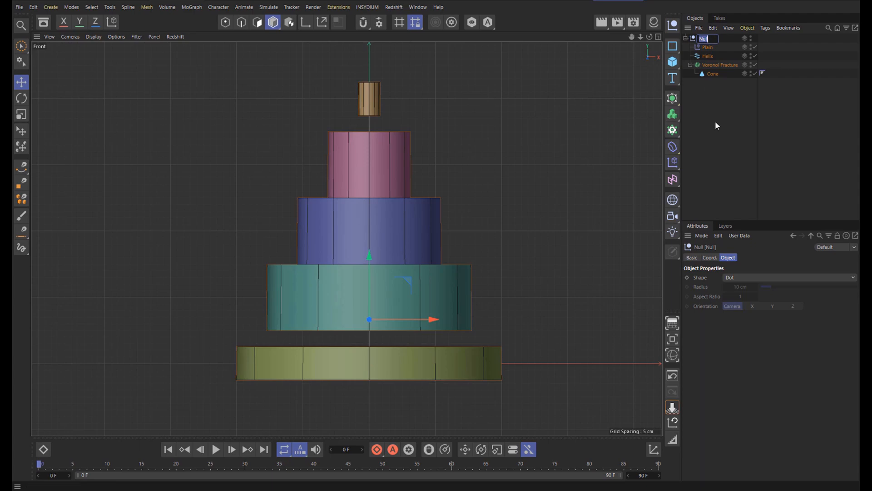
{"action": "type", "text": "Tot"}
{"action": "key", "text": "BackSpace"}
{"action": "type", "text": "pographica"}
{"action": "type", "text": "l Slices"}
{"action": "key", "text": "Return"}
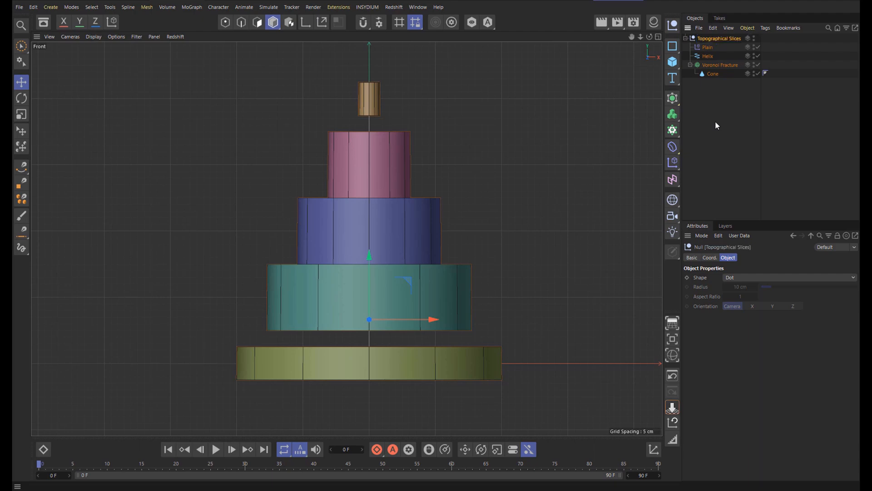
Step: Add an XPresso tag to the Topographical Slices null and enlarge its editor window
{"action": "right_click", "coordinate": [724, 40]}
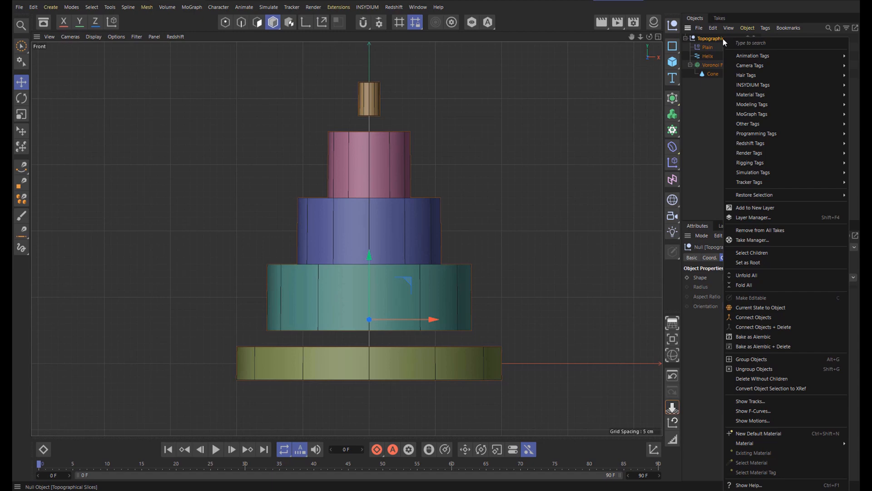
{"action": "mouse_move", "coordinate": [755, 136]}
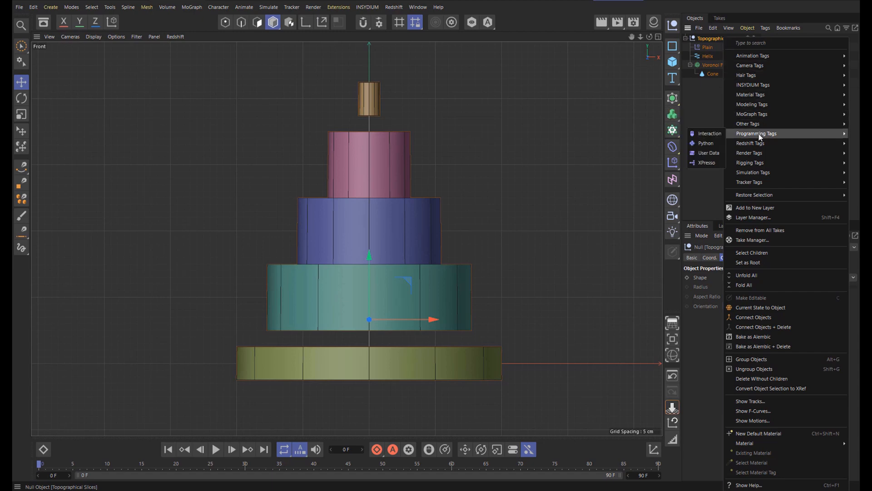
{"action": "left_click", "coordinate": [704, 164]}
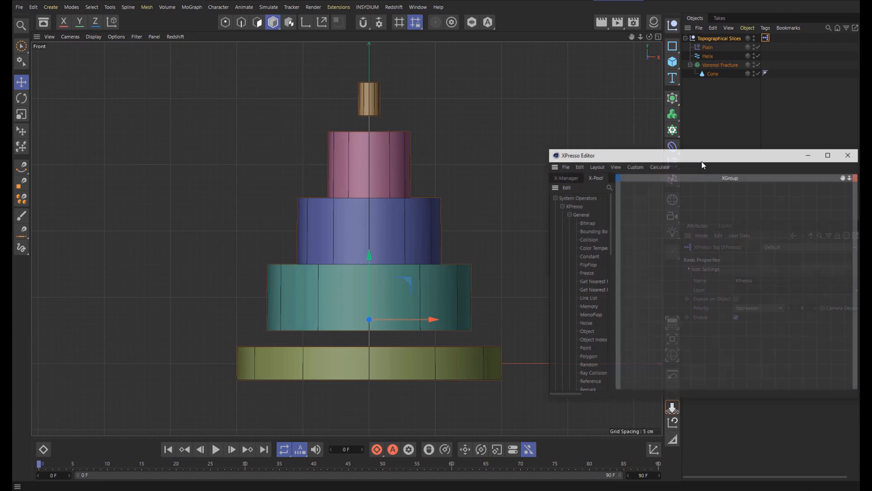
{"action": "left_click_drag", "start_coordinate": [695, 156], "coordinate": [293, 33]}
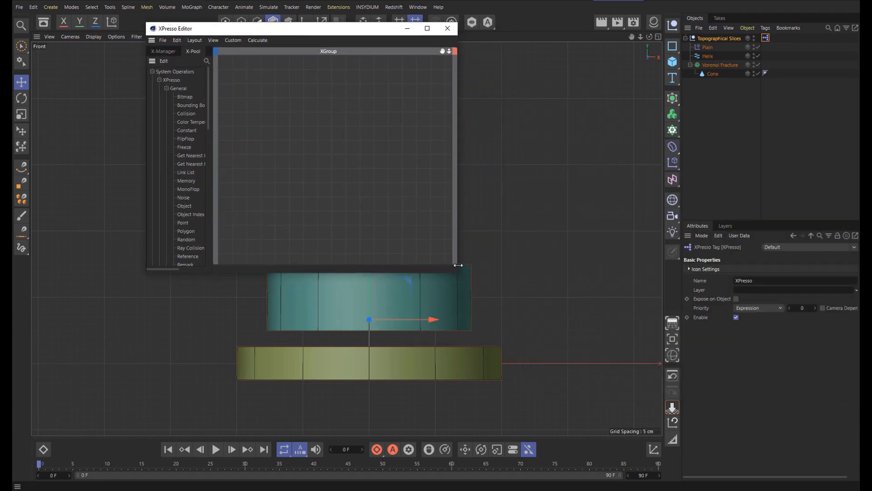
{"action": "left_click_drag", "start_coordinate": [457, 256], "coordinate": [633, 259]}
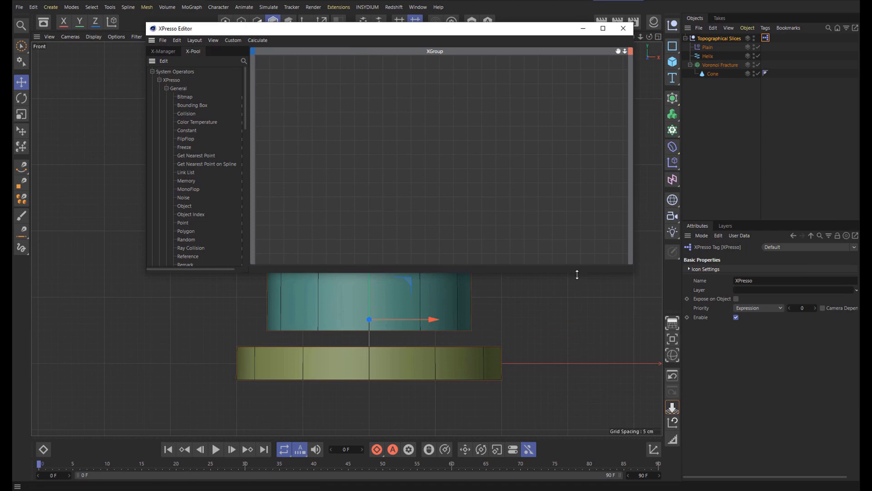
{"action": "left_click_drag", "start_coordinate": [576, 271], "coordinate": [581, 363]}
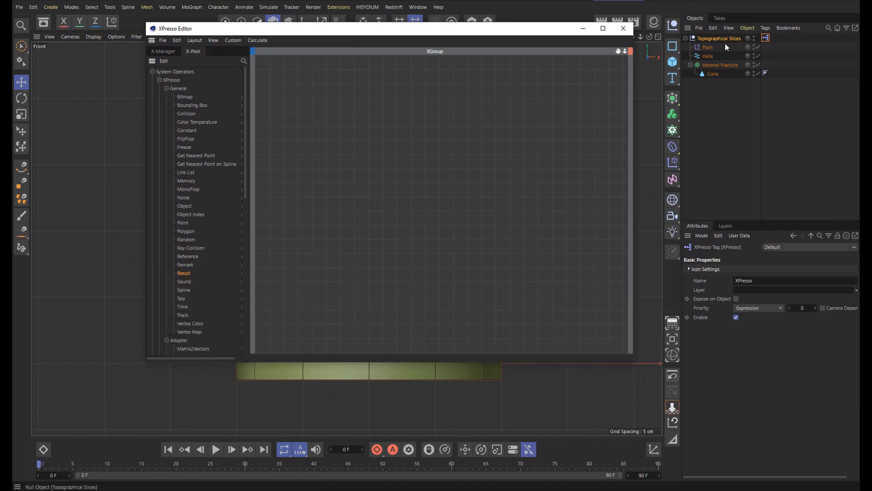
Step: Add the XPresso tag as a node in its own graph, check its available output ports and close the editor
{"action": "left_click", "coordinate": [767, 38]}
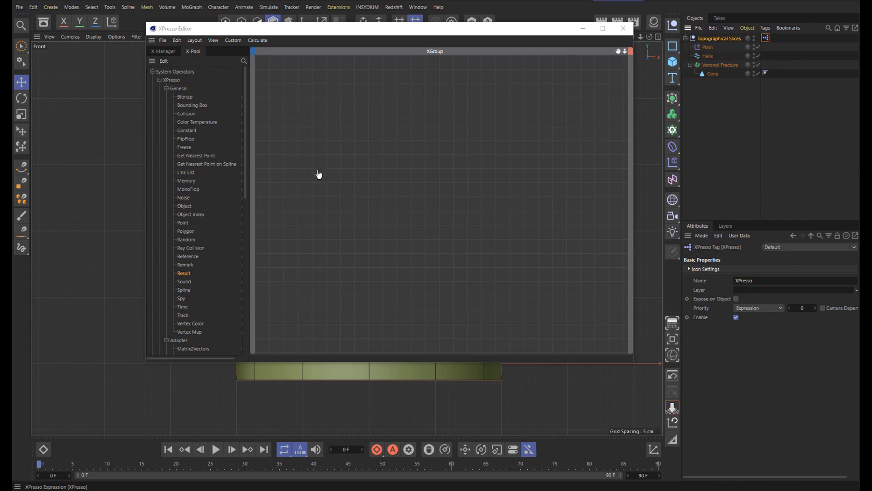
{"action": "left_click_drag", "start_coordinate": [319, 175], "coordinate": [318, 172]}
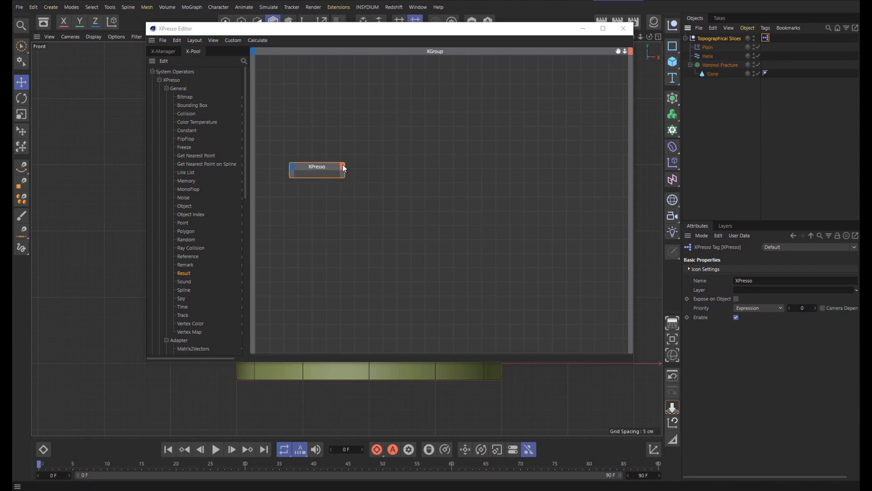
{"action": "left_click", "coordinate": [343, 167]}
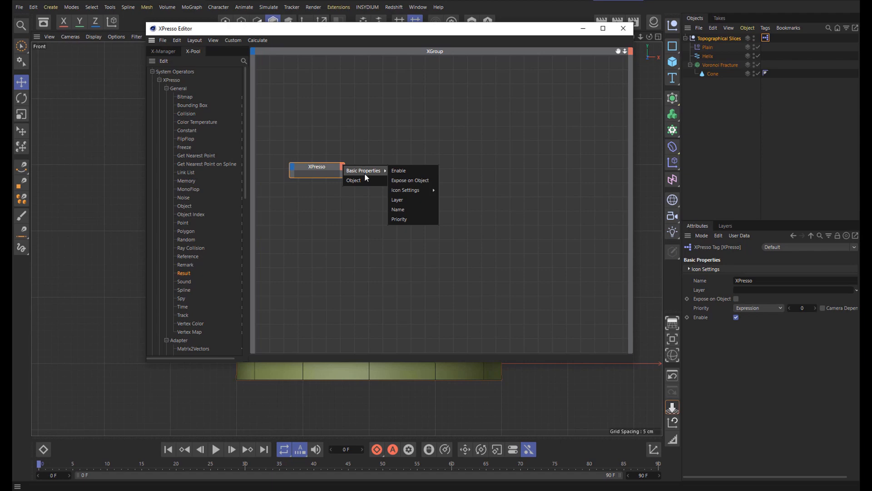
{"action": "left_click", "coordinate": [353, 212]}
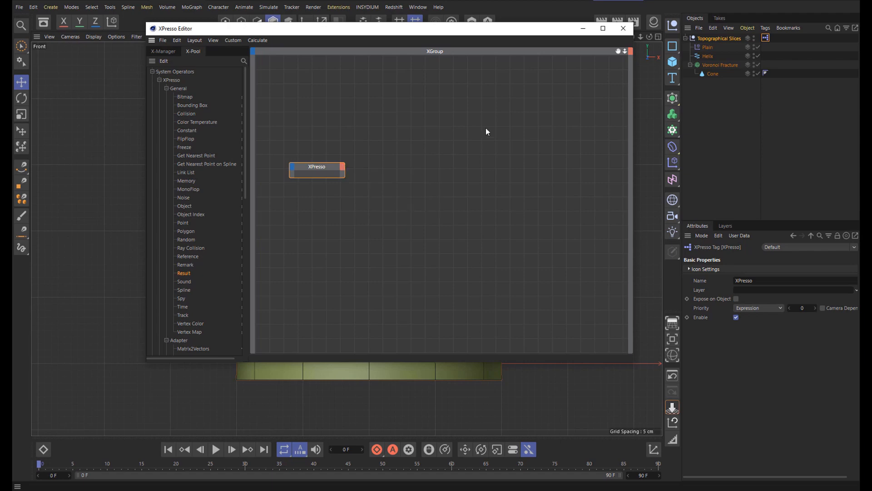
{"action": "left_click", "coordinate": [624, 28]}
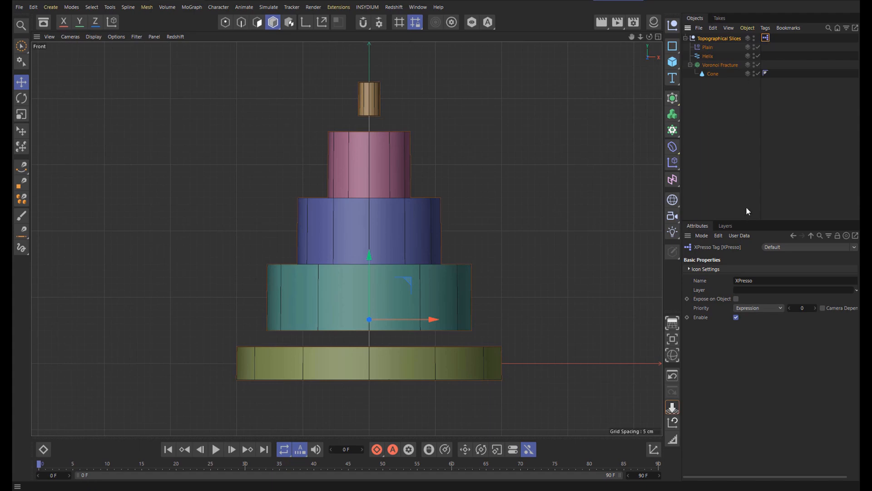
Step: Add a user data entry named Segment Height to the XPresso tag
{"action": "left_click", "coordinate": [741, 236]}
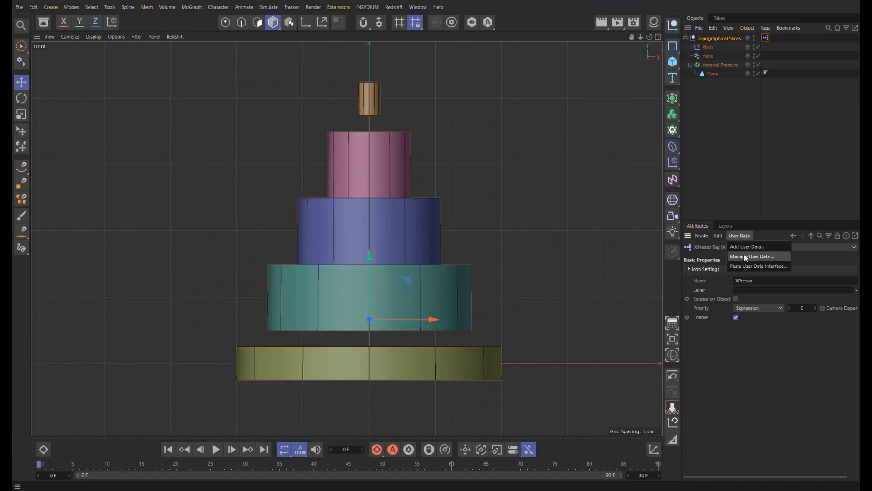
{"action": "left_click", "coordinate": [745, 257]}
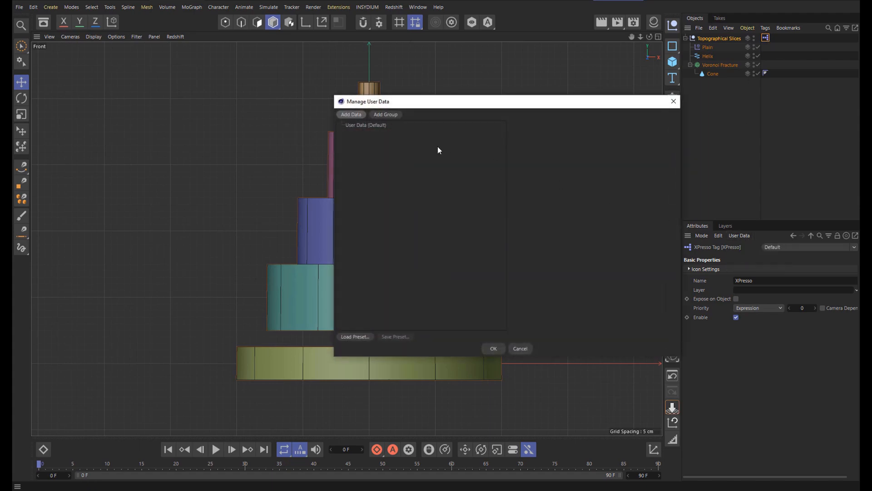
{"action": "left_click", "coordinate": [358, 115]}
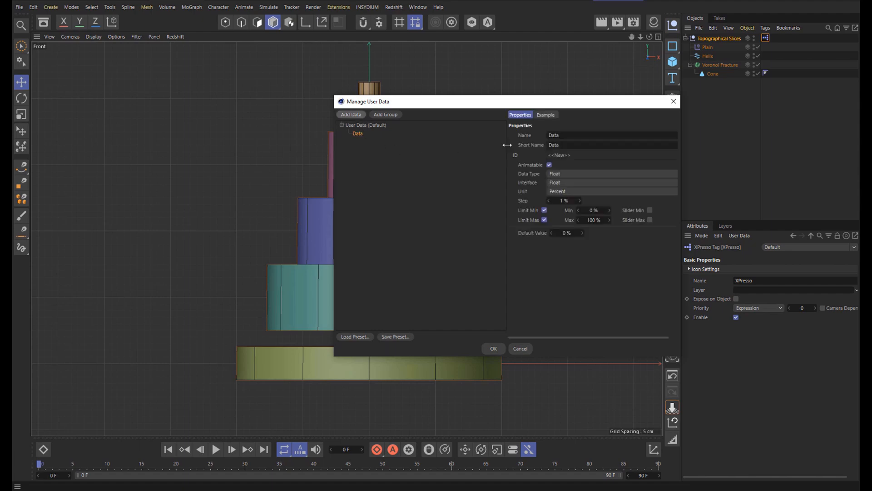
{"action": "double_click", "coordinate": [573, 135]}
{"action": "type", "text": "Segh"}
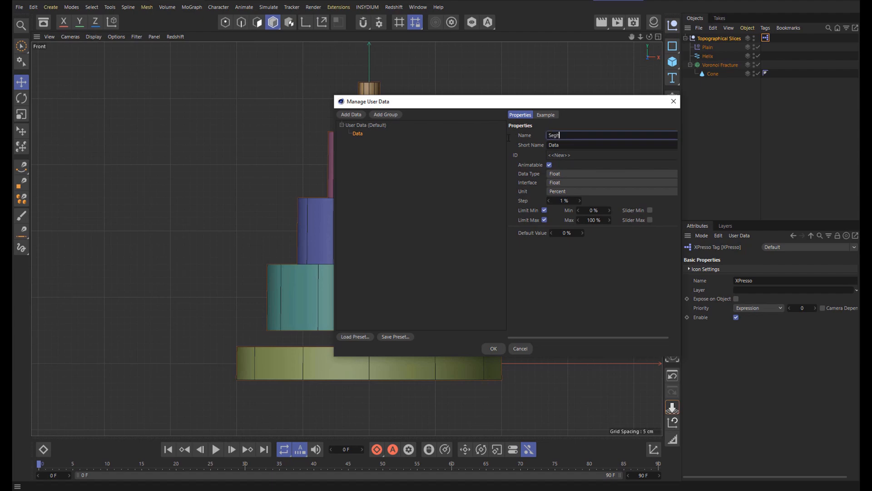
{"action": "type", "text": "ment Height"}
{"action": "left_click", "coordinate": [560, 135]}
{"action": "key", "text": "BackSpace"}
{"action": "key", "text": "Return"}
Step: Set the Segment Height entry's unit to Real and its default value to 50
{"action": "left_click", "coordinate": [563, 191]}
{"action": "left_click", "coordinate": [562, 201]}
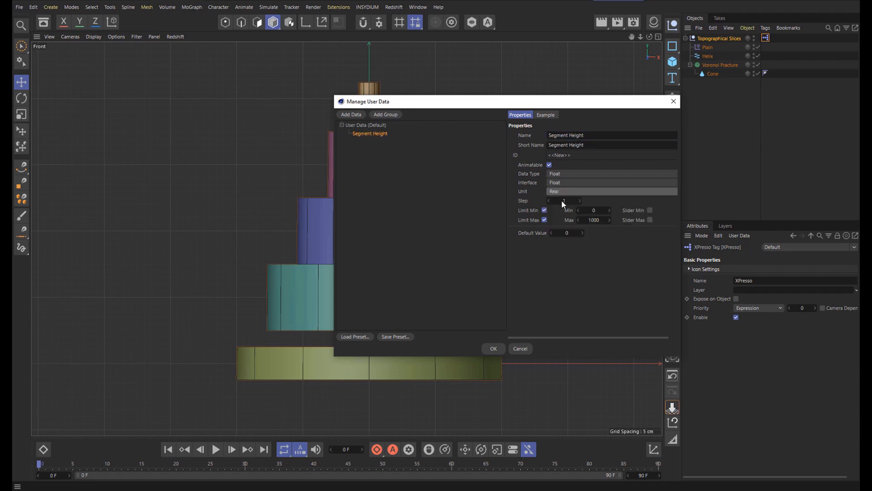
{"action": "left_click", "coordinate": [568, 232]}
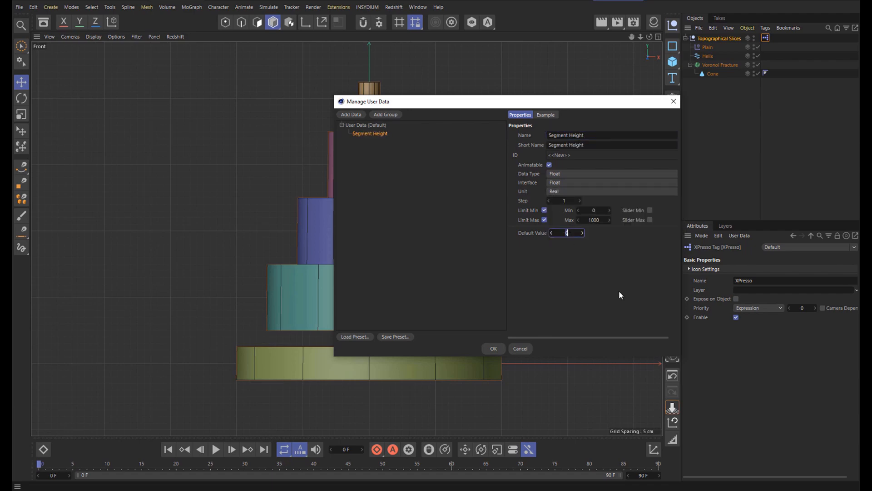
{"action": "type", "text": "50"}
Step: Add a second user data entry named Orig Slice Thickness with unit Real and default value 1, and accept the user data
{"action": "left_click", "coordinate": [355, 115]}
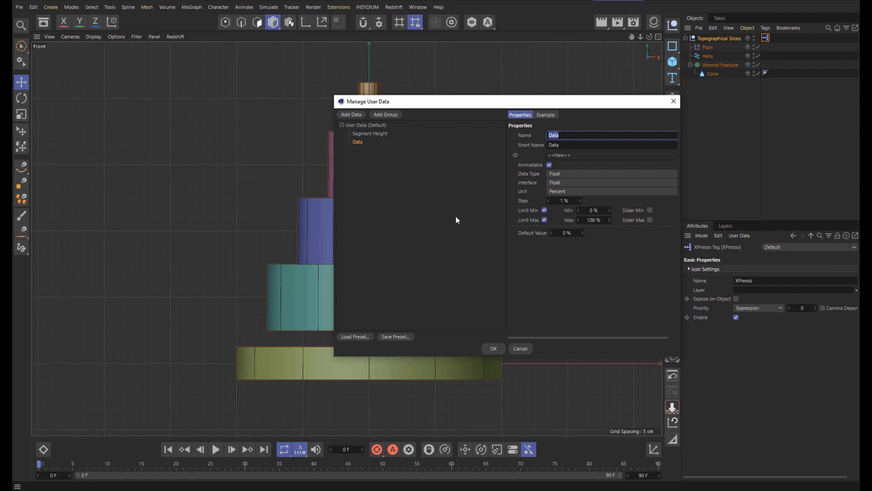
{"action": "type", "text": "Orig Slice Thickness"}
{"action": "left_click", "coordinate": [566, 233]}
{"action": "key", "text": "BackSpace"}
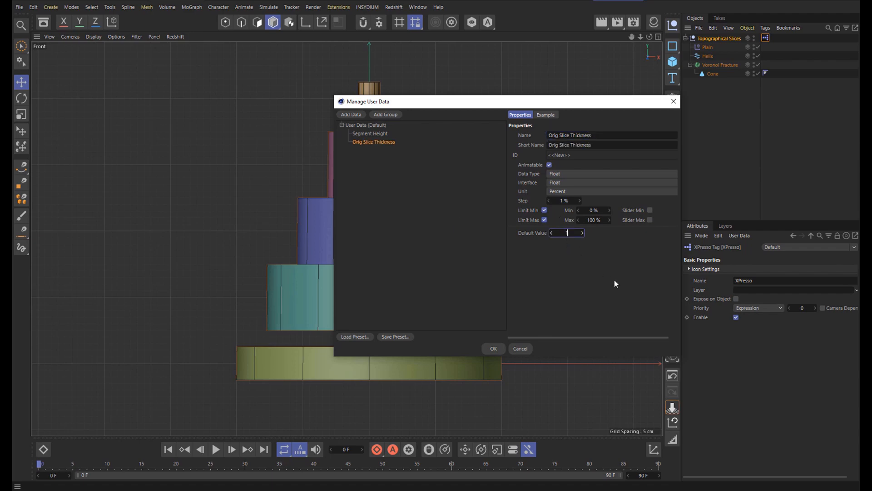
{"action": "left_click", "coordinate": [572, 191]}
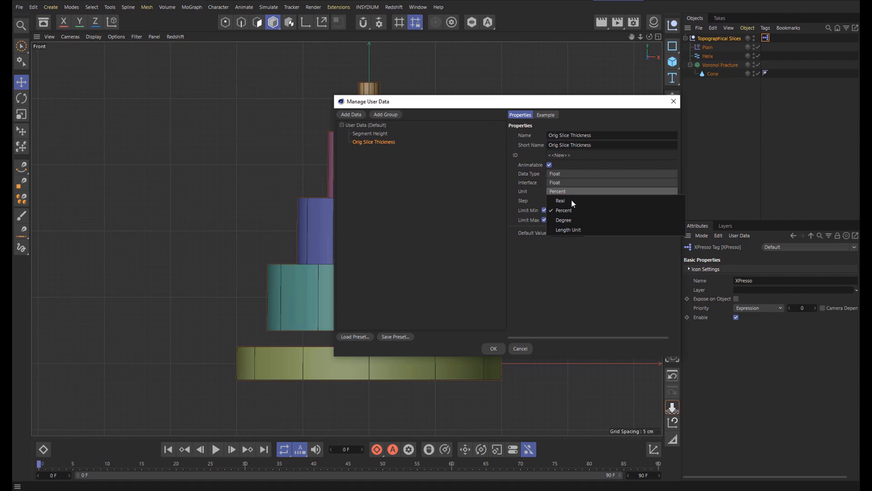
{"action": "left_click", "coordinate": [563, 200]}
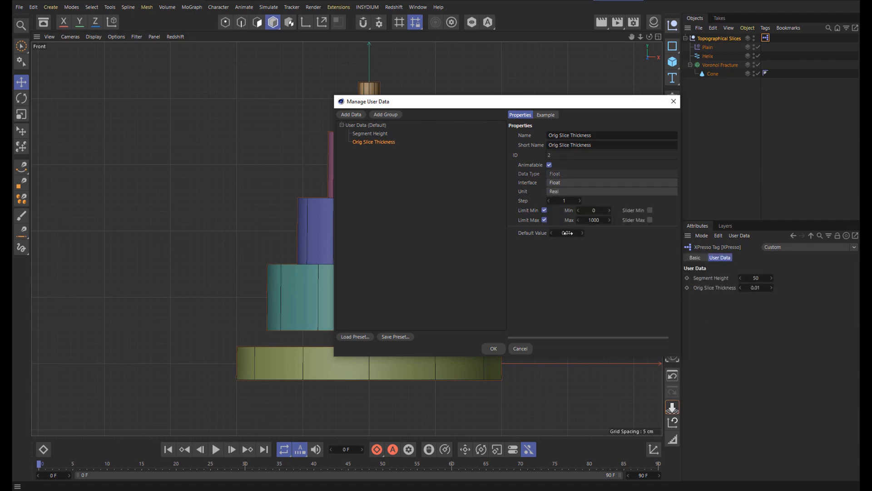
{"action": "double_click", "coordinate": [567, 232]}
{"action": "type", "text": "1"}
{"action": "left_click", "coordinate": [495, 348]}
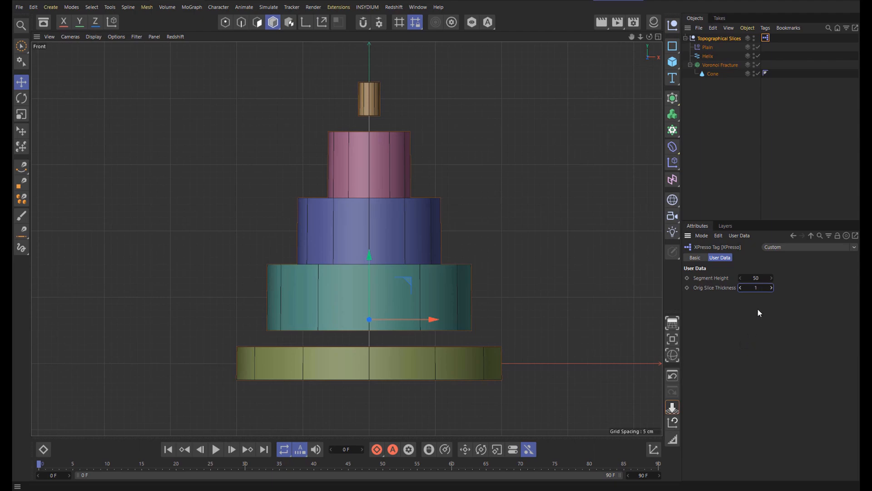
Step: Expose Segment Height and Orig Slice Thickness as output ports on the XPresso node and enlarge the node so both are readable
{"action": "double_click", "coordinate": [765, 38]}
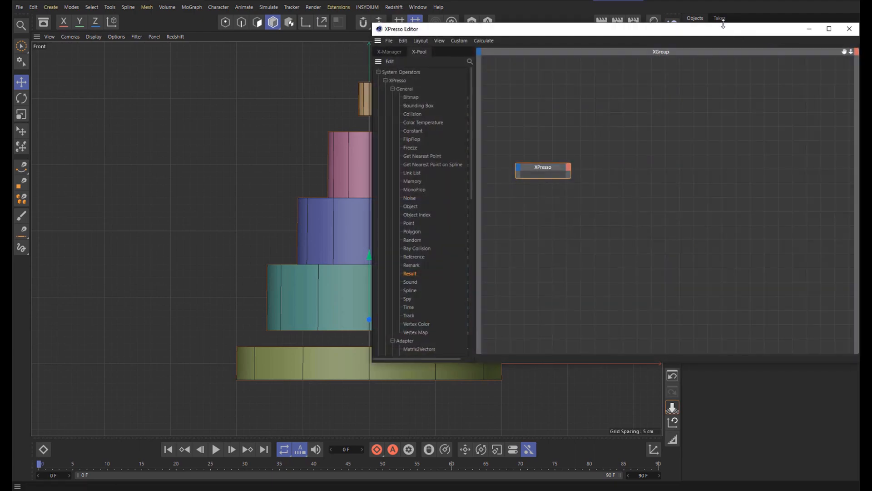
{"action": "left_click_drag", "start_coordinate": [723, 23], "coordinate": [422, 47]}
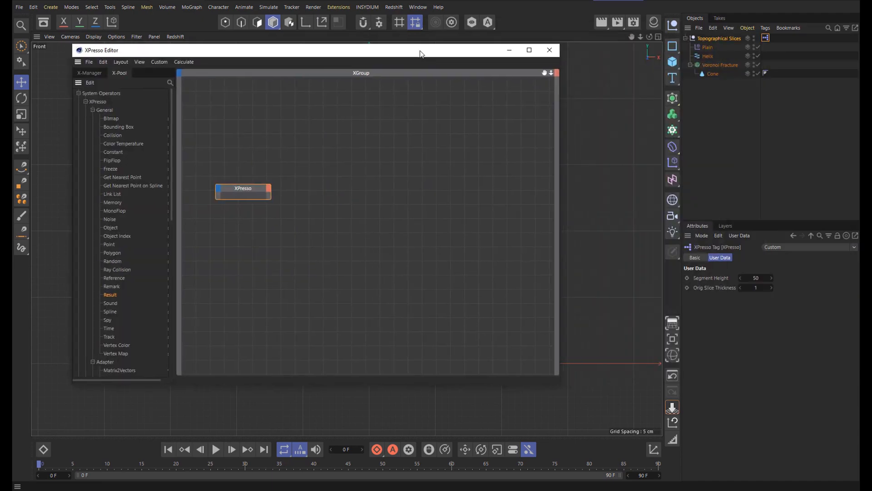
{"action": "left_click", "coordinate": [268, 192]}
{"action": "mouse_move", "coordinate": [292, 213]}
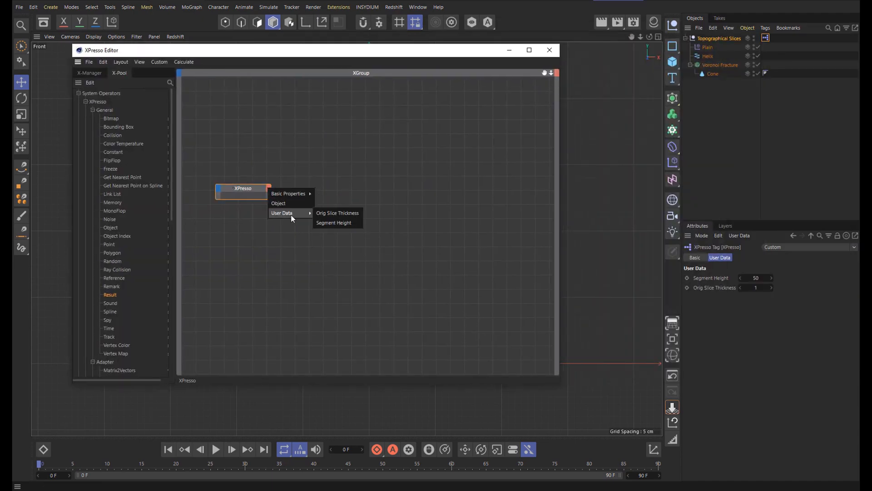
{"action": "left_click", "coordinate": [337, 223]}
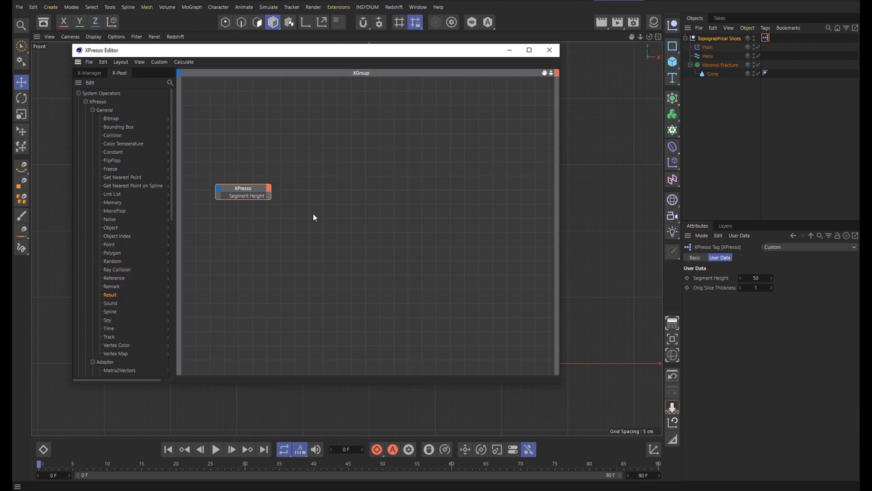
{"action": "left_click", "coordinate": [271, 193]}
{"action": "mouse_move", "coordinate": [297, 213]}
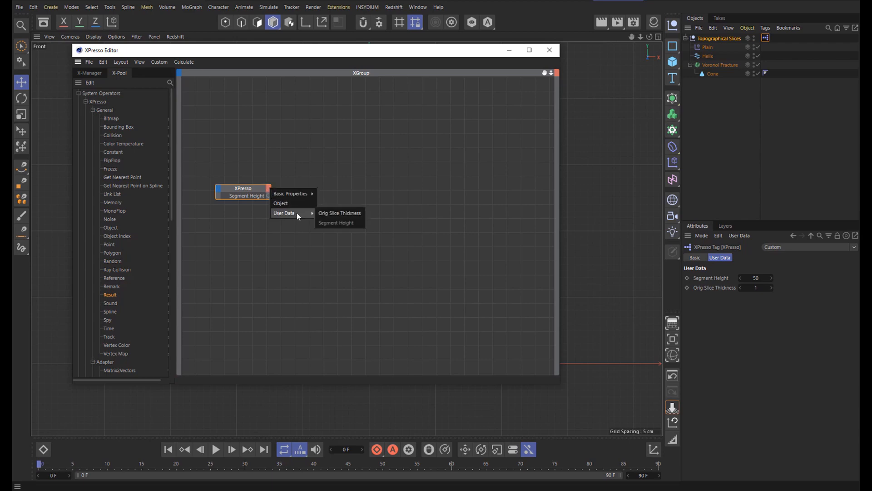
{"action": "left_click", "coordinate": [337, 213]}
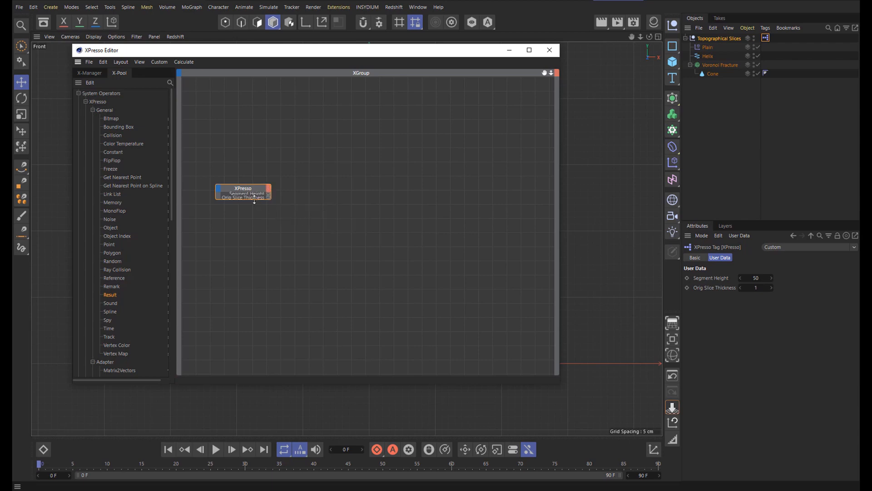
{"action": "left_click_drag", "start_coordinate": [255, 200], "coordinate": [257, 219]}
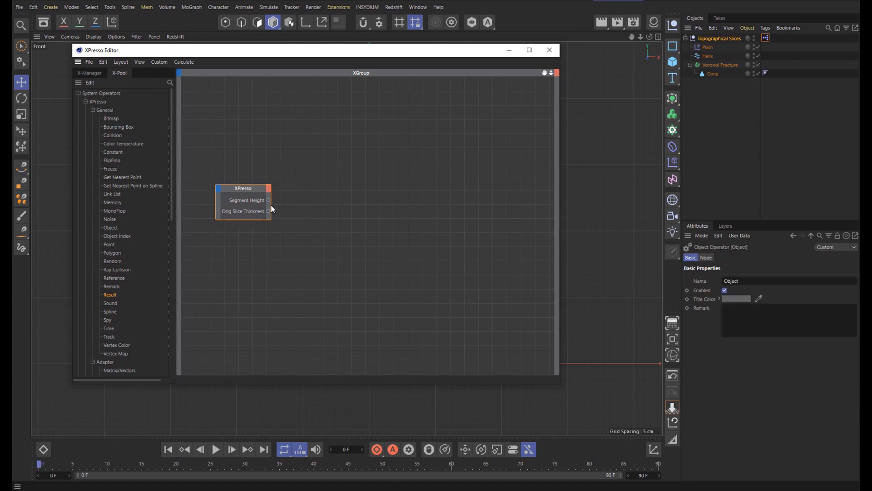
{"action": "left_click_drag", "start_coordinate": [271, 206], "coordinate": [280, 206]}
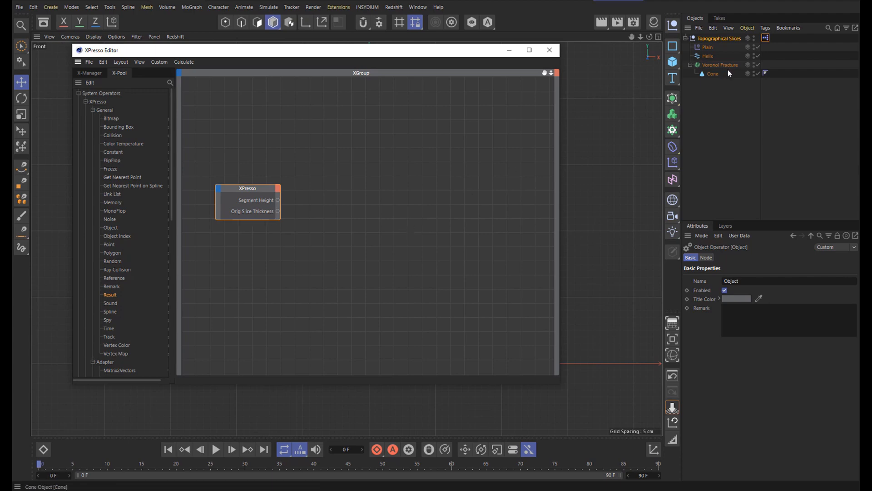
Step: Add the Voronoi Fracture object to the graph as a node with an Offset Fragments input port
{"action": "left_click_drag", "start_coordinate": [717, 65], "coordinate": [432, 203]}
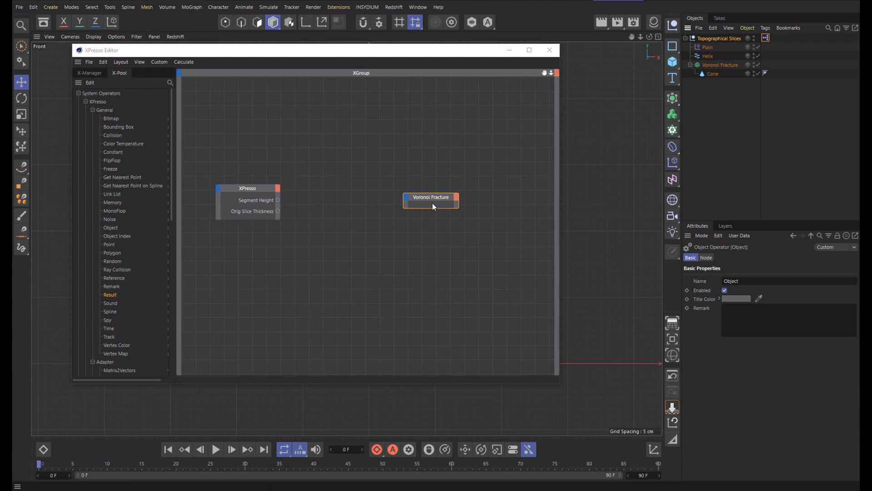
{"action": "left_click", "coordinate": [410, 197]}
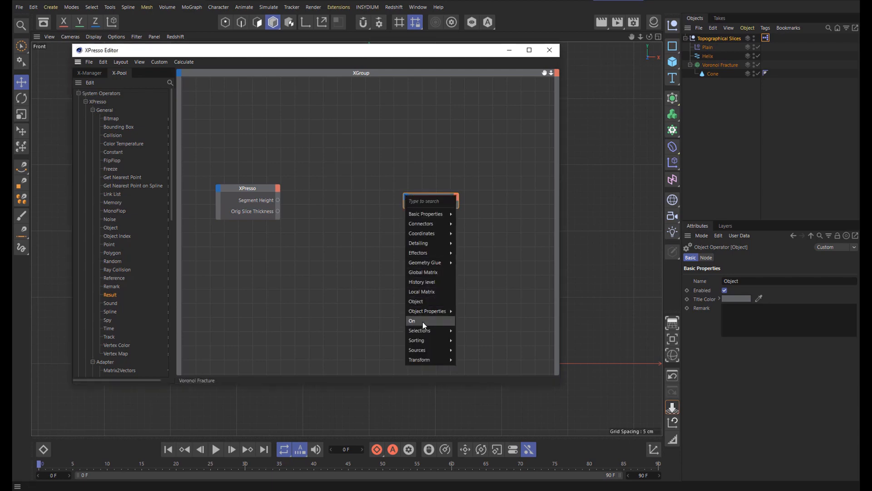
{"action": "mouse_move", "coordinate": [427, 310]}
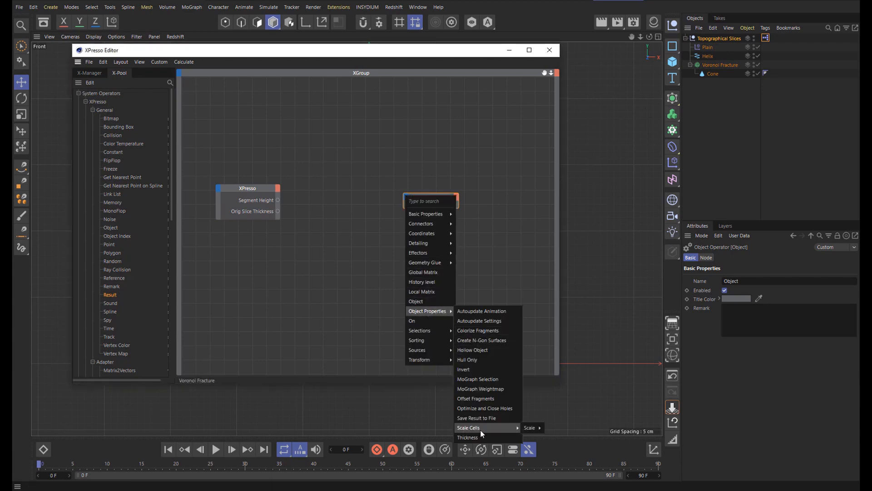
{"action": "left_click", "coordinate": [476, 398]}
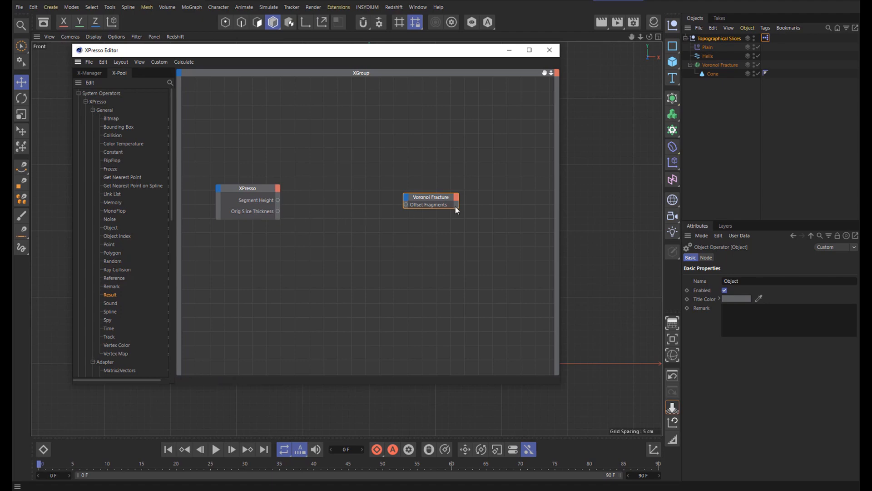
{"action": "left_click_drag", "start_coordinate": [439, 196], "coordinate": [470, 194]}
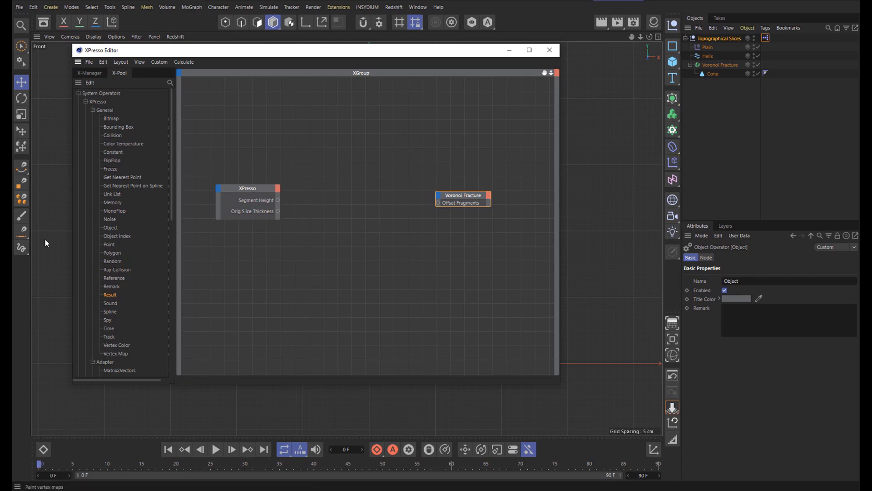
Step: Add a Math node set to Subtract and feed it Segment Height as first and Orig Slice Thickness as second input
{"action": "left_click", "coordinate": [92, 110]}
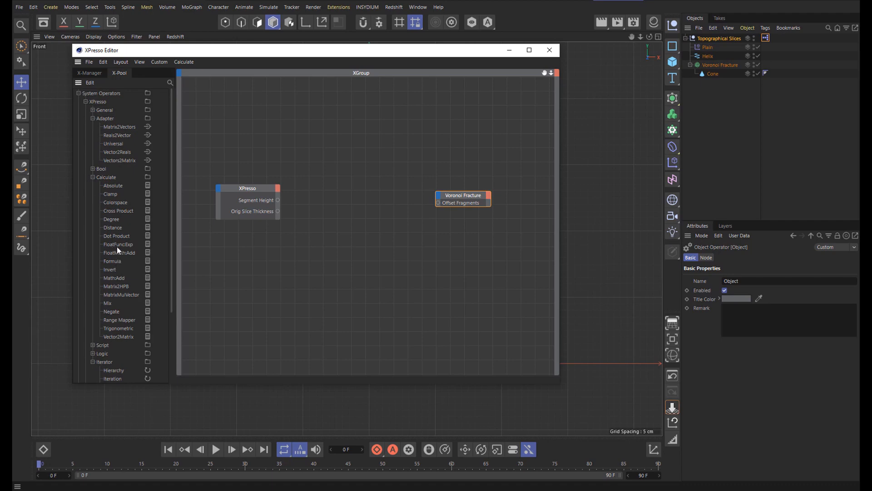
{"action": "left_click_drag", "start_coordinate": [116, 277], "coordinate": [340, 187]}
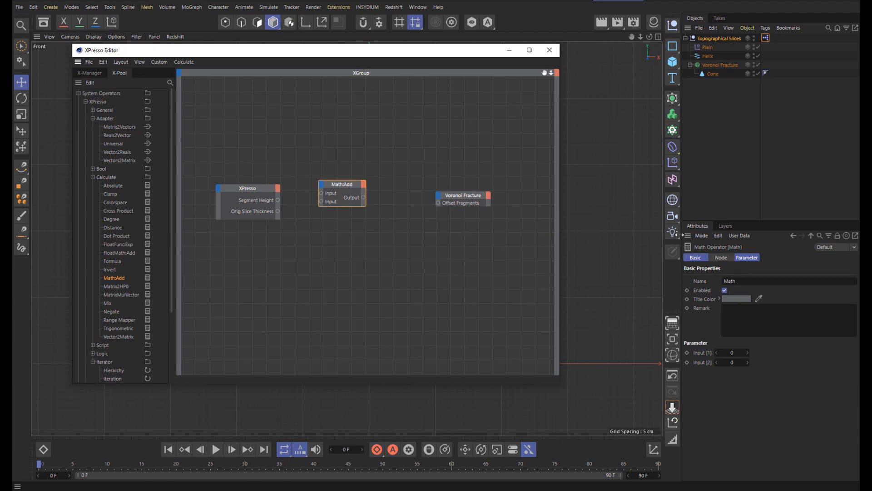
{"action": "left_click", "coordinate": [721, 257]}
{"action": "left_click", "coordinate": [730, 285]}
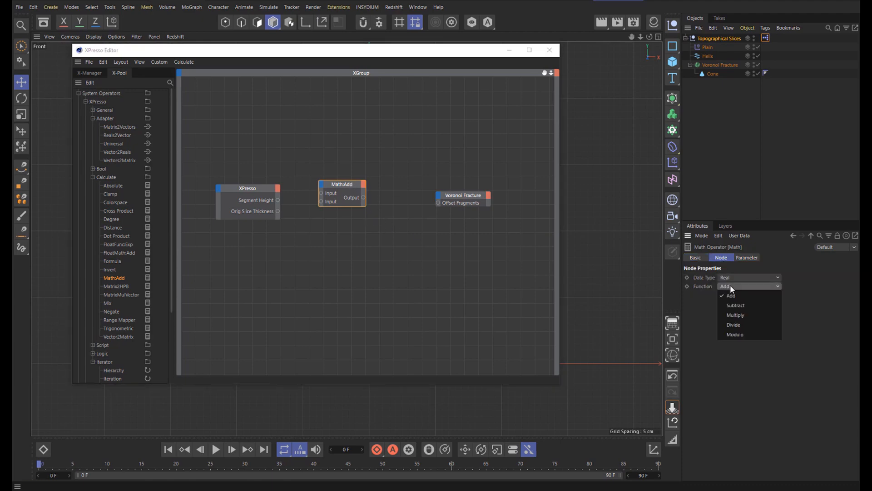
{"action": "left_click", "coordinate": [729, 304]}
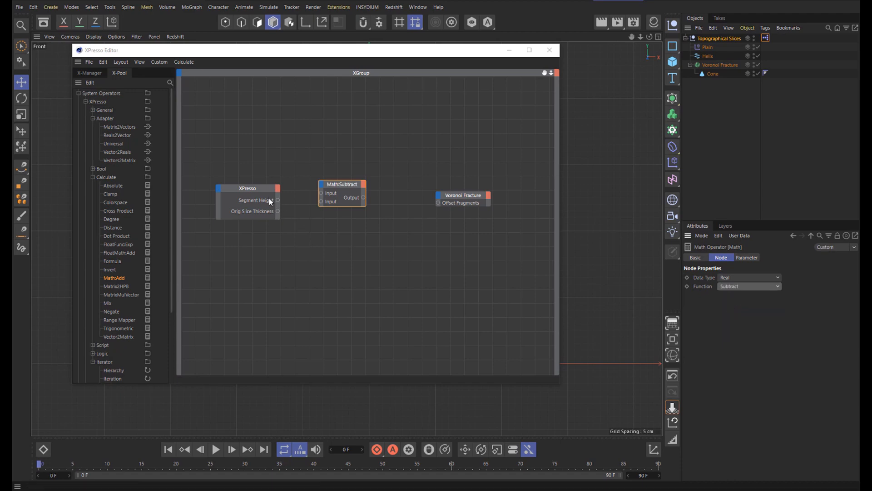
{"action": "left_click_drag", "start_coordinate": [278, 199], "coordinate": [321, 193]}
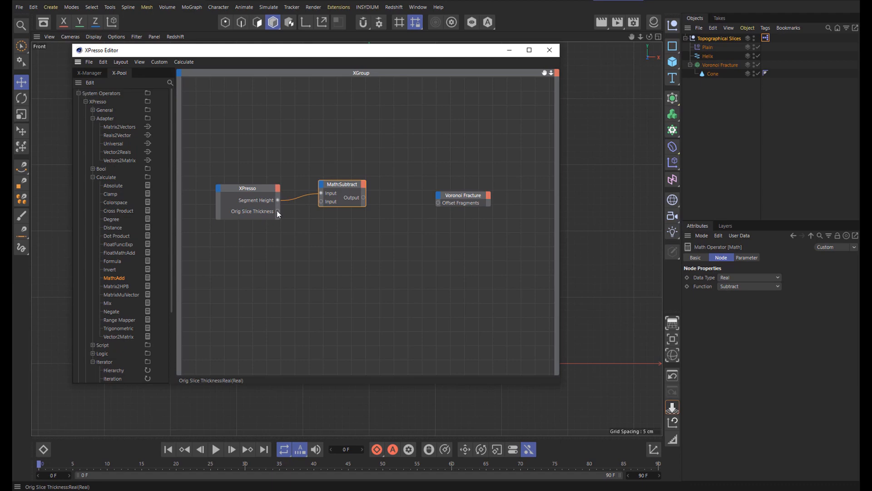
{"action": "left_click_drag", "start_coordinate": [277, 210], "coordinate": [332, 186]}
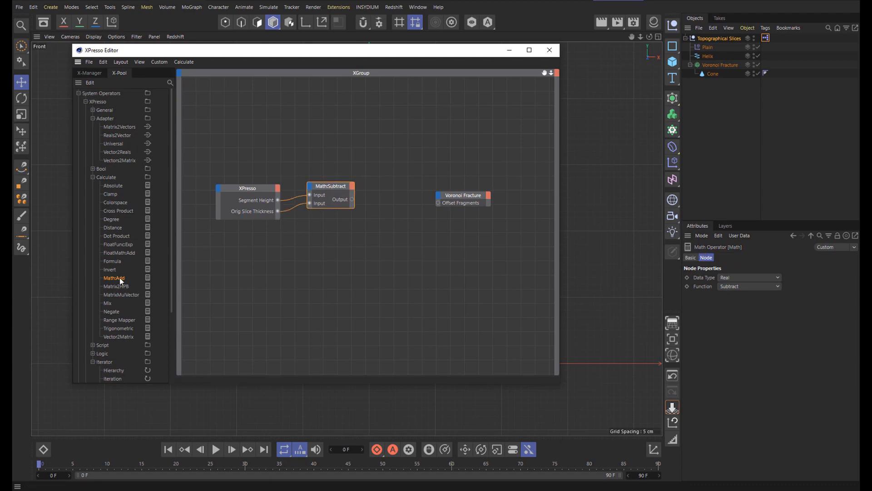
Step: Add a second Math node between Subtract and Voronoi Fracture and set its function to Divide
{"action": "left_click_drag", "start_coordinate": [118, 277], "coordinate": [396, 183]}
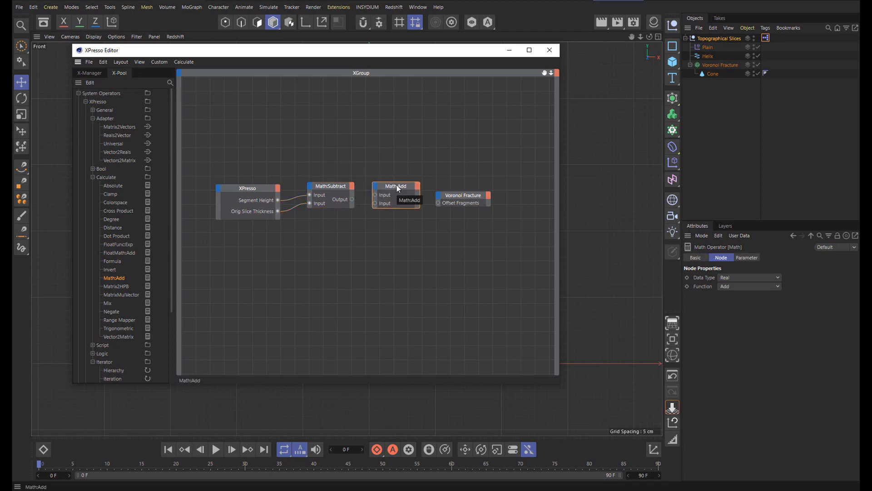
{"action": "left_click", "coordinate": [737, 287]}
{"action": "left_click", "coordinate": [739, 326]}
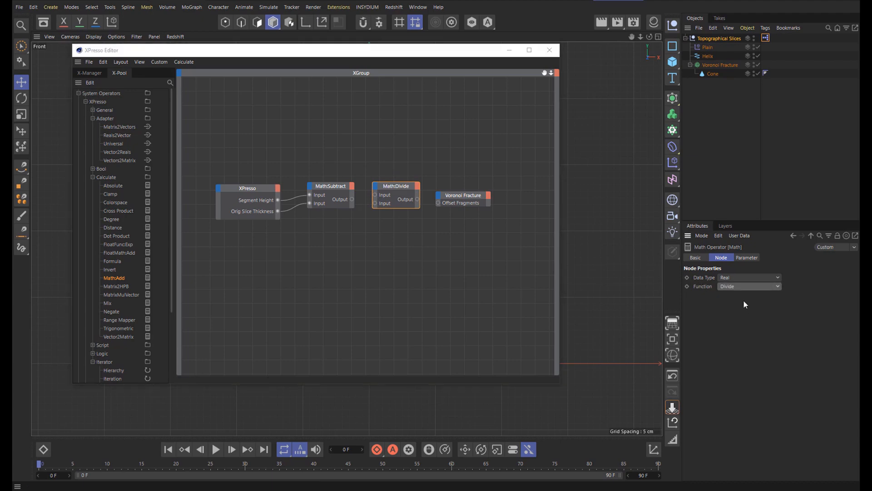
Step: Wire the Subtract output through the Divide node, with its second input set to 2, into Offset Fragments and close the XPresso editor
{"action": "left_click", "coordinate": [740, 256]}
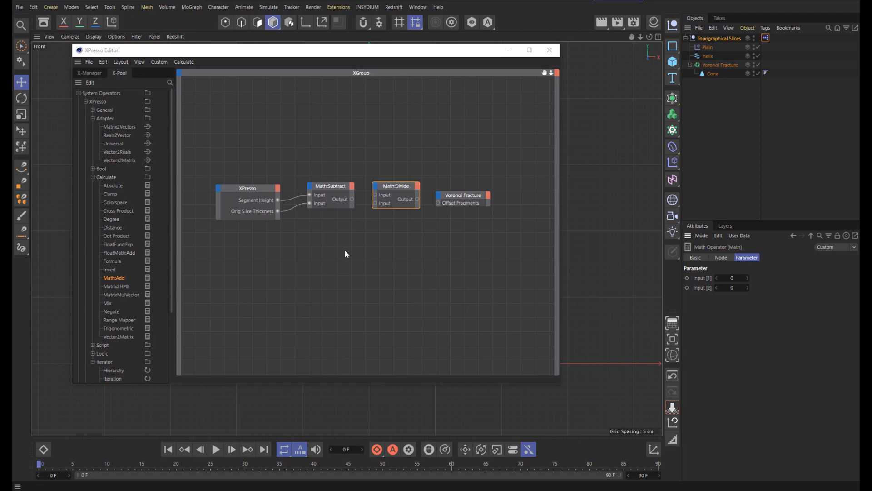
{"action": "left_click_drag", "start_coordinate": [352, 199], "coordinate": [373, 194]}
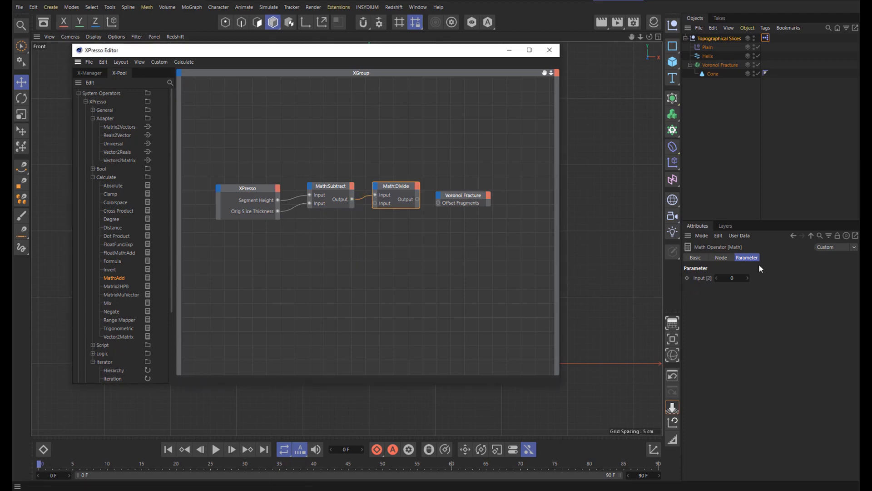
{"action": "left_click", "coordinate": [732, 277]}
{"action": "type", "text": "2"}
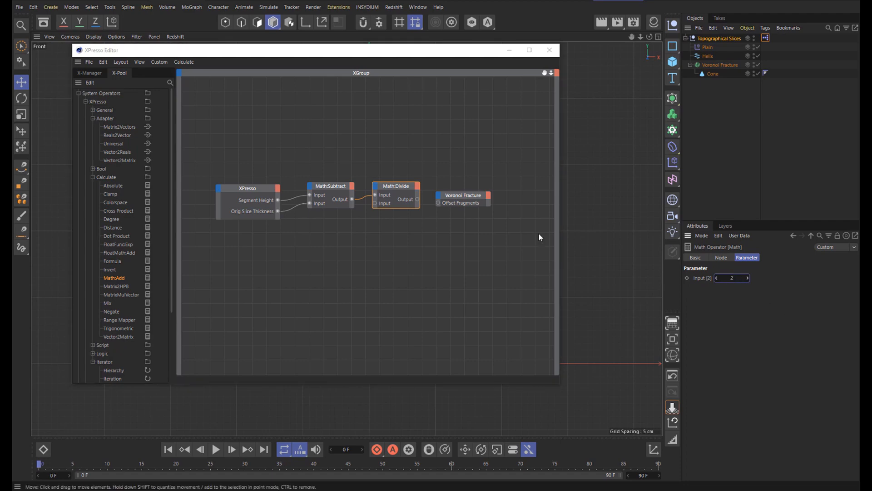
{"action": "left_click_drag", "start_coordinate": [418, 200], "coordinate": [438, 203]}
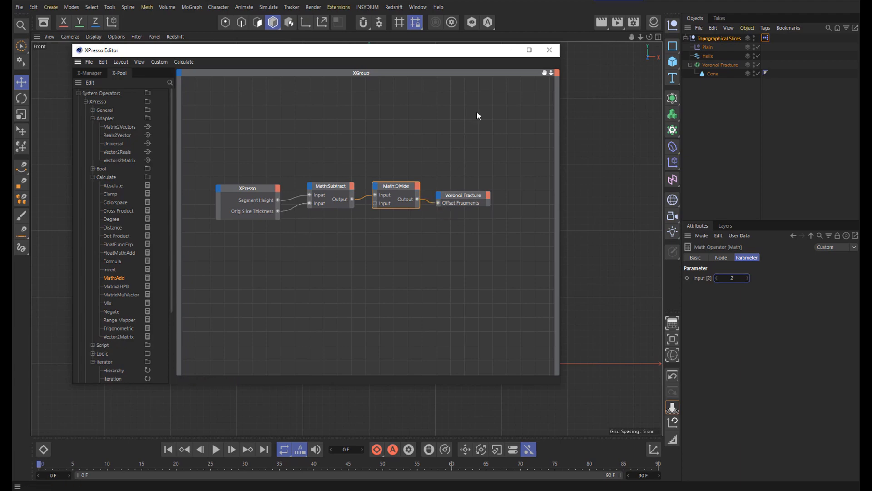
{"action": "left_click", "coordinate": [549, 51]}
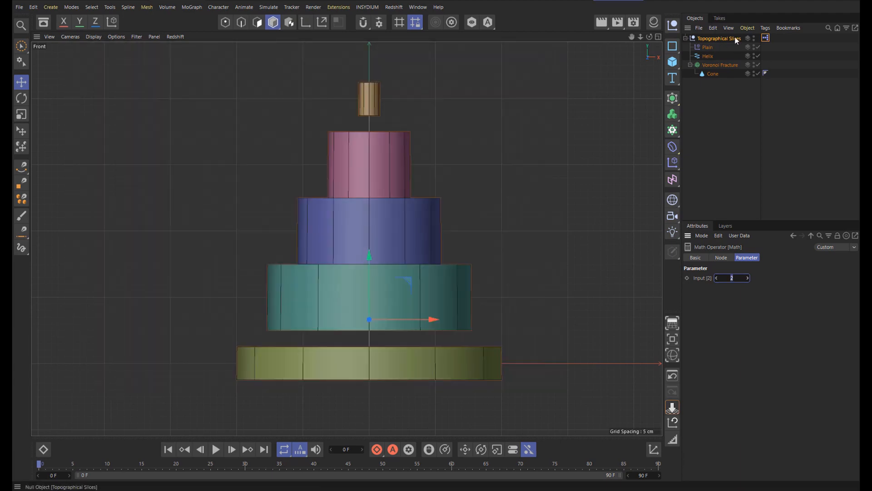
Step: Disable the Plain effector in the Voronoi Fracture object's effectors
{"action": "left_click", "coordinate": [765, 37]}
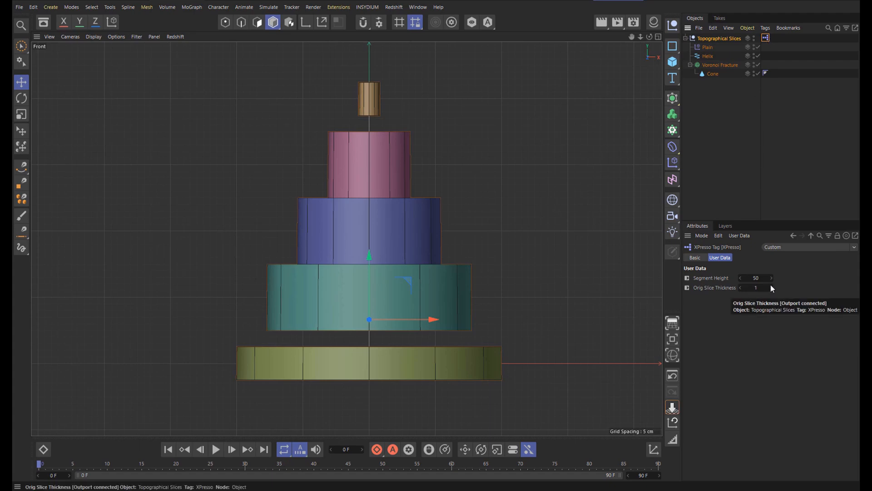
{"action": "left_click", "coordinate": [727, 65]}
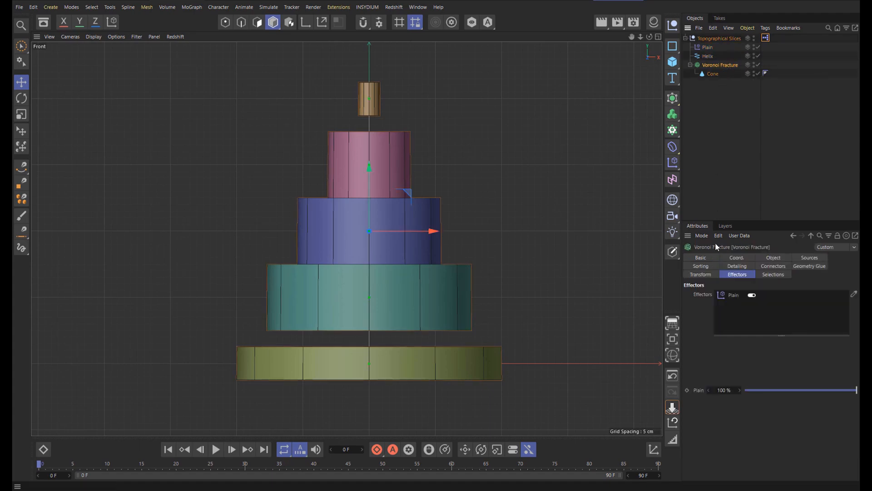
{"action": "left_click", "coordinate": [753, 295]}
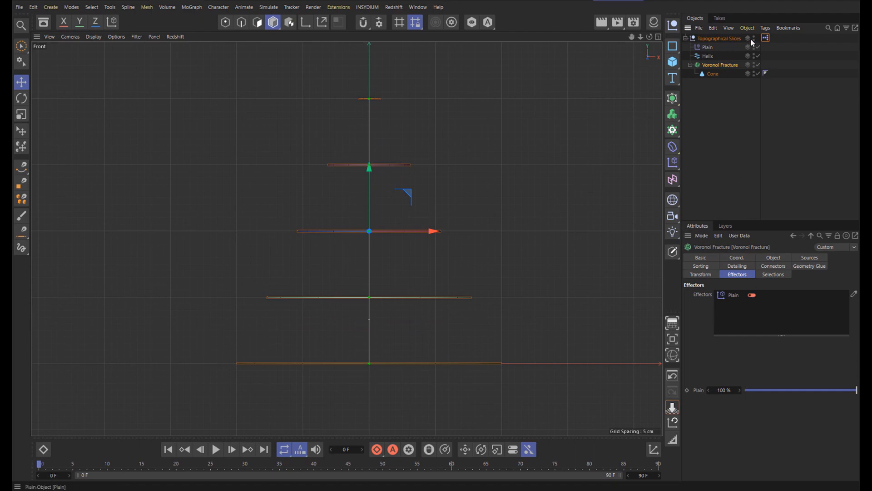
Step: Test thicker slices with the XPresso tag's Orig Slice Thickness, ending with a value of 10
{"action": "left_click", "coordinate": [767, 38]}
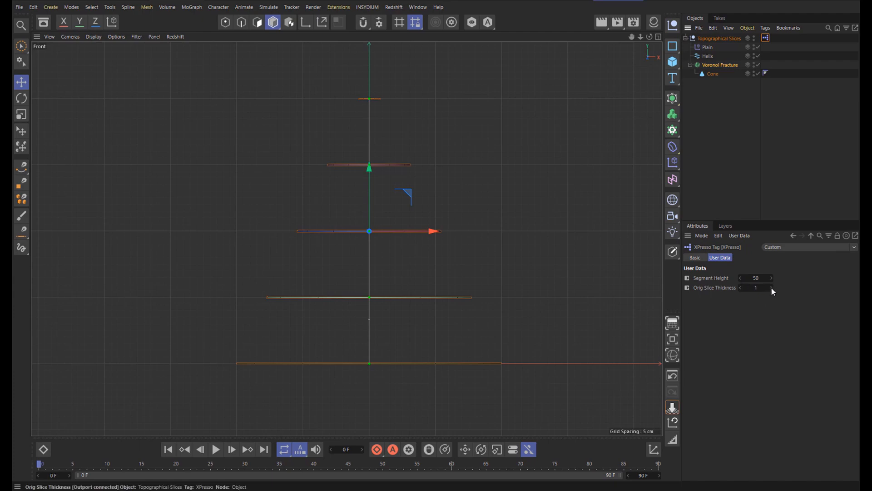
{"action": "mouse_move", "coordinate": [771, 287]}
{"action": "left_mouse_down"}
{"action": "mouse_move", "coordinate": [759, 288]}
{"action": "mouse_move", "coordinate": [802, 288]}
{"action": "mouse_move", "coordinate": [756, 287]}
{"action": "left_mouse_up"}
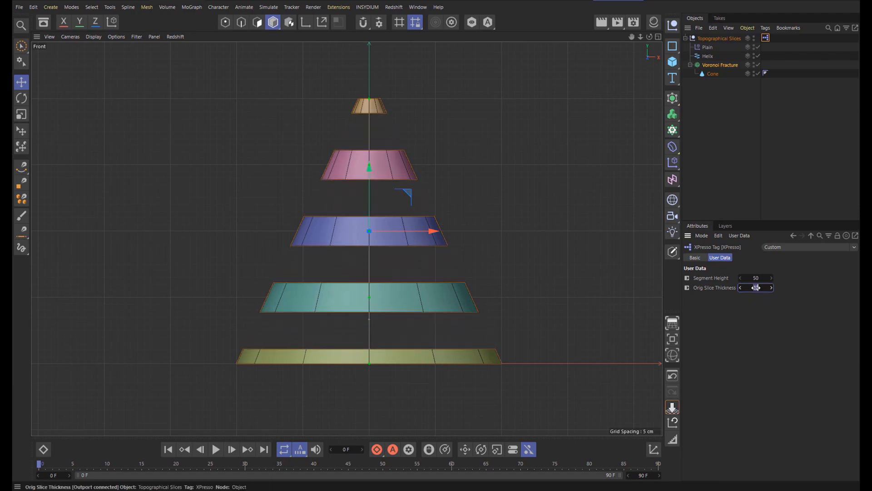
{"action": "type", "text": "10"}
{"action": "key", "text": "Return"}
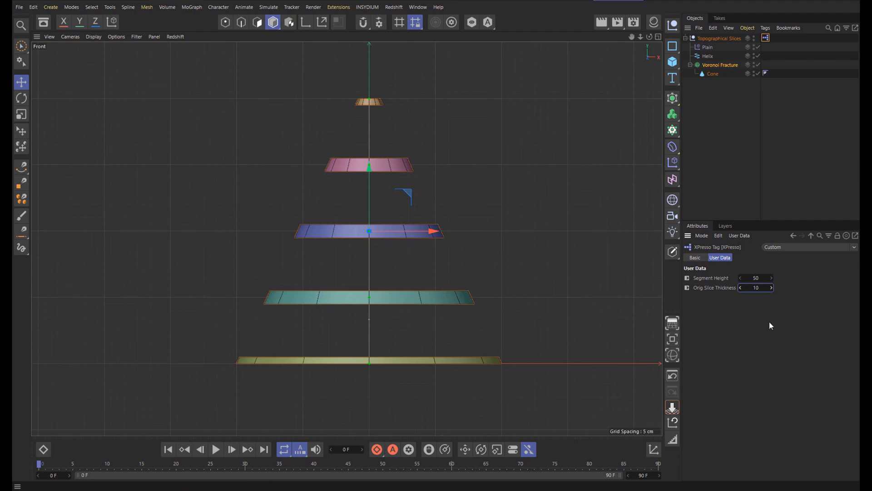
Step: Set Orig Slice Thickness to 1 and inspect the sloped edge of the middle slice up close
{"action": "scroll", "coordinate": [543, 240], "scroll_direction": "up", "scroll_amount": 5}
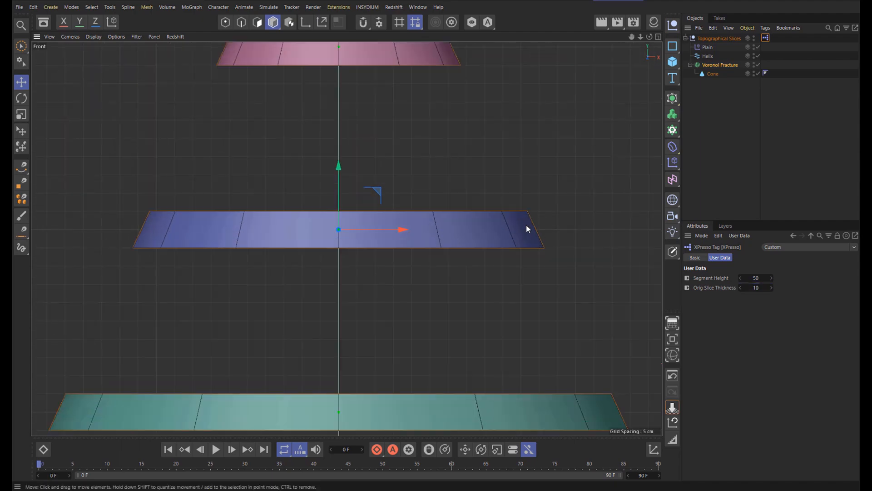
{"action": "left_click", "coordinate": [756, 287]}
{"action": "key", "text": "BackSpace"}
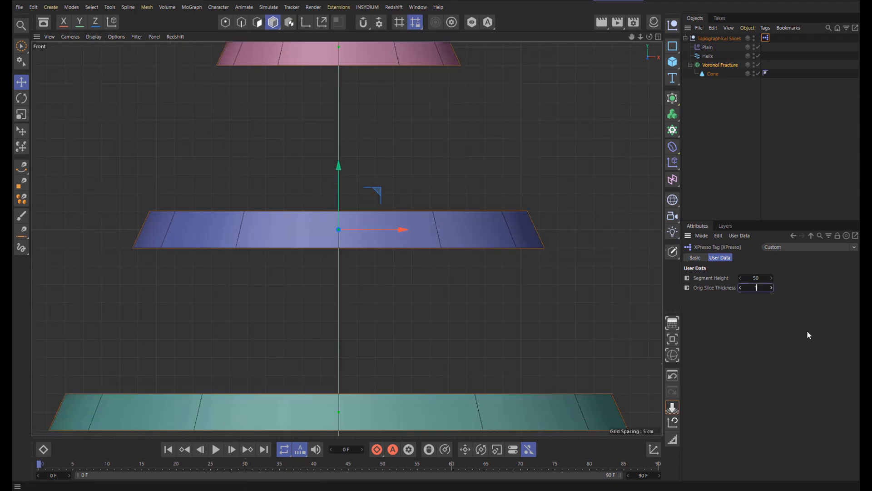
{"action": "type", "text": "1"}
{"action": "key", "text": "Return"}
{"action": "scroll", "coordinate": [533, 227], "scroll_direction": "up", "scroll_amount": 5}
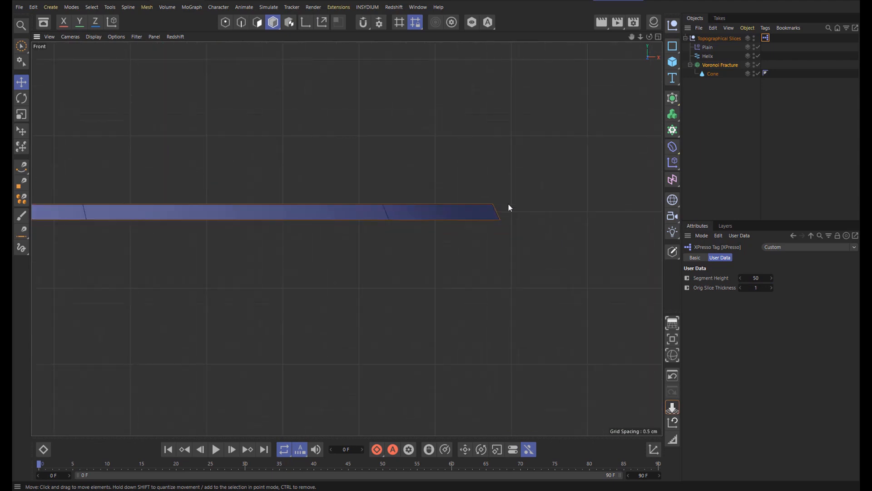
Step: Set the XPresso tag's Orig Slice Thickness to 0.5 and inspect the sloped edge of the middle slice up close
{"action": "scroll", "coordinate": [509, 209], "scroll_direction": "up", "scroll_amount": 1}
{"action": "left_click", "coordinate": [756, 288]}
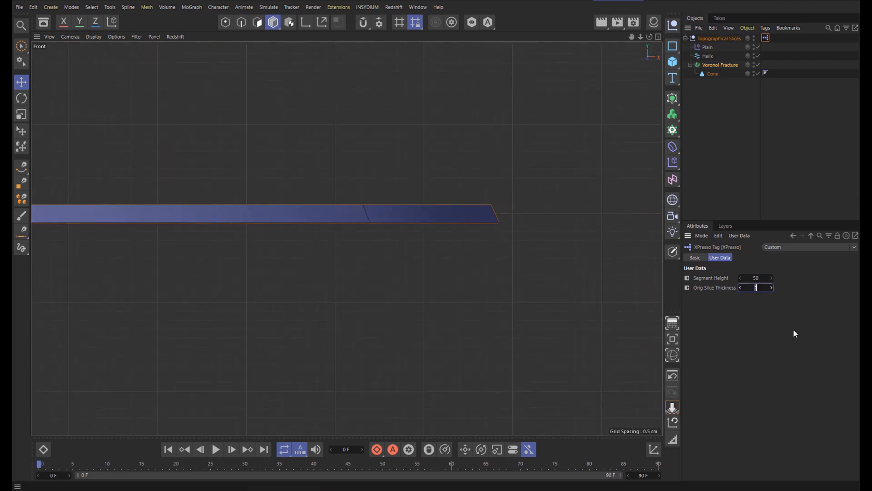
{"action": "type", "text": "0.5"}
{"action": "key", "text": "Return"}
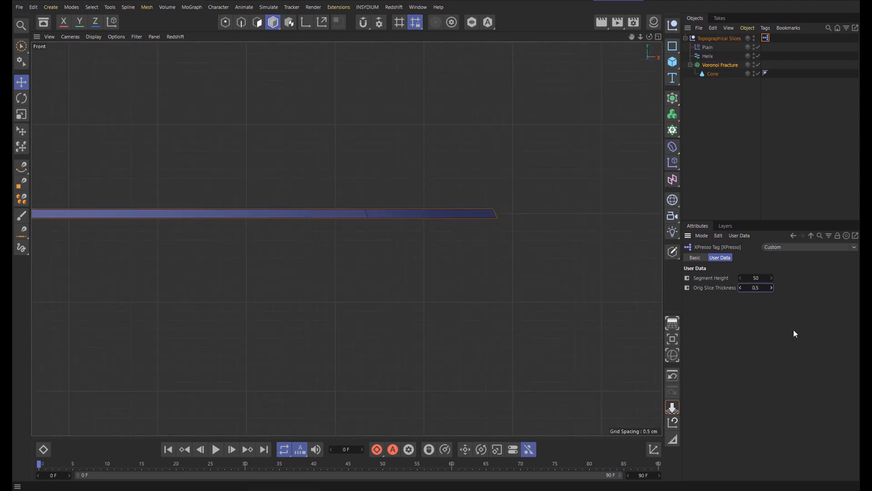
{"action": "scroll", "coordinate": [498, 214], "scroll_direction": "up", "scroll_amount": 4}
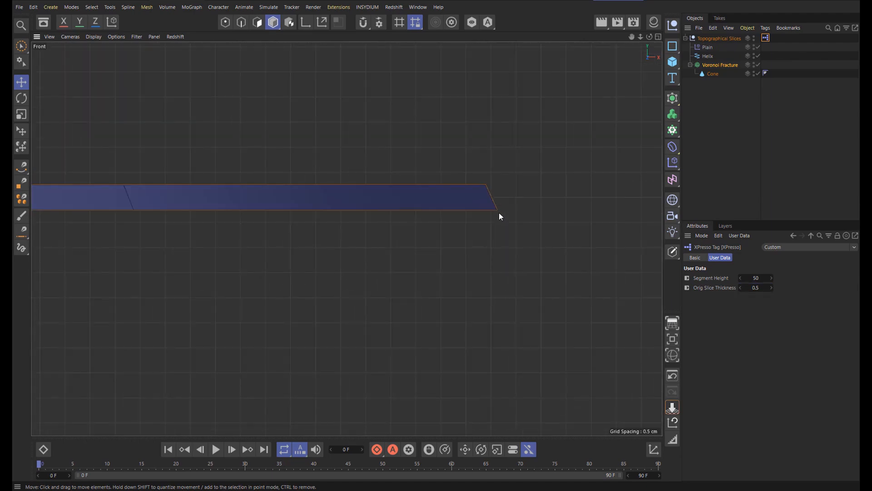
{"action": "scroll", "coordinate": [500, 214], "scroll_direction": "down", "scroll_amount": 2}
{"action": "left_click", "coordinate": [757, 287]}
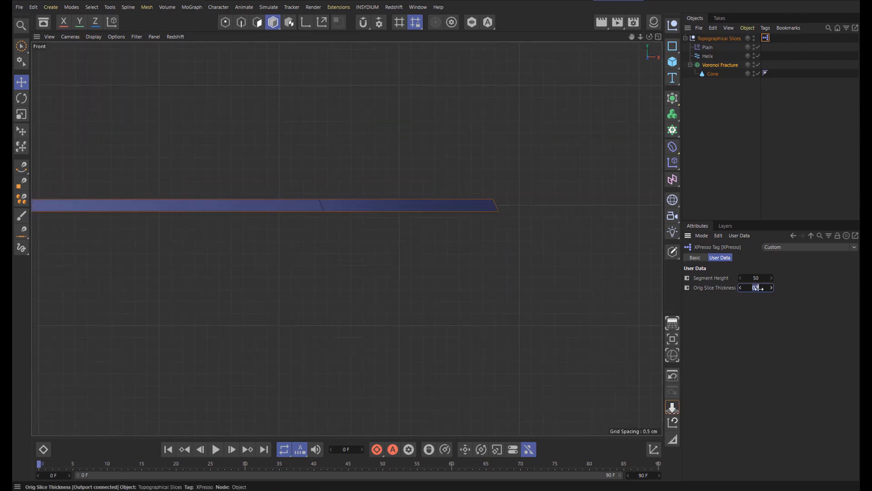
{"action": "scroll", "coordinate": [530, 228], "scroll_direction": "down", "scroll_amount": 2}
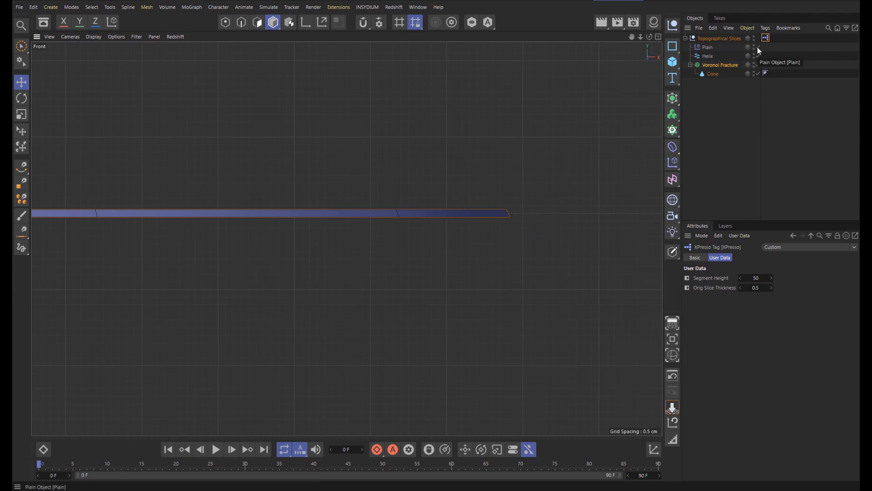
Step: Re-enable the Plain effector in the Voronoi Fracture object's effectors and view all slices of the cone
{"action": "left_click", "coordinate": [711, 67]}
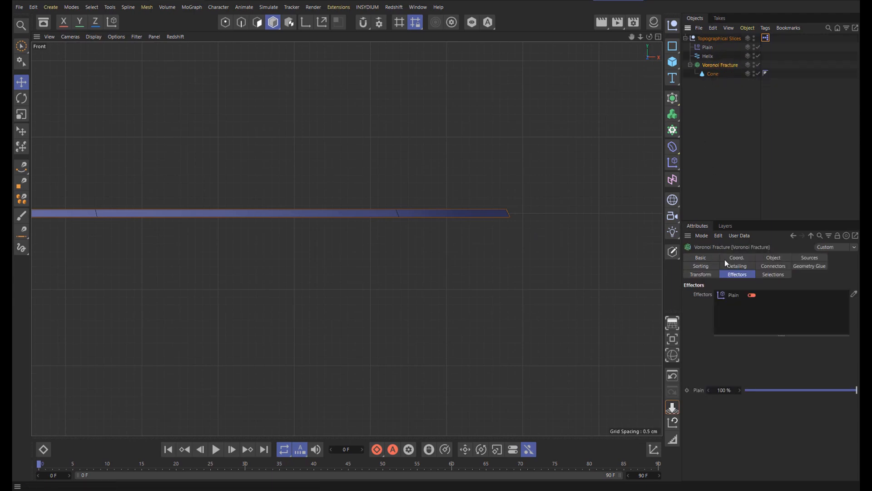
{"action": "left_click", "coordinate": [753, 295]}
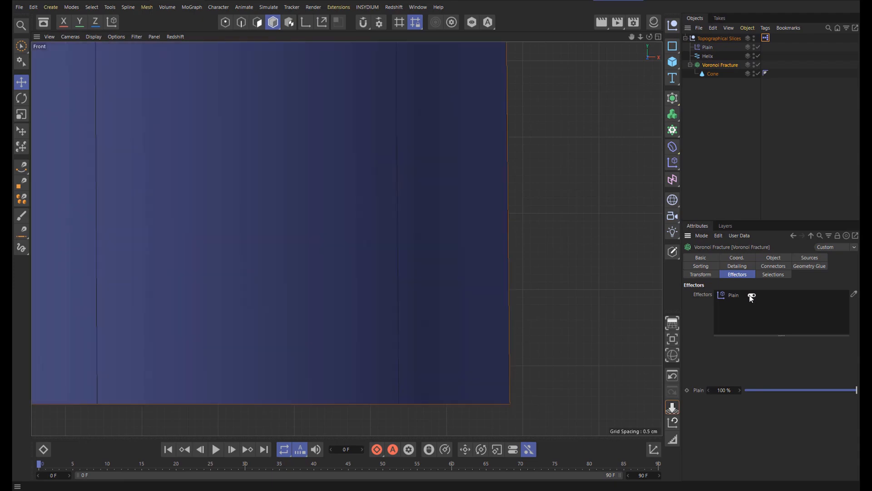
{"action": "scroll", "coordinate": [530, 225], "scroll_direction": "down", "scroll_amount": 8}
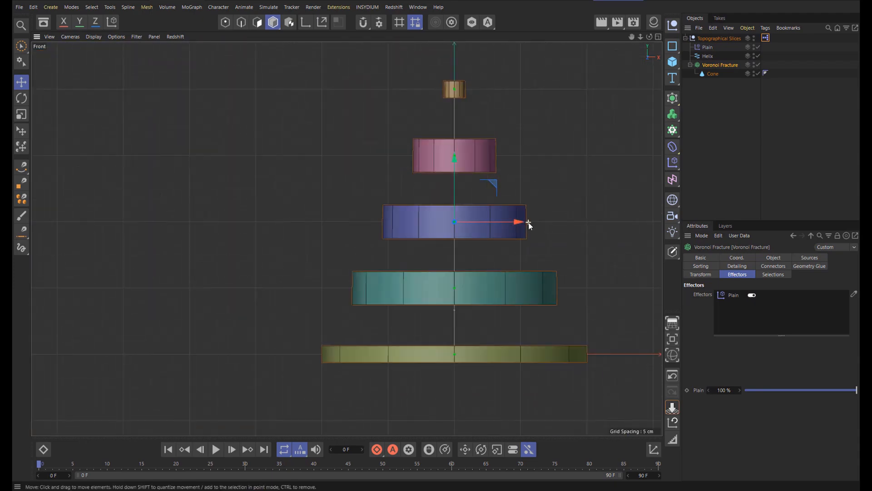
{"action": "scroll", "coordinate": [576, 232], "scroll_direction": "up", "scroll_amount": 2}
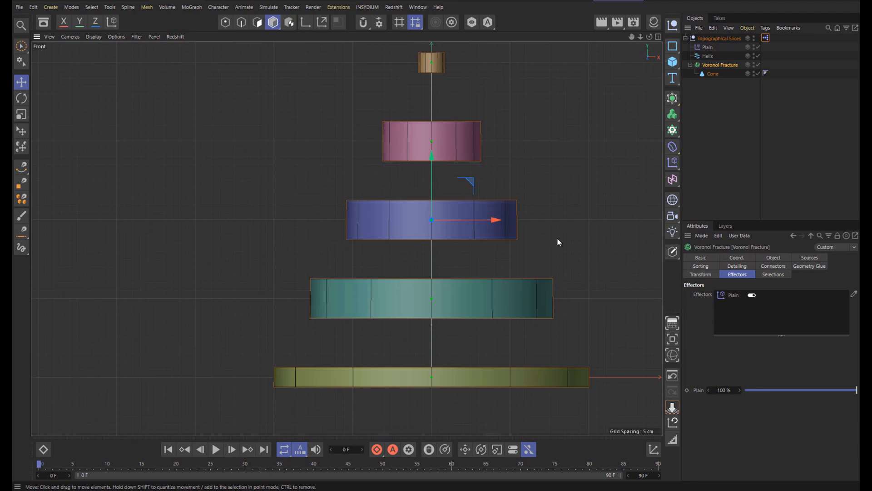
Step: Open the XPresso editor from the tag and add the Plain effector as a node below the existing chain
{"action": "double_click", "coordinate": [766, 38]}
{"action": "left_click_drag", "start_coordinate": [768, 33], "coordinate": [492, 58]}
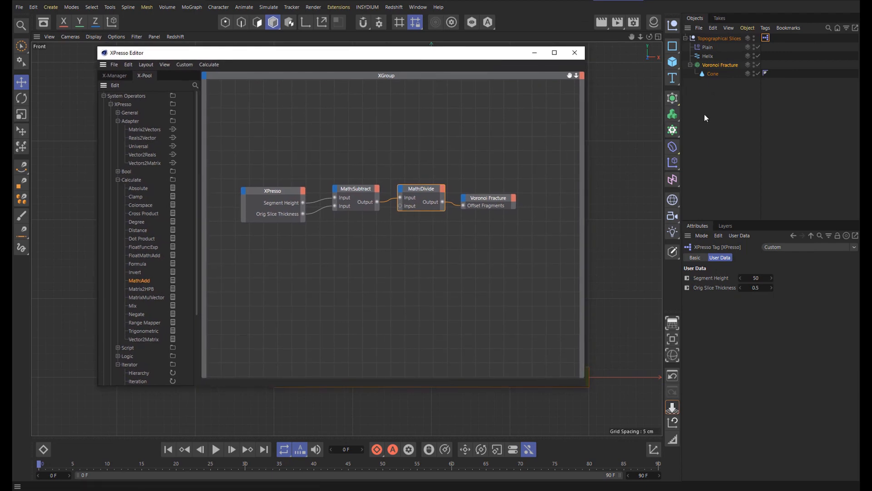
{"action": "left_click", "coordinate": [709, 47]}
{"action": "left_click_drag", "start_coordinate": [433, 263], "coordinate": [432, 263]}
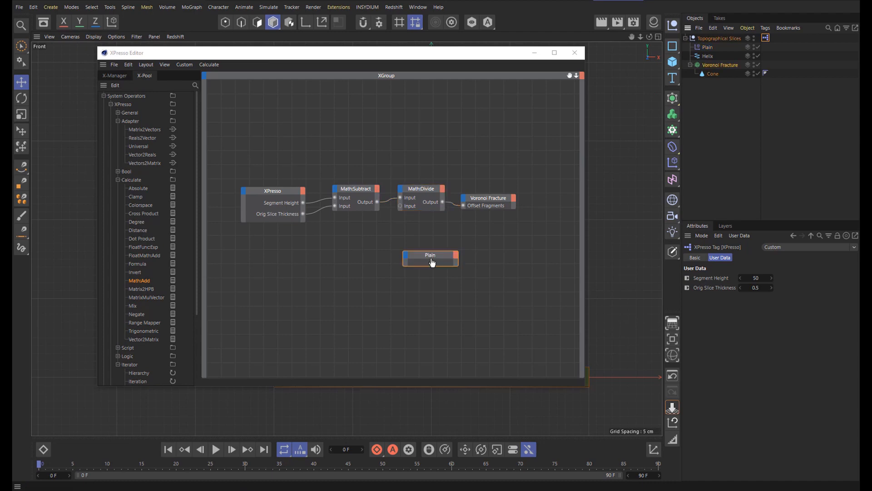
Step: Add the Transform parameter S . Y as an input port on the Plain node and shift the node aside
{"action": "left_click", "coordinate": [405, 255]}
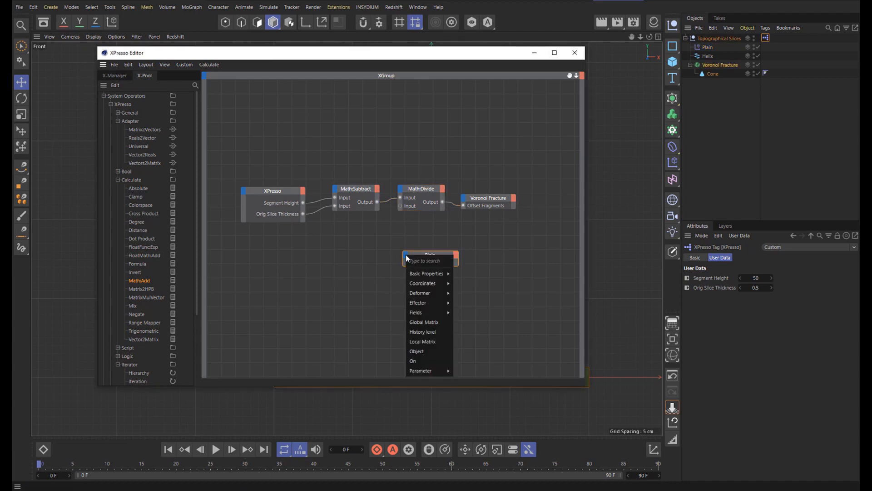
{"action": "mouse_move", "coordinate": [430, 370]}
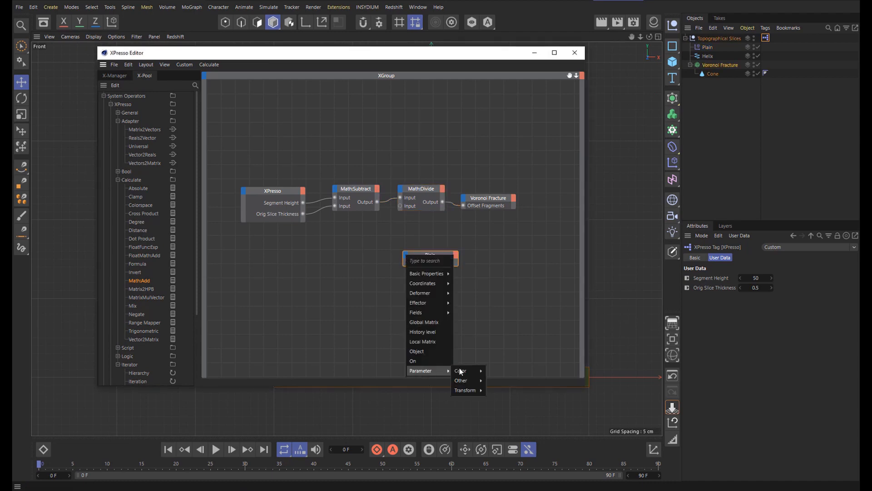
{"action": "mouse_move", "coordinate": [477, 390]}
{"action": "mouse_move", "coordinate": [508, 418]}
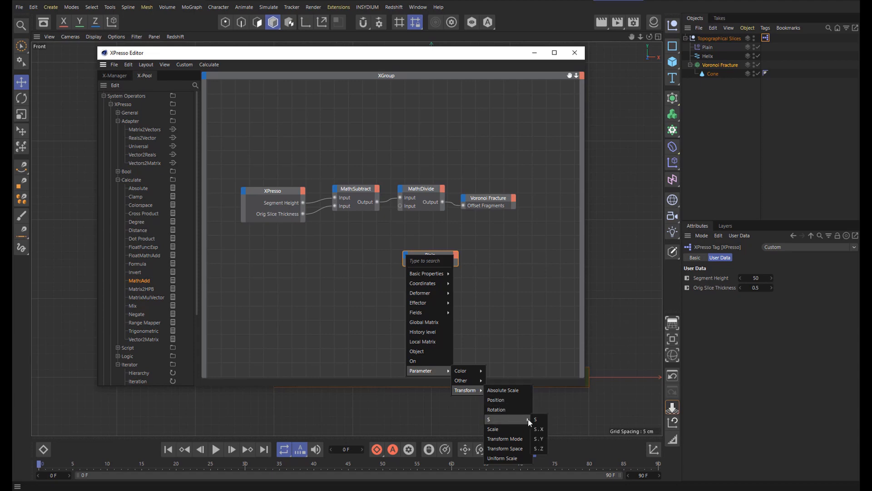
{"action": "left_click", "coordinate": [541, 439]}
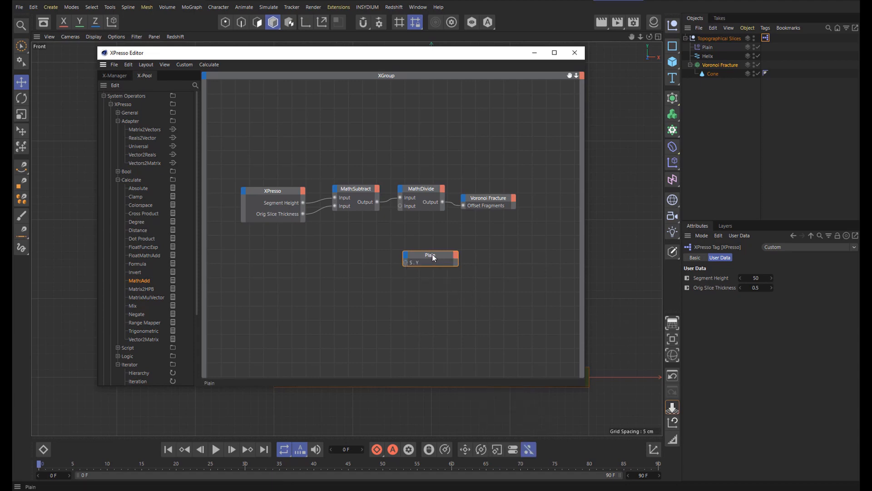
{"action": "left_click_drag", "start_coordinate": [432, 254], "coordinate": [465, 253]}
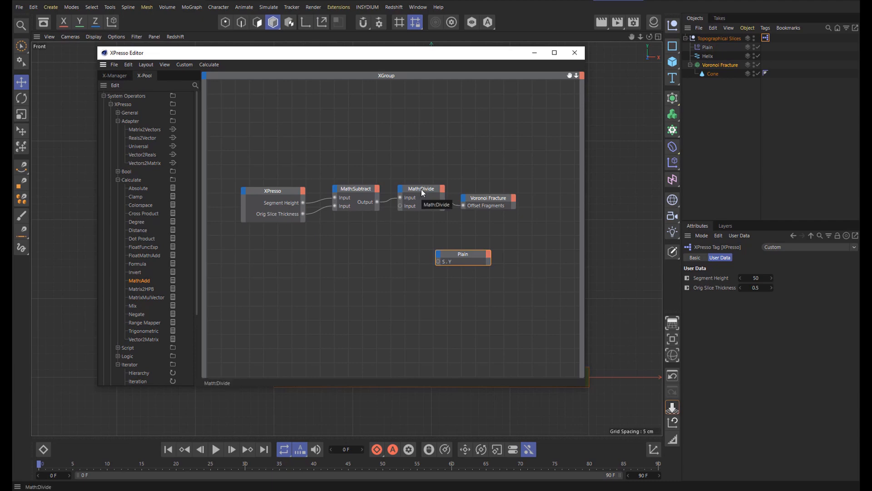
Step: Duplicate the Divide node below the Subtract node and wire Segment Height and Orig Slice Thickness into its first and second inputs
{"action": "left_click_drag", "start_coordinate": [423, 192], "coordinate": [357, 234]}
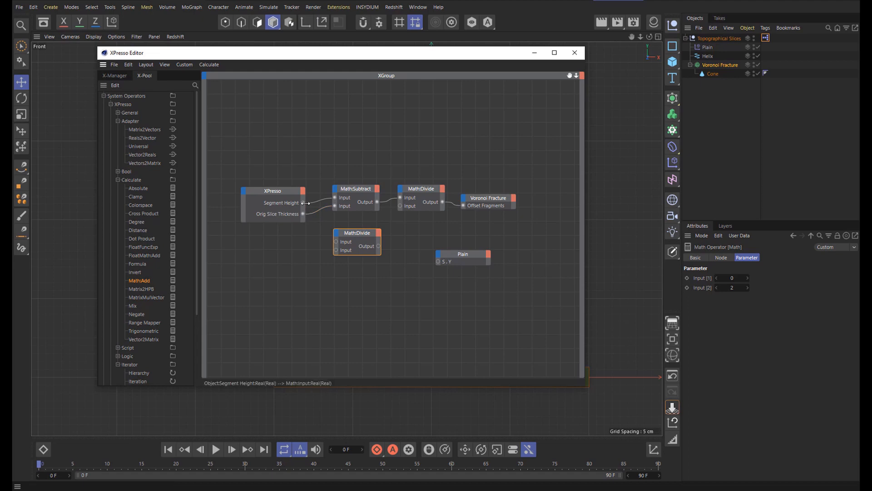
{"action": "left_click_drag", "start_coordinate": [303, 202], "coordinate": [337, 250]}
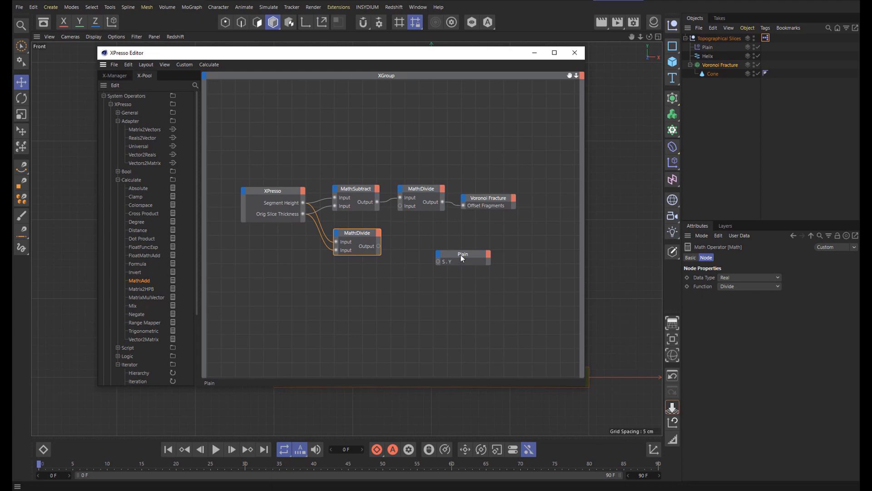
{"action": "left_click_drag", "start_coordinate": [448, 250], "coordinate": [485, 250]}
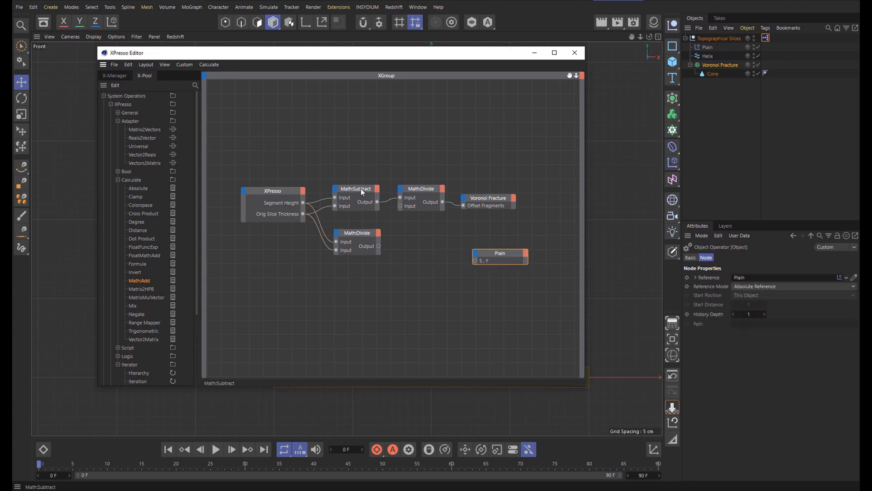
Step: Duplicate the Subtract node beside the new Divide node, set its Input [2] to 1 and feed the Divide output into its first input
{"action": "left_click_drag", "start_coordinate": [361, 189], "coordinate": [426, 236]}
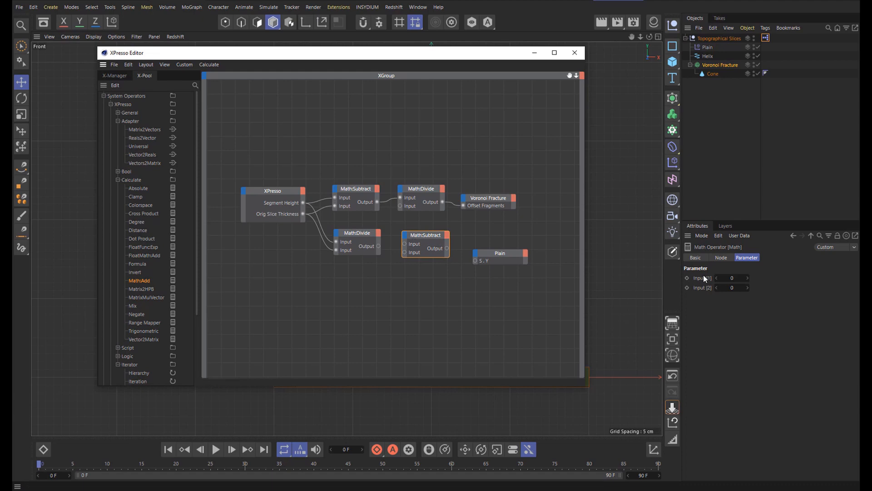
{"action": "left_click", "coordinate": [729, 288]}
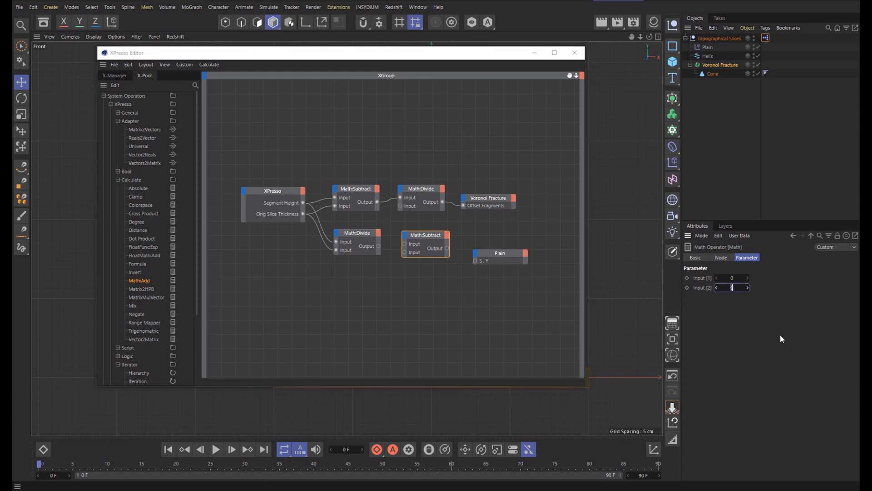
{"action": "type", "text": "1"}
{"action": "left_click", "coordinate": [378, 246]}
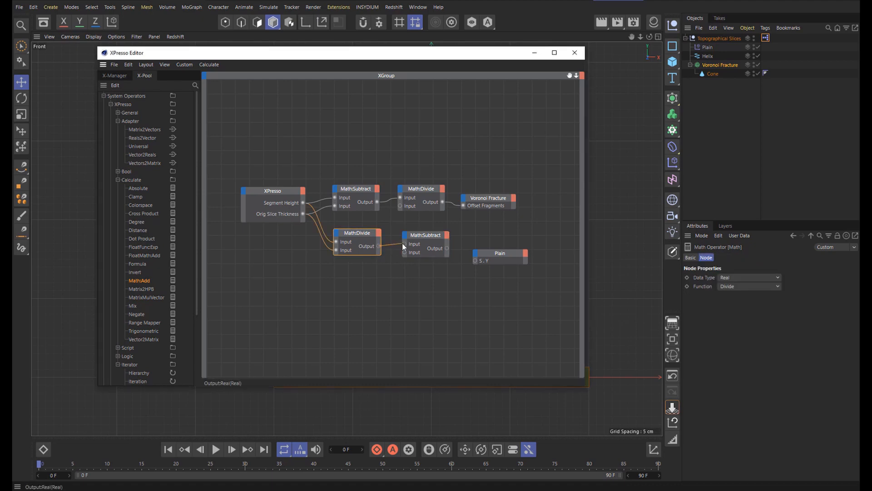
{"action": "left_click_drag", "start_coordinate": [405, 244], "coordinate": [405, 244]}
Step: Add a Result node below the new Subtract node and set its title color to pure red (255, 0, 0)
{"action": "left_click", "coordinate": [117, 112]}
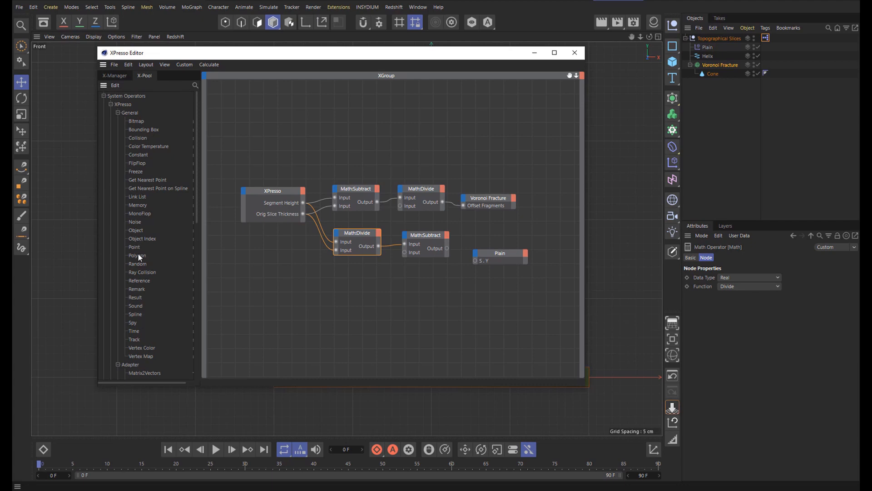
{"action": "left_click_drag", "start_coordinate": [134, 298], "coordinate": [458, 288]}
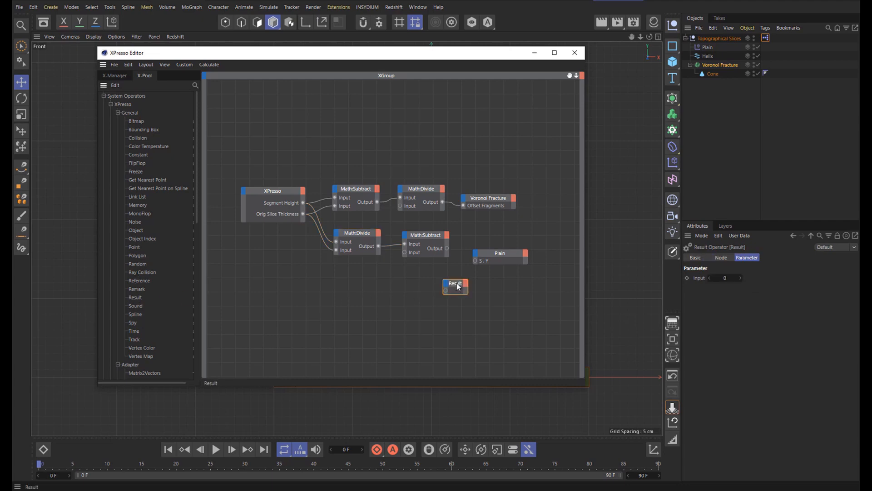
{"action": "left_click", "coordinate": [698, 258]}
{"action": "left_click", "coordinate": [736, 298]}
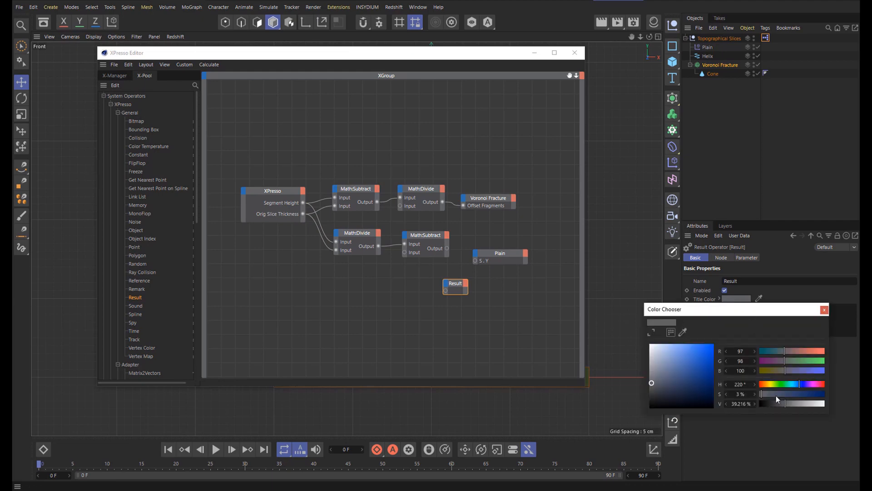
{"action": "left_click_drag", "start_coordinate": [825, 383], "coordinate": [855, 380]}
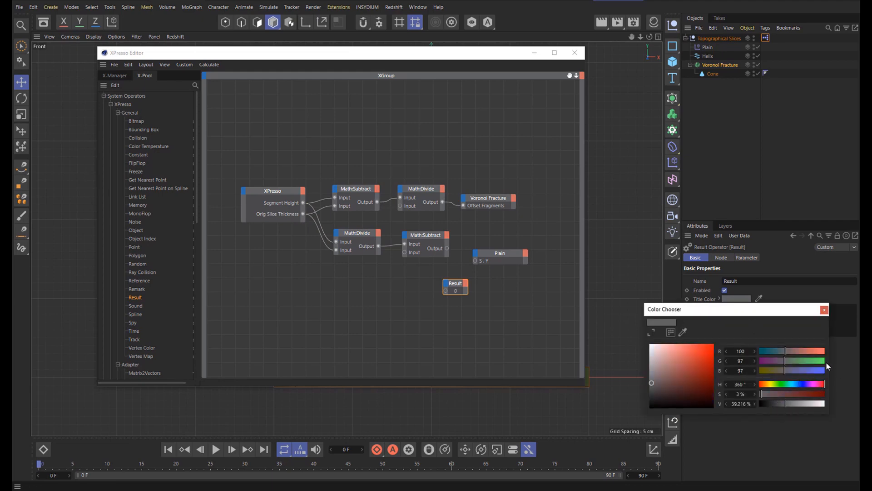
{"action": "left_click_drag", "start_coordinate": [661, 390], "coordinate": [717, 337]}
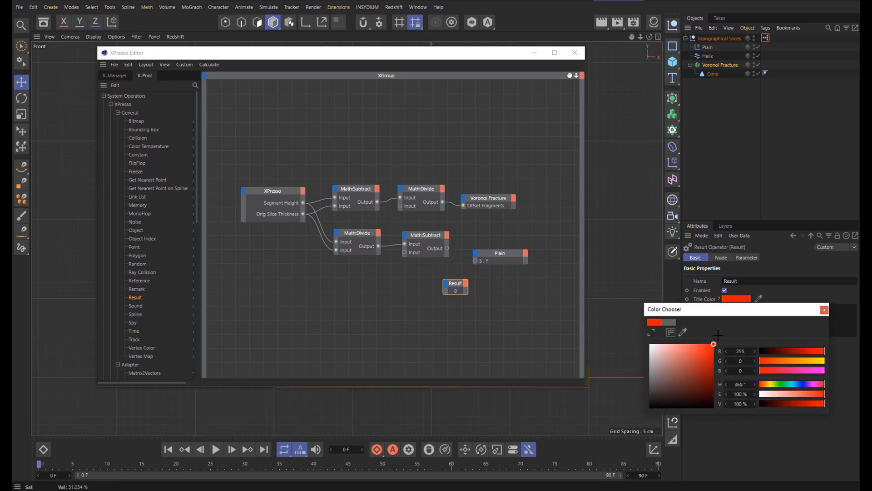
{"action": "left_click", "coordinate": [824, 310]}
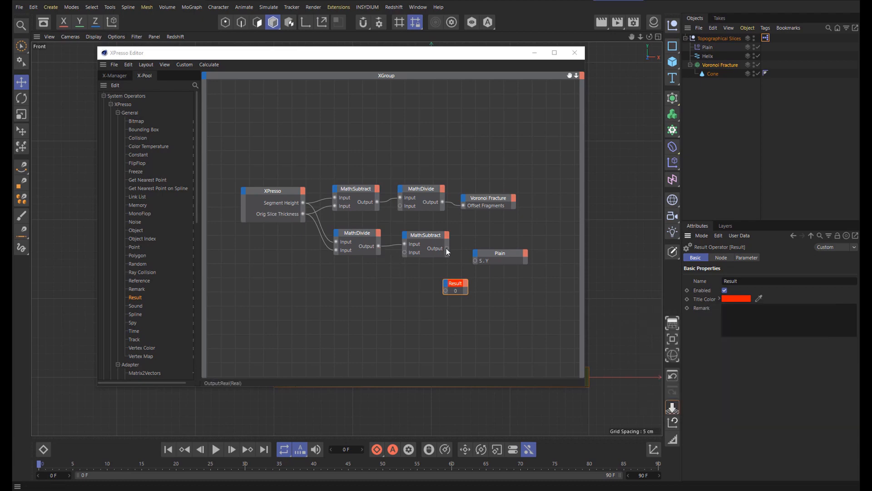
Step: Connect the new Subtract node's output to the Result node and set Orig Slice Thickness to 1 to check the calculation
{"action": "left_click_drag", "start_coordinate": [447, 248], "coordinate": [495, 303]}
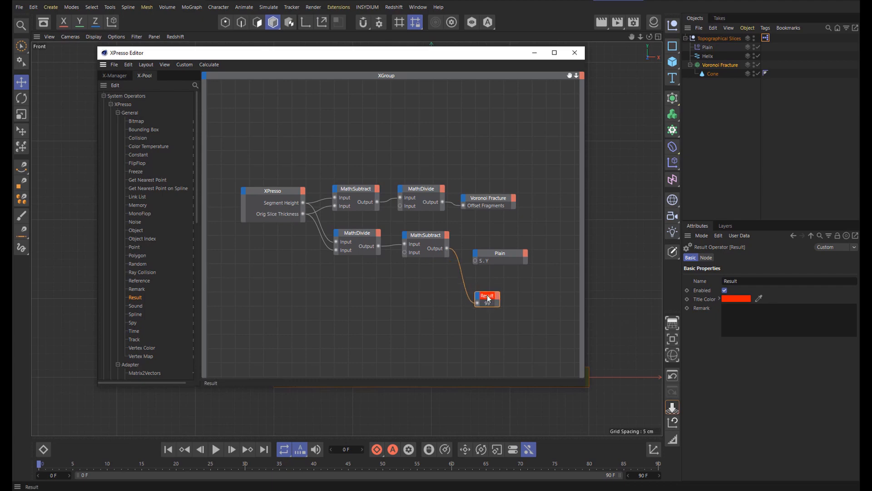
{"action": "left_click", "coordinate": [766, 39]}
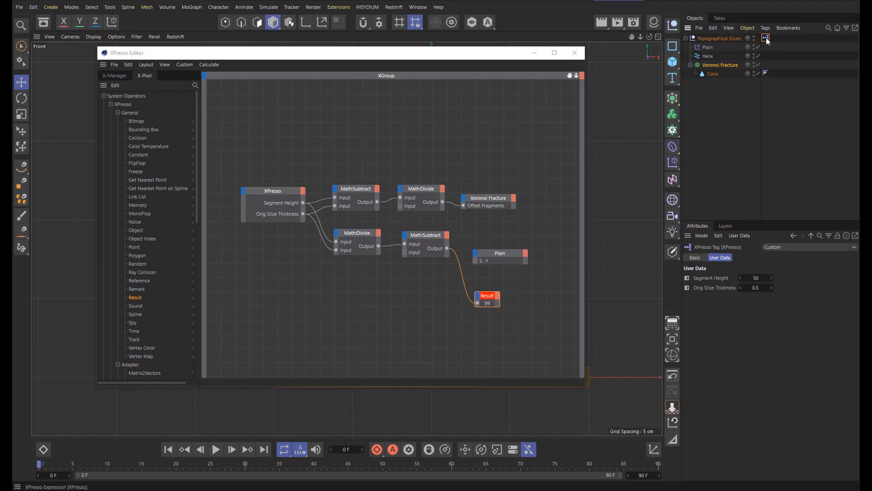
{"action": "double_click", "coordinate": [754, 289]}
{"action": "type", "text": "1"}
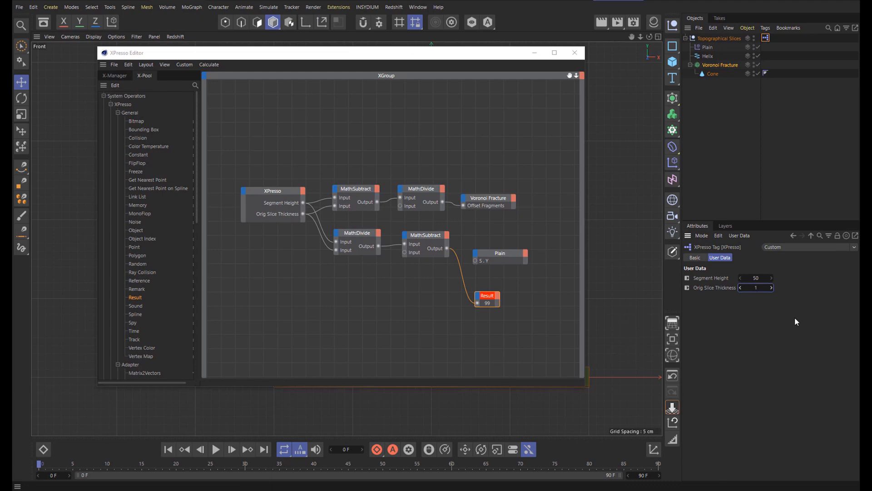
{"action": "key", "text": "Return"}
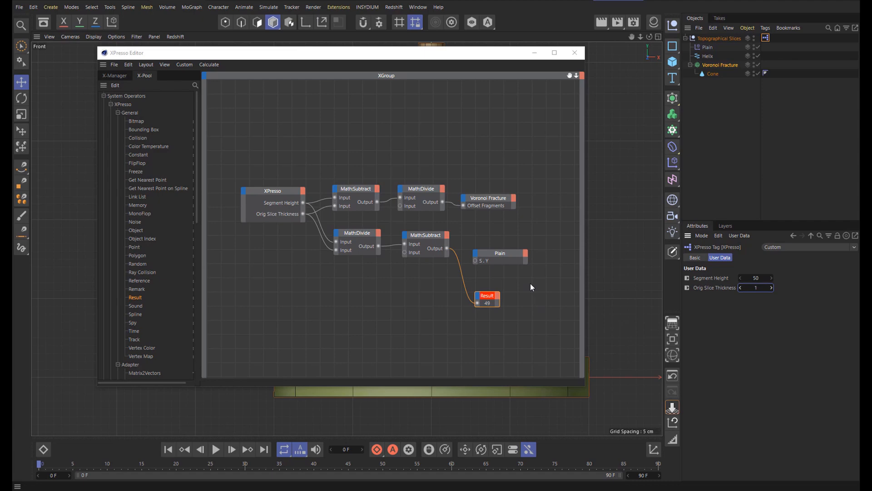
Step: Wire the new Subtract node's output into the Plain node's S . Y port and close the XPresso editor
{"action": "left_click_drag", "start_coordinate": [448, 249], "coordinate": [475, 261]}
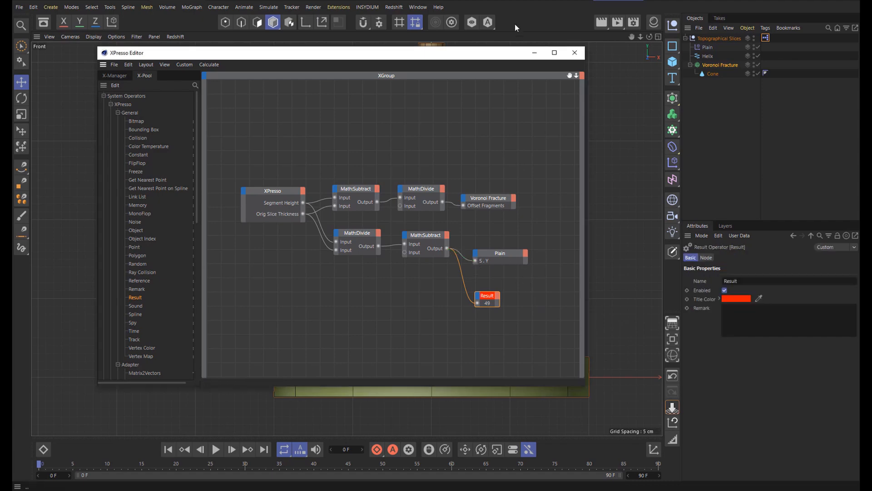
{"action": "left_click_drag", "start_coordinate": [499, 57], "coordinate": [444, 59]}
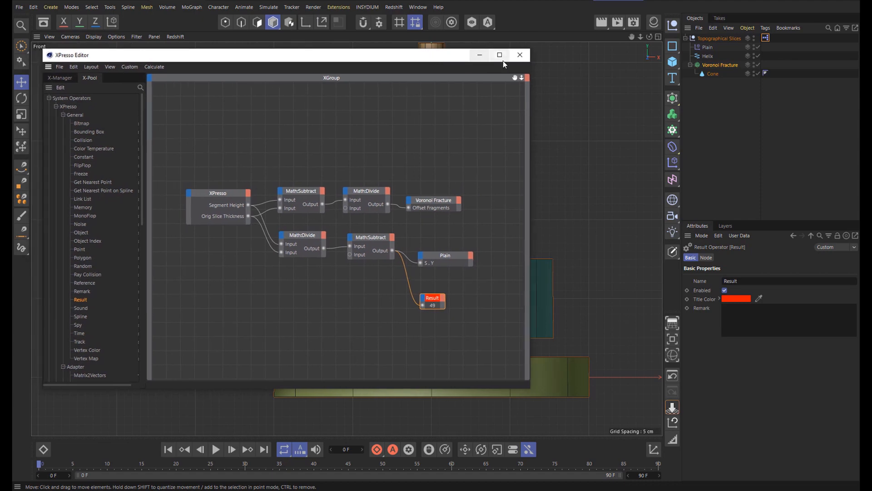
{"action": "left_click", "coordinate": [520, 55]}
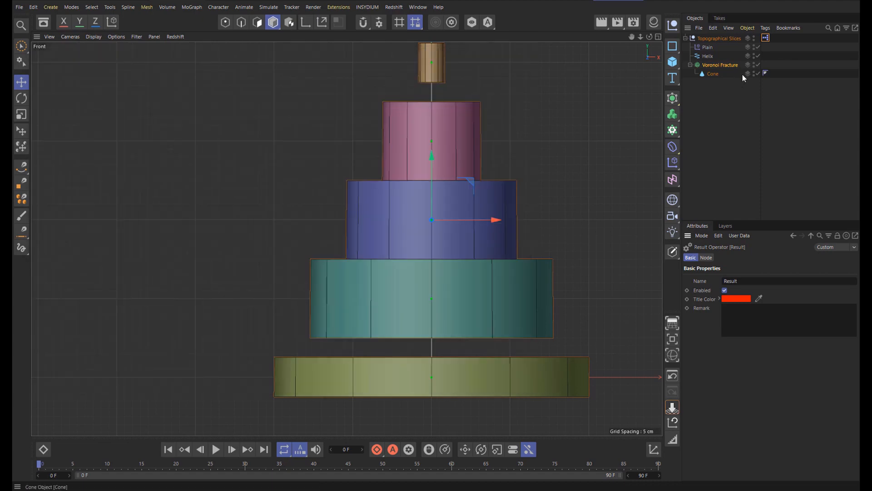
Step: Raise Orig Slice Thickness in the XPresso tag's user data to 14 and show all four views
{"action": "left_click", "coordinate": [766, 38]}
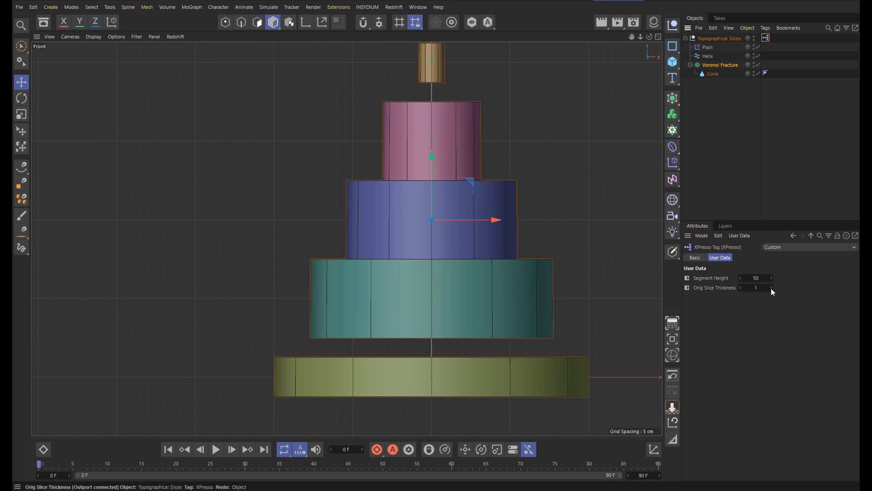
{"action": "left_click_drag", "start_coordinate": [770, 287], "coordinate": [739, 290]}
{"action": "left_click", "coordinate": [658, 36]}
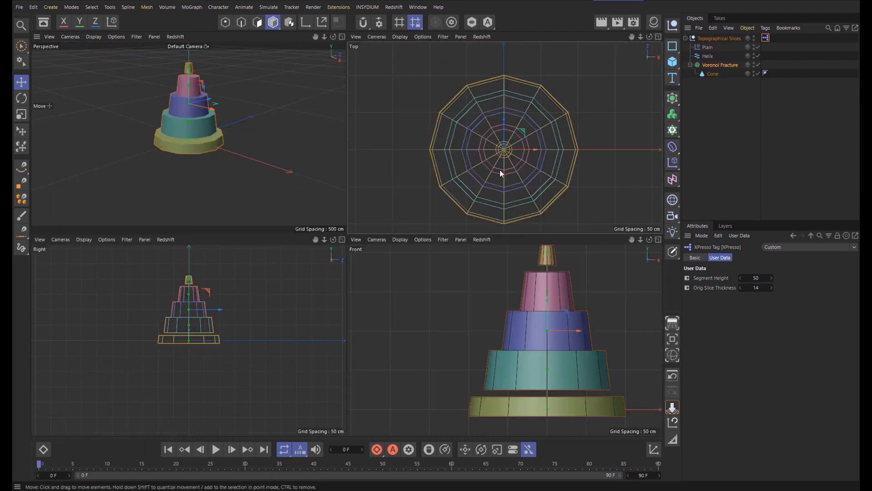
Step: Switch the top view to a shaded display and frame the sliced cone in it
{"action": "scroll", "coordinate": [500, 170], "scroll_direction": "up", "scroll_amount": 2}
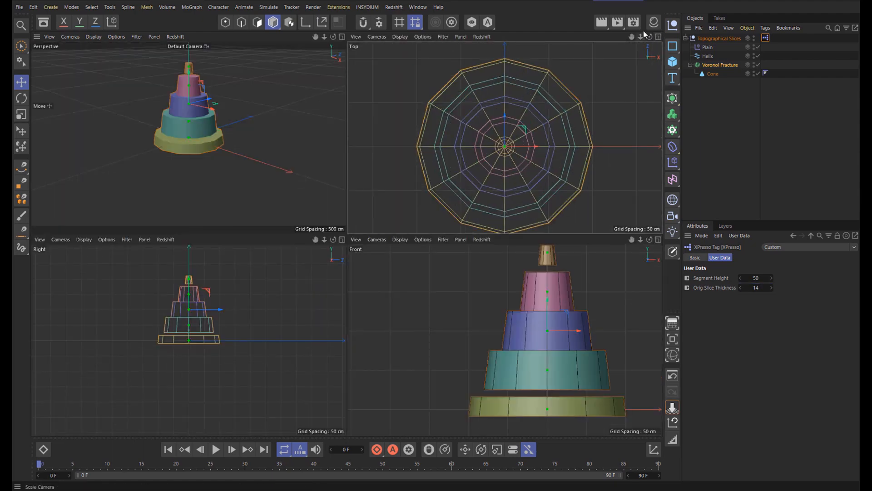
{"action": "left_click_drag", "start_coordinate": [631, 36], "coordinate": [638, 29]}
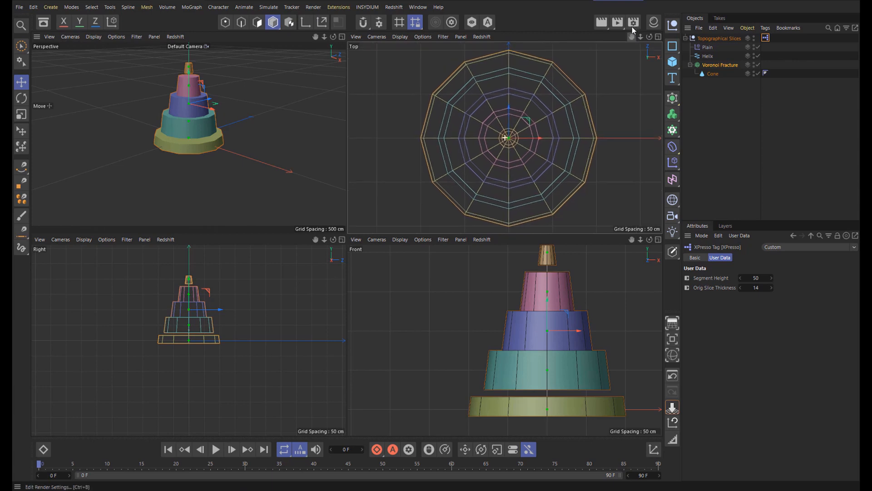
{"action": "left_click", "coordinate": [404, 40]}
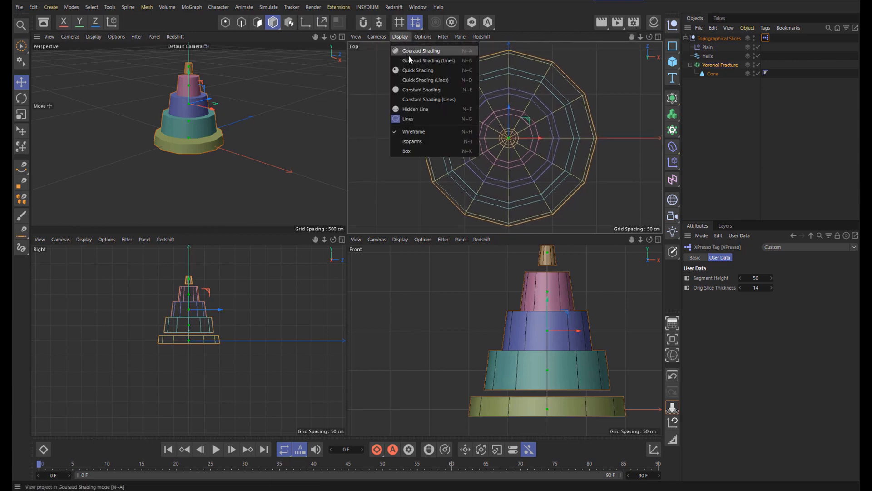
{"action": "left_click", "coordinate": [415, 90]}
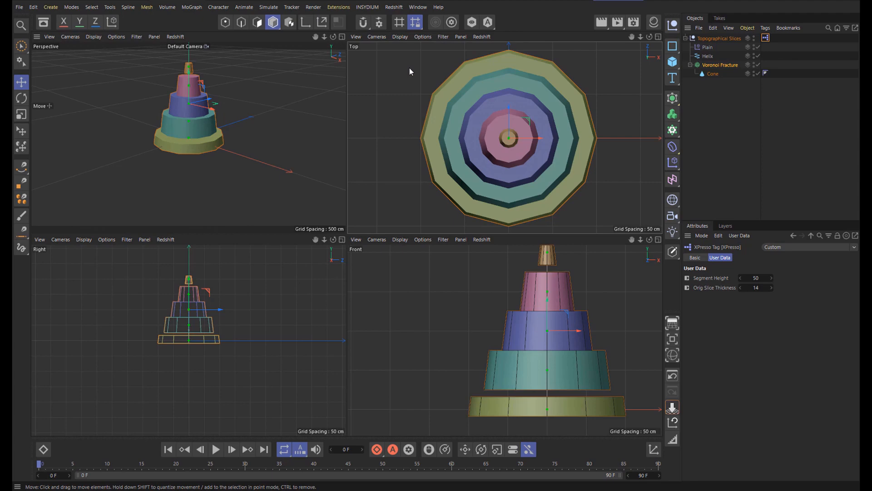
{"action": "scroll", "coordinate": [563, 122], "scroll_direction": "up", "scroll_amount": 3}
{"action": "scroll", "coordinate": [564, 122], "scroll_direction": "down", "scroll_amount": 2}
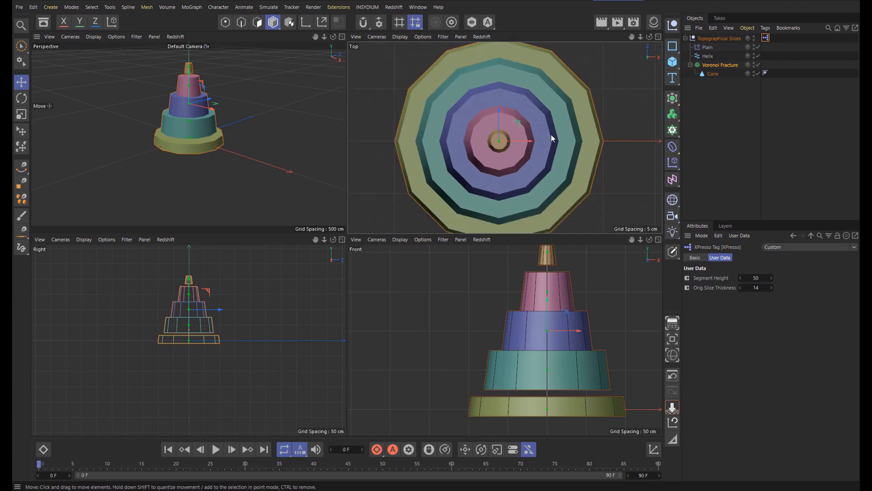
{"action": "scroll", "coordinate": [551, 134], "scroll_direction": "up", "scroll_amount": 1}
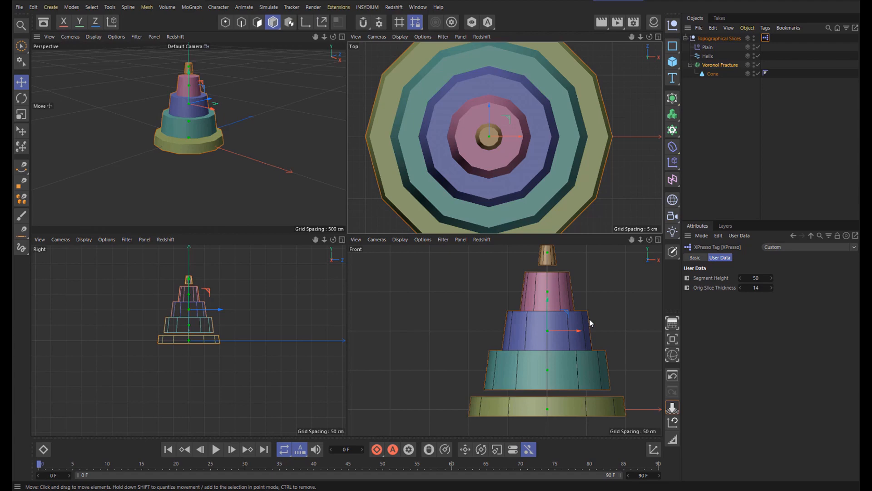
Step: Lower Orig Slice Thickness to 0 to test the limit and raise it back to 1
{"action": "left_click", "coordinate": [740, 287]}
{"action": "left_click", "coordinate": [740, 287]}
{"action": "left_click", "coordinate": [740, 287]}
{"action": "left_click", "coordinate": [740, 287]}
{"action": "left_click", "coordinate": [740, 288]}
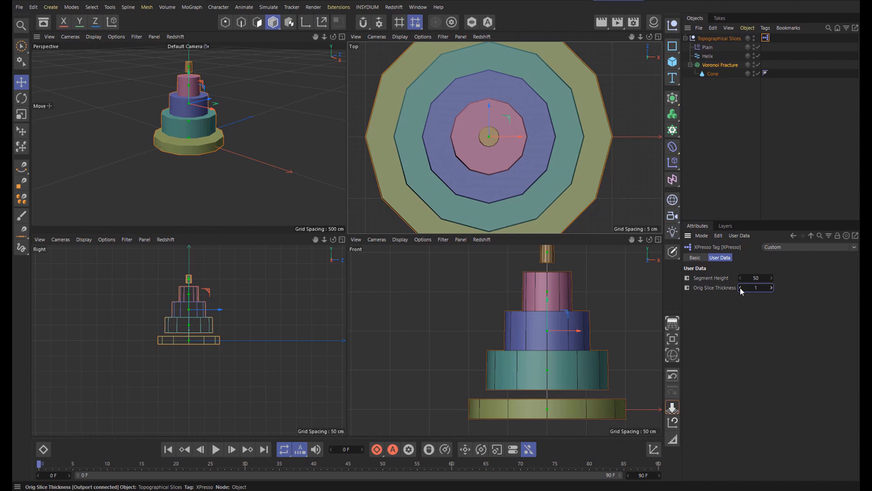
{"action": "left_click", "coordinate": [740, 288]}
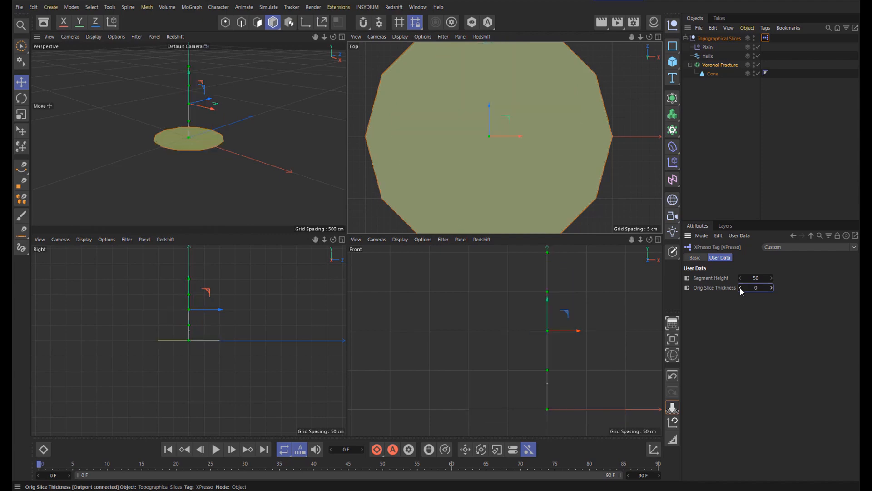
{"action": "left_click", "coordinate": [771, 288]}
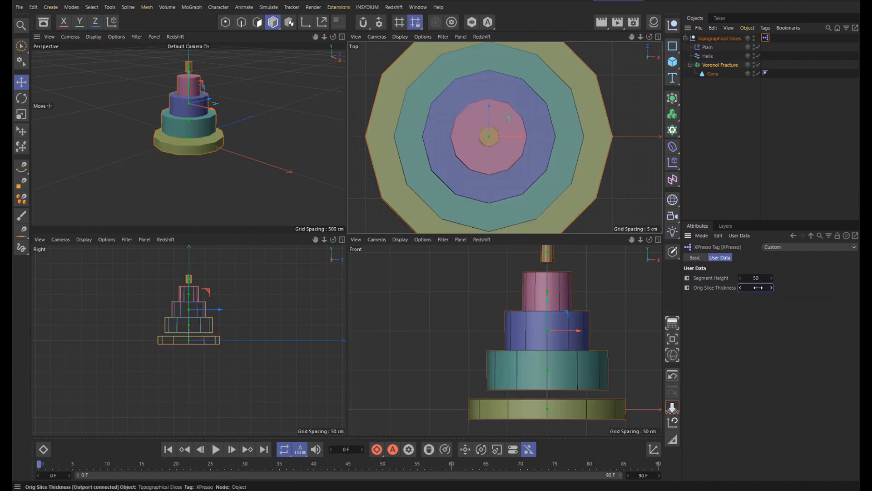
Step: Set Orig Slice Thickness to 0.1 and inspect the seams between the slices in the top view
{"action": "type", "text": ".1"}
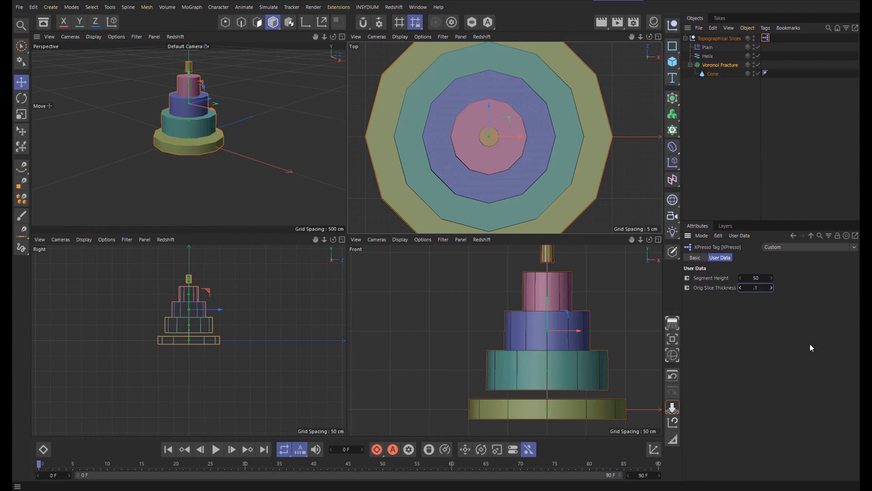
{"action": "key", "text": "Return"}
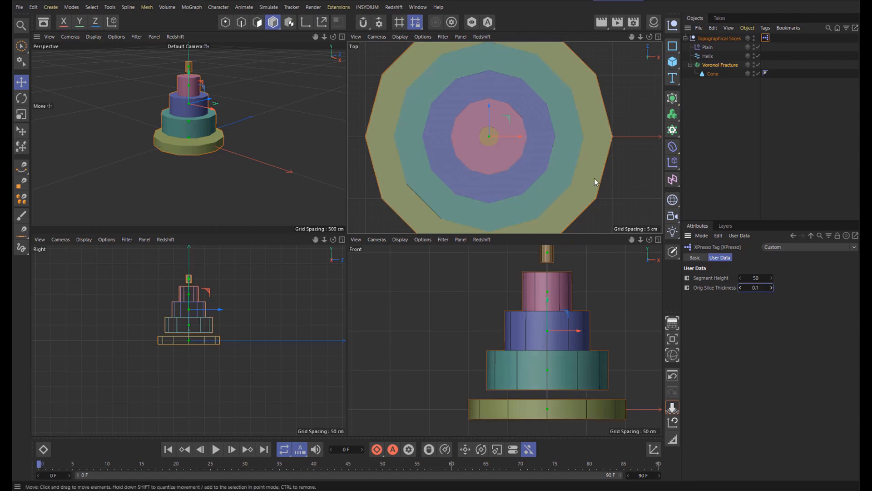
{"action": "scroll", "coordinate": [565, 136], "scroll_direction": "up", "scroll_amount": 10}
{"action": "scroll", "coordinate": [549, 132], "scroll_direction": "up", "scroll_amount": 5}
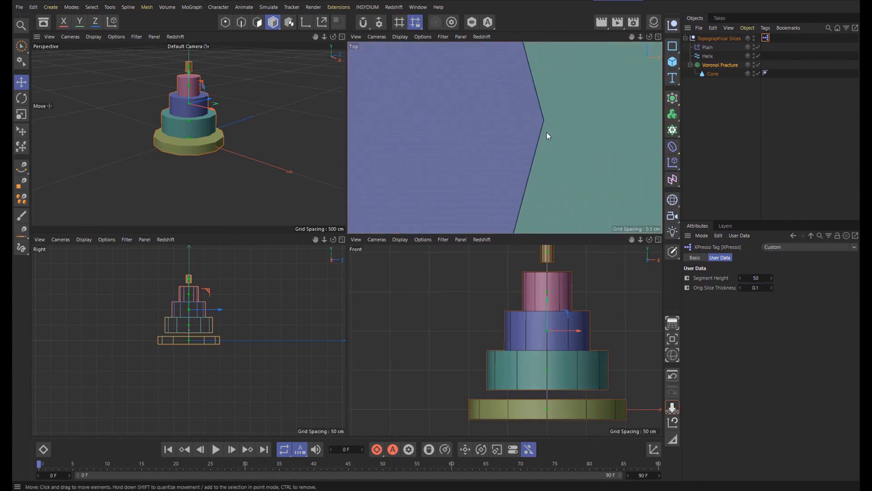
Step: Set Orig Slice Thickness to 0.01, check the slice seams from the top and maximize the front view
{"action": "left_click", "coordinate": [754, 287]}
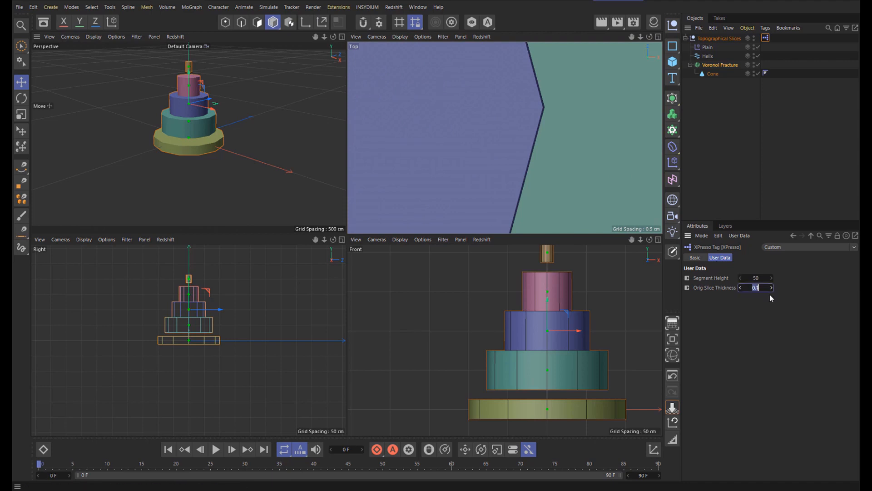
{"action": "key", "text": "Return"}
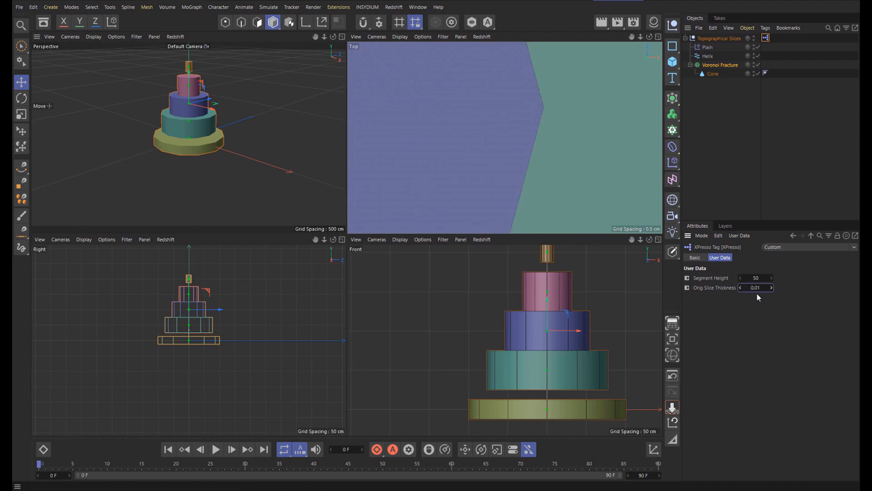
{"action": "scroll", "coordinate": [533, 102], "scroll_direction": "down", "scroll_amount": 3}
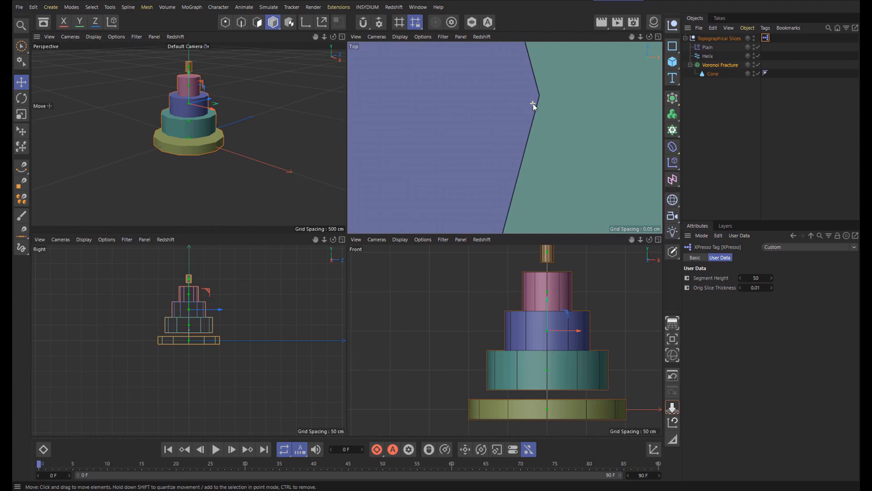
{"action": "middle_click_drag", "start_coordinate": [502, 142], "coordinate": [479, 156], "text": "alt"}
{"action": "key", "text": "h"}
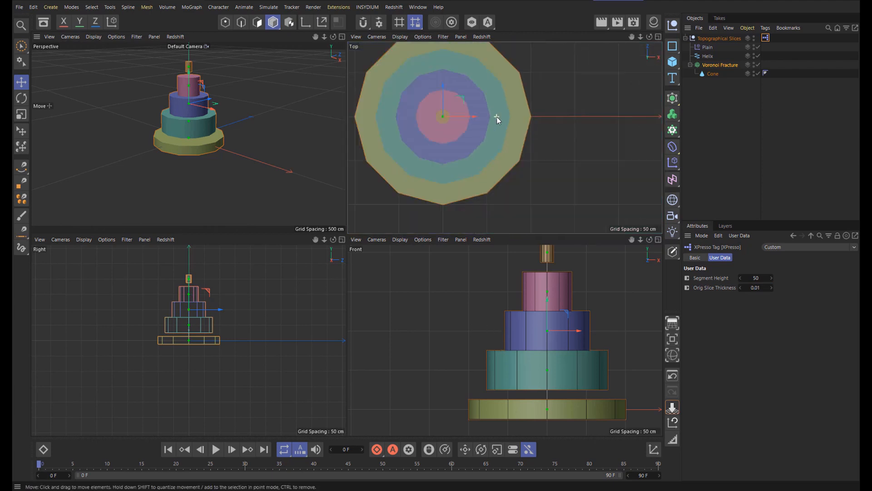
{"action": "left_click_drag", "start_coordinate": [636, 39], "coordinate": [694, 58]}
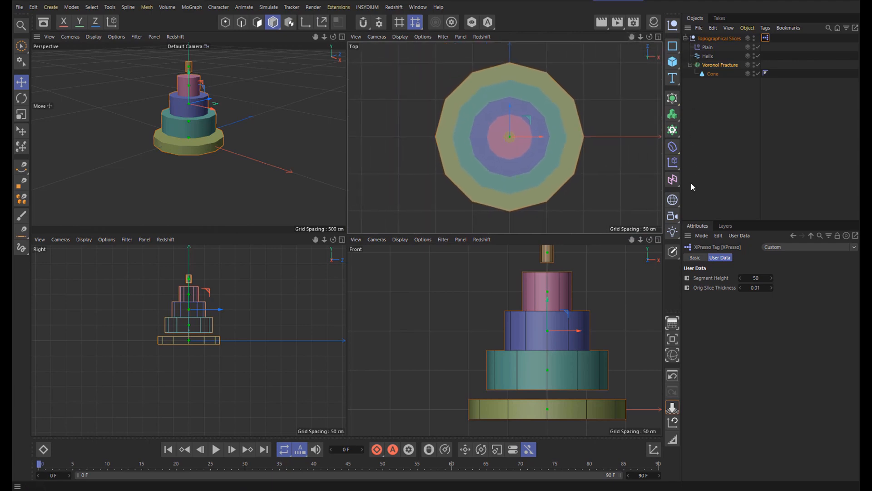
{"action": "left_click", "coordinate": [658, 239]}
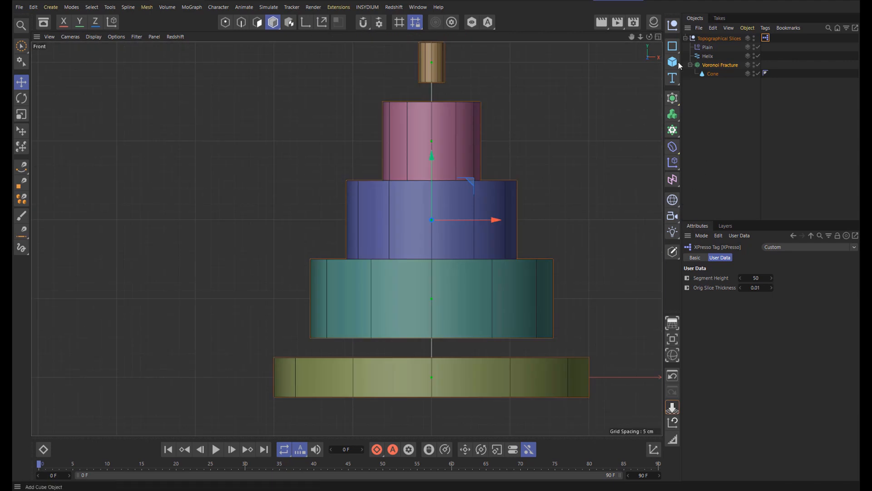
Step: Add a Formula Field to the Plain effector's fields
{"action": "left_click", "coordinate": [712, 74]}
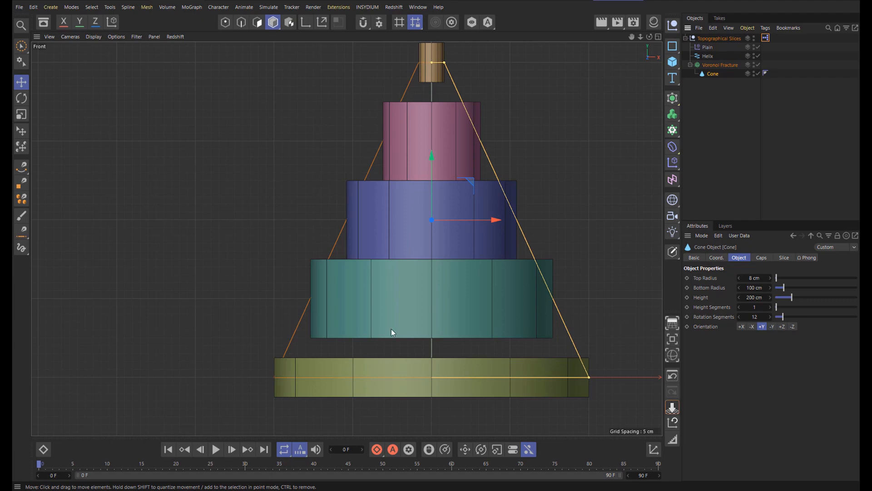
{"action": "left_click", "coordinate": [711, 47]}
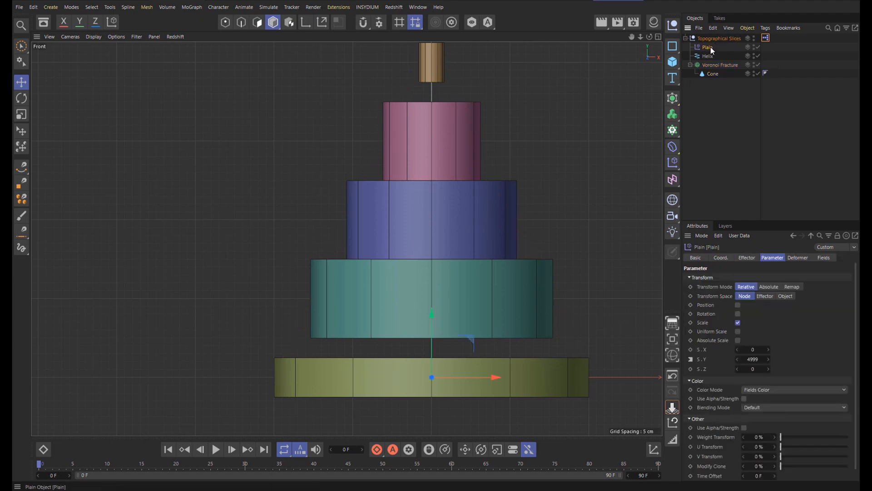
{"action": "left_click", "coordinate": [823, 259]}
{"action": "left_click", "coordinate": [706, 344]}
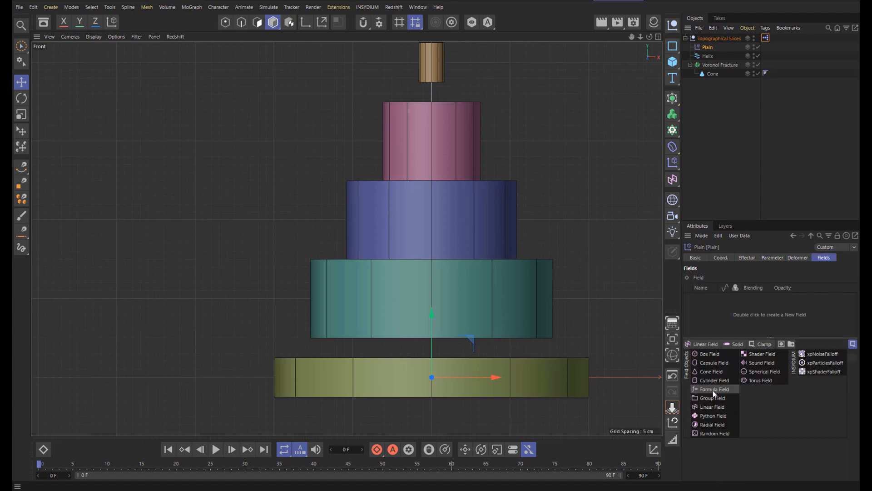
{"action": "left_click", "coordinate": [713, 390]}
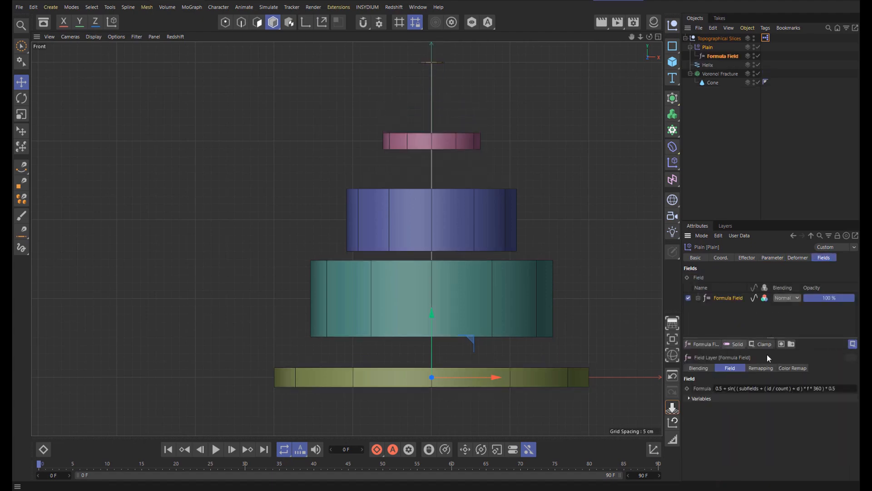
Step: Replace the Formula Field's default expression with id > 0
{"action": "left_click", "coordinate": [843, 388]}
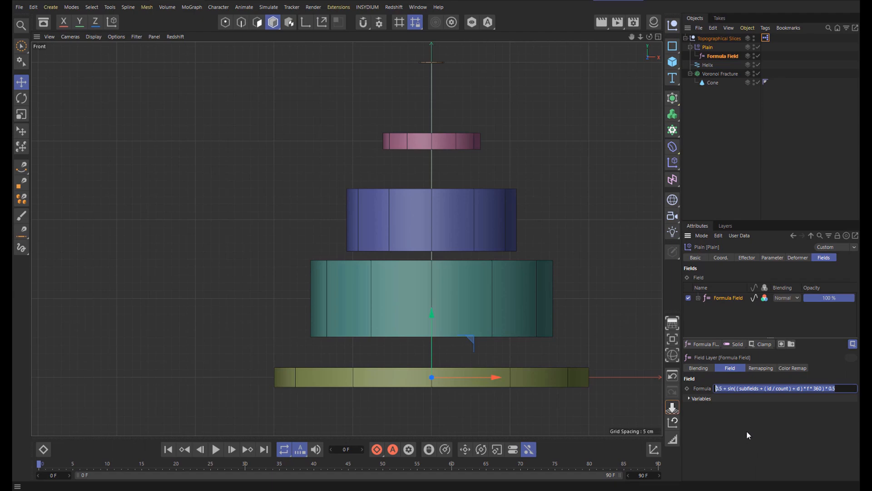
{"action": "key", "text": "BackSpace"}
{"action": "type", "text": "id >0"}
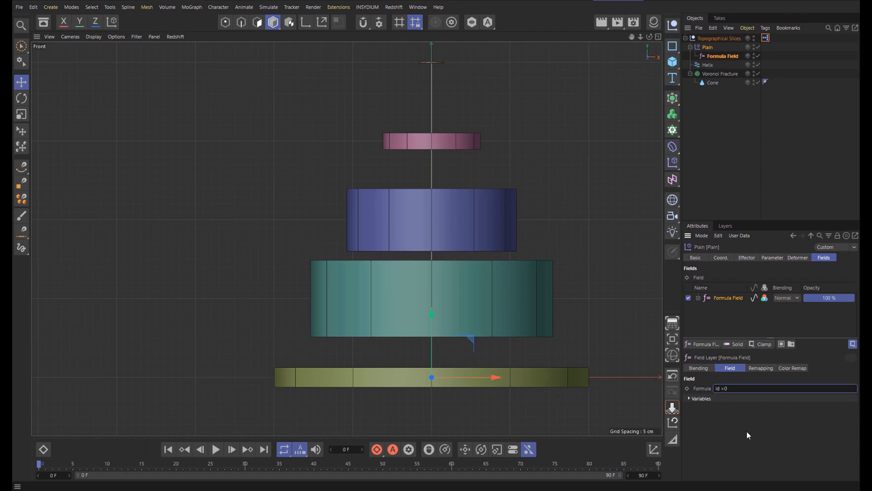
{"action": "key", "text": "Return"}
{"action": "right_click", "coordinate": [372, 386]}
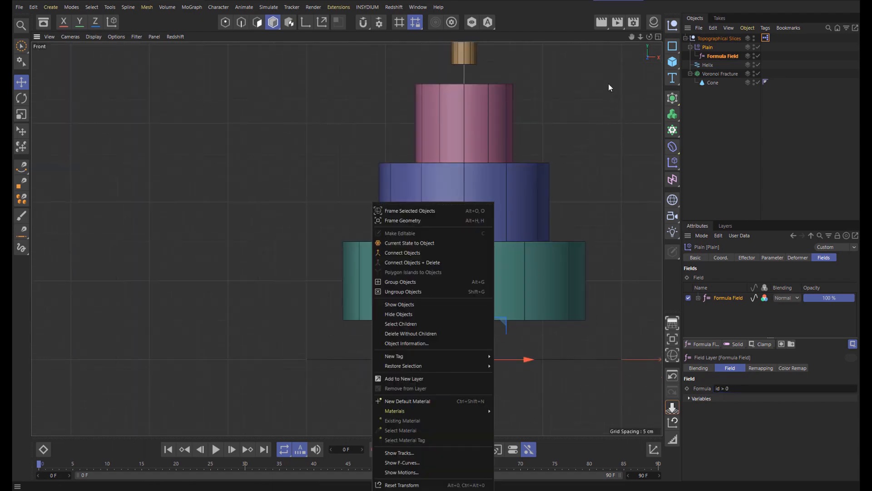
{"action": "key", "text": "Escape"}
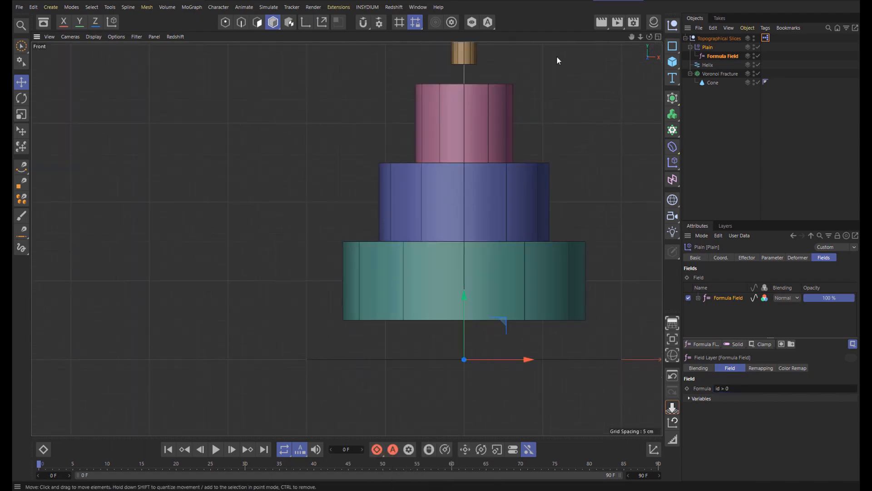
Step: Enable Position on the Plain effector, set P . Y to -25 cm and check the stacked slices in the front view
{"action": "left_click", "coordinate": [658, 37]}
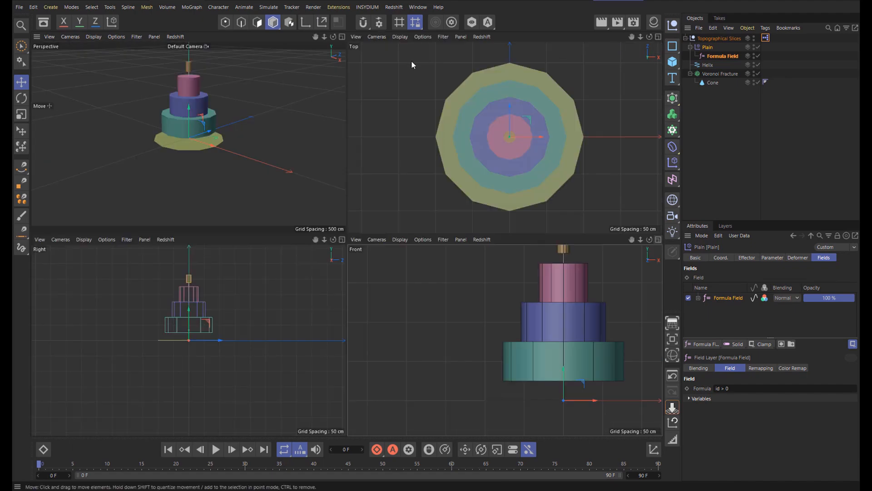
{"action": "left_click", "coordinate": [342, 36]}
{"action": "scroll", "coordinate": [345, 135], "scroll_direction": "up", "scroll_amount": 5}
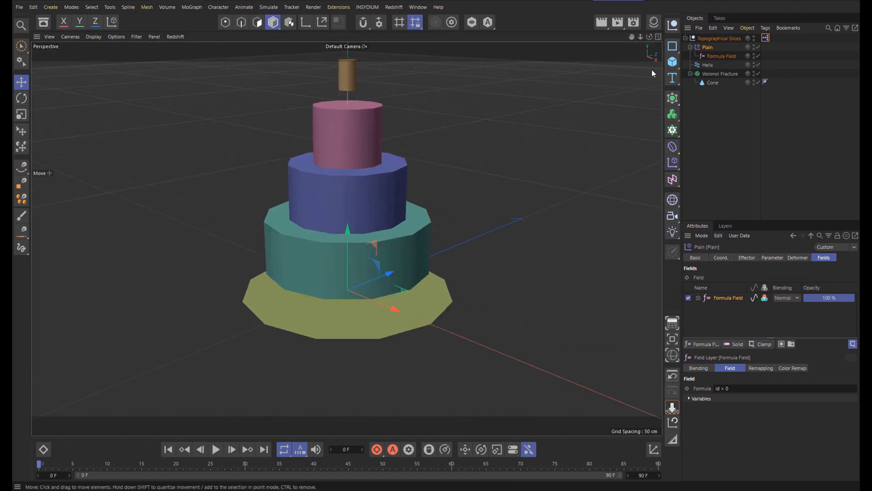
{"action": "mouse_move", "coordinate": [649, 37]}
{"action": "left_mouse_down"}
{"action": "mouse_move", "coordinate": [654, 13]}
{"action": "mouse_move", "coordinate": [654, 39]}
{"action": "left_mouse_up"}
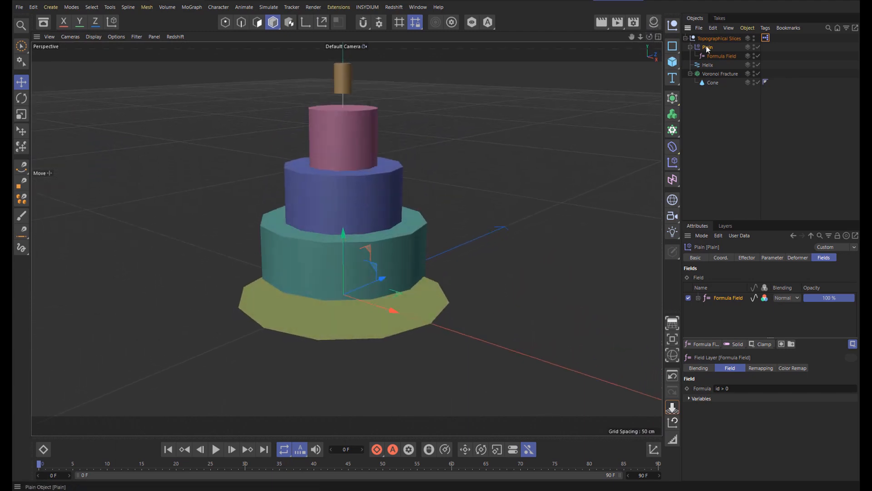
{"action": "left_click", "coordinate": [765, 258]}
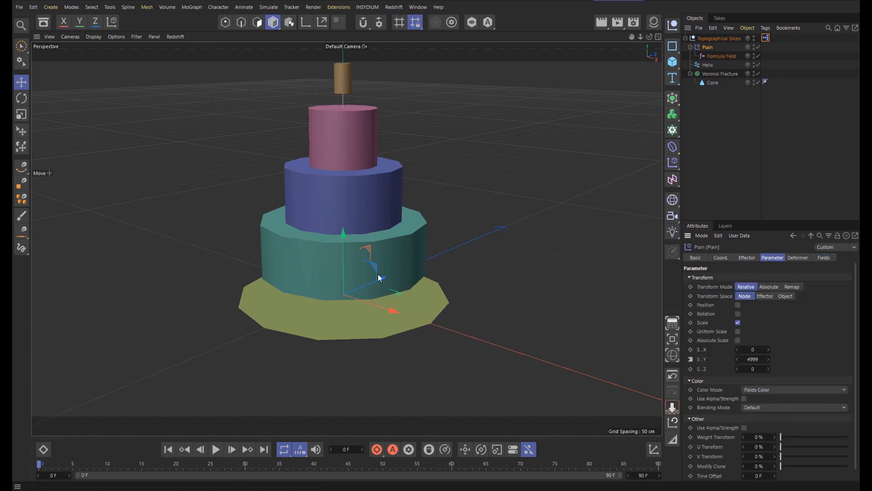
{"action": "left_click", "coordinate": [737, 305]}
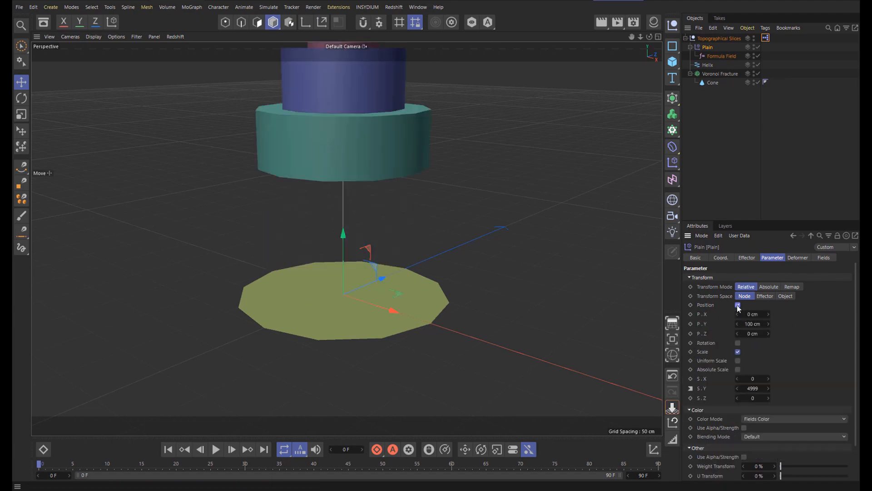
{"action": "left_click", "coordinate": [754, 324]}
{"action": "type", "text": "-25"}
{"action": "key", "text": "Return"}
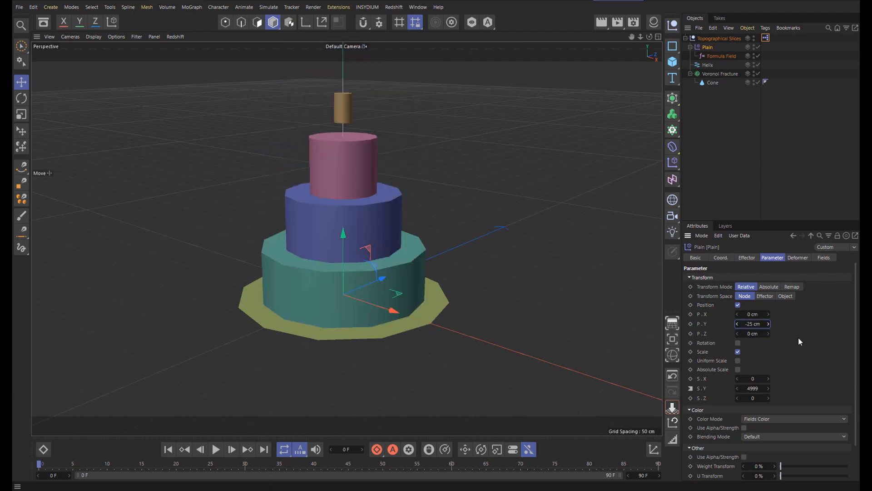
{"action": "left_click", "coordinate": [658, 37]}
{"action": "left_click", "coordinate": [658, 239]}
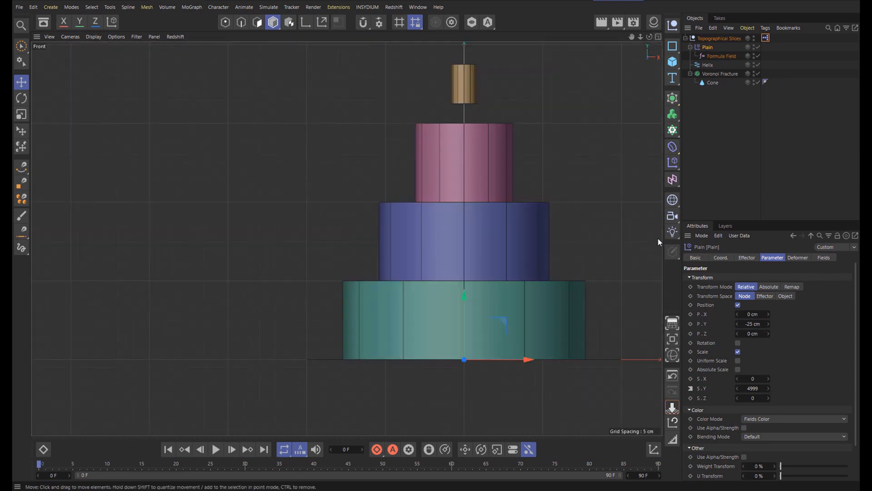
Step: Disable the Plain effector and set Orig Slice Thickness to 1 in the XPresso tag's user data
{"action": "left_click_drag", "start_coordinate": [634, 37], "coordinate": [550, 56]}
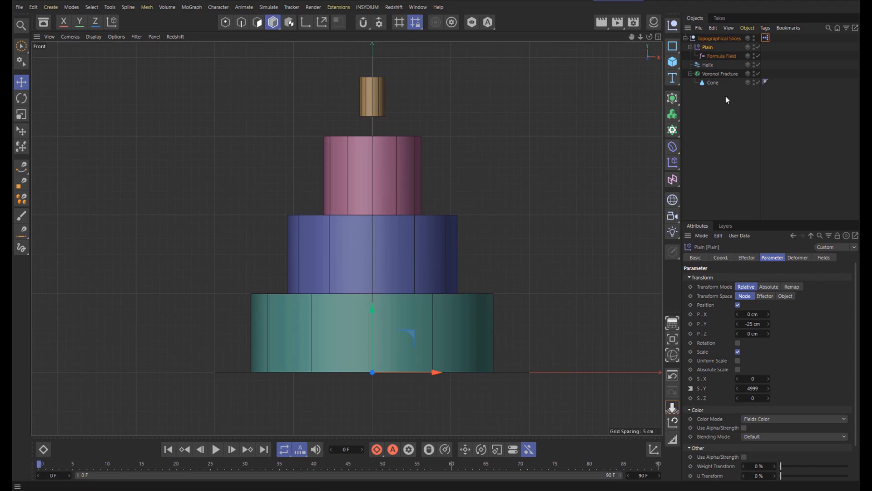
{"action": "left_click", "coordinate": [710, 82]}
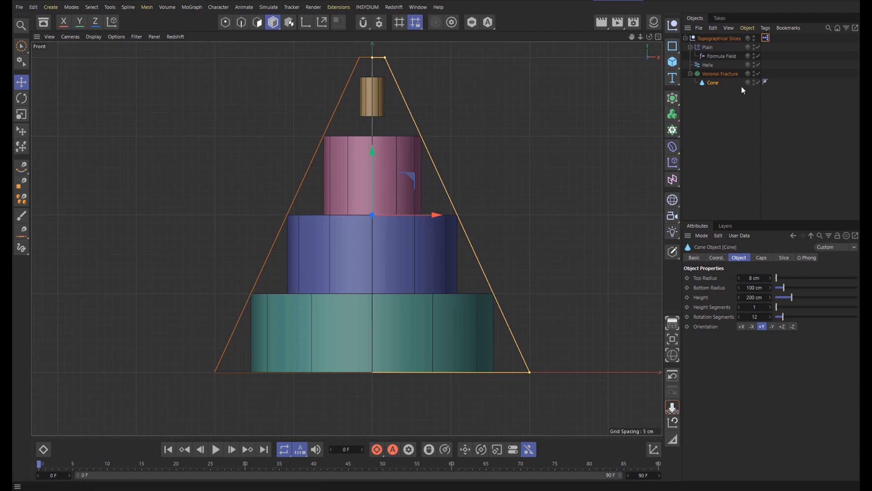
{"action": "left_click", "coordinate": [758, 46]}
{"action": "left_click", "coordinate": [766, 38]}
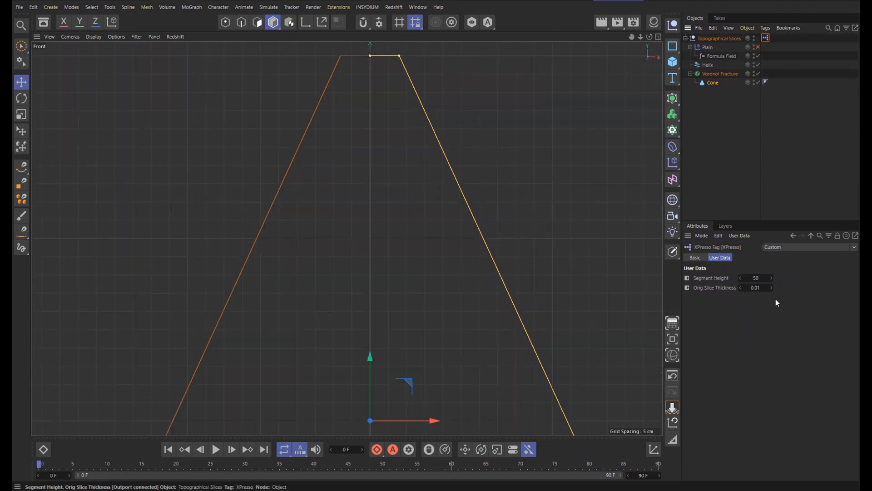
{"action": "double_click", "coordinate": [754, 287]}
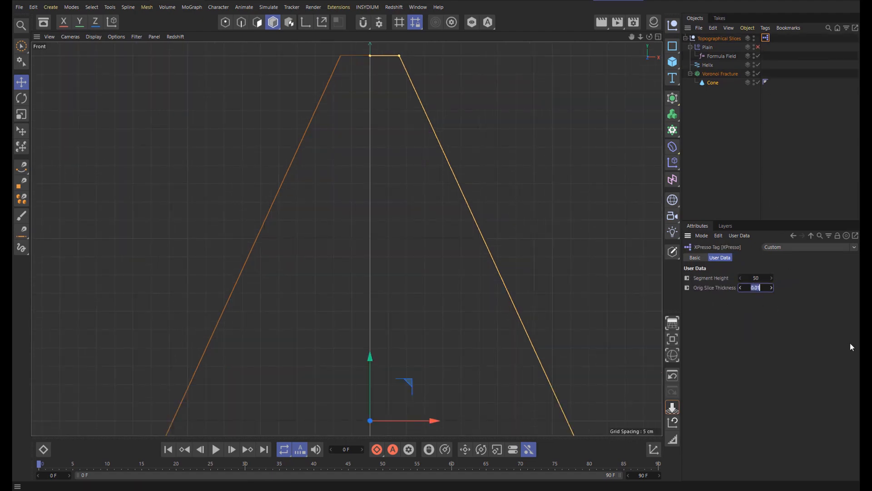
{"action": "type", "text": "1"}
{"action": "key", "text": "Return"}
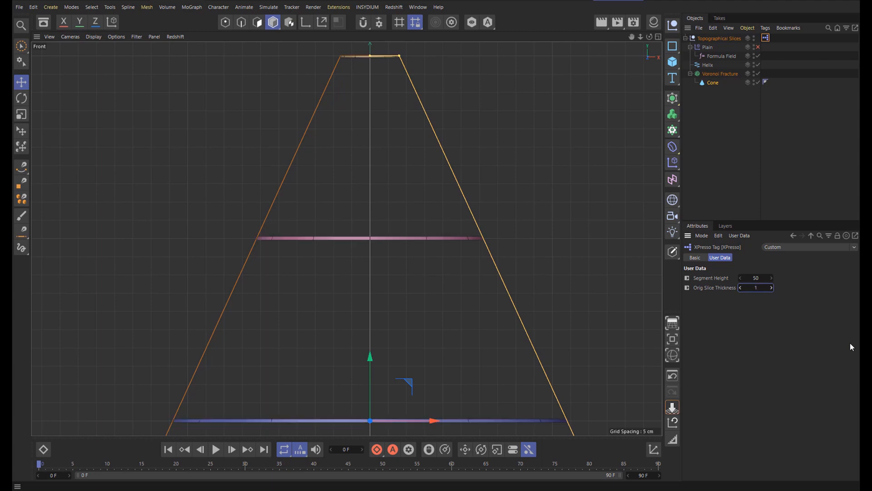
Step: Examine the thin slices up close in the front view, comparing the top slice with the lower ones relative to their axis points
{"action": "scroll", "coordinate": [370, 59], "scroll_direction": "up", "scroll_amount": 6}
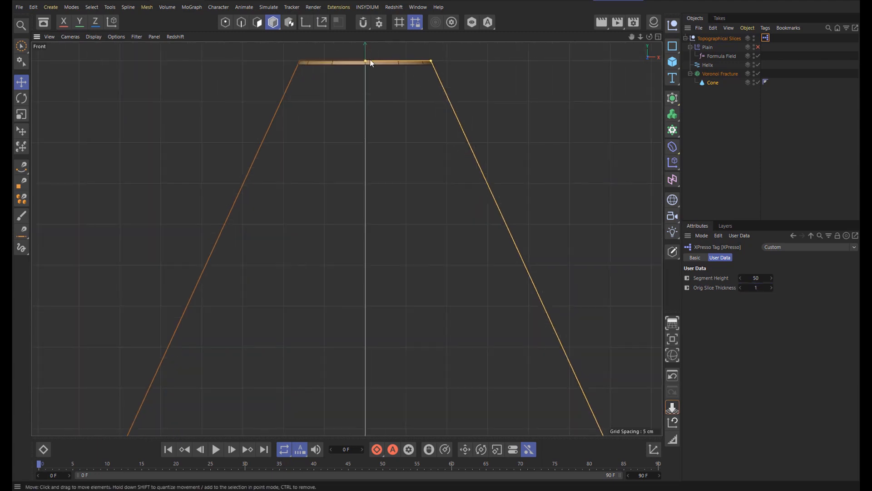
{"action": "scroll", "coordinate": [370, 63], "scroll_direction": "up", "scroll_amount": 3}
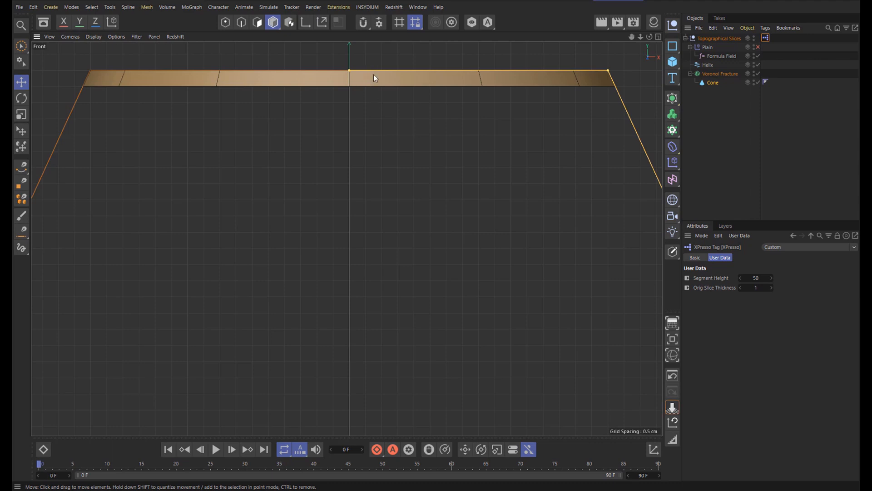
{"action": "scroll", "coordinate": [463, 214], "scroll_direction": "down", "scroll_amount": 4}
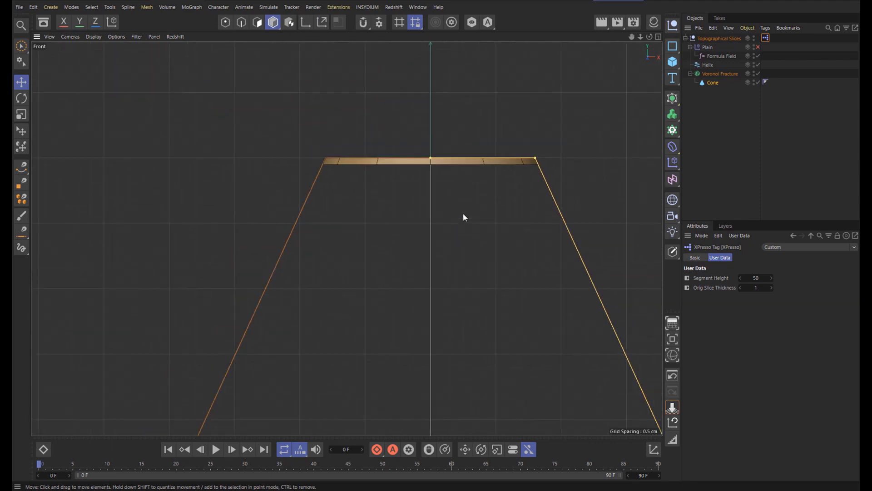
{"action": "scroll", "coordinate": [464, 214], "scroll_direction": "down", "scroll_amount": 3}
{"action": "scroll", "coordinate": [525, 191], "scroll_direction": "down", "scroll_amount": 1}
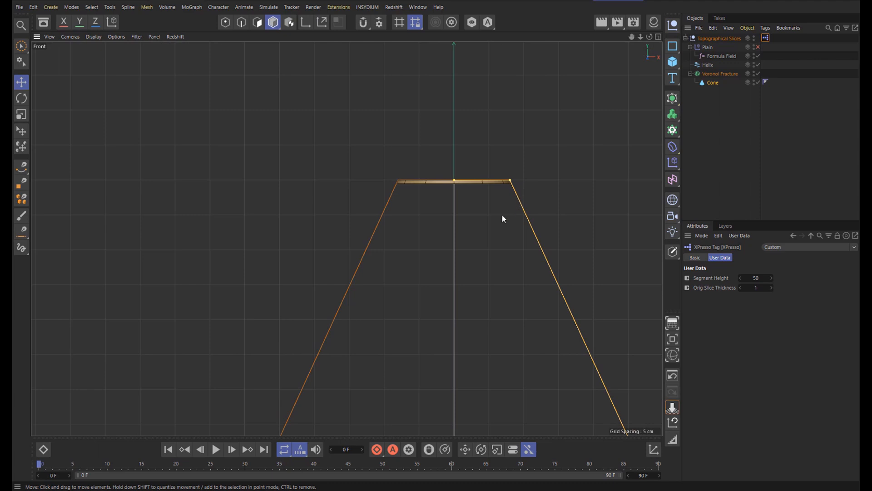
{"action": "scroll", "coordinate": [503, 219], "scroll_direction": "down", "scroll_amount": 2}
{"action": "scroll", "coordinate": [499, 209], "scroll_direction": "up", "scroll_amount": 5}
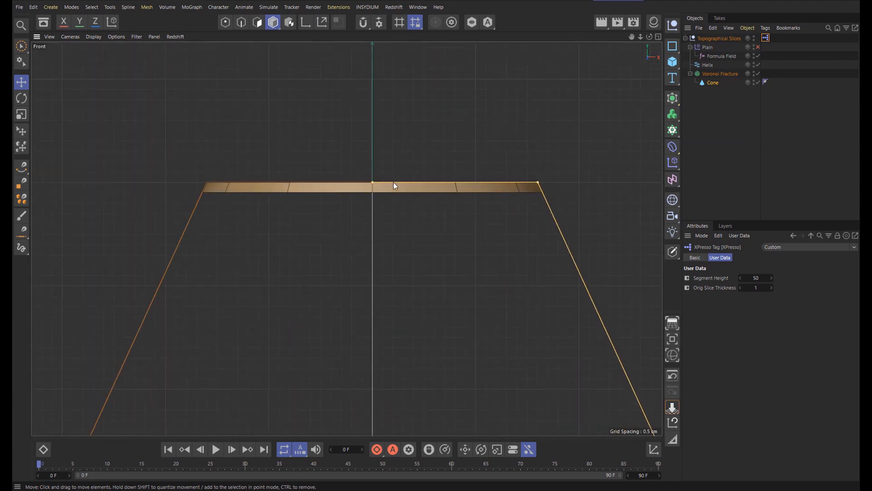
{"action": "scroll", "coordinate": [370, 187], "scroll_direction": "up", "scroll_amount": 1}
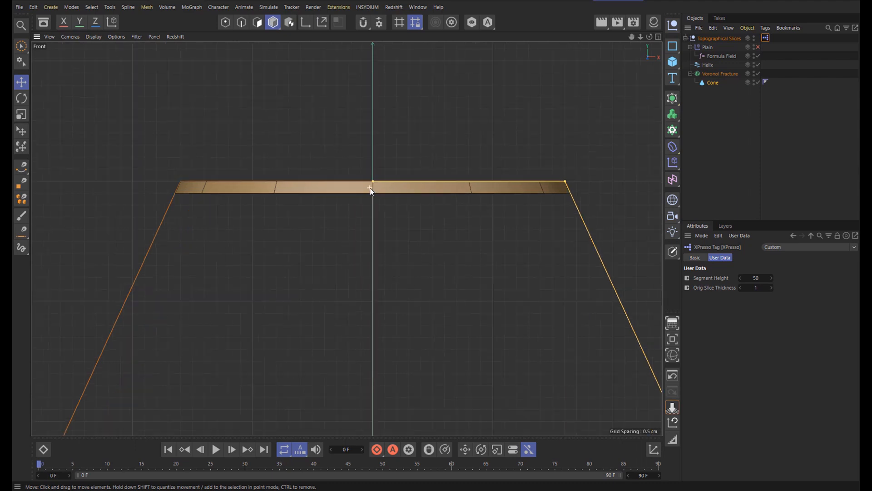
{"action": "scroll", "coordinate": [371, 189], "scroll_direction": "down", "scroll_amount": 5}
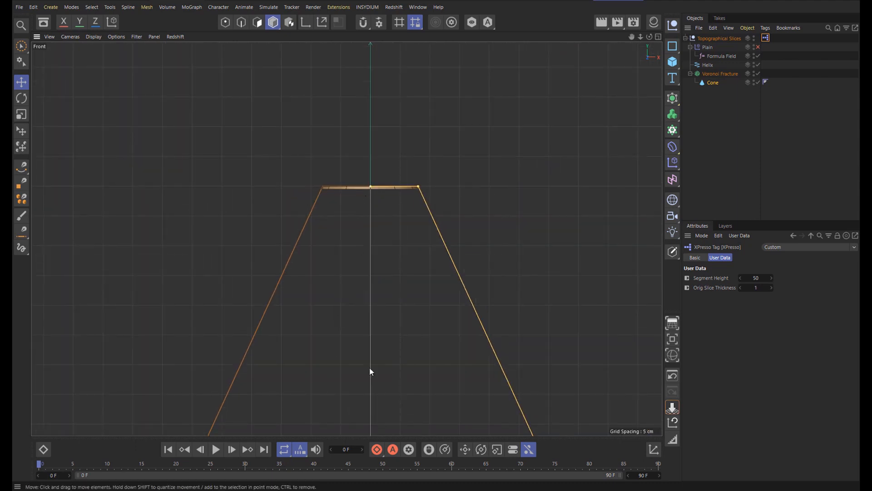
{"action": "scroll", "coordinate": [357, 417], "scroll_direction": "down", "scroll_amount": 2}
{"action": "scroll", "coordinate": [363, 417], "scroll_direction": "up", "scroll_amount": 8}
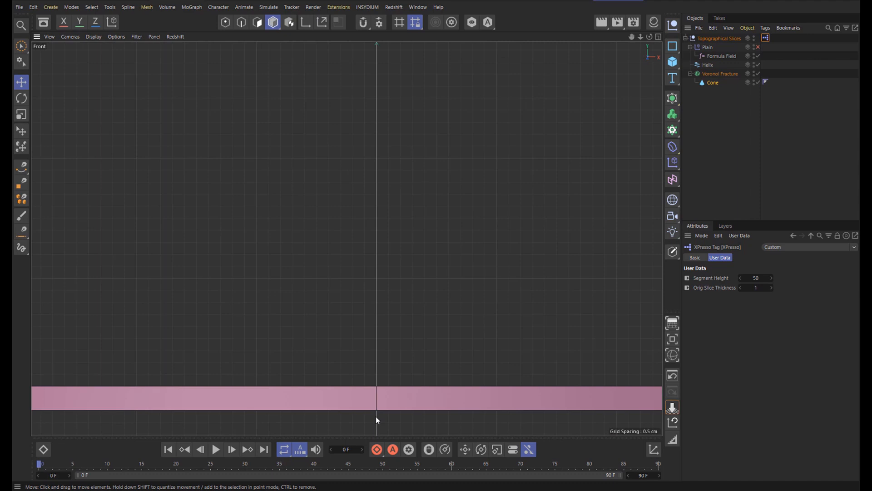
{"action": "left_click", "coordinate": [730, 74]}
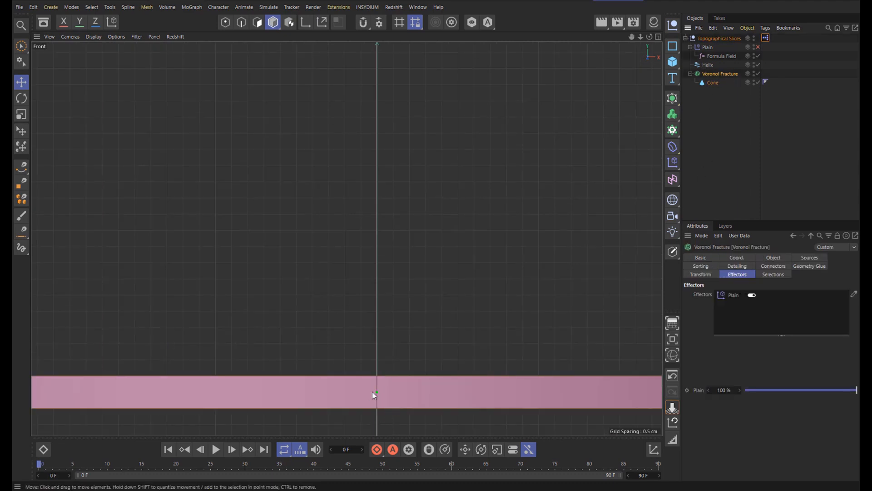
{"action": "scroll", "coordinate": [463, 146], "scroll_direction": "down", "scroll_amount": 4}
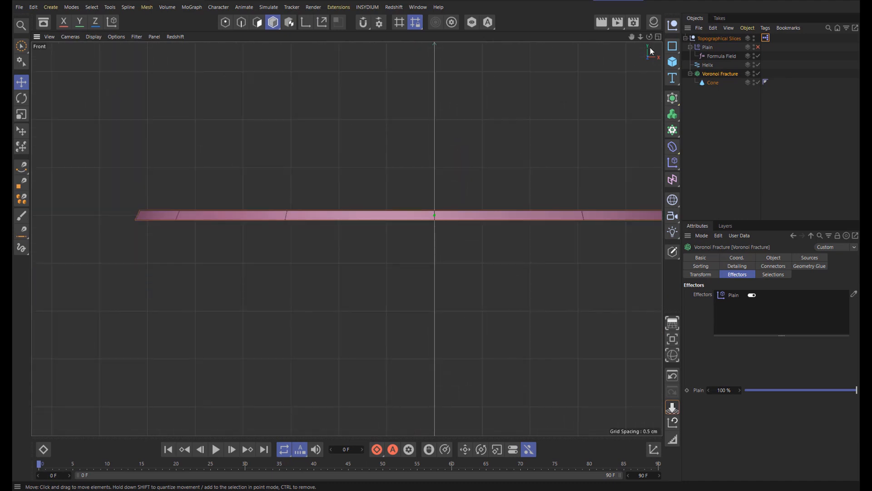
{"action": "left_click_drag", "start_coordinate": [635, 39], "coordinate": [574, 402]}
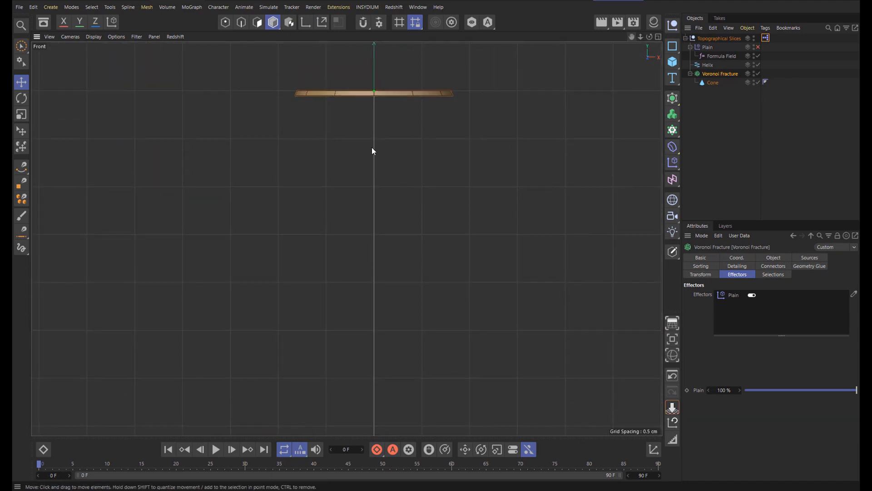
{"action": "scroll", "coordinate": [376, 85], "scroll_direction": "up", "scroll_amount": 5}
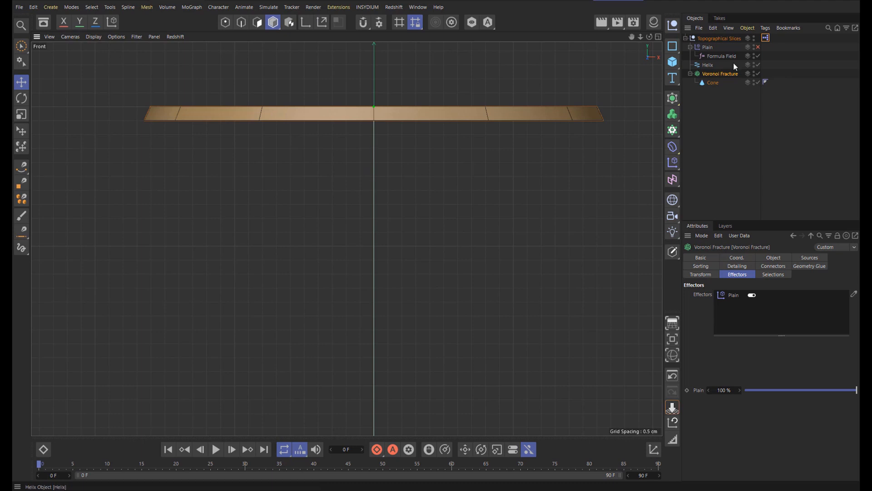
Step: Rename the Plain effector as Plain Mid and its Formula Field as Formula Field Mid
{"action": "left_click", "coordinate": [711, 47]}
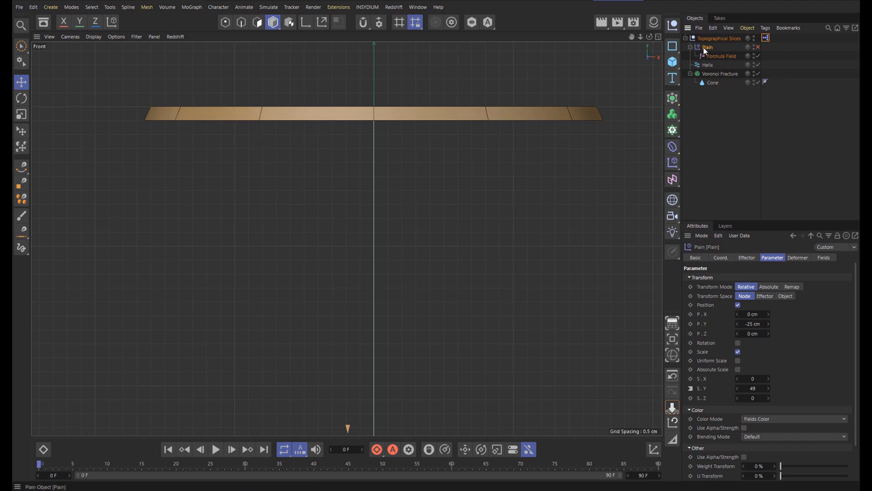
{"action": "double_click", "coordinate": [707, 47]}
{"action": "type", "text": "Mid"}
{"action": "key", "text": "Return"}
{"action": "double_click", "coordinate": [726, 55]}
{"action": "left_click", "coordinate": [742, 57]}
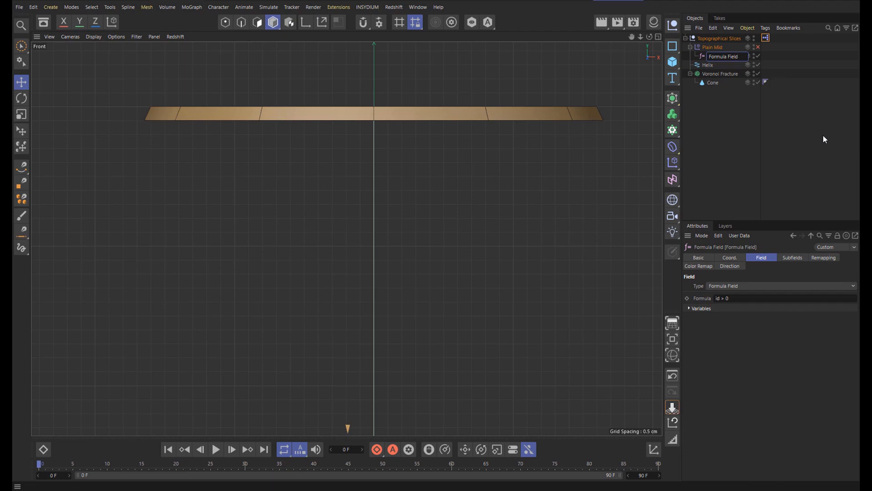
{"action": "type", "text": "Mid"}
{"action": "key", "text": "Return"}
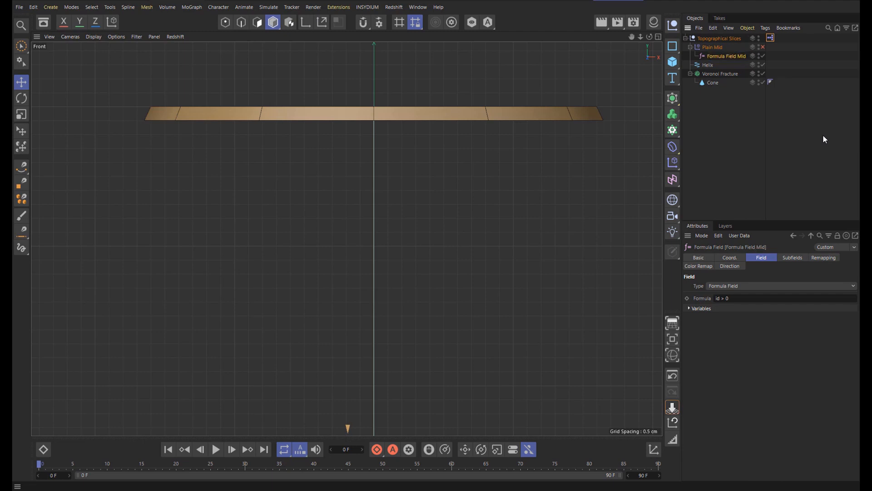
Step: Duplicate Plain Mid with its field, naming the copies Plain Top and Formula Field Top
{"action": "left_click_drag", "start_coordinate": [716, 46], "coordinate": [713, 62]}
{"action": "double_click", "coordinate": [716, 65]}
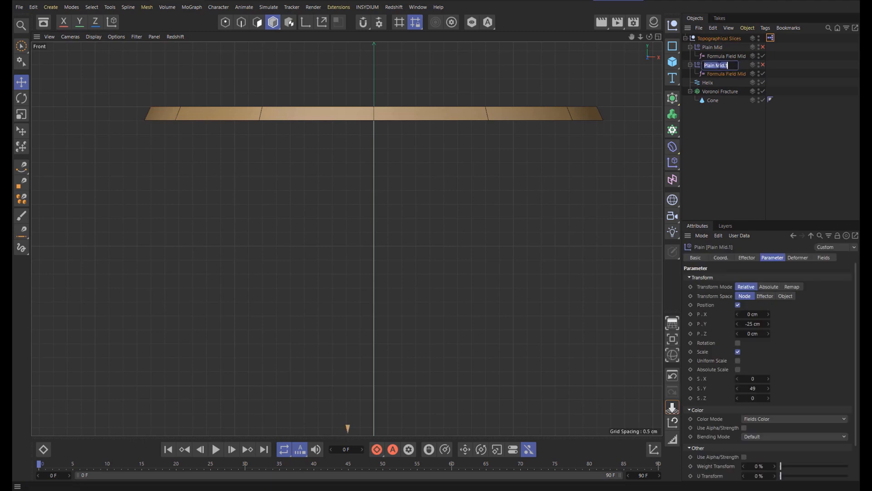
{"action": "type", "text": "Plain T"}
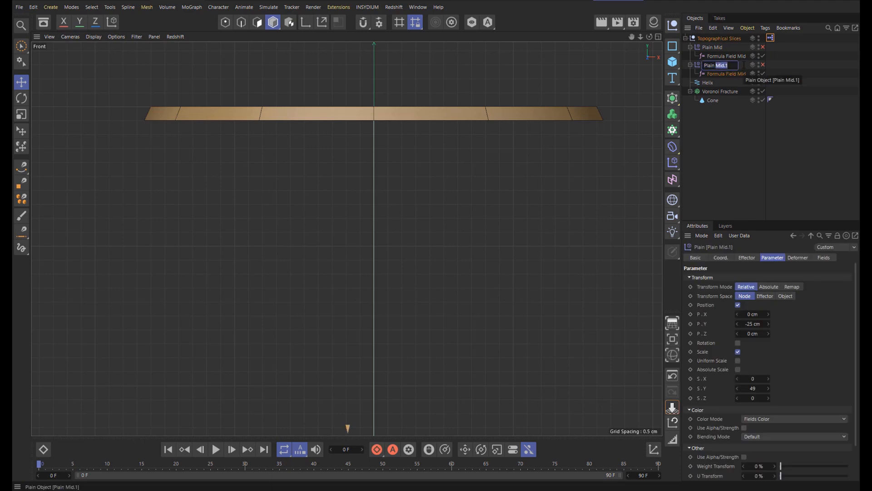
{"action": "type", "text": "op"}
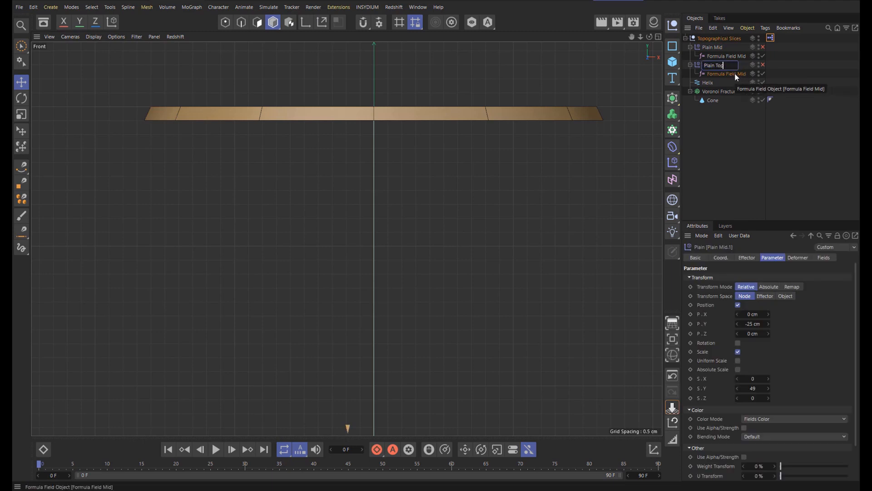
{"action": "key", "text": "Return"}
{"action": "double_click", "coordinate": [738, 74]}
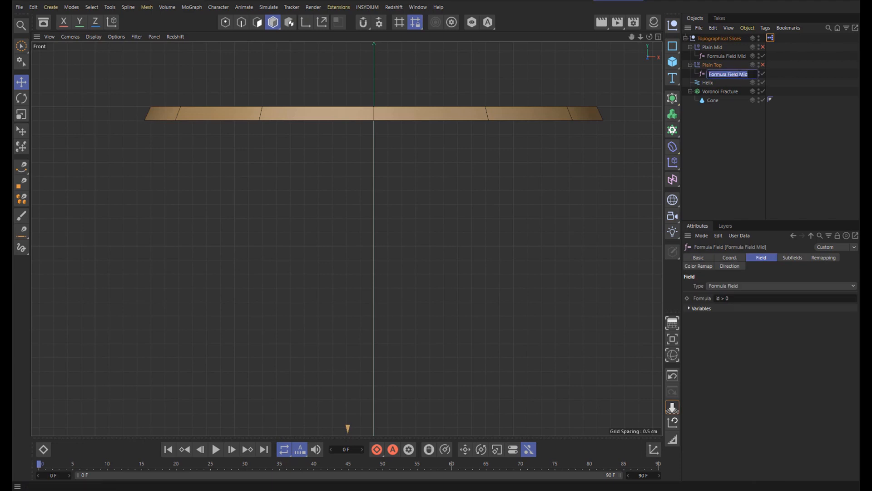
{"action": "left_click_drag", "start_coordinate": [740, 73], "coordinate": [780, 75]}
{"action": "type", "text": "Top"}
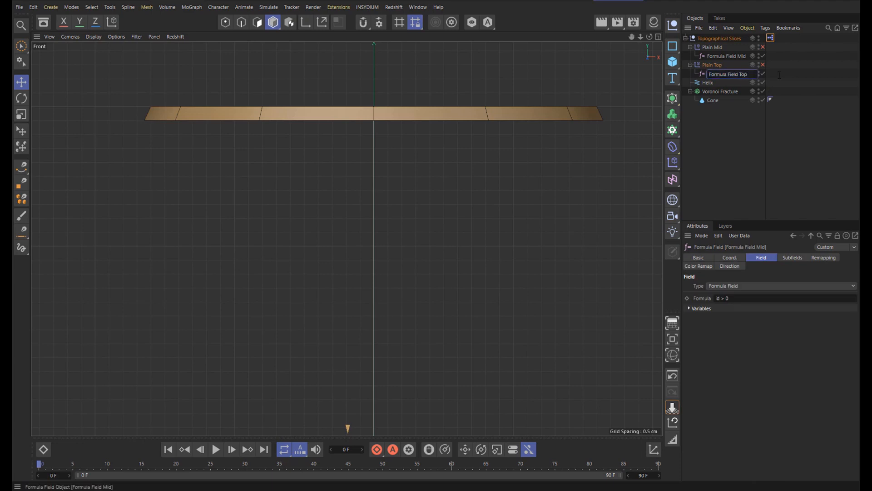
{"action": "key", "text": "Return"}
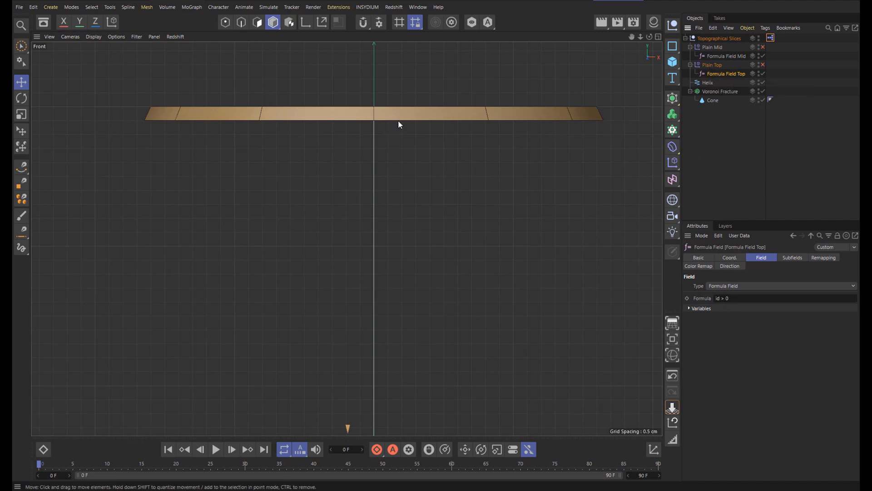
Step: Replace the formula of Formula Field Top with py > (200-50)
{"action": "left_click", "coordinate": [765, 297]}
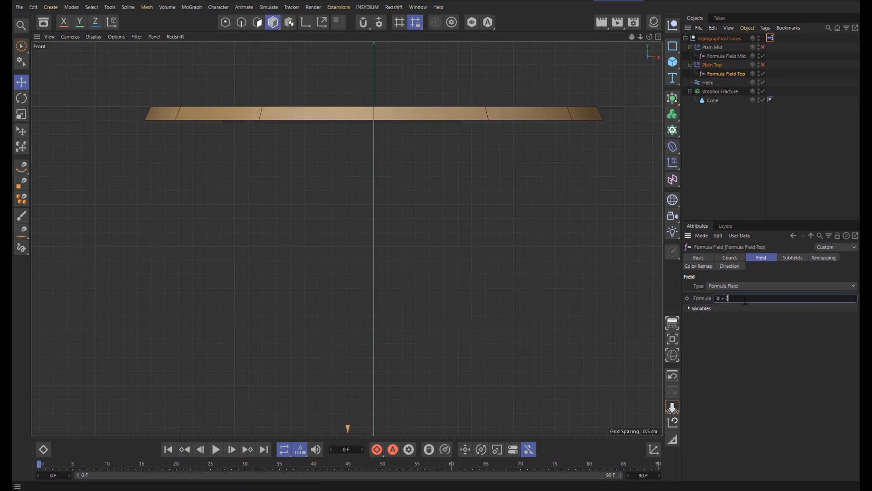
{"action": "left_click", "coordinate": [689, 308]}
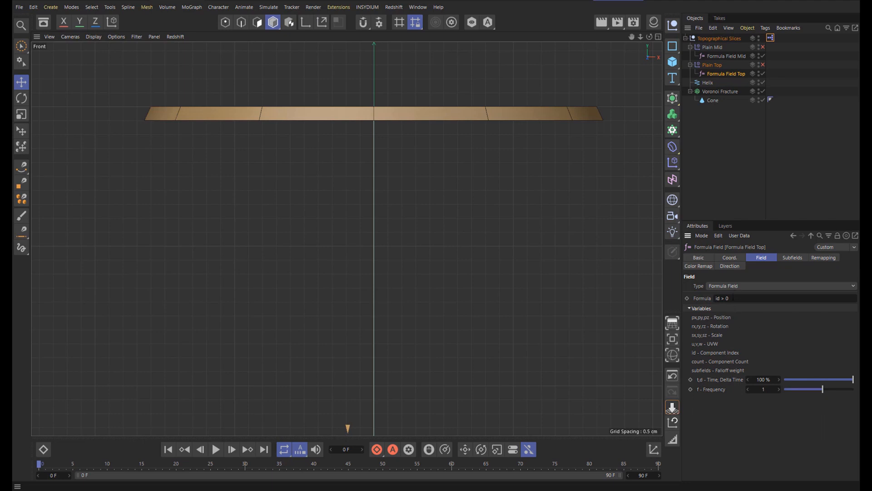
{"action": "left_click", "coordinate": [727, 298]}
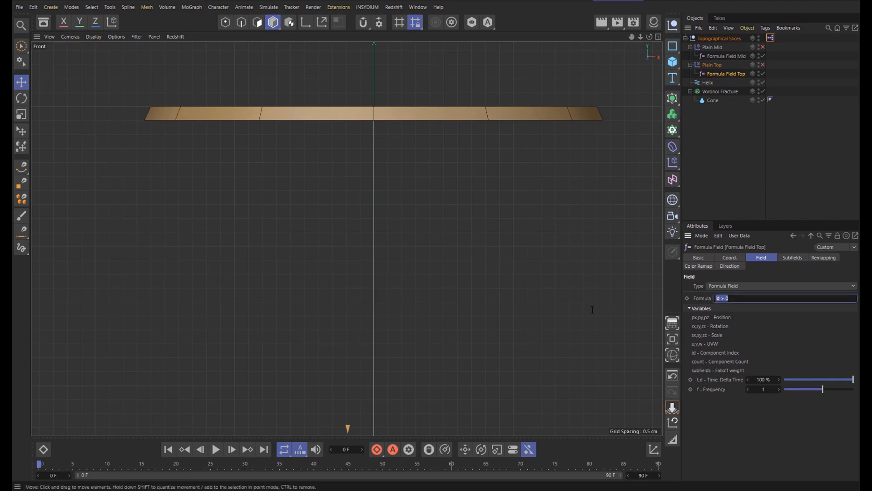
{"action": "type", "text": "py > (200-50)"}
{"action": "scroll", "coordinate": [413, 115], "scroll_direction": "down", "scroll_amount": 10}
{"action": "left_click_drag", "start_coordinate": [538, 24], "coordinate": [509, 24]}
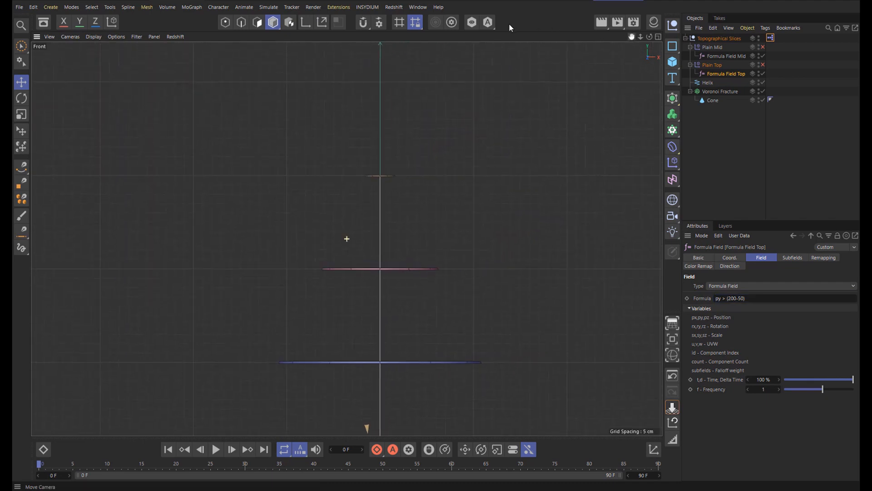
Step: Re-enable Plain Mid and raise Plain Top's P . Y to about 34 cm
{"action": "left_click", "coordinate": [762, 47]}
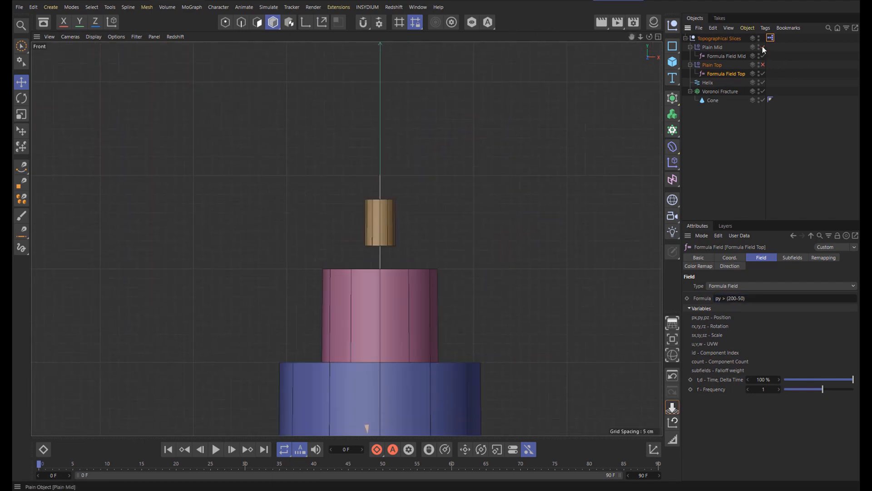
{"action": "left_click", "coordinate": [716, 65]}
{"action": "left_click_drag", "start_coordinate": [757, 325], "coordinate": [778, 329]}
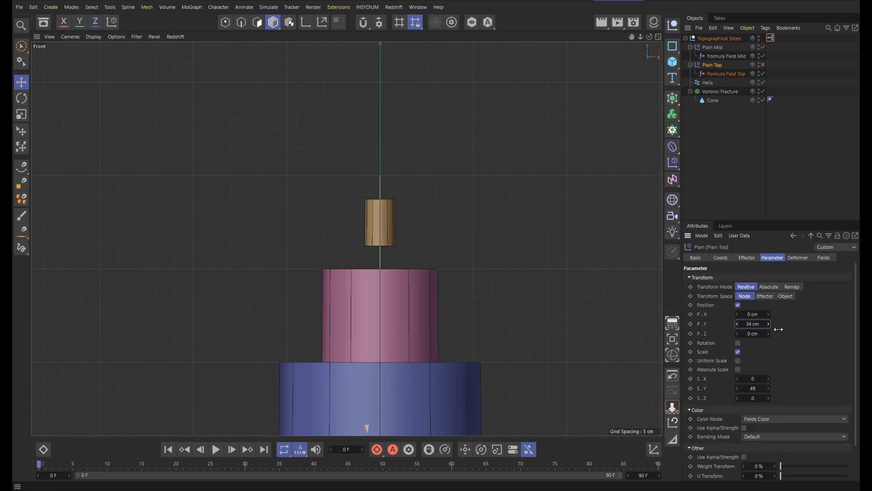
Step: Enable Plain Top and add it to the Voronoi Fracture's effectors after Plain Mid
{"action": "left_click", "coordinate": [723, 40]}
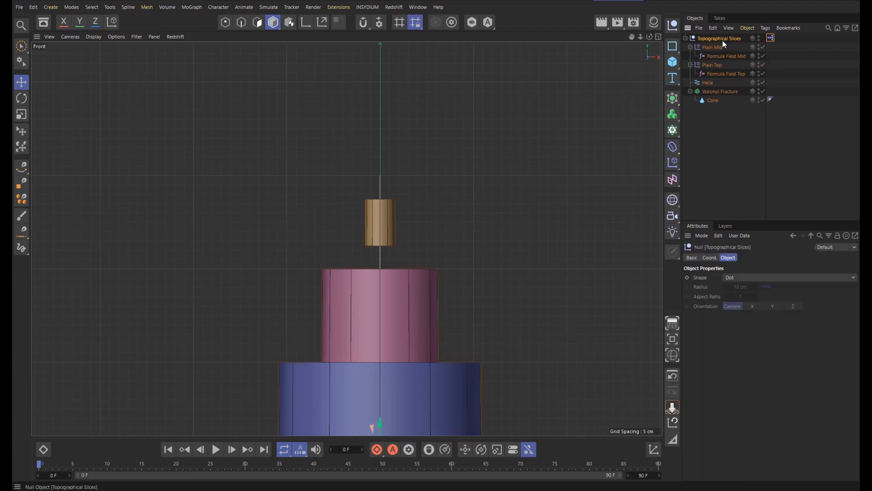
{"action": "left_click", "coordinate": [717, 92]}
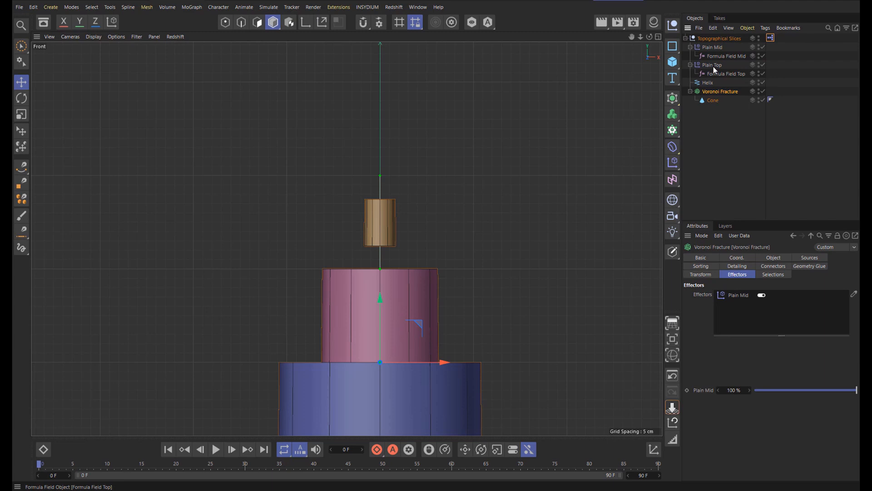
{"action": "left_click_drag", "start_coordinate": [712, 65], "coordinate": [731, 301]}
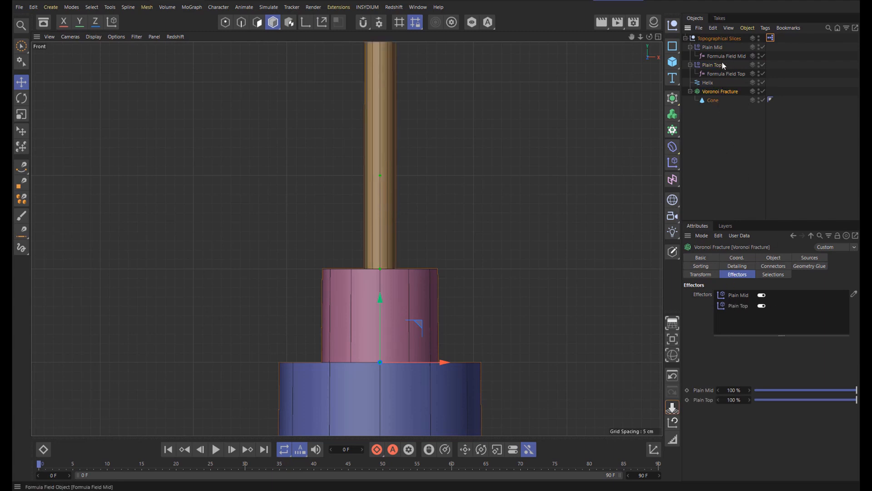
Step: Reset Plain Top's P . Y to 0 cm and its S . Y to 0
{"action": "scroll", "coordinate": [409, 105], "scroll_direction": "down", "scroll_amount": 3}
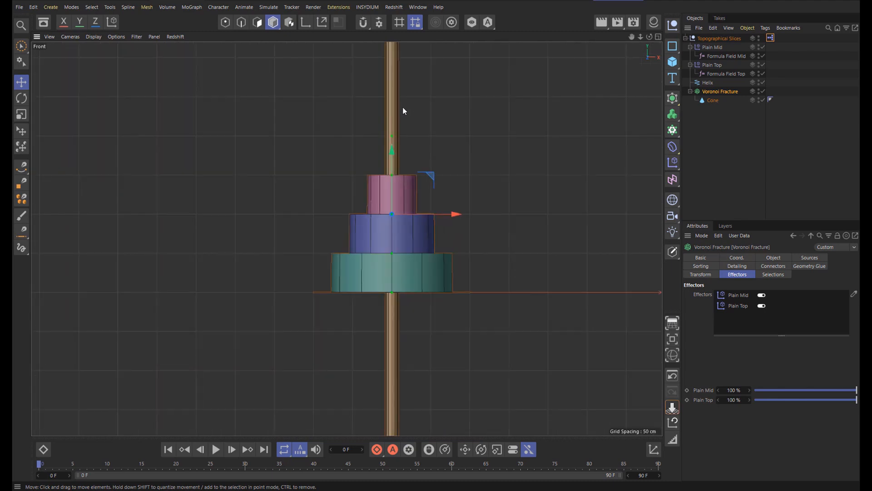
{"action": "scroll", "coordinate": [403, 95], "scroll_direction": "up", "scroll_amount": 3}
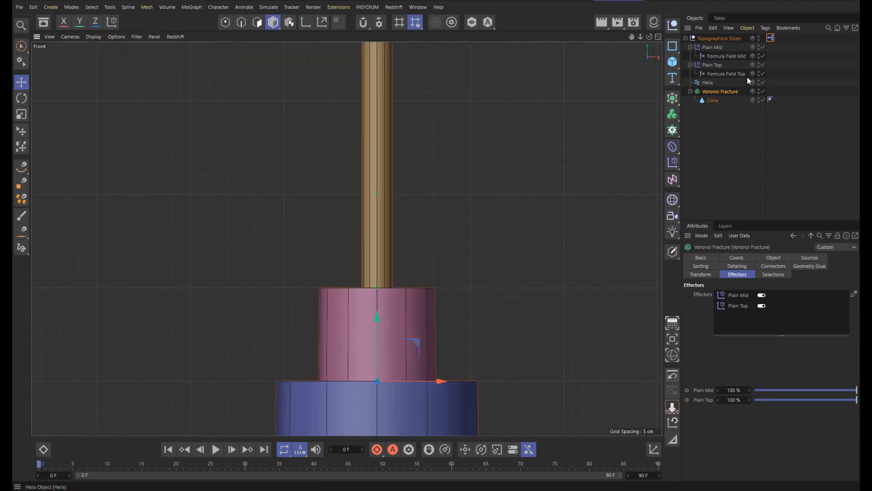
{"action": "left_click", "coordinate": [712, 65]}
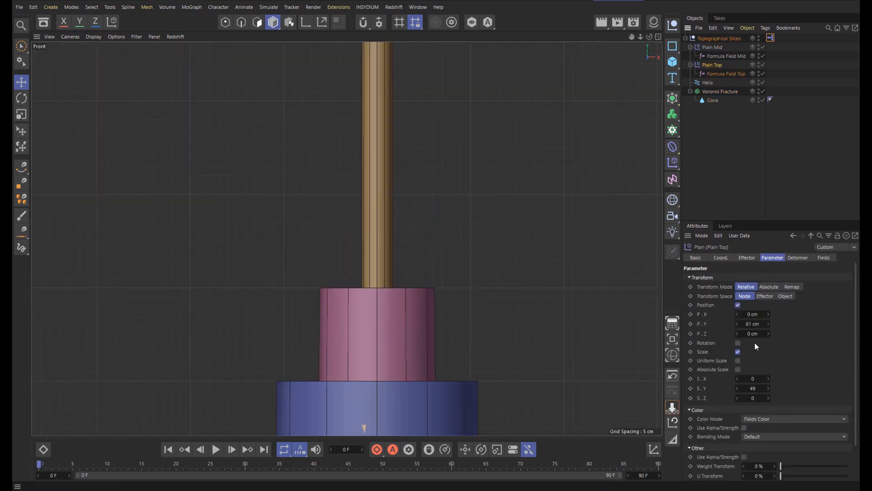
{"action": "right_click", "coordinate": [768, 324]}
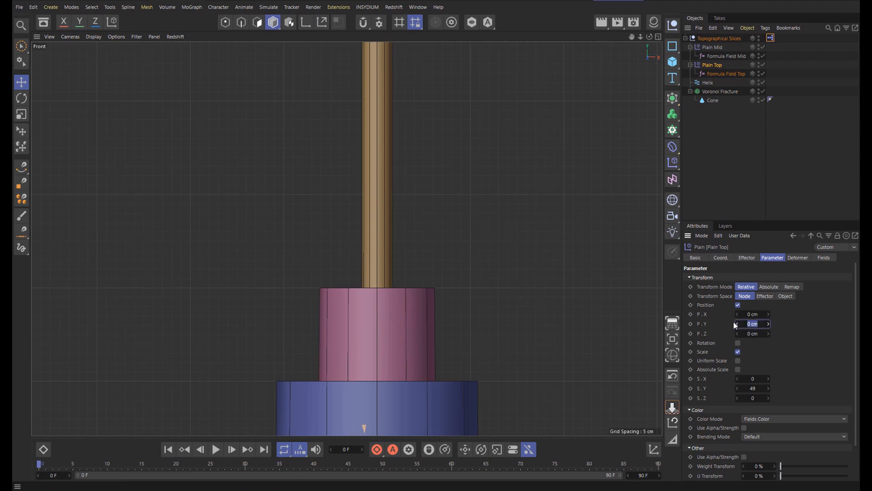
{"action": "double_click", "coordinate": [753, 388]}
{"action": "type", "text": "0"}
{"action": "key", "text": "Return"}
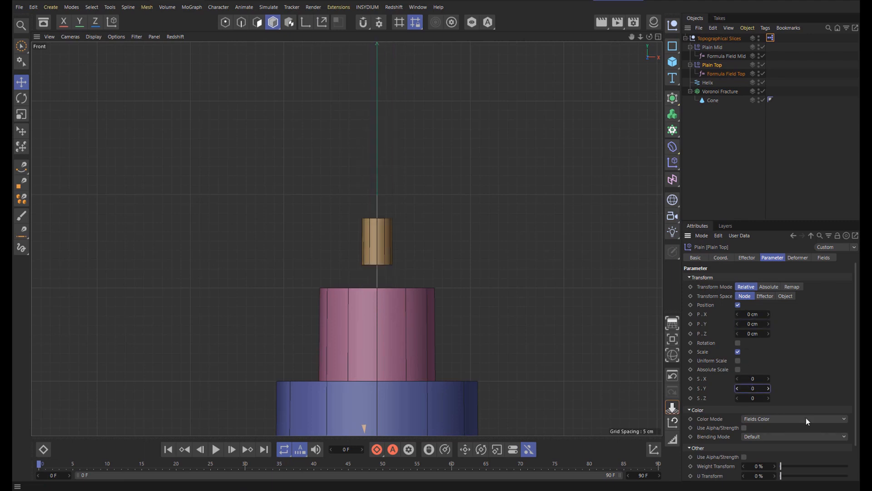
{"action": "scroll", "coordinate": [383, 208], "scroll_direction": "up", "scroll_amount": 10}
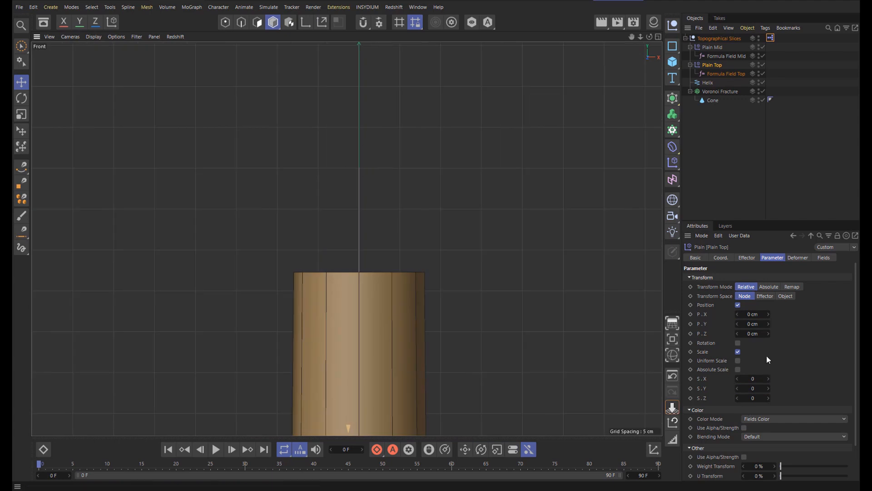
{"action": "double_click", "coordinate": [753, 324]}
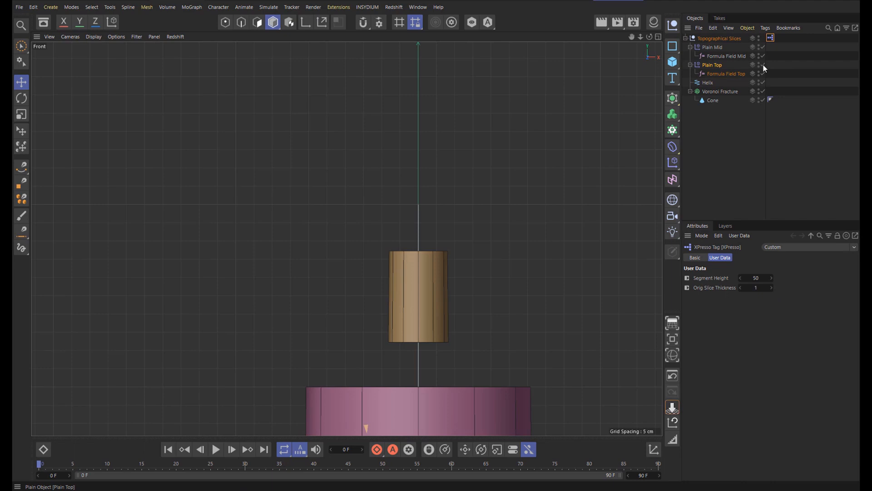
Step: Temporarily disable Plain Top and Plain Mid to compare the Cone's original top slice with the XPresso tag's Orig Slice Thickness
{"action": "left_click", "coordinate": [763, 64]}
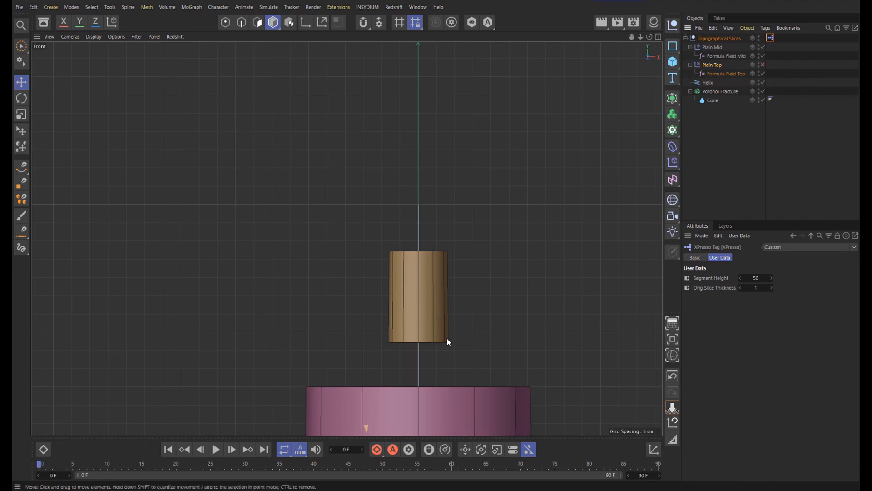
{"action": "scroll", "coordinate": [455, 339], "scroll_direction": "up", "scroll_amount": 5}
{"action": "scroll", "coordinate": [455, 340], "scroll_direction": "down", "scroll_amount": 5}
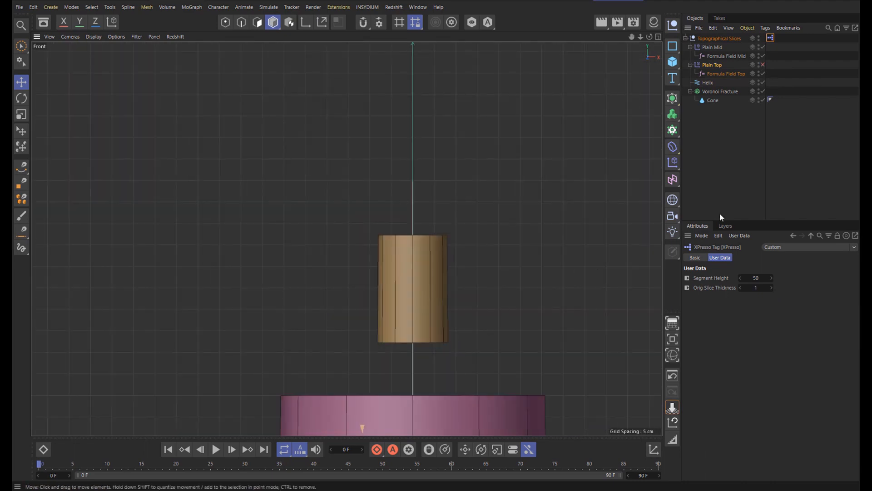
{"action": "left_click", "coordinate": [715, 100]}
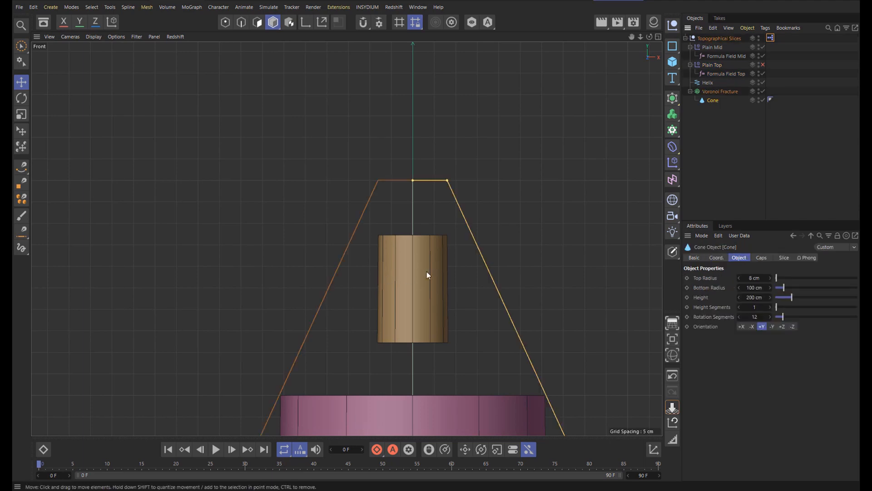
{"action": "left_click", "coordinate": [763, 47]}
{"action": "scroll", "coordinate": [397, 188], "scroll_direction": "up", "scroll_amount": 10}
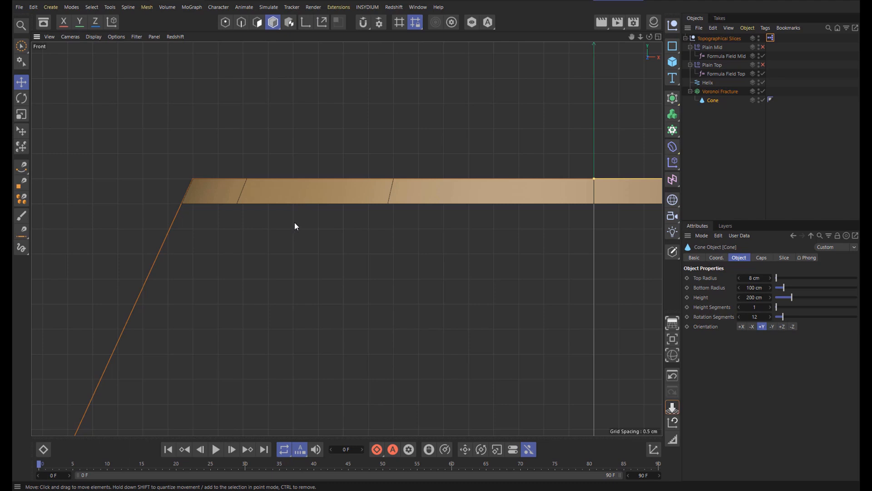
{"action": "left_click", "coordinate": [770, 38]}
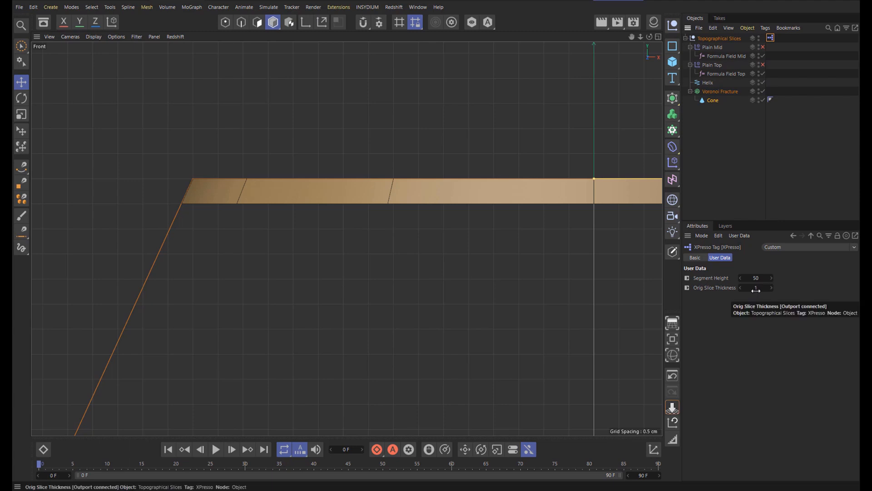
Step: Re-enable Plain Mid and Plain Top and examine the top slice's position against the Cone's outline
{"action": "left_click", "coordinate": [764, 47]}
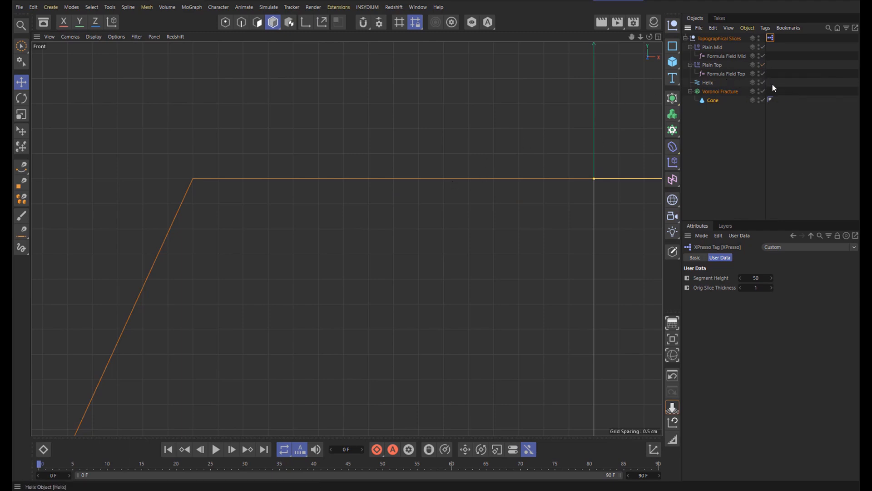
{"action": "scroll", "coordinate": [444, 200], "scroll_direction": "down", "scroll_amount": 10}
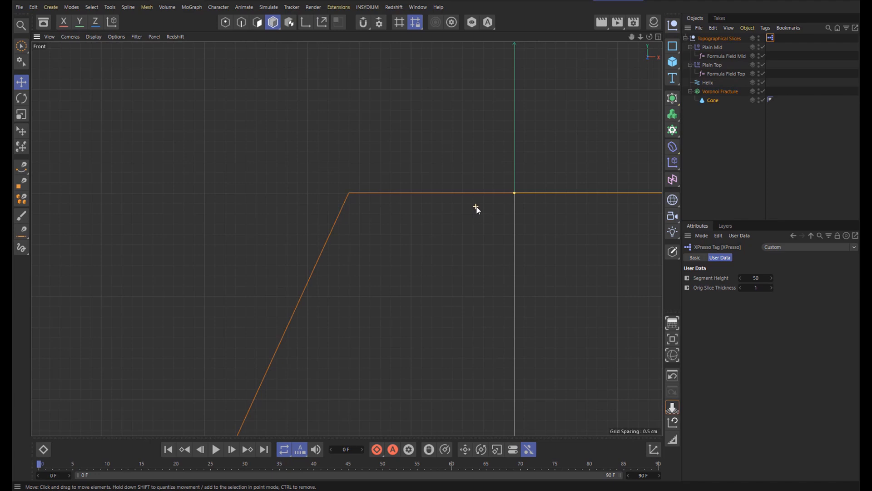
{"action": "scroll", "coordinate": [502, 205], "scroll_direction": "down", "scroll_amount": 10}
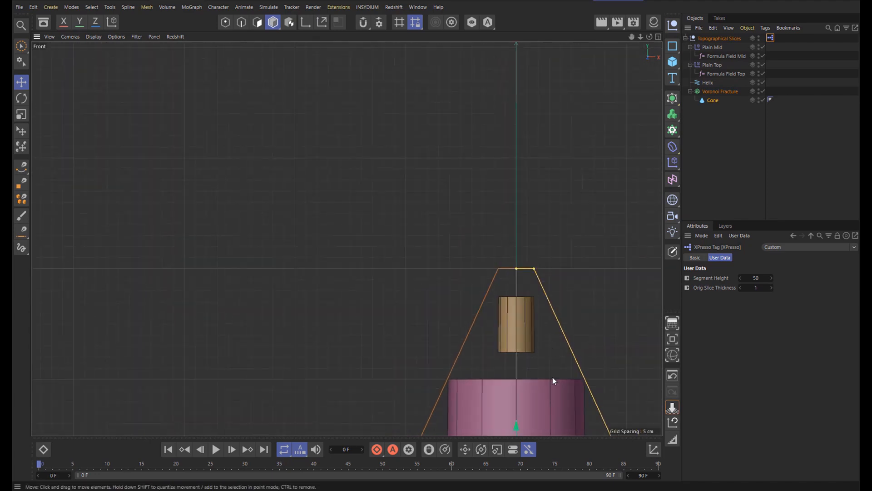
{"action": "scroll", "coordinate": [500, 326], "scroll_direction": "up", "scroll_amount": 8}
{"action": "scroll", "coordinate": [486, 291], "scroll_direction": "up", "scroll_amount": 4}
{"action": "scroll", "coordinate": [458, 174], "scroll_direction": "down", "scroll_amount": 5}
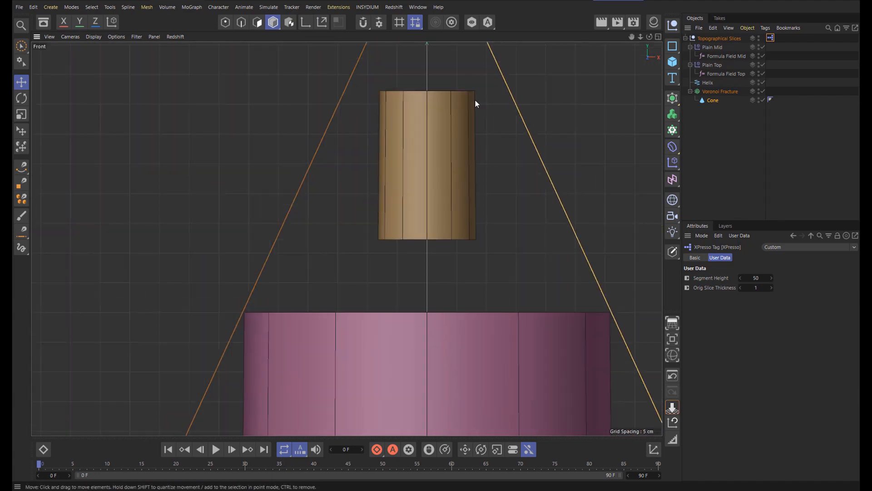
{"action": "scroll", "coordinate": [578, 55], "scroll_direction": "up", "scroll_amount": 3}
{"action": "scroll", "coordinate": [550, 69], "scroll_direction": "up", "scroll_amount": 2}
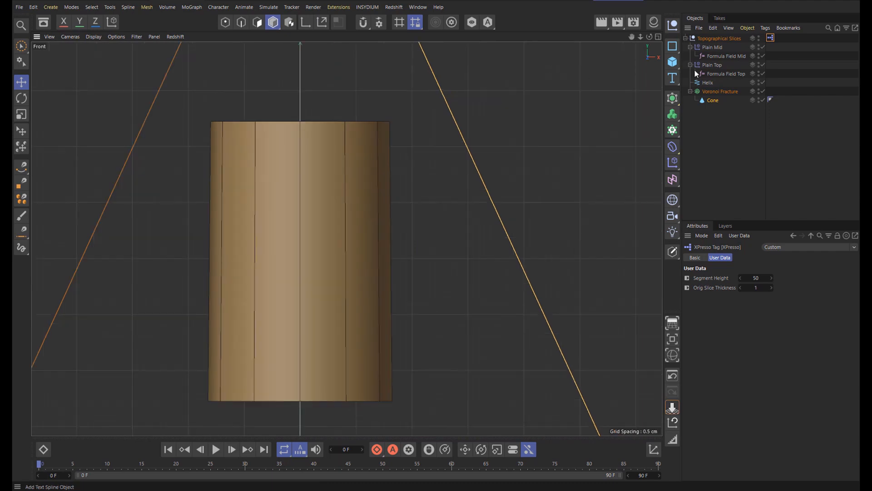
Step: Set Plain Top's P . Y to 0.25 cm
{"action": "left_click", "coordinate": [711, 65]}
{"action": "double_click", "coordinate": [753, 324]}
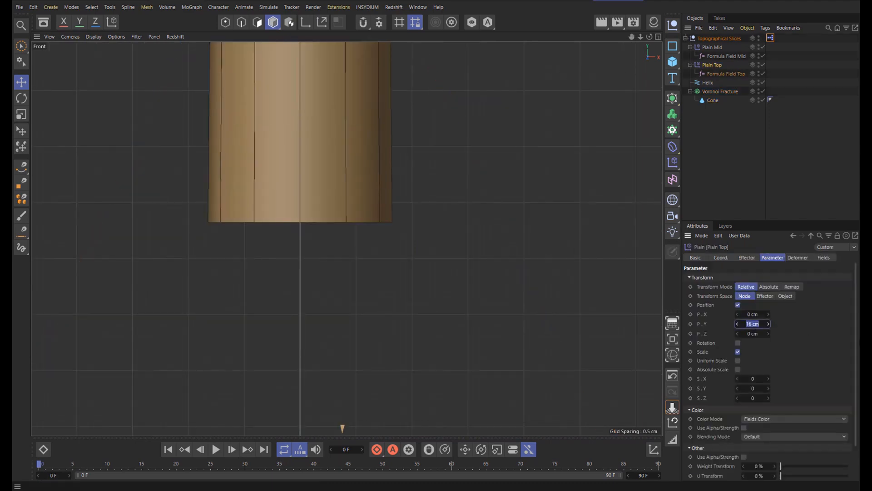
{"action": "type", "text": "0.25"}
{"action": "key", "text": "Return"}
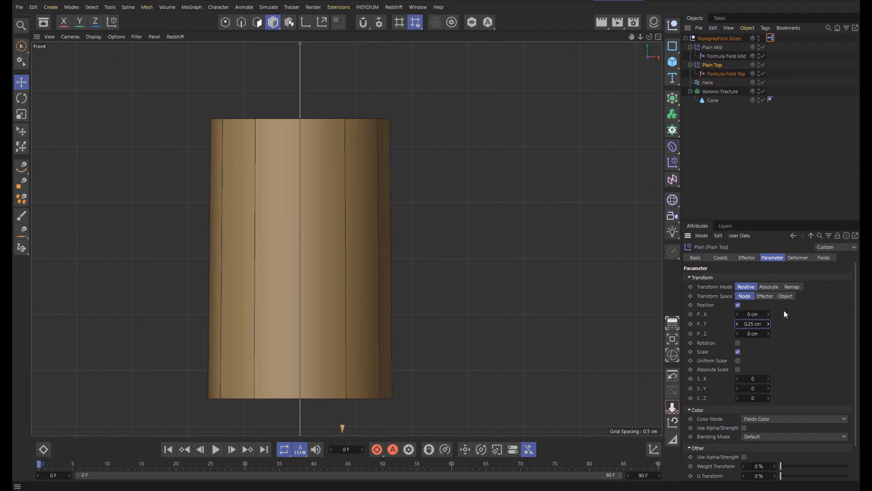
Step: Set Plain Top's S . Y to 1 to stretch the top slice vertically
{"action": "scroll", "coordinate": [397, 233], "scroll_direction": "down", "scroll_amount": 5}
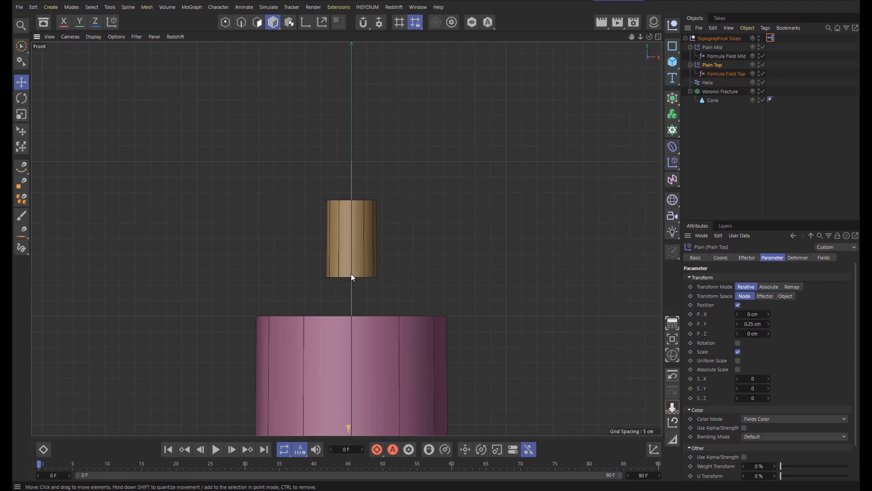
{"action": "left_click", "coordinate": [756, 389]}
{"action": "type", "text": "1"}
{"action": "key", "text": "Return"}
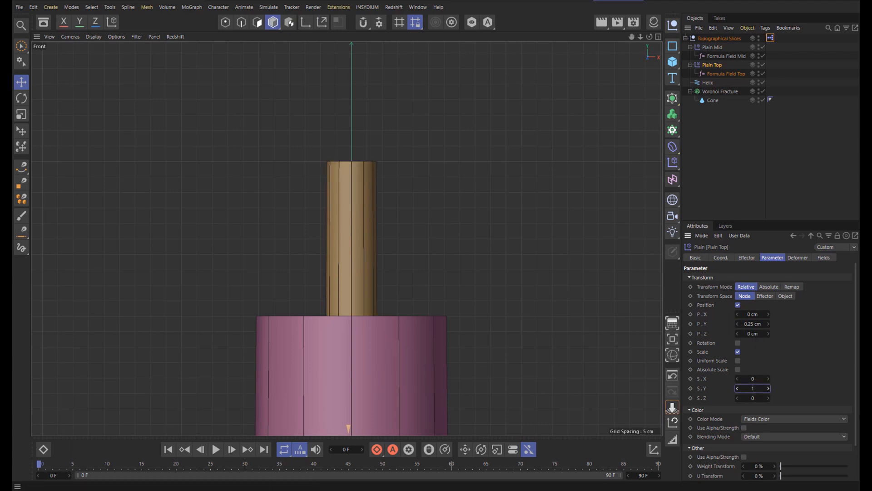
{"action": "scroll", "coordinate": [337, 168], "scroll_direction": "up", "scroll_amount": 4}
{"action": "scroll", "coordinate": [325, 151], "scroll_direction": "up", "scroll_amount": 3}
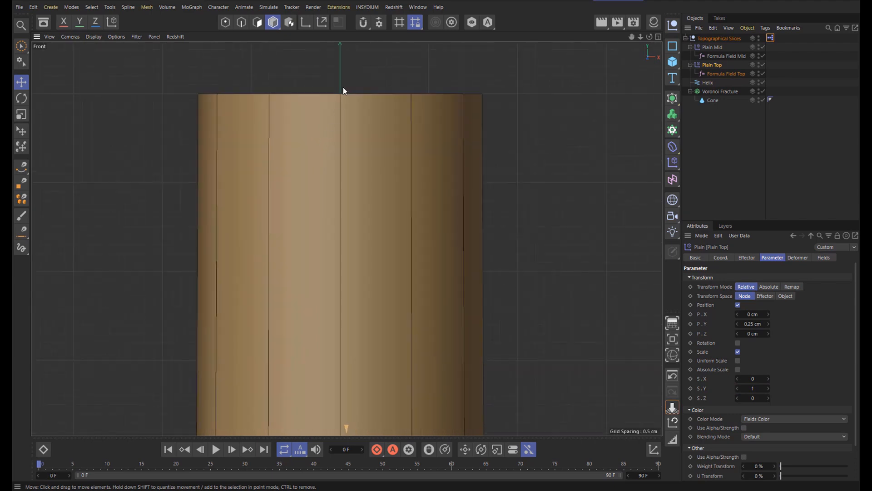
{"action": "scroll", "coordinate": [343, 93], "scroll_direction": "down", "scroll_amount": 6}
{"action": "scroll", "coordinate": [333, 291], "scroll_direction": "up", "scroll_amount": 2}
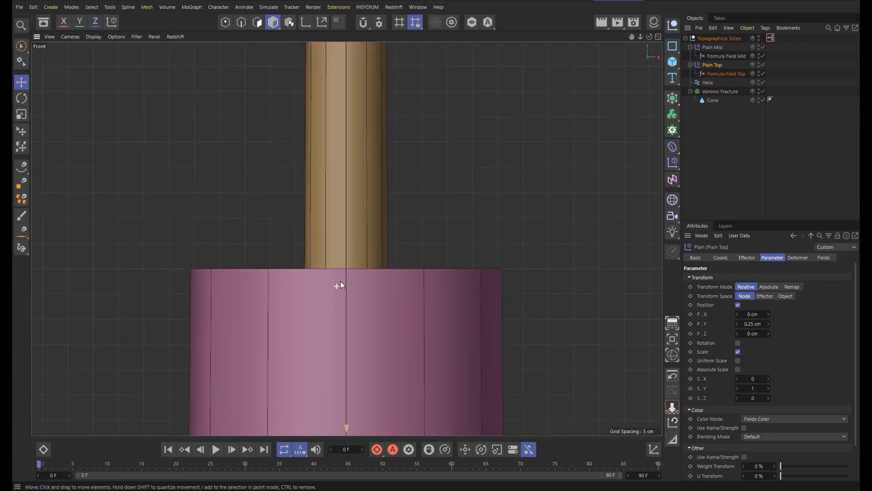
{"action": "scroll", "coordinate": [341, 282], "scroll_direction": "down", "scroll_amount": 5}
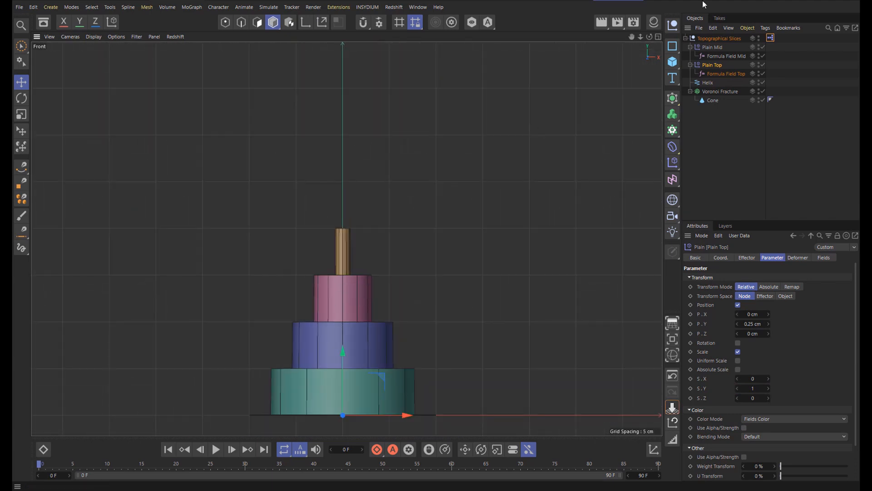
Step: In the XPresso graph, duplicate the lower Math:Divide node, set its Input [2] to 4, and feed its first input from Orig Slice Thickness
{"action": "double_click", "coordinate": [771, 38]}
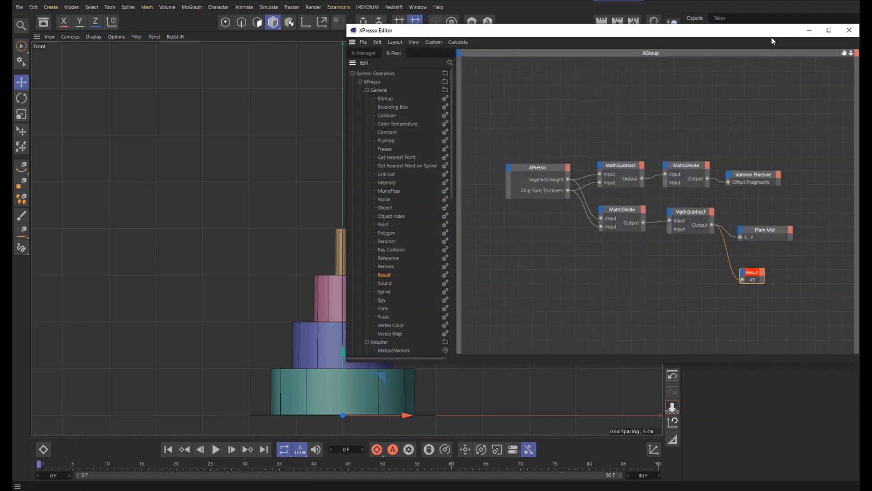
{"action": "left_click_drag", "start_coordinate": [644, 35], "coordinate": [527, 43]}
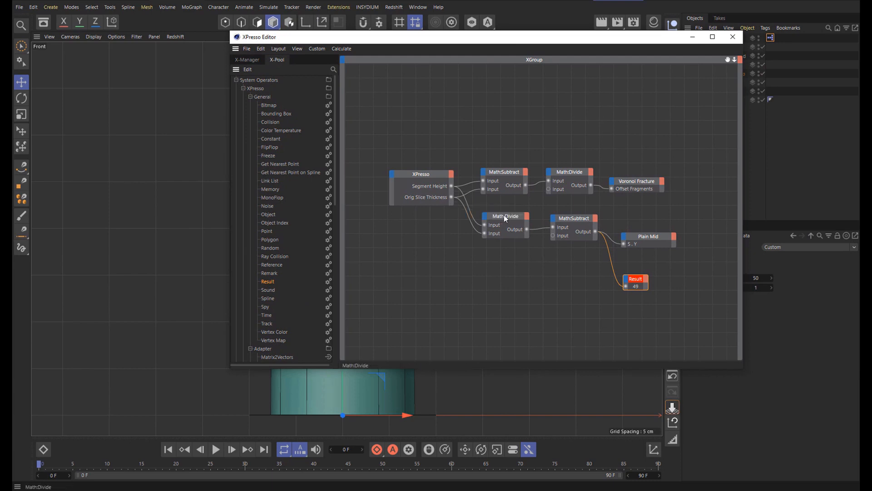
{"action": "left_click_drag", "start_coordinate": [505, 217], "coordinate": [503, 273]}
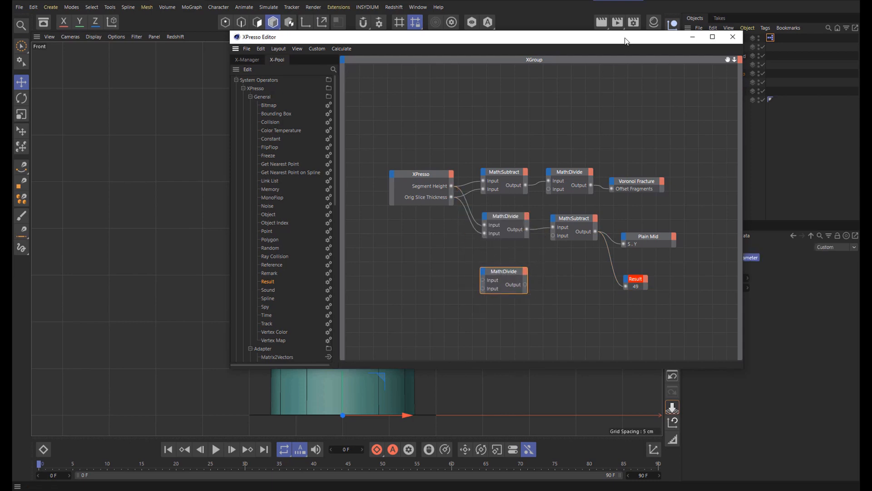
{"action": "left_click_drag", "start_coordinate": [601, 39], "coordinate": [500, 42]}
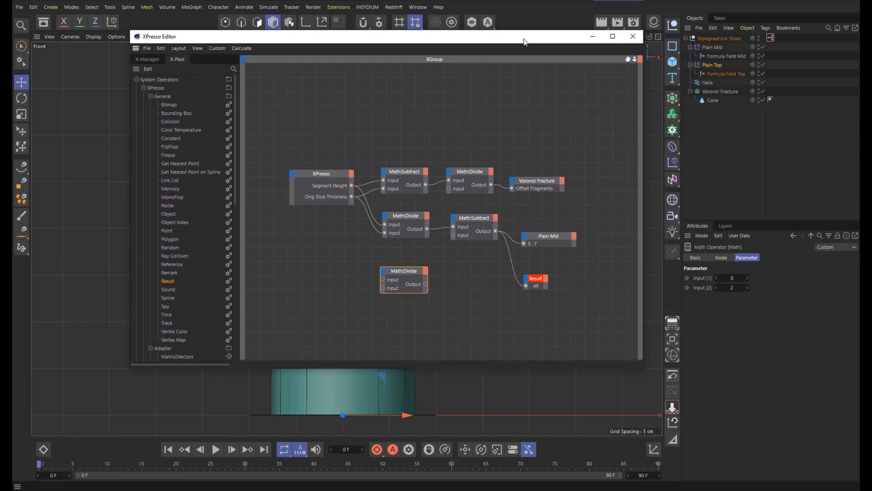
{"action": "left_click", "coordinate": [736, 287]}
{"action": "type", "text": "4"}
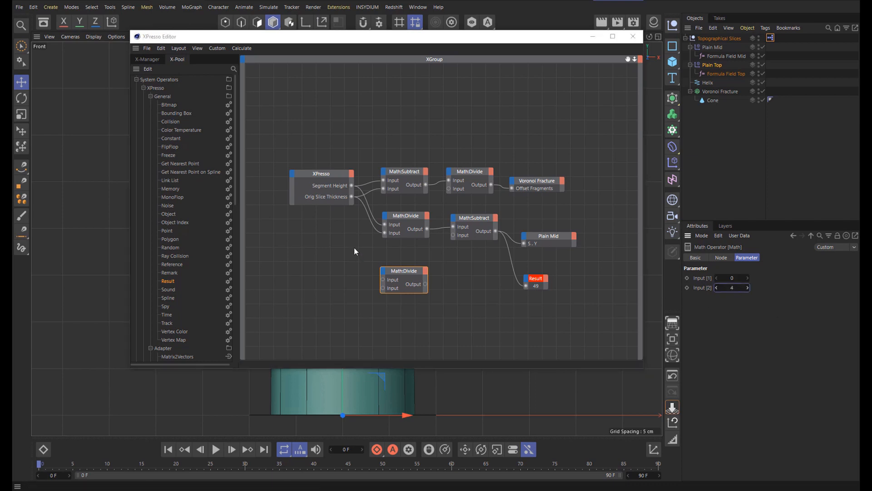
{"action": "left_click_drag", "start_coordinate": [353, 199], "coordinate": [363, 235]}
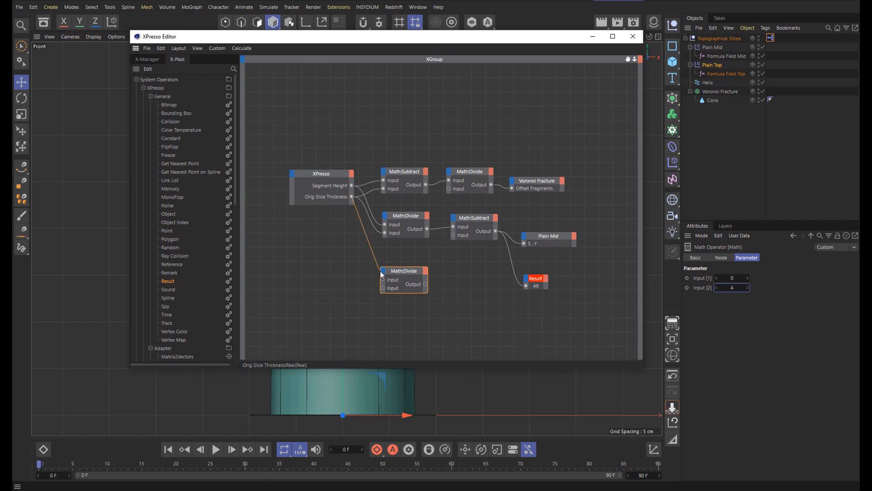
{"action": "left_click_drag", "start_coordinate": [380, 271], "coordinate": [382, 280]}
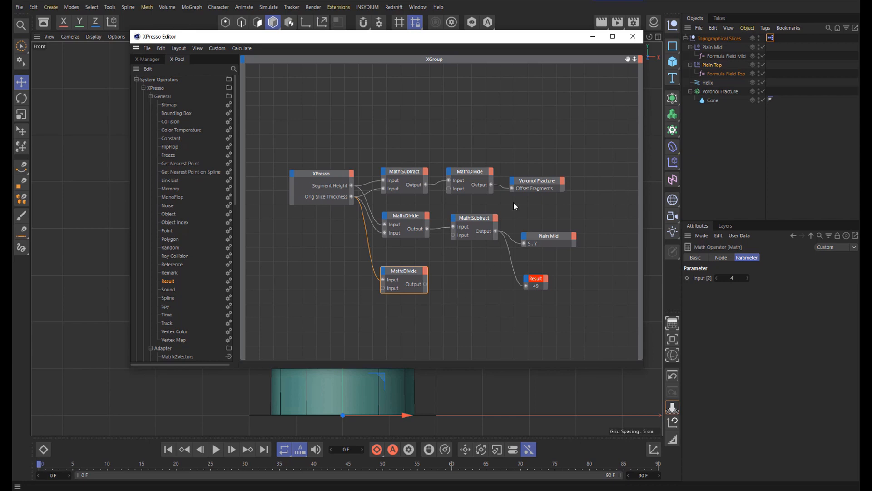
Step: Add the Plain Top effector to the graph with a P.Y input port and connect the new Divide node's output to it
{"action": "left_click_drag", "start_coordinate": [607, 172], "coordinate": [482, 280]}
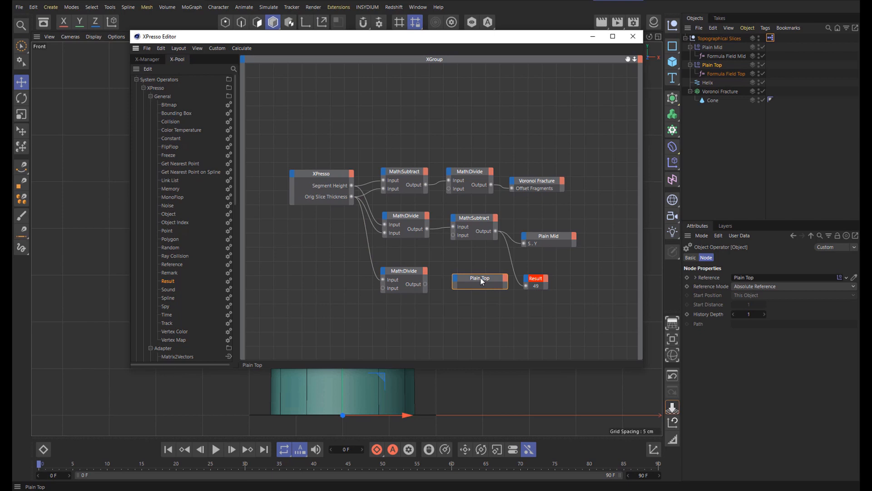
{"action": "left_click", "coordinate": [456, 278]}
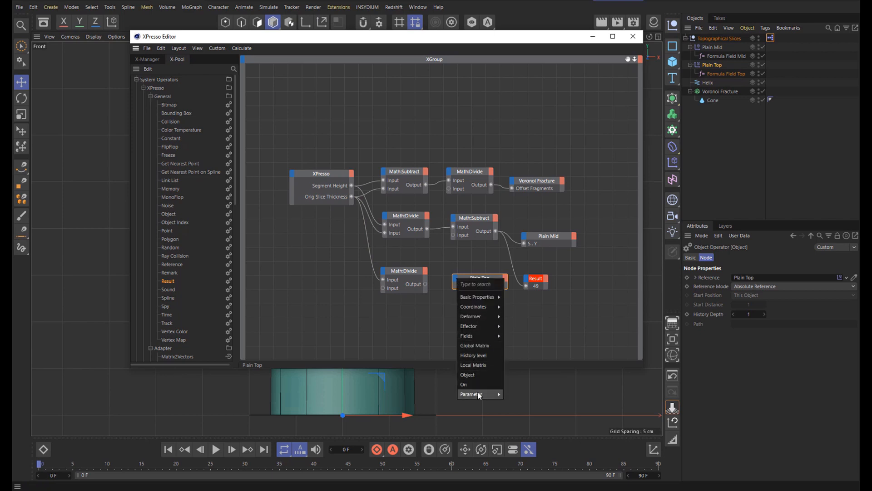
{"action": "mouse_move", "coordinate": [473, 393]}
{"action": "mouse_move", "coordinate": [518, 414]}
{"action": "mouse_move", "coordinate": [558, 417]}
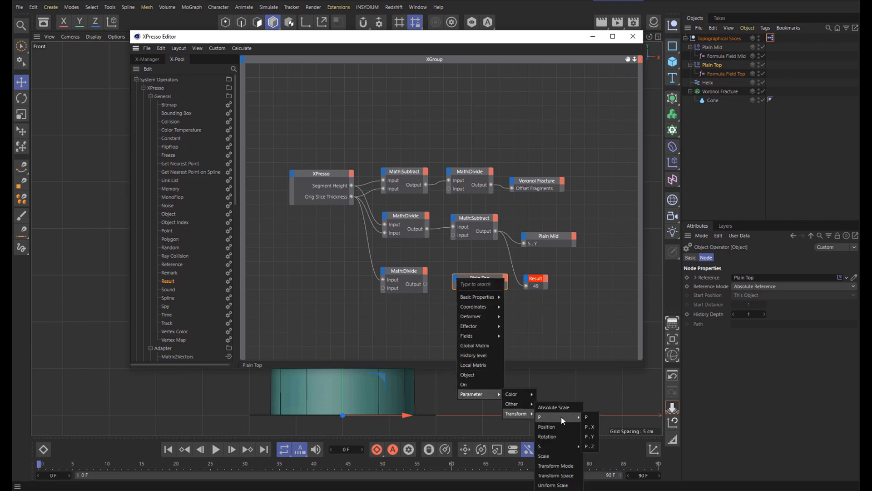
{"action": "left_click", "coordinate": [590, 436]}
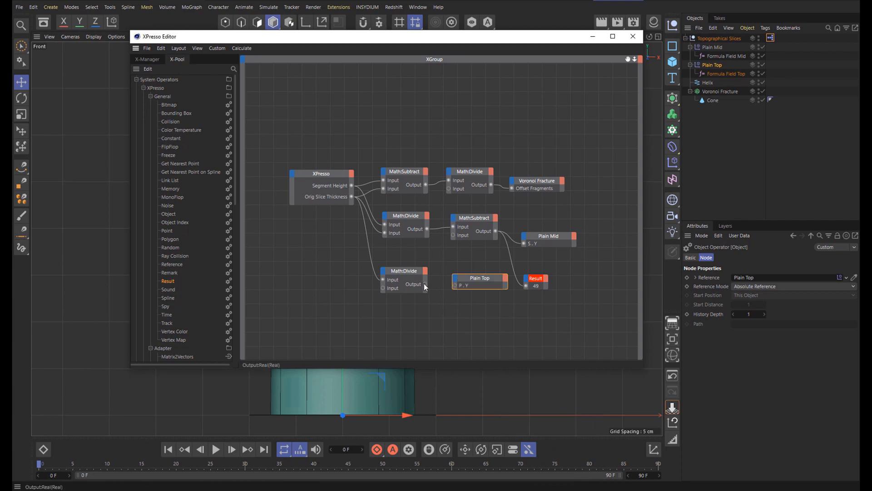
{"action": "left_click_drag", "start_coordinate": [454, 284], "coordinate": [455, 285]}
Step: Rearrange the Result and Plain Top nodes so they no longer crowd each other, and close the XPresso Editor
{"action": "left_click_drag", "start_coordinate": [534, 279], "coordinate": [519, 258]}
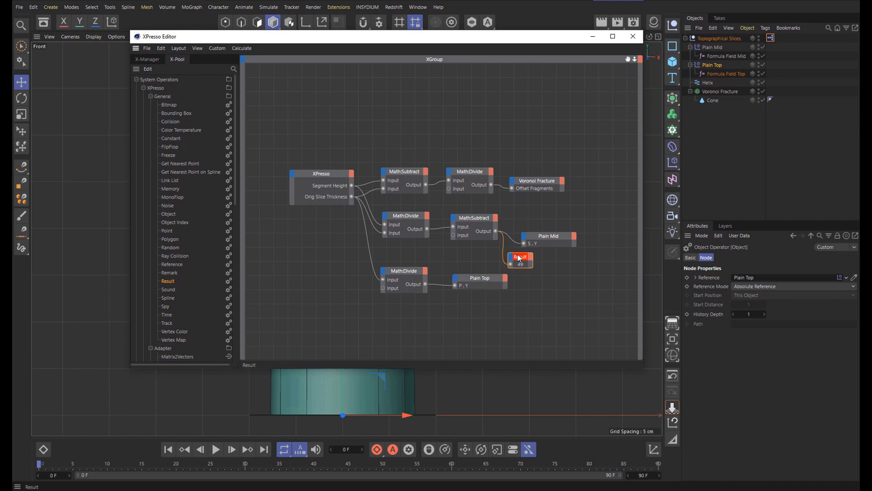
{"action": "left_click", "coordinate": [469, 279]}
{"action": "left_click_drag", "start_coordinate": [469, 278], "coordinate": [545, 281]}
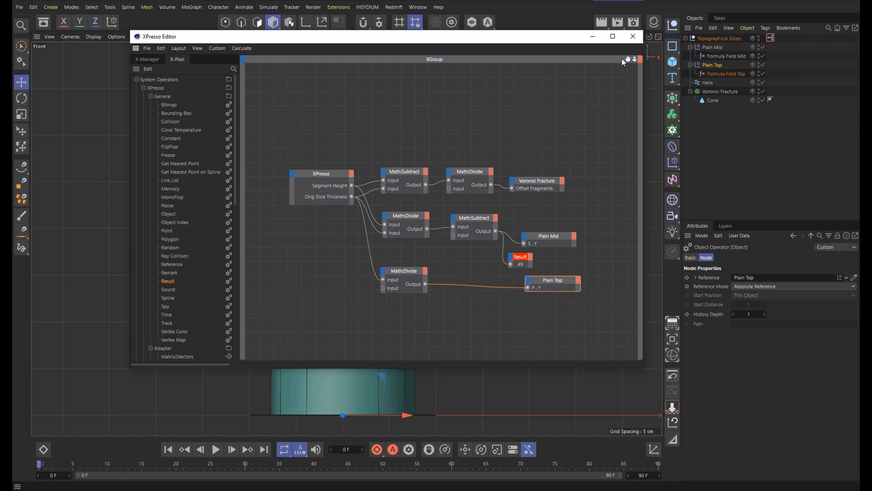
{"action": "left_click", "coordinate": [636, 39]}
Step: Frame the whole cone in the front view and set the XPresso tag's Orig Slice Thickness to 2
{"action": "left_click", "coordinate": [771, 38]}
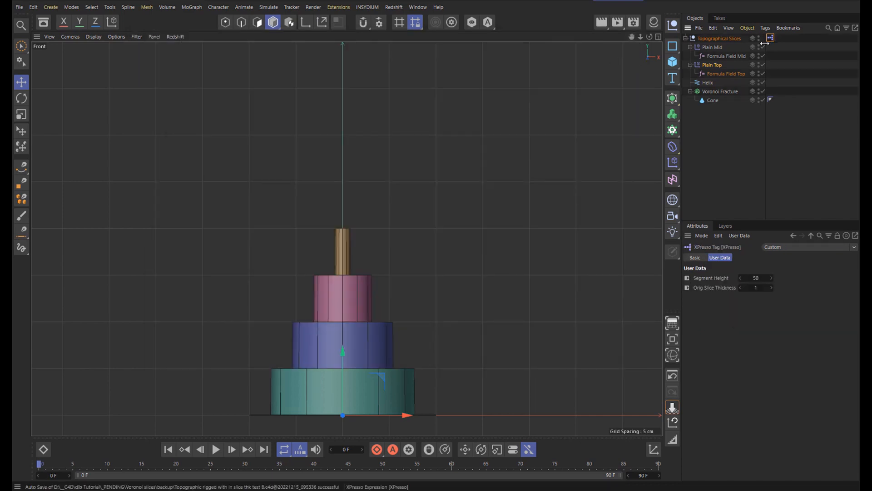
{"action": "scroll", "coordinate": [363, 280], "scroll_direction": "up", "scroll_amount": 5}
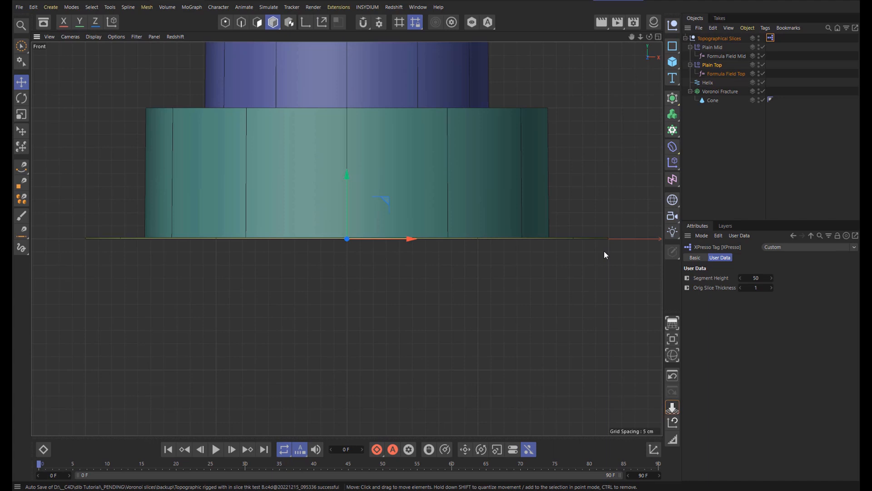
{"action": "left_click", "coordinate": [713, 100]}
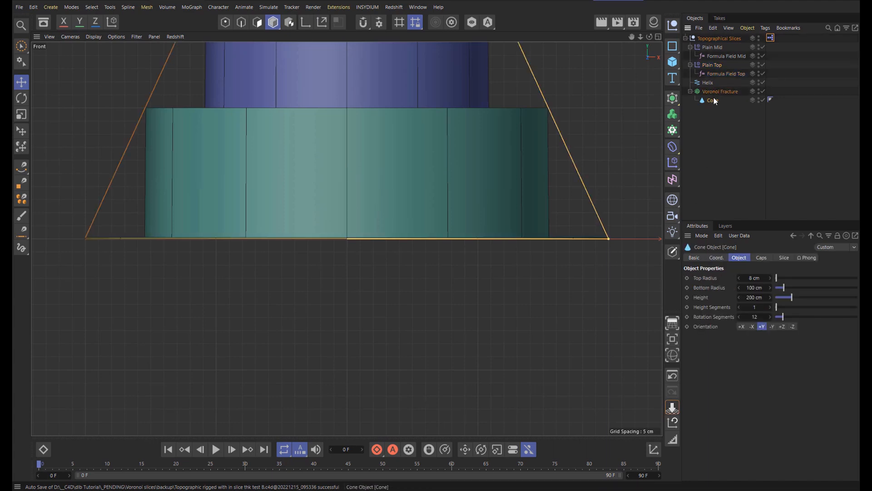
{"action": "key", "text": "o"}
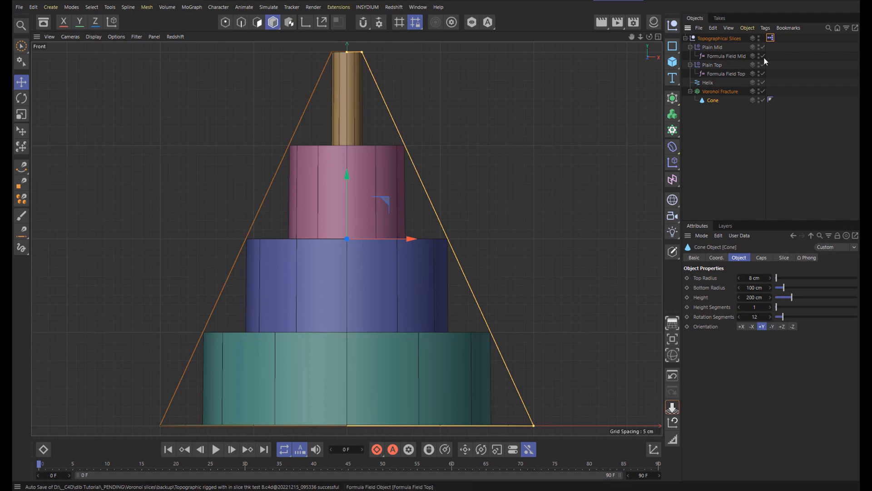
{"action": "left_click", "coordinate": [769, 39]}
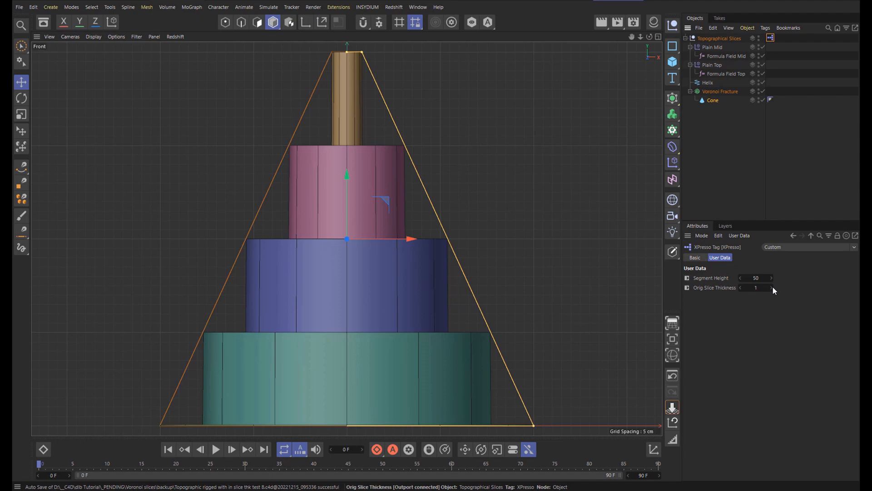
{"action": "left_click_drag", "start_coordinate": [773, 287], "coordinate": [741, 289]}
Step: Examine the thin base slice at the cone's lower edge and the Plain Mid effector's position and scale parameters
{"action": "scroll", "coordinate": [570, 238], "scroll_direction": "down", "scroll_amount": 5}
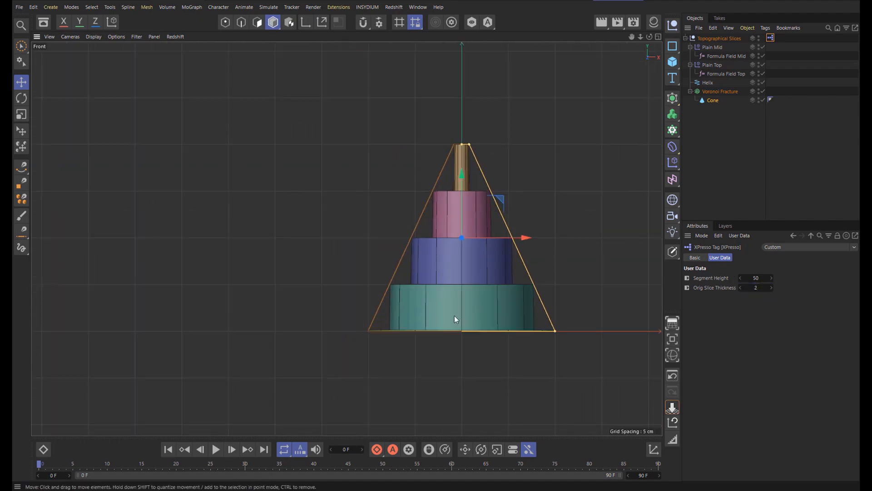
{"action": "scroll", "coordinate": [382, 337], "scroll_direction": "up", "scroll_amount": 6}
{"action": "right_click", "coordinate": [385, 330]}
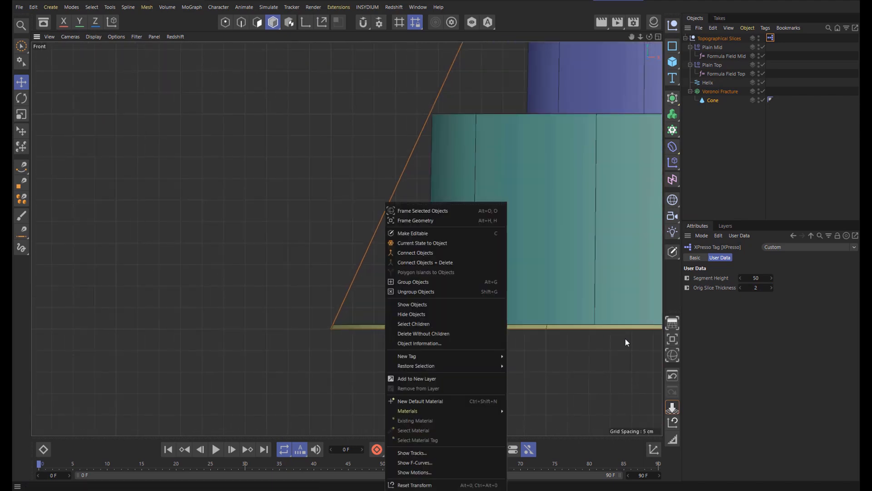
{"action": "left_click", "coordinate": [537, 340]}
{"action": "scroll", "coordinate": [473, 337], "scroll_direction": "up", "scroll_amount": 5}
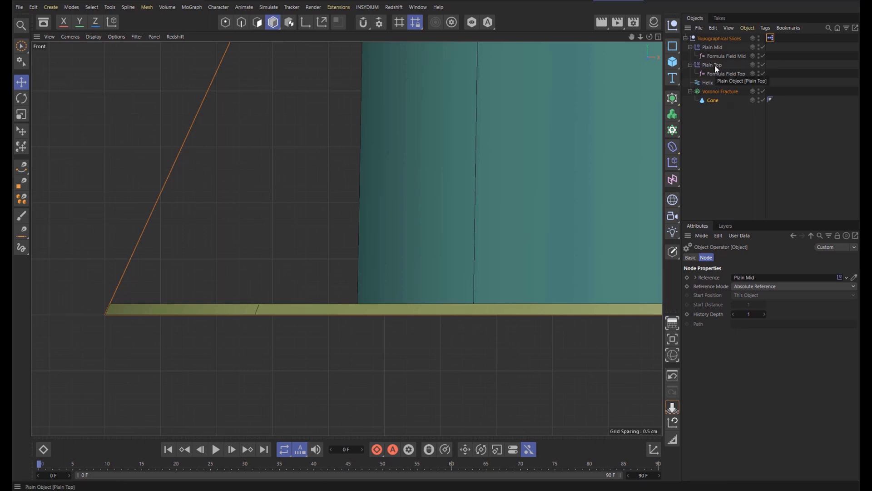
{"action": "left_click", "coordinate": [713, 48]}
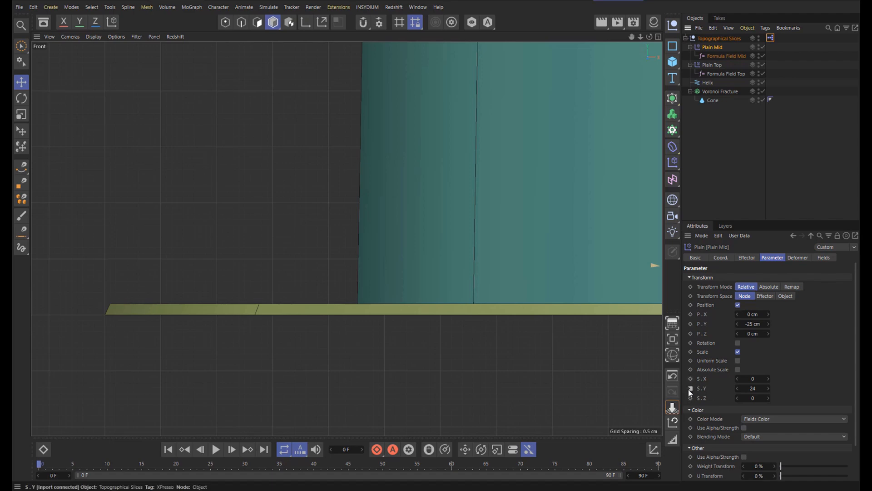
{"action": "left_click", "coordinate": [752, 323]}
Step: In the XPresso graph, duplicate the upper Math:Divide node, set its Input [2] to -2, and connect Segment Height to its first input
{"action": "double_click", "coordinate": [771, 38]}
{"action": "left_click_drag", "start_coordinate": [689, 30], "coordinate": [376, 63]}
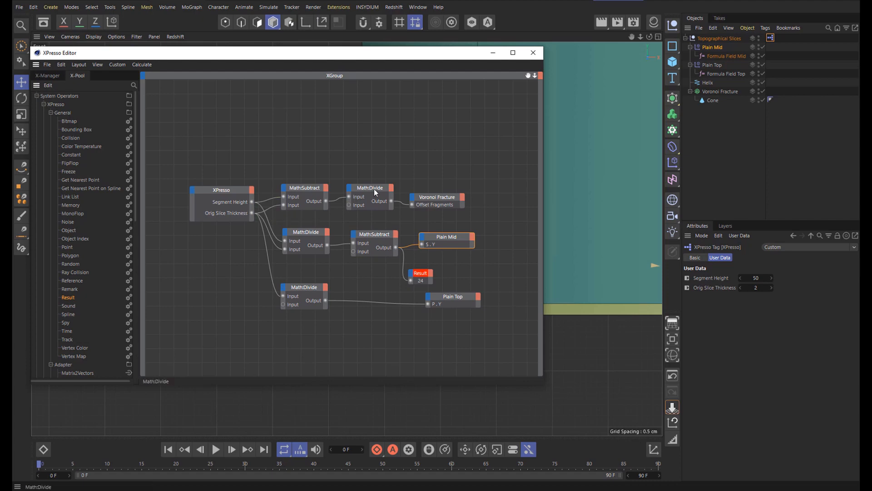
{"action": "left_click_drag", "start_coordinate": [374, 189], "coordinate": [369, 131], "text": "ctrl"}
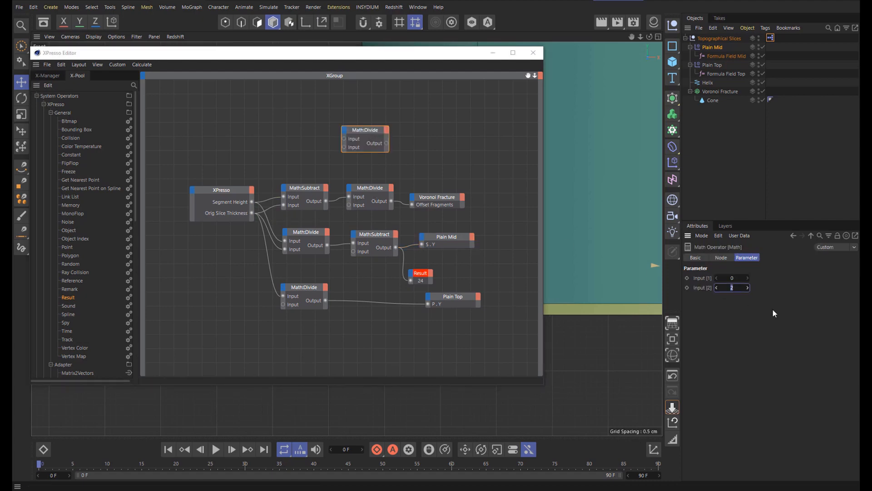
{"action": "type", "text": "-"}
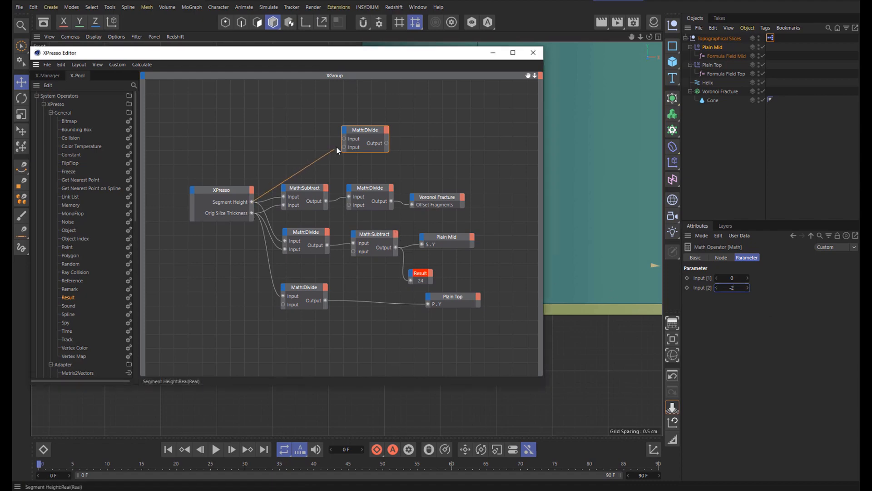
{"action": "left_click_drag", "start_coordinate": [336, 146], "coordinate": [344, 137]}
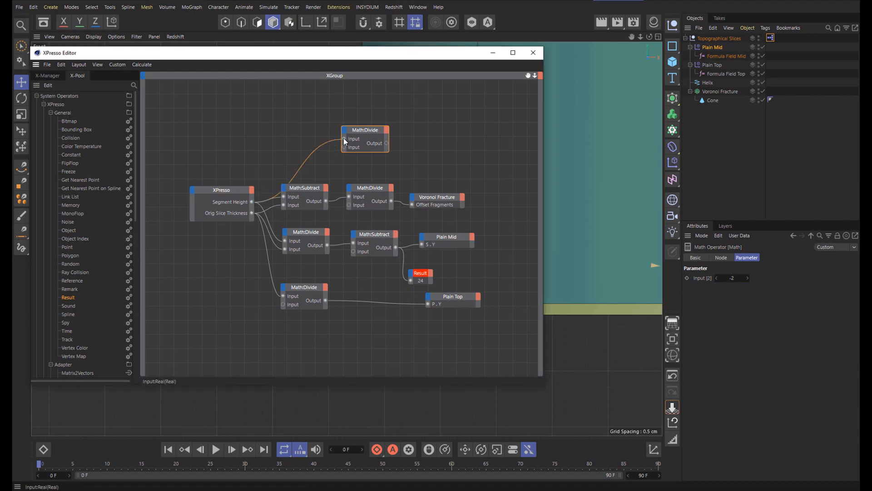
Step: Move the Voronoi Fracture and Plain Mid nodes farther from the math nodes and add a P.Y input port to Plain Mid
{"action": "left_click", "coordinate": [438, 201]}
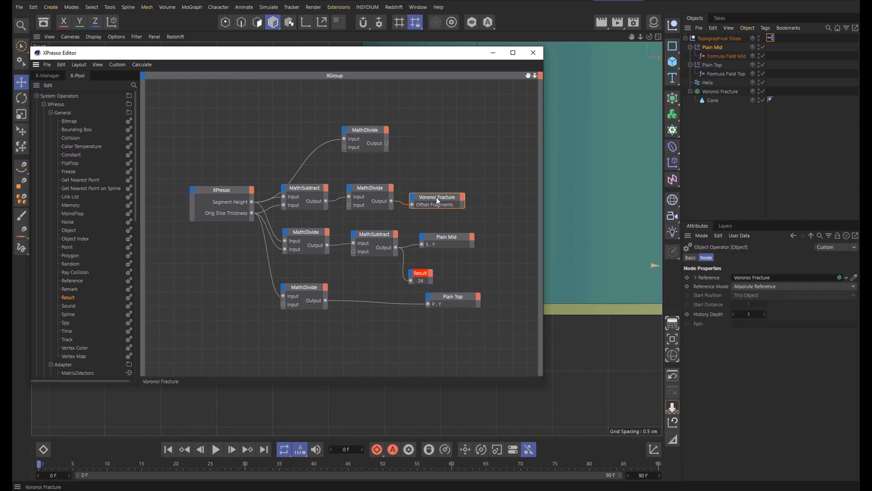
{"action": "left_click_drag", "start_coordinate": [437, 200], "coordinate": [511, 178]}
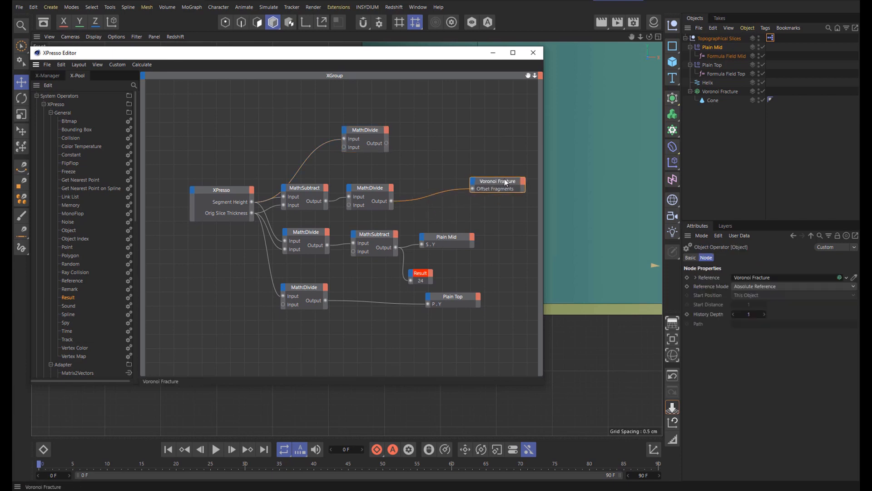
{"action": "left_click_drag", "start_coordinate": [447, 239], "coordinate": [473, 232]}
{"action": "left_click", "coordinate": [448, 230]}
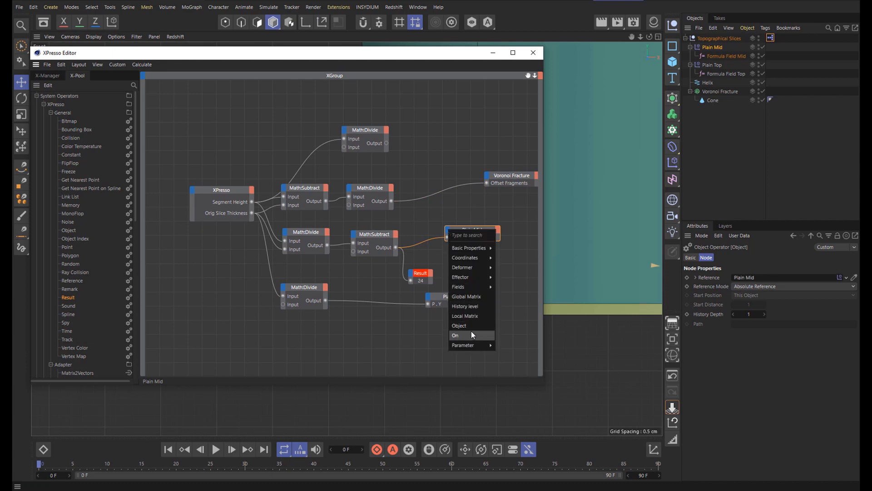
{"action": "mouse_move", "coordinate": [470, 345]}
{"action": "mouse_move", "coordinate": [510, 364]}
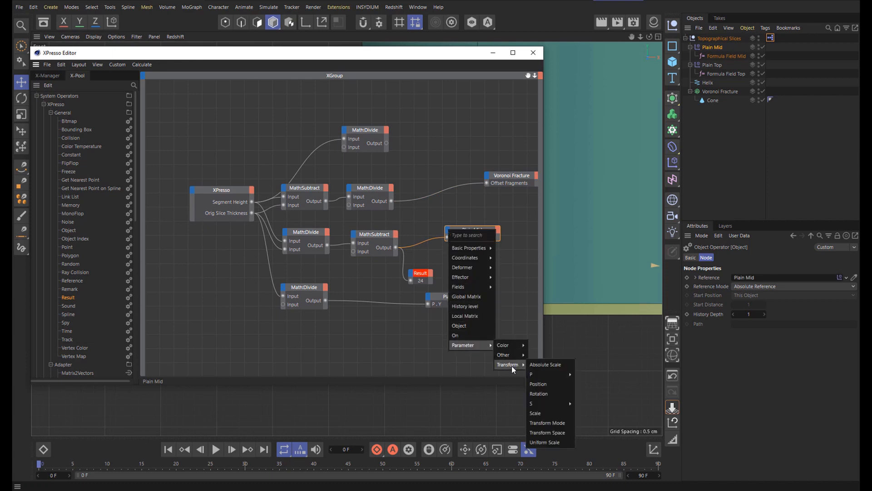
{"action": "mouse_move", "coordinate": [552, 374]}
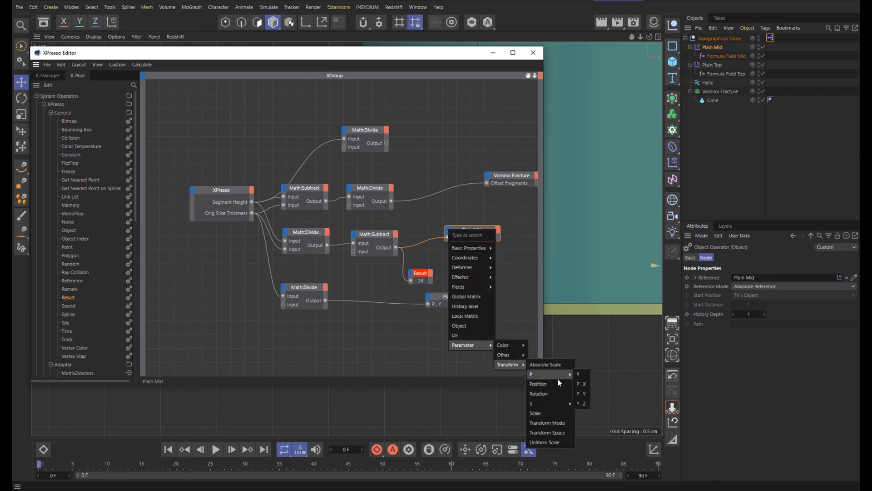
{"action": "left_click", "coordinate": [581, 384]}
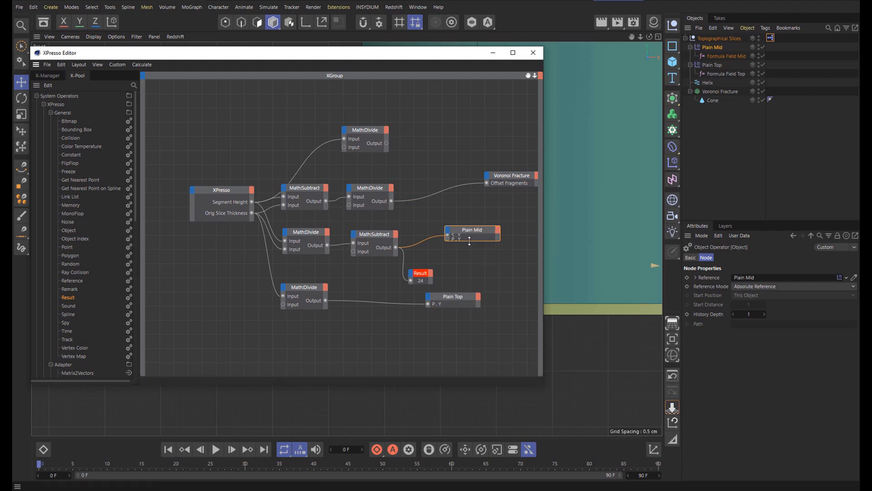
Step: Expand the Plain Mid node to expose its ports and connect the upper Math:Divide output to its P.Y input
{"action": "mouse_move", "coordinate": [468, 240]}
{"action": "left_mouse_down"}
{"action": "mouse_move", "coordinate": [464, 251]}
{"action": "mouse_move", "coordinate": [454, 237]}
{"action": "left_mouse_up"}
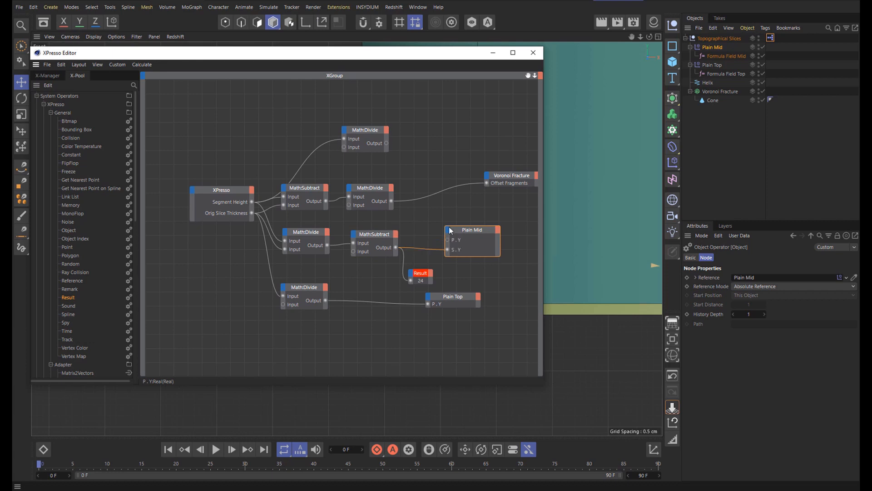
{"action": "left_click_drag", "start_coordinate": [386, 144], "coordinate": [447, 240]}
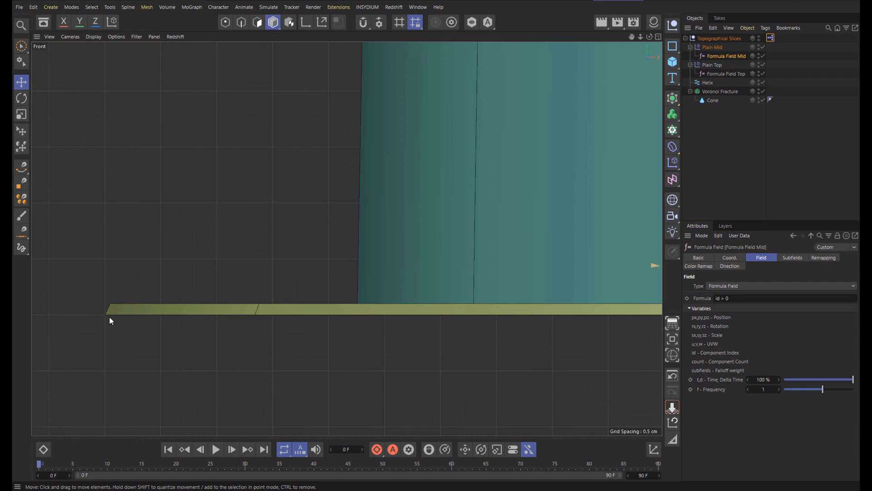
{"action": "double_click", "coordinate": [770, 38]}
{"action": "left_click_drag", "start_coordinate": [739, 35], "coordinate": [424, 41]}
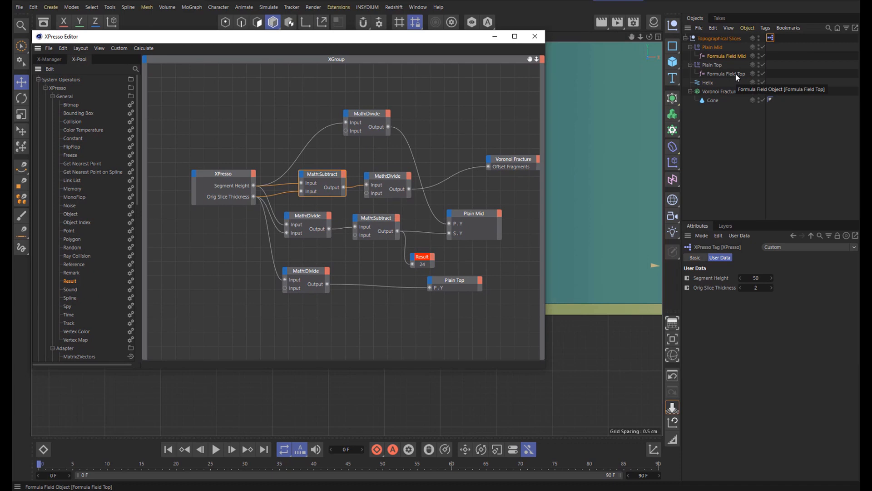
{"action": "left_click", "coordinate": [535, 36]}
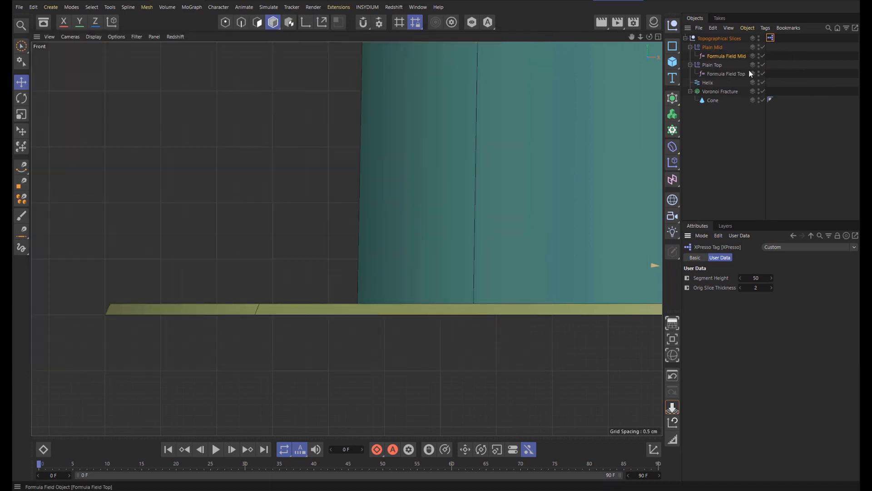
Step: Duplicate the Plain Top effector together with its formula field and add the copy to the Voronoi Fracture's effectors
{"action": "left_click", "coordinate": [713, 65]}
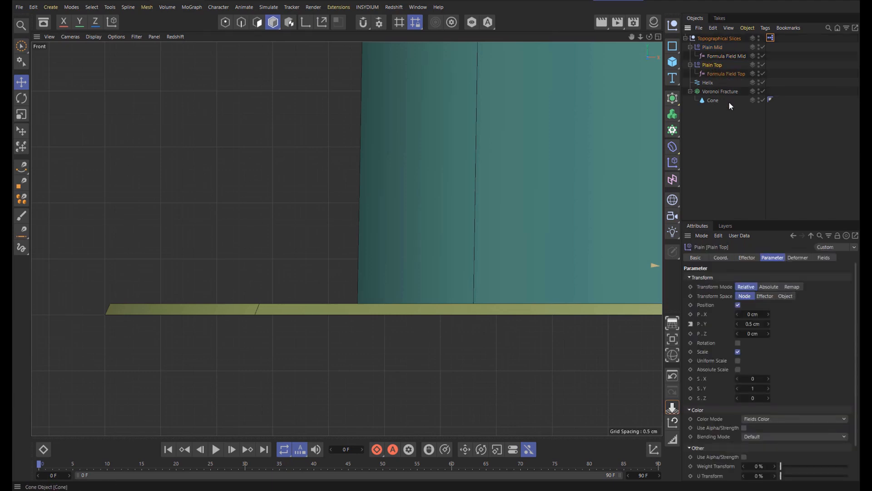
{"action": "left_click_drag", "start_coordinate": [713, 66], "coordinate": [712, 78], "text": "ctrl"}
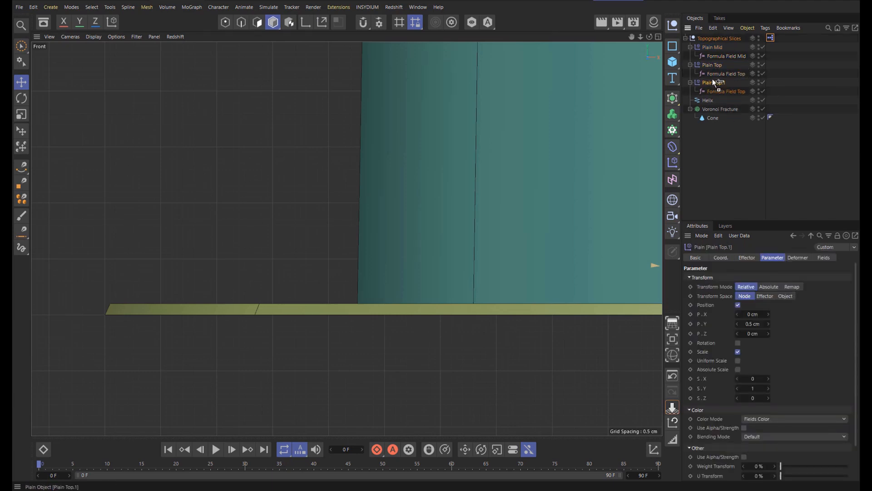
{"action": "left_click", "coordinate": [720, 111]}
{"action": "left_click_drag", "start_coordinate": [712, 82], "coordinate": [734, 307]}
{"action": "left_click", "coordinate": [726, 110]}
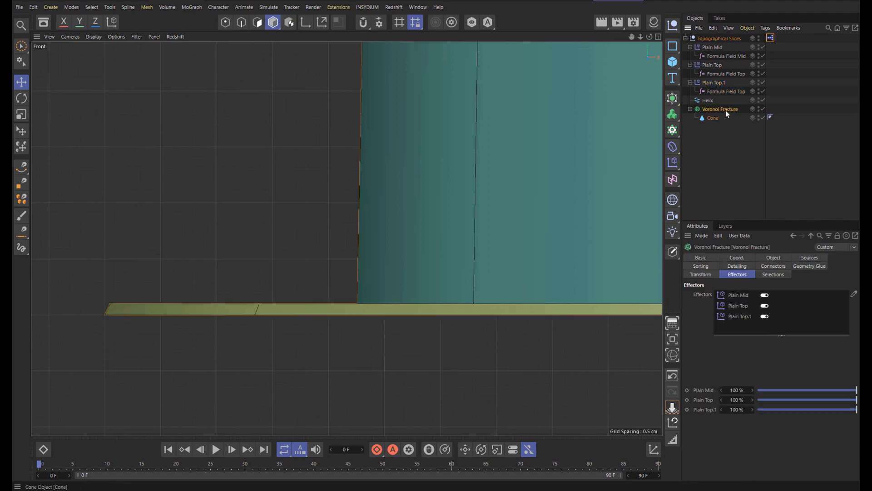
Step: Rename the duplicated effector Plain Bot and its field Formula Field Bot
{"action": "double_click", "coordinate": [716, 82]}
{"action": "left_click_drag", "start_coordinate": [717, 83], "coordinate": [752, 82]}
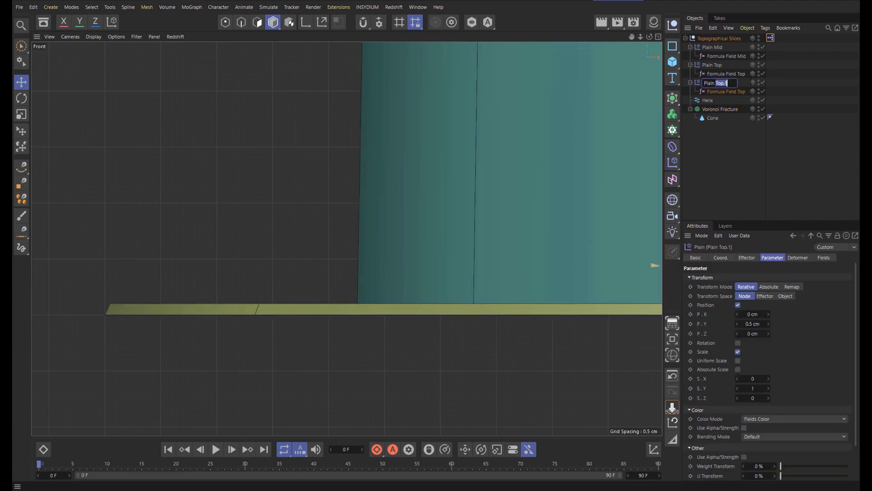
{"action": "type", "text": "Bot"}
{"action": "key", "text": "Return"}
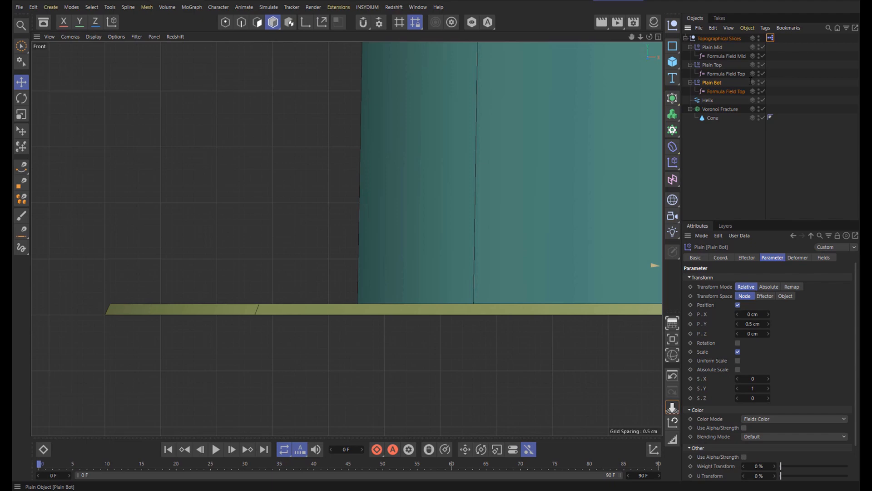
{"action": "double_click", "coordinate": [737, 91]}
{"action": "left_click", "coordinate": [738, 92]}
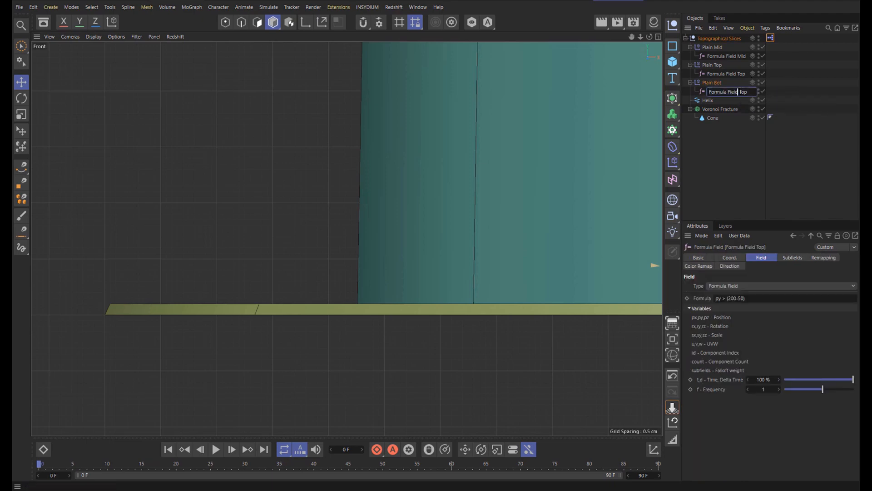
{"action": "key", "text": "shift+End"}
{"action": "type", "text": "Bot"}
{"action": "key", "text": "Return"}
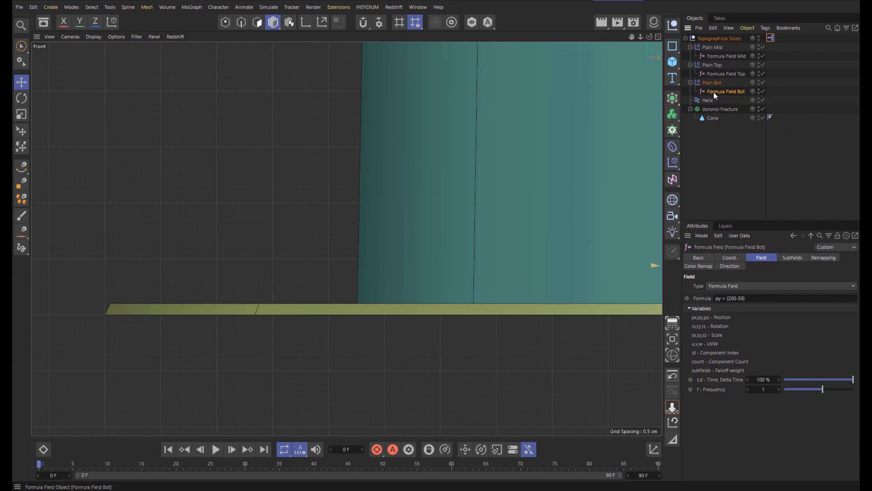
Step: Set the formula of Formula Field Bot to py < 1
{"action": "left_click", "coordinate": [748, 300]}
{"action": "type", "text": "p"}
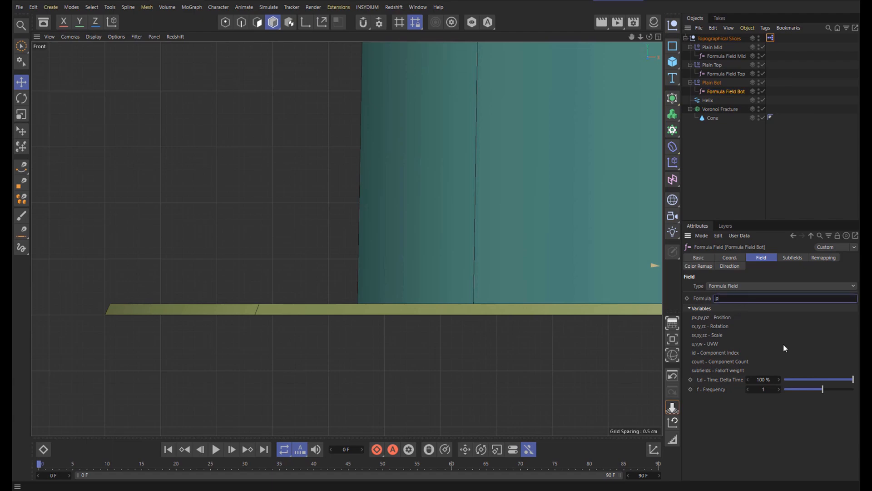
{"action": "type", "text": "y < 1"}
{"action": "key", "text": "Return"}
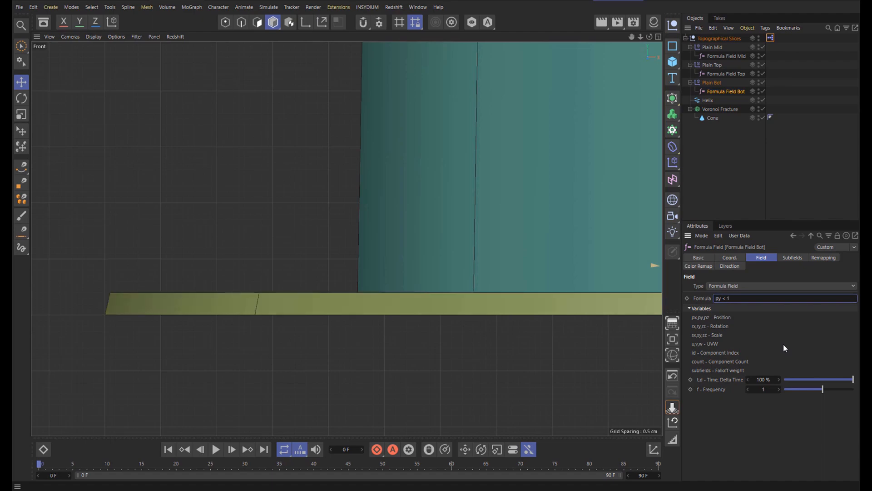
Step: Disable Scale on the Plain Bot effector and set its P.Y position to -1 cm
{"action": "left_click", "coordinate": [712, 83]}
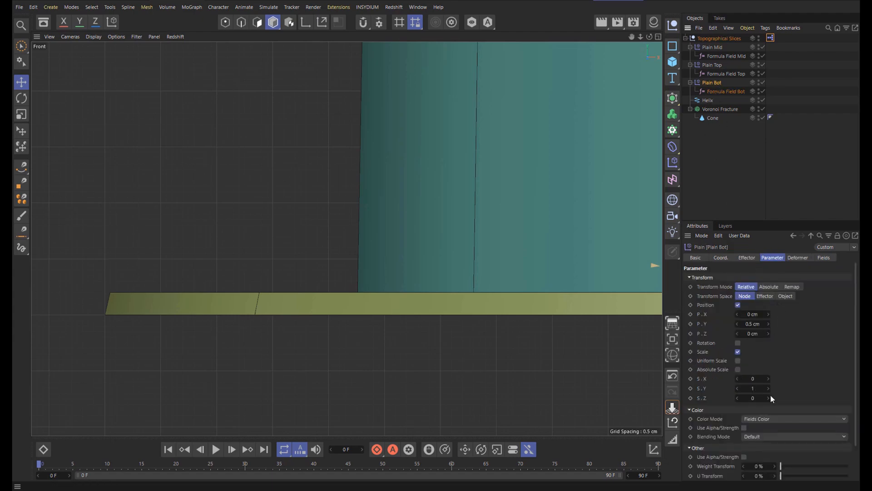
{"action": "left_click", "coordinate": [737, 352]}
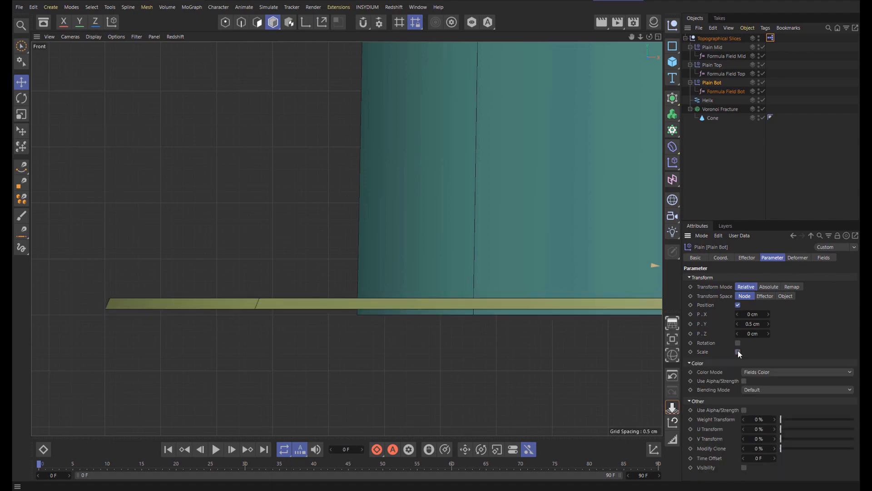
{"action": "left_click", "coordinate": [752, 323]}
{"action": "key", "text": "BackSpace"}
{"action": "type", "text": "-0"}
{"action": "type", "text": "."}
{"action": "type", "text": "1"}
{"action": "key", "text": "Return"}
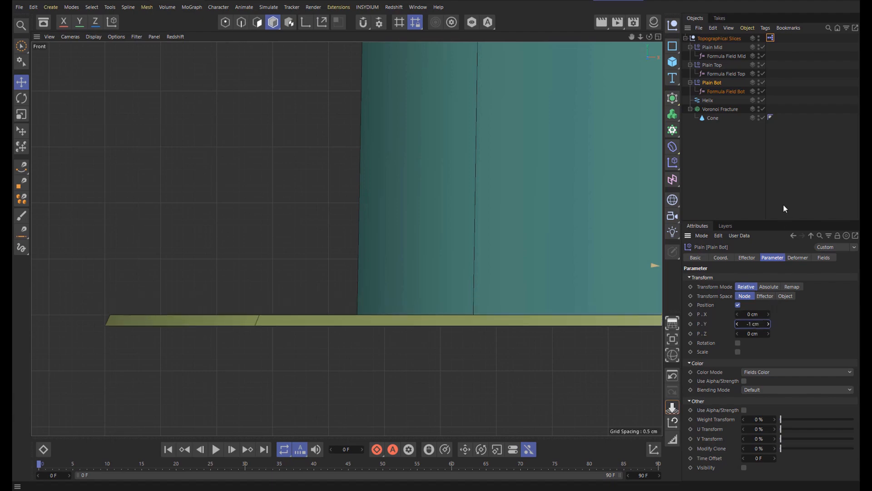
Step: Set the XPresso tag's Orig Slice Thickness to 1
{"action": "left_click", "coordinate": [770, 38]}
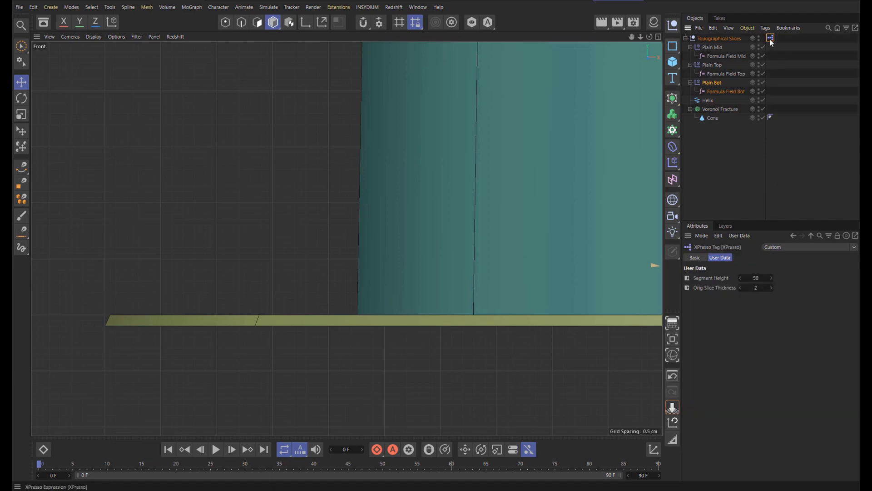
{"action": "left_click", "coordinate": [757, 287]}
{"action": "type", "text": "1"}
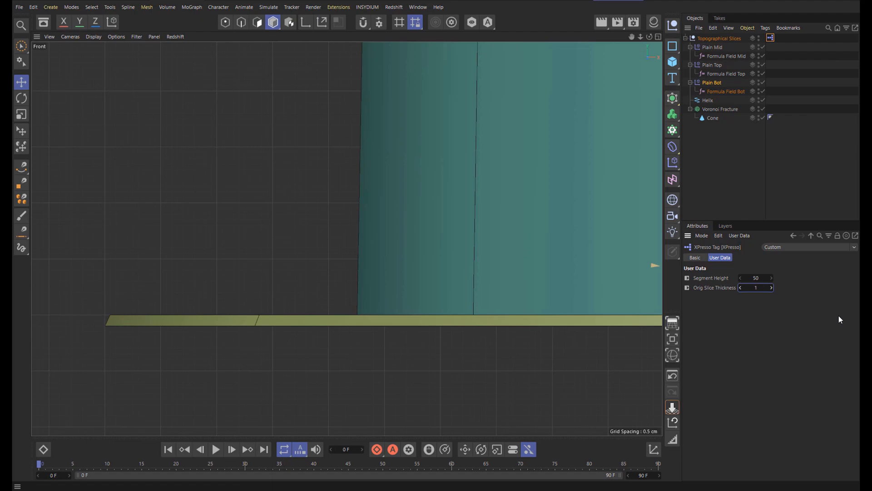
{"action": "key", "text": "Return"}
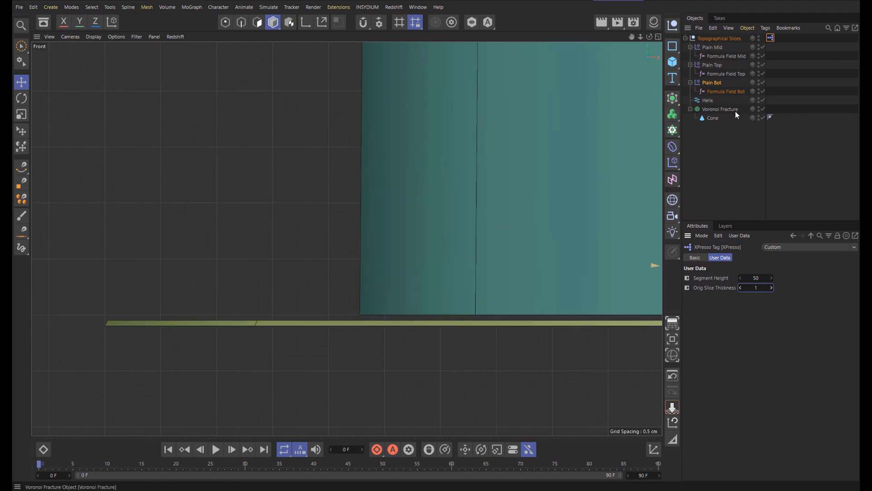
Step: Set the Plain Bot effector's P.Y position to -0.5 cm
{"action": "left_click", "coordinate": [717, 91]}
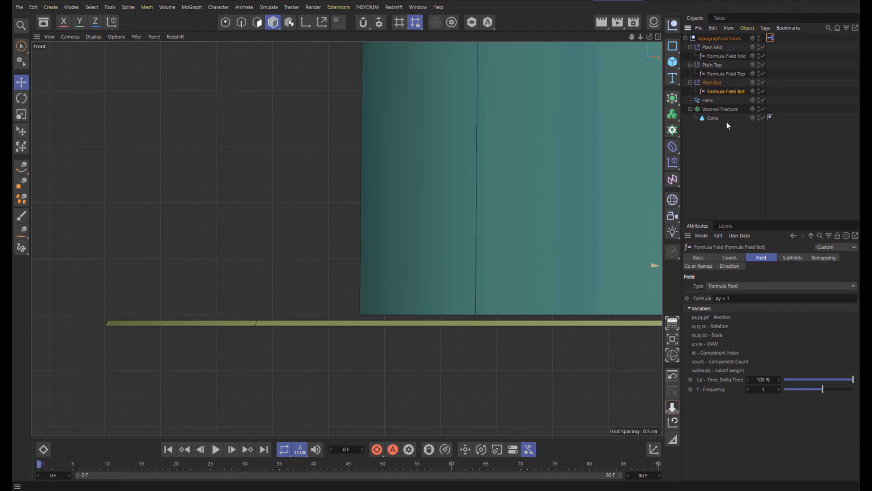
{"action": "left_click", "coordinate": [712, 83]}
{"action": "left_click", "coordinate": [753, 324]}
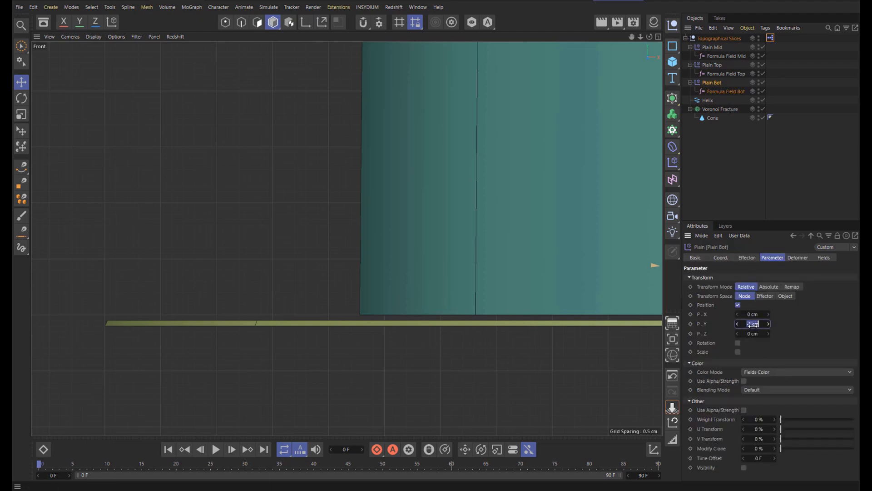
{"action": "key", "text": "BackSpace"}
{"action": "type", "text": "-0.5"}
{"action": "key", "text": "Return"}
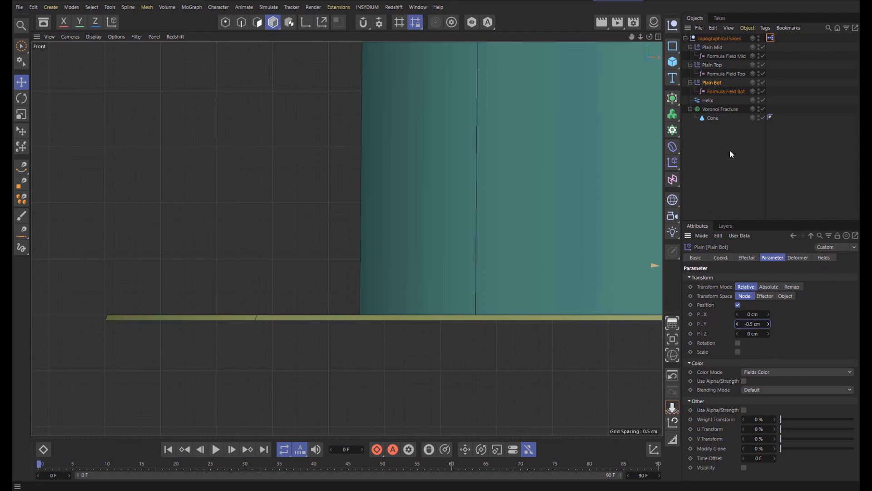
Step: In the XPresso graph, duplicate the Math:Divide node that feeds Plain Top and set the copy's Input [2] to -2
{"action": "double_click", "coordinate": [770, 38]}
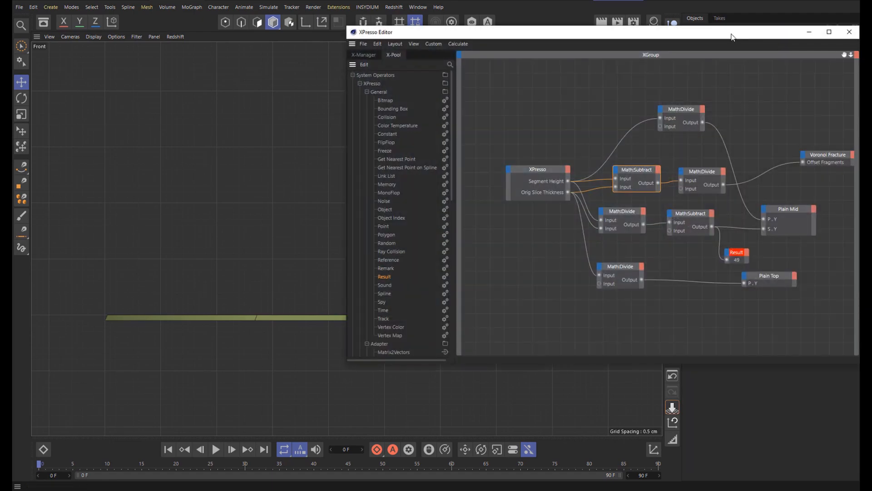
{"action": "left_click_drag", "start_coordinate": [733, 35], "coordinate": [497, 29]}
{"action": "left_click", "coordinate": [377, 266]}
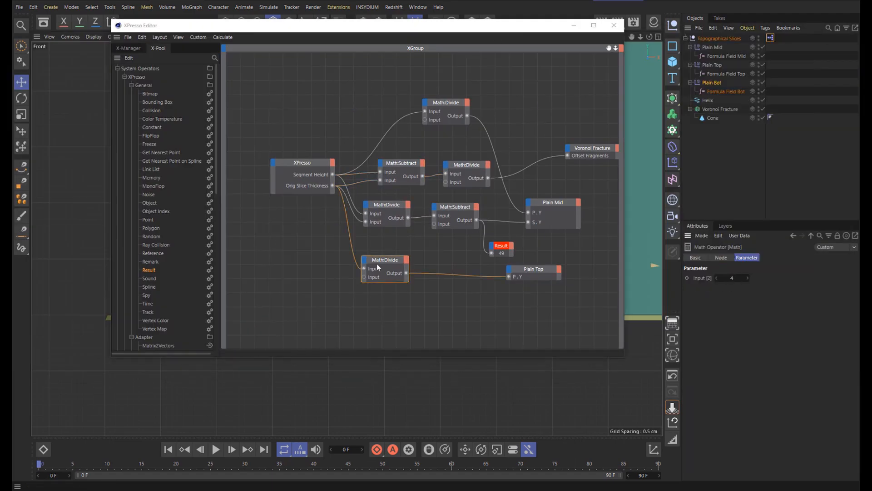
{"action": "left_click_drag", "start_coordinate": [386, 259], "coordinate": [412, 289], "text": "ctrl"}
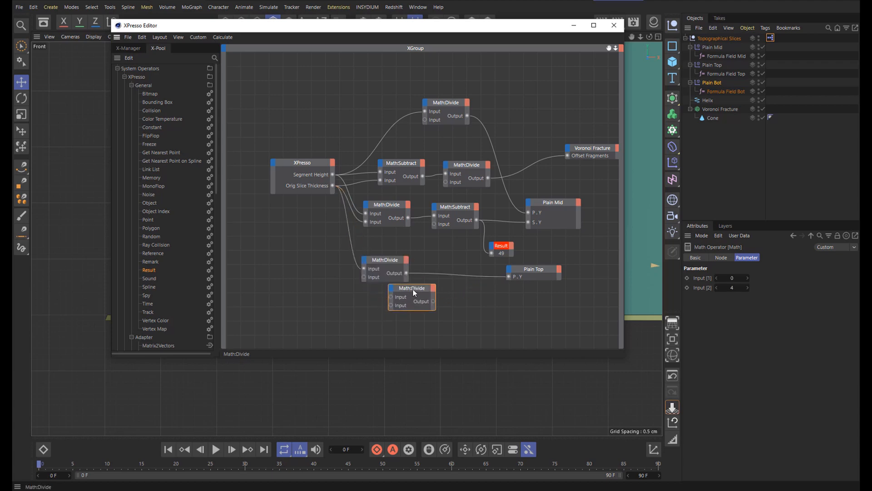
{"action": "left_click", "coordinate": [732, 288]}
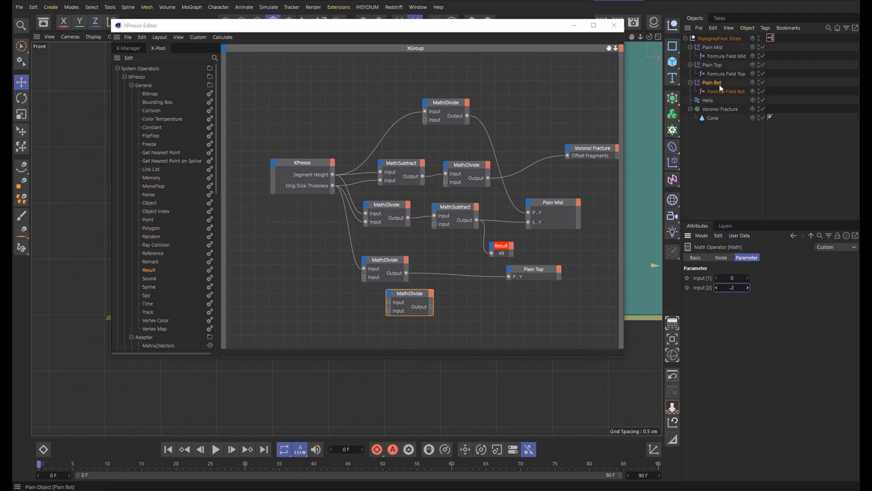
Step: Add the Plain Bot effector to the XPresso graph below Plain Top and give it a P.Y input port
{"action": "left_click_drag", "start_coordinate": [717, 83], "coordinate": [534, 304]}
{"action": "left_click", "coordinate": [508, 301]}
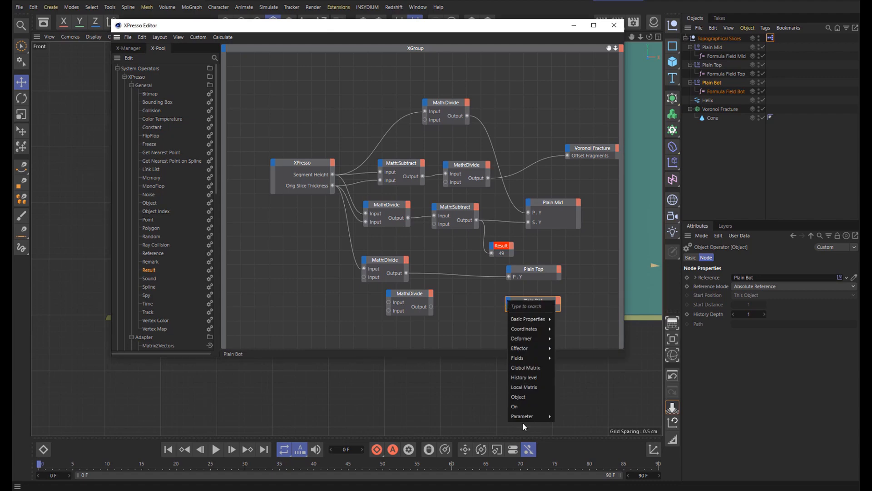
{"action": "mouse_move", "coordinate": [525, 416]}
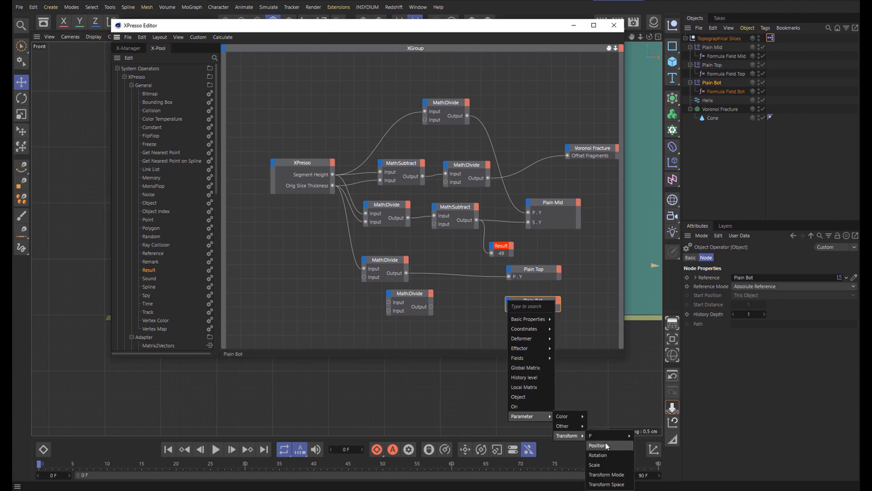
{"action": "mouse_move", "coordinate": [606, 437]}
{"action": "left_click", "coordinate": [641, 455]}
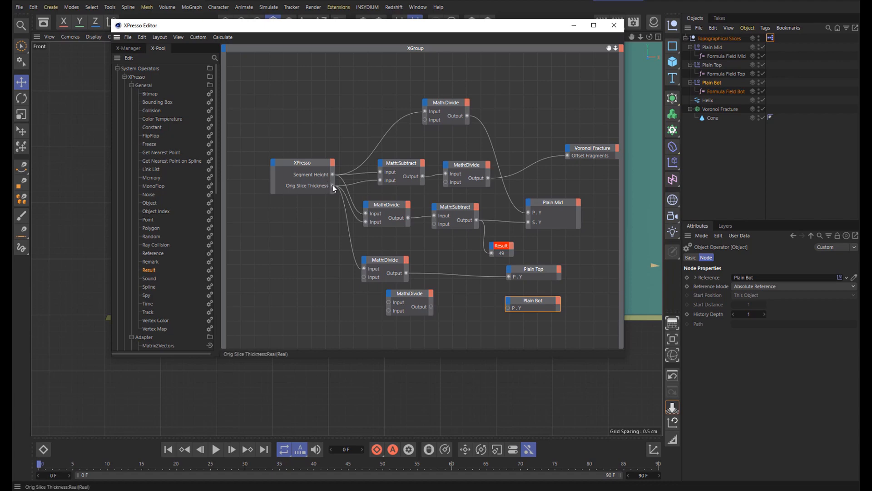
Step: Wire Orig Slice Thickness through the new Math:Divide node into Plain Bot's P.Y, and space out the neighbouring Math:Divide nodes
{"action": "left_click_drag", "start_coordinate": [332, 185], "coordinate": [390, 305]}
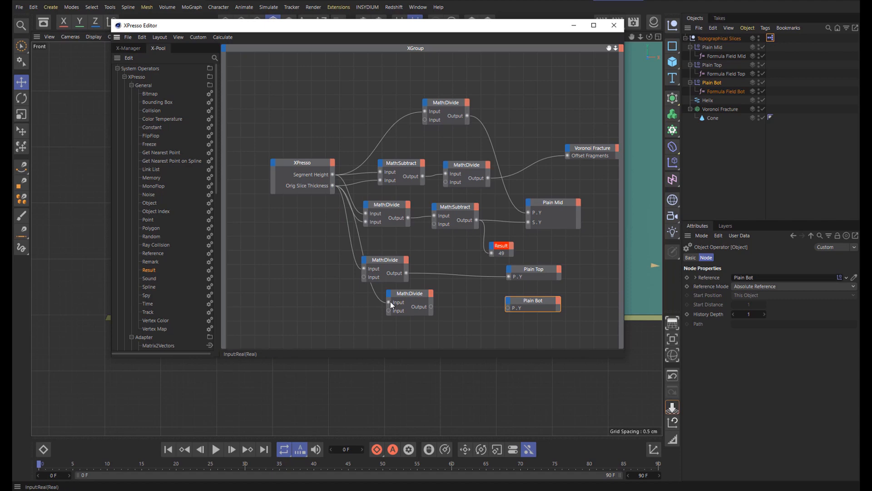
{"action": "left_click_drag", "start_coordinate": [386, 259], "coordinate": [417, 253]}
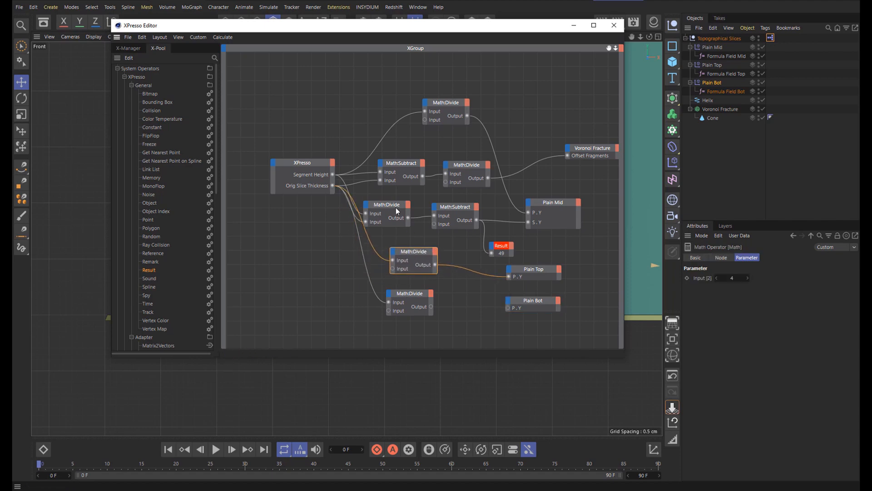
{"action": "left_click_drag", "start_coordinate": [384, 204], "coordinate": [399, 203]}
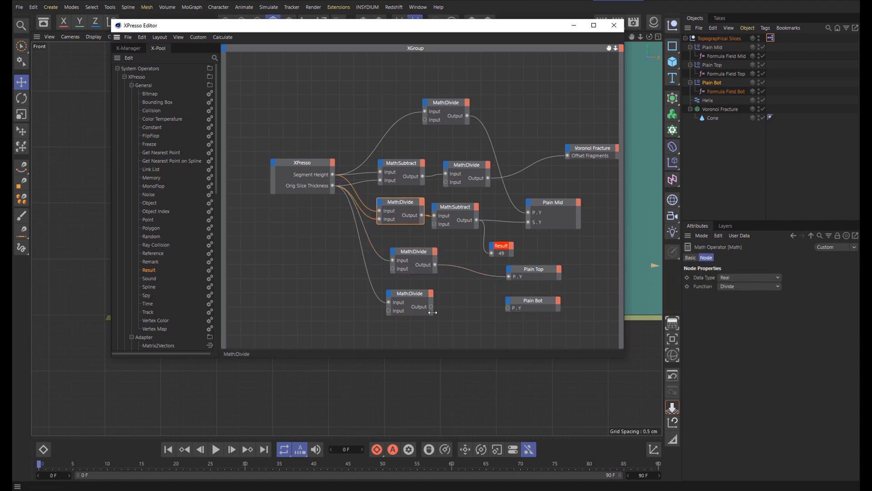
{"action": "left_click_drag", "start_coordinate": [431, 306], "coordinate": [509, 308]}
{"action": "left_click_drag", "start_coordinate": [483, 269], "coordinate": [492, 254]}
{"action": "left_click", "coordinate": [614, 26]}
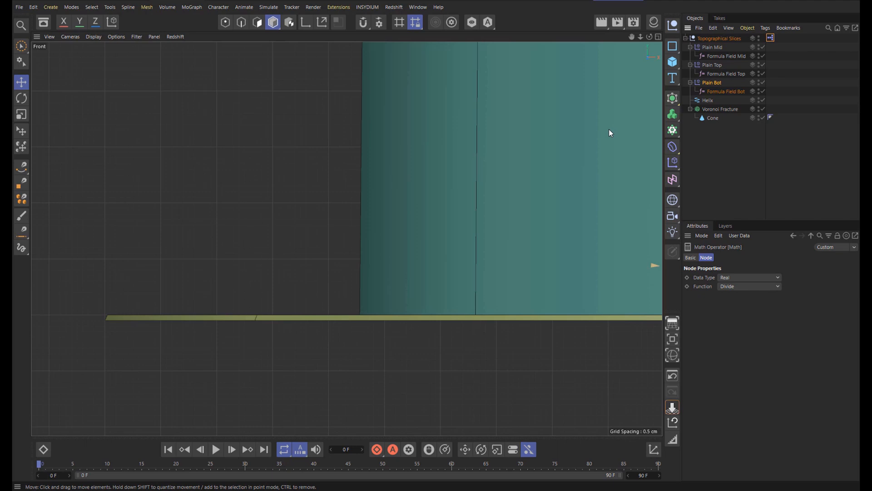
Step: Frame the whole cone in the front view and show the XPresso tag's user data
{"action": "left_click", "coordinate": [745, 117]}
{"action": "key", "text": "o"}
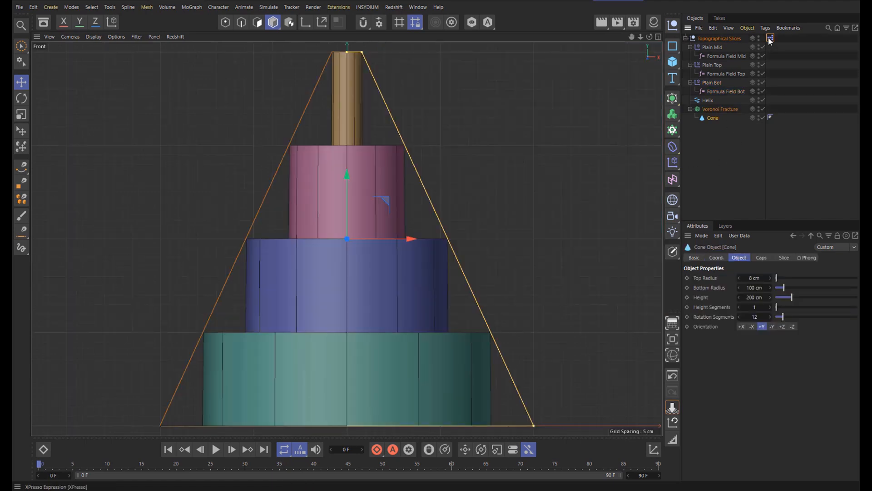
{"action": "left_click", "coordinate": [770, 39]}
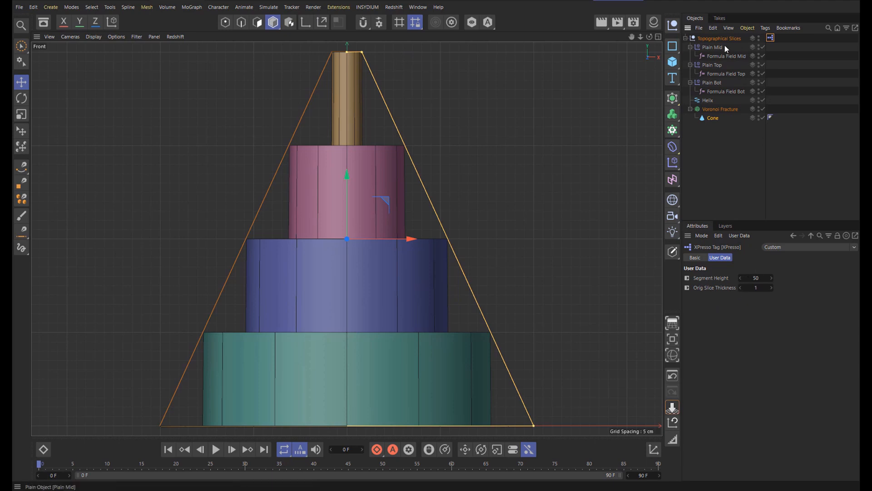
Step: Show the Helix's object properties and reopen the XPresso graph, widening its window to make room for another node
{"action": "left_click", "coordinate": [708, 102]}
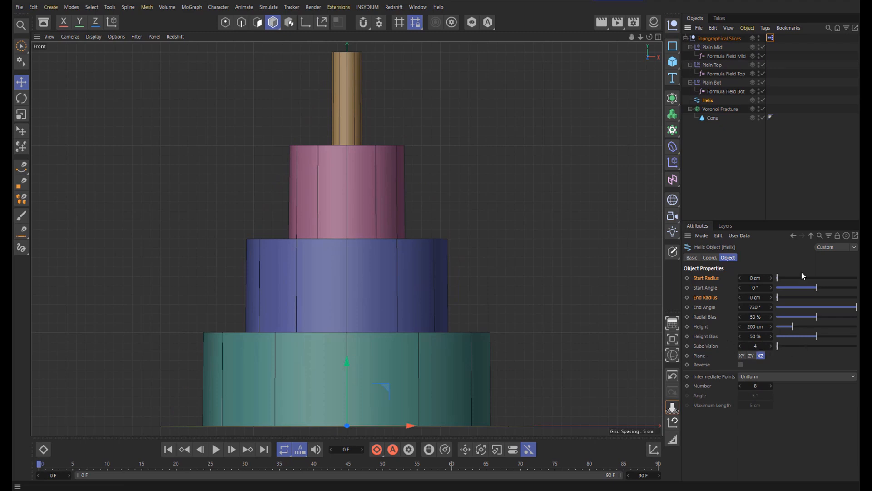
{"action": "double_click", "coordinate": [770, 39]}
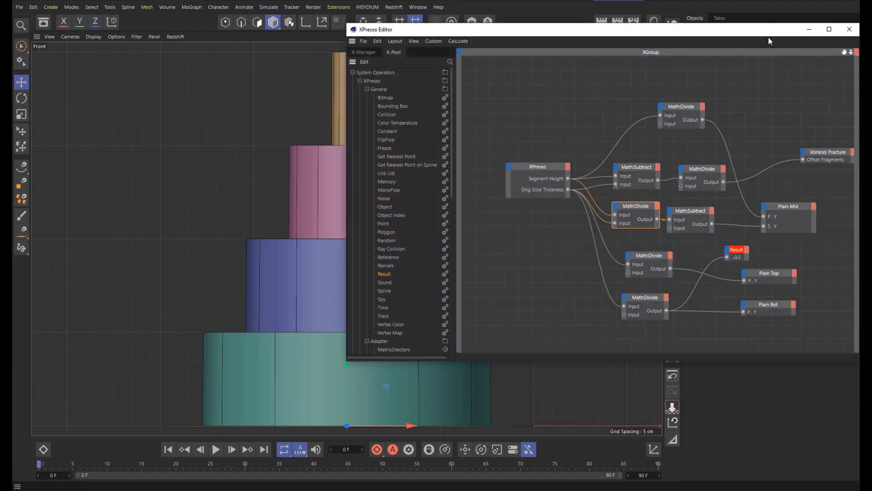
{"action": "left_click_drag", "start_coordinate": [733, 29], "coordinate": [375, 21]}
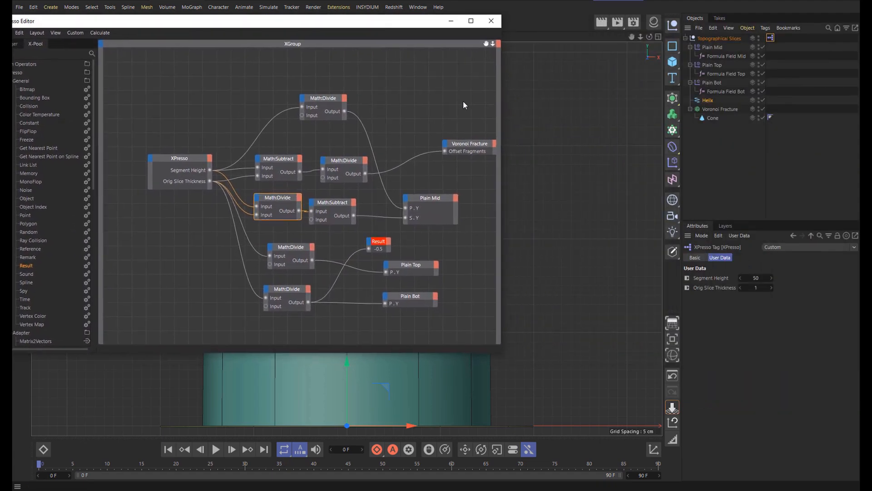
{"action": "left_click_drag", "start_coordinate": [502, 116], "coordinate": [637, 120]}
Step: Add the Helix to the XPresso graph above Voronoi Fracture and give it a Subdivision input port
{"action": "left_click_drag", "start_coordinate": [707, 100], "coordinate": [534, 63]}
{"action": "left_click", "coordinate": [534, 63]}
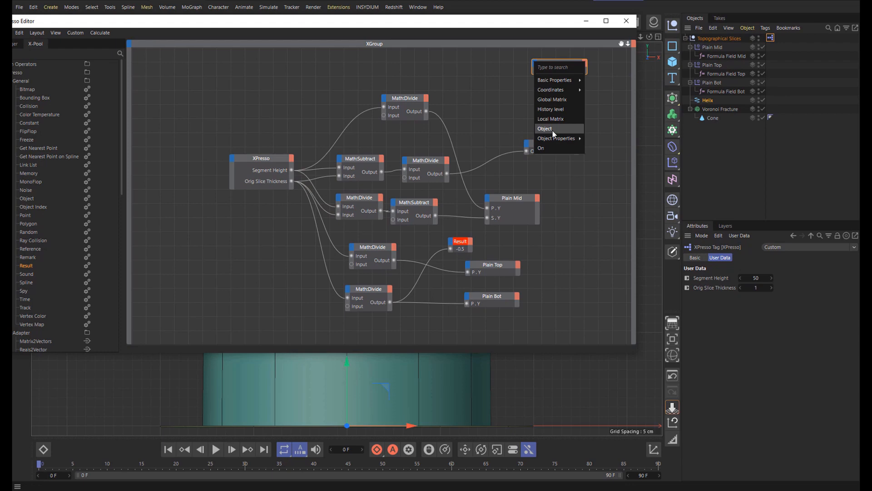
{"action": "mouse_move", "coordinate": [555, 137]}
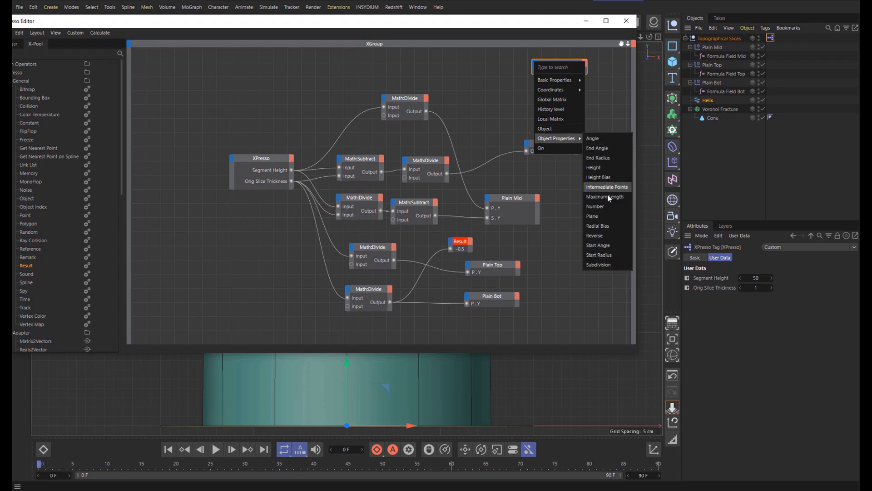
{"action": "left_click", "coordinate": [608, 263]}
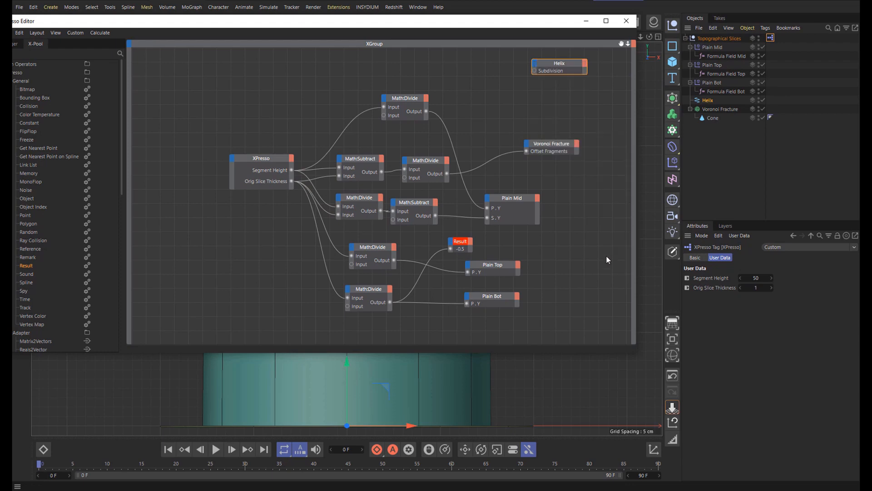
{"action": "left_click_drag", "start_coordinate": [566, 65], "coordinate": [577, 63]}
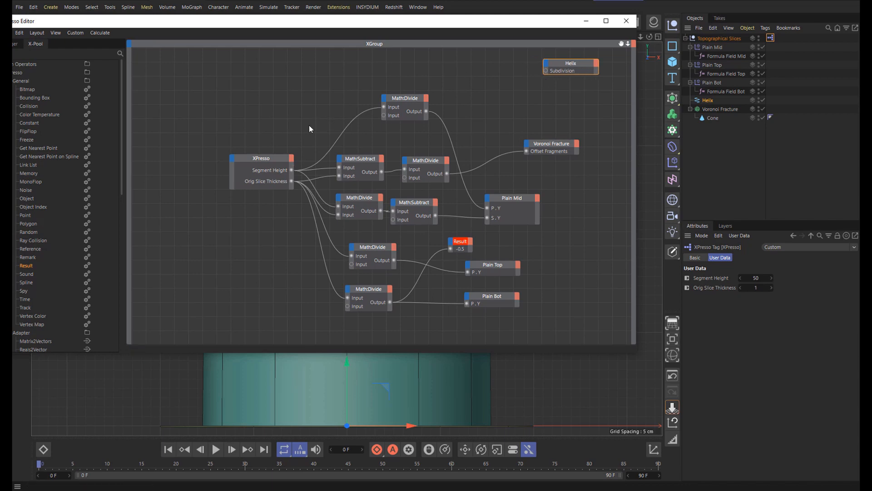
Step: Add the Cone and a Bounding Box node to the XPresso graph and wire the Cone's Object output into the Bounding Box
{"action": "left_click_drag", "start_coordinate": [269, 158], "coordinate": [218, 152]}
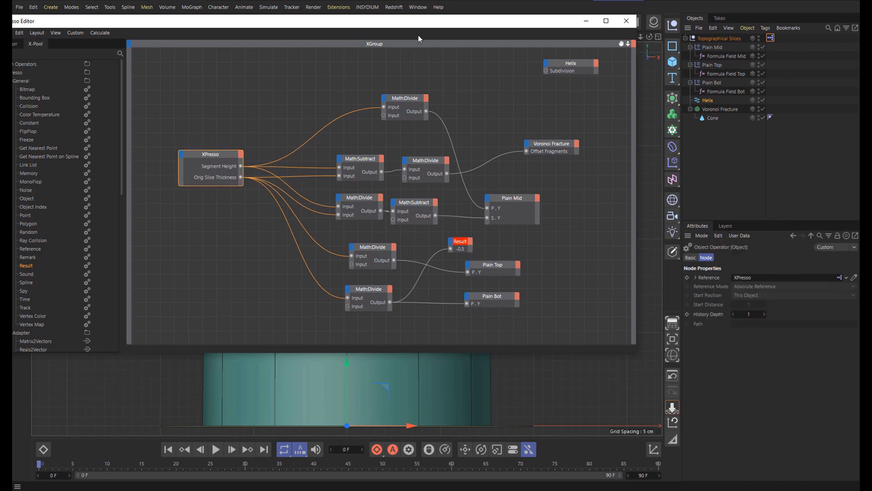
{"action": "left_click_drag", "start_coordinate": [420, 22], "coordinate": [468, 74]}
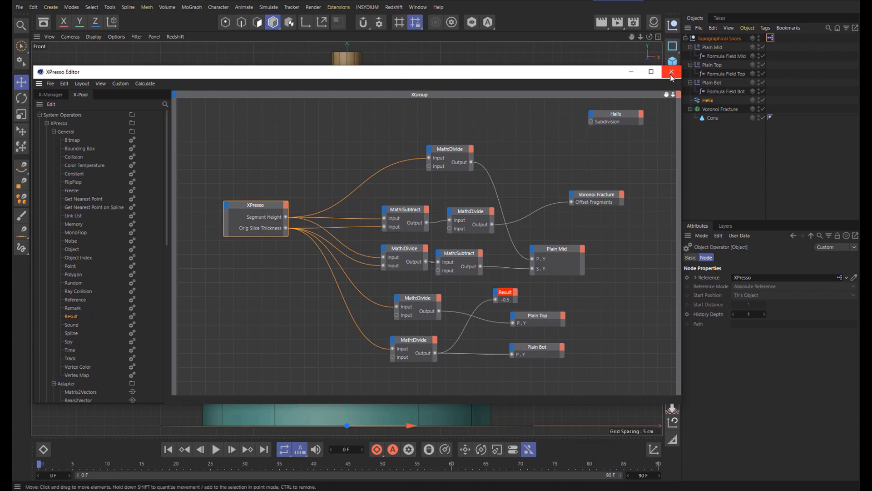
{"action": "left_click_drag", "start_coordinate": [256, 130], "coordinate": [256, 123]}
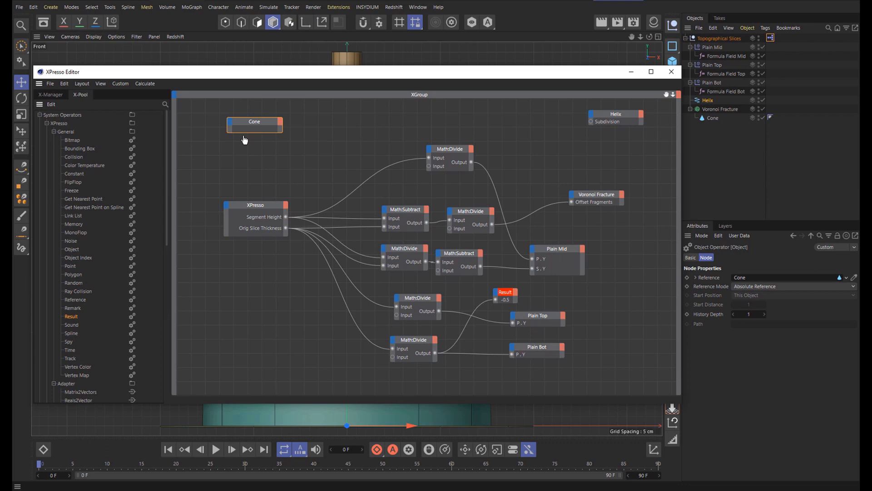
{"action": "left_click_drag", "start_coordinate": [244, 137], "coordinate": [348, 118]}
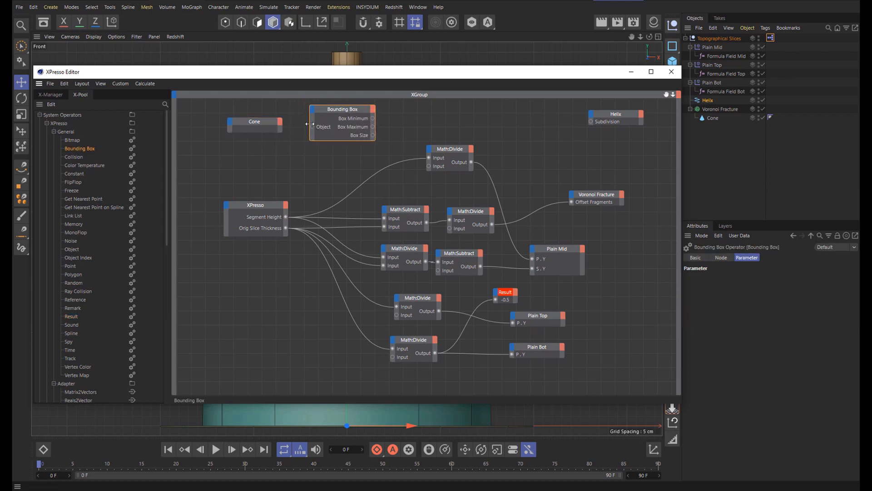
{"action": "left_click", "coordinate": [279, 120]}
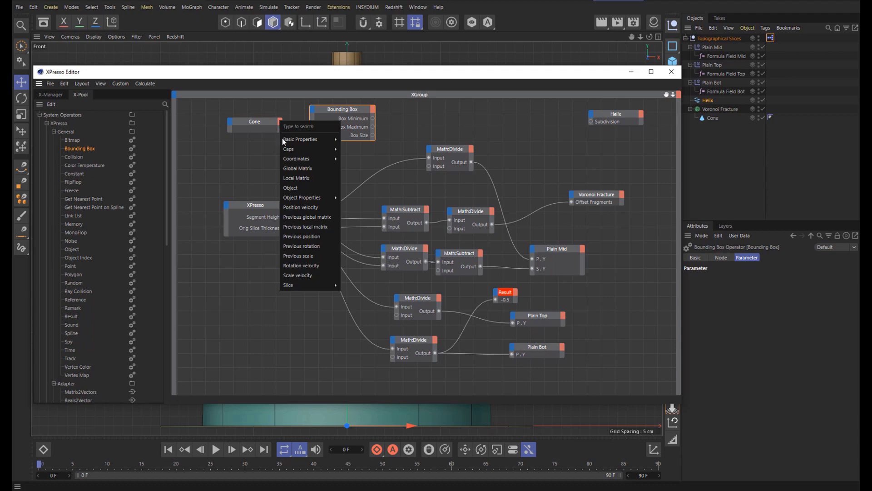
{"action": "left_click", "coordinate": [300, 187]}
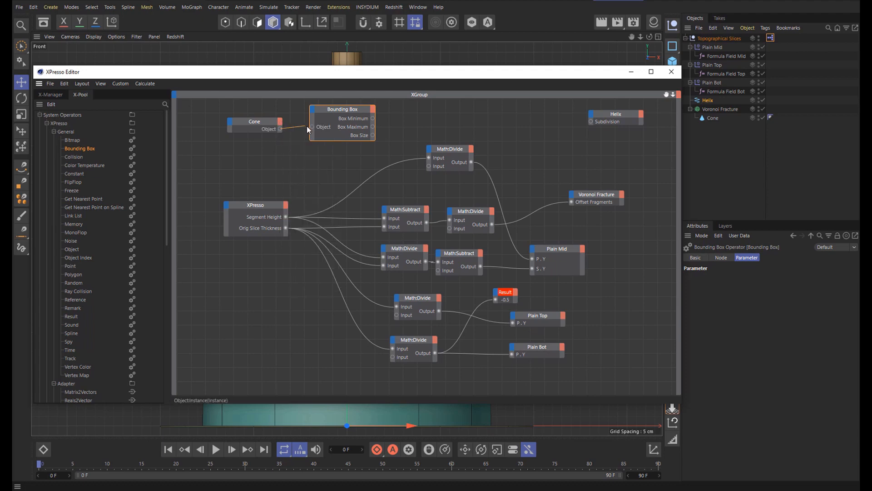
{"action": "left_click_drag", "start_coordinate": [312, 127], "coordinate": [312, 127]}
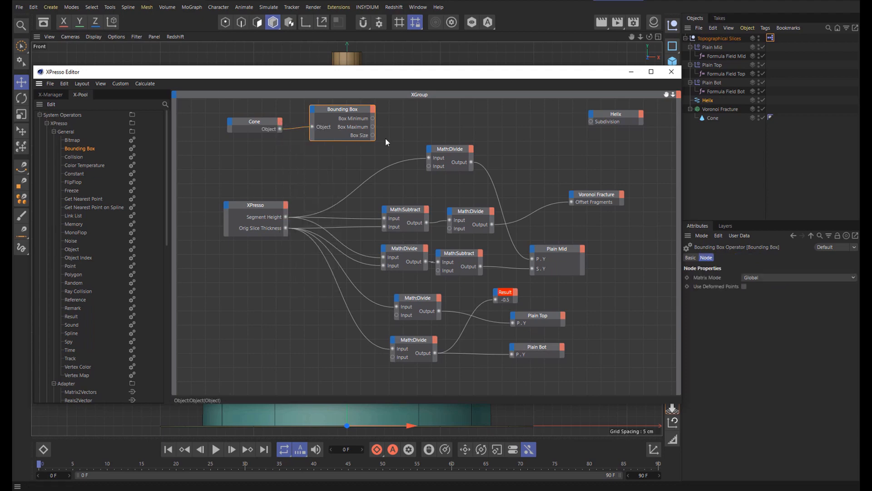
Step: Check the port information of the Bounding Box node's Box Size output
{"action": "right_click", "coordinate": [358, 135]}
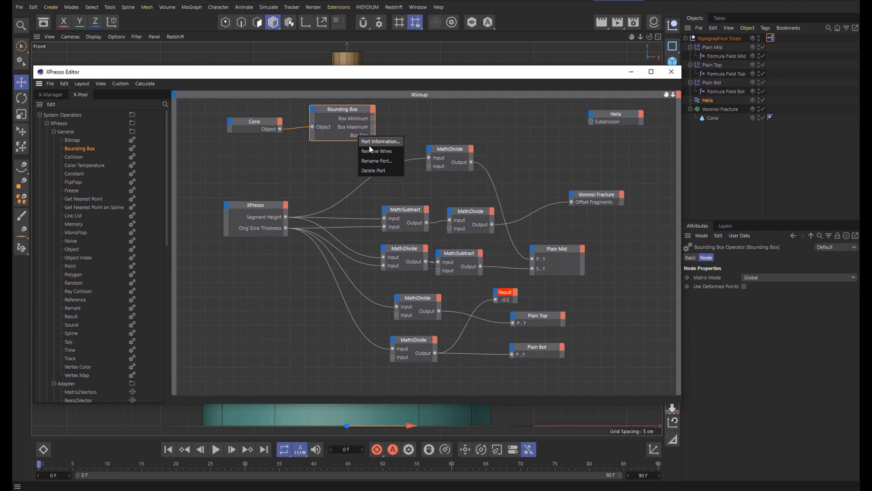
{"action": "left_click", "coordinate": [374, 141]}
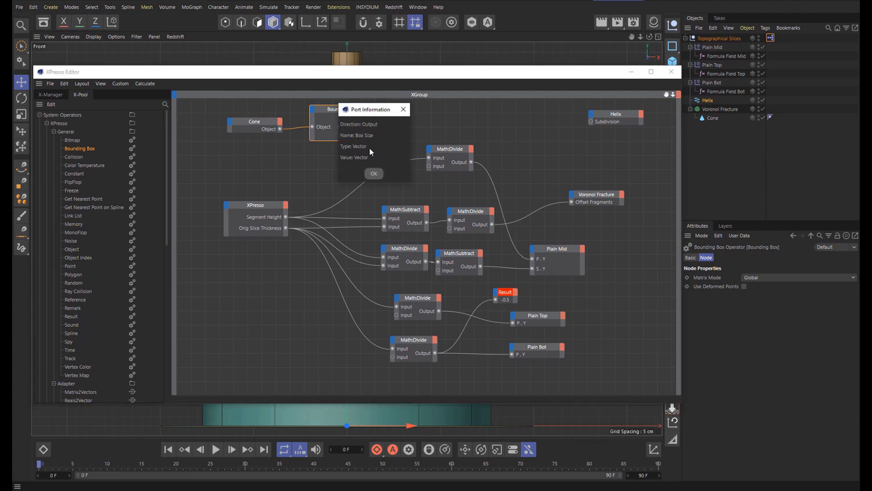
{"action": "left_click", "coordinate": [403, 110]}
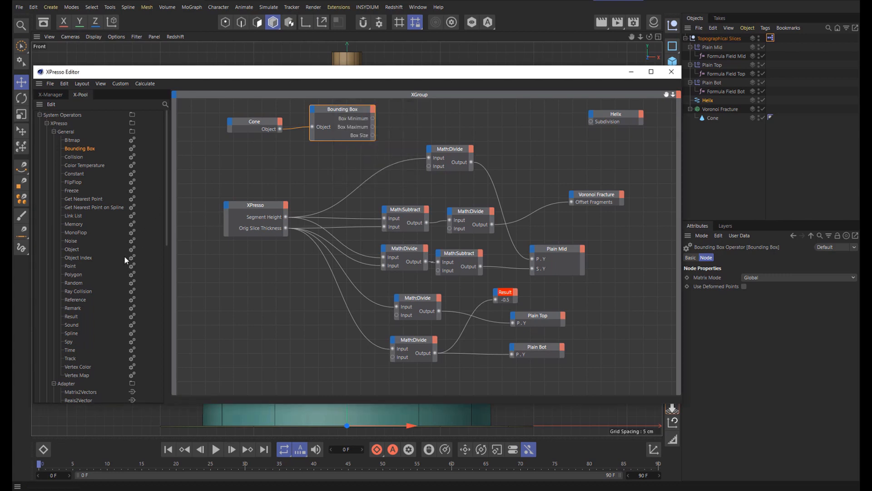
Step: Add a Vector2Reals node fed by the Bounding Box's Box Size, and connect its Y output to a copy of the Result node
{"action": "scroll", "coordinate": [105, 245], "scroll_direction": "down", "scroll_amount": 5}
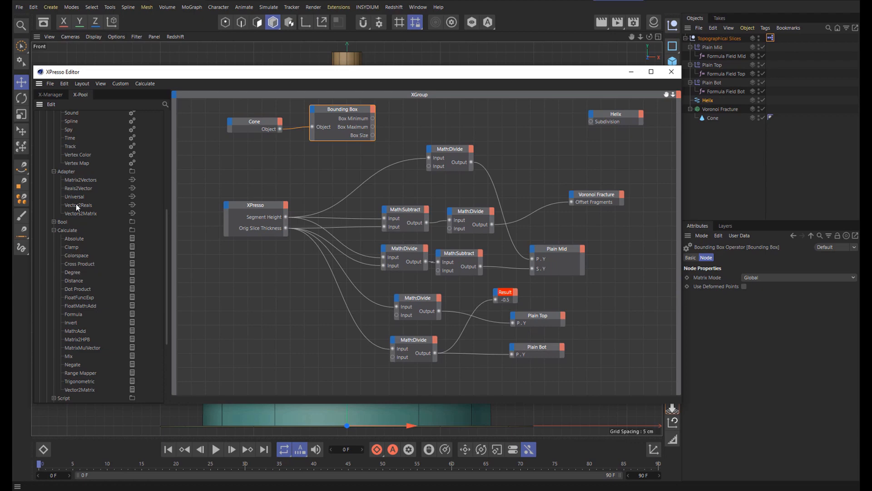
{"action": "left_click_drag", "start_coordinate": [75, 204], "coordinate": [388, 128]}
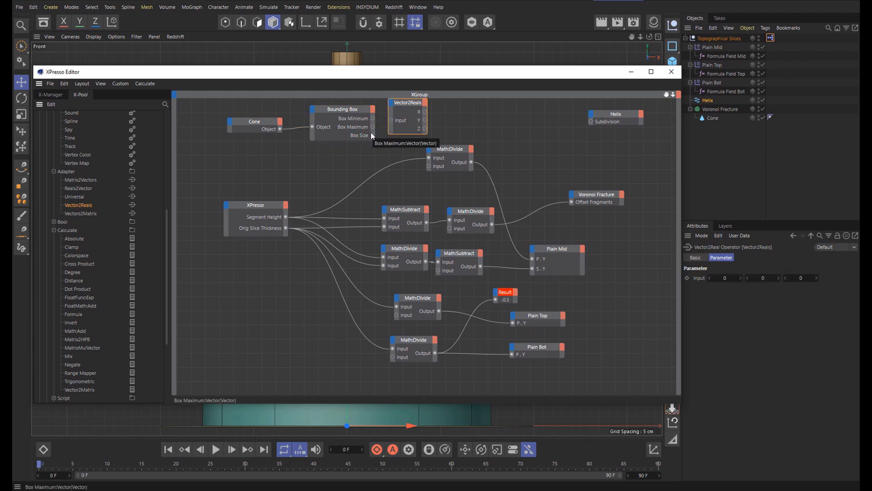
{"action": "left_click_drag", "start_coordinate": [372, 136], "coordinate": [390, 119]}
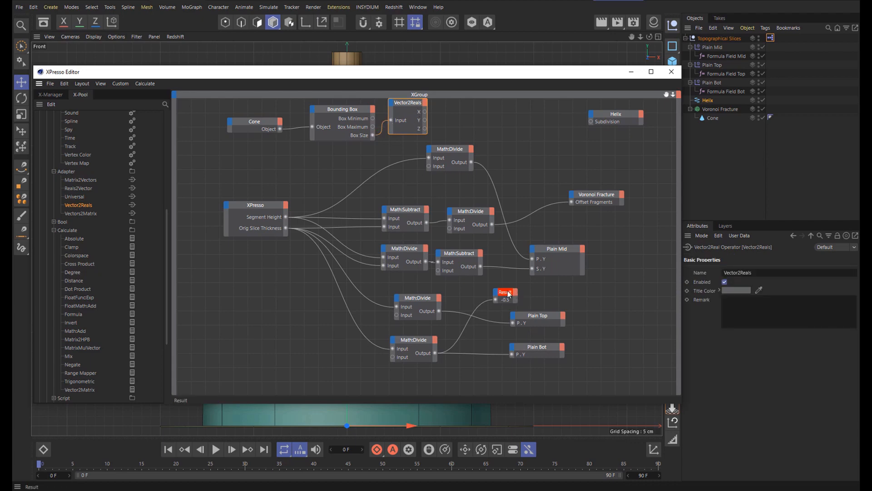
{"action": "left_click_drag", "start_coordinate": [507, 294], "coordinate": [472, 115]}
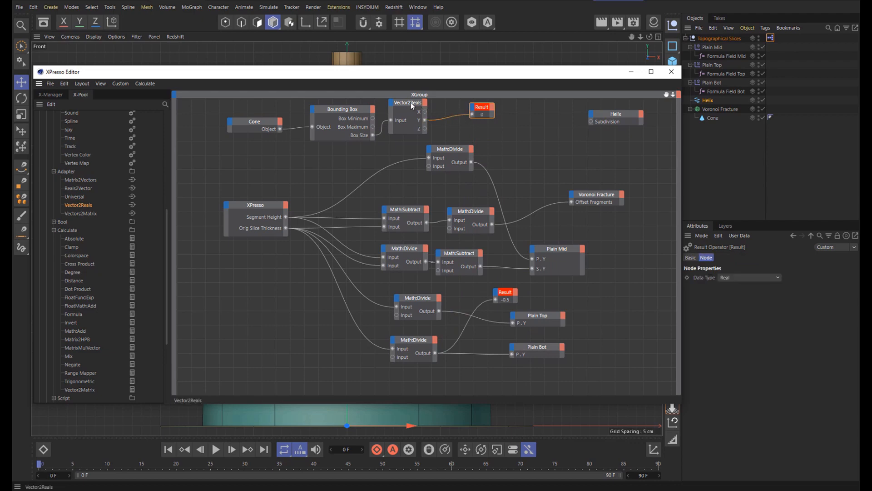
{"action": "left_click_drag", "start_coordinate": [411, 102], "coordinate": [418, 106]}
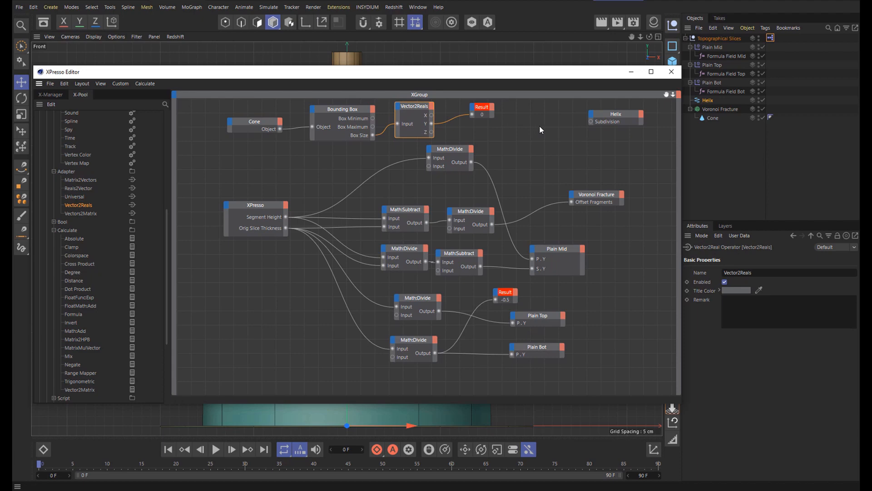
Step: Add a Correction deformer as a child of the Cone, keeping the XPresso graph open
{"action": "left_click", "coordinate": [716, 119]}
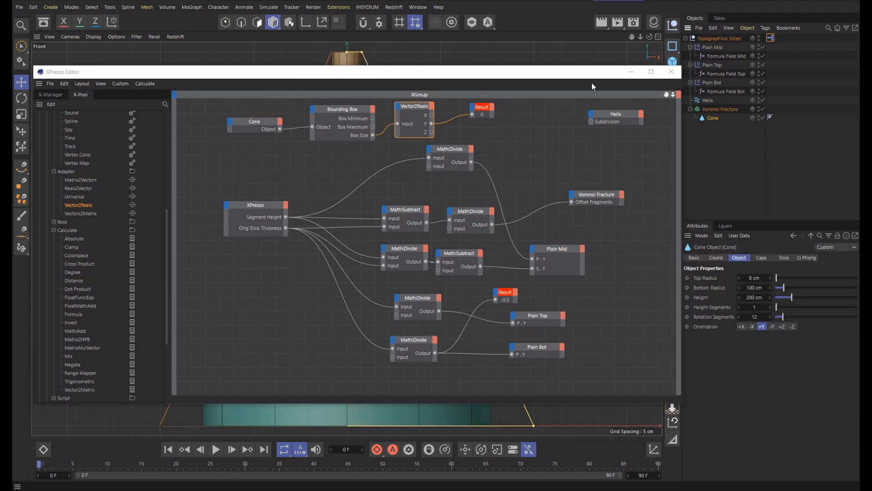
{"action": "left_click_drag", "start_coordinate": [591, 82], "coordinate": [534, 74]}
{"action": "left_click", "coordinate": [674, 147]}
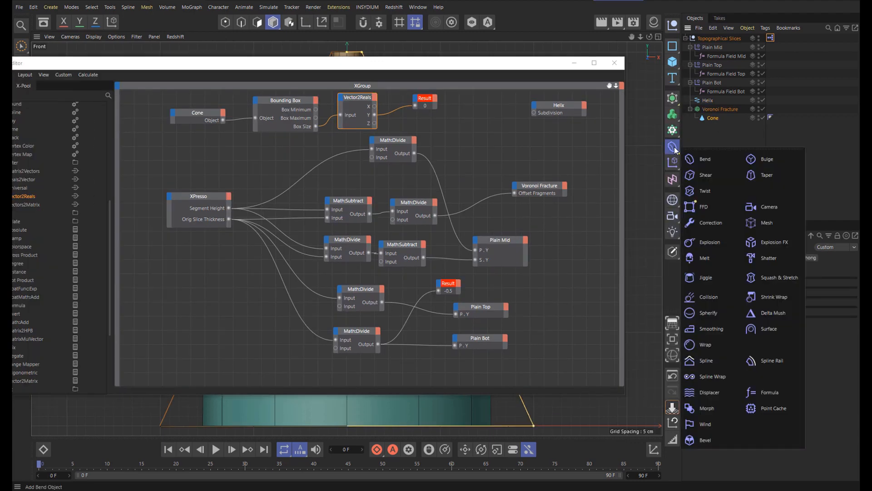
{"action": "left_click", "coordinate": [712, 223]}
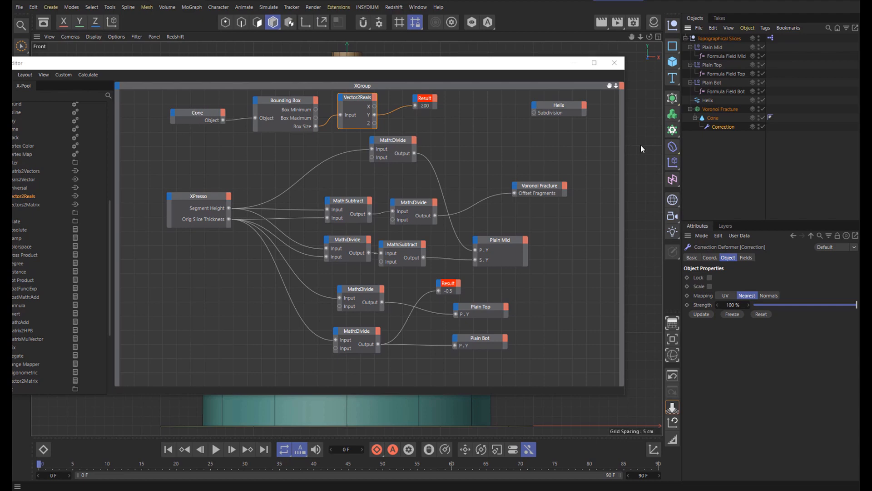
Step: Replace the Cone node in the graph with the Correction deformer, wiring its Object output into the Bounding Box
{"action": "left_click_drag", "start_coordinate": [720, 126], "coordinate": [181, 147]}
{"action": "left_click", "coordinate": [209, 145]}
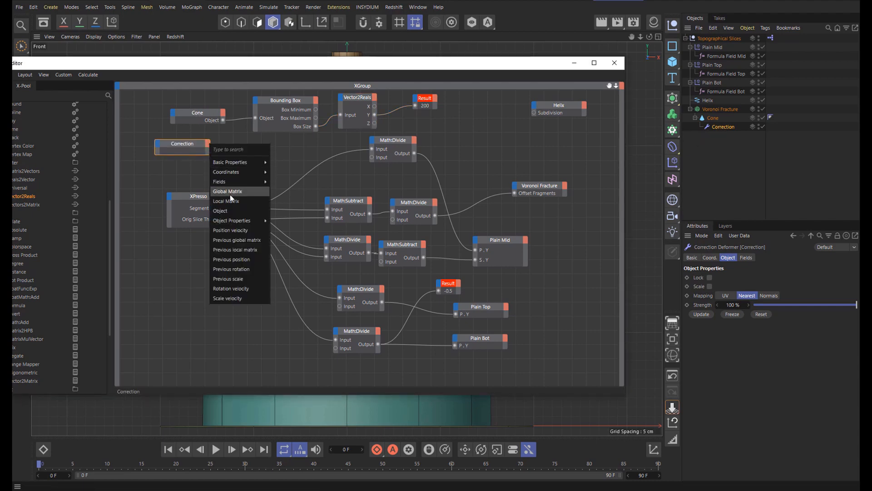
{"action": "left_click", "coordinate": [230, 210]}
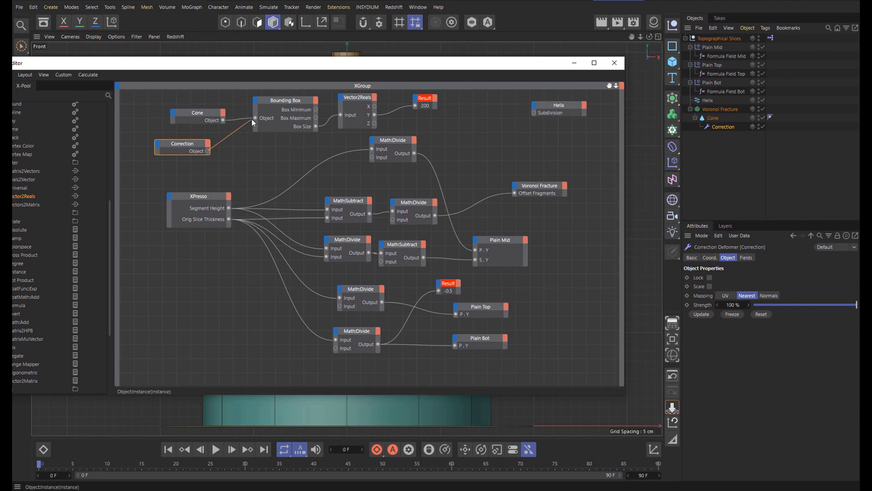
{"action": "left_click_drag", "start_coordinate": [252, 119], "coordinate": [255, 117]}
{"action": "left_click", "coordinate": [198, 112]}
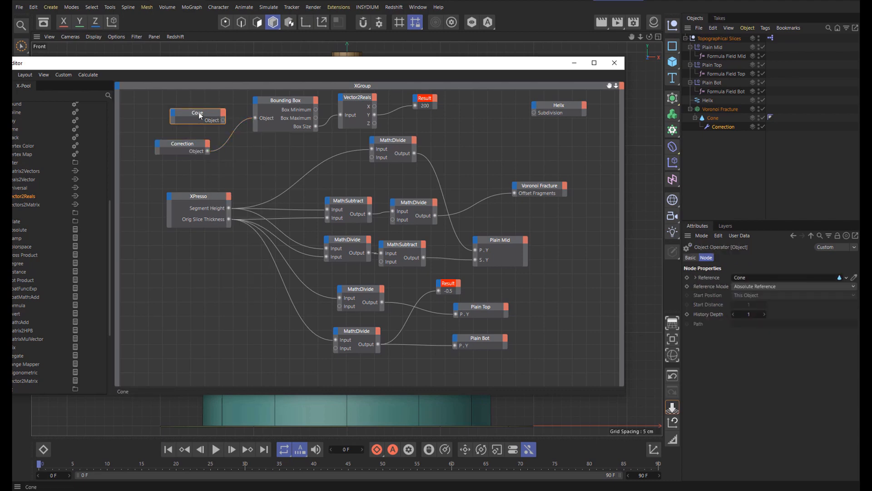
{"action": "key", "text": "Delete"}
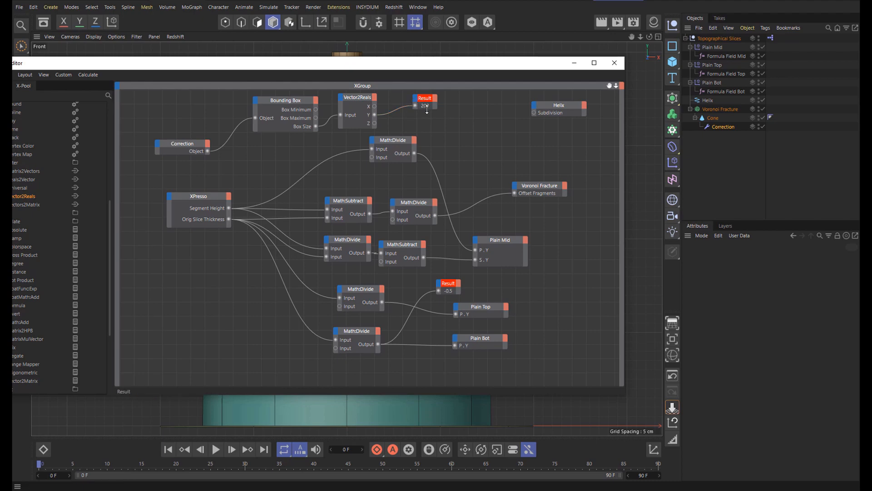
Step: Use a copied Math:Divide node to divide Vector2Reals Y by Segment Height and feed the Helix's Subdivision and the Result node
{"action": "left_click_drag", "start_coordinate": [398, 142], "coordinate": [453, 123]}
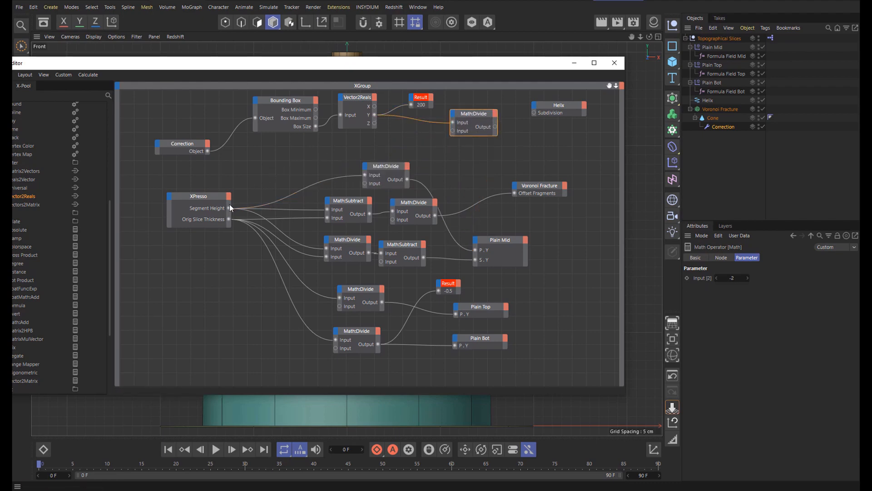
{"action": "left_click_drag", "start_coordinate": [230, 208], "coordinate": [524, 159]}
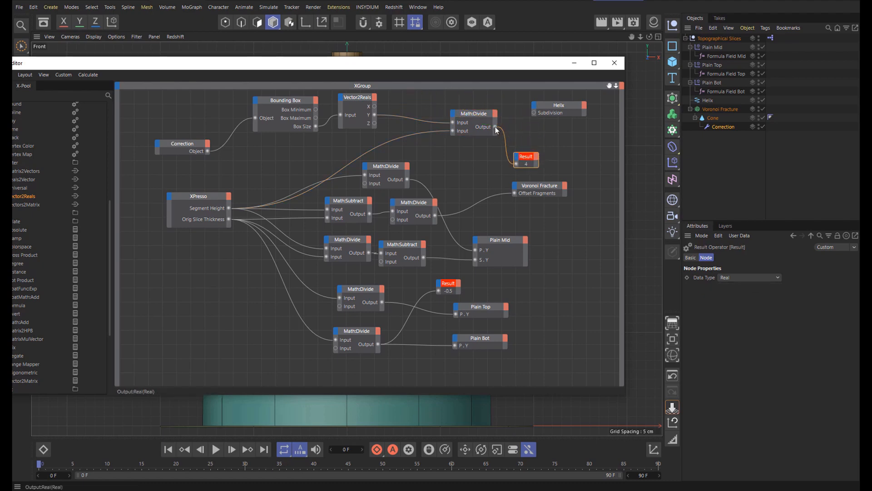
{"action": "left_click_drag", "start_coordinate": [495, 127], "coordinate": [535, 111]}
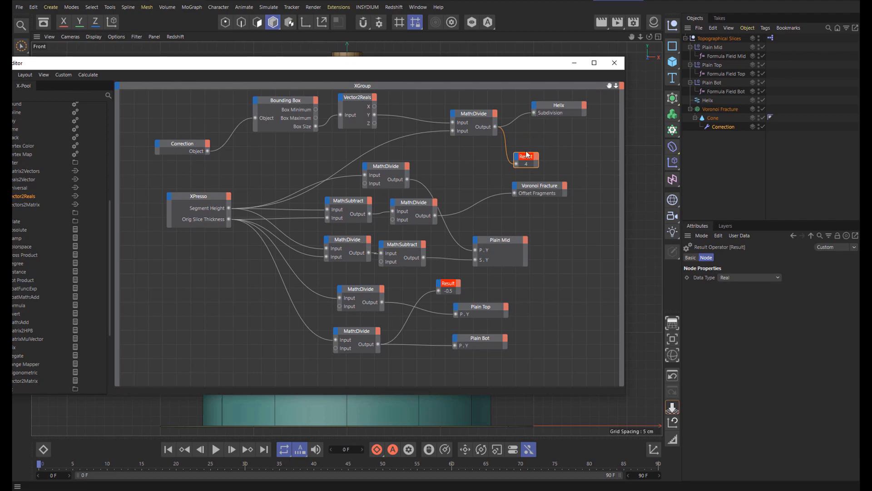
{"action": "left_click_drag", "start_coordinate": [527, 160], "coordinate": [532, 151]}
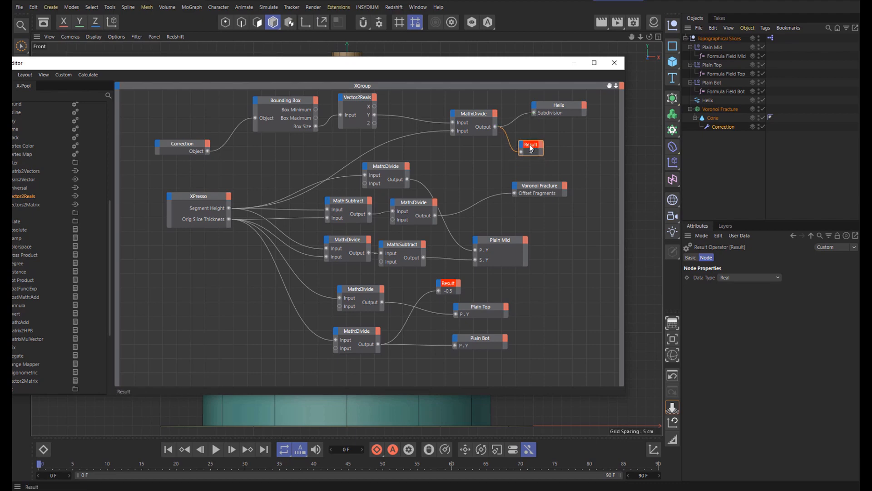
{"action": "scroll", "coordinate": [440, 168], "scroll_direction": "down", "scroll_amount": 2}
{"action": "scroll", "coordinate": [451, 170], "scroll_direction": "up", "scroll_amount": 2}
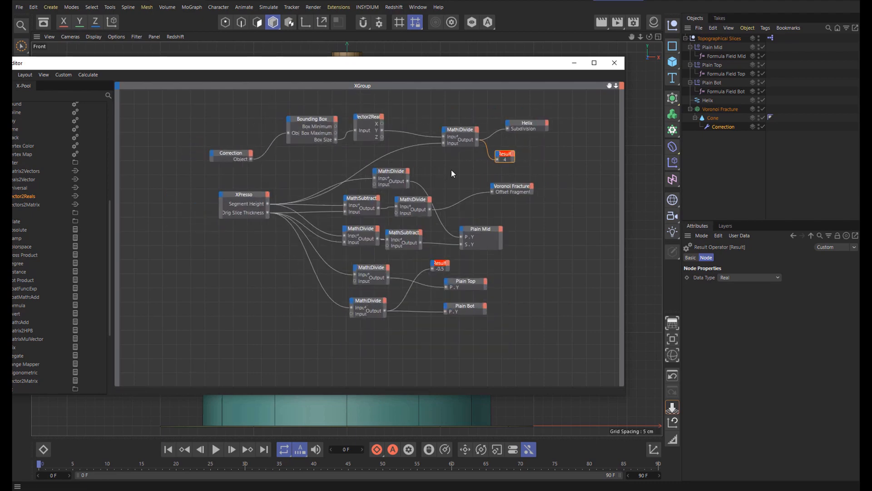
{"action": "left_click", "coordinate": [614, 63]}
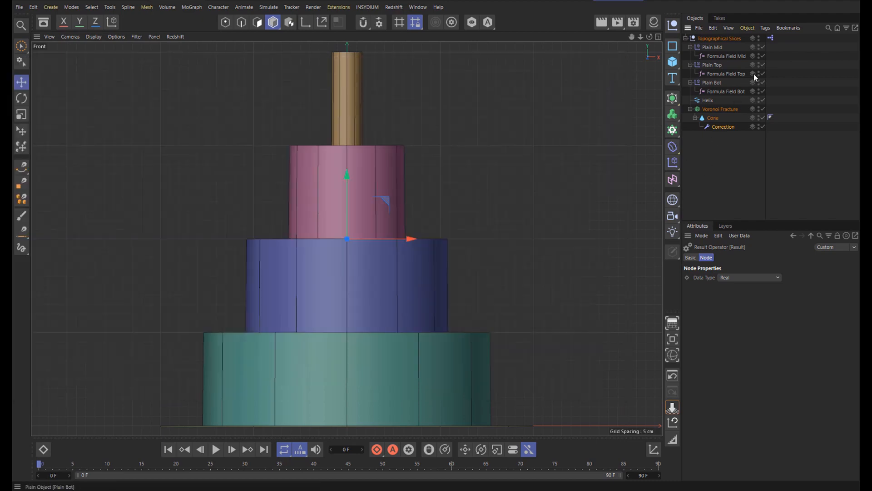
Step: Set the XPresso tag's Segment Height to 40 and view the slices
{"action": "left_click", "coordinate": [770, 38]}
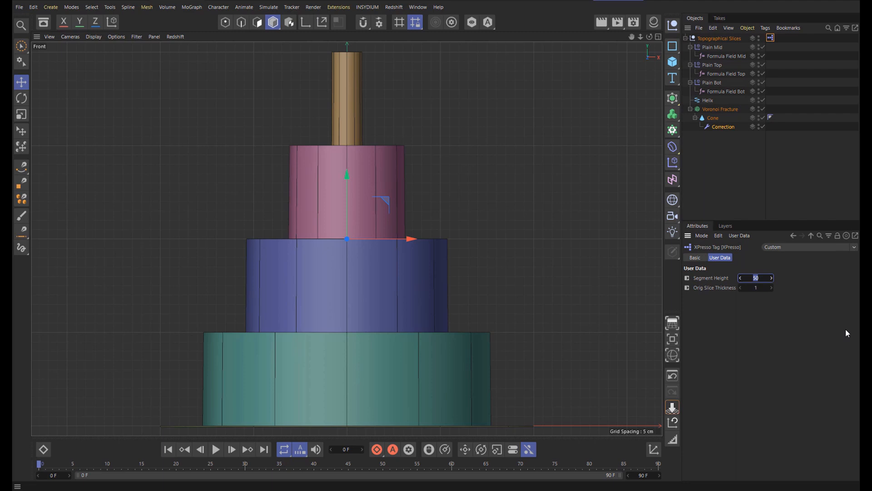
{"action": "type", "text": "40"}
{"action": "key", "text": "Return"}
{"action": "scroll", "coordinate": [467, 311], "scroll_direction": "down", "scroll_amount": 4}
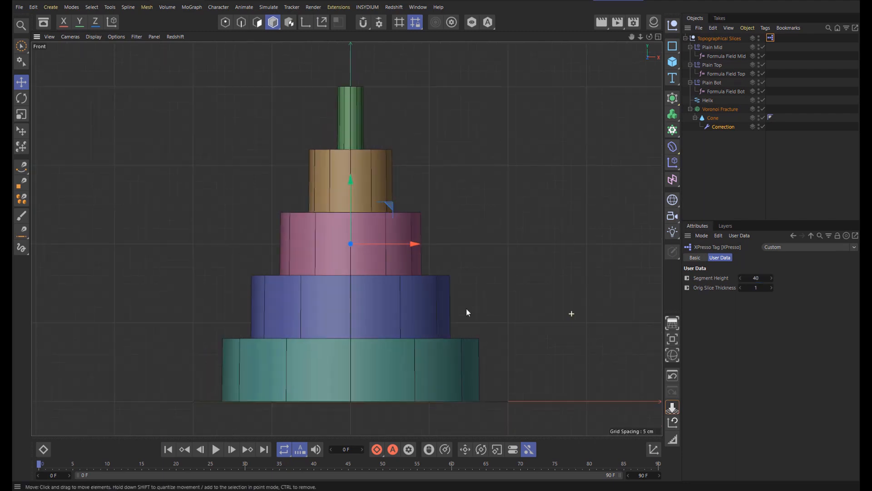
{"action": "scroll", "coordinate": [399, 327], "scroll_direction": "up", "scroll_amount": 3}
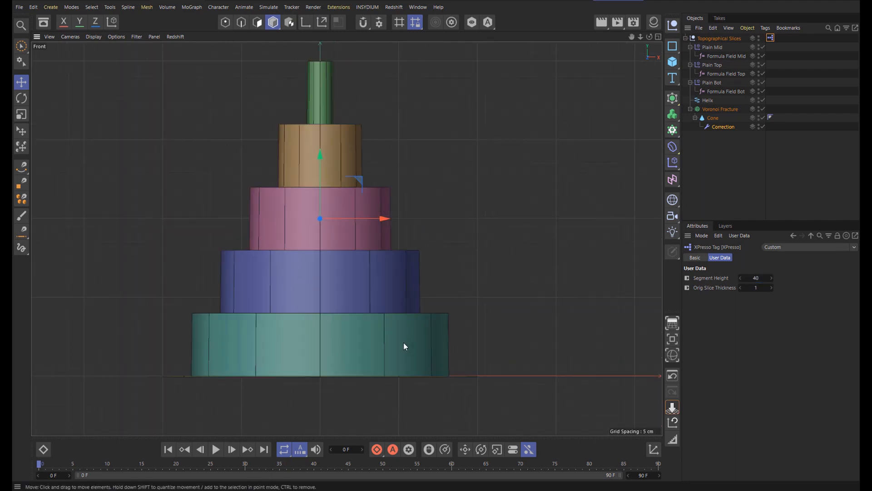
Step: Set the XPresso tag's Segment Height to 20 and view the slices
{"action": "left_click", "coordinate": [755, 278]}
{"action": "type", "text": "20"}
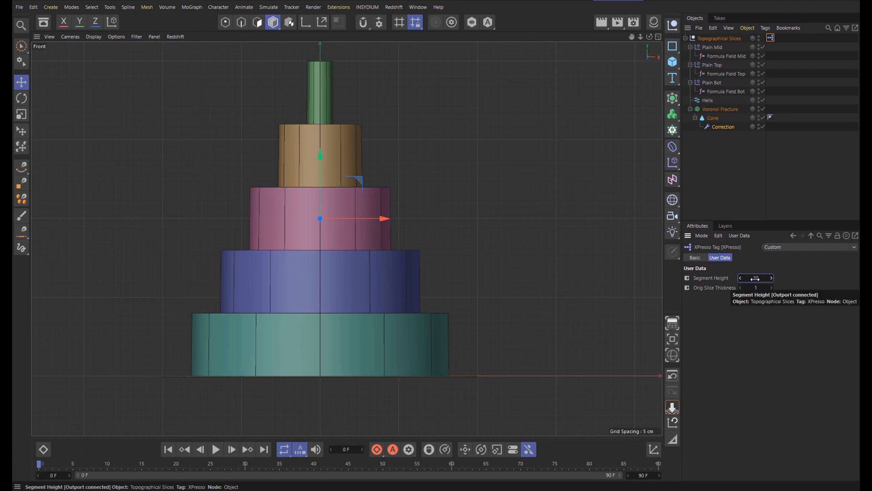
{"action": "key", "text": "Return"}
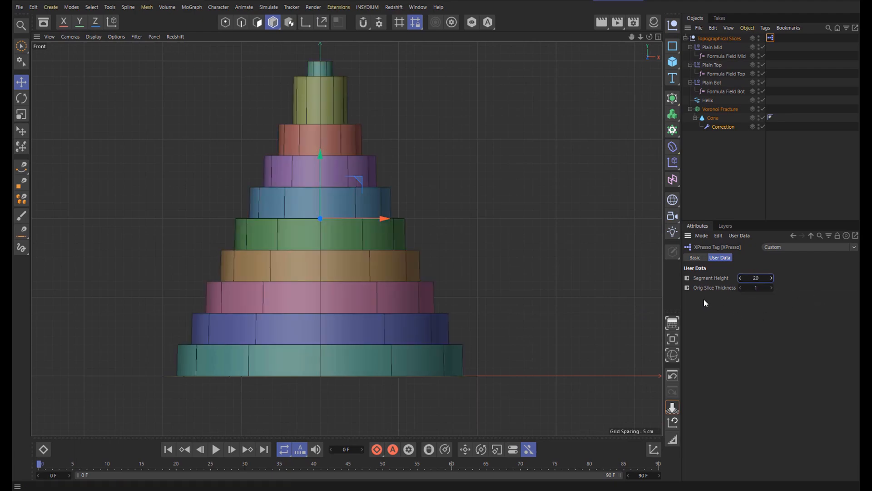
{"action": "scroll", "coordinate": [279, 126], "scroll_direction": "down", "scroll_amount": 5}
{"action": "scroll", "coordinate": [273, 104], "scroll_direction": "up", "scroll_amount": 3}
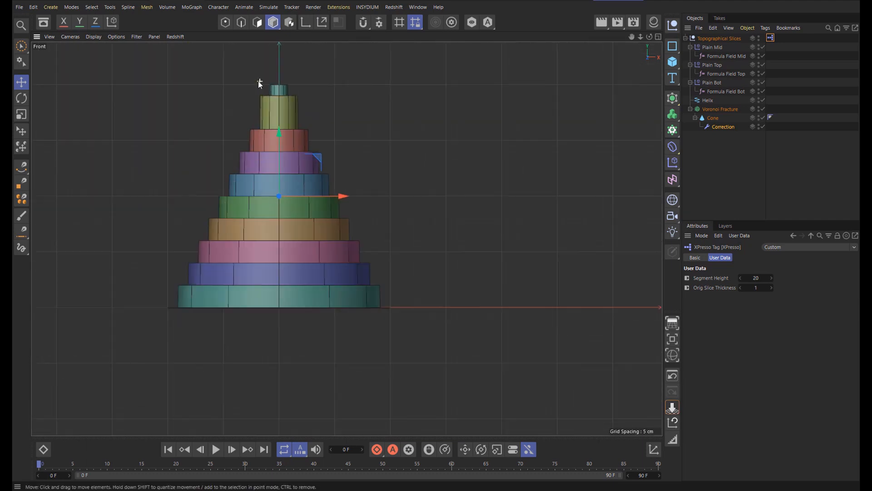
Step: Compare the top slices with the Plain Top effector toggled, and examine the formula of Formula Field Top
{"action": "left_click", "coordinate": [278, 114]}
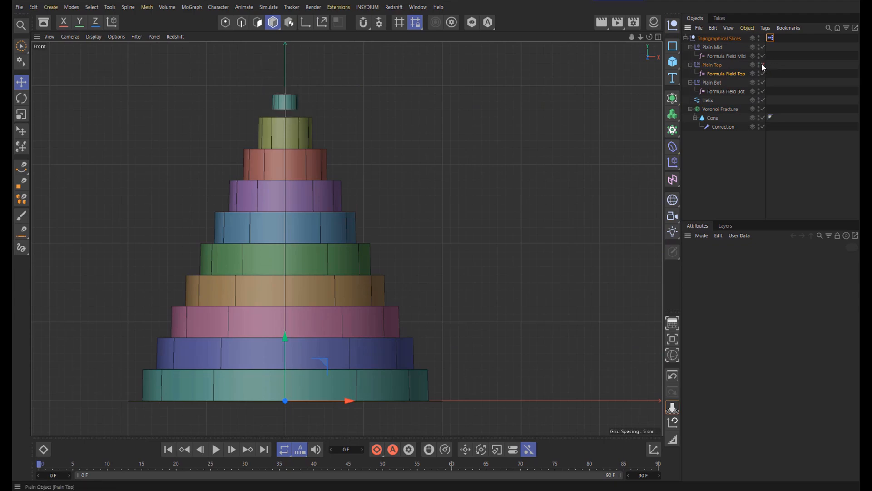
{"action": "left_click", "coordinate": [764, 65]}
{"action": "left_click", "coordinate": [722, 73]}
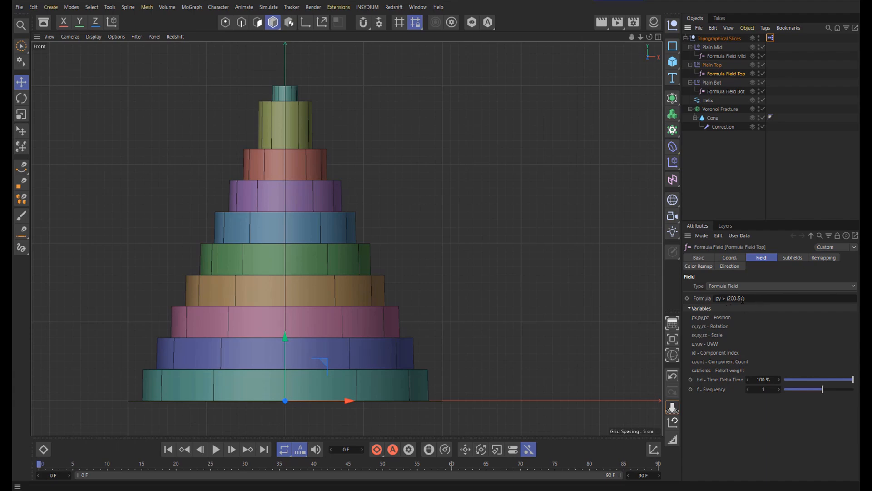
{"action": "left_click", "coordinate": [743, 298]}
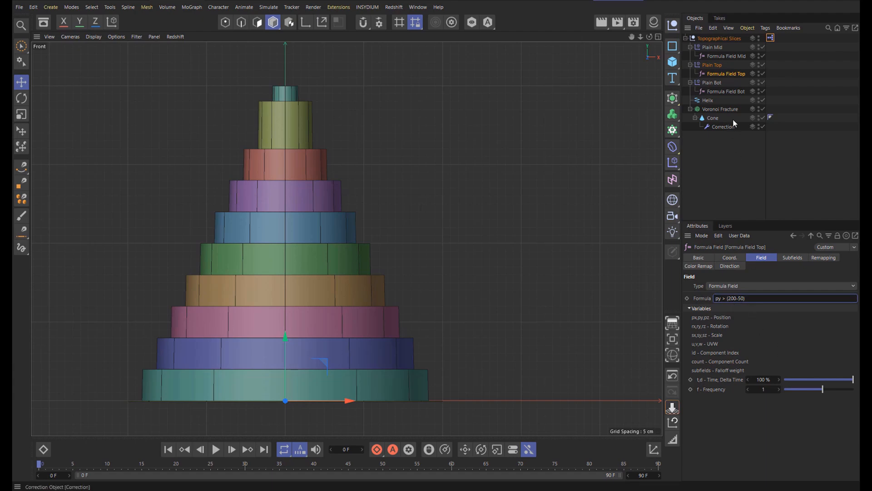
Step: Reopen the XPresso graph and add Formula Field Top to it as a node
{"action": "double_click", "coordinate": [770, 38]}
{"action": "left_click_drag", "start_coordinate": [576, 37], "coordinate": [424, 27]}
{"action": "left_click_drag", "start_coordinate": [726, 74], "coordinate": [484, 120]}
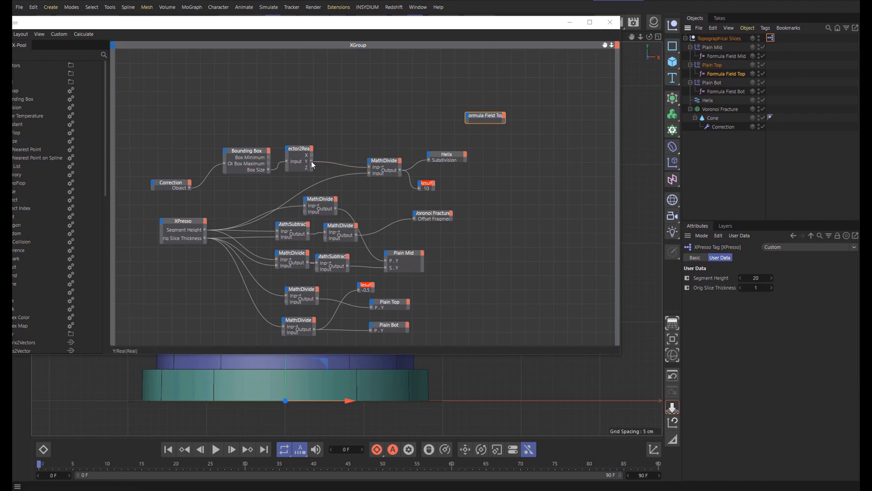
Step: Move the Result node above the graph, testing Vector2Reals Y with it and then wiring it to XPresso Segment Height
{"action": "left_click_drag", "start_coordinate": [311, 162], "coordinate": [418, 188]}
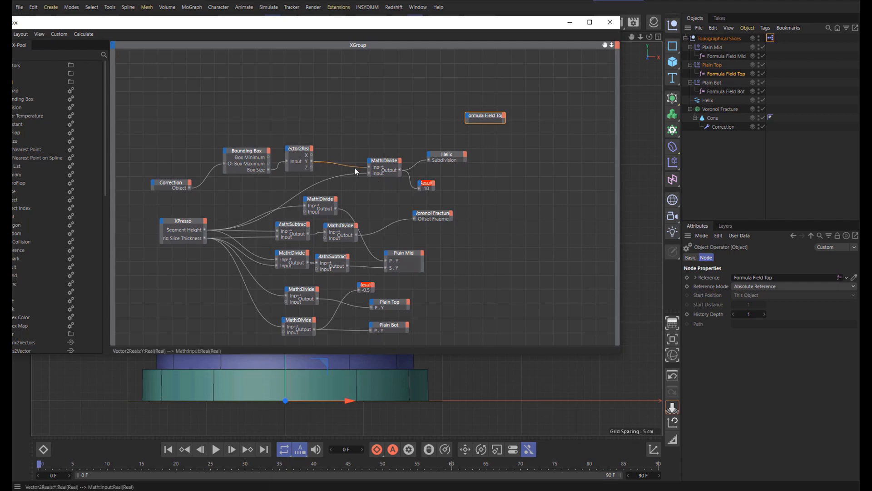
{"action": "left_click_drag", "start_coordinate": [312, 162], "coordinate": [340, 106]}
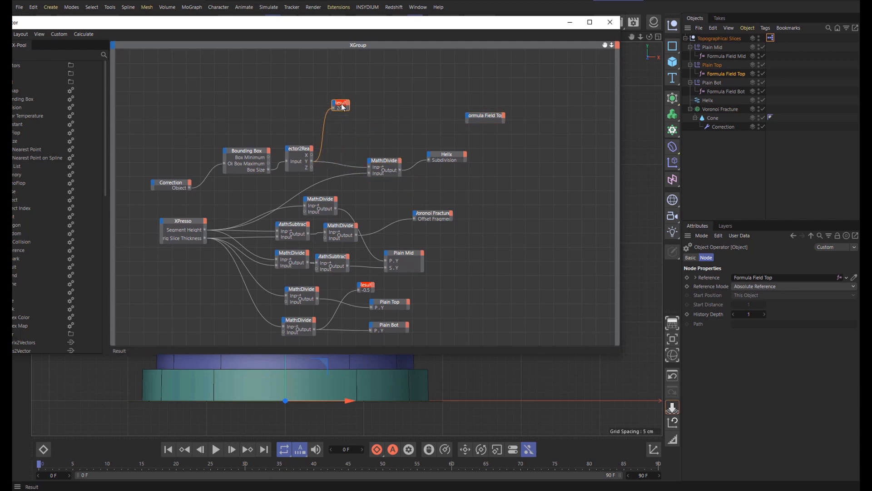
{"action": "left_click_drag", "start_coordinate": [205, 230], "coordinate": [334, 107]}
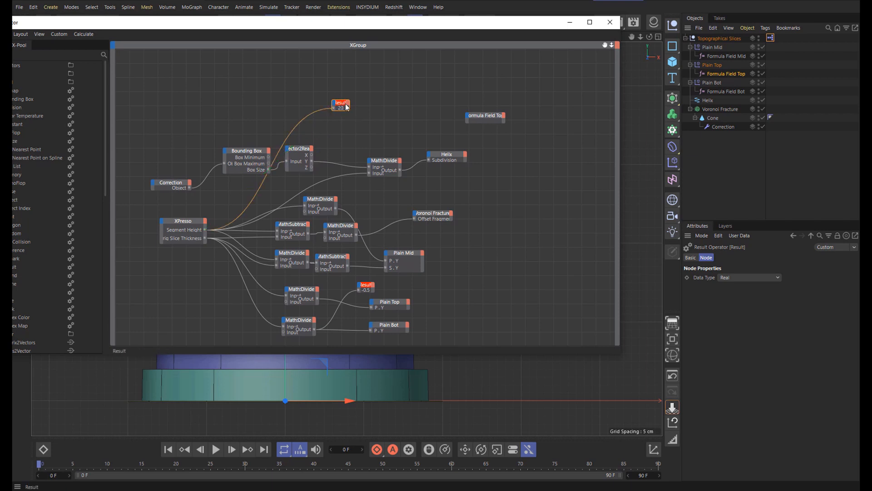
{"action": "left_click_drag", "start_coordinate": [342, 103], "coordinate": [308, 91]}
Step: Add a Formula input port to the Formula Field Top node, check its port information, and widen the node
{"action": "left_click", "coordinate": [469, 119]}
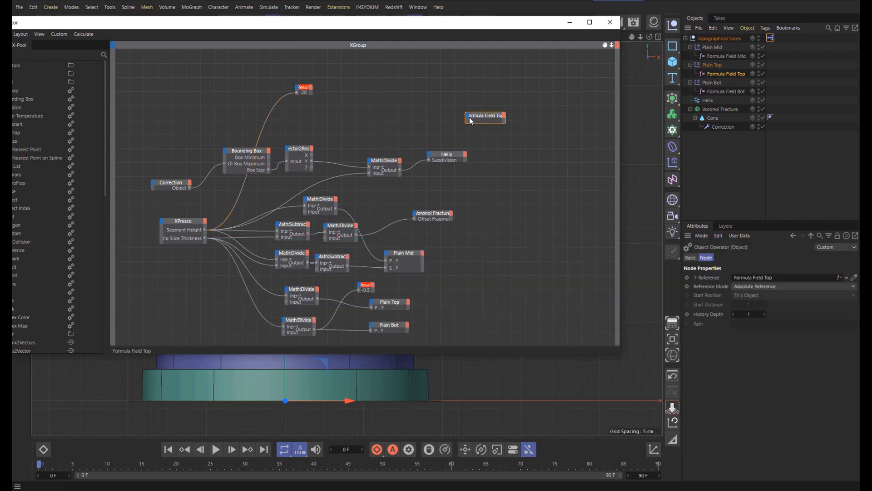
{"action": "left_click", "coordinate": [467, 116]}
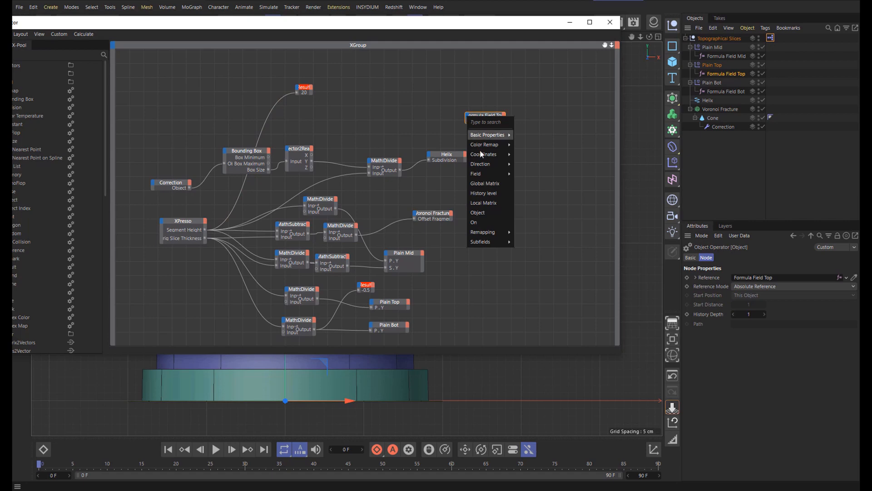
{"action": "mouse_move", "coordinate": [490, 177]}
{"action": "left_click", "coordinate": [524, 174]}
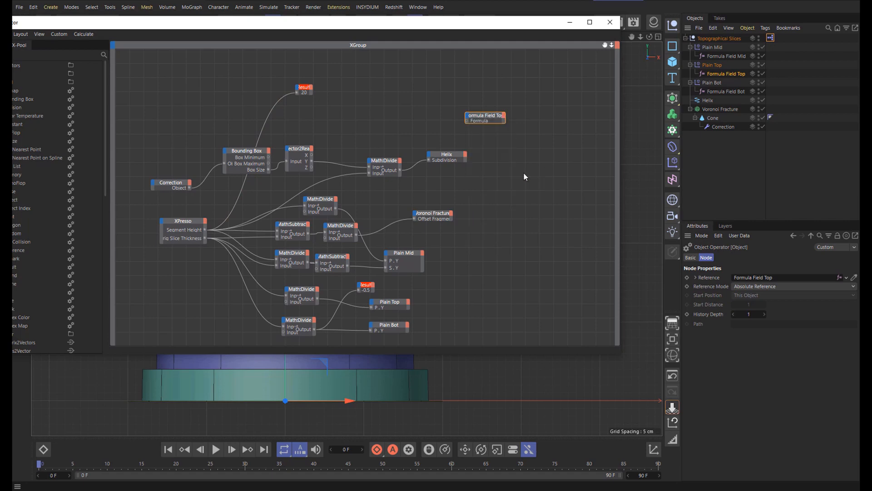
{"action": "right_click", "coordinate": [474, 122]}
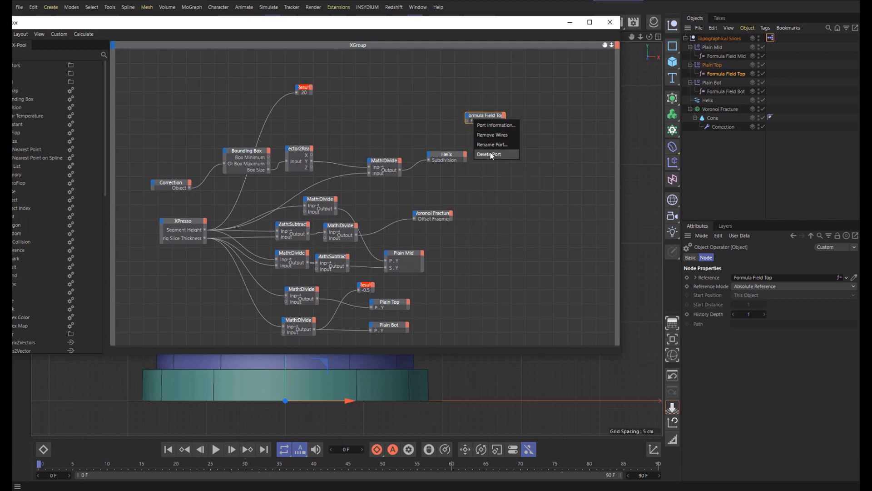
{"action": "left_click", "coordinate": [492, 126]}
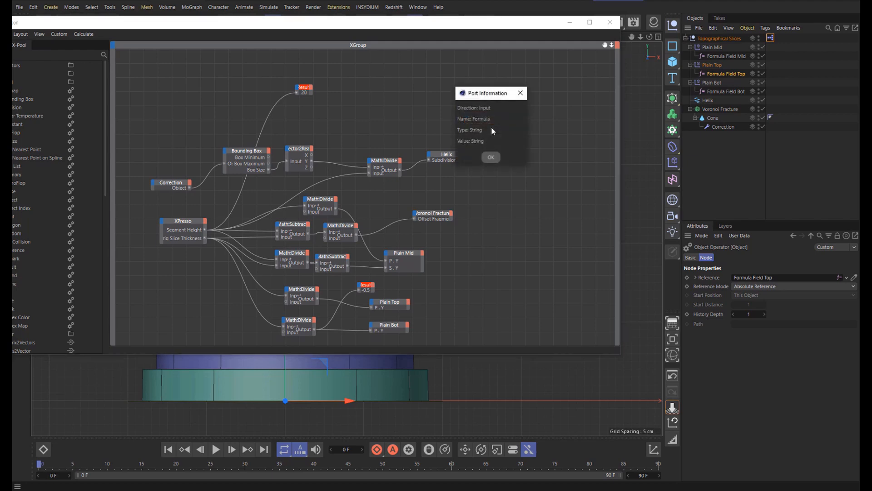
{"action": "left_click", "coordinate": [520, 93]}
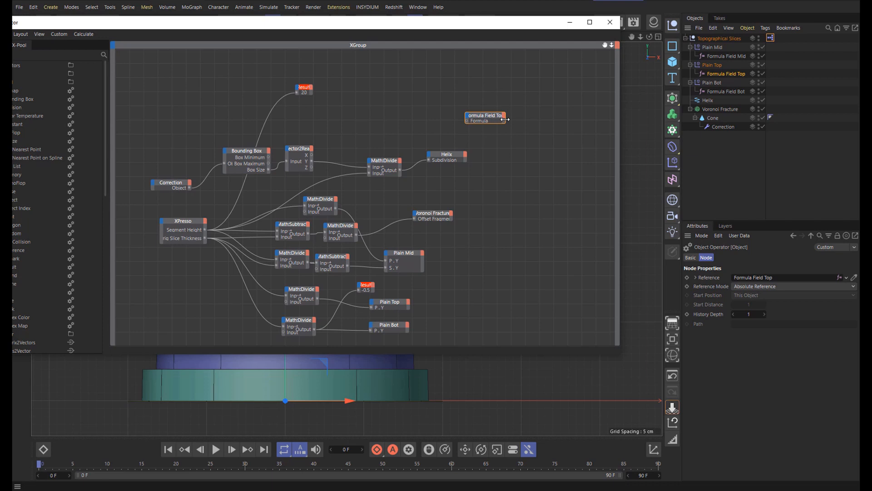
{"action": "mouse_move", "coordinate": [506, 119]}
{"action": "left_mouse_down"}
{"action": "mouse_move", "coordinate": [531, 121]}
{"action": "mouse_move", "coordinate": [508, 113]}
{"action": "left_mouse_up"}
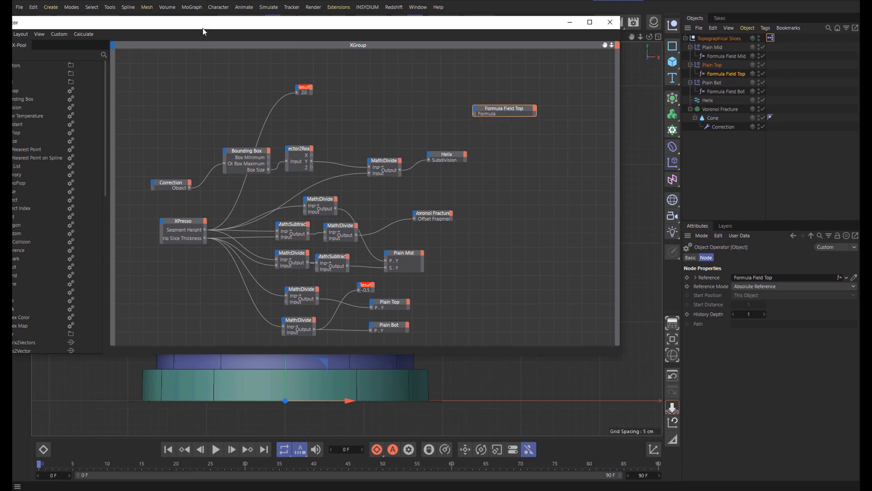
Step: Add a Python script node to the graph in front of the Formula Field Top node
{"action": "left_click_drag", "start_coordinate": [203, 32], "coordinate": [282, 30]}
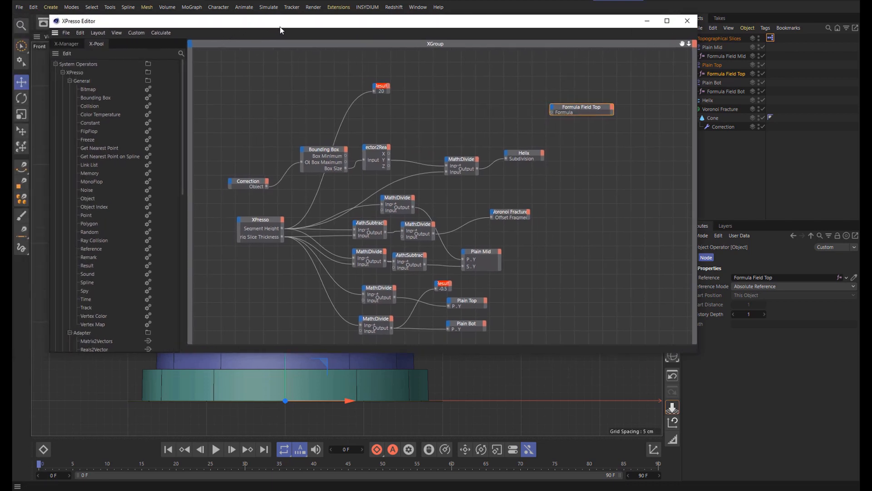
{"action": "left_click", "coordinate": [70, 81]}
{"action": "left_click", "coordinate": [70, 149]}
{"action": "left_click", "coordinate": [70, 148]}
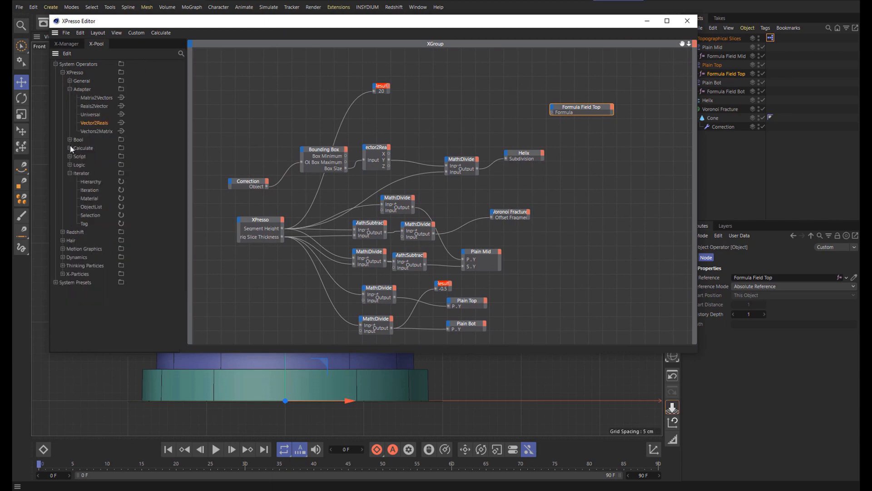
{"action": "left_click", "coordinate": [70, 156]}
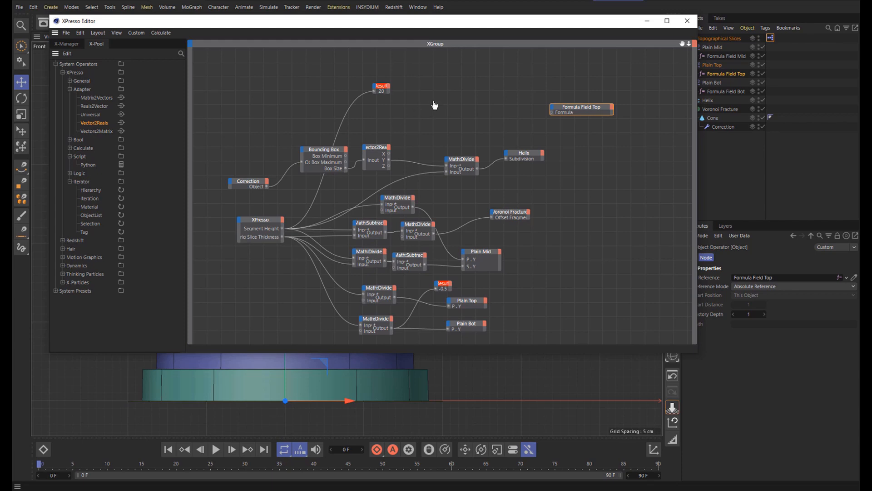
{"action": "left_click_drag", "start_coordinate": [435, 105], "coordinate": [507, 107]}
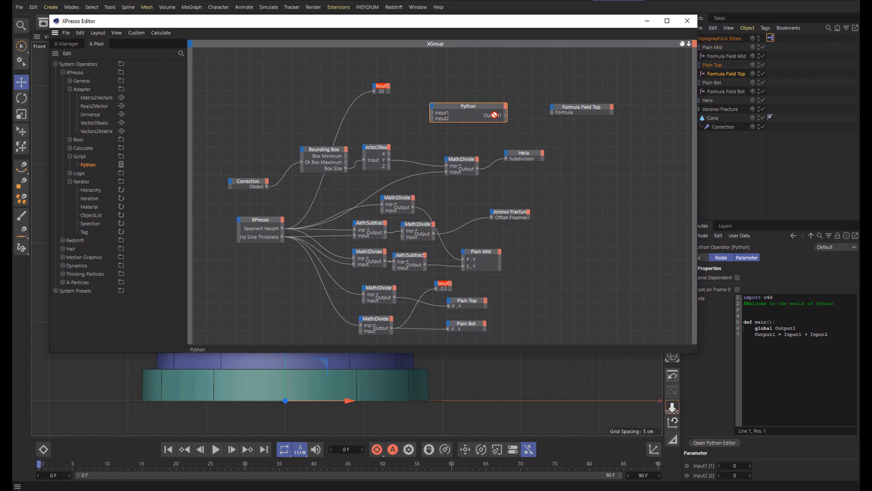
Step: Check the Python node's Output1 port information and replace that port with a String output
{"action": "right_click", "coordinate": [495, 117]}
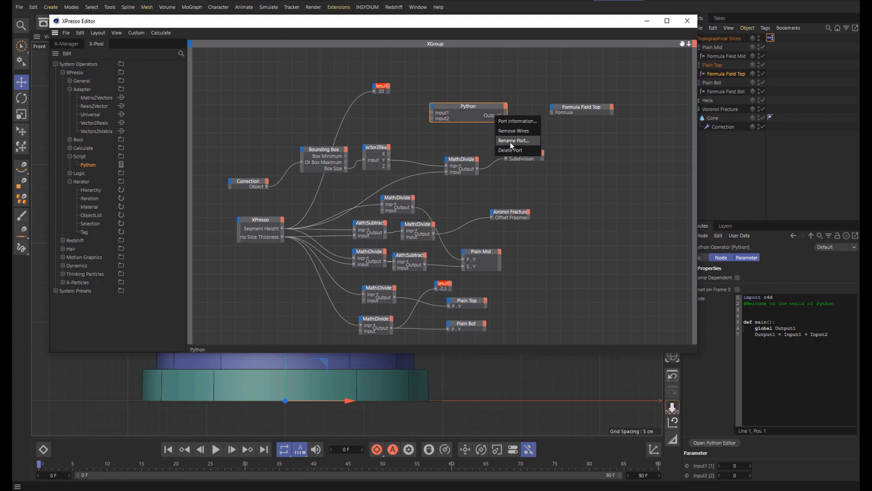
{"action": "left_click", "coordinate": [514, 120]}
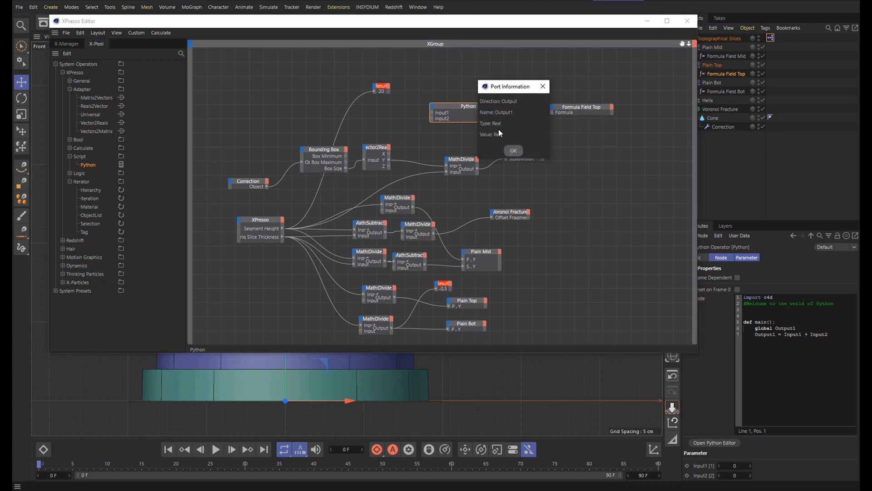
{"action": "left_click", "coordinate": [513, 150]}
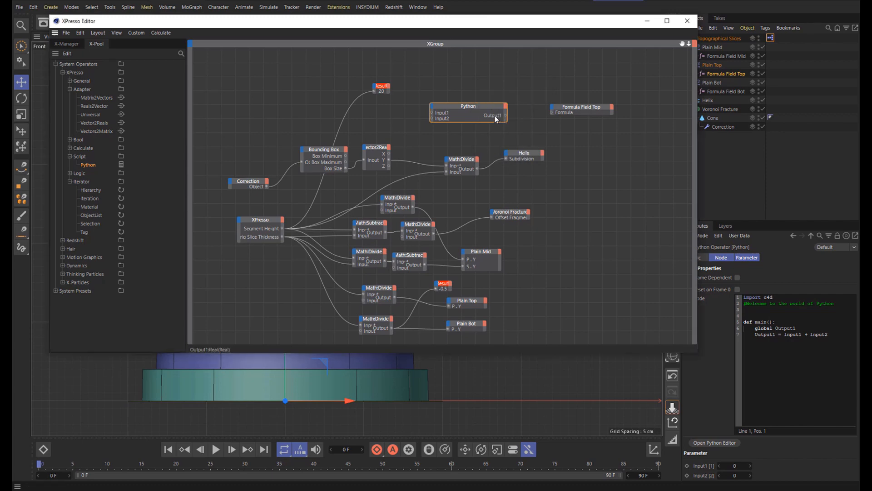
{"action": "right_click", "coordinate": [496, 118]}
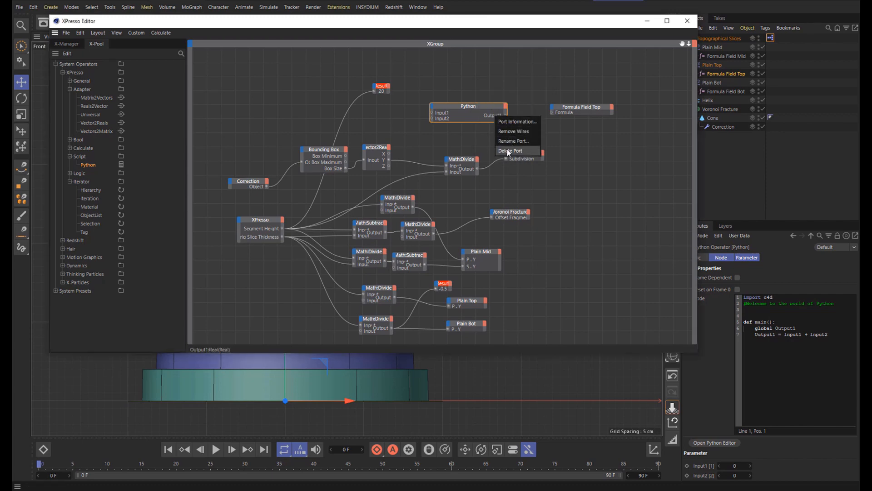
{"action": "left_click", "coordinate": [511, 151]}
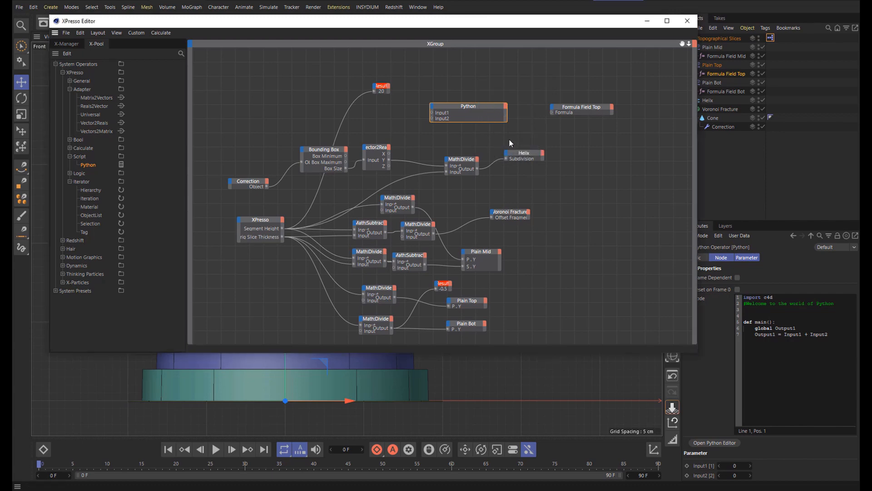
{"action": "left_click", "coordinate": [506, 107]}
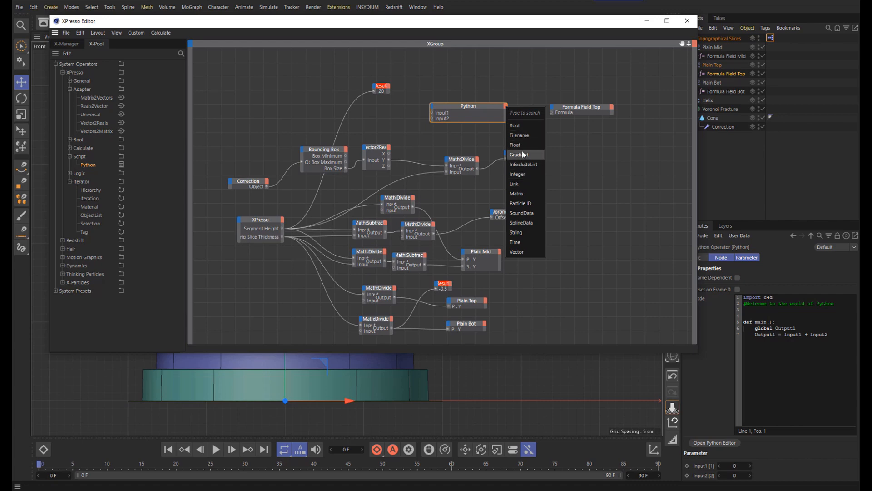
{"action": "left_click", "coordinate": [518, 232]}
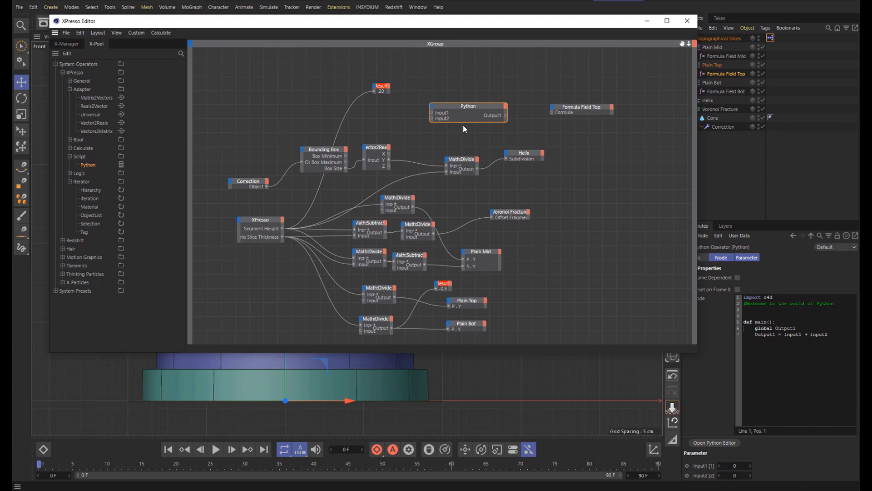
Step: Enlarge the Python node and check the port information of Input1
{"action": "left_click_drag", "start_coordinate": [463, 122], "coordinate": [463, 136]}
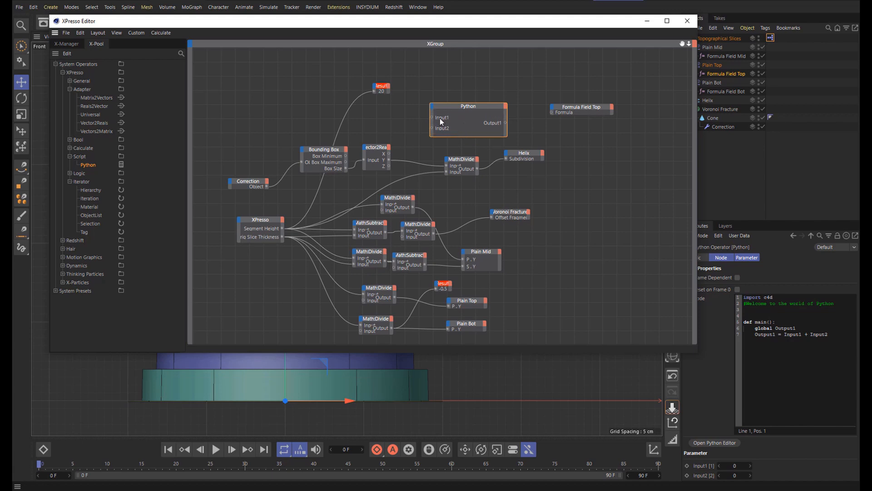
{"action": "right_click", "coordinate": [439, 120]}
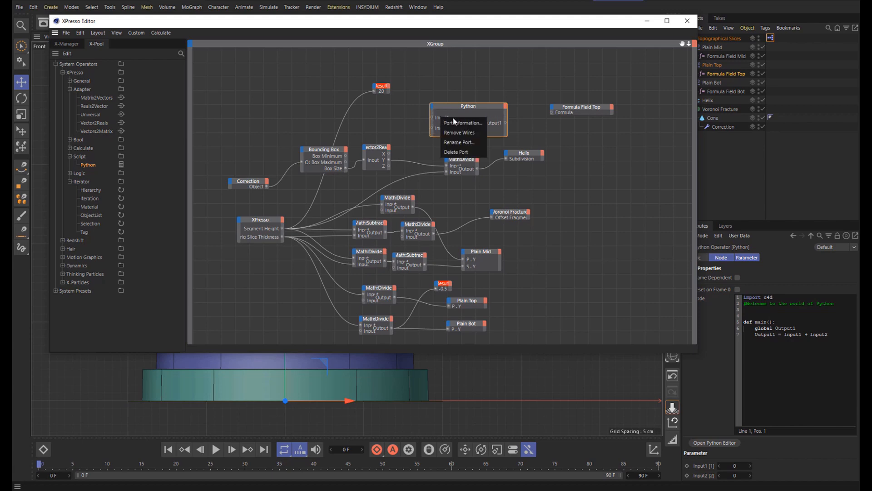
{"action": "left_click", "coordinate": [454, 122]}
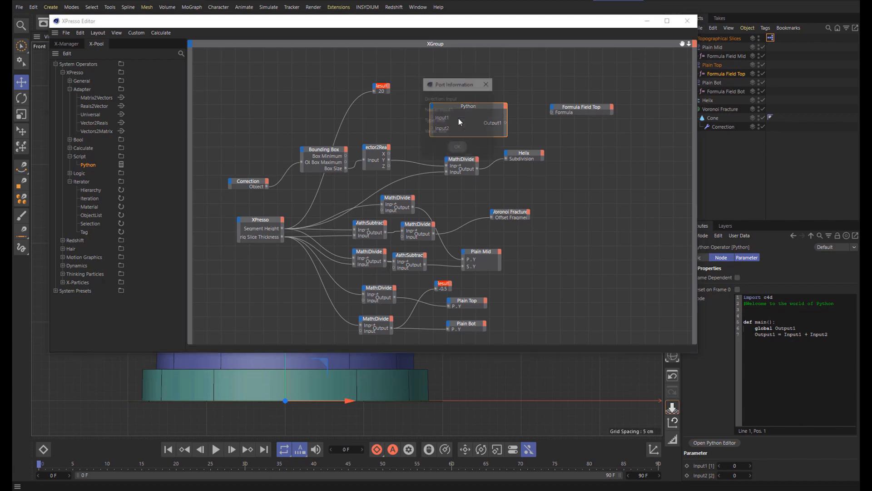
{"action": "left_click", "coordinate": [487, 84]}
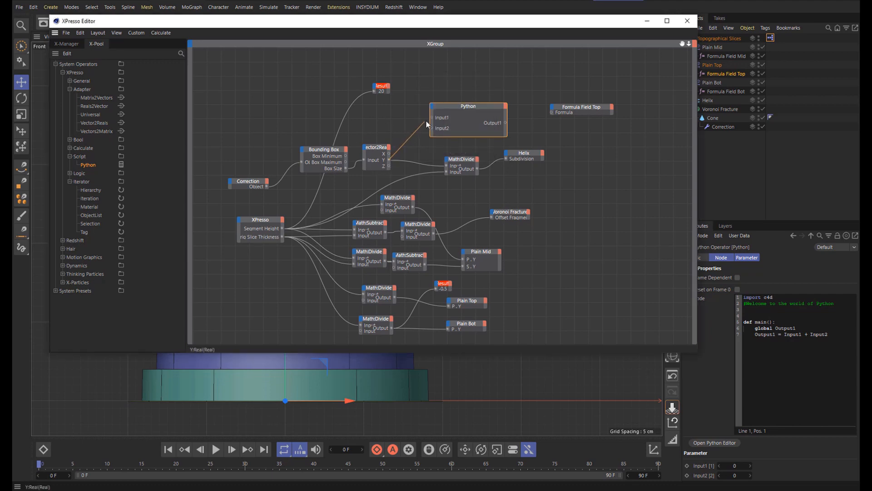
Step: Wire the bounding box height (Y) into the Python node's Input1 and Segment Height into its Input2
{"action": "left_click_drag", "start_coordinate": [427, 123], "coordinate": [432, 117]}
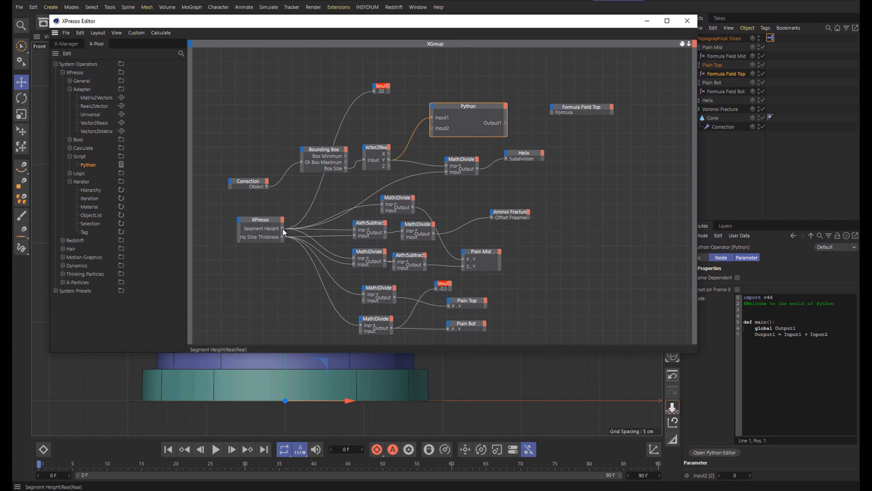
{"action": "left_click_drag", "start_coordinate": [283, 228], "coordinate": [432, 129]}
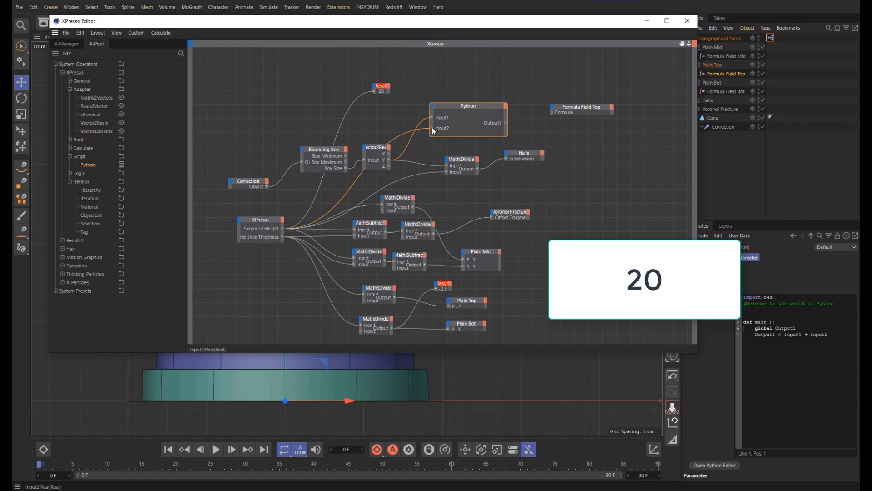
Step: Rearrange the Vector2Reals, Bounding Box, Correction and Segment Height Result nodes into a tidier layout in front of the Python node
{"action": "left_click", "coordinate": [374, 145]}
{"action": "left_click_drag", "start_coordinate": [373, 142], "coordinate": [368, 113]}
{"action": "left_click", "coordinate": [318, 155]}
{"action": "left_click_drag", "start_coordinate": [318, 155], "coordinate": [301, 133]}
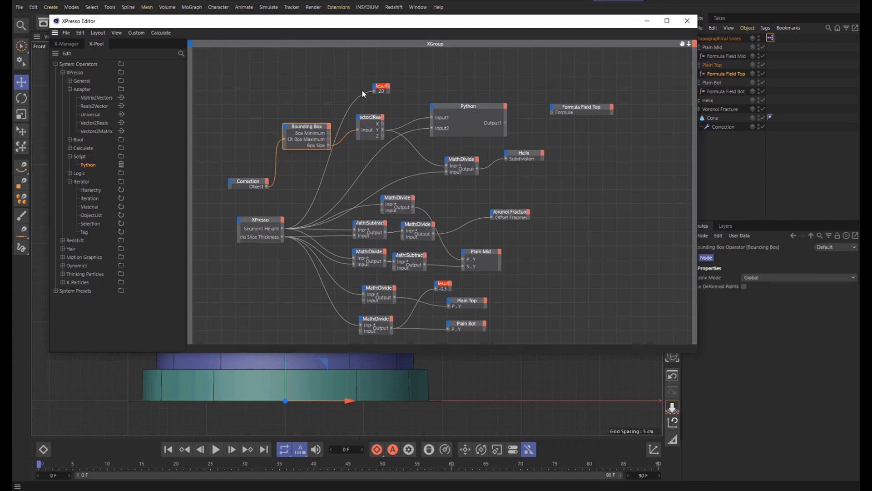
{"action": "left_click_drag", "start_coordinate": [384, 87], "coordinate": [325, 185]}
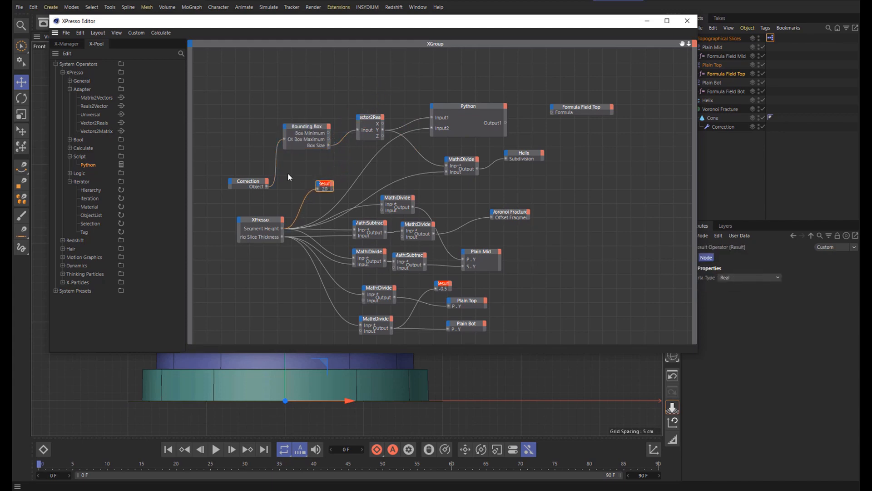
{"action": "left_click", "coordinate": [255, 178]}
{"action": "left_click_drag", "start_coordinate": [255, 176], "coordinate": [256, 133]}
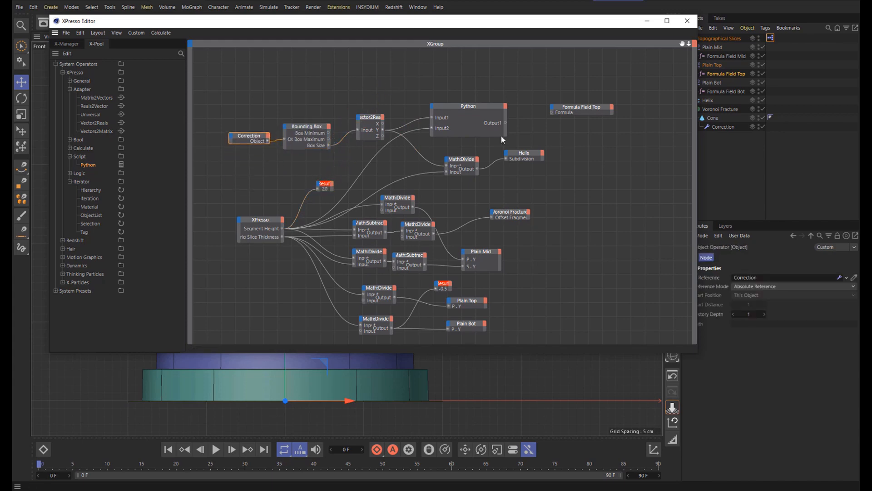
Step: Rename the Python node's Input1 port to Size and its Input2 port to Thk
{"action": "right_click", "coordinate": [443, 119]}
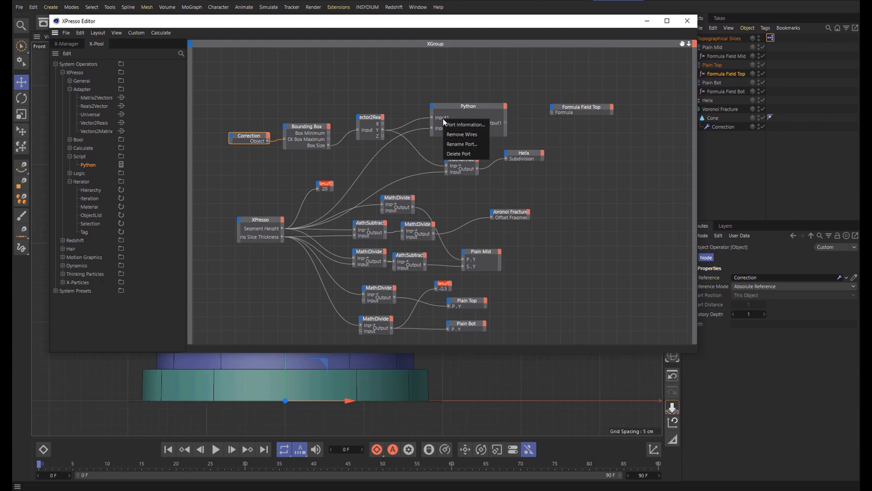
{"action": "left_click", "coordinate": [462, 144]}
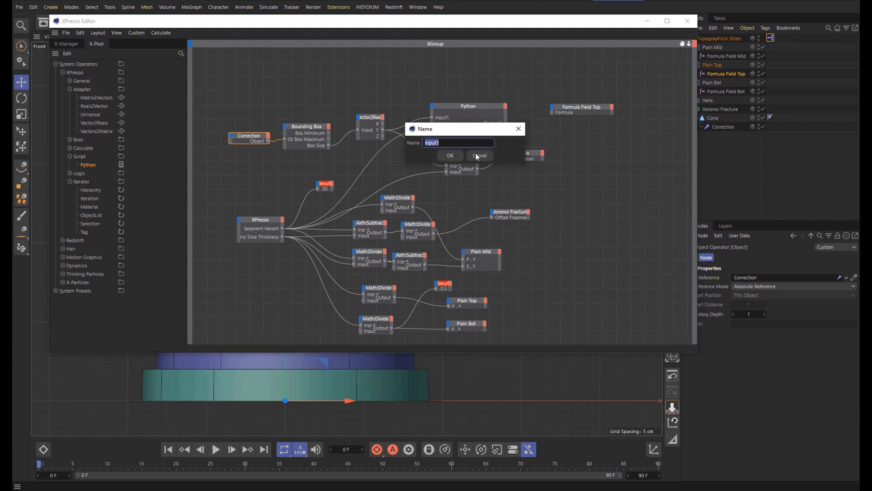
{"action": "type", "text": "Size"}
{"action": "left_click", "coordinate": [476, 156]}
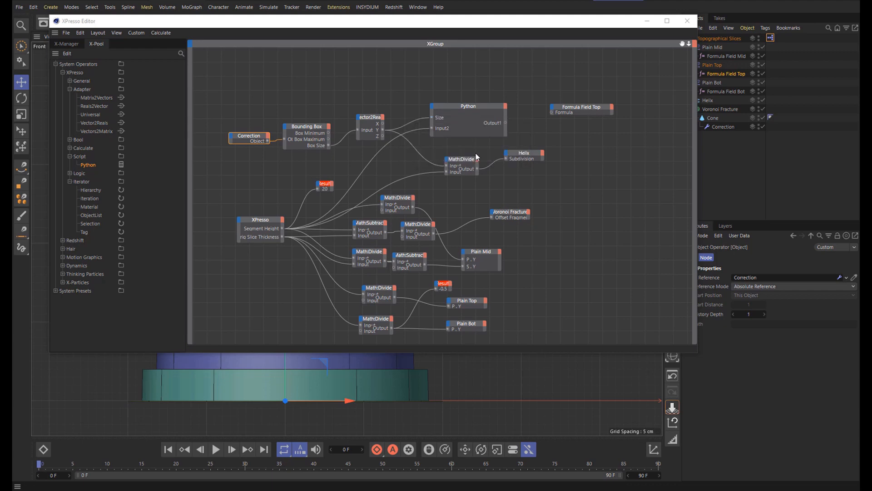
{"action": "right_click", "coordinate": [448, 128]}
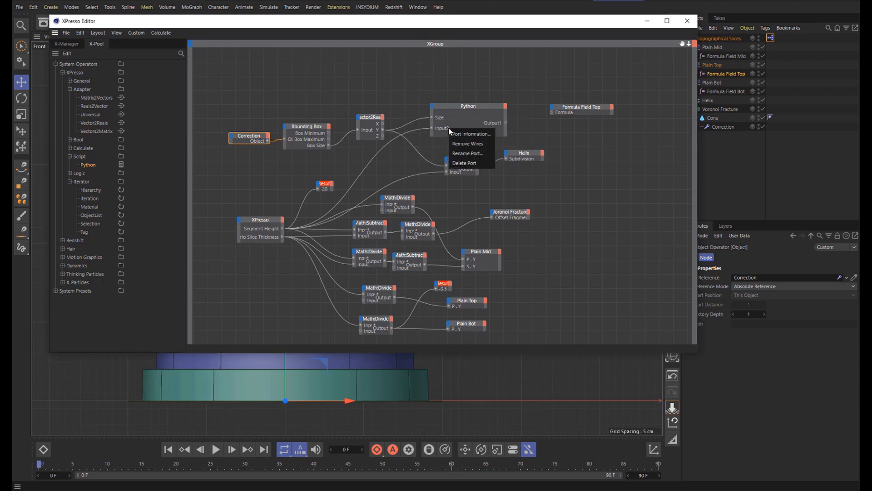
{"action": "left_click", "coordinate": [466, 154]}
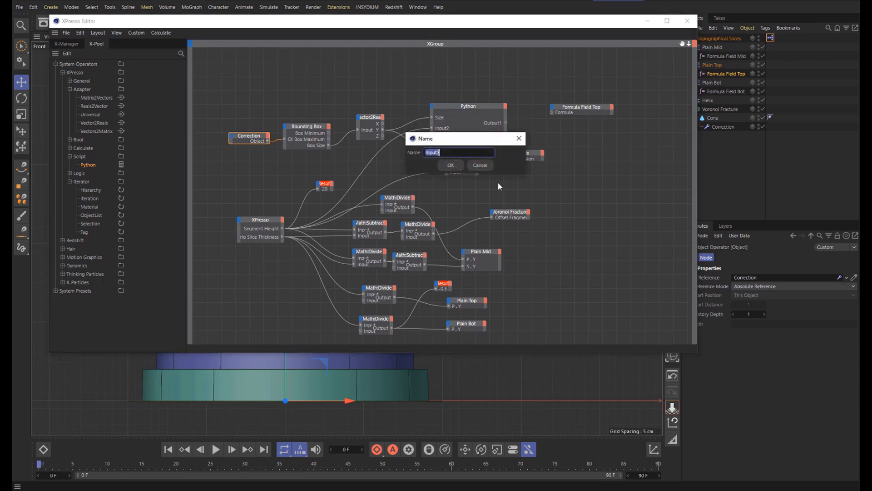
{"action": "left_click", "coordinate": [451, 165]}
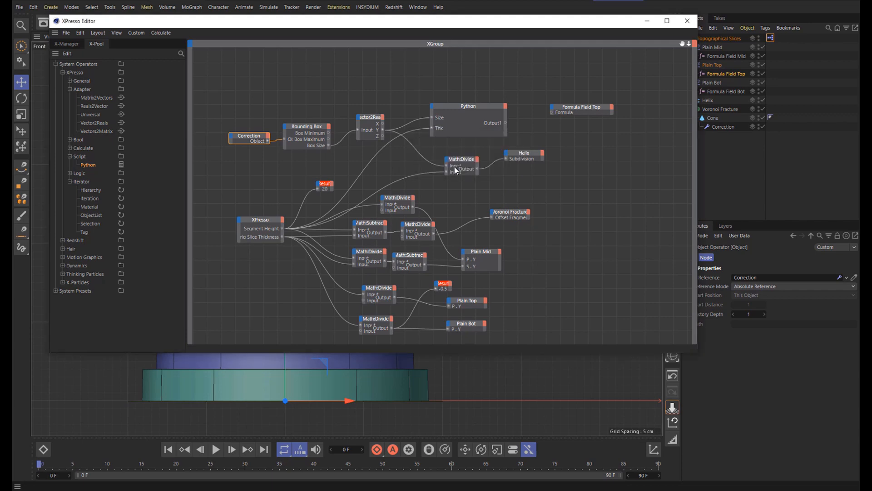
Step: Rename the Python node's Output1 port to Formula
{"action": "right_click", "coordinate": [495, 122]}
{"action": "left_click", "coordinate": [512, 148]}
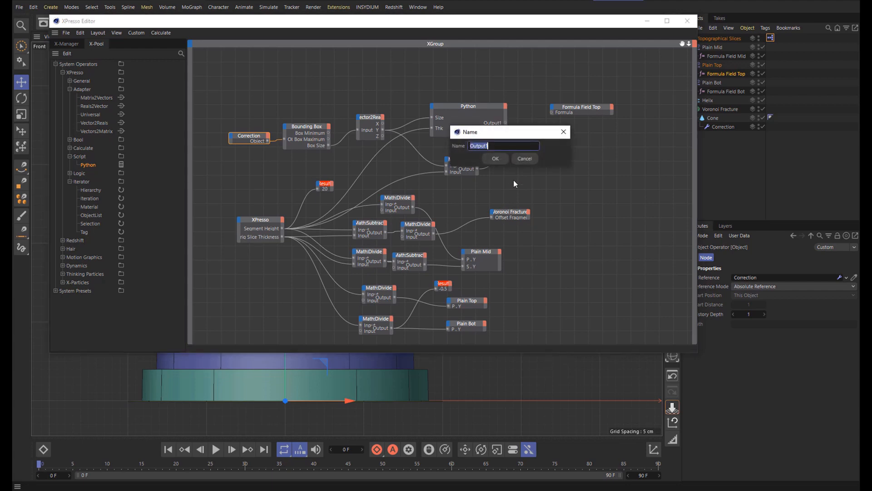
{"action": "type", "text": "formula"}
{"action": "key", "text": "Return"}
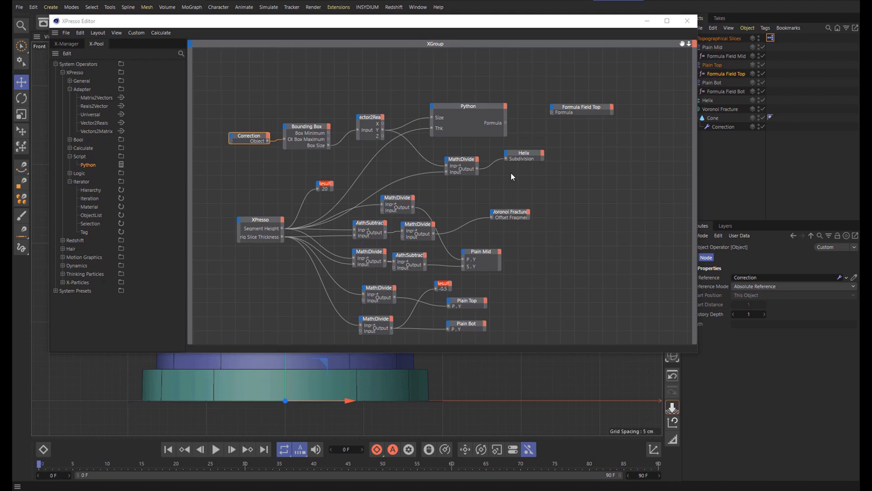
Step: Open the Python node's script in the Expression Editor and widen its window
{"action": "left_click", "coordinate": [471, 108]}
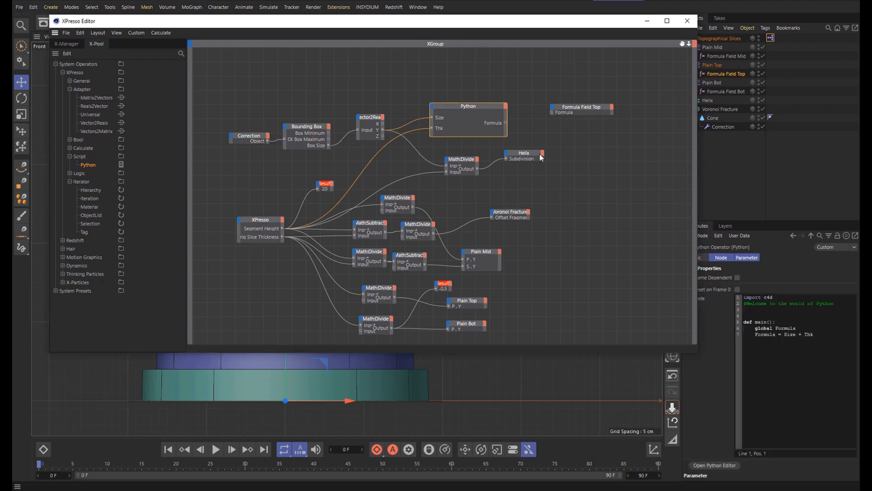
{"action": "left_click", "coordinate": [710, 462]}
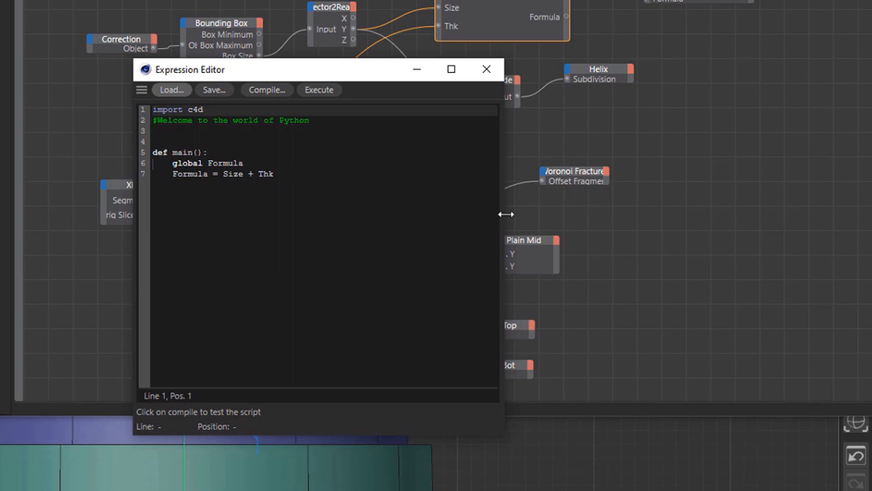
{"action": "left_click_drag", "start_coordinate": [506, 214], "coordinate": [702, 217]}
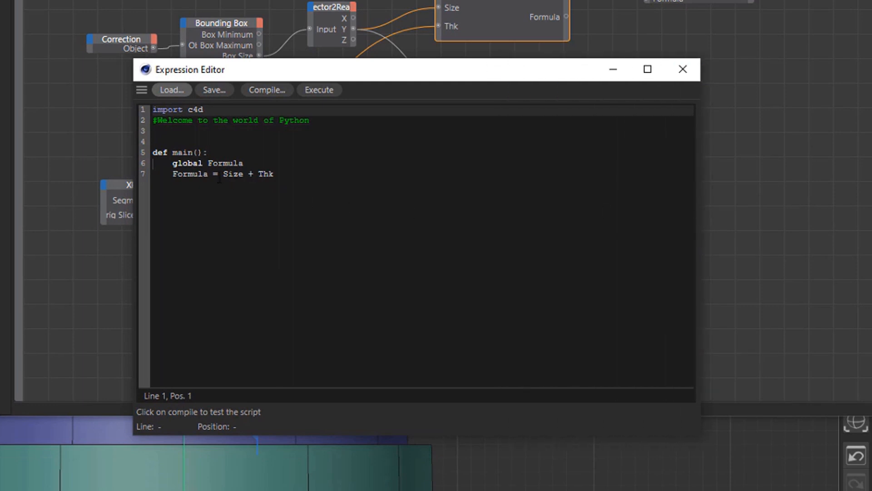
Step: Replace the Size + Thk expression assigned to Formula with py > Size - Thk
{"action": "left_click", "coordinate": [245, 174]}
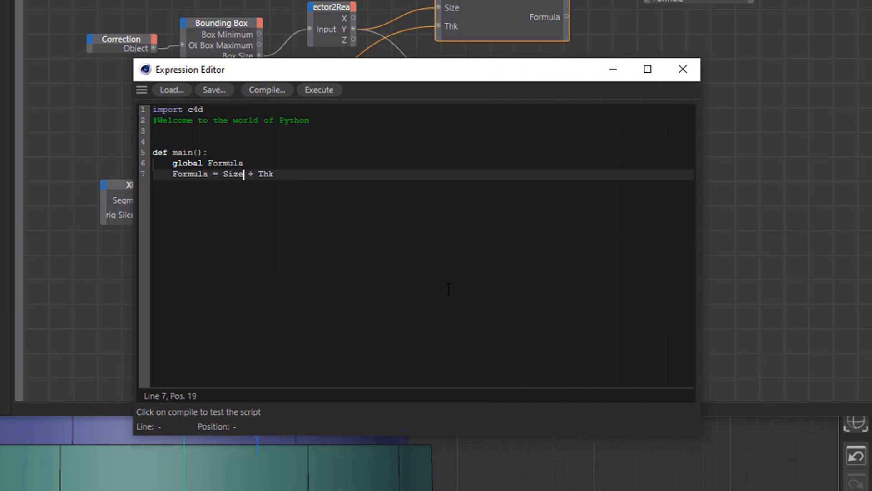
{"action": "key", "text": "Left"}
{"action": "key", "text": "Left"}
{"action": "key", "text": "Left"}
{"action": "key", "text": "Left"}
{"action": "key", "text": "shift+End"}
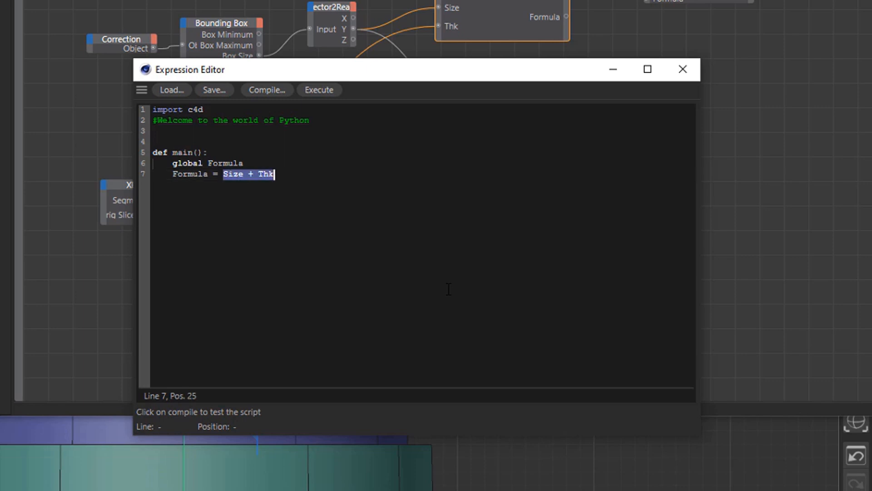
{"action": "key", "text": "BackSpace"}
{"action": "type", "text": "py "}
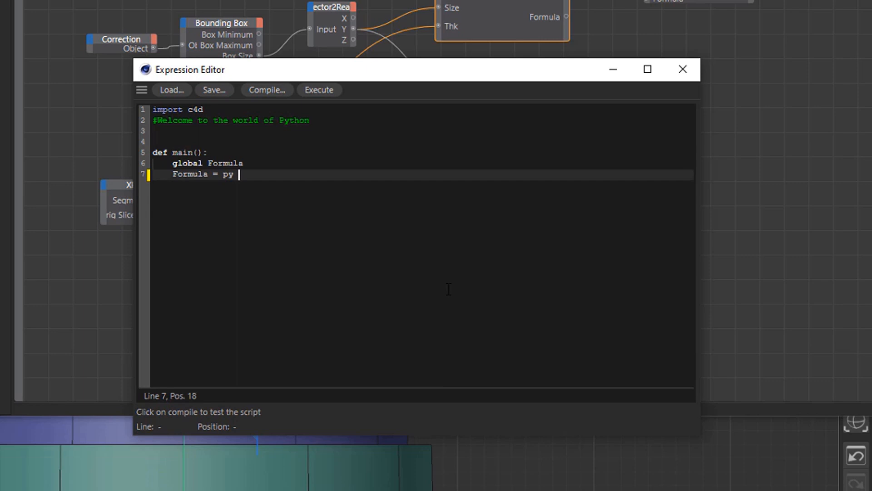
{"action": "type", "text": ">"}
{"action": "type", "text": " Size - Thk"}
Step: Make "py > " a quoted string and concatenate it with str(Size) in the Formula line
{"action": "key", "text": "Left"}
{"action": "key", "text": "Left"}
{"action": "key", "text": "Left"}
{"action": "key", "text": "Left"}
{"action": "key", "text": "Left"}
{"action": "key", "text": "Left"}
{"action": "key", "text": "Left"}
{"action": "key", "text": "Left"}
{"action": "key", "text": "Left"}
{"action": "key", "text": "Left"}
{"action": "key", "text": "Left"}
{"action": "key", "text": "Left"}
{"action": "key", "text": "Left"}
{"action": "key", "text": "Left"}
{"action": "key", "text": "Left"}
{"action": "type", "text": "\""}
{"action": "key", "text": "Right"}
{"action": "key", "text": "Right"}
{"action": "key", "text": "Right"}
{"action": "key", "text": "Right"}
{"action": "key", "text": "Right"}
{"action": "type", "text": "\"+str("}
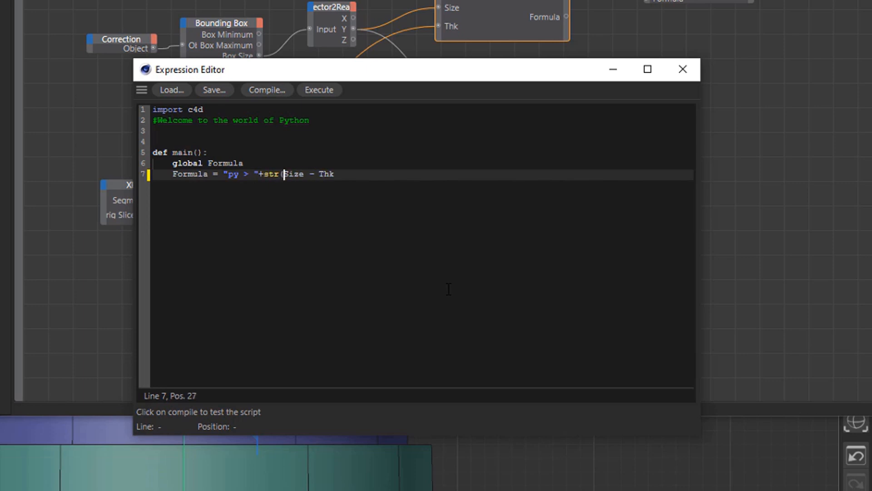
{"action": "key", "text": "Right"}
{"action": "key", "text": "Right"}
{"action": "key", "text": "Right"}
{"action": "key", "text": "Right"}
{"action": "type", "text": ")+\"\""}
Step: Quote the minus sign as " - " and concatenate it with str(Thk) in the Formula line
{"action": "key", "text": "Right"}
{"action": "key", "text": "Right"}
{"action": "key", "text": "Right"}
{"action": "key", "text": "Left"}
{"action": "key", "text": "Left"}
{"action": "key", "text": "Left"}
{"action": "key", "text": "Left"}
{"action": "key", "text": "Delete"}
{"action": "key", "text": "Right"}
{"action": "key", "text": "Right"}
{"action": "key", "text": "Right"}
{"action": "type", "text": "\"+str("}
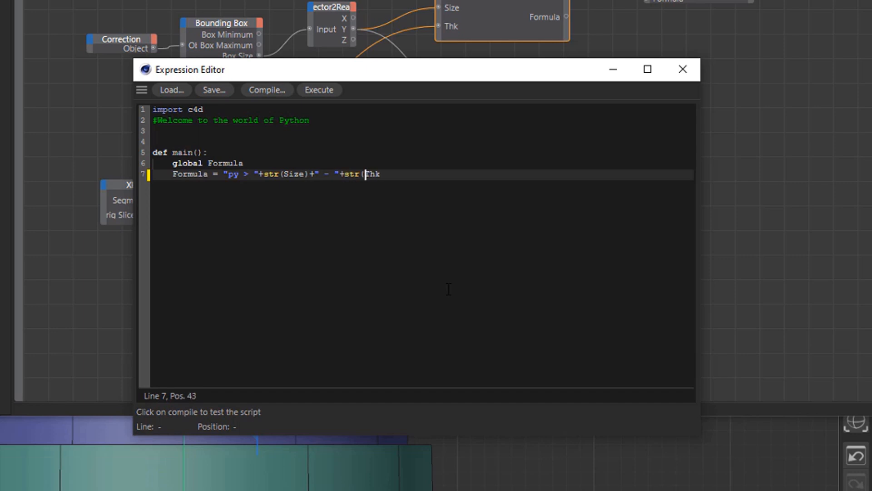
{"action": "type", "text": "Thl"}
{"action": "type", "text": ")"}
{"action": "key", "text": "Left"}
{"action": "key", "text": "Left"}
{"action": "key", "text": "Delete"}
{"action": "key", "text": "Delete"}
{"action": "key", "text": "Delete"}
{"action": "key", "text": "Delete"}
{"action": "key", "text": "Right"}
{"action": "type", "text": ")"}
Step: Enclose the subtraction in literal parentheses by adding ( inside the first string and +")" at the end, and close the script editor
{"action": "key", "text": "Left"}
{"action": "key", "text": "Left"}
{"action": "key", "text": "Left"}
{"action": "key", "text": "Left"}
{"action": "key", "text": "Left"}
{"action": "key", "text": "Left"}
{"action": "key", "text": "Left"}
{"action": "key", "text": "Left"}
{"action": "key", "text": "Left"}
{"action": "key", "text": "Left"}
{"action": "key", "text": "Left"}
{"action": "key", "text": "Left"}
{"action": "key", "text": "Left"}
{"action": "key", "text": "Left"}
{"action": "key", "text": "Left"}
{"action": "key", "text": "Left"}
{"action": "key", "text": "Left"}
{"action": "key", "text": "Left"}
{"action": "key", "text": "Left"}
{"action": "key", "text": "Left"}
{"action": "type", "text": "("}
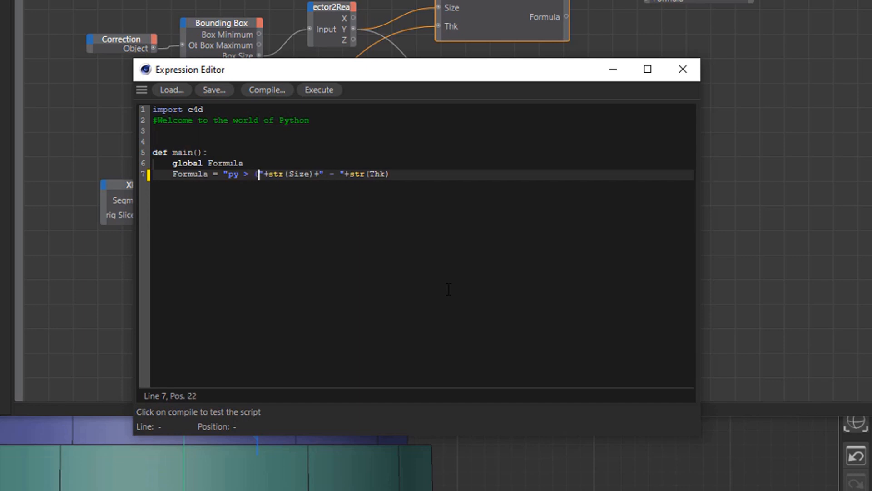
{"action": "key", "text": "End"}
{"action": "type", "text": "+\")"}
{"action": "left_click", "coordinate": [681, 69]}
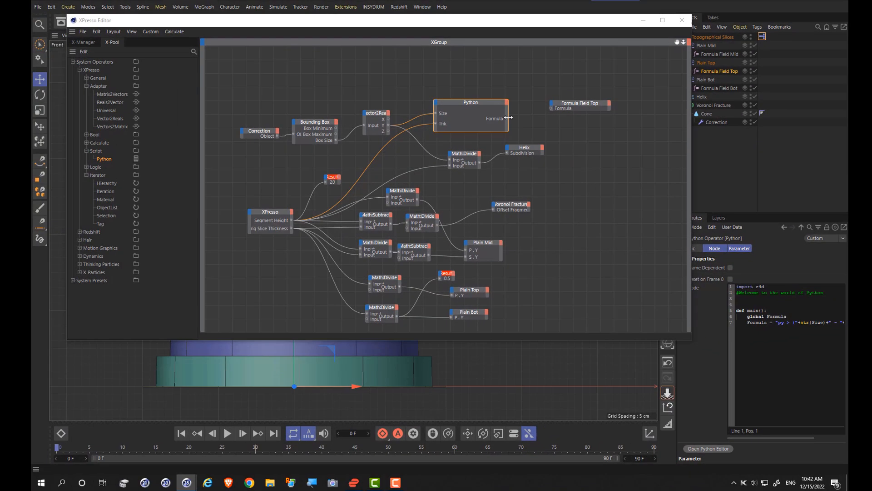
Step: Connect the Python node's Formula output to Formula Field Top, check that field's formula, and close the XPresso Editor
{"action": "left_click_drag", "start_coordinate": [508, 118], "coordinate": [552, 108]}
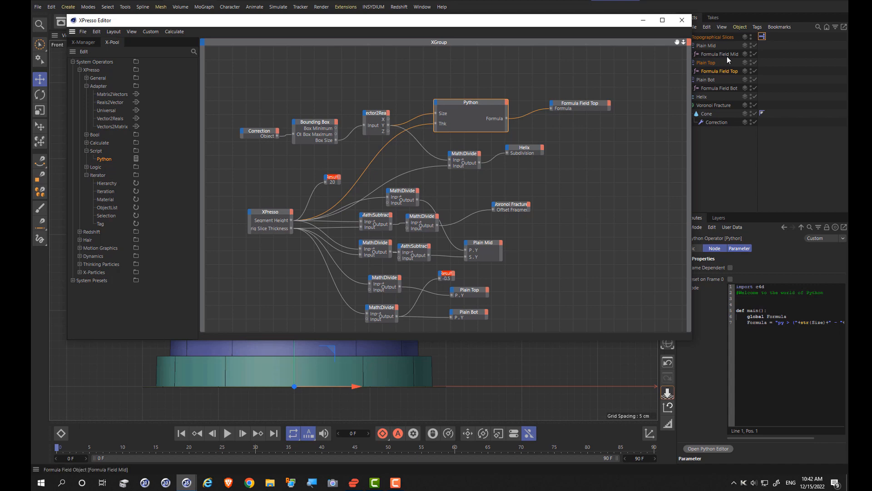
{"action": "left_click", "coordinate": [723, 72]}
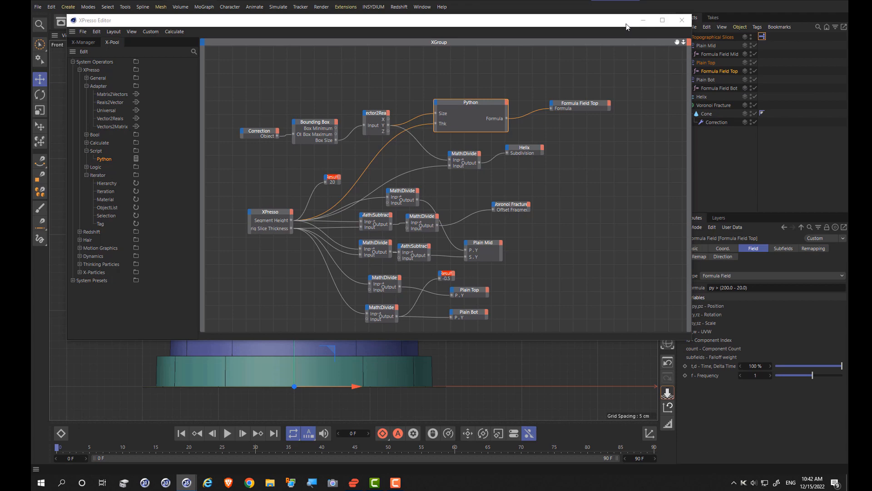
{"action": "left_click_drag", "start_coordinate": [626, 24], "coordinate": [575, 25]}
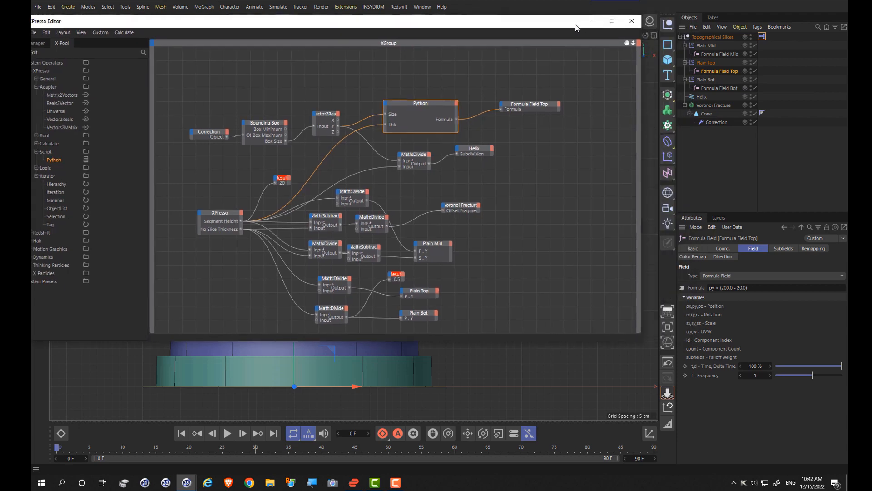
{"action": "left_click", "coordinate": [716, 72]}
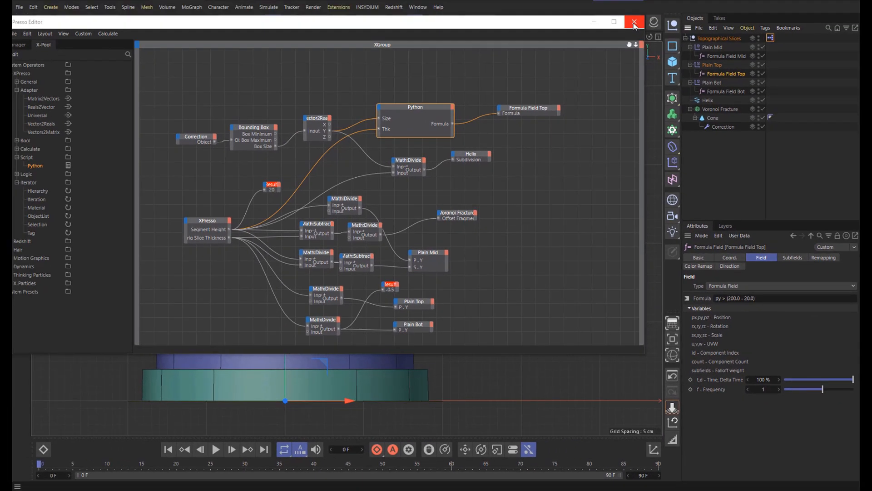
{"action": "left_click", "coordinate": [634, 22]}
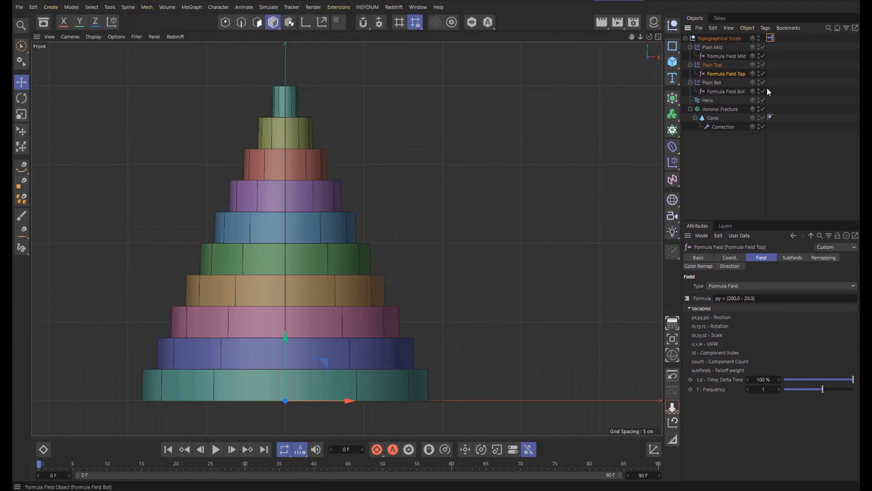
Step: Test the rig by setting the XPresso tag's Segment Height to 10 and to 5
{"action": "left_click", "coordinate": [771, 39]}
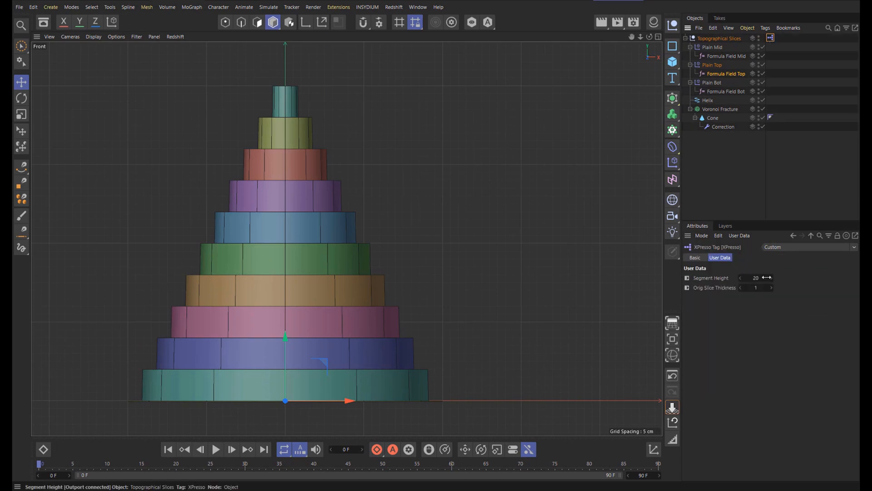
{"action": "double_click", "coordinate": [755, 278]}
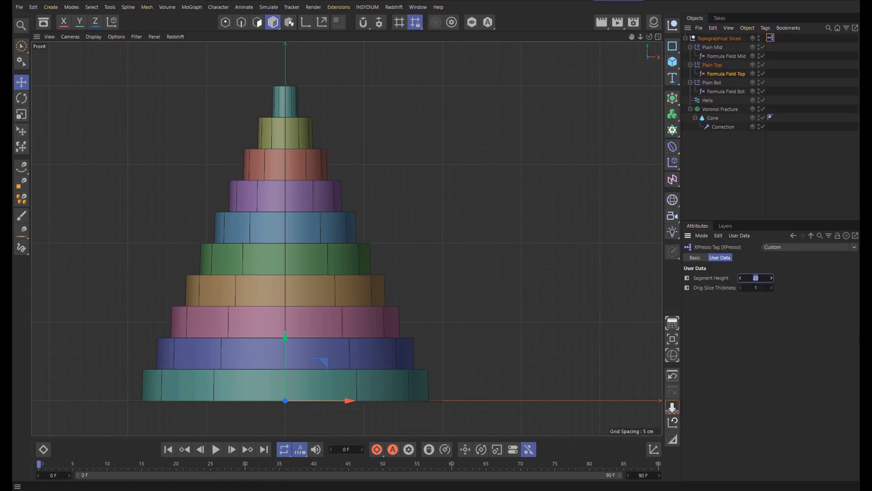
{"action": "type", "text": "10"}
{"action": "key", "text": "Return"}
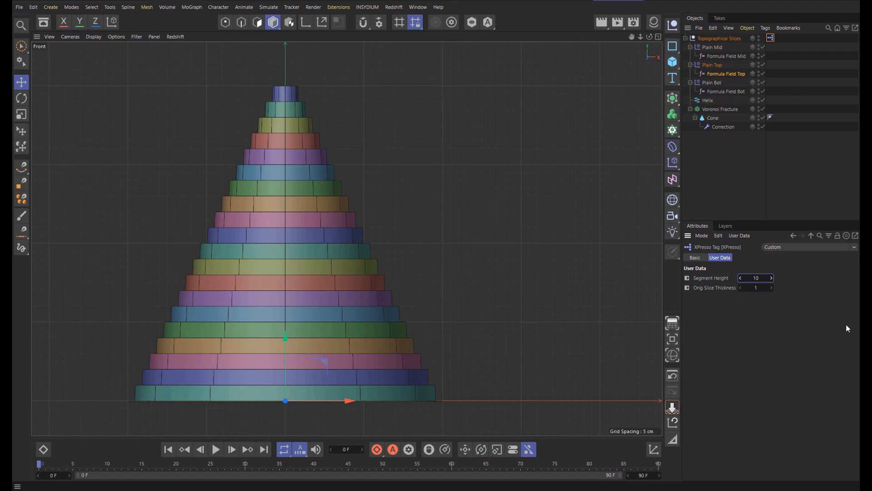
{"action": "double_click", "coordinate": [756, 278]}
{"action": "type", "text": "5"}
{"action": "key", "text": "Return"}
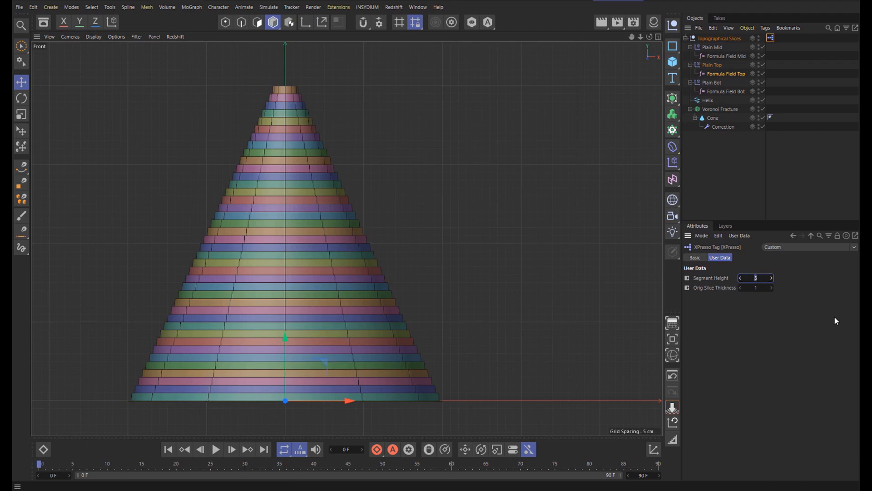
Step: Set Segment Height to 30 and examine the whole sliced cone in the front view
{"action": "type", "text": "30"}
{"action": "key", "text": "Return"}
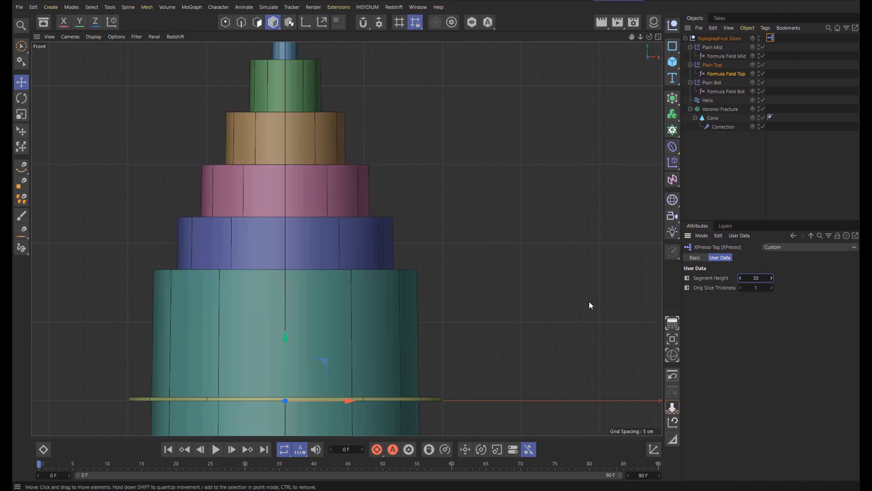
{"action": "scroll", "coordinate": [487, 269], "scroll_direction": "down", "scroll_amount": 5}
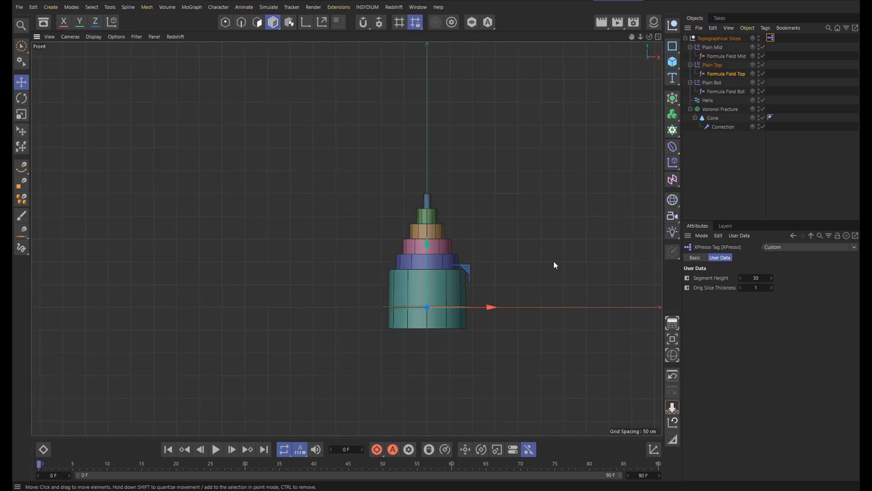
{"action": "scroll", "coordinate": [542, 268], "scroll_direction": "up", "scroll_amount": 4}
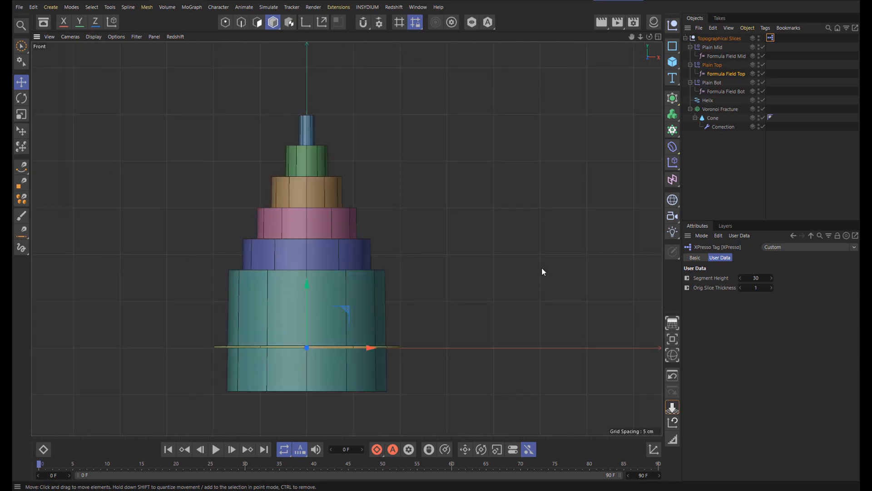
Step: Check the Voronoi Fracture's effectors and test the XPresso tag's Segment Height at 25 and at 50
{"action": "left_click", "coordinate": [720, 109]}
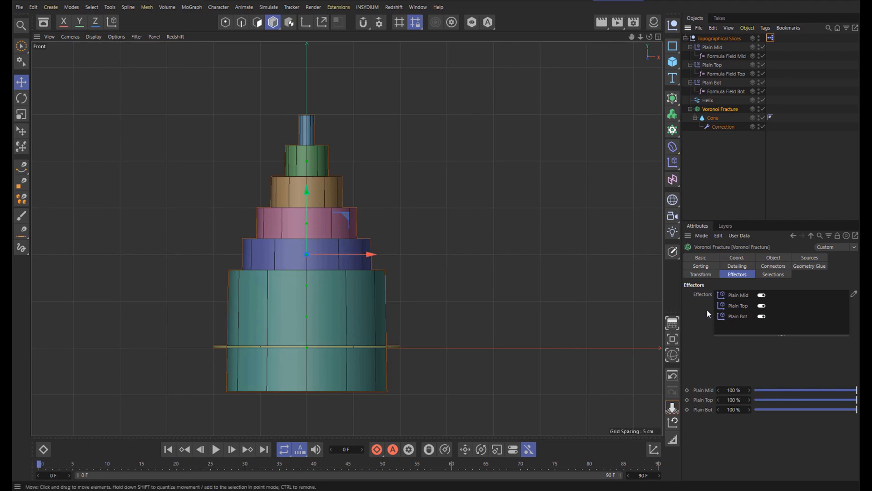
{"action": "left_click", "coordinate": [771, 39]}
{"action": "double_click", "coordinate": [753, 277]}
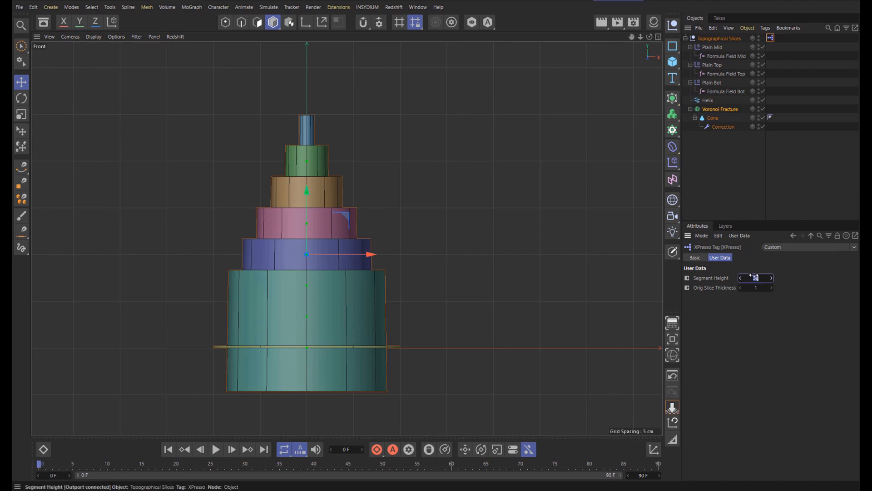
{"action": "type", "text": "25"}
{"action": "key", "text": "Return"}
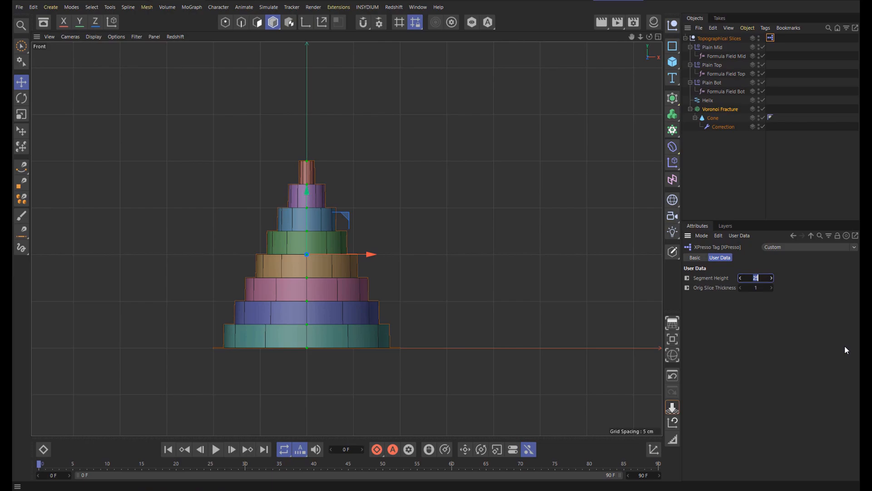
{"action": "type", "text": "50"}
{"action": "key", "text": "Return"}
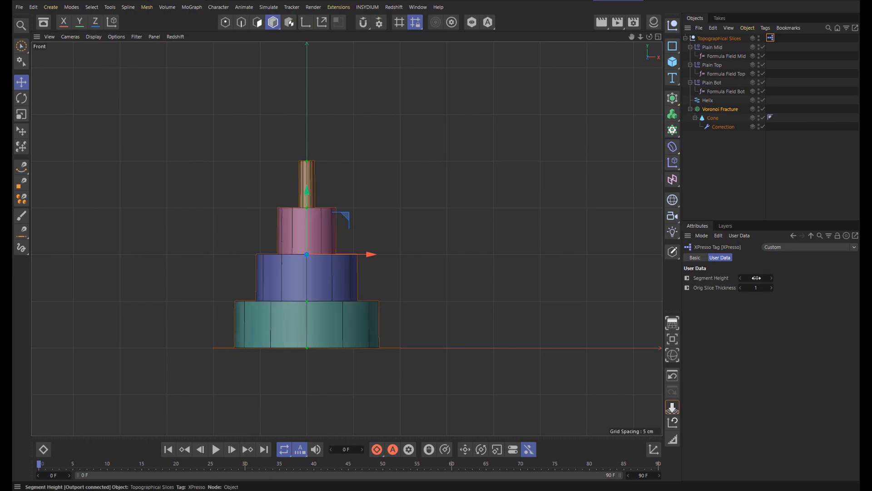
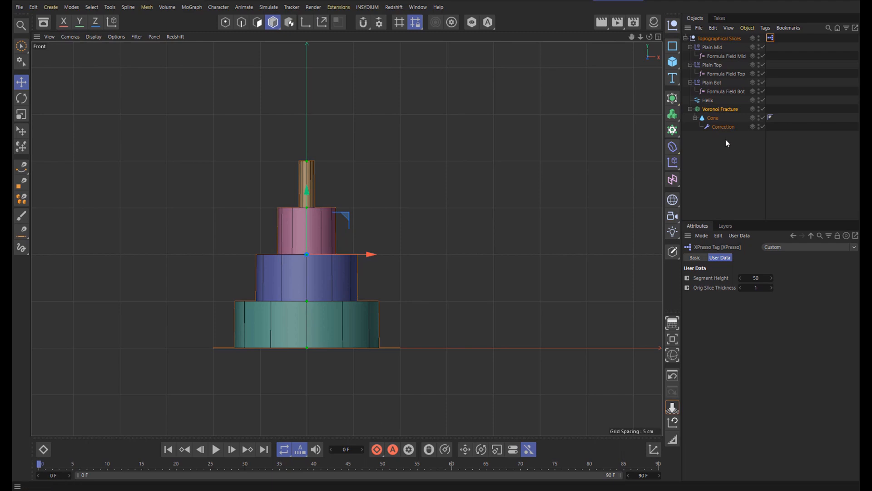
Step: Group the Cone under a null inside the Voronoi Fracture and move the Correction deformer out of the Cone, directly above it
{"action": "left_click", "coordinate": [712, 119]}
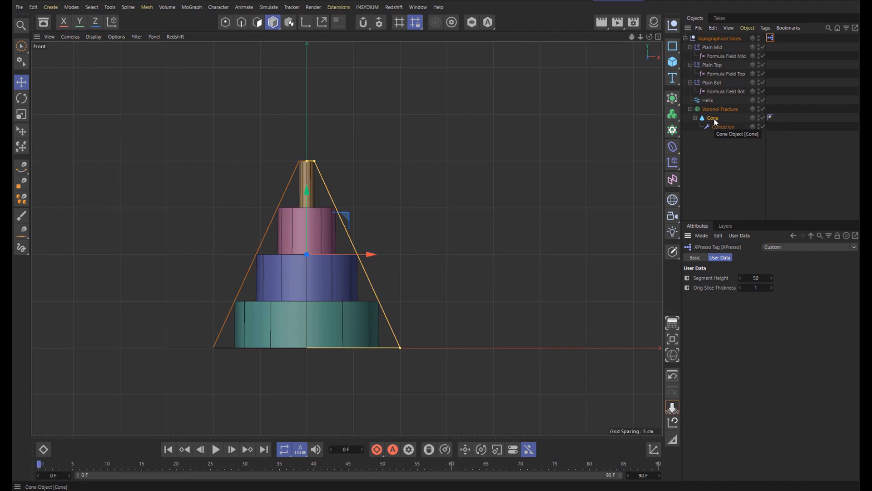
{"action": "left_click", "coordinate": [721, 126]}
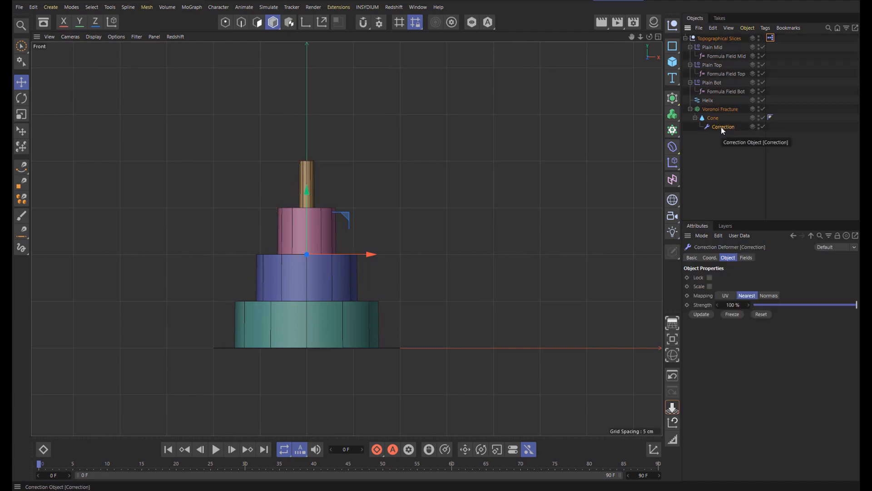
{"action": "left_click", "coordinate": [718, 122]}
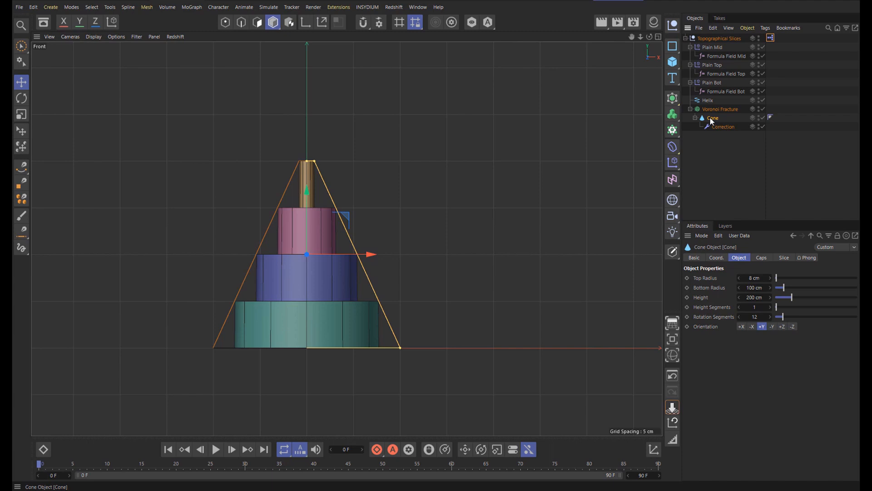
{"action": "key", "text": "alt+g"}
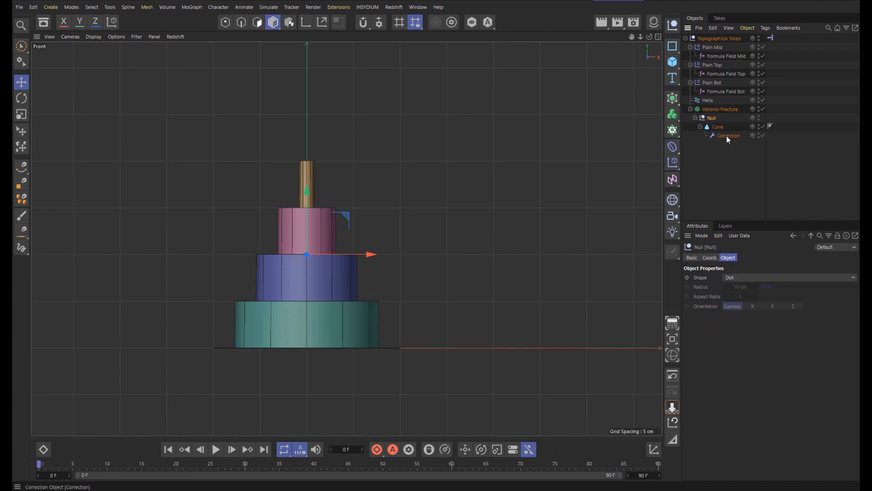
{"action": "left_click_drag", "start_coordinate": [727, 136], "coordinate": [718, 122]}
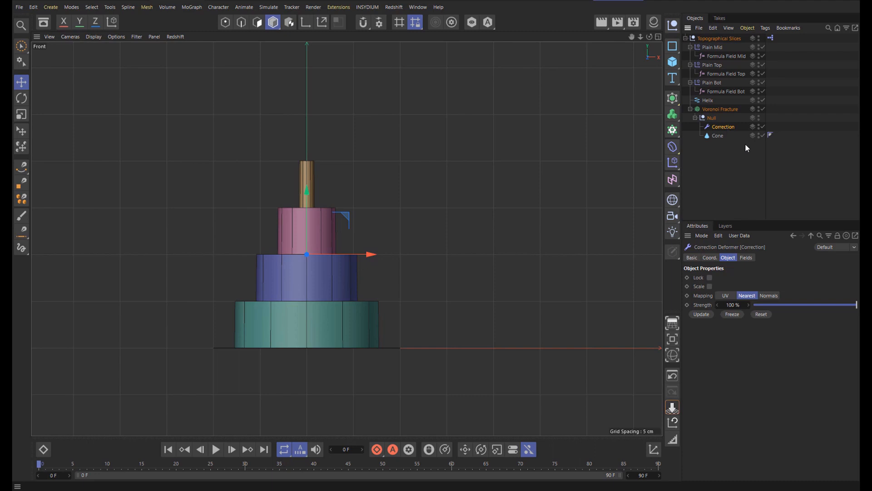
Step: Group the Cone alone under its own null below the Correction deformer and rename that null Objects
{"action": "left_click", "coordinate": [722, 137]}
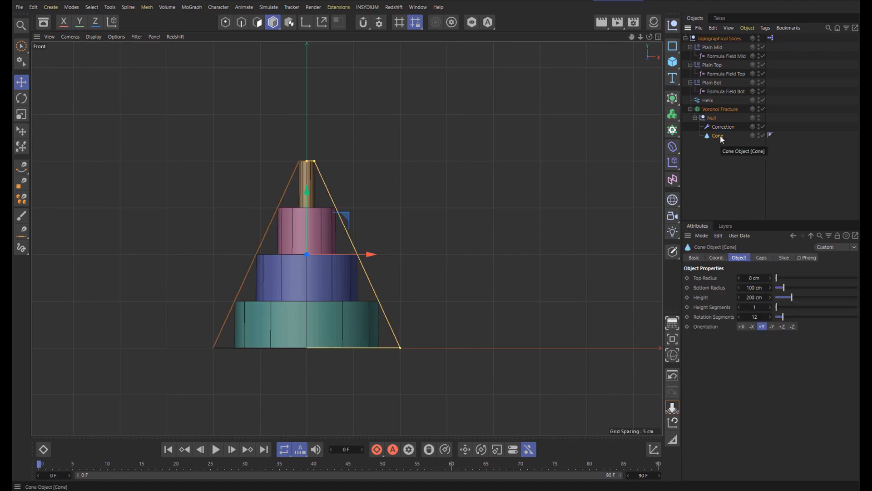
{"action": "key", "text": "alt+g"}
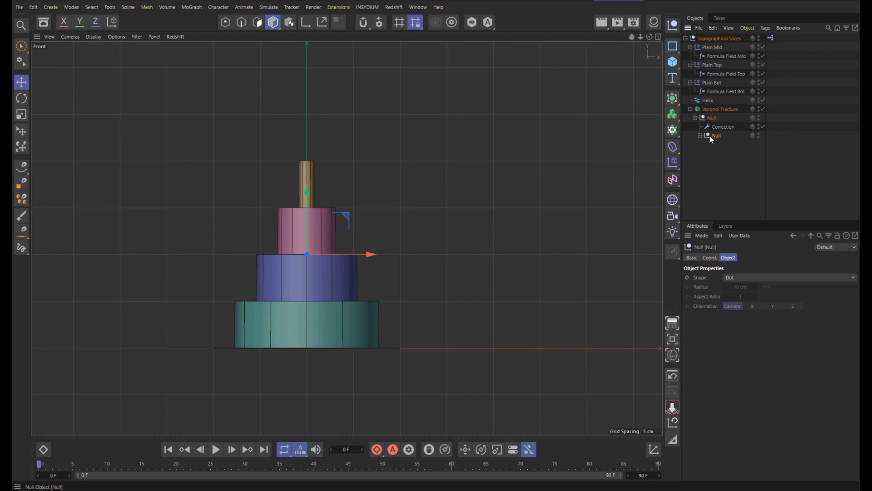
{"action": "left_click", "coordinate": [699, 136]}
{"action": "double_click", "coordinate": [717, 135]}
{"action": "type", "text": "O"}
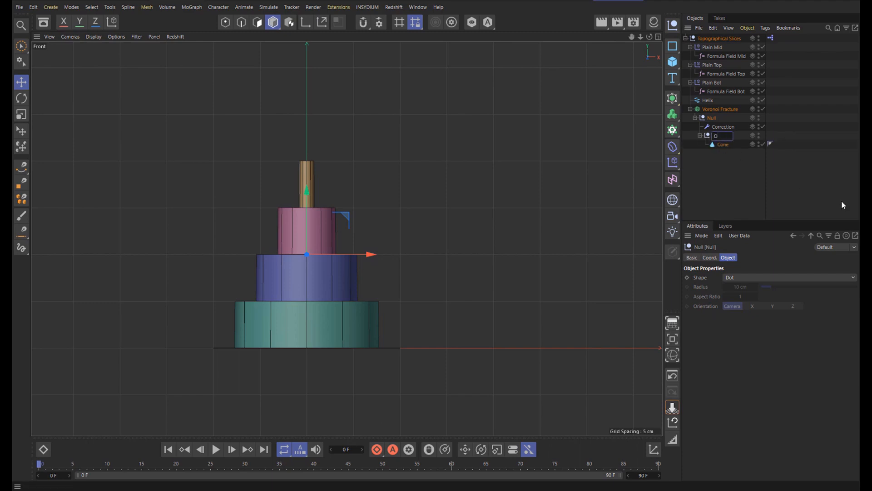
{"action": "type", "text": "bjects"}
{"action": "key", "text": "BackSpace"}
{"action": "key", "text": "BackSpace"}
{"action": "type", "text": "t"}
{"action": "key", "text": "Return"}
Step: Replace the outer null with a Connect generator holding the Correction deformer and the Objects group, deleting the emptied null
{"action": "left_click", "coordinate": [712, 118]}
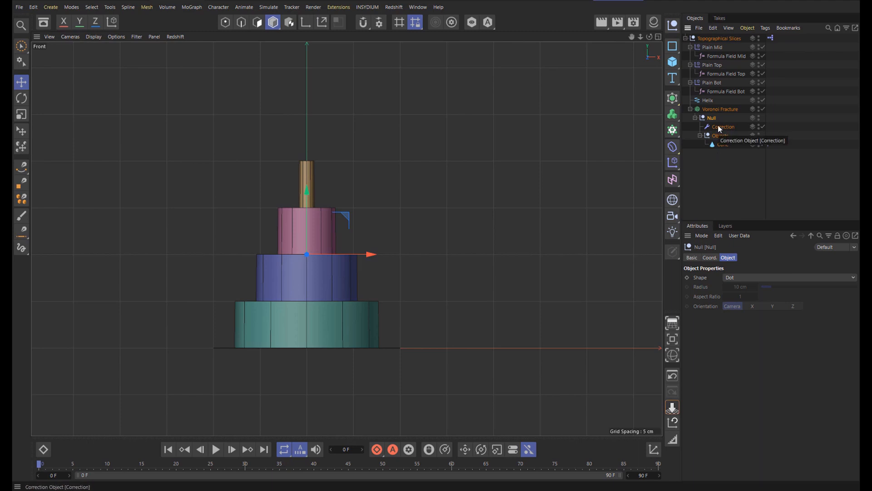
{"action": "left_click", "coordinate": [672, 98]}
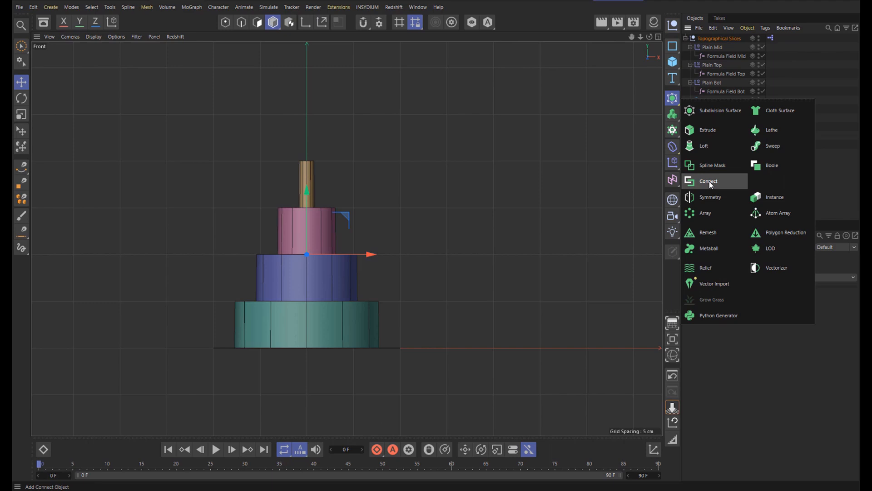
{"action": "left_click", "coordinate": [712, 185]}
{"action": "left_click_drag", "start_coordinate": [710, 40], "coordinate": [715, 135]}
{"action": "left_click", "coordinate": [711, 153]}
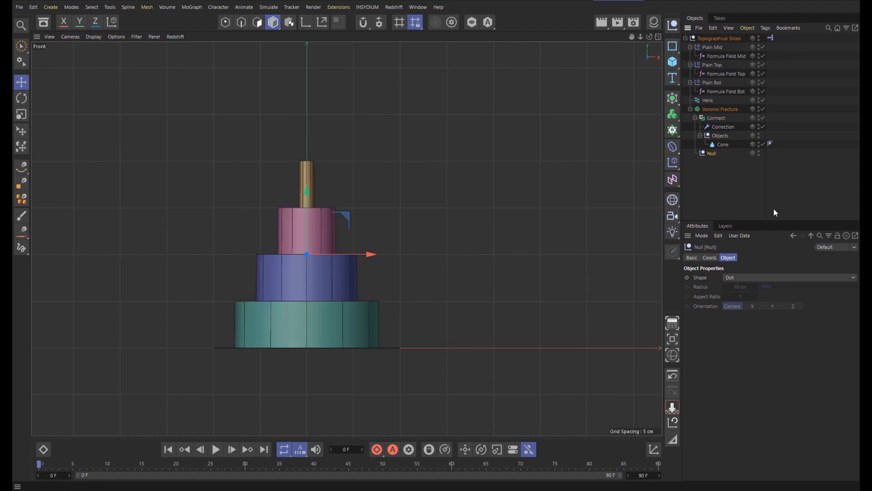
{"action": "key", "text": "Delete"}
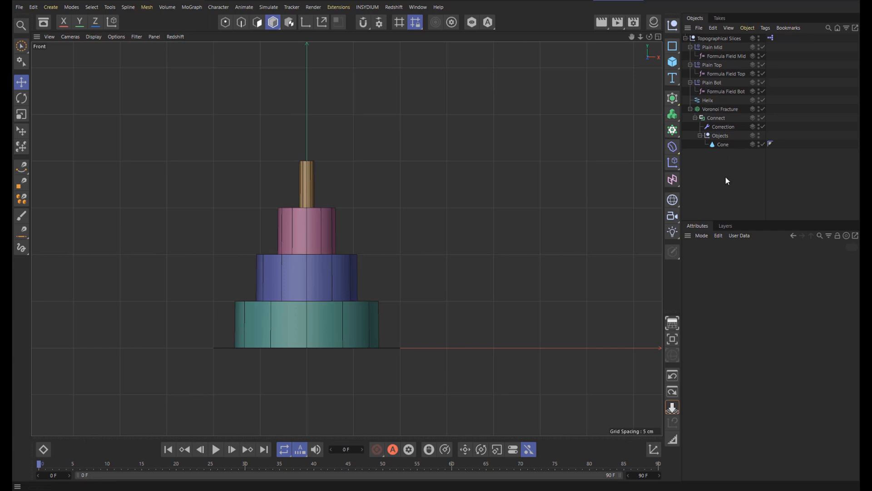
Step: Reset the Y position of every object in the Topographical Slices hierarchy to 0 cm and set the Cone's Y position to 100 cm
{"action": "left_click", "coordinate": [716, 38]}
{"action": "left_click", "coordinate": [723, 144], "text": "shift"}
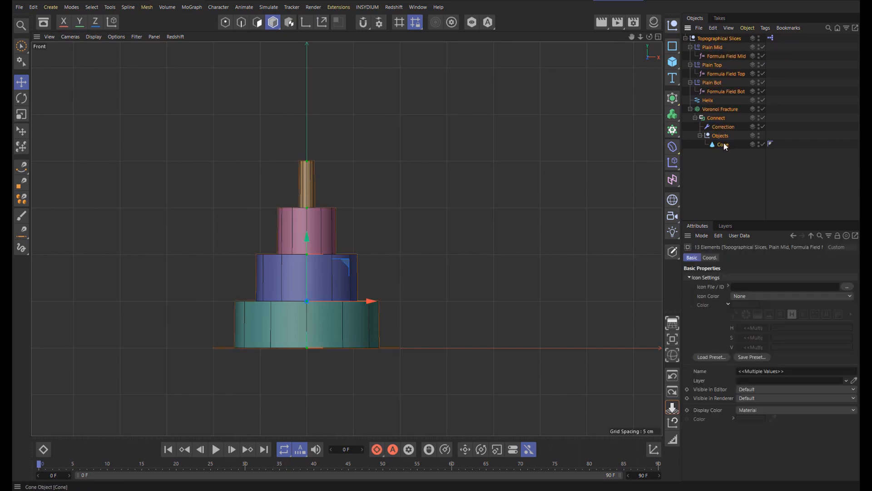
{"action": "left_click", "coordinate": [710, 257]}
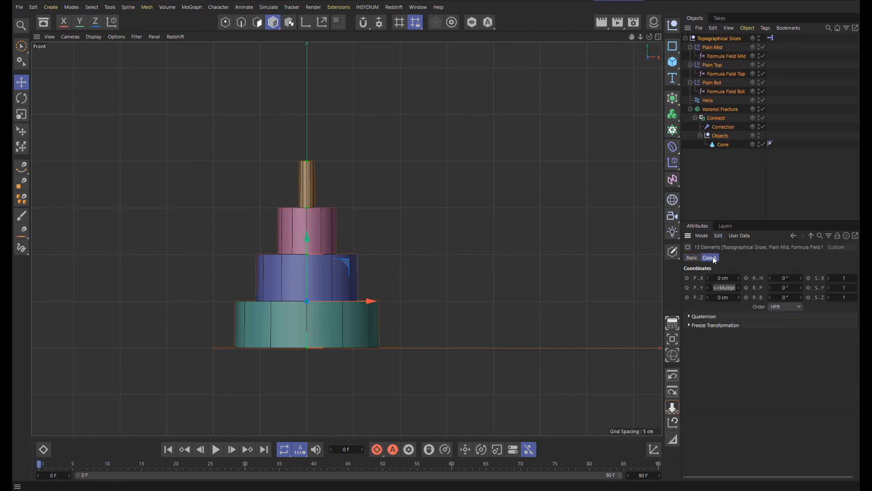
{"action": "right_click", "coordinate": [740, 287]}
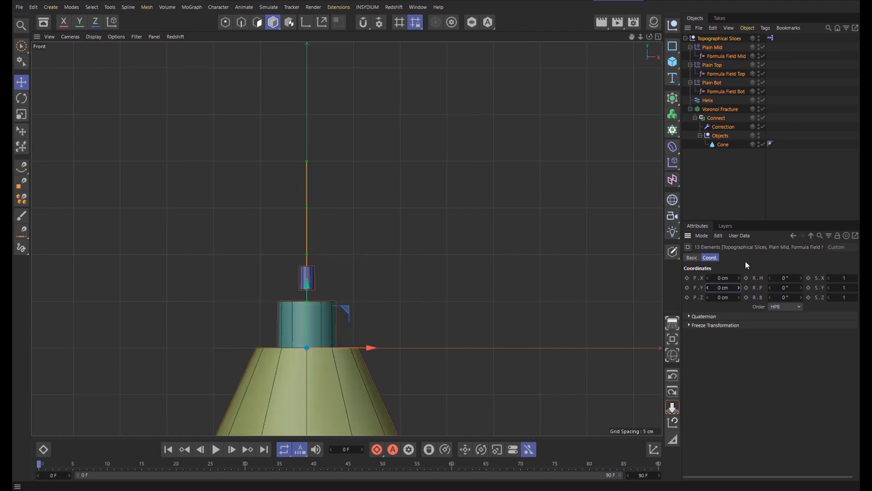
{"action": "left_click", "coordinate": [721, 145]}
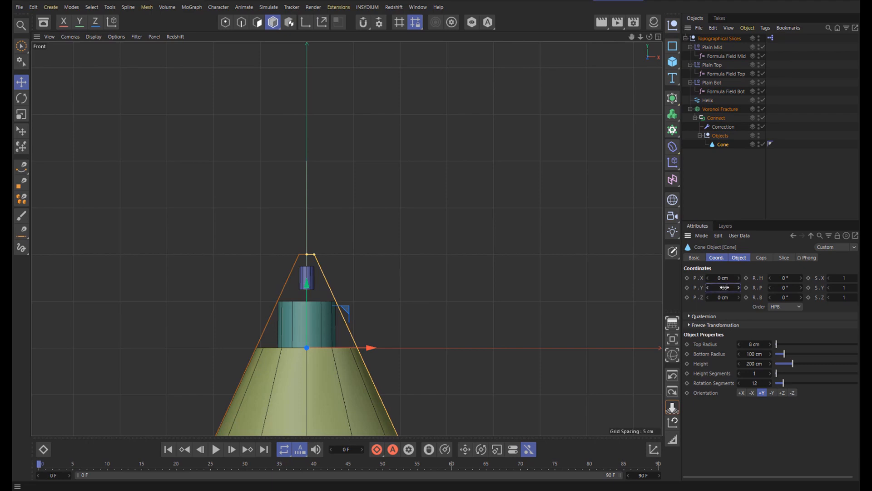
{"action": "type", "text": "100"}
{"action": "key", "text": "Return"}
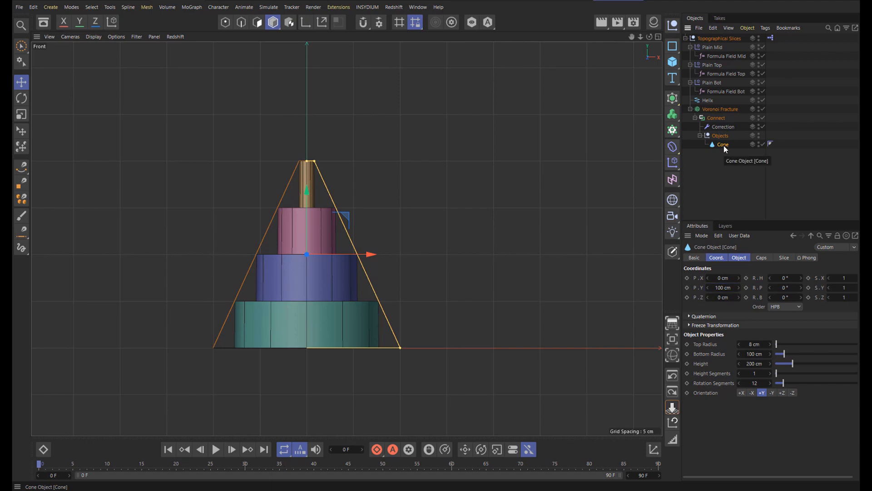
Step: Review the Cone and Voronoi Fracture object properties and set the XPresso tag's Segment Height to 10
{"action": "left_click", "coordinate": [742, 258]}
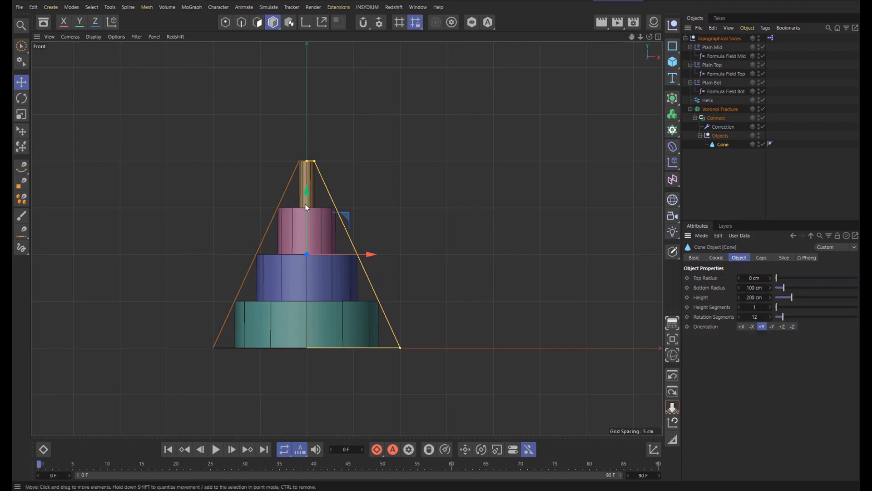
{"action": "left_click", "coordinate": [721, 109]}
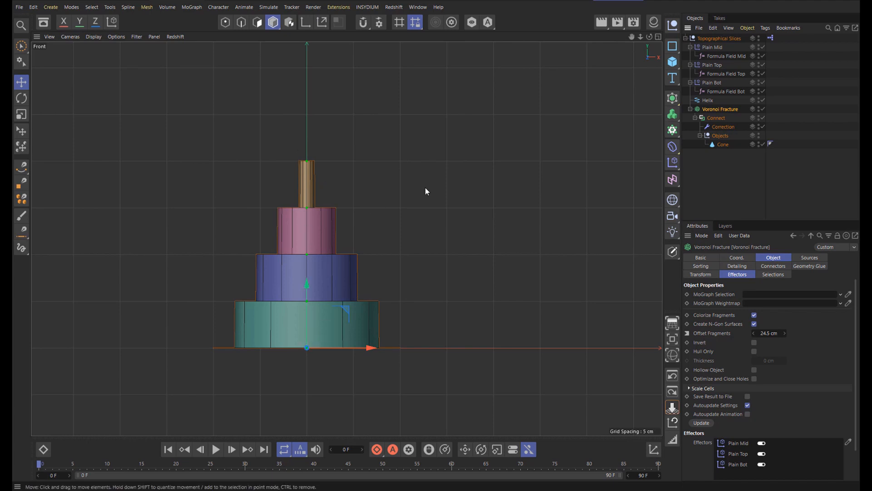
{"action": "left_click", "coordinate": [771, 38]}
{"action": "double_click", "coordinate": [756, 278]}
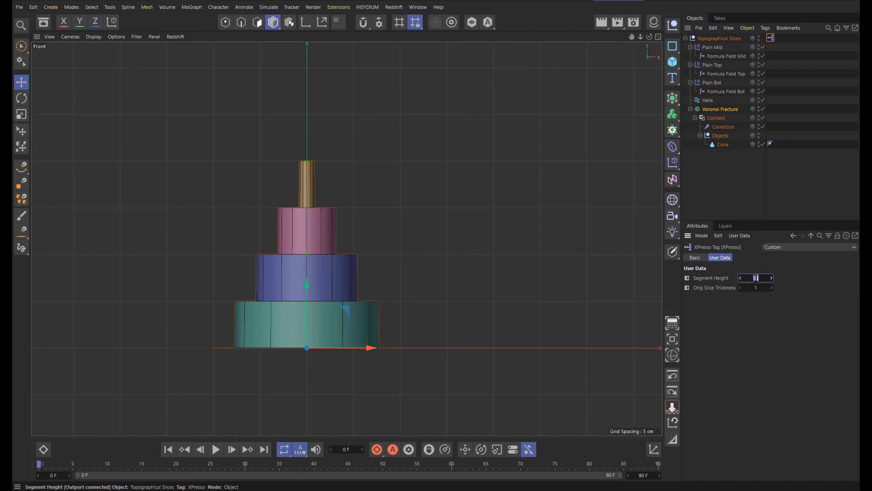
{"action": "type", "text": "10"}
{"action": "key", "text": "Return"}
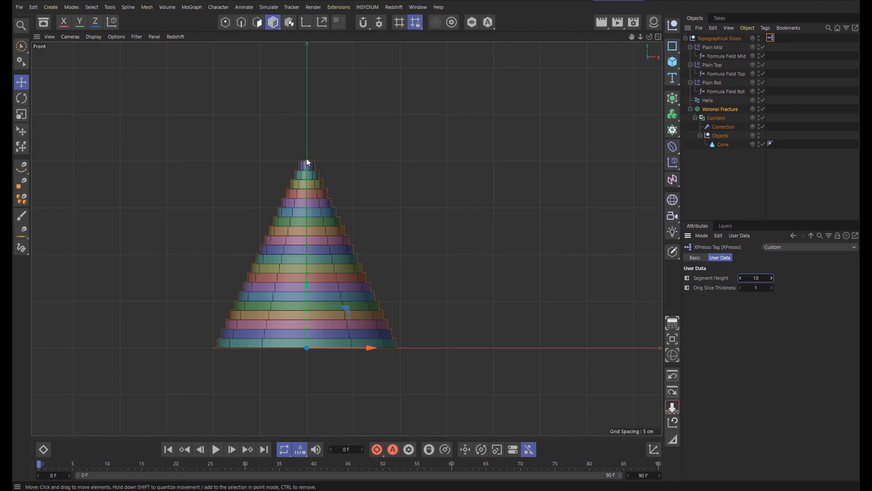
Step: Try a Cone height of 250 cm, set its lowest point to 0, and examine the slices in the front view
{"action": "left_click", "coordinate": [724, 144]}
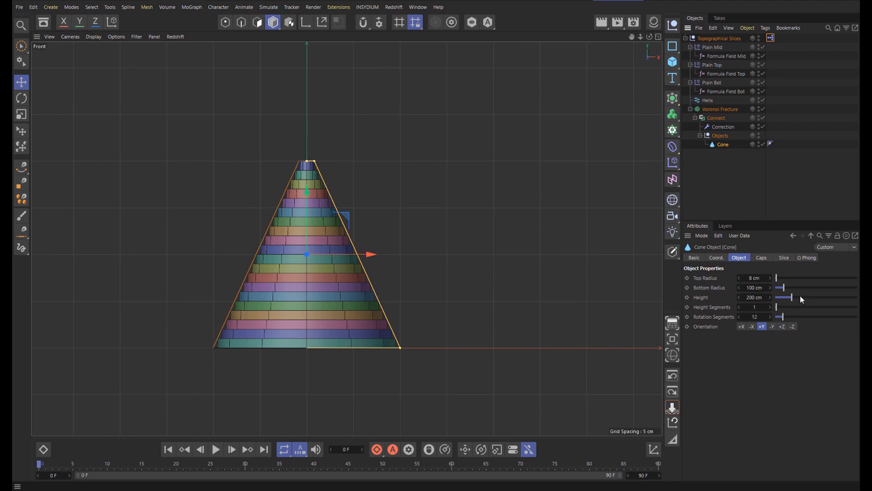
{"action": "left_click", "coordinate": [754, 297]}
{"action": "type", "text": "250"}
{"action": "key", "text": "Return"}
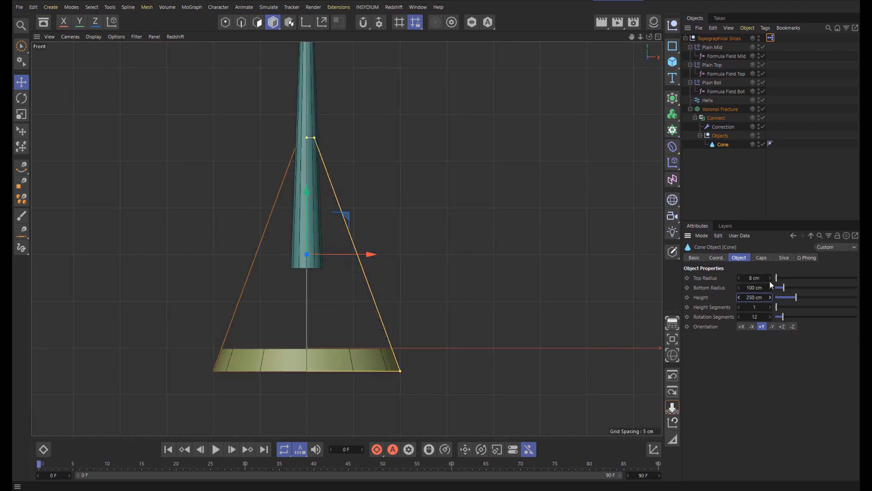
{"action": "left_click", "coordinate": [724, 144]}
{"action": "left_click", "coordinate": [673, 407]}
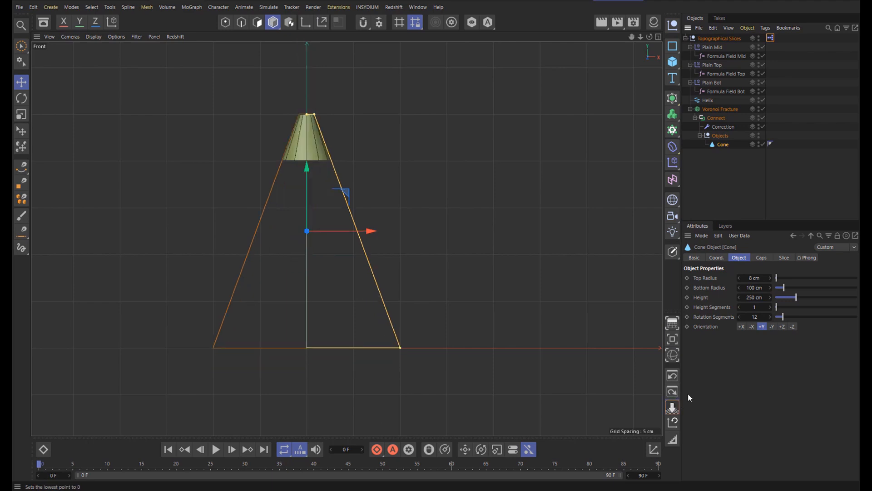
{"action": "scroll", "coordinate": [451, 244], "scroll_direction": "down", "scroll_amount": 5}
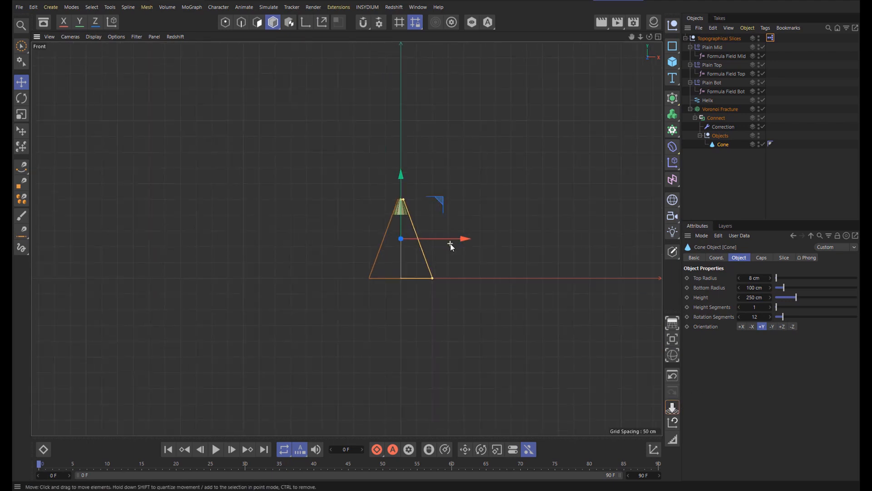
{"action": "scroll", "coordinate": [435, 201], "scroll_direction": "up", "scroll_amount": 5}
{"action": "scroll", "coordinate": [383, 239], "scroll_direction": "down", "scroll_amount": 2}
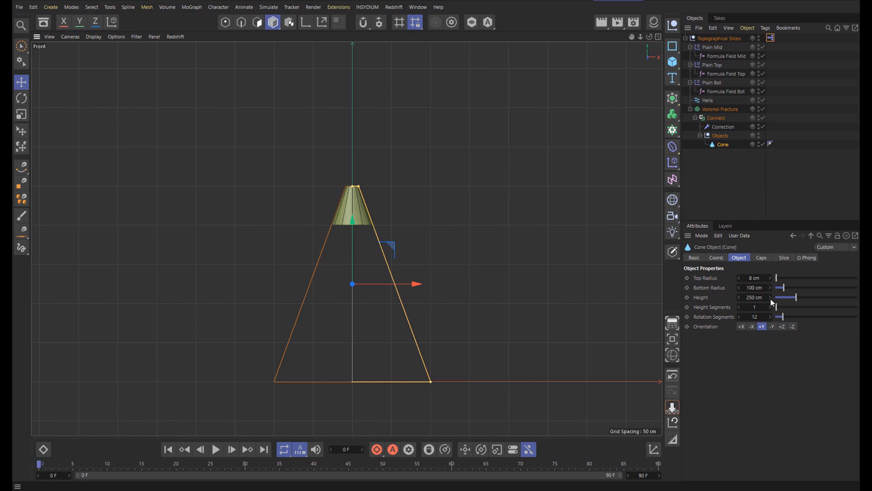
Step: Set the Cone's height to 200 cm, set its lowest point to 0, frame it in the view, and display the XPresso tag's user data
{"action": "double_click", "coordinate": [754, 297]}
{"action": "type", "text": "200"}
{"action": "key", "text": "Return"}
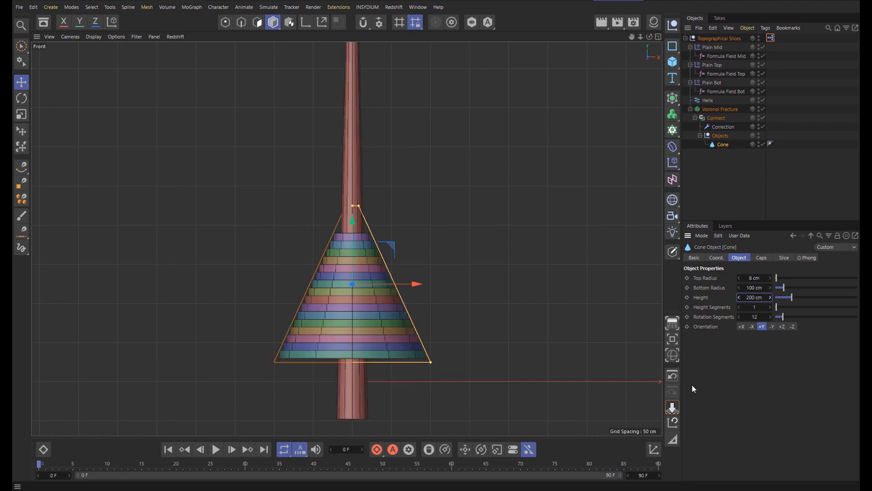
{"action": "left_click", "coordinate": [672, 407]}
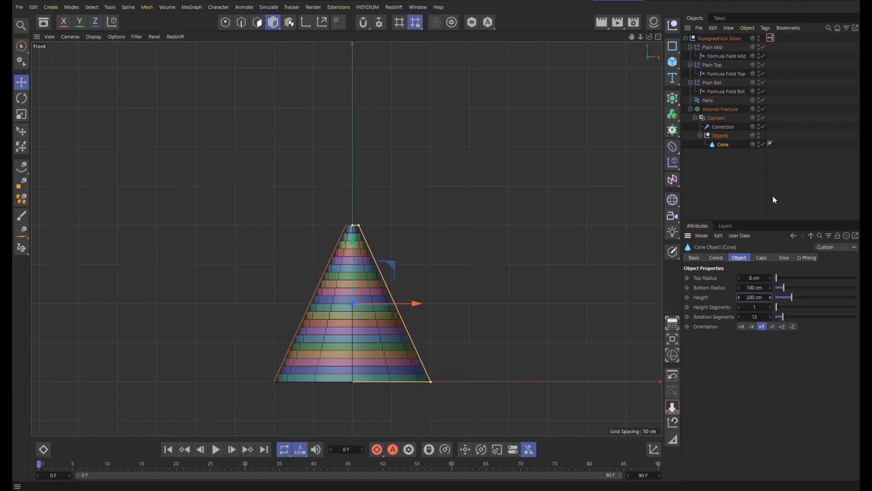
{"action": "key", "text": "o"}
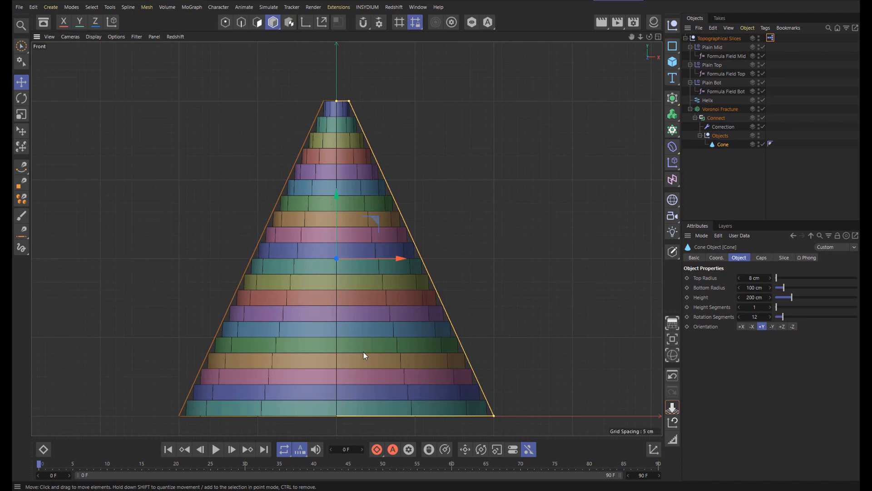
{"action": "left_click", "coordinate": [771, 38]}
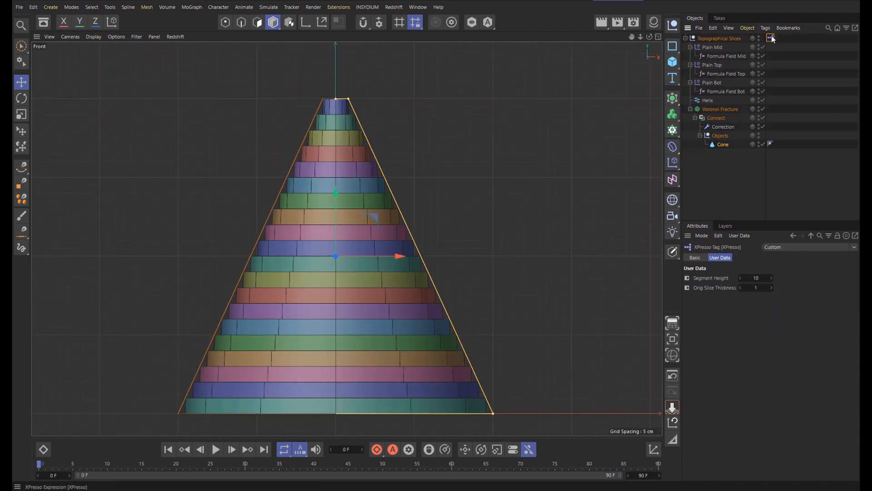
Step: Open the XPresso graph, move the Result node above the Python node, and feed it the bounding box's Y size output
{"action": "double_click", "coordinate": [771, 38]}
{"action": "left_click_drag", "start_coordinate": [625, 29], "coordinate": [457, 27]}
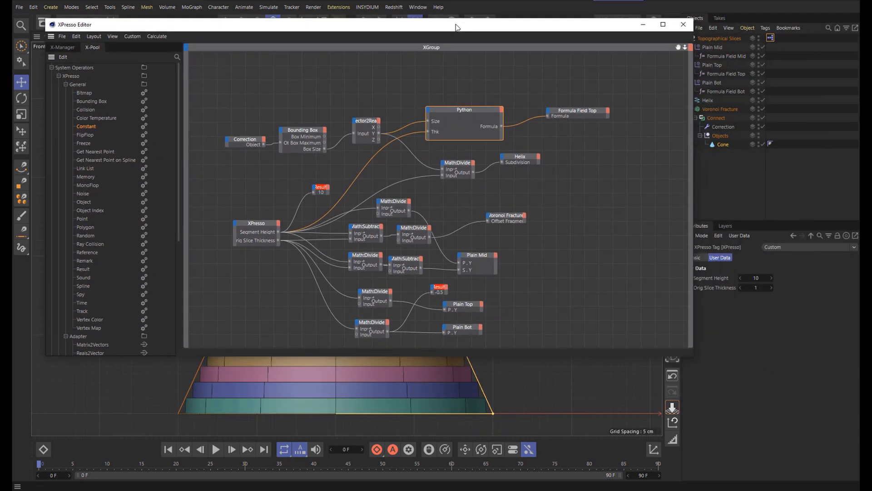
{"action": "left_click_drag", "start_coordinate": [243, 139], "coordinate": [234, 136]}
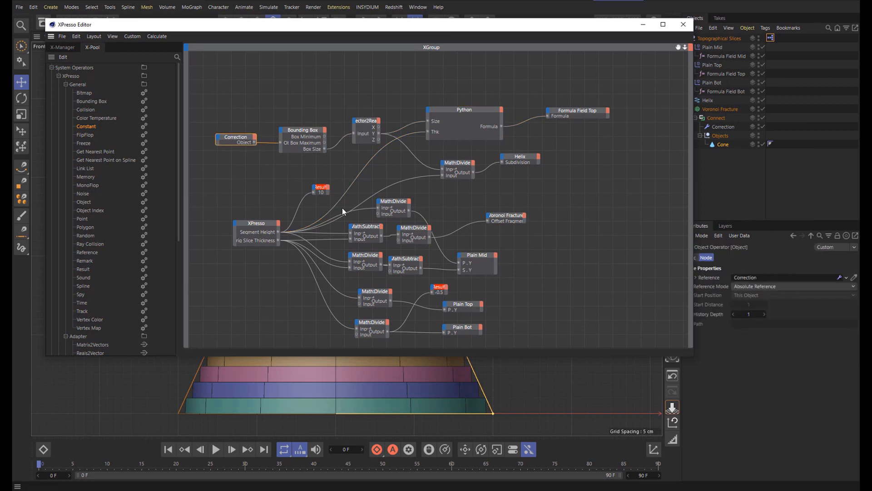
{"action": "left_click_drag", "start_coordinate": [318, 186], "coordinate": [421, 84]}
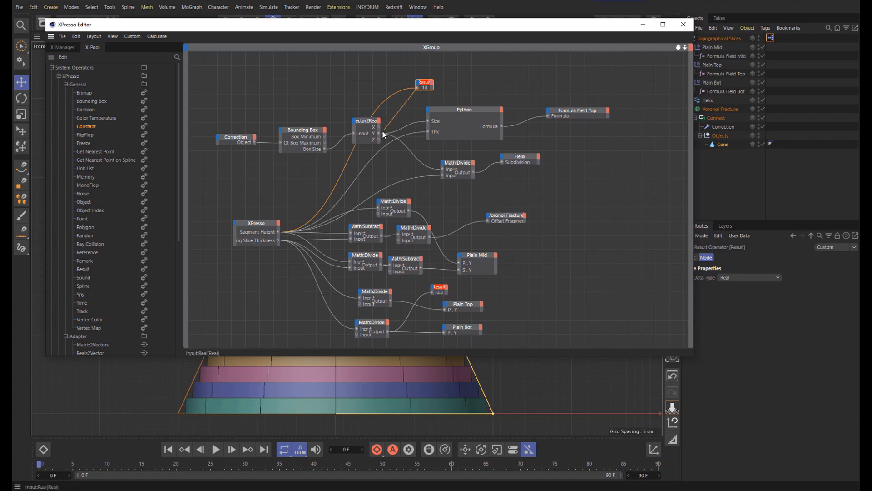
{"action": "left_click_drag", "start_coordinate": [382, 130], "coordinate": [378, 133]}
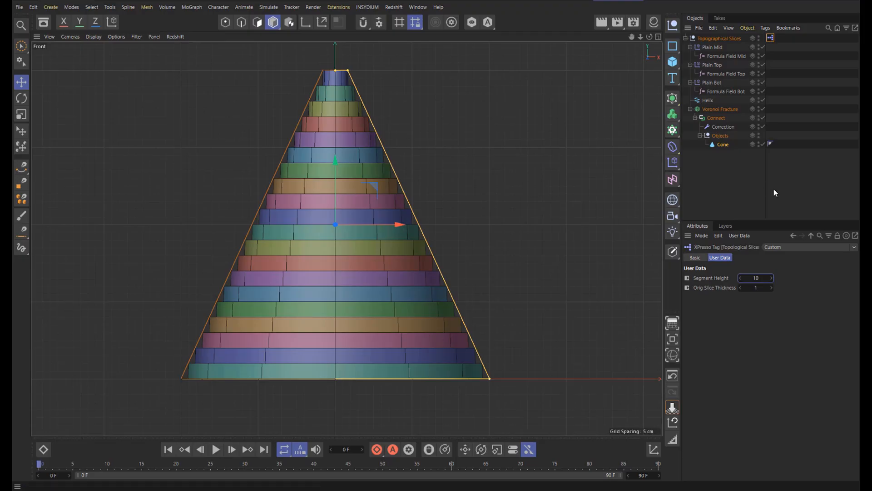
Step: Set the XPresso tag's Segment Height to 23
{"action": "left_click", "coordinate": [754, 278]}
{"action": "type", "text": "23"}
{"action": "key", "text": "Return"}
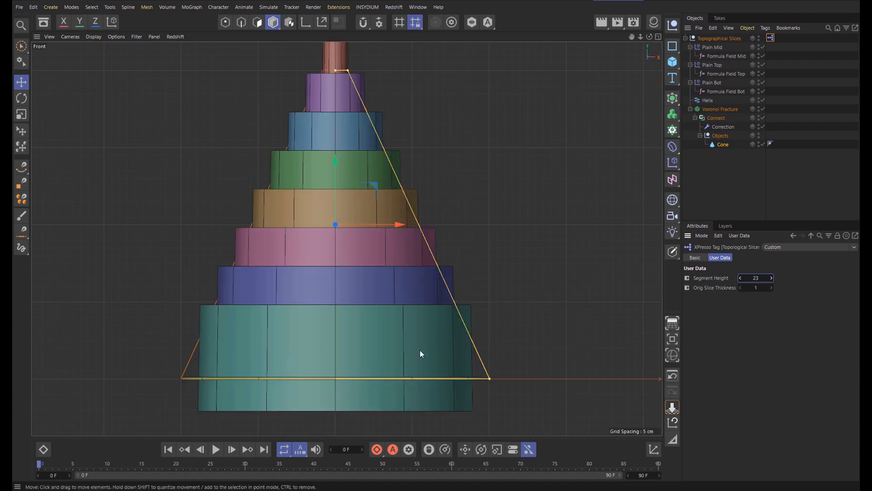
Step: Reopen the XPresso graph, shift the Python, Helix and Formula Field Top nodes aside, and disconnect the Y size from Python and the Helix divide
{"action": "double_click", "coordinate": [771, 39]}
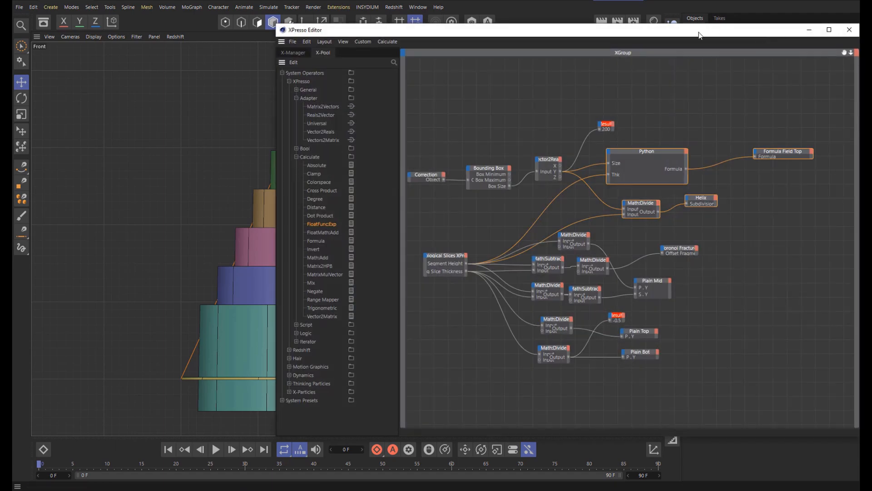
{"action": "left_click_drag", "start_coordinate": [690, 35], "coordinate": [429, 36]}
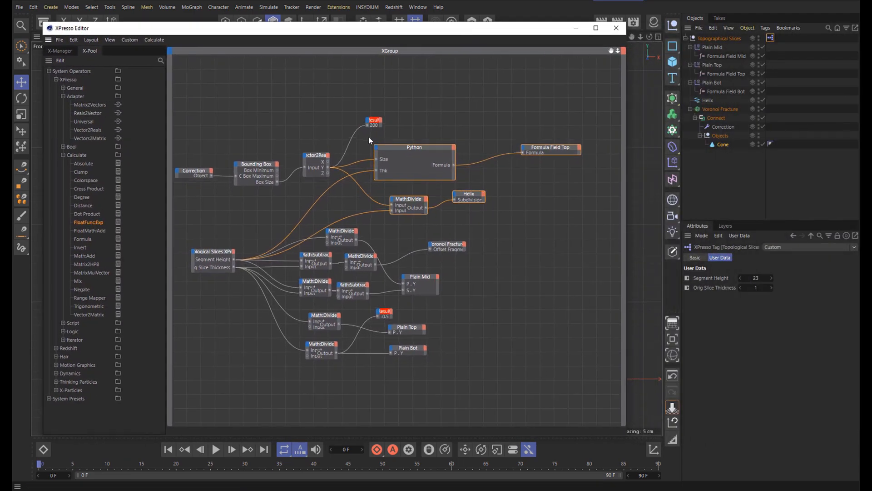
{"action": "left_click_drag", "start_coordinate": [369, 136], "coordinate": [586, 216]}
{"action": "left_click_drag", "start_coordinate": [401, 146], "coordinate": [542, 152]}
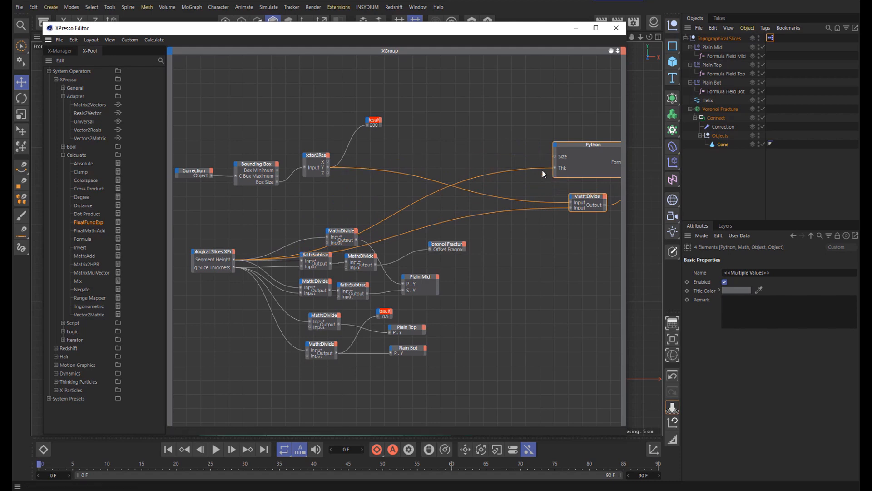
{"action": "left_click_drag", "start_coordinate": [558, 200], "coordinate": [548, 195]}
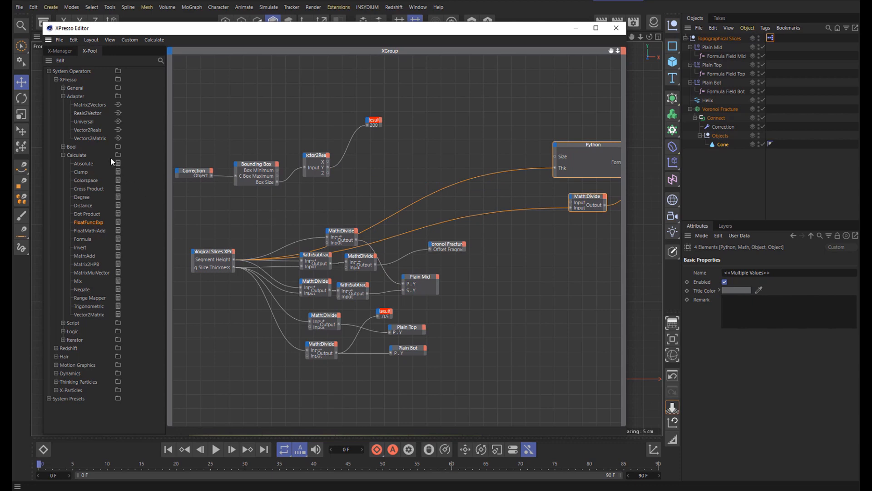
Step: Duplicate a Math:Divide node beside the vector split node and wire it to divide the Y size by Segment Height
{"action": "left_click_drag", "start_coordinate": [346, 231], "coordinate": [390, 153]}
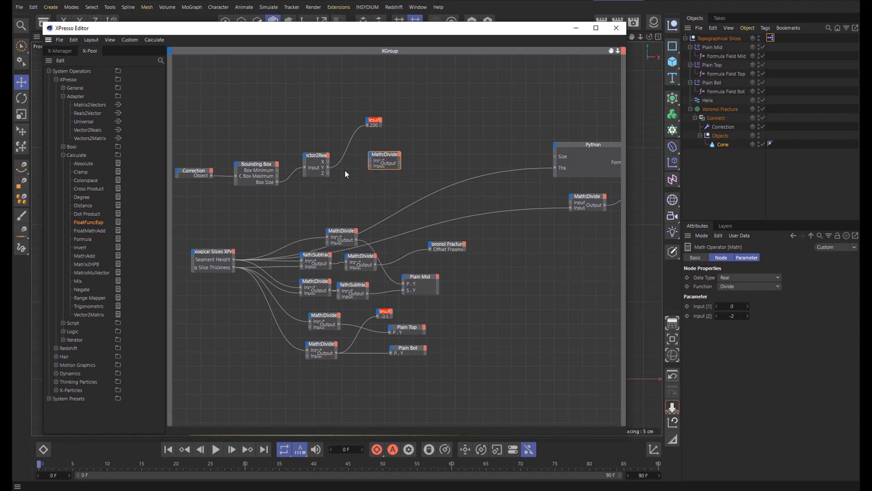
{"action": "left_click_drag", "start_coordinate": [329, 168], "coordinate": [371, 164]}
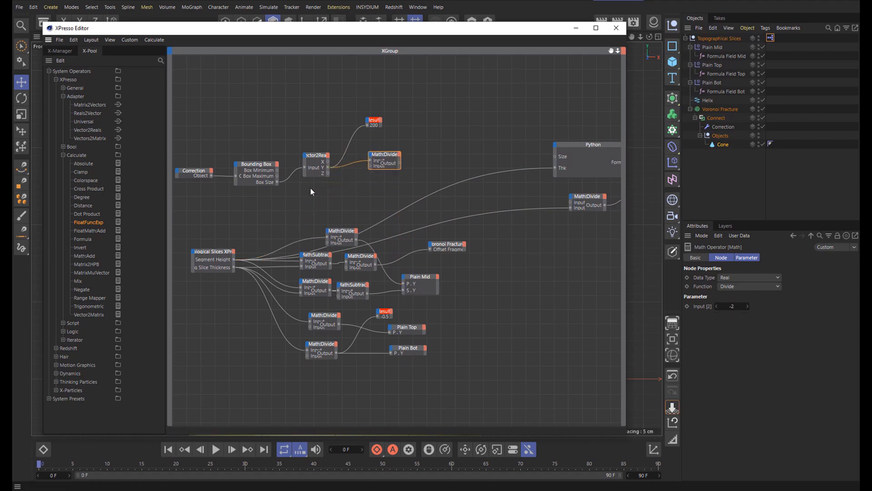
{"action": "left_click", "coordinate": [231, 257]}
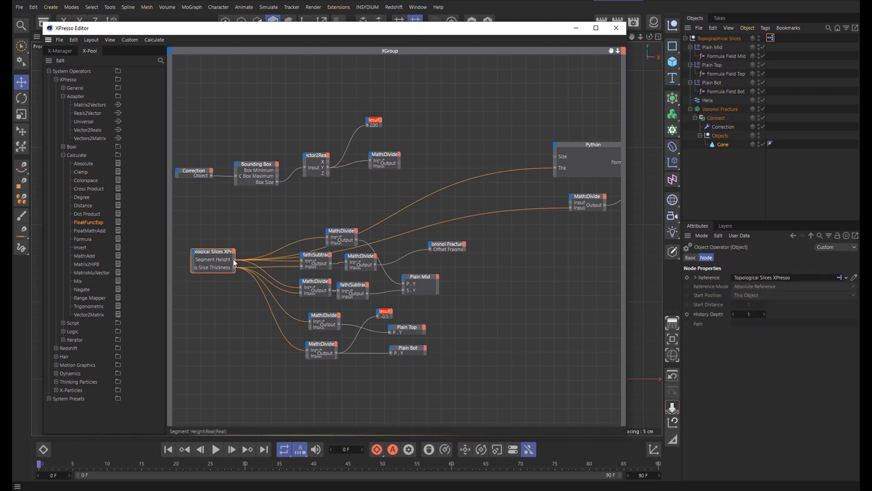
{"action": "left_click_drag", "start_coordinate": [234, 259], "coordinate": [370, 164]}
Step: Duplicate the Result node and connect the new Math:Divide output to it
{"action": "left_click_drag", "start_coordinate": [375, 121], "coordinate": [432, 112]}
{"action": "left_click", "coordinate": [398, 160]}
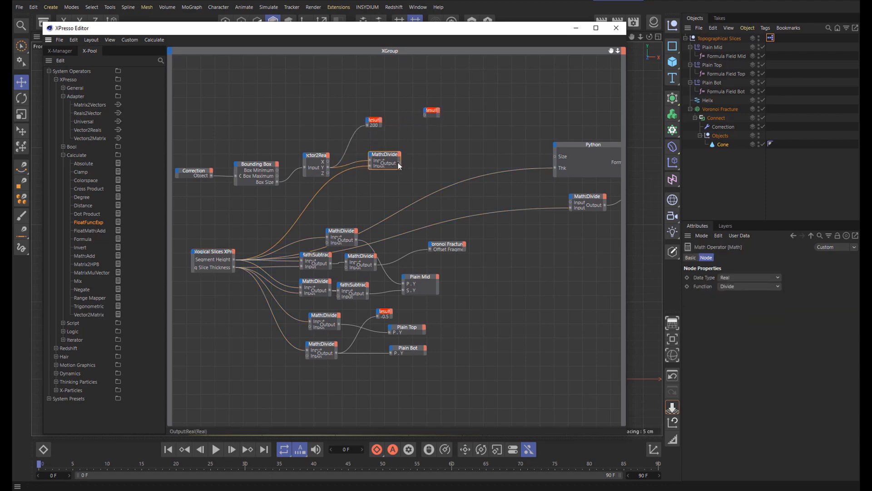
{"action": "left_click_drag", "start_coordinate": [398, 162], "coordinate": [426, 116]}
{"action": "left_click", "coordinate": [427, 115]}
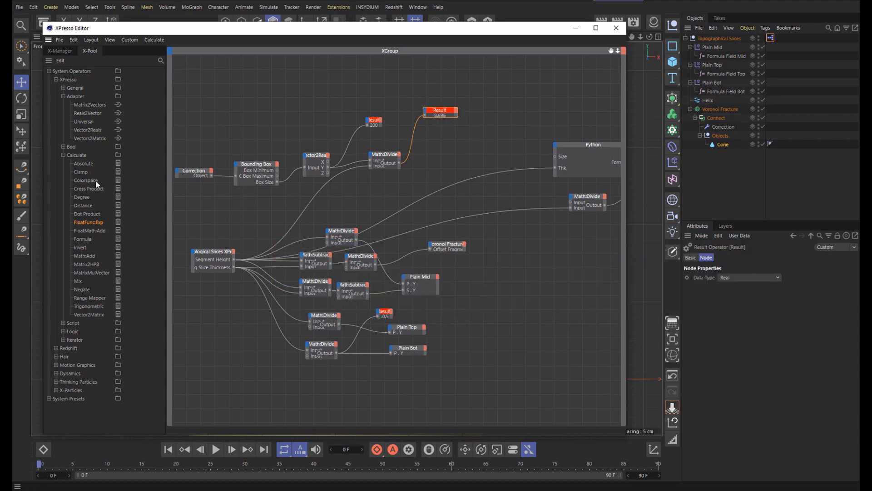
Step: Add a FloatFunc node set to Ceil between the new Math:Divide and its Result node, and line up the nodes
{"action": "left_click_drag", "start_coordinate": [83, 223], "coordinate": [441, 152]}
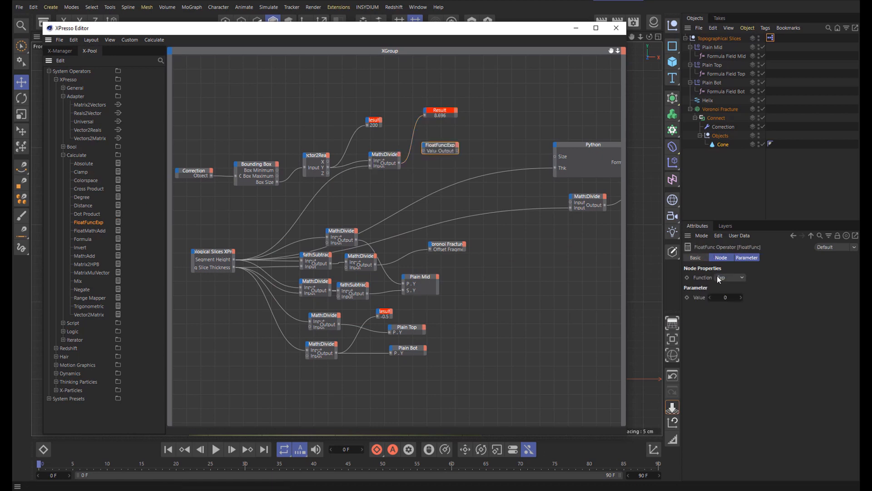
{"action": "left_click", "coordinate": [743, 278]}
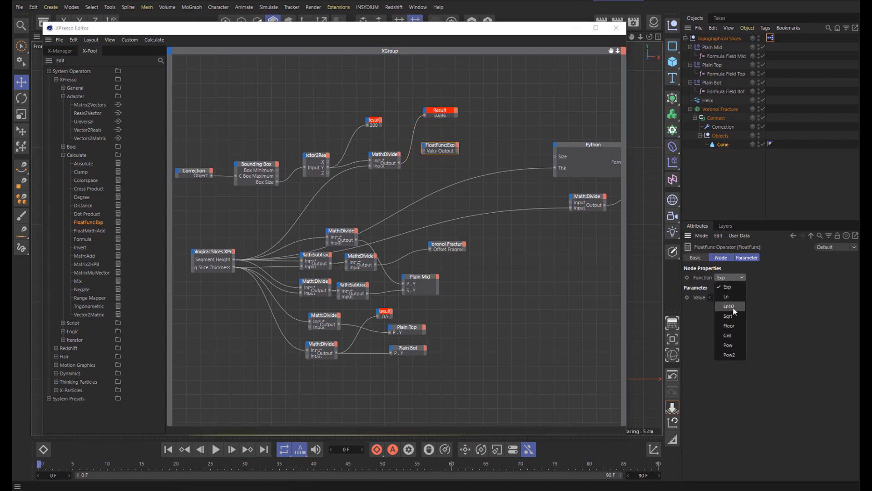
{"action": "left_click", "coordinate": [730, 335]}
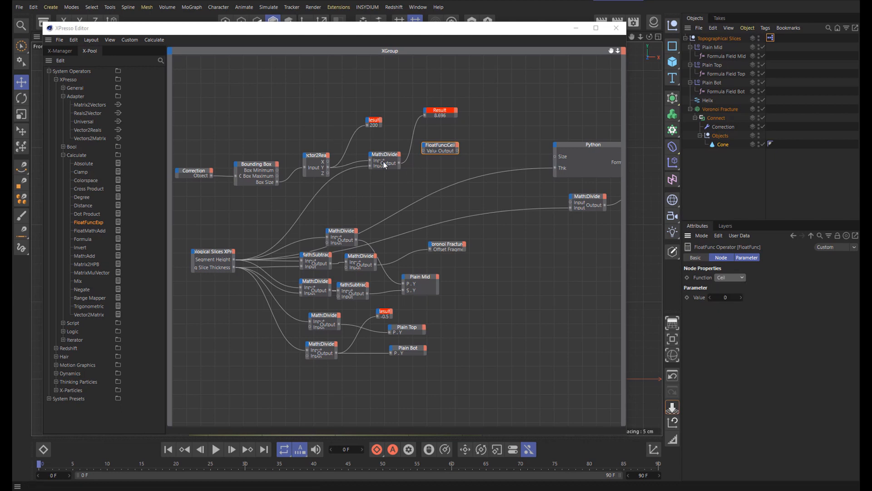
{"action": "left_click_drag", "start_coordinate": [400, 163], "coordinate": [424, 151]}
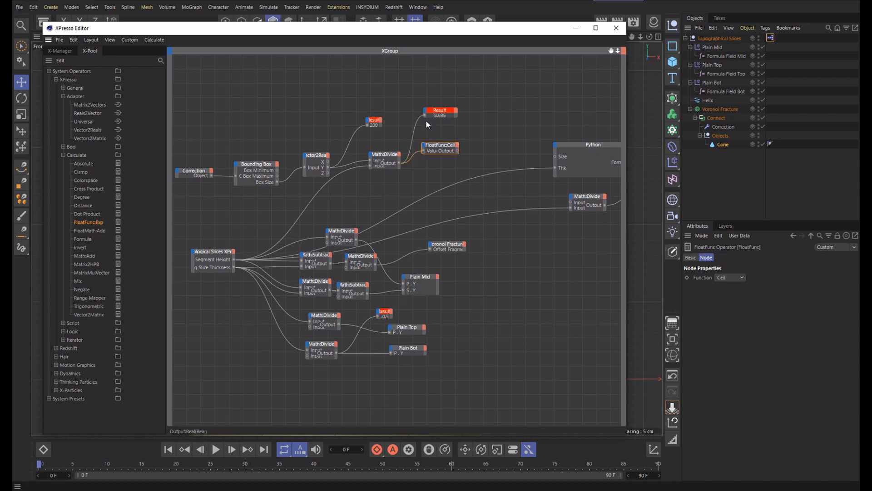
{"action": "left_click_drag", "start_coordinate": [457, 150], "coordinate": [425, 116]}
{"action": "left_click_drag", "start_coordinate": [389, 155], "coordinate": [373, 163]}
{"action": "left_click_drag", "start_coordinate": [435, 144], "coordinate": [408, 162]}
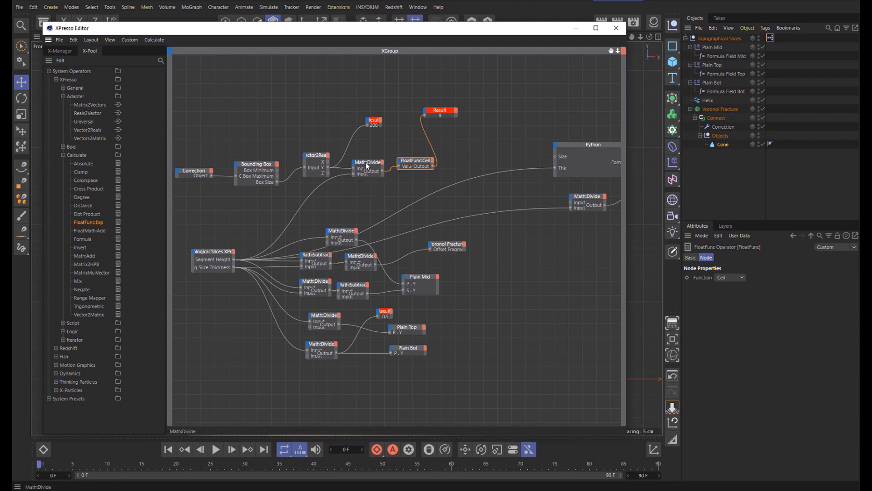
Step: Add a Math node set to Multiply, fed by the Ceil output and Segment Height, and show its output in another Result node
{"action": "left_click_drag", "start_coordinate": [374, 164], "coordinate": [473, 142]}
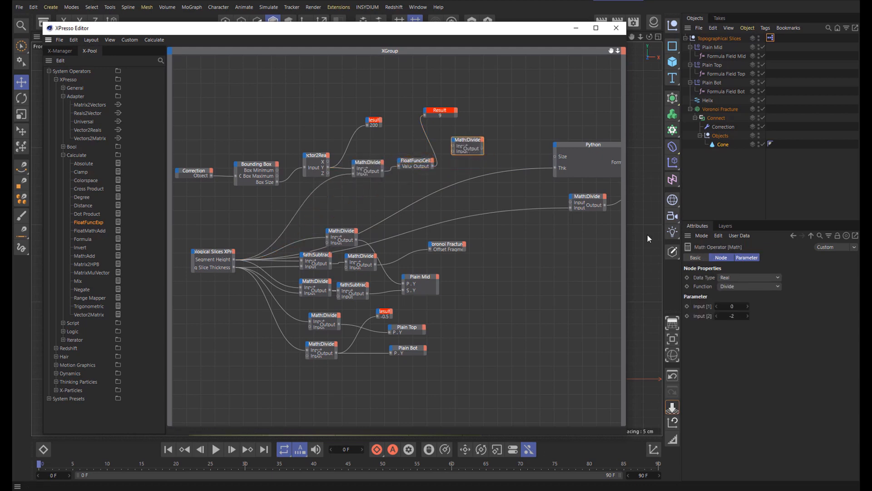
{"action": "left_click", "coordinate": [749, 292]}
{"action": "left_click", "coordinate": [740, 317]}
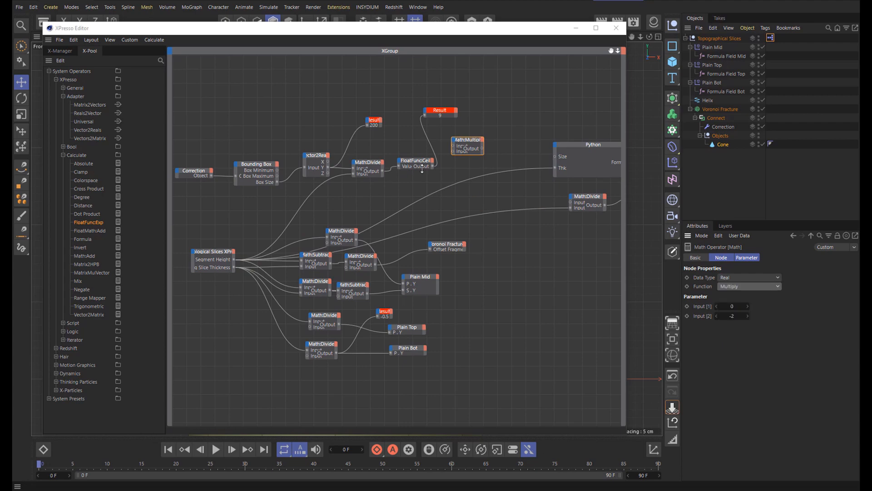
{"action": "left_click_drag", "start_coordinate": [432, 165], "coordinate": [454, 149]}
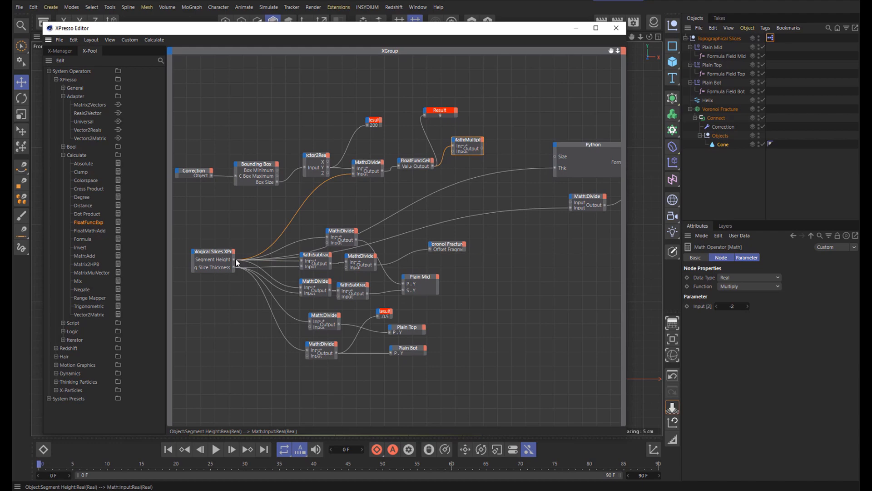
{"action": "left_click_drag", "start_coordinate": [233, 259], "coordinate": [453, 153]}
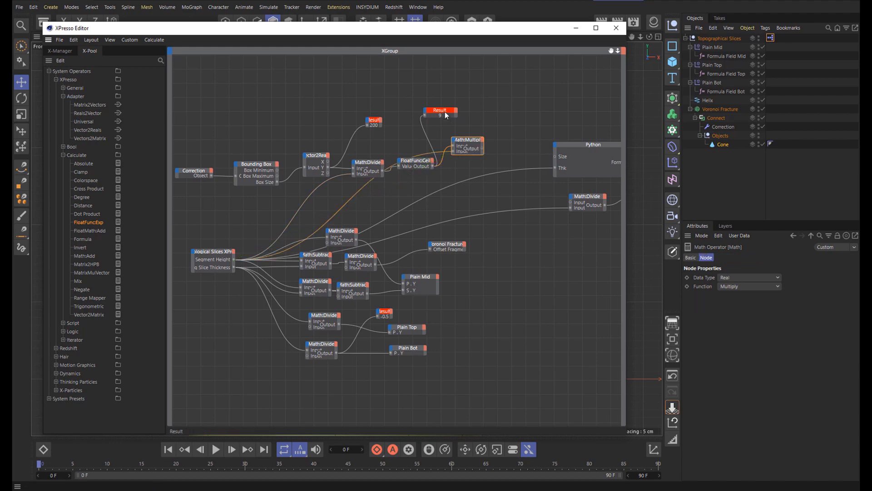
{"action": "left_click_drag", "start_coordinate": [445, 111], "coordinate": [496, 107], "text": "ctrl"}
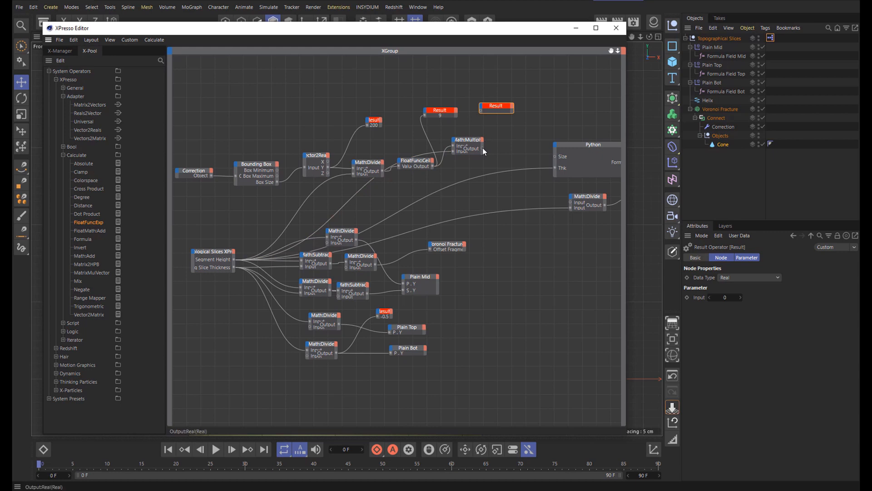
{"action": "left_click_drag", "start_coordinate": [483, 149], "coordinate": [465, 165]}
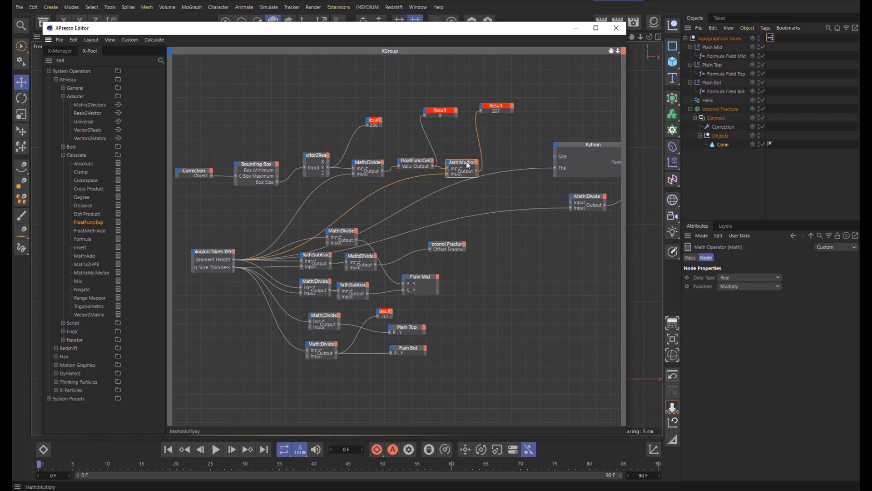
Step: Connect the Multiply output to the Python node's Size and the Helix divide's first input, and close the graph
{"action": "left_click_drag", "start_coordinate": [566, 146], "coordinate": [573, 152]}
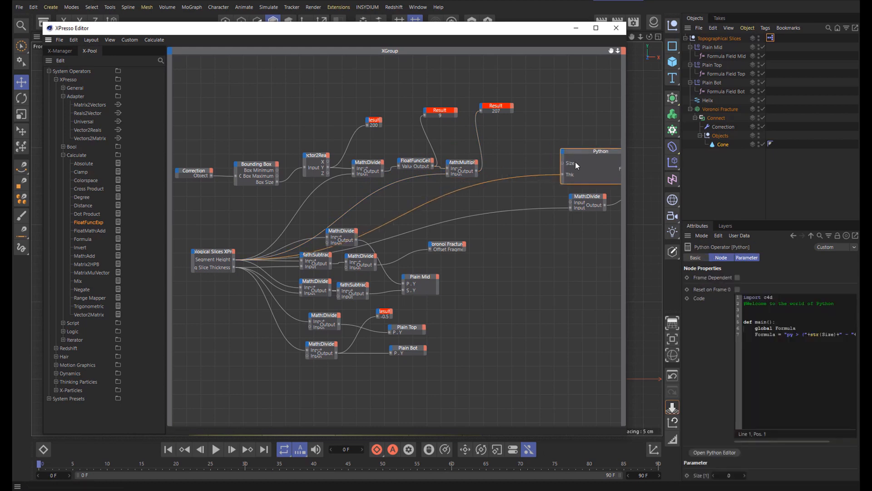
{"action": "left_click_drag", "start_coordinate": [611, 50], "coordinate": [464, 56]}
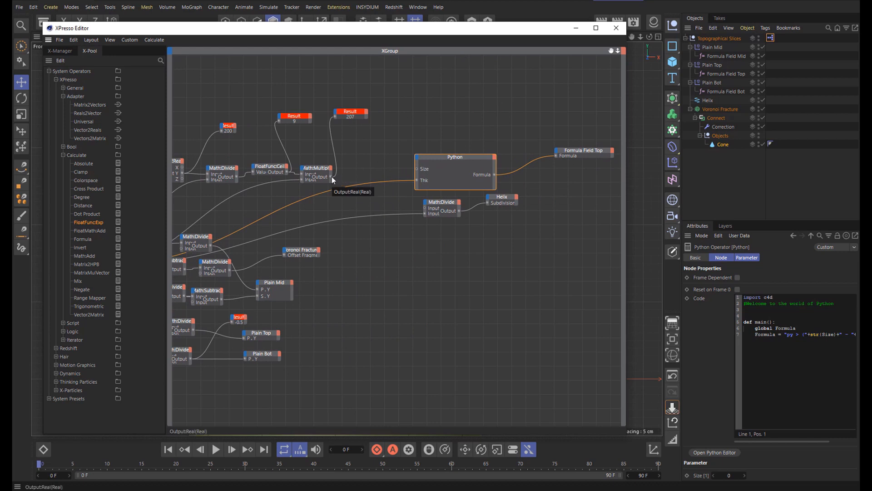
{"action": "left_click_drag", "start_coordinate": [332, 176], "coordinate": [416, 168]}
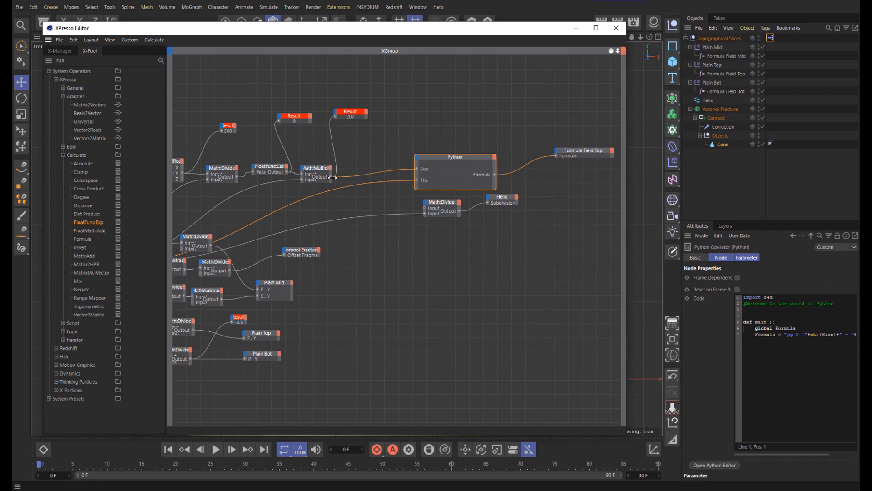
{"action": "left_click_drag", "start_coordinate": [332, 177], "coordinate": [424, 208]}
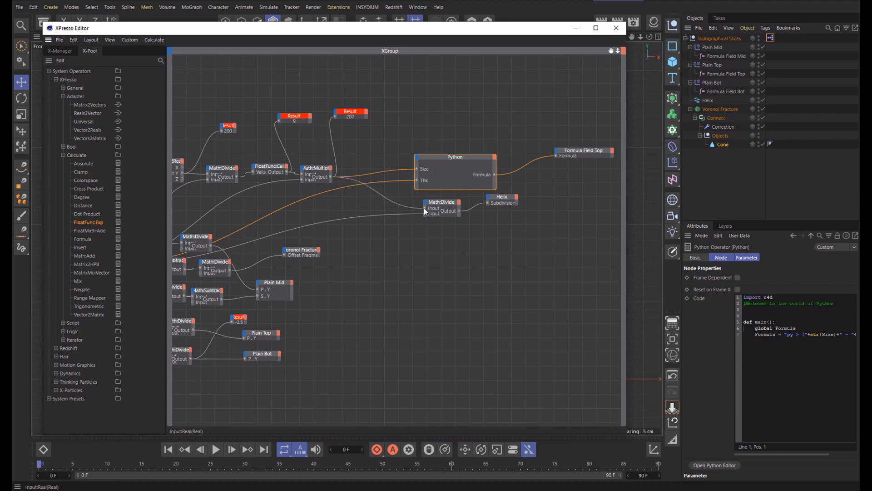
{"action": "left_click", "coordinate": [615, 28]}
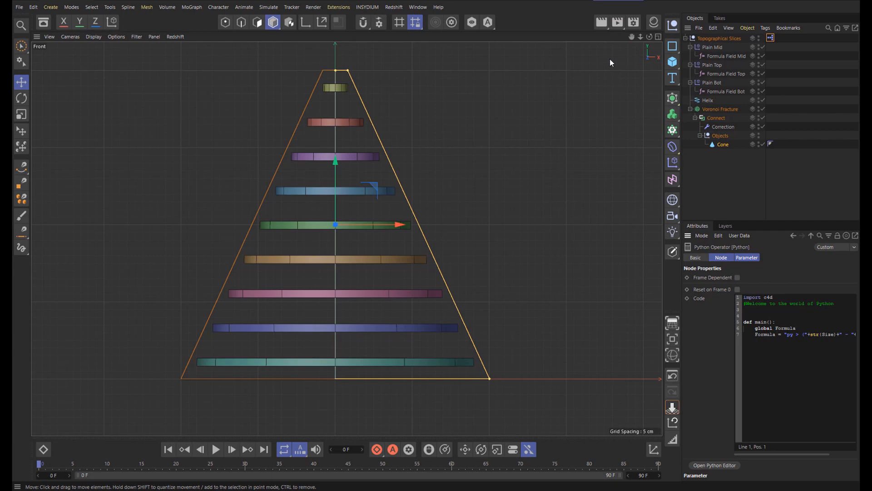
Step: Reopen the Topographical Slices XPresso graph, move the Helix's Math:Divide node clear, and add a Height input port to the Helix node
{"action": "left_click", "coordinate": [708, 100]}
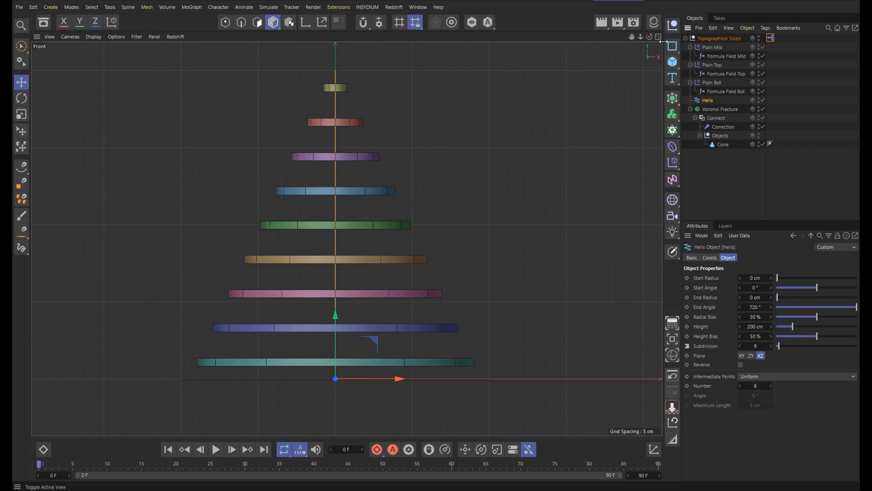
{"action": "double_click", "coordinate": [770, 38]}
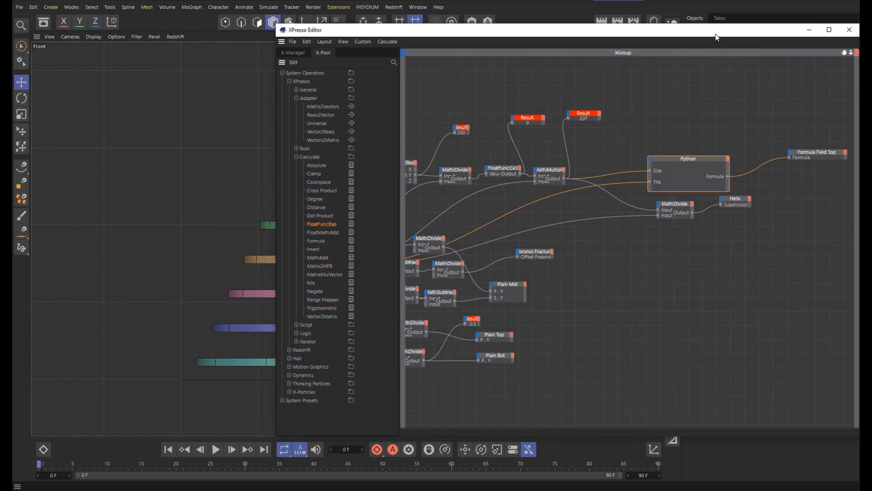
{"action": "left_click_drag", "start_coordinate": [715, 34], "coordinate": [507, 38]}
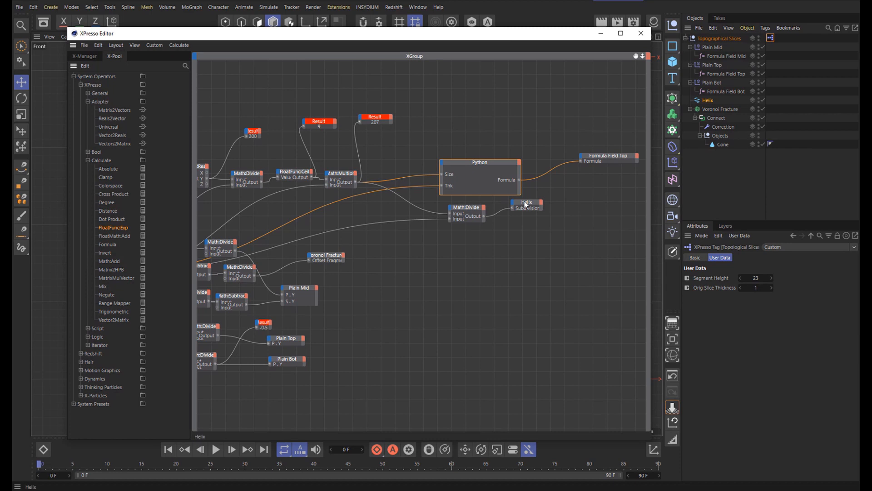
{"action": "left_click_drag", "start_coordinate": [527, 205], "coordinate": [526, 207]}
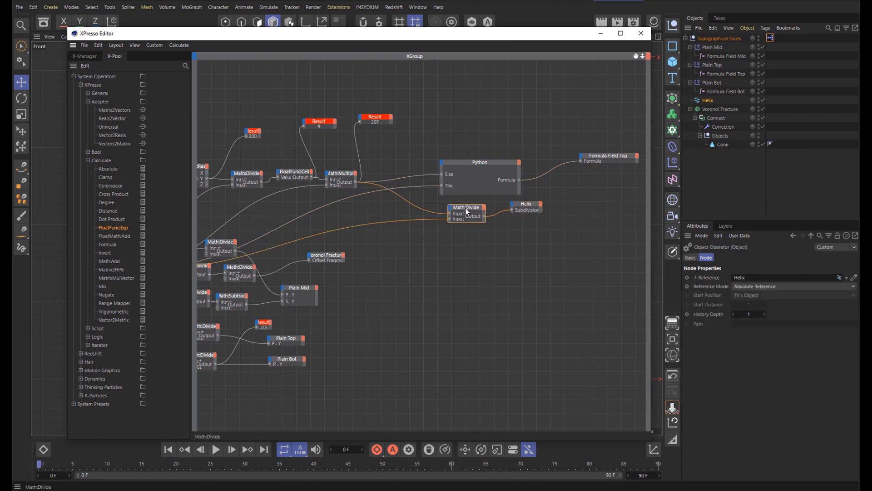
{"action": "left_click_drag", "start_coordinate": [467, 211], "coordinate": [463, 232]}
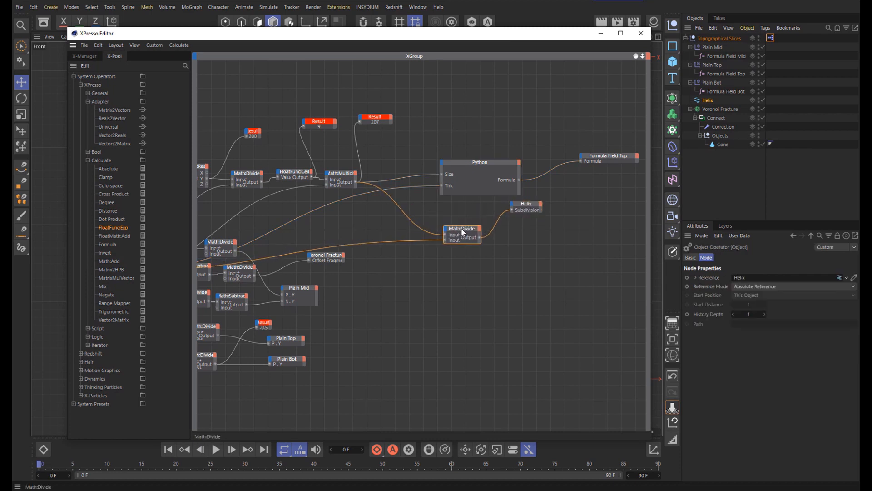
{"action": "left_click", "coordinate": [514, 207]}
{"action": "mouse_move", "coordinate": [529, 282]}
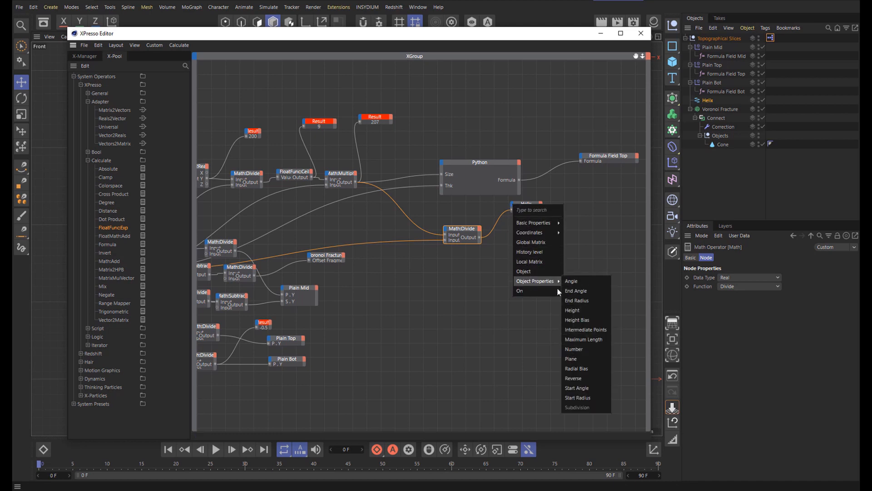
{"action": "left_click", "coordinate": [572, 311]}
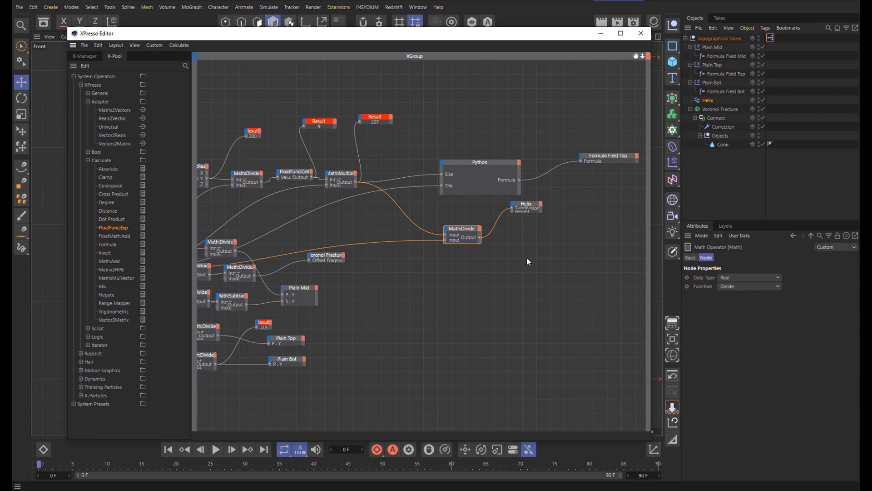
{"action": "left_click", "coordinate": [523, 223]}
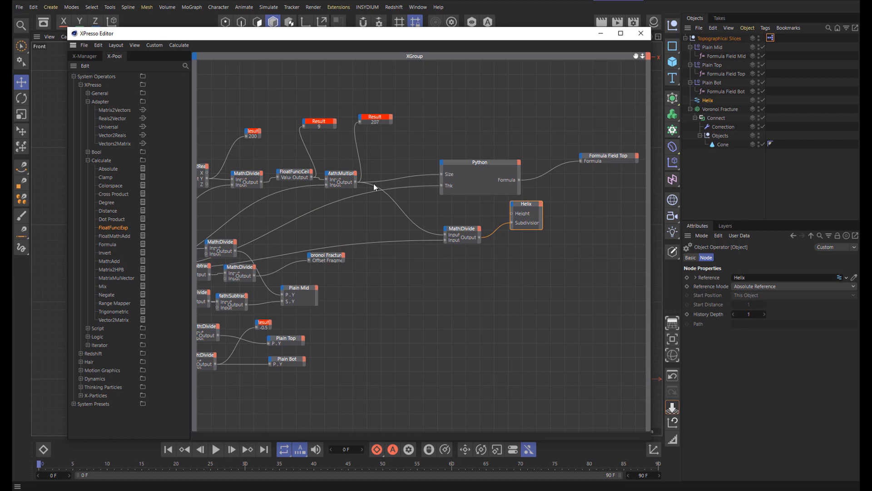
Step: Connect the Math:Multiply output to the Helix Height input and move the Python node up out of the way
{"action": "left_click", "coordinate": [356, 180]}
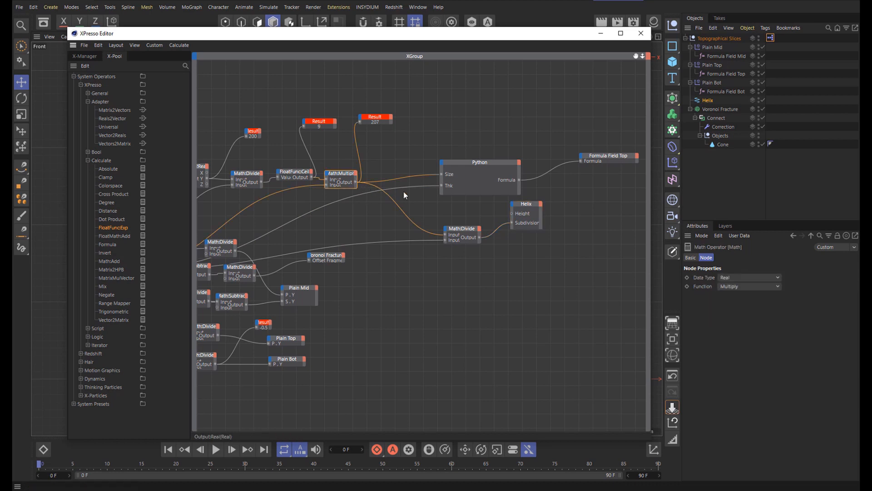
{"action": "left_click_drag", "start_coordinate": [355, 182], "coordinate": [512, 215]}
{"action": "left_click_drag", "start_coordinate": [486, 165], "coordinate": [511, 150]}
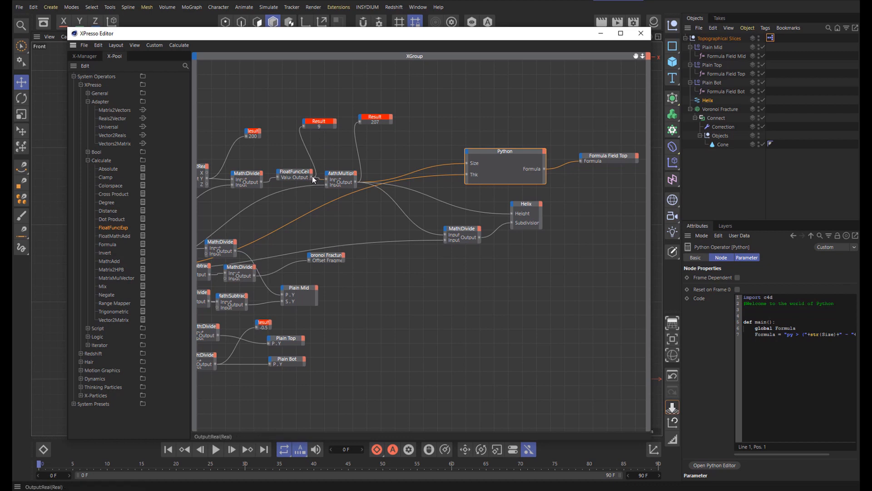
Step: Connect the Ceil output to the Helix Subdivision input and delete the redundant Math:Divide node
{"action": "left_click_drag", "start_coordinate": [314, 180], "coordinate": [512, 222]}
{"action": "left_click", "coordinate": [468, 232]}
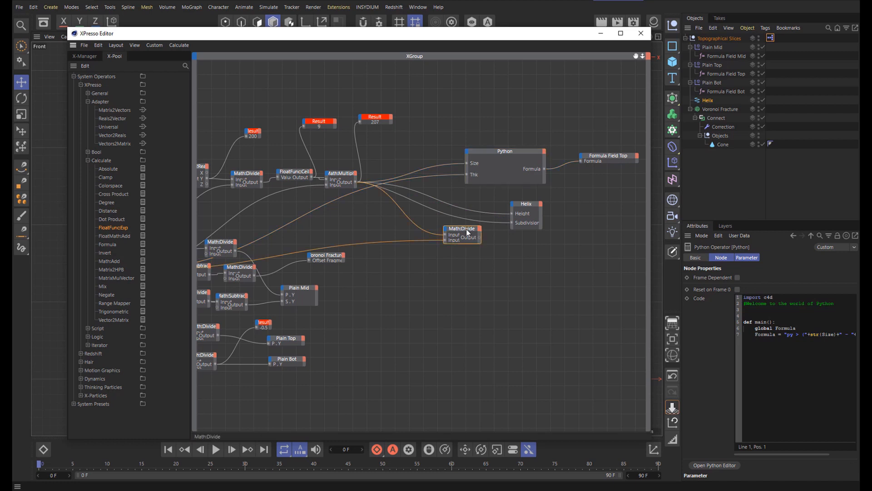
{"action": "key", "text": "Delete"}
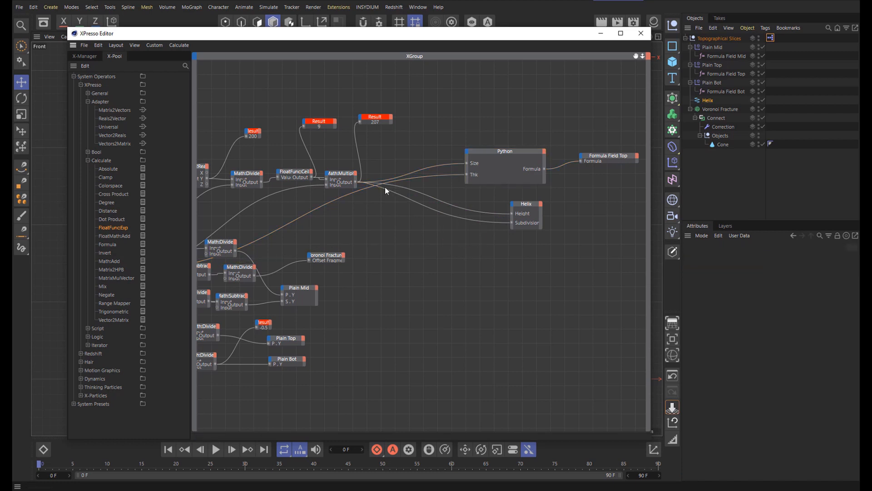
Step: Rearrange the Math:Divide, Ceil and Math:Multiply nodes into a readable chain and place the Helix node above the Python node
{"action": "left_click_drag", "start_coordinate": [298, 173], "coordinate": [297, 153]}
{"action": "left_click_drag", "start_coordinate": [343, 178], "coordinate": [250, 159]}
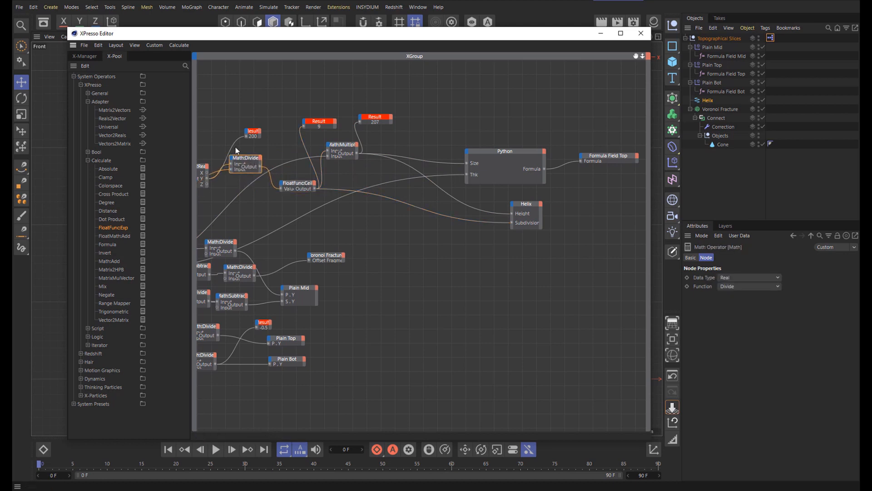
{"action": "scroll", "coordinate": [298, 175], "scroll_direction": "down", "scroll_amount": 3}
{"action": "left_click_drag", "start_coordinate": [329, 159], "coordinate": [339, 204]}
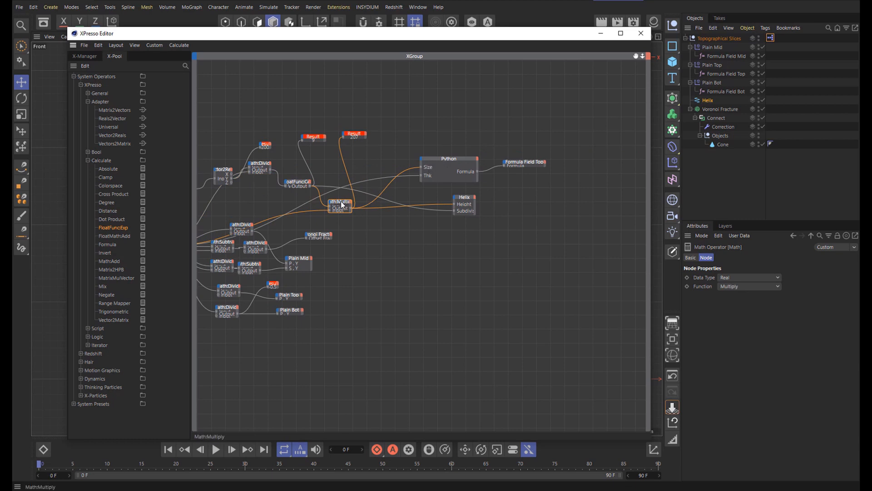
{"action": "left_click_drag", "start_coordinate": [342, 197], "coordinate": [338, 166]}
{"action": "scroll", "coordinate": [279, 192], "scroll_direction": "down", "scroll_amount": 2}
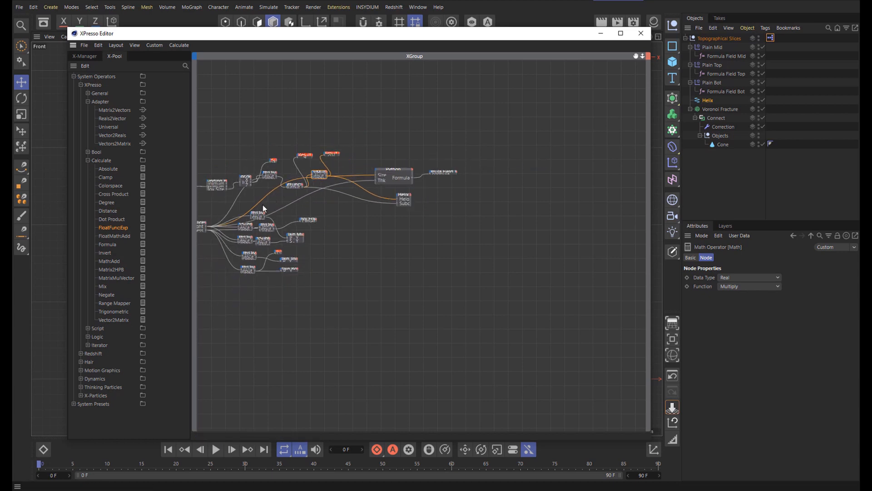
{"action": "scroll", "coordinate": [241, 189], "scroll_direction": "up", "scroll_amount": 4}
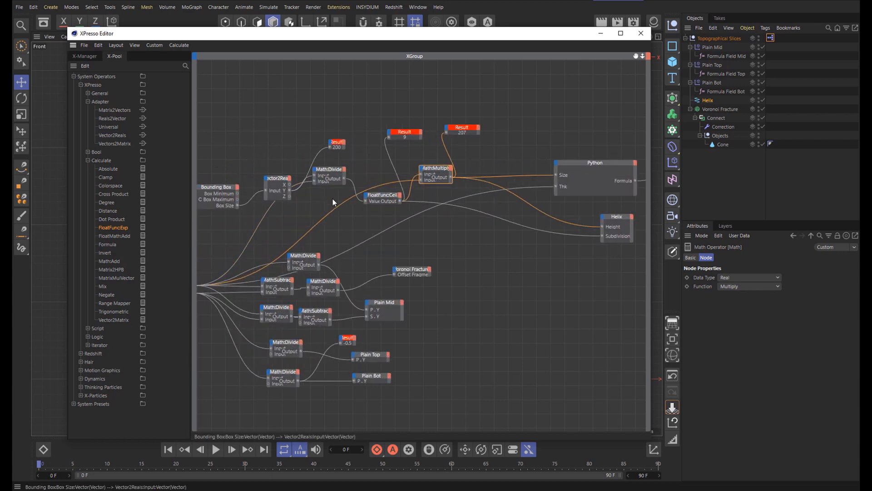
{"action": "left_click_drag", "start_coordinate": [383, 195], "coordinate": [376, 160]}
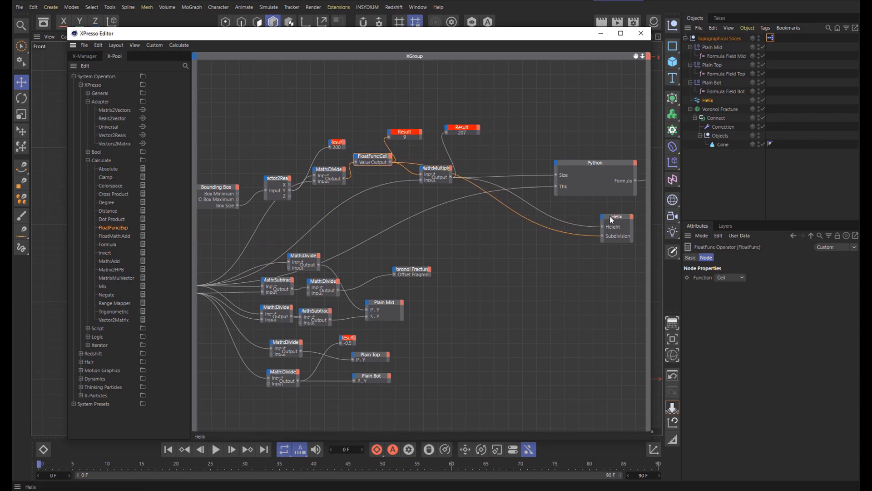
{"action": "left_click_drag", "start_coordinate": [609, 216], "coordinate": [588, 128]}
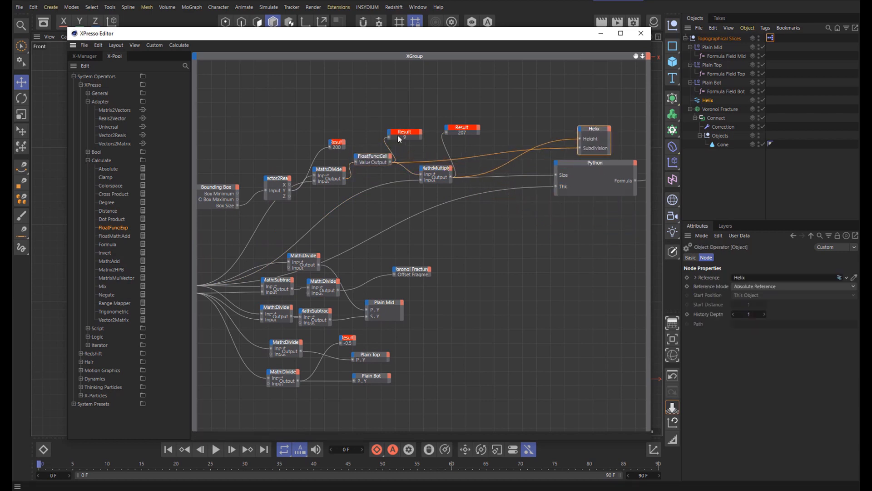
Step: Delete the Result nodes attached to Ceil and Math:Multiply, then realign Ceil and widen the Math:Multiply node
{"action": "left_click_drag", "start_coordinate": [387, 121], "coordinate": [503, 137]}
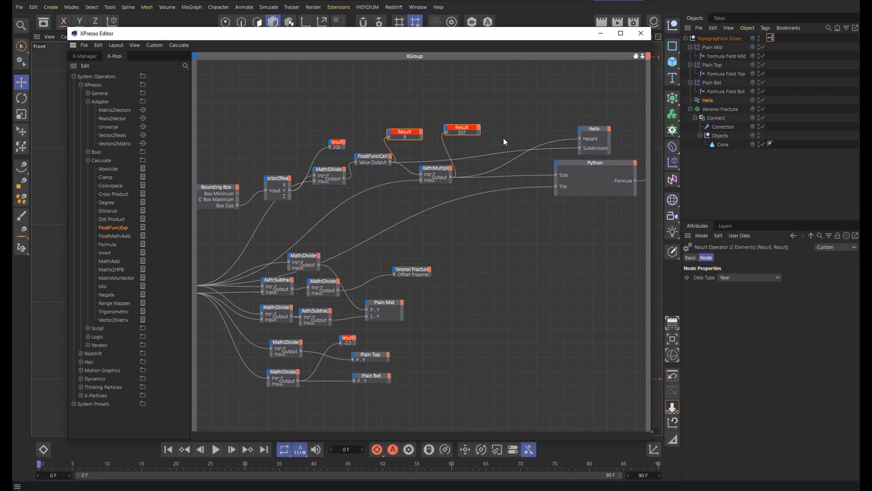
{"action": "key", "text": "Delete"}
{"action": "left_click_drag", "start_coordinate": [366, 158], "coordinate": [379, 156]}
{"action": "double_click", "coordinate": [437, 169]}
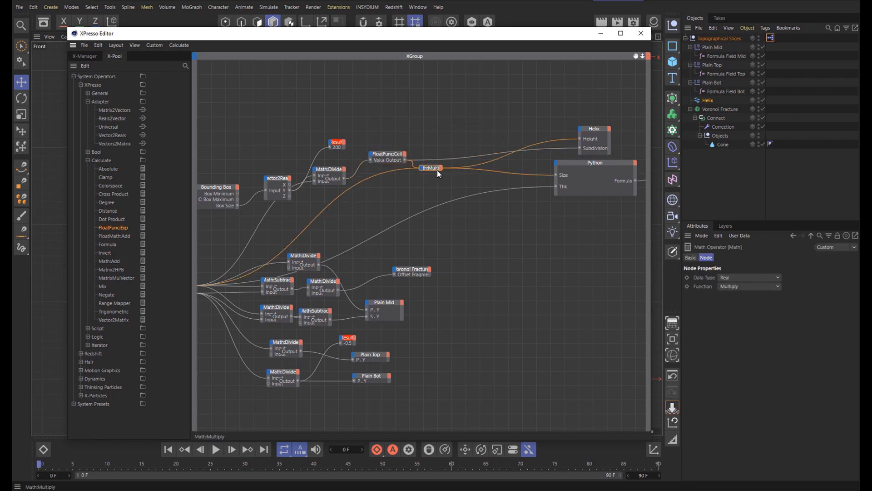
{"action": "double_click", "coordinate": [433, 169]}
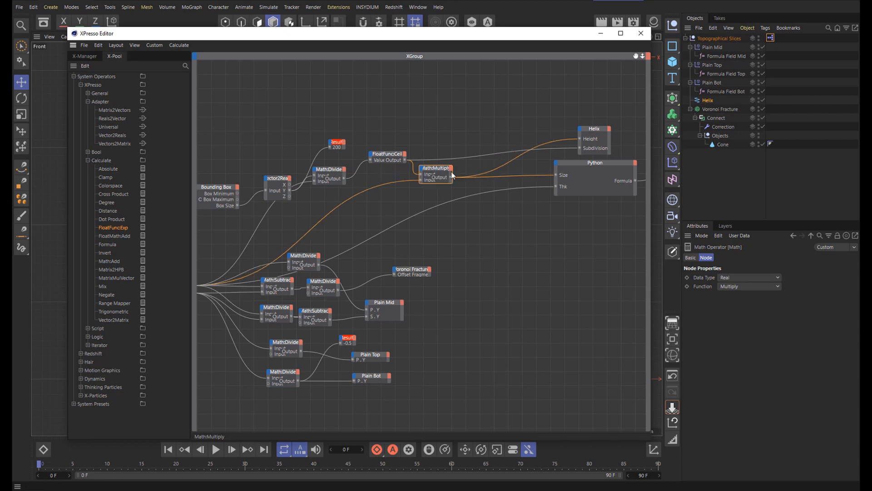
{"action": "mouse_move", "coordinate": [452, 172]}
{"action": "left_mouse_down"}
{"action": "mouse_move", "coordinate": [469, 172]}
{"action": "mouse_move", "coordinate": [449, 171]}
{"action": "left_mouse_up"}
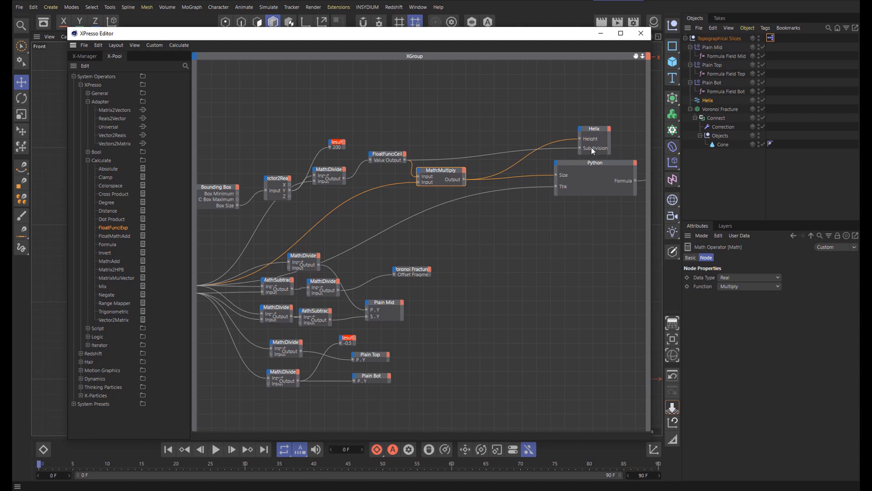
Step: Put Helix's Subdivision port above Height, bring the Helix, Python and Formula Field Top nodes closer to the chain, and close the graph
{"action": "left_click_drag", "start_coordinate": [590, 147], "coordinate": [606, 202]}
{"action": "left_click_drag", "start_coordinate": [584, 166], "coordinate": [529, 184]}
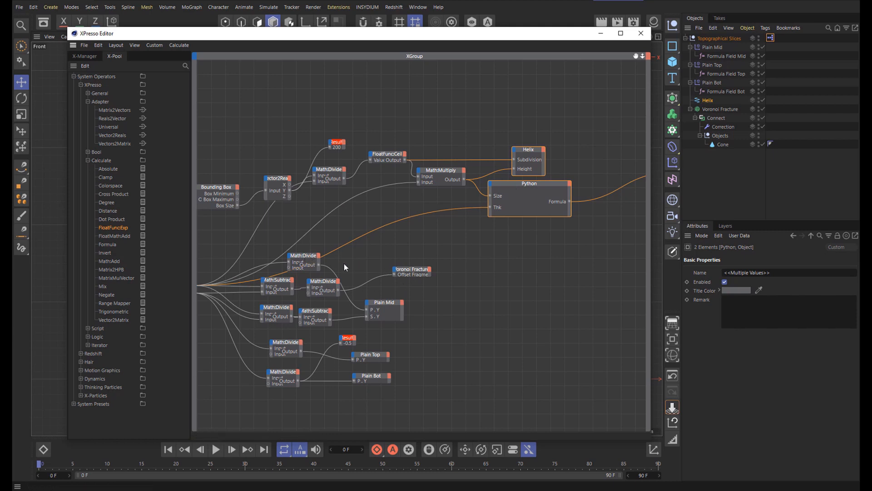
{"action": "scroll", "coordinate": [359, 266], "scroll_direction": "down", "scroll_amount": 3}
{"action": "left_click_drag", "start_coordinate": [582, 198], "coordinate": [524, 222]}
{"action": "left_click", "coordinate": [532, 217]}
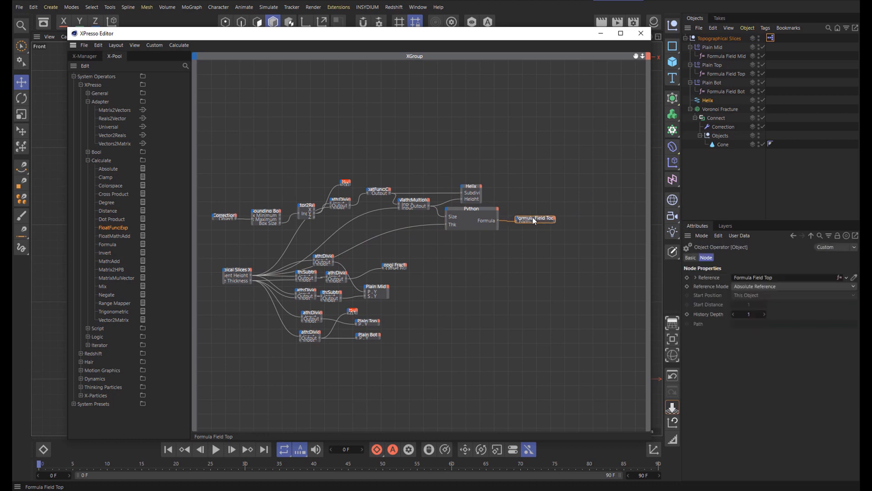
{"action": "left_click", "coordinate": [641, 33]}
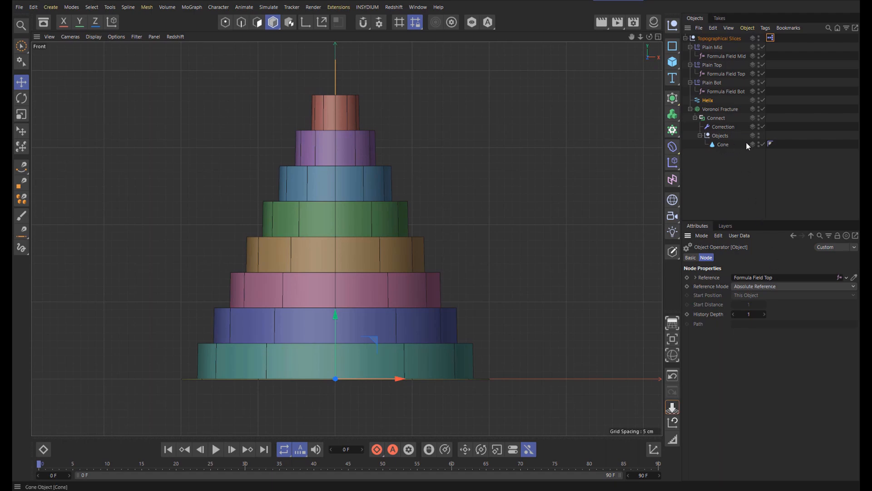
Step: Test the rig by lowering Segment Height to 10, then select the Voronoi Fracture to inspect its properties
{"action": "left_click", "coordinate": [770, 37]}
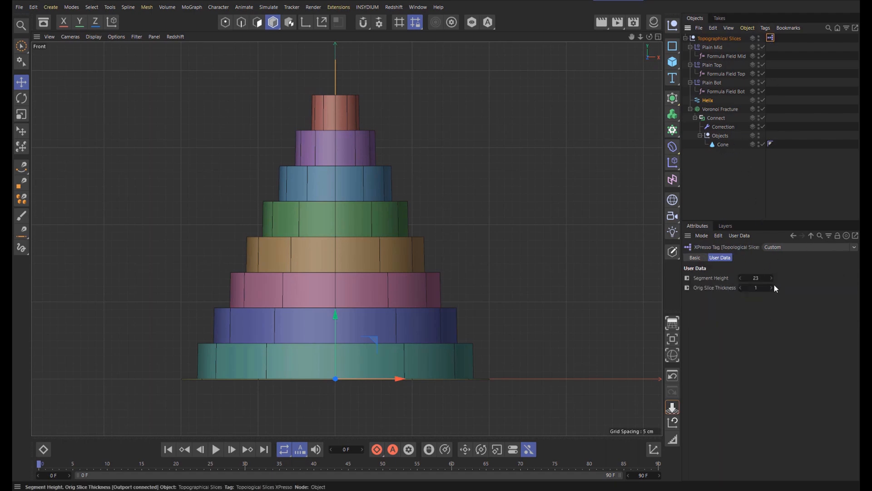
{"action": "left_click_drag", "start_coordinate": [773, 278], "coordinate": [741, 269]}
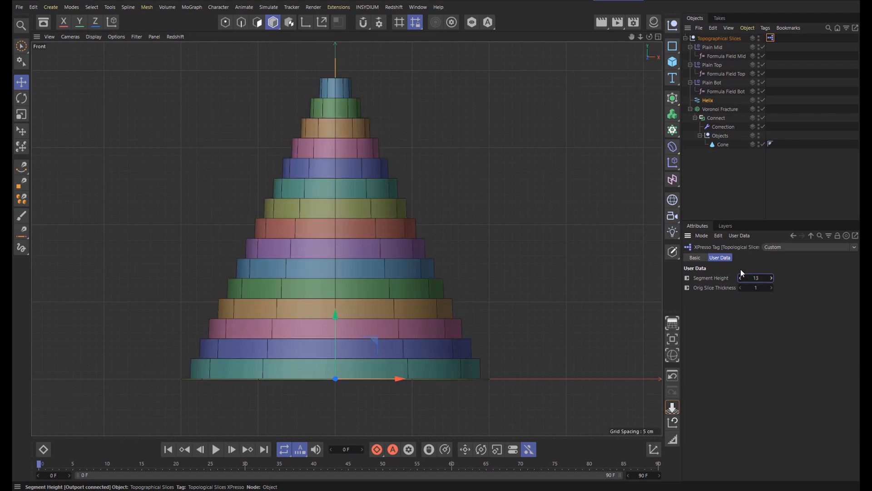
{"action": "left_click", "coordinate": [716, 109]}
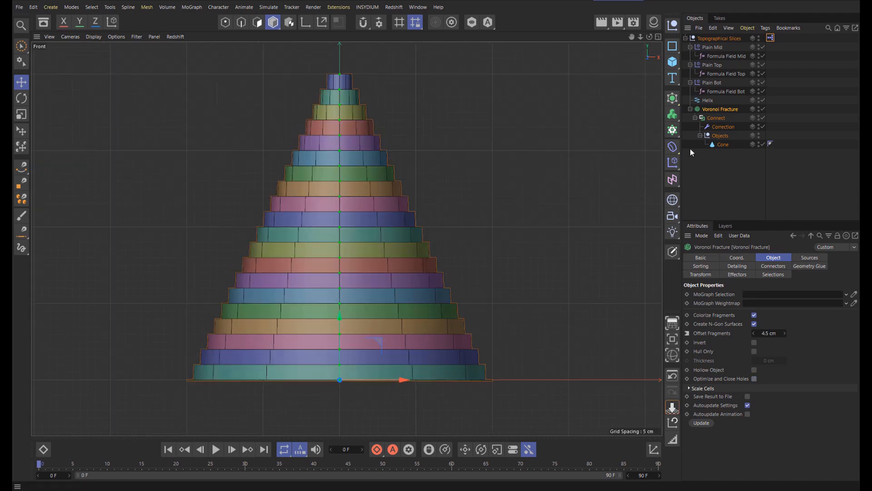
Step: Add the Formula Field Mid object to the Topographical Slices XPresso graph as a node with a Formula input port
{"action": "left_click", "coordinate": [726, 56]}
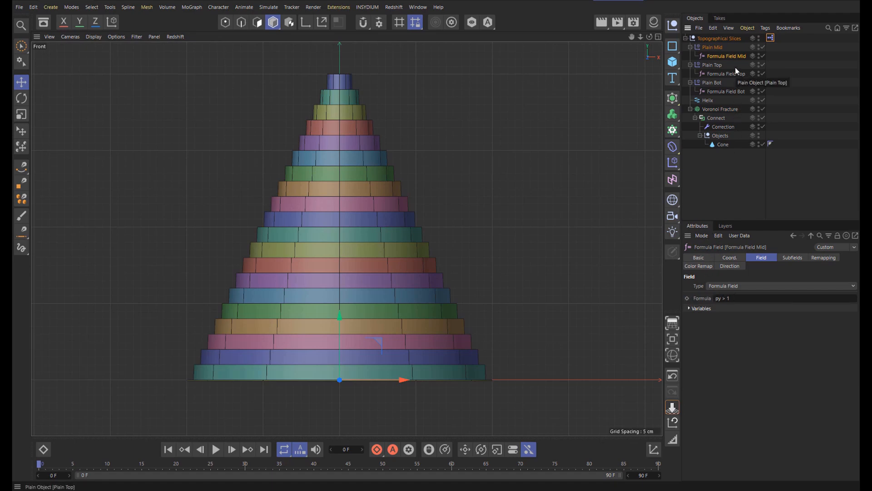
{"action": "double_click", "coordinate": [770, 38]}
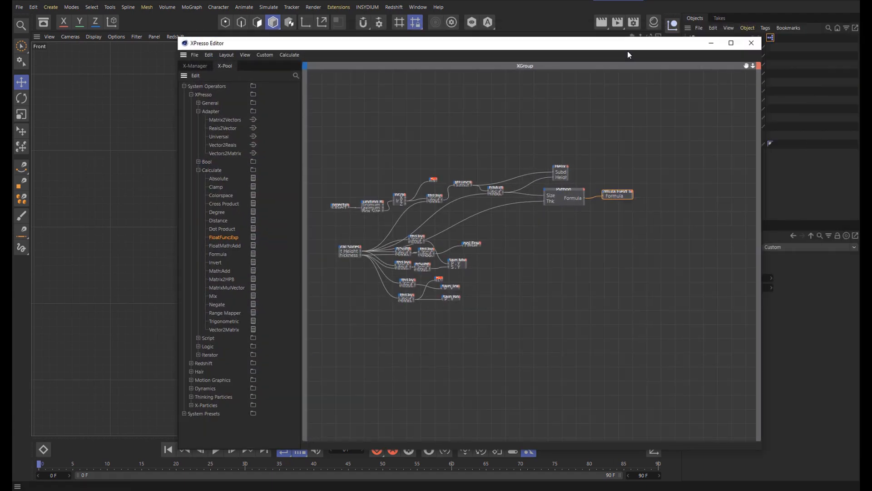
{"action": "left_click_drag", "start_coordinate": [628, 46], "coordinate": [463, 25]}
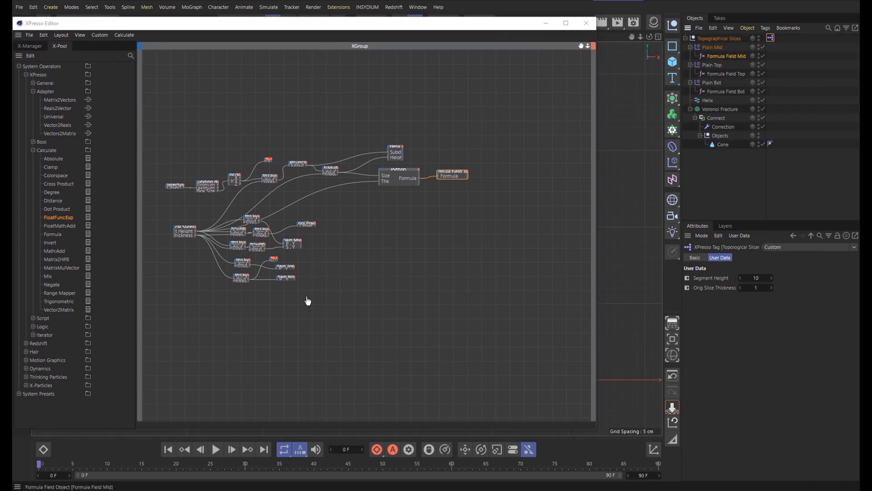
{"action": "key", "text": "ctrl+v"}
{"action": "scroll", "coordinate": [283, 308], "scroll_direction": "up", "scroll_amount": 5}
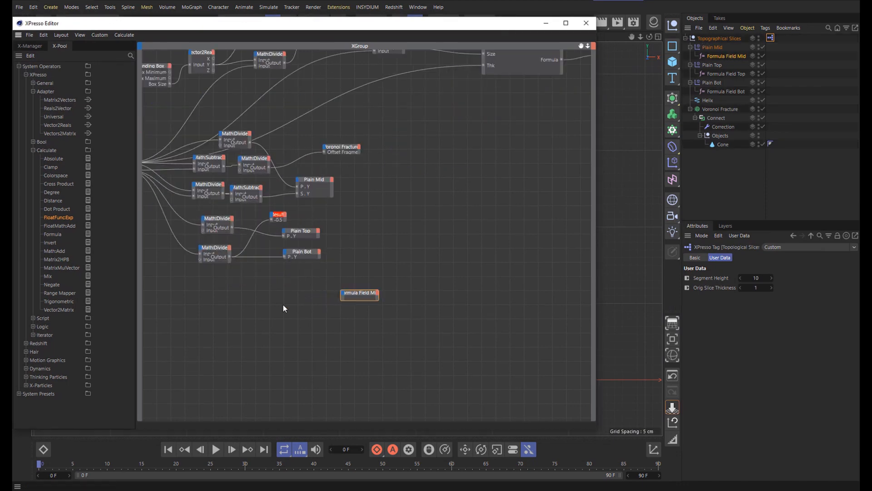
{"action": "left_click", "coordinate": [367, 291]}
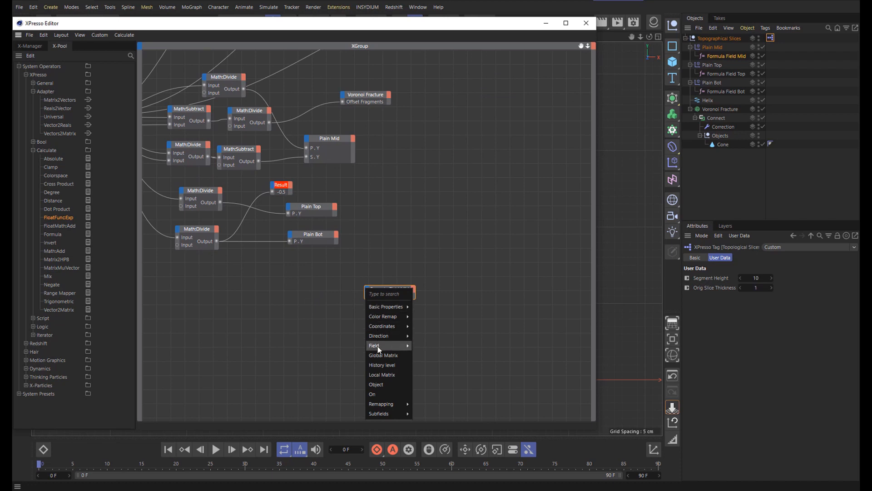
{"action": "mouse_move", "coordinate": [384, 345]}
{"action": "left_click", "coordinate": [430, 346]}
Step: Duplicate the Python node and place the copy beside the Formula Field Mid node
{"action": "scroll", "coordinate": [453, 217], "scroll_direction": "down", "scroll_amount": 4}
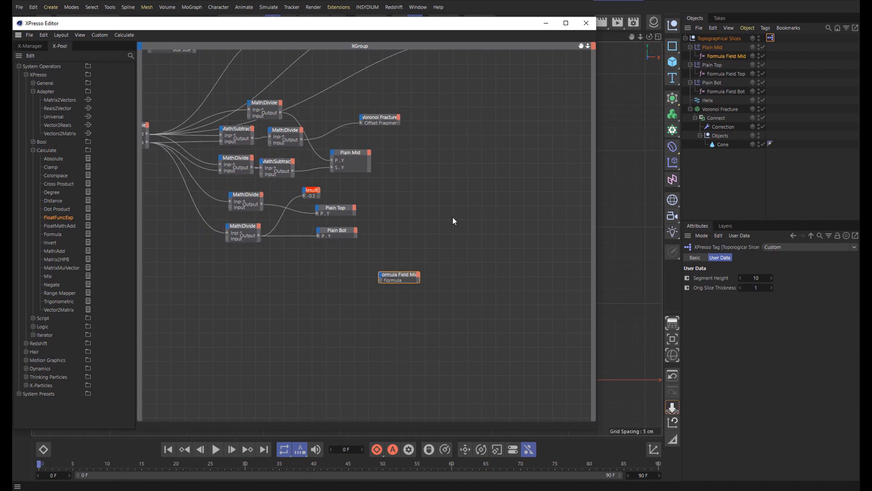
{"action": "left_click_drag", "start_coordinate": [536, 75], "coordinate": [354, 254], "text": "ctrl"}
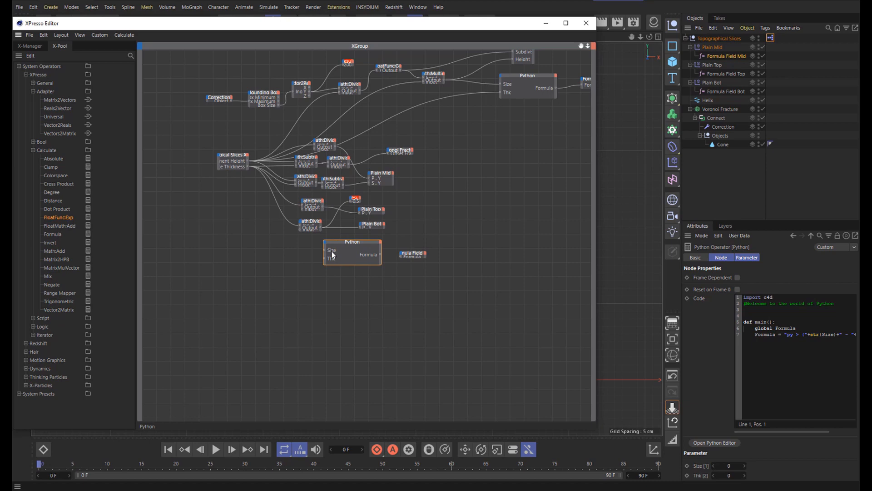
Step: Delete the Size port from the copied Python node and resize the node to fit its remaining Thk and Formula ports
{"action": "right_click", "coordinate": [332, 254]}
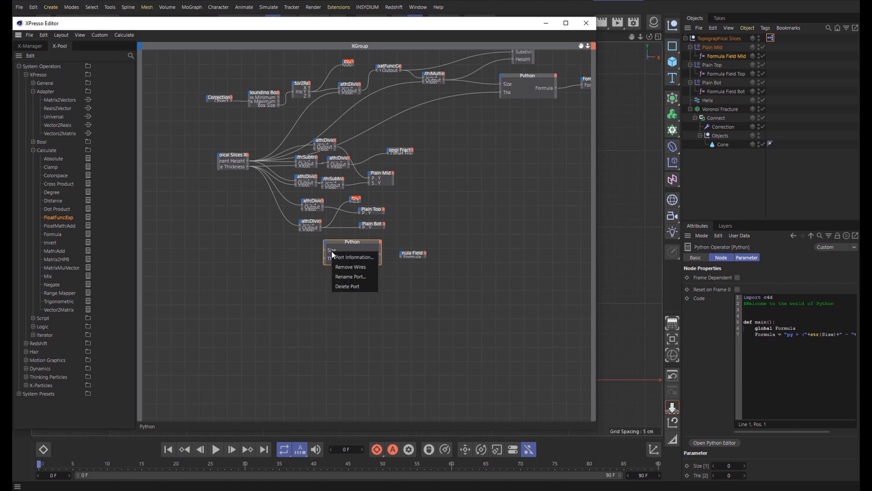
{"action": "left_click", "coordinate": [342, 283]}
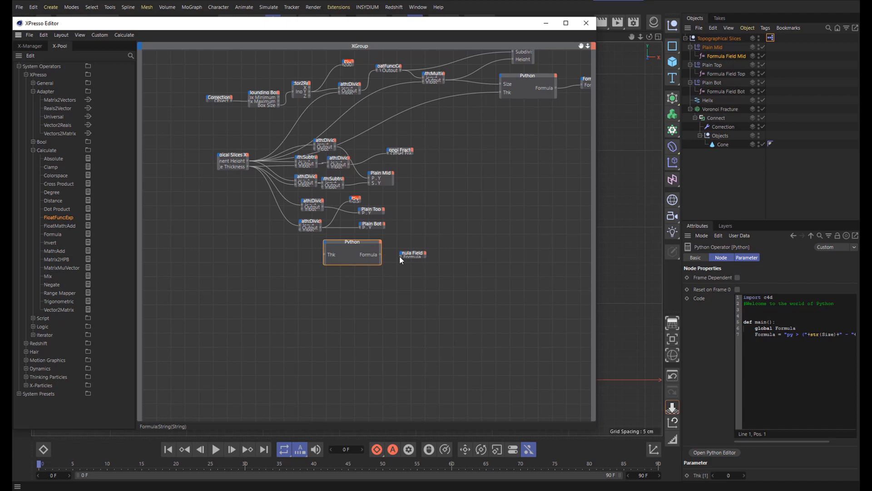
{"action": "right_click", "coordinate": [345, 249]}
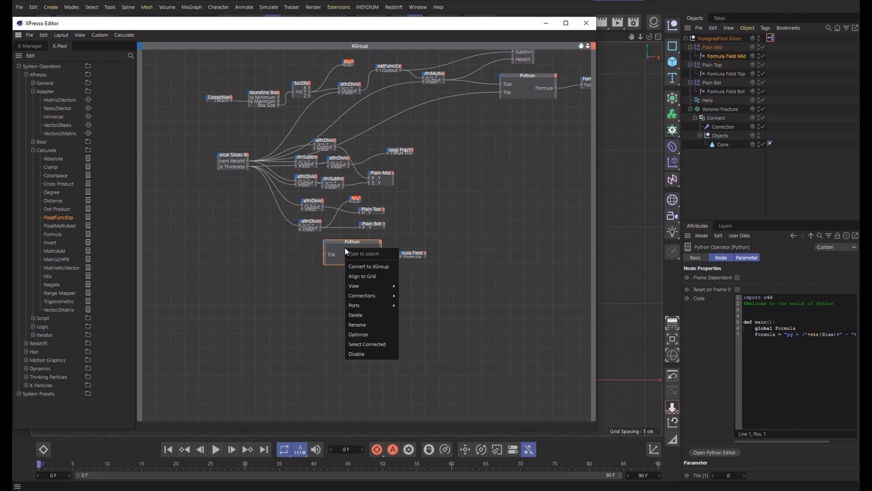
{"action": "left_click", "coordinate": [359, 334]}
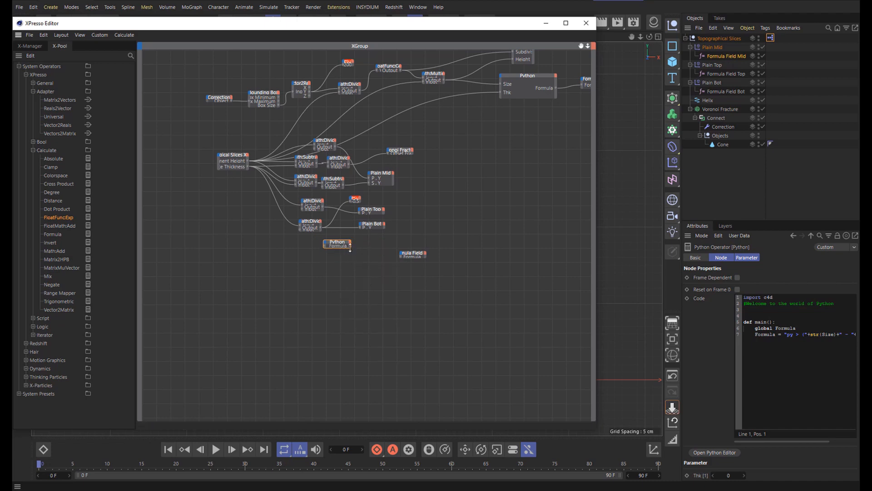
{"action": "scroll", "coordinate": [371, 263], "scroll_direction": "up", "scroll_amount": 2}
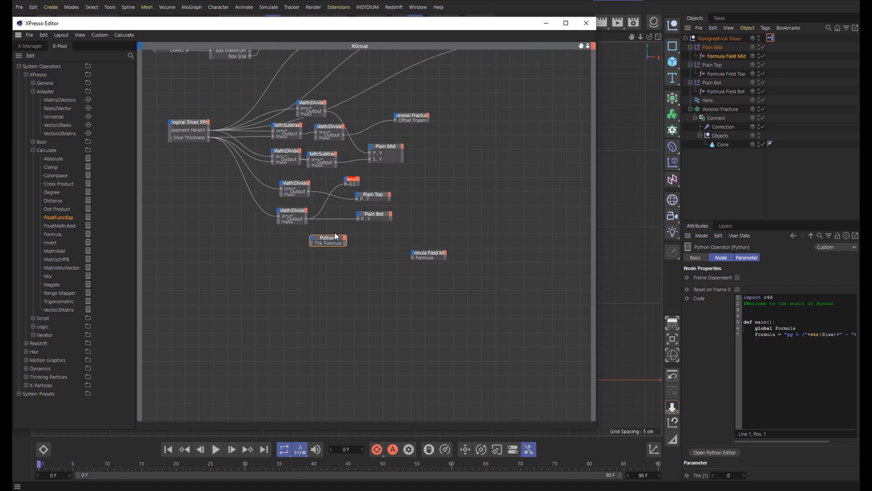
{"action": "left_click_drag", "start_coordinate": [346, 239], "coordinate": [363, 238]}
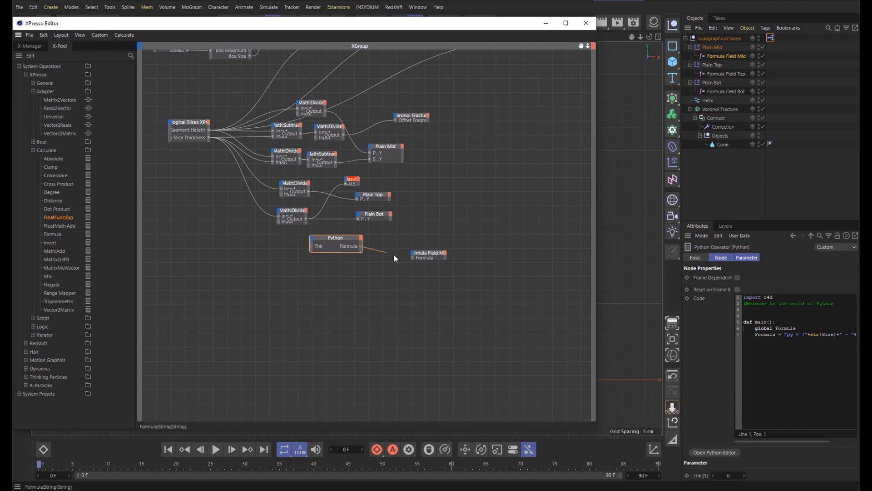
Step: Wire Slice Thickness into the copied Python node's Thk port and its Formula output into Formula Field Mid, moving both nodes closer together
{"action": "left_click_drag", "start_coordinate": [408, 257], "coordinate": [412, 257]}
{"action": "left_click_drag", "start_coordinate": [353, 243], "coordinate": [326, 262]}
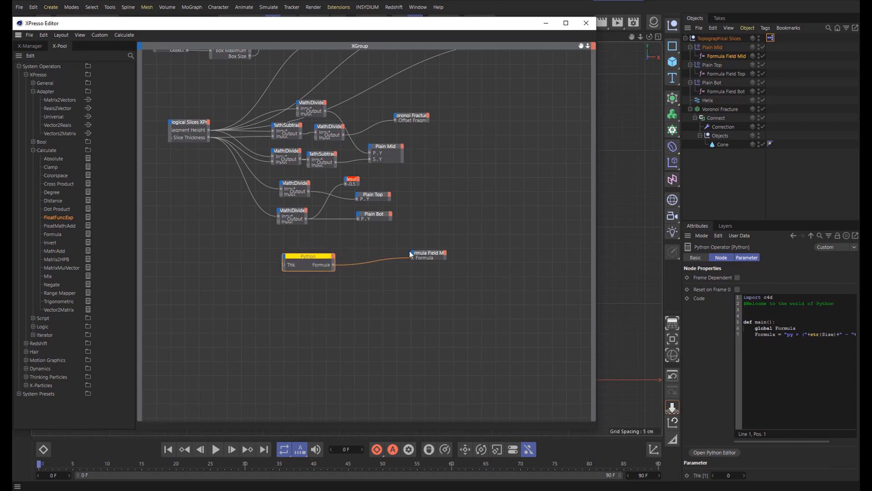
{"action": "left_click_drag", "start_coordinate": [427, 257], "coordinate": [386, 264]}
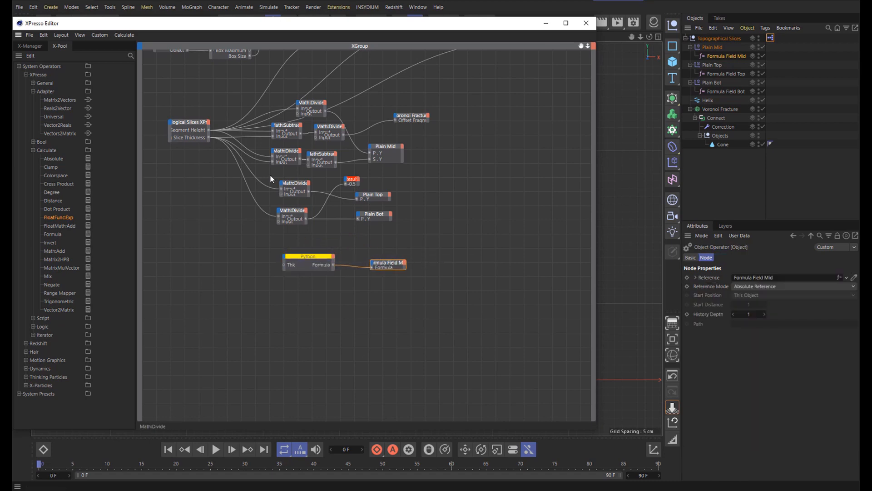
{"action": "left_click", "coordinate": [210, 140]}
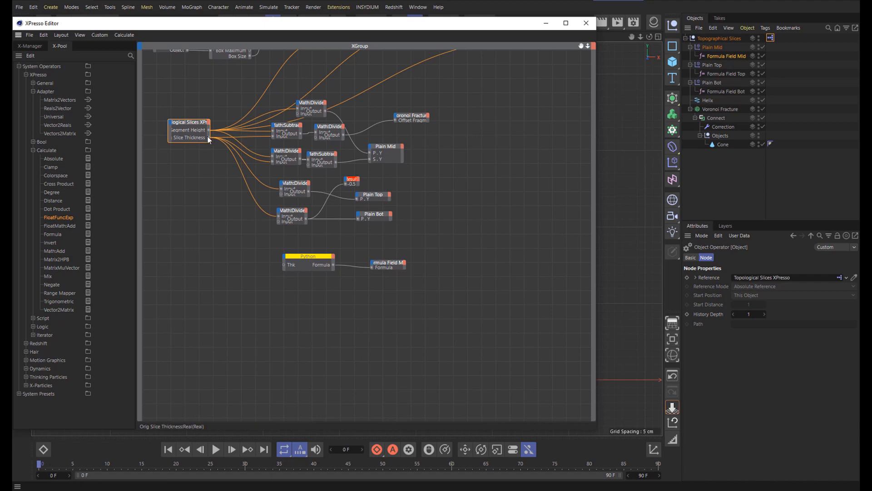
{"action": "left_click_drag", "start_coordinate": [208, 138], "coordinate": [285, 268]}
Step: Edit the copied Python node's code so the last line reads Formula = "py > "+str(Thk), and close the code editor
{"action": "left_click", "coordinate": [306, 255]}
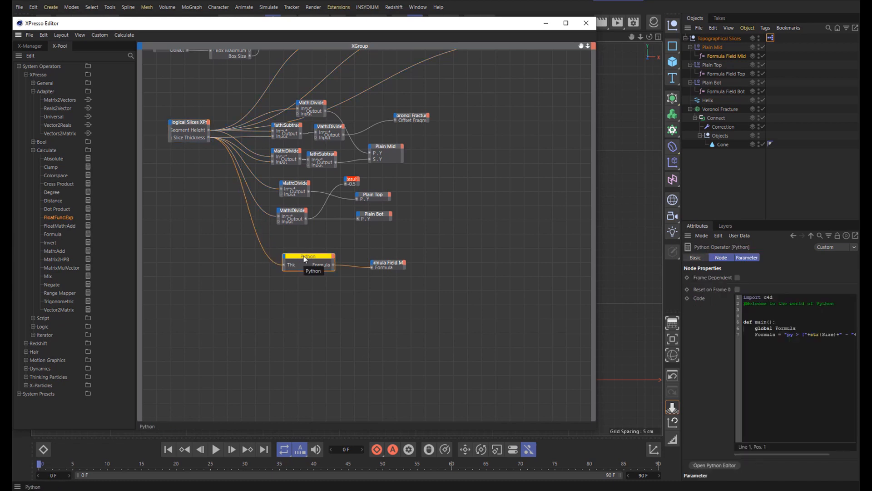
{"action": "left_click", "coordinate": [712, 464]}
{"action": "left_click_drag", "start_coordinate": [725, 281], "coordinate": [433, 287]}
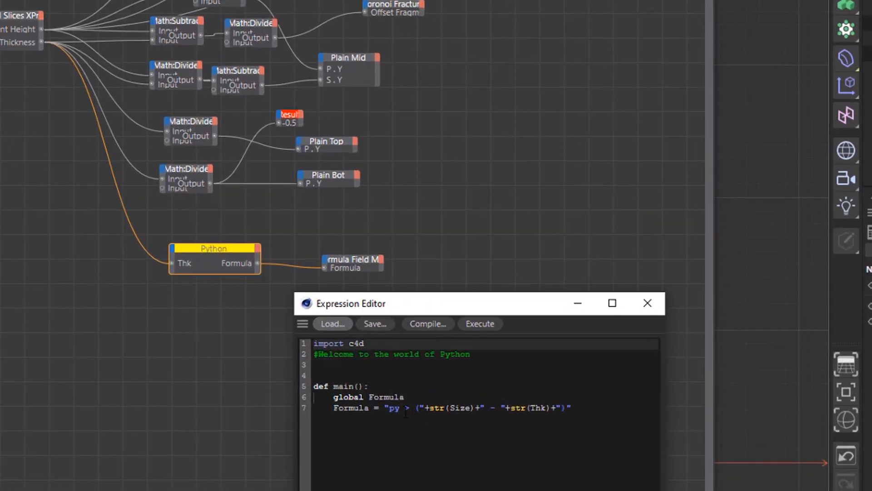
{"action": "left_click", "coordinate": [404, 408]}
{"action": "key", "text": "Right"}
{"action": "key", "text": "Right"}
{"action": "key", "text": "Delete"}
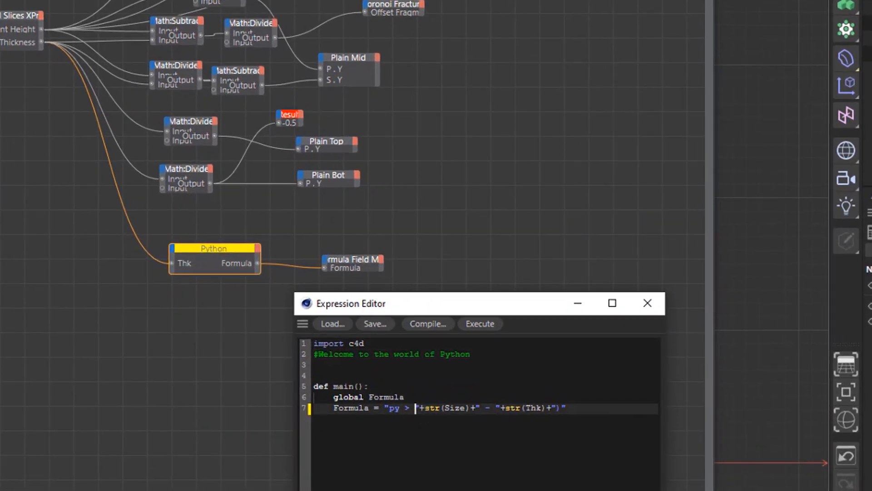
{"action": "key", "text": "Right"}
{"action": "left_click_drag", "start_coordinate": [419, 407], "coordinate": [501, 408]}
{"action": "key", "text": "Delete"}
{"action": "key", "text": "Right"}
{"action": "key", "text": "Right"}
{"action": "key", "text": "Right"}
{"action": "key", "text": "Right"}
{"action": "key", "text": "Right"}
{"action": "key", "text": "Right"}
{"action": "key", "text": "Right"}
{"action": "key", "text": "Right"}
{"action": "key", "text": "Right"}
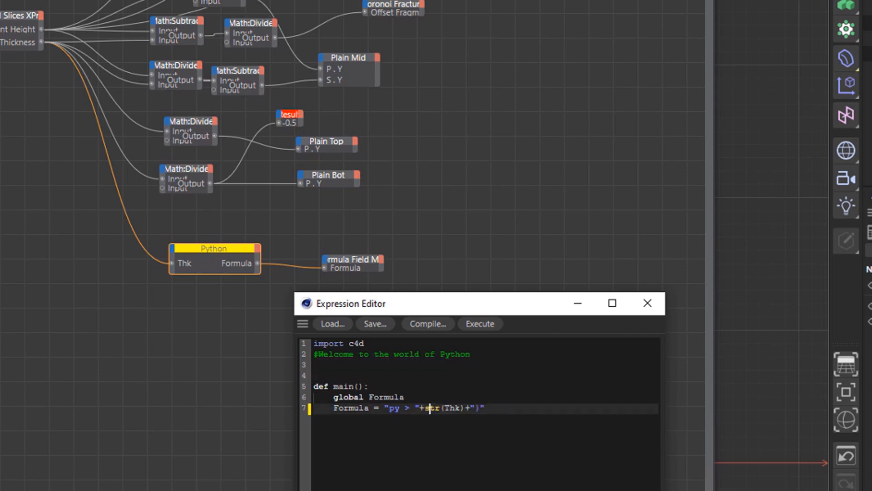
{"action": "key", "text": "shift+End"}
{"action": "key", "text": "Delete"}
{"action": "left_click", "coordinate": [647, 302]}
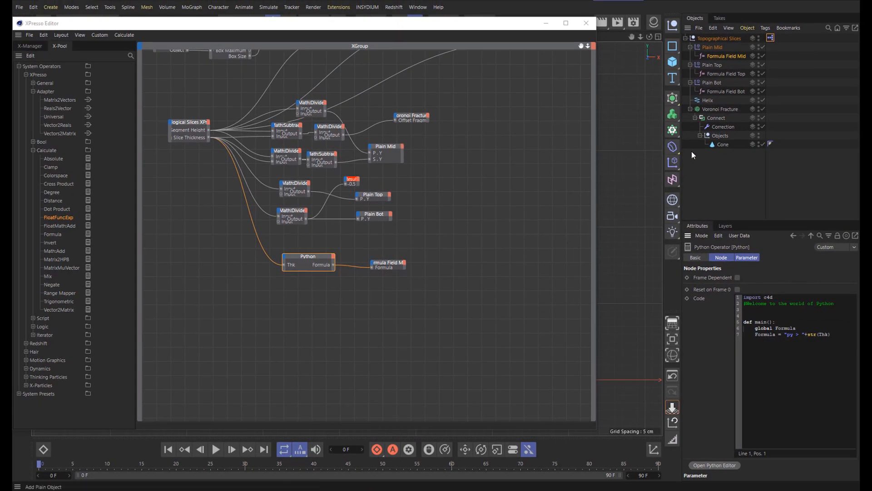
Step: Check the formulas of Formula Field Mid, Formula Field Top and Formula Field Bot, and close the XPresso graph
{"action": "left_click", "coordinate": [729, 56]}
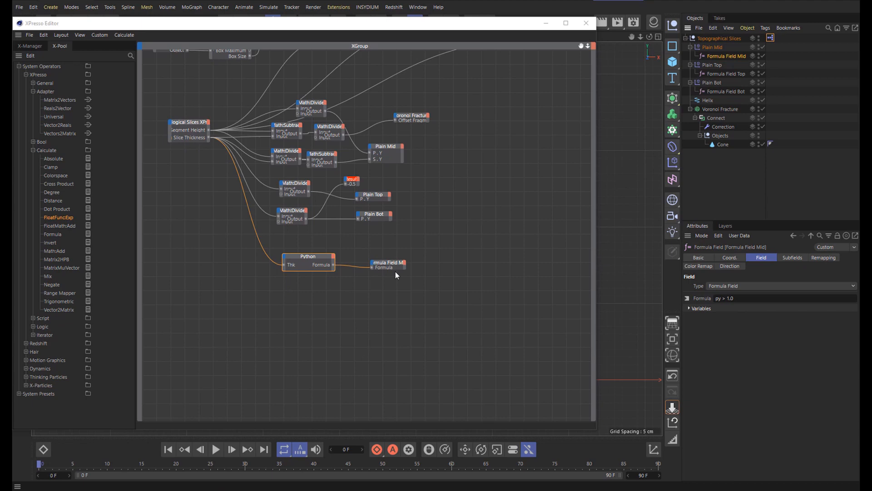
{"action": "left_click", "coordinate": [727, 74]}
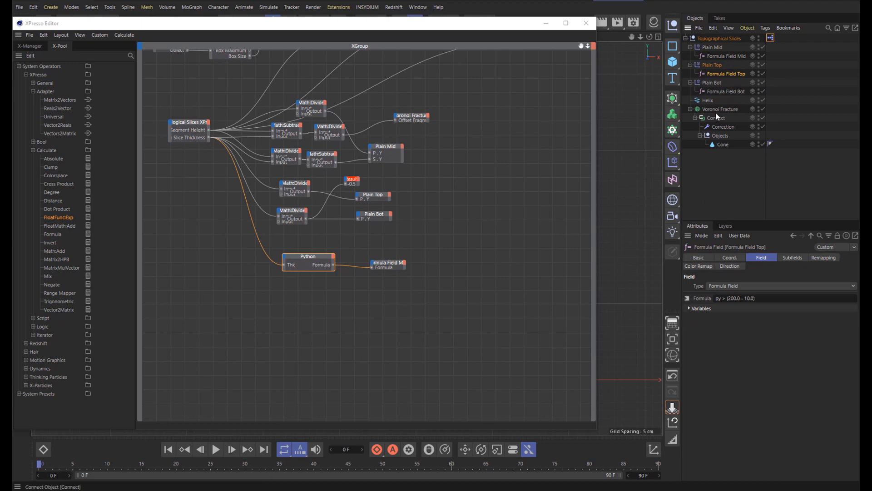
{"action": "left_click", "coordinate": [718, 90]}
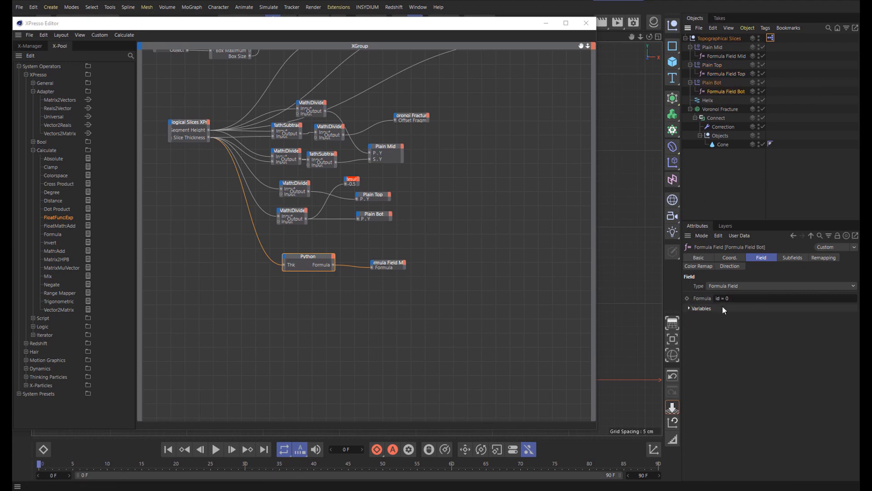
{"action": "left_click", "coordinate": [586, 23]}
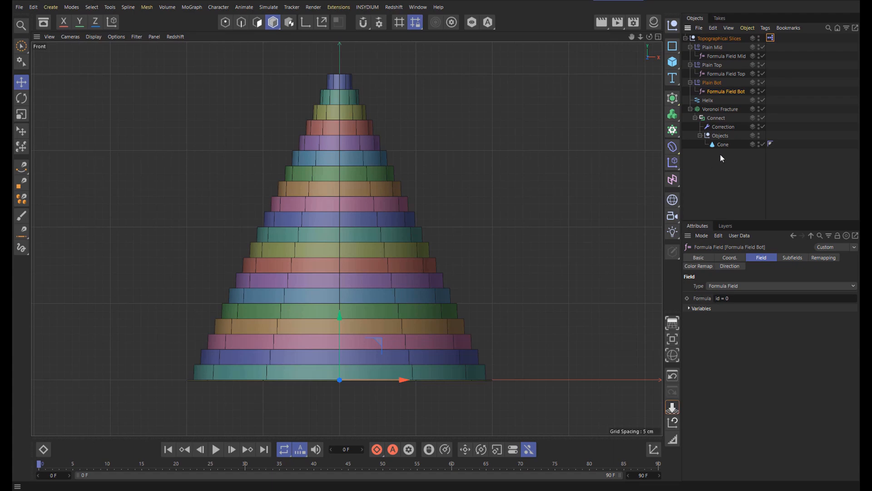
Step: Disable the Cone and put the Horse Base library asset in the Objects null in its place, dropped to the floor
{"action": "left_click", "coordinate": [764, 144]}
{"action": "middle_click_drag", "start_coordinate": [115, 84], "coordinate": [88, 97], "text": "alt"}
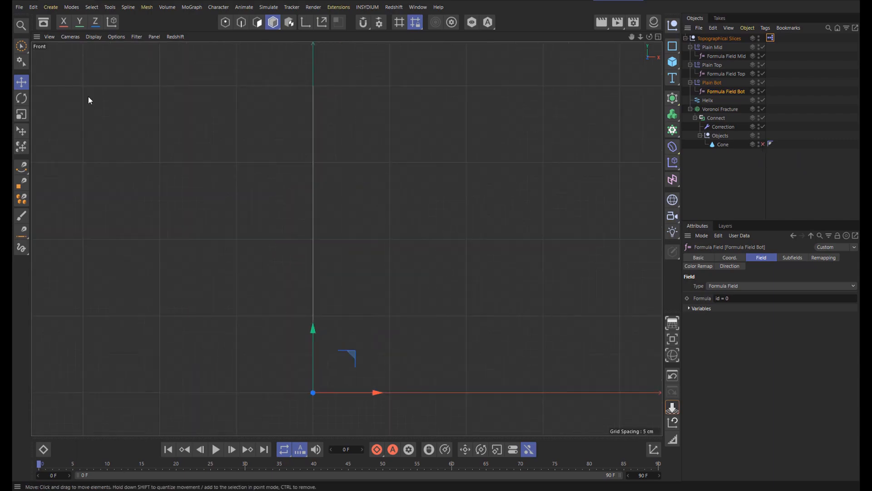
{"action": "left_click", "coordinate": [45, 23]}
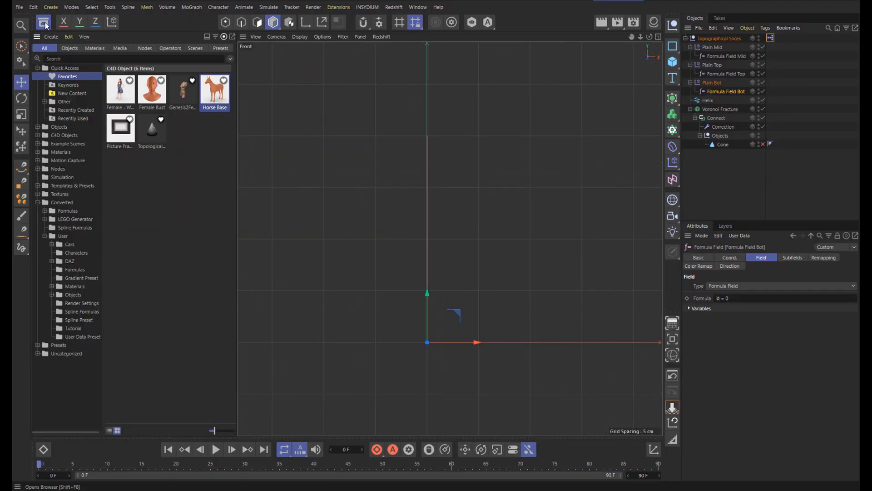
{"action": "double_click", "coordinate": [218, 95]}
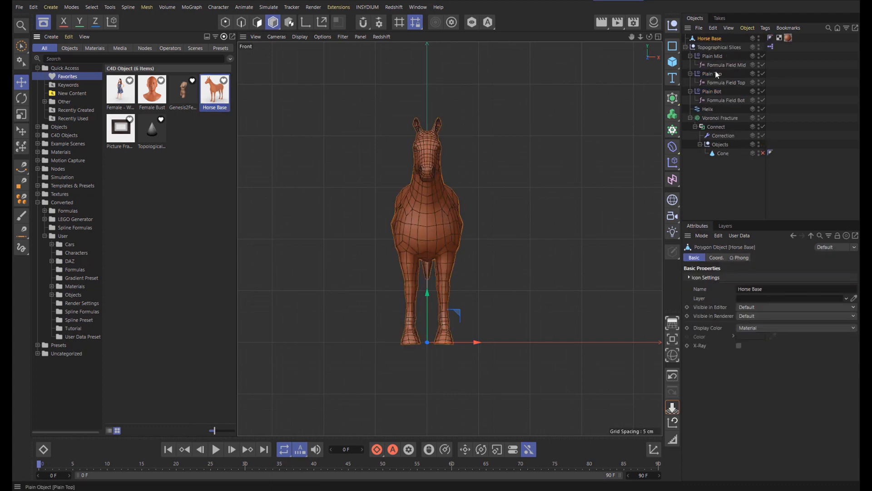
{"action": "left_click_drag", "start_coordinate": [711, 39], "coordinate": [726, 149]}
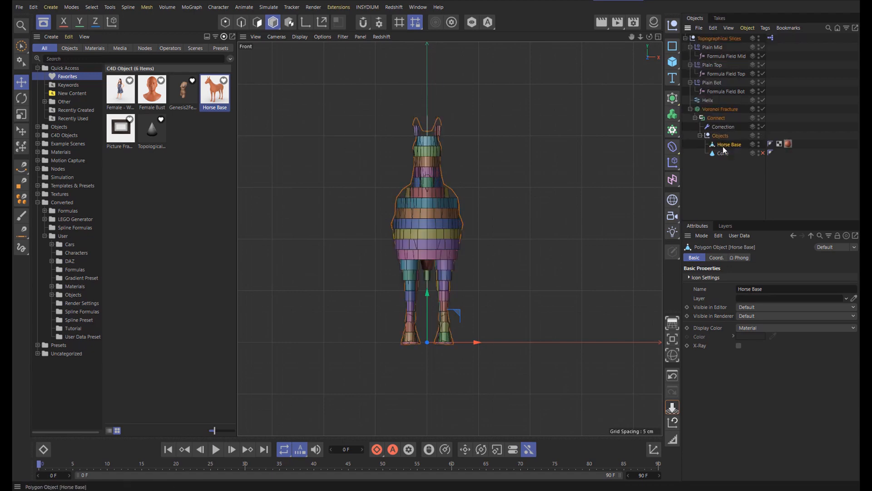
{"action": "left_click", "coordinate": [672, 407]}
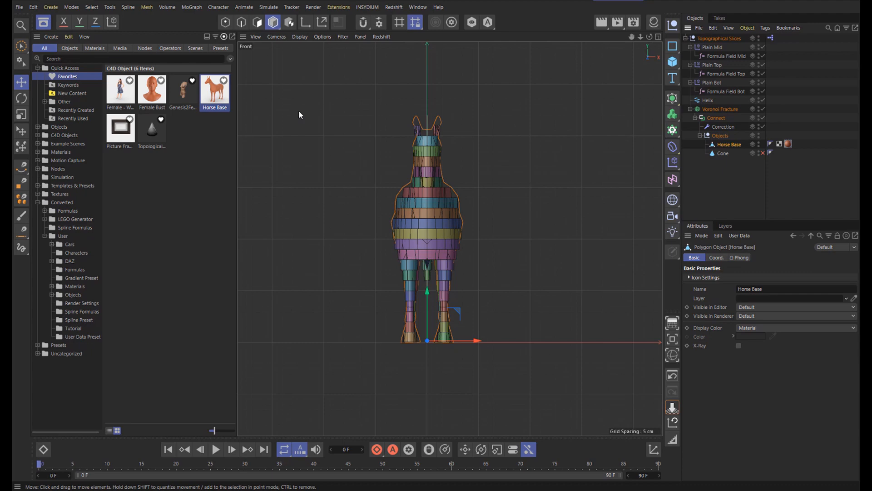
{"action": "left_click", "coordinate": [44, 23]}
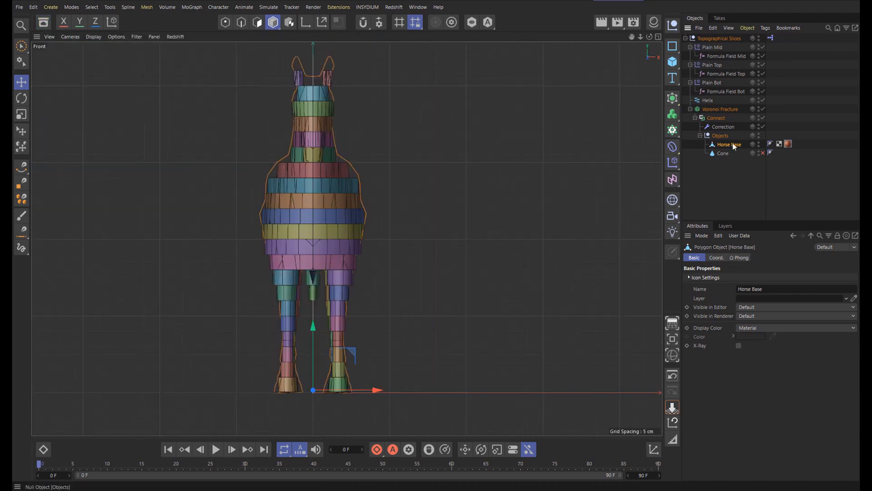
Step: Set the Segment Height user data of the Topographical Slices XPresso tag to 4
{"action": "left_click", "coordinate": [771, 38]}
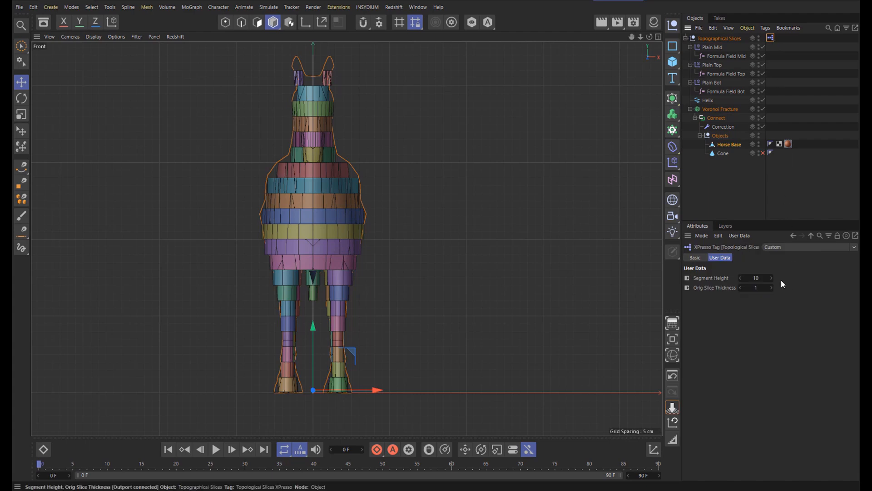
{"action": "double_click", "coordinate": [756, 278]}
{"action": "type", "text": "4"}
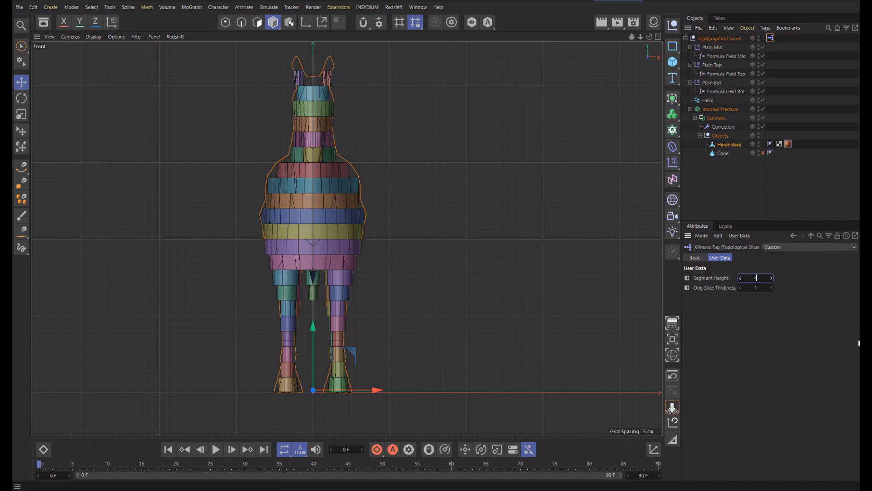
{"action": "key", "text": "Return"}
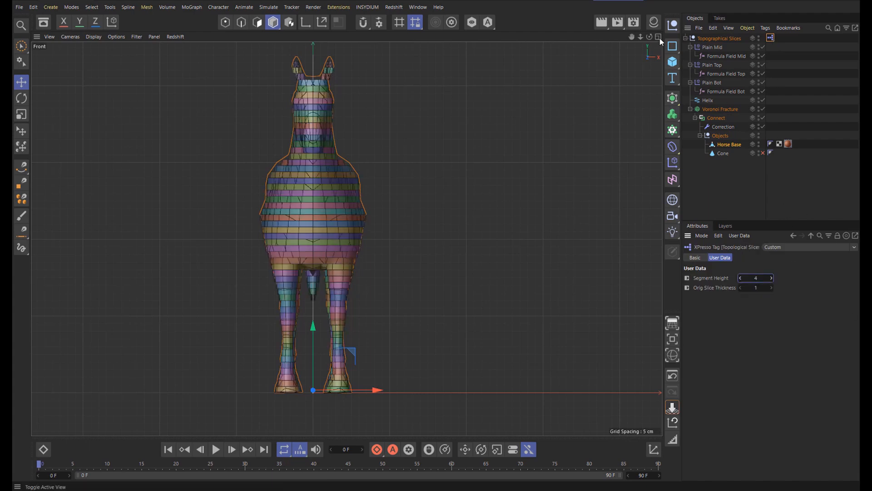
Step: Examine the Voronoi Fracture's lowest slices at the horse's hooves in the perspective and front views
{"action": "middle_click", "coordinate": [468, 54]}
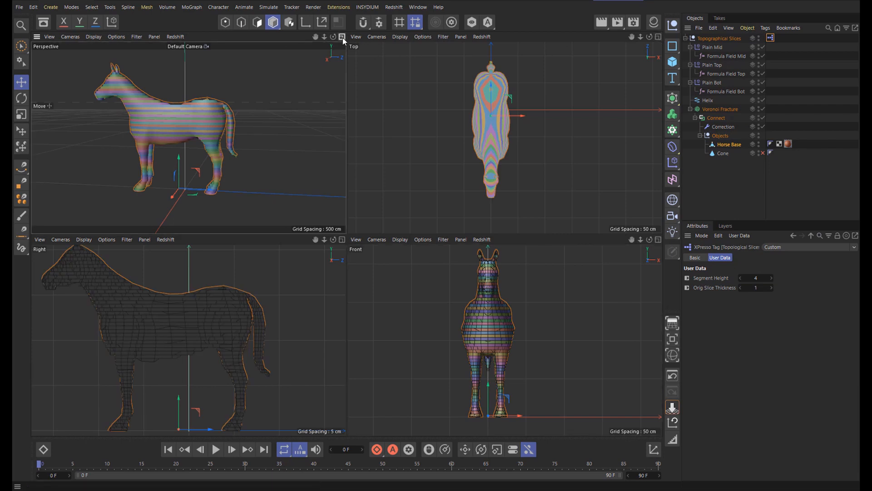
{"action": "left_click_drag", "start_coordinate": [334, 37], "coordinate": [404, 45]}
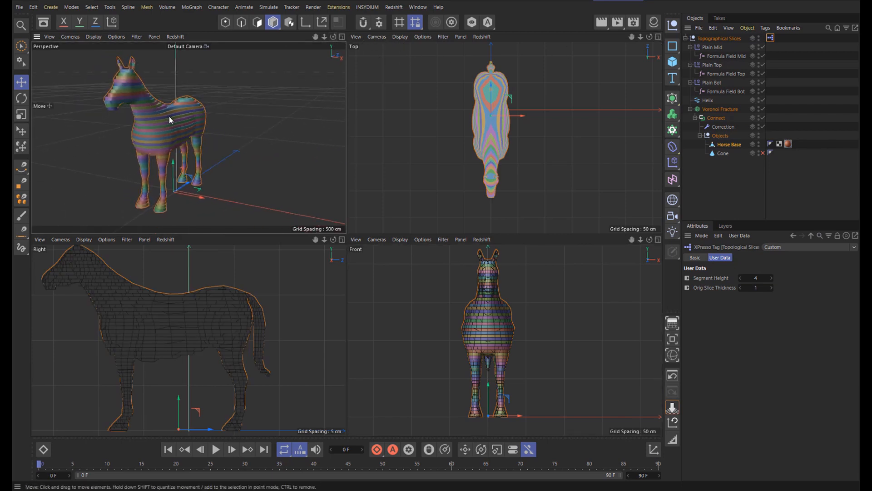
{"action": "scroll", "coordinate": [157, 122], "scroll_direction": "up", "scroll_amount": 5}
{"action": "scroll", "coordinate": [157, 121], "scroll_direction": "down", "scroll_amount": 4}
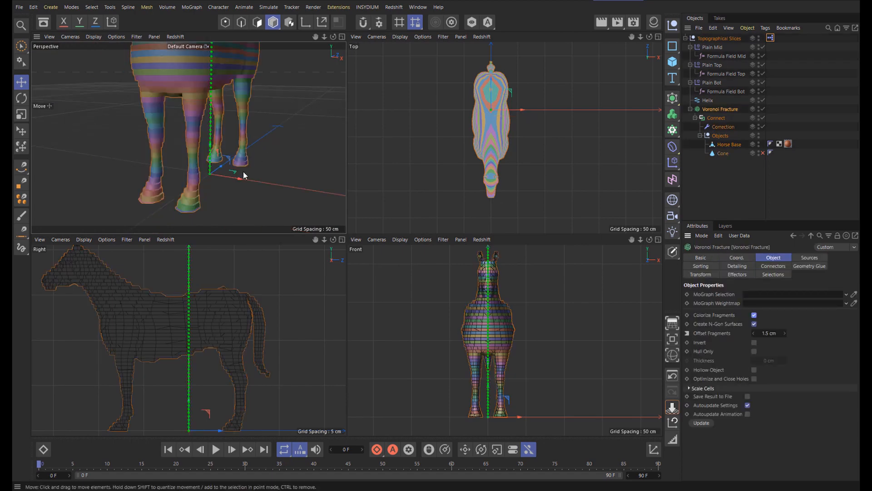
{"action": "left_click_drag", "start_coordinate": [234, 175], "coordinate": [234, 176]}
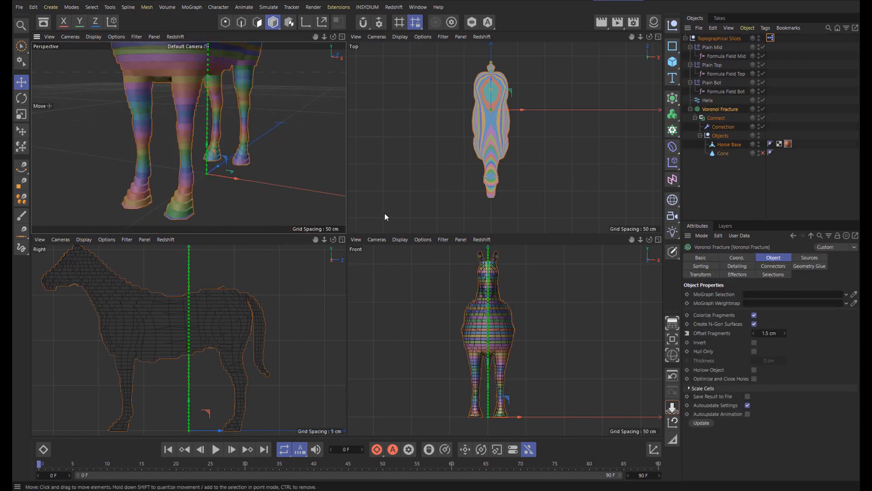
{"action": "scroll", "coordinate": [486, 419], "scroll_direction": "up", "scroll_amount": 10}
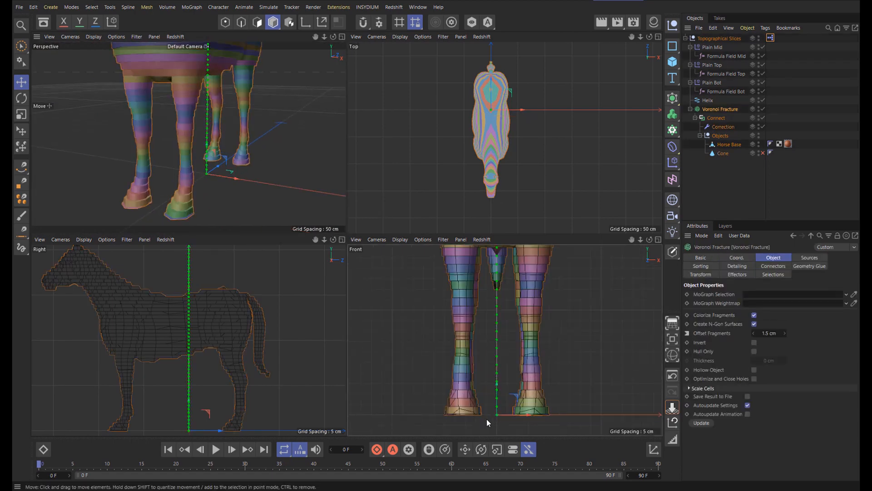
{"action": "scroll", "coordinate": [487, 419], "scroll_direction": "up", "scroll_amount": 4}
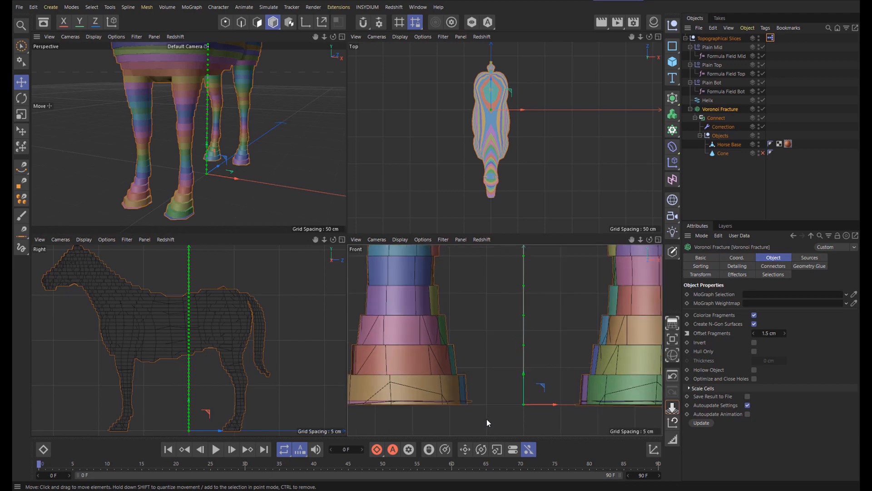
{"action": "scroll", "coordinate": [473, 400], "scroll_direction": "up", "scroll_amount": 8}
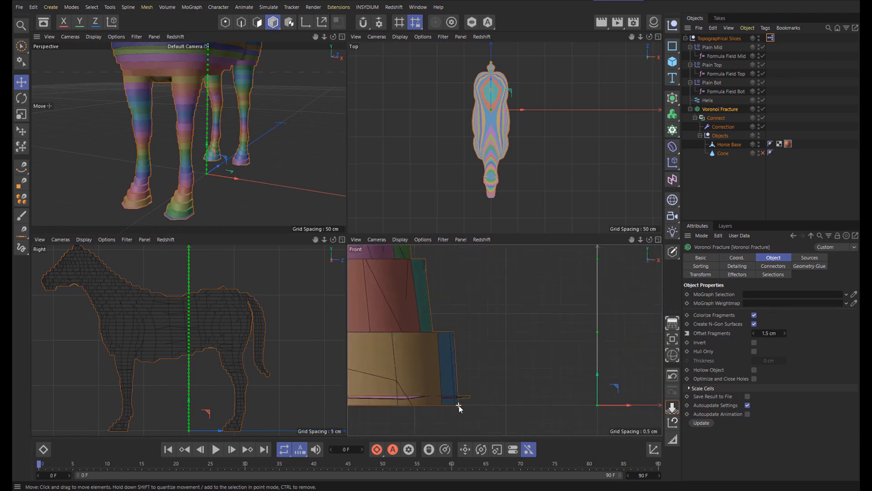
{"action": "scroll", "coordinate": [458, 405], "scroll_direction": "up", "scroll_amount": 2}
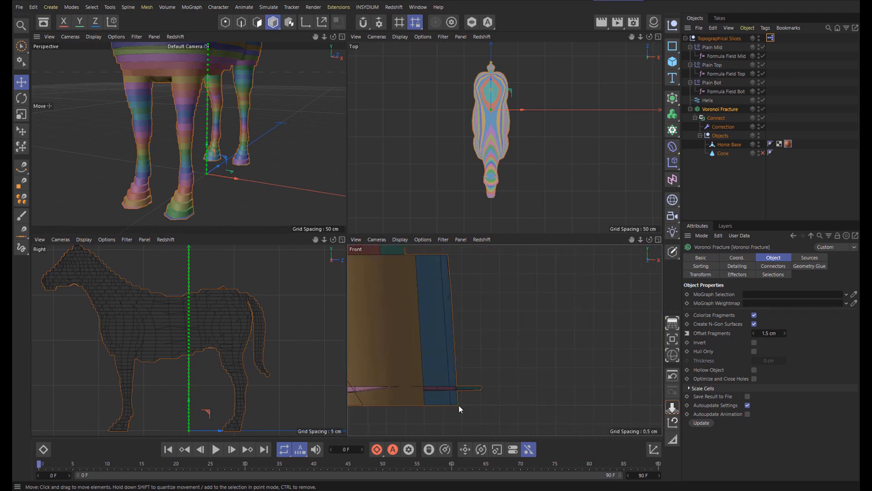
{"action": "scroll", "coordinate": [458, 406], "scroll_direction": "down", "scroll_amount": 2}
{"action": "scroll", "coordinate": [442, 398], "scroll_direction": "down", "scroll_amount": 3}
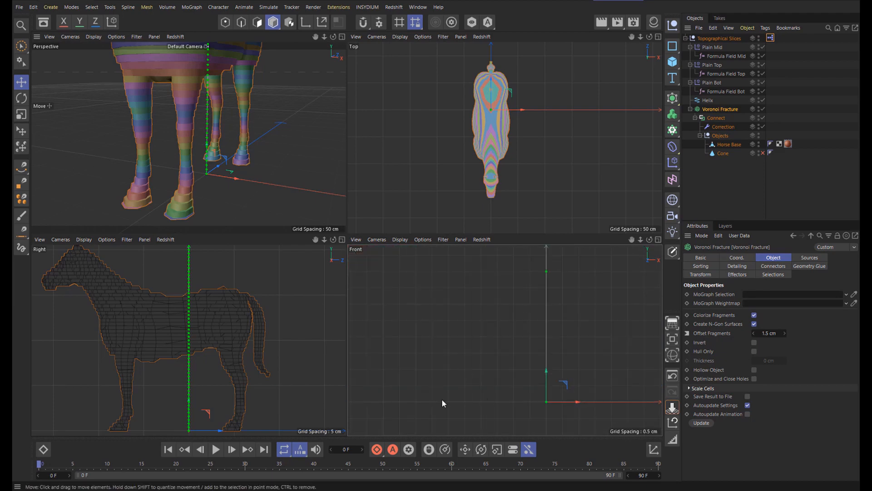
{"action": "scroll", "coordinate": [503, 402], "scroll_direction": "down", "scroll_amount": 4}
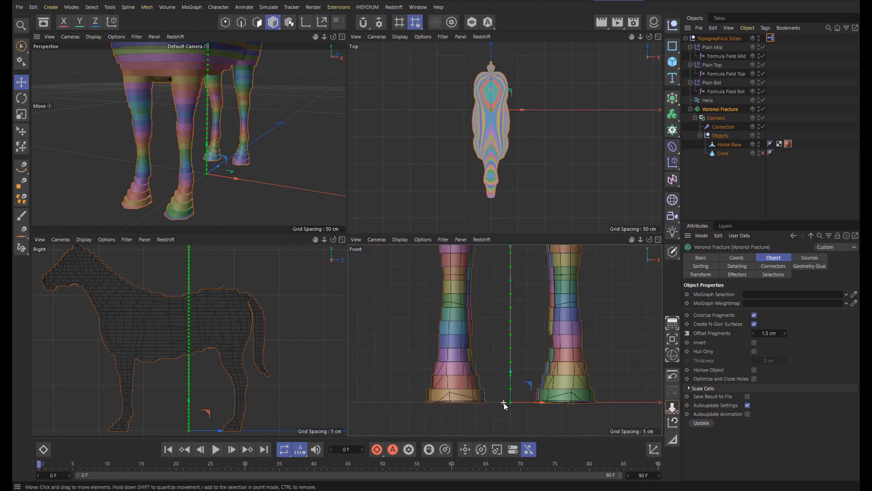
{"action": "scroll", "coordinate": [622, 394], "scroll_direction": "up", "scroll_amount": 2}
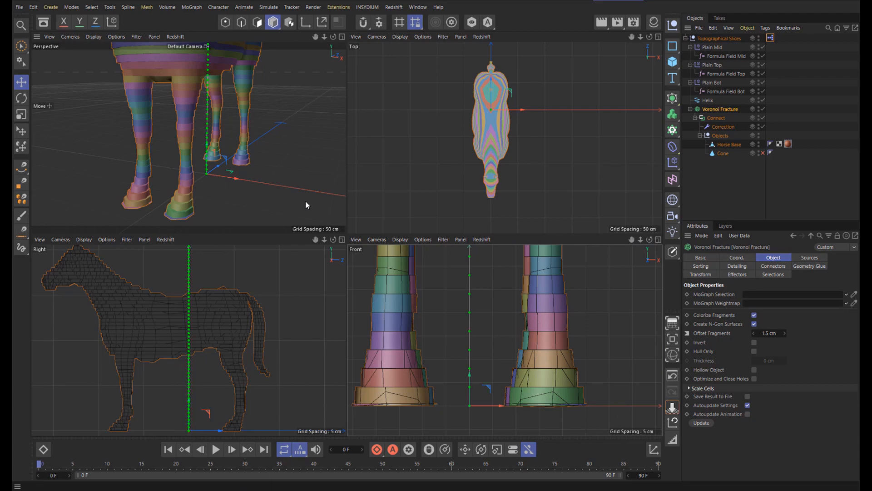
Step: Change the formula of Formula Field Bot to "py < 1" and check the horse full-size in the perspective view
{"action": "left_click", "coordinate": [725, 92]}
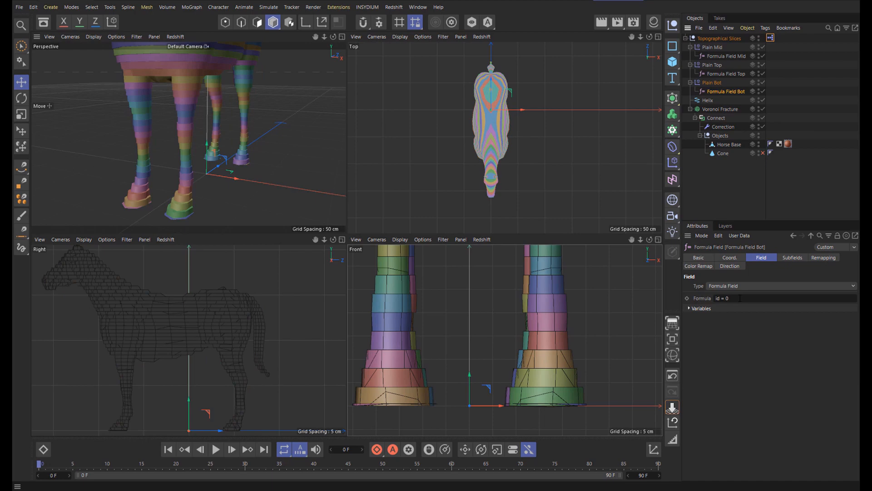
{"action": "left_click", "coordinate": [740, 298]}
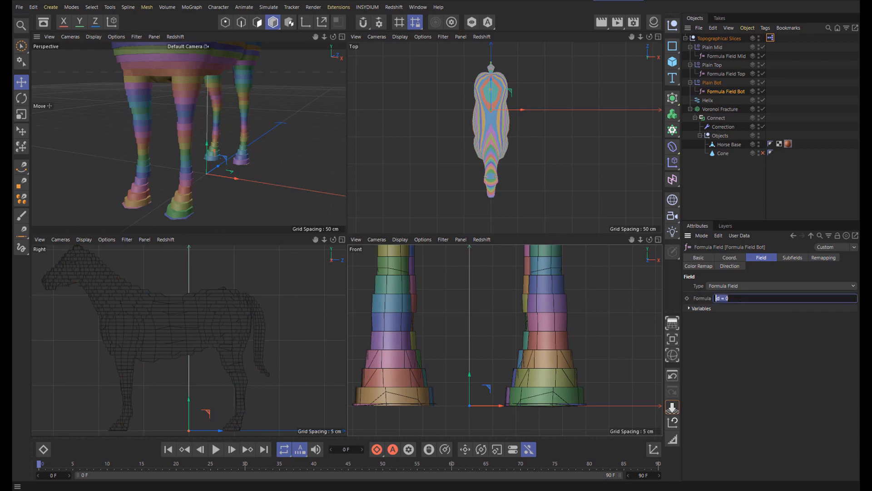
{"action": "type", "text": "py <1"}
{"action": "key", "text": "BackSpace"}
{"action": "type", "text": "1"}
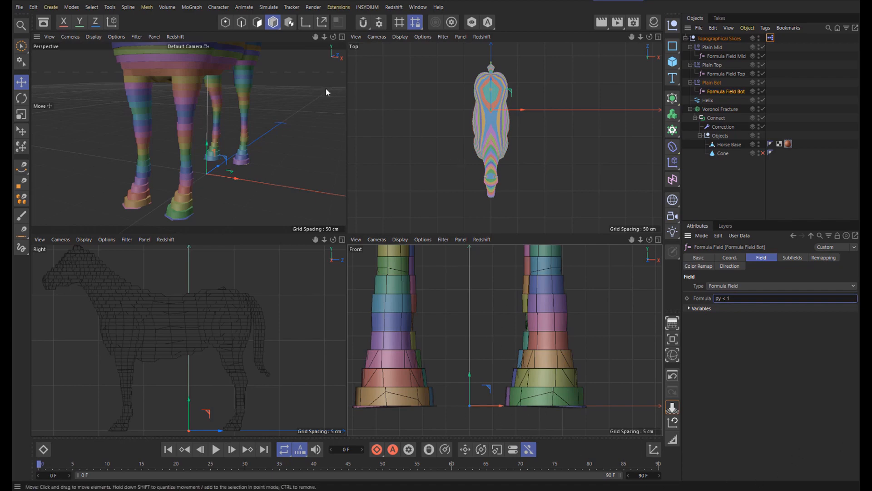
{"action": "left_click", "coordinate": [343, 36]}
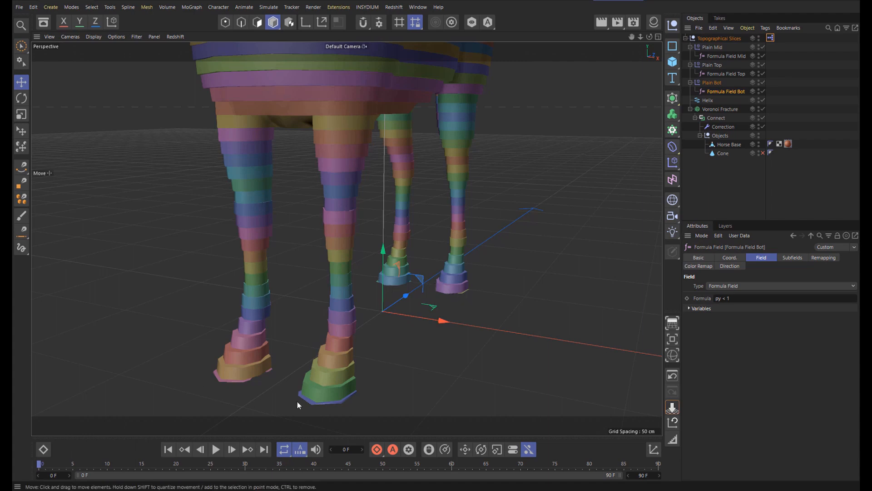
{"action": "scroll", "coordinate": [422, 367], "scroll_direction": "down", "scroll_amount": 10}
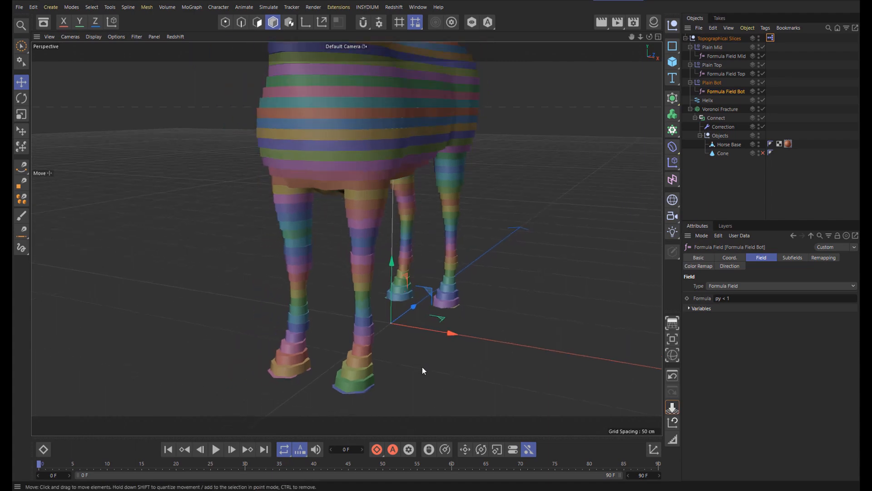
{"action": "scroll", "coordinate": [422, 366], "scroll_direction": "down", "scroll_amount": 2}
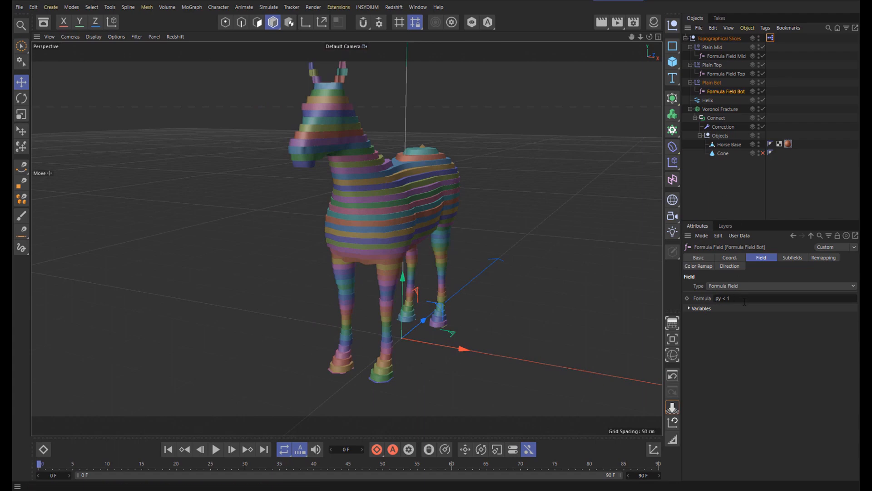
Step: In the Topographical Slices XPresso graph, duplicate the Python and Formula Field Mid nodes and delete the copied field node
{"action": "left_click", "coordinate": [729, 56]}
{"action": "double_click", "coordinate": [770, 38]}
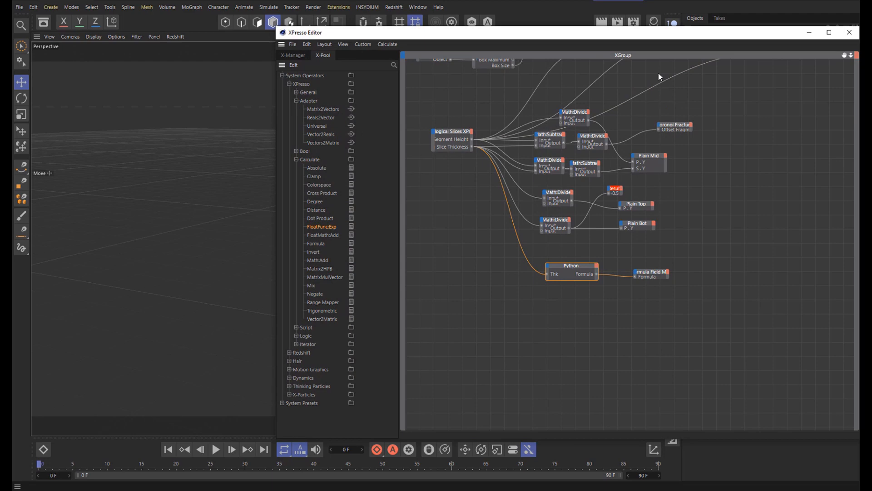
{"action": "left_click_drag", "start_coordinate": [680, 38], "coordinate": [416, 26]}
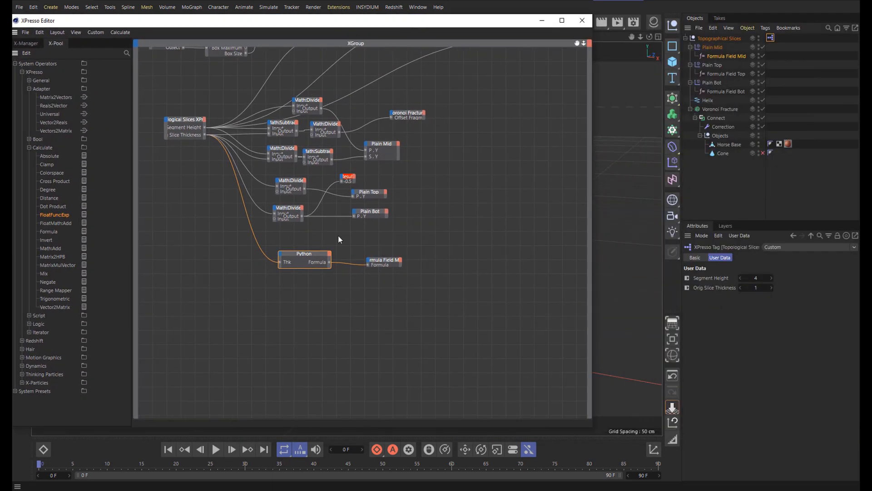
{"action": "left_click_drag", "start_coordinate": [279, 236], "coordinate": [451, 292]}
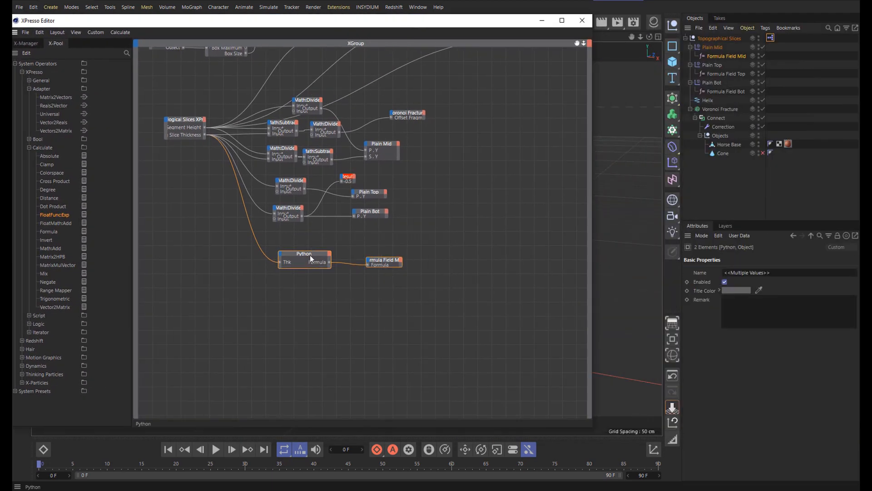
{"action": "left_click_drag", "start_coordinate": [310, 255], "coordinate": [309, 291], "text": "ctrl"}
{"action": "left_click", "coordinate": [393, 293]}
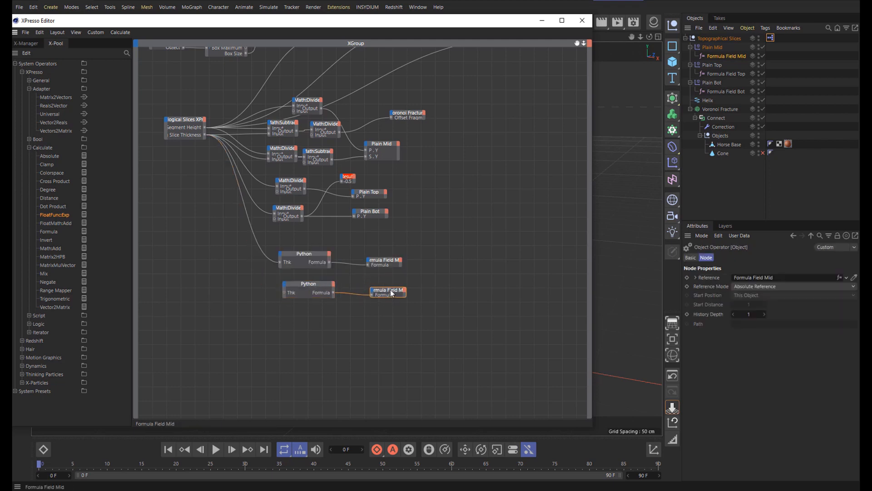
{"action": "key", "text": "Delete"}
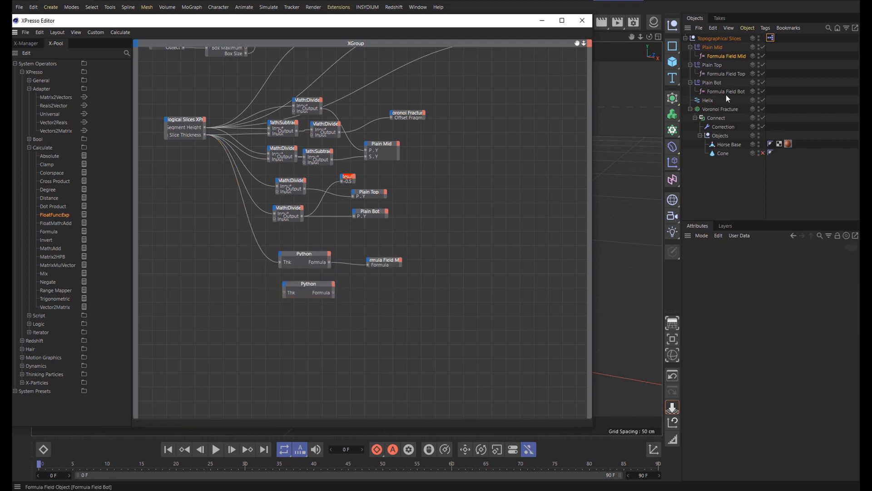
Step: Add Formula Field Bot with a Formula input, feed it from the copied Python node, and connect Orig Slice Thickness to that node's Thk input
{"action": "left_click_drag", "start_coordinate": [727, 91], "coordinate": [370, 286]}
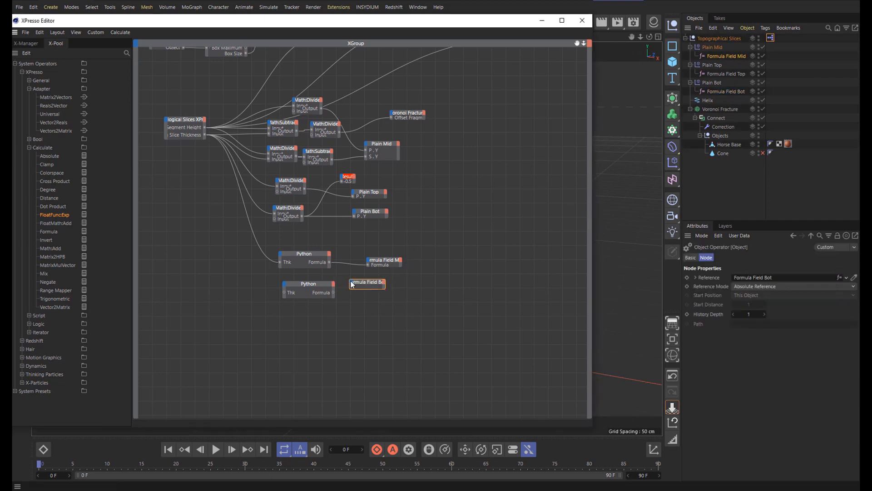
{"action": "left_click", "coordinate": [349, 280]}
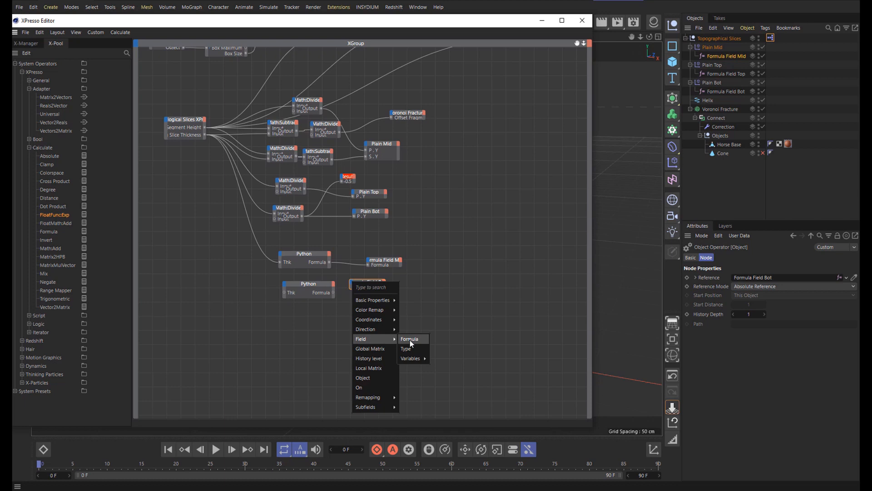
{"action": "left_click", "coordinate": [410, 340]}
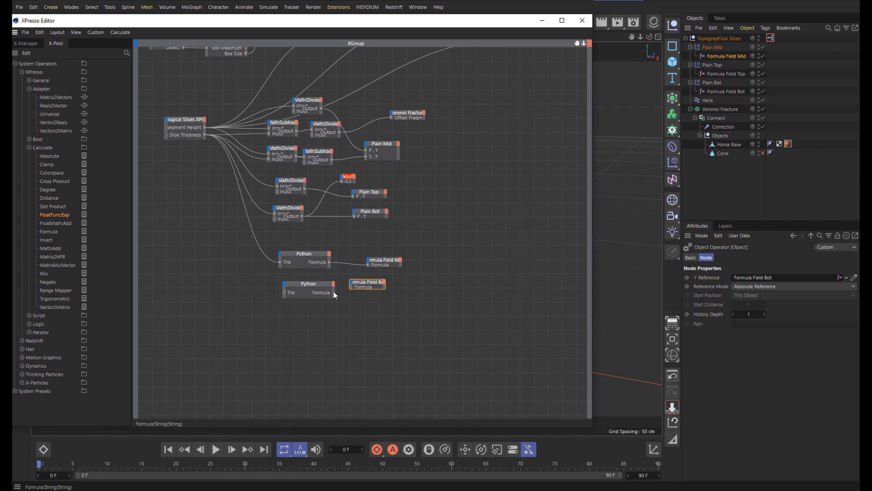
{"action": "left_click_drag", "start_coordinate": [350, 284], "coordinate": [351, 286]}
{"action": "left_click_drag", "start_coordinate": [205, 135], "coordinate": [285, 293]}
Step: Change the copied Python node's comparison so its code reads Formula = "py < "+str(Thk), and close the XPresso Editor
{"action": "left_click", "coordinate": [313, 285]}
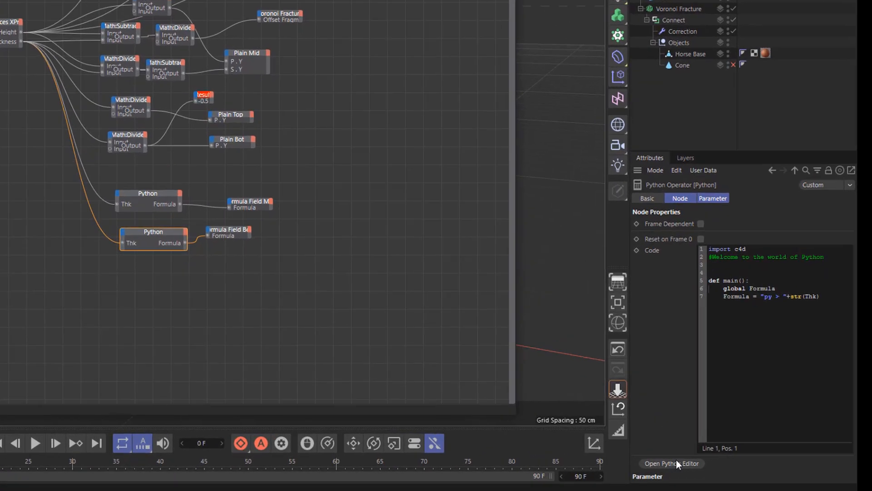
{"action": "left_click", "coordinate": [747, 233]}
{"action": "key", "text": "BackSpace"}
{"action": "type", "text": "<"}
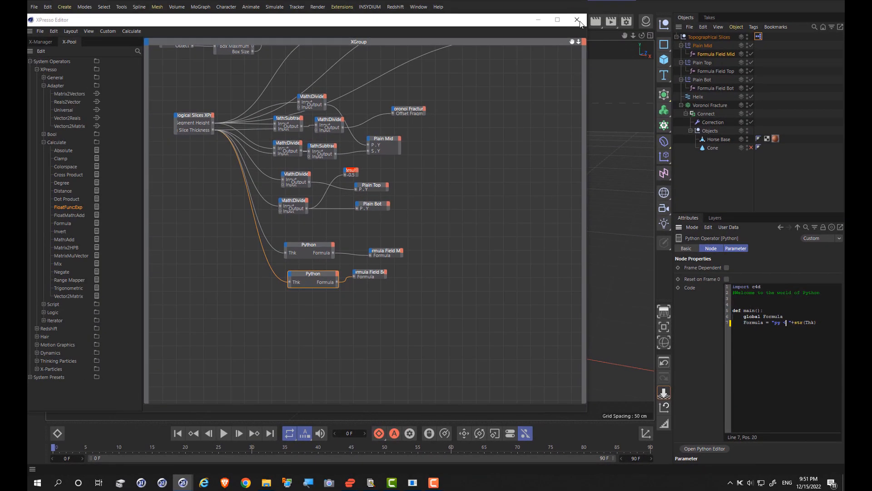
{"action": "left_click", "coordinate": [577, 20]}
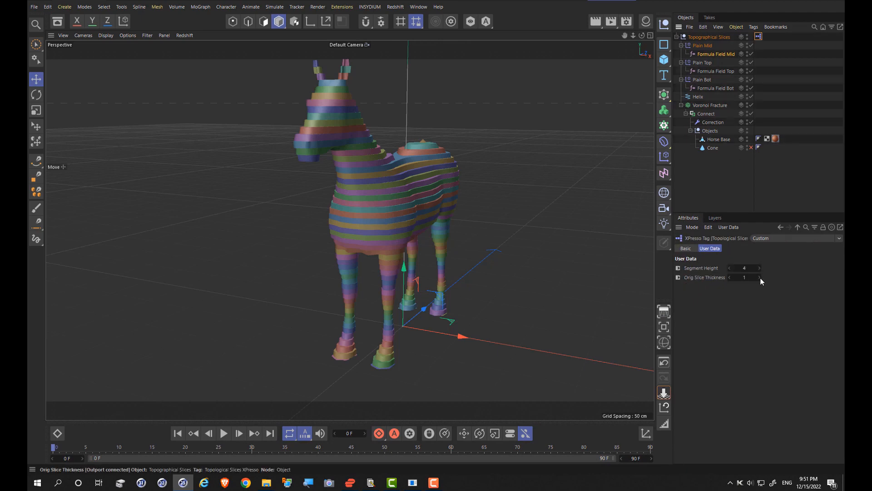
Step: Test the rig by adjusting Orig Slice Thickness back to 1 and setting Segment Height to 9
{"action": "left_click_drag", "start_coordinate": [760, 278], "coordinate": [760, 278]}
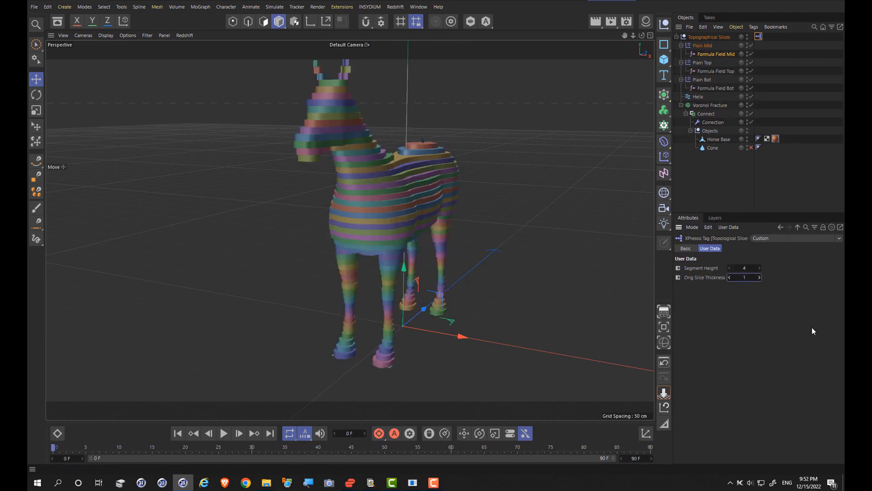
{"action": "left_click", "coordinate": [759, 268]}
{"action": "left_click", "coordinate": [760, 268]}
{"action": "left_click", "coordinate": [759, 268]}
{"action": "left_click", "coordinate": [759, 268]}
{"action": "left_click", "coordinate": [759, 268]}
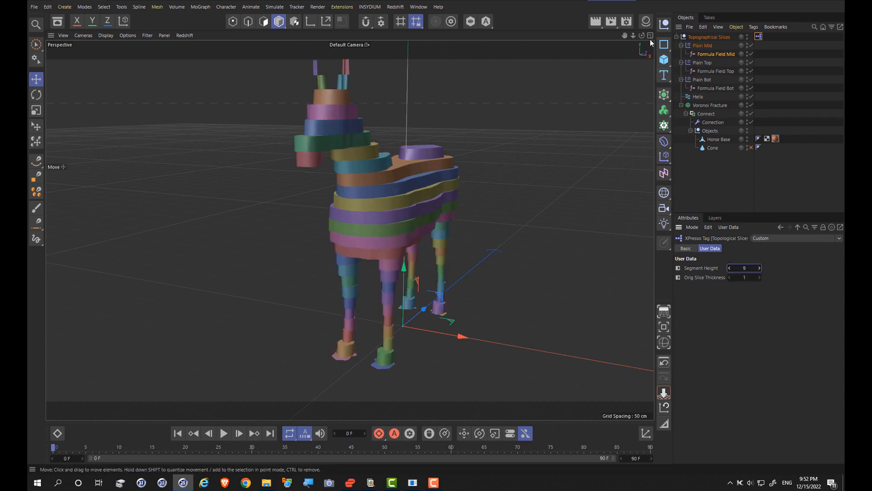
{"action": "mouse_move", "coordinate": [641, 36]}
{"action": "left_mouse_down"}
{"action": "mouse_move", "coordinate": [593, 34]}
{"action": "mouse_move", "coordinate": [658, 42]}
{"action": "left_mouse_up"}
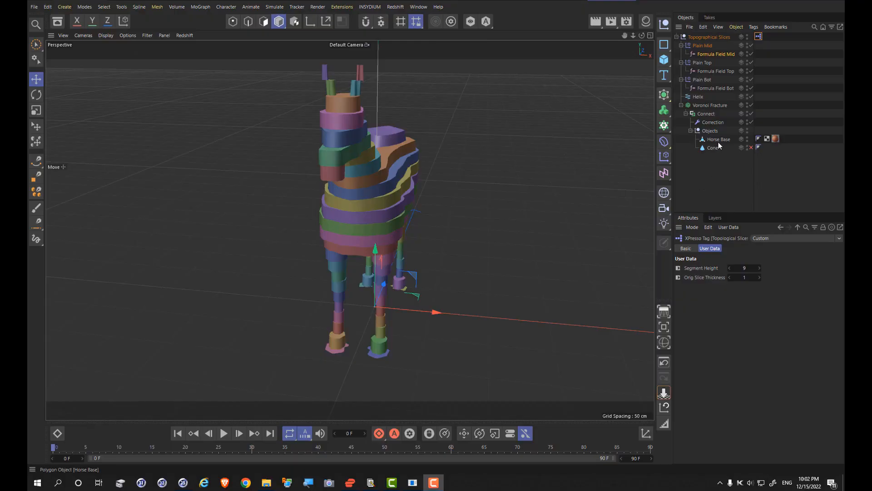
Step: Move Horse Base out of the Objects null to the top level, above Topographical Slices
{"action": "left_click_drag", "start_coordinate": [720, 141], "coordinate": [708, 37]}
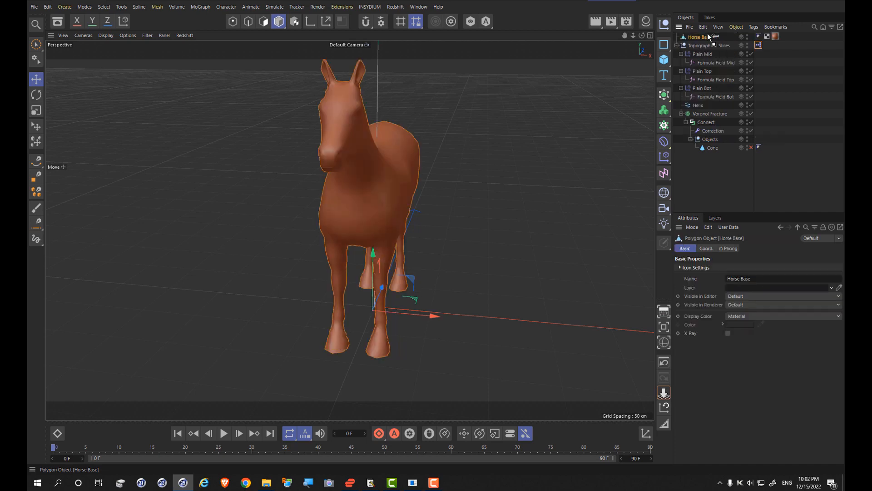
Step: Hide Horse Base and toggle the Cone on and back off to check its sliced result
{"action": "left_click", "coordinate": [747, 35]}
{"action": "left_click", "coordinate": [743, 148]}
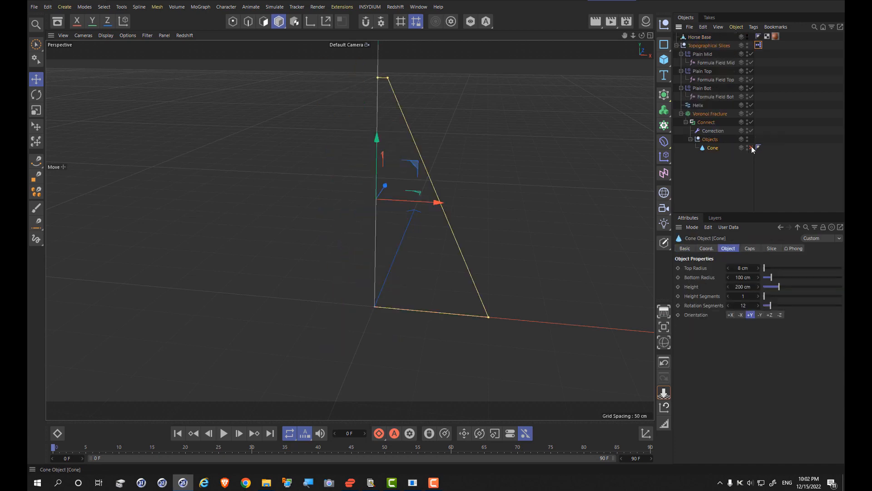
{"action": "left_click", "coordinate": [751, 147]}
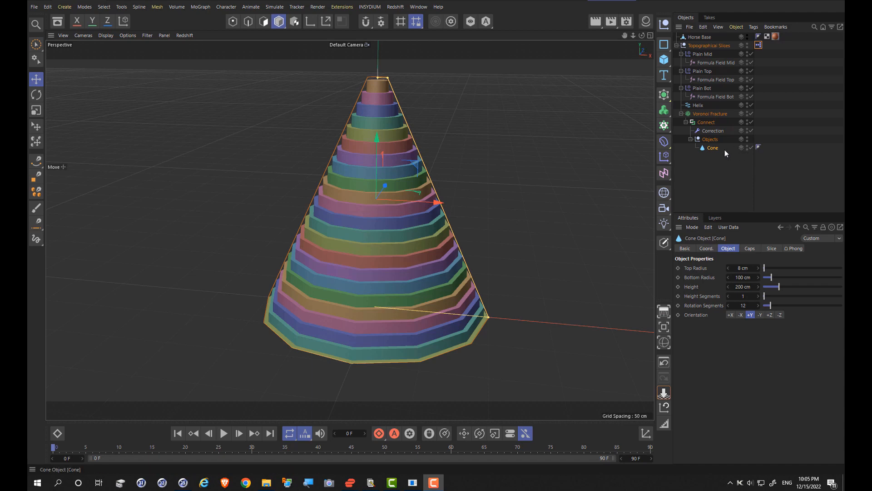
{"action": "left_click", "coordinate": [751, 147]}
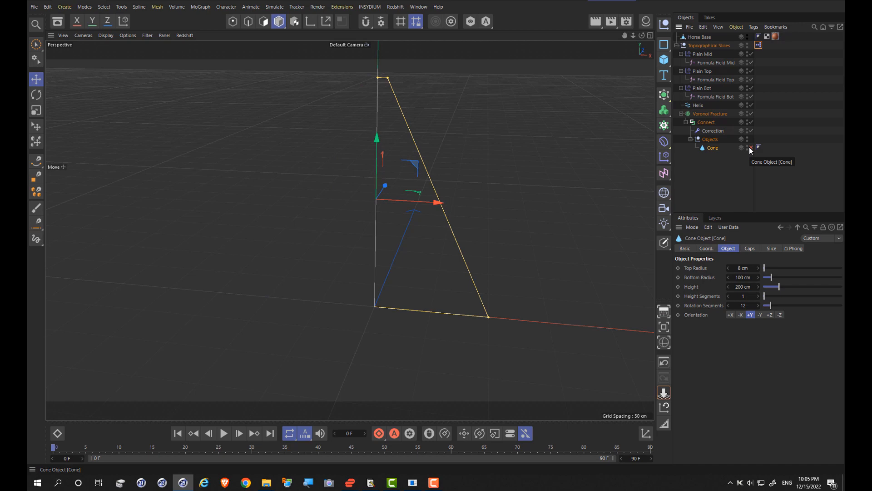
Step: Add a Landscape object to the scene and frame it in the four-view layout
{"action": "left_click", "coordinate": [664, 62]}
{"action": "left_click", "coordinate": [752, 133]}
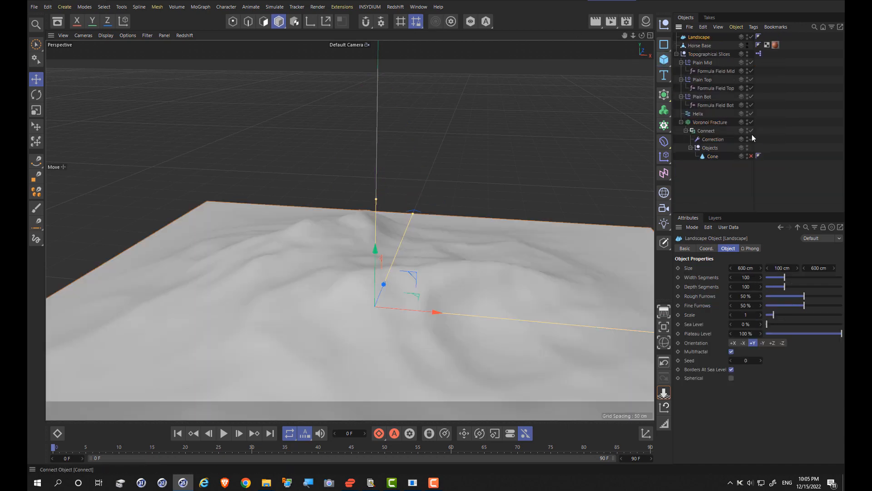
{"action": "left_click", "coordinate": [650, 35]}
{"action": "key", "text": "h"}
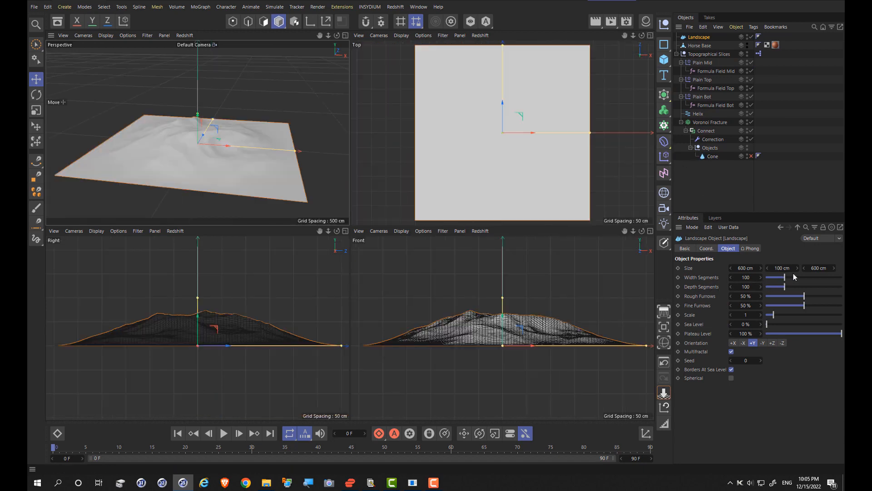
Step: Set the Landscape's height to 169 cm and its seed to 1779
{"action": "left_click_drag", "start_coordinate": [778, 268], "coordinate": [807, 269]}
{"action": "left_click", "coordinate": [745, 361]}
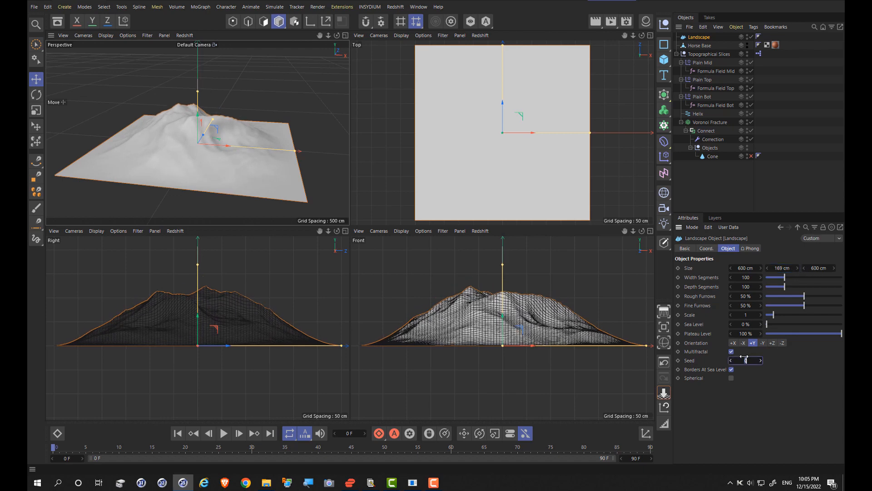
{"action": "type", "text": "1779"}
{"action": "key", "text": "Return"}
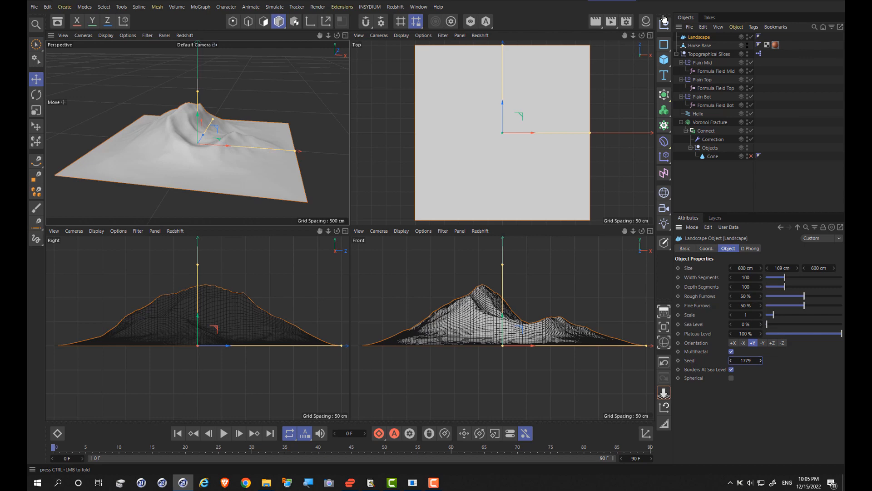
Step: Place the Landscape in the Objects null above the Cone and enable Optimize and Close Holes on Voronoi Fracture
{"action": "left_click_drag", "start_coordinate": [715, 143], "coordinate": [717, 152]}
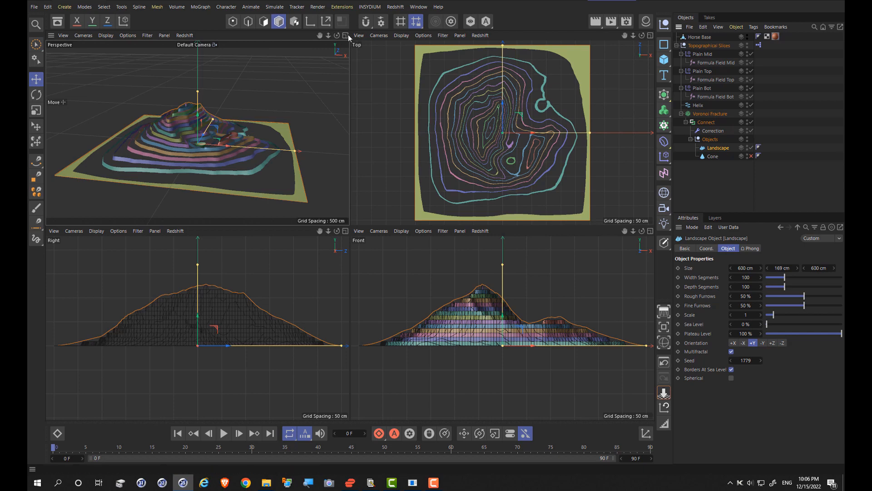
{"action": "mouse_move", "coordinate": [337, 36]}
{"action": "left_mouse_down"}
{"action": "mouse_move", "coordinate": [337, 56]}
{"action": "mouse_move", "coordinate": [337, 36]}
{"action": "left_mouse_up"}
{"action": "left_click", "coordinate": [705, 115]}
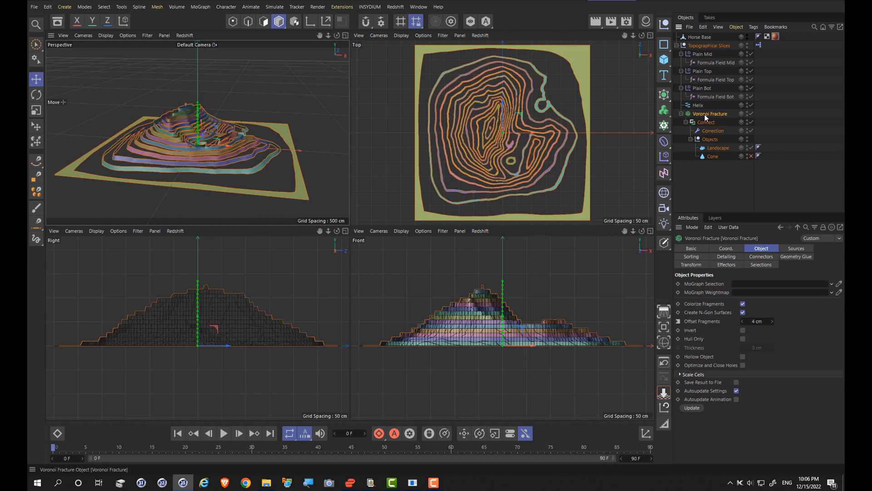
{"action": "left_click", "coordinate": [743, 366]}
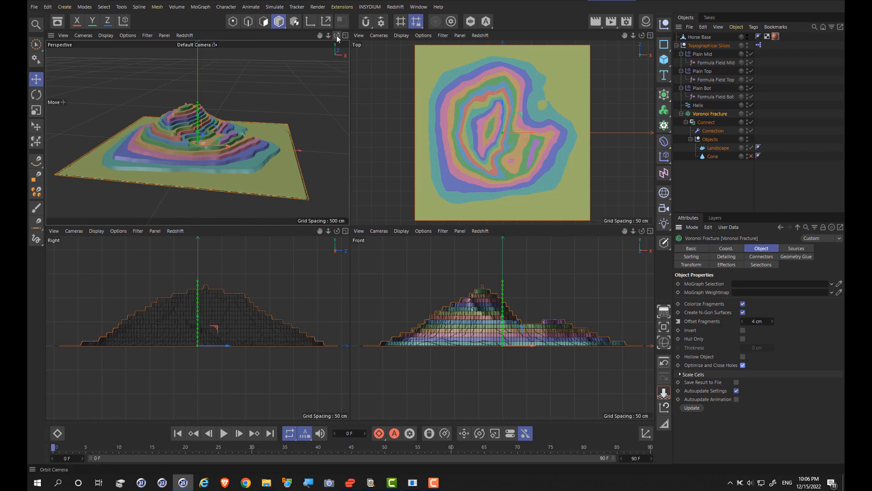
Step: Set Segment Height to 4 in the XPresso tag's user data on Topographical Slices
{"action": "left_click", "coordinate": [759, 45]}
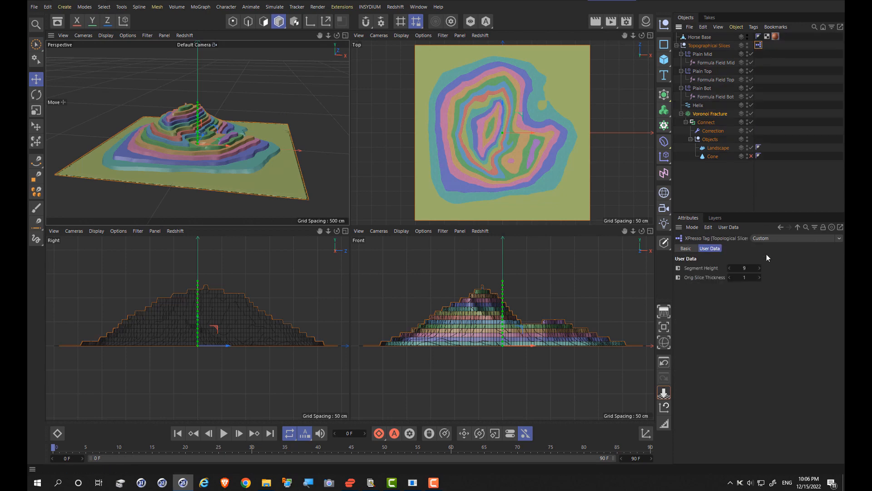
{"action": "left_click", "coordinate": [744, 268]}
{"action": "key", "text": "Return"}
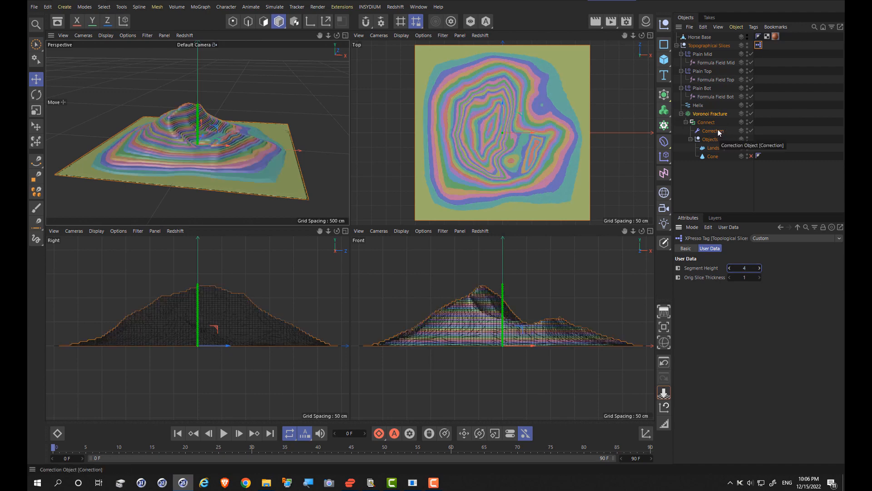
Step: Turn off Colorize Fragments on Voronoi Fracture and assign a newly created standard material to it
{"action": "left_click", "coordinate": [710, 114]}
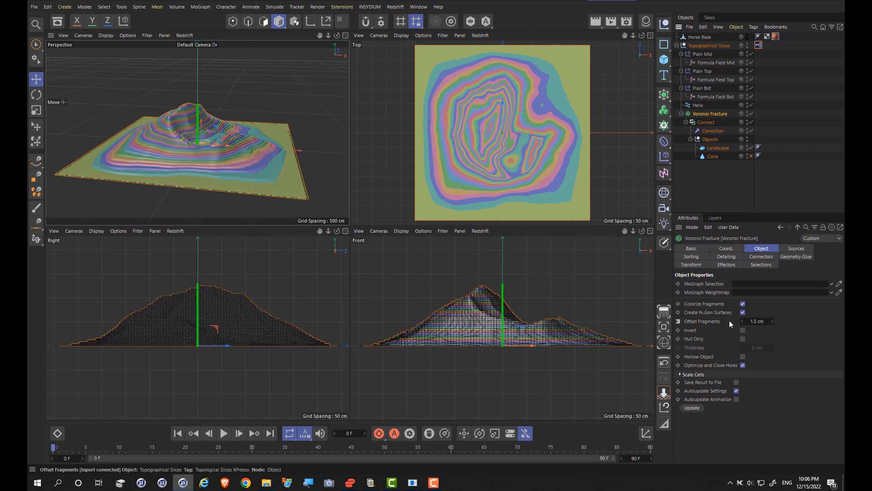
{"action": "left_click", "coordinate": [742, 304]}
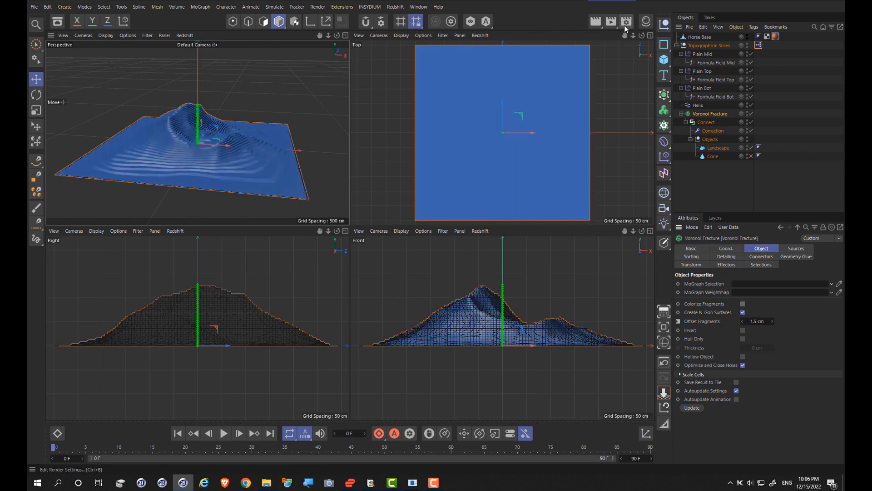
{"action": "left_click", "coordinate": [646, 21]}
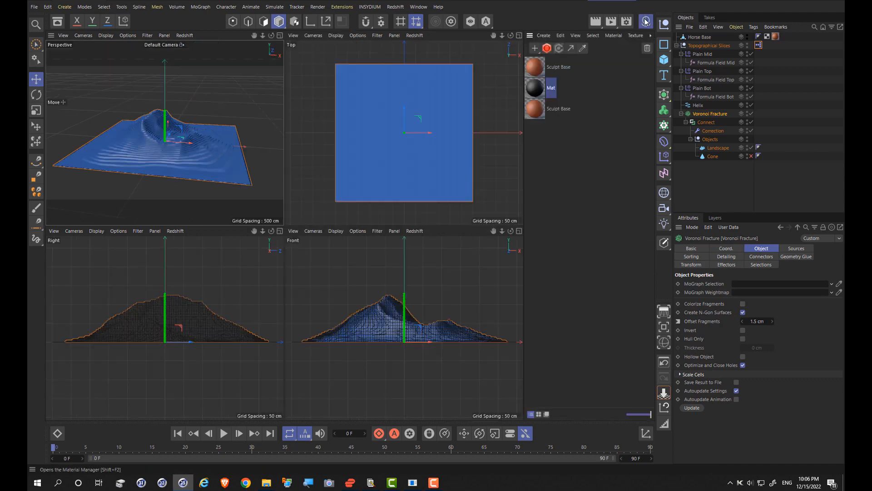
{"action": "left_click", "coordinate": [535, 48]}
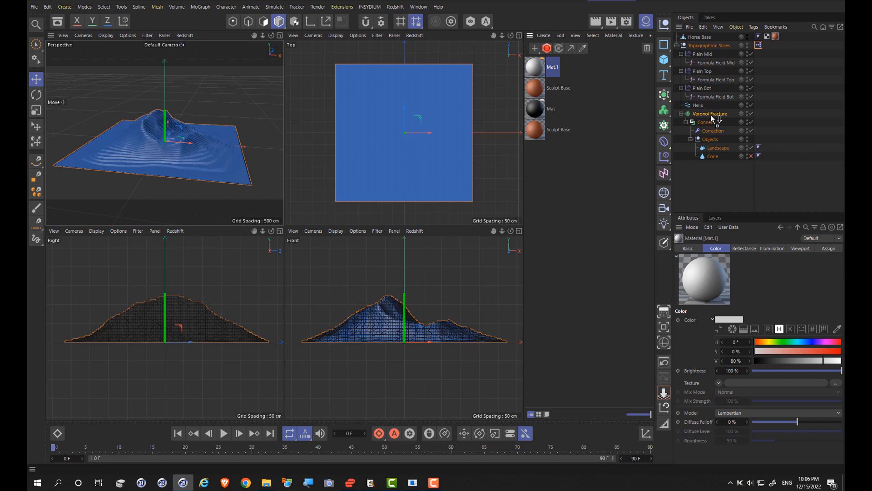
{"action": "left_click_drag", "start_coordinate": [713, 113], "coordinate": [713, 113]}
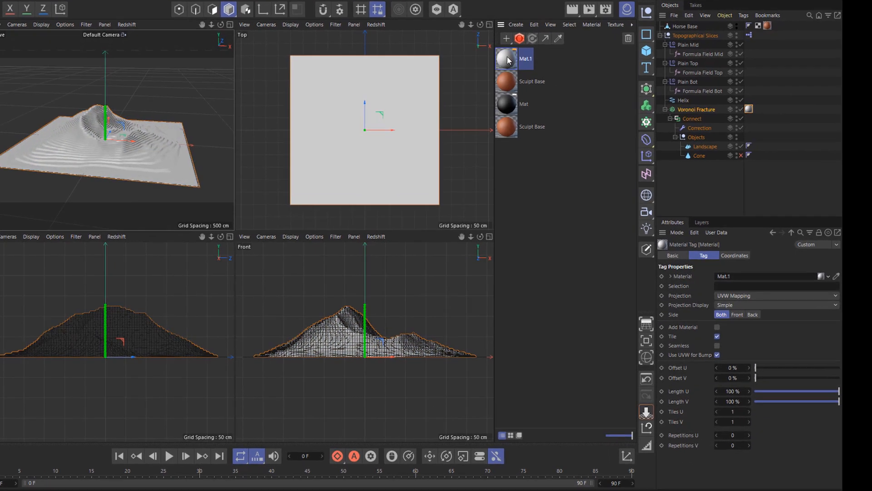
Step: Load a Gradient shader into the new material's color texture and set the gradient type to 3D - Linear
{"action": "double_click", "coordinate": [535, 66]}
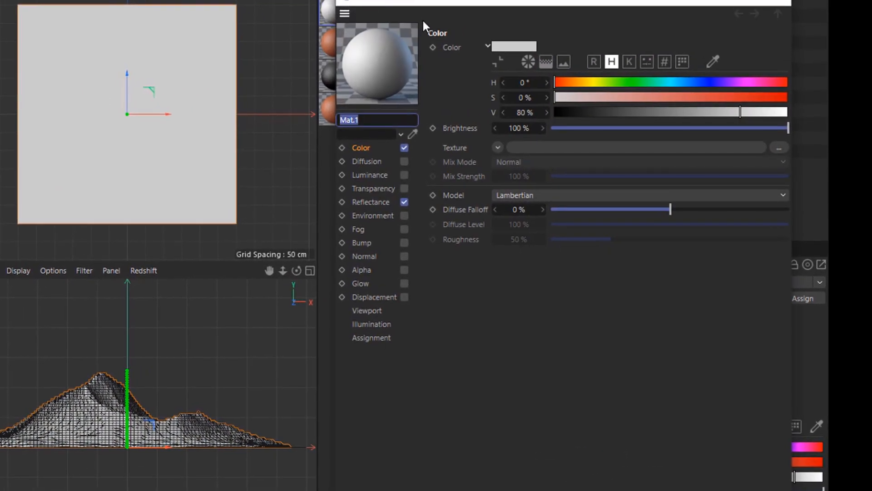
{"action": "left_click", "coordinate": [498, 147]}
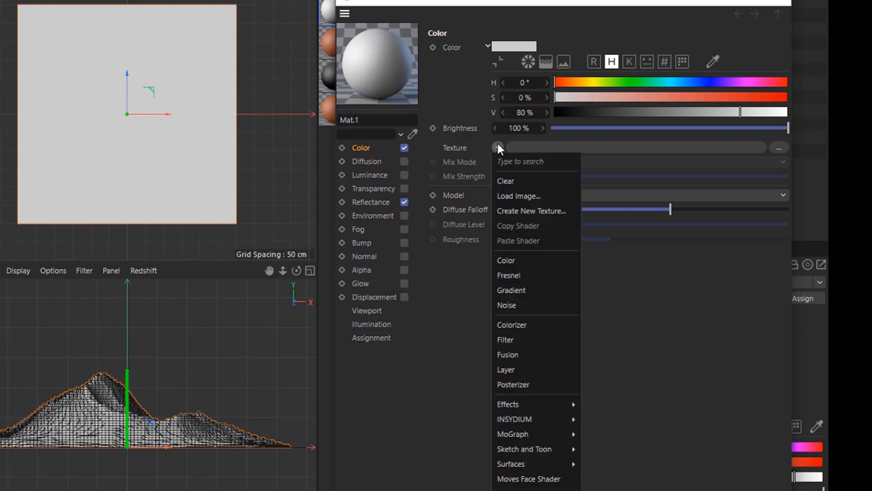
{"action": "left_click", "coordinate": [524, 290]}
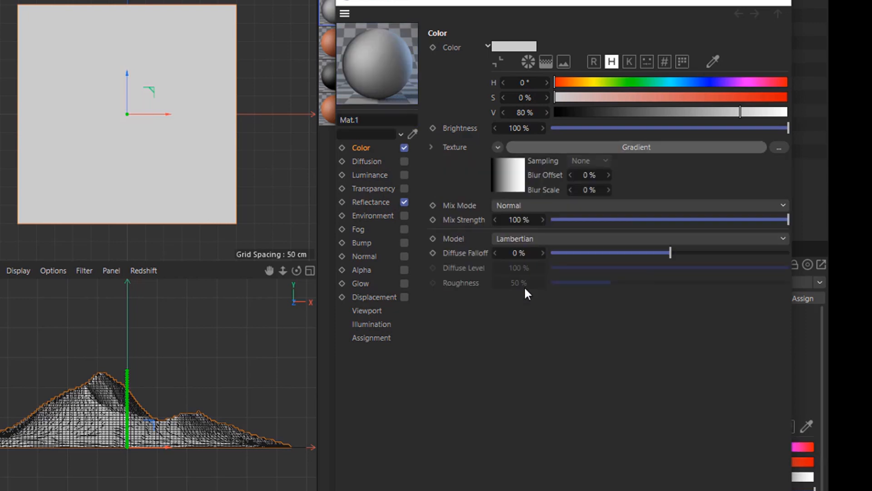
{"action": "left_click", "coordinate": [511, 180]}
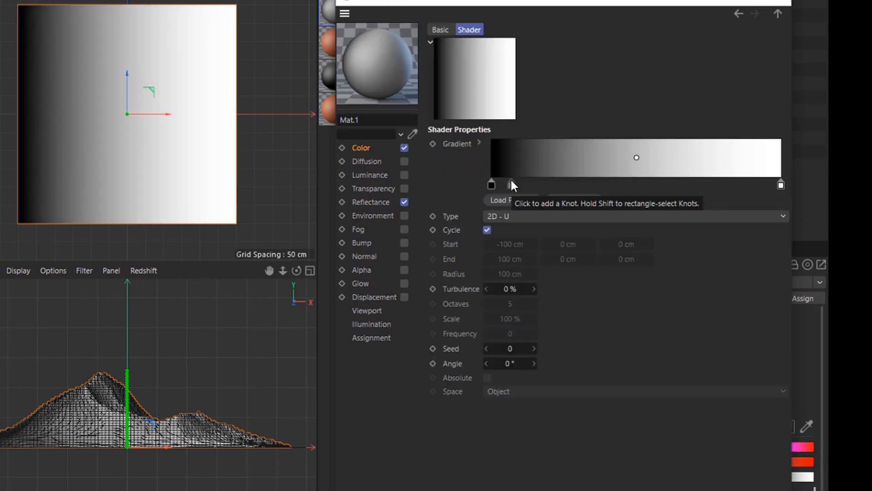
{"action": "left_click", "coordinate": [508, 218]}
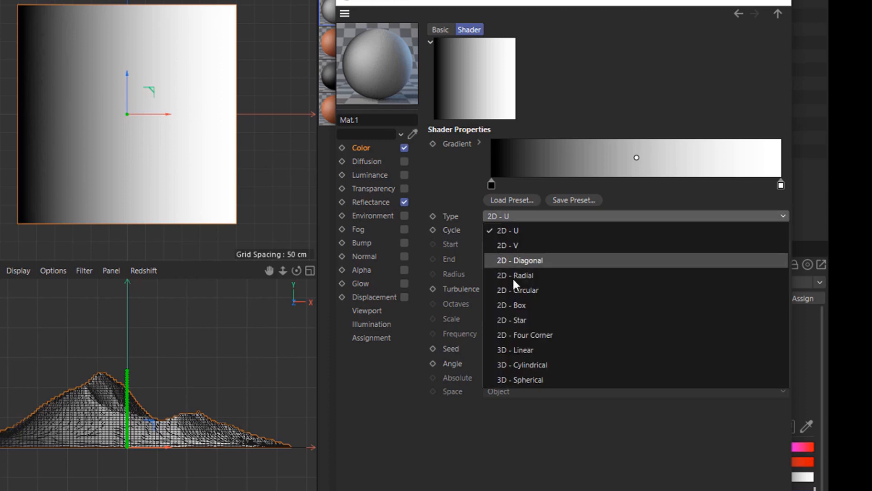
{"action": "left_click", "coordinate": [526, 349]}
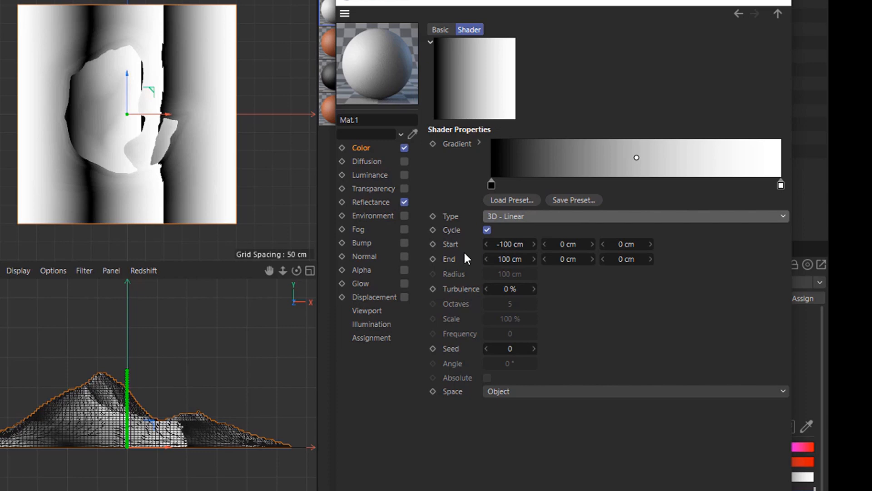
Step: Run the gradient vertically by setting Start X and End X to 0 cm and End Y to 200 cm
{"action": "left_click", "coordinate": [509, 244]}
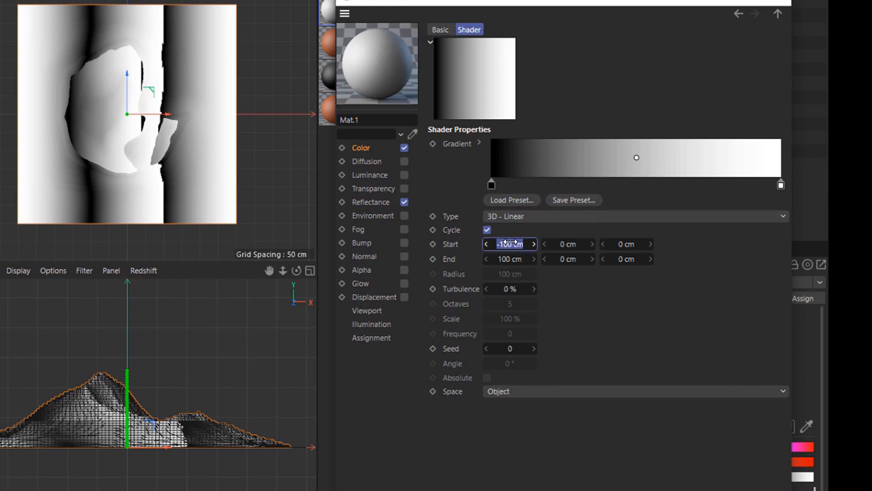
{"action": "type", "text": "0"}
{"action": "left_click", "coordinate": [526, 262]}
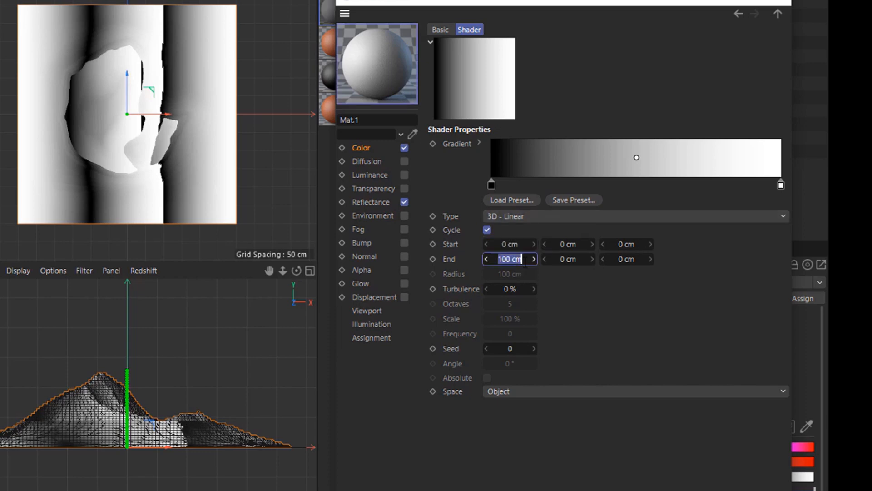
{"action": "type", "text": "0"}
{"action": "left_click", "coordinate": [562, 259]}
{"action": "type", "text": "20"}
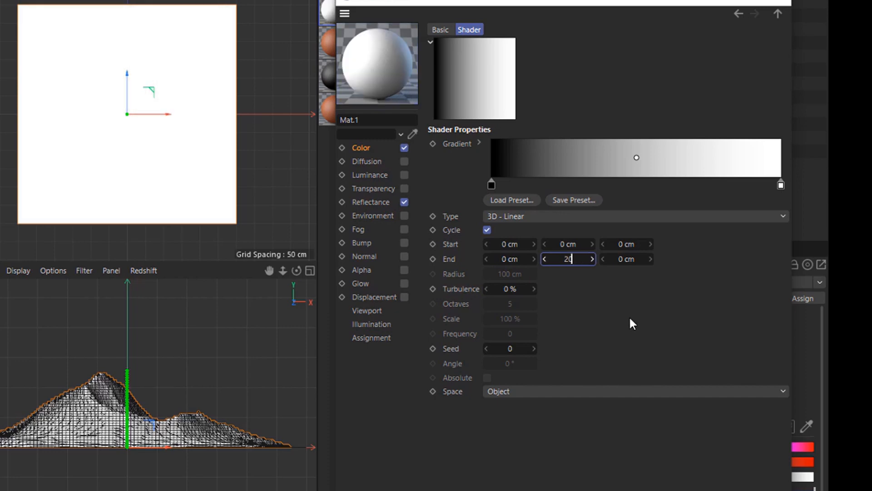
{"action": "type", "text": "0"}
{"action": "key", "text": "Return"}
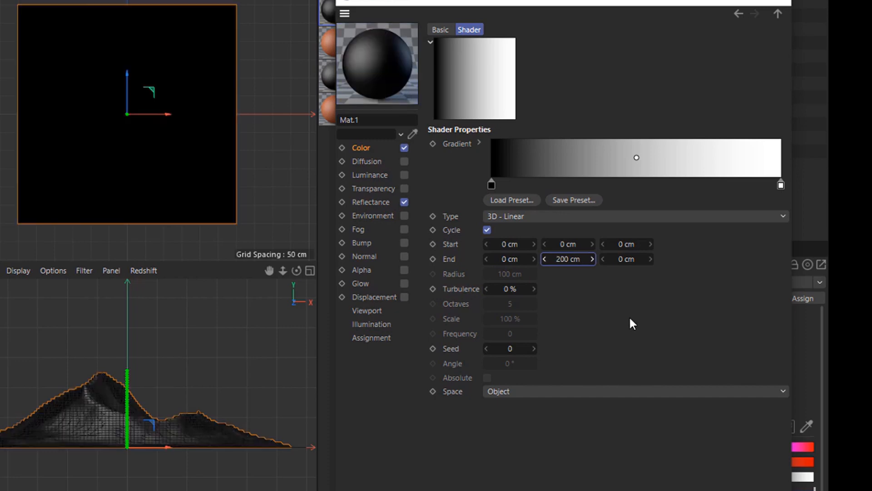
Step: Set the gradient's space to World, and close the Material Editor and the Material Manager
{"action": "left_click", "coordinate": [510, 393]}
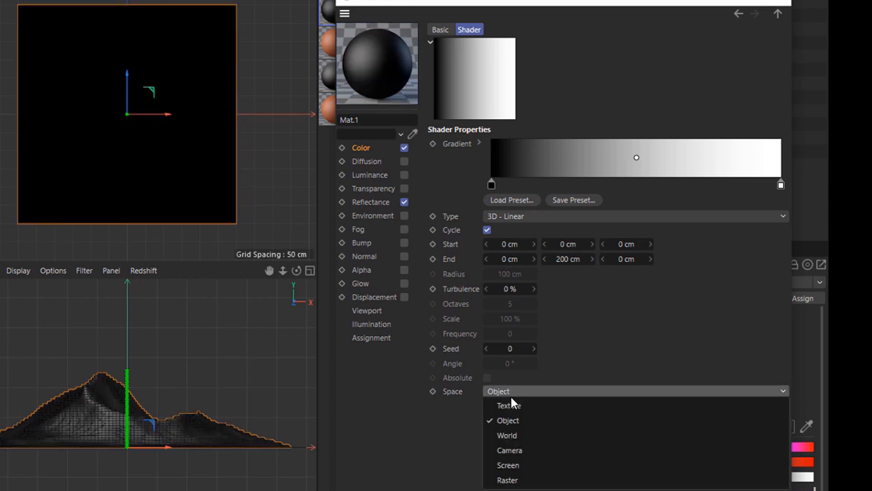
{"action": "left_click", "coordinate": [521, 436]}
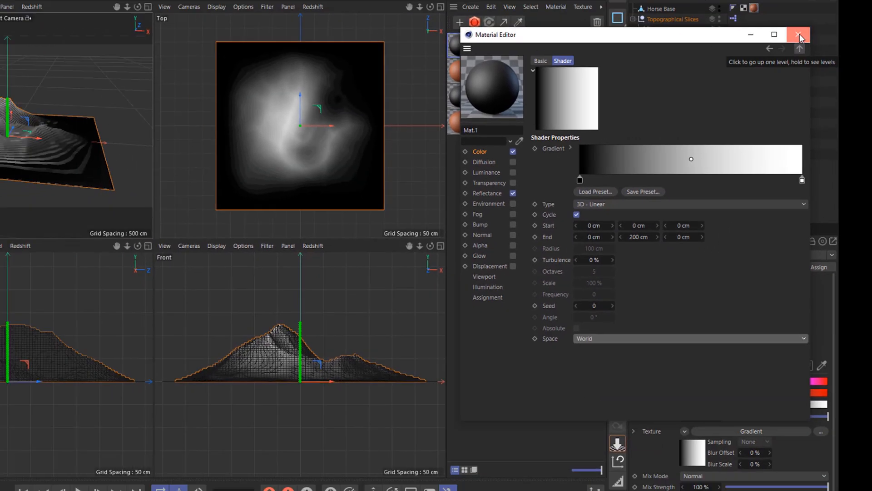
{"action": "left_click", "coordinate": [800, 37]}
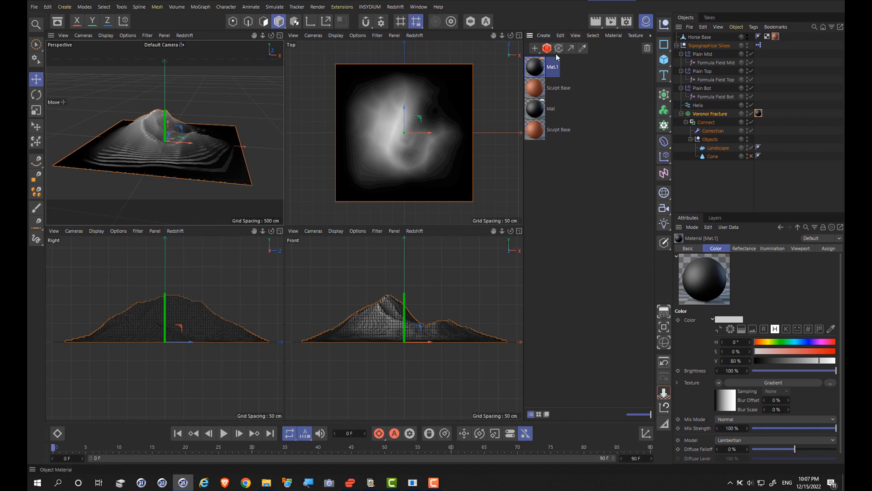
{"action": "left_click", "coordinate": [646, 21]}
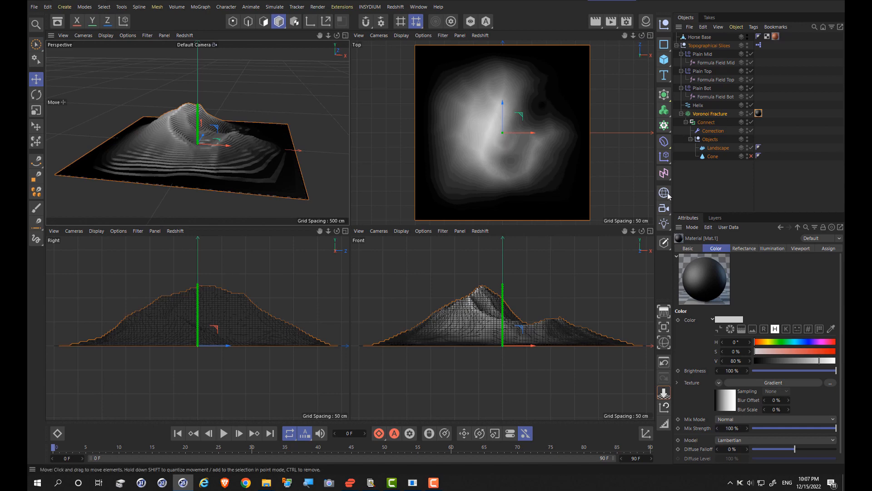
Step: Try a Segment Height of 25 on the Topographical Slices XPresso tag and settle on 20
{"action": "left_click", "coordinate": [758, 45]}
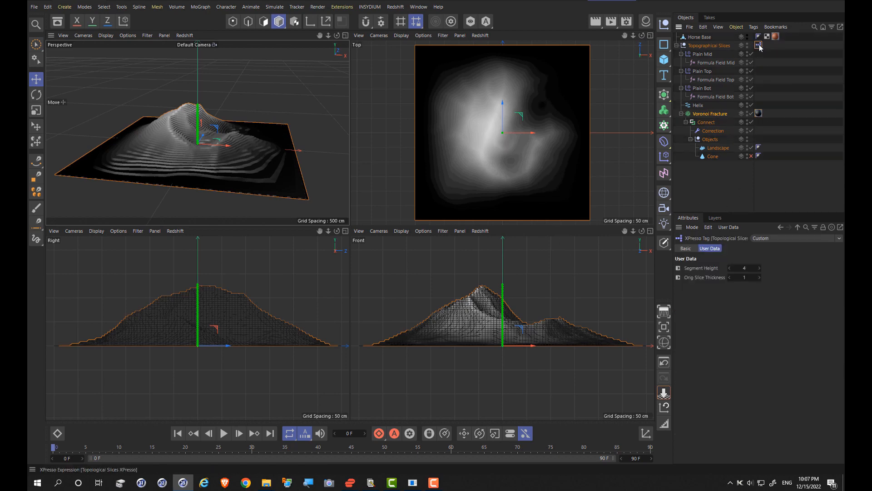
{"action": "left_click", "coordinate": [744, 268]}
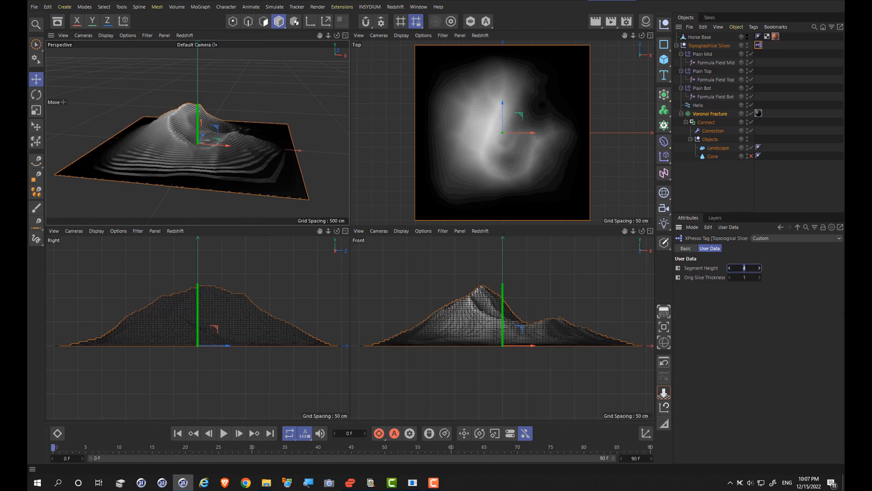
{"action": "type", "text": "25"}
{"action": "key", "text": "Return"}
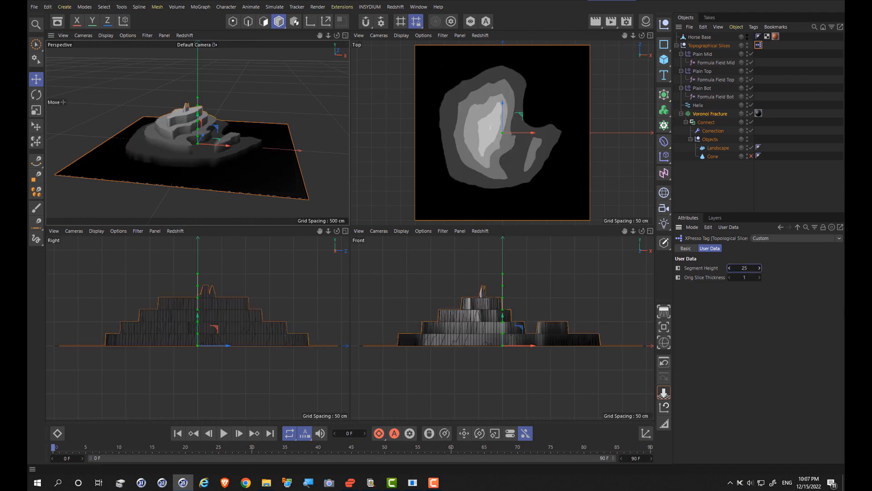
{"action": "double_click", "coordinate": [744, 268]}
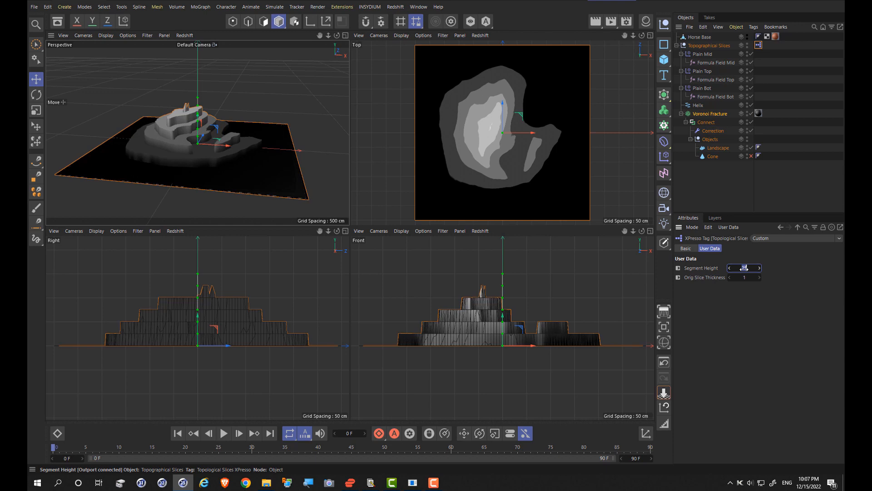
{"action": "type", "text": "20"}
{"action": "key", "text": "Return"}
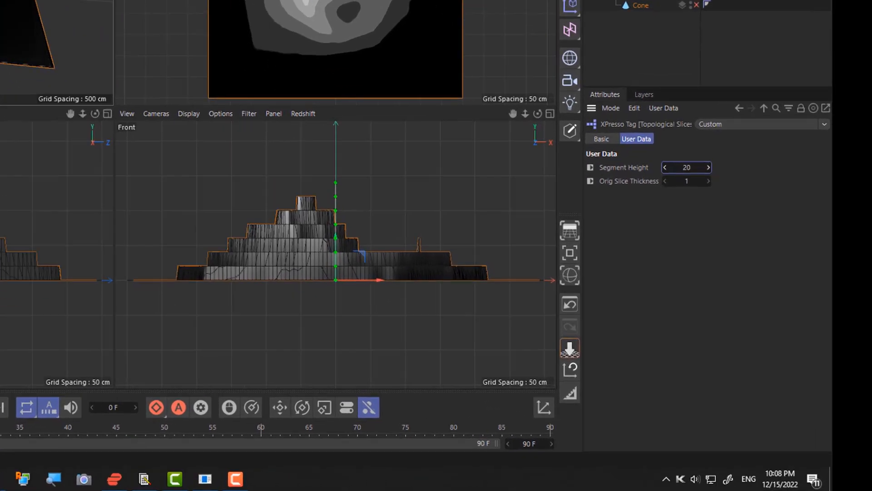
Step: Try to bring the Mat.1 gradient shader's End parameter into the Topographical Slices XPresso graph
{"action": "double_click", "coordinate": [758, 113]}
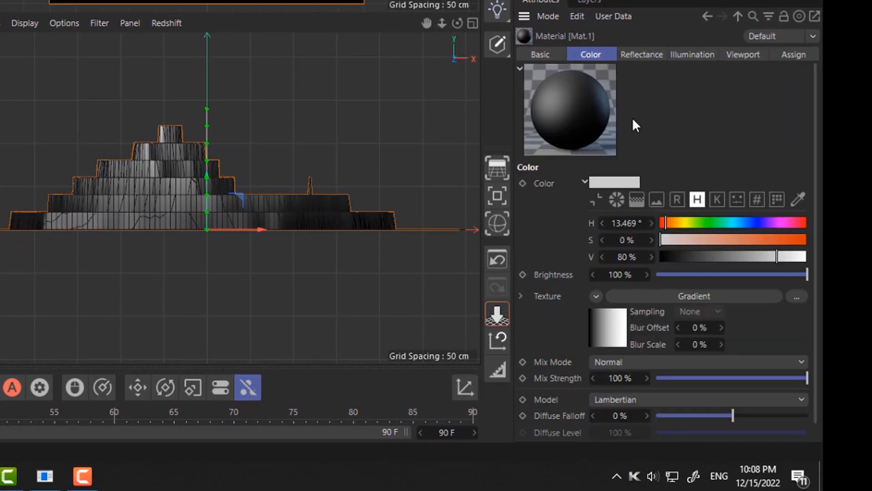
{"action": "left_click", "coordinate": [611, 346]}
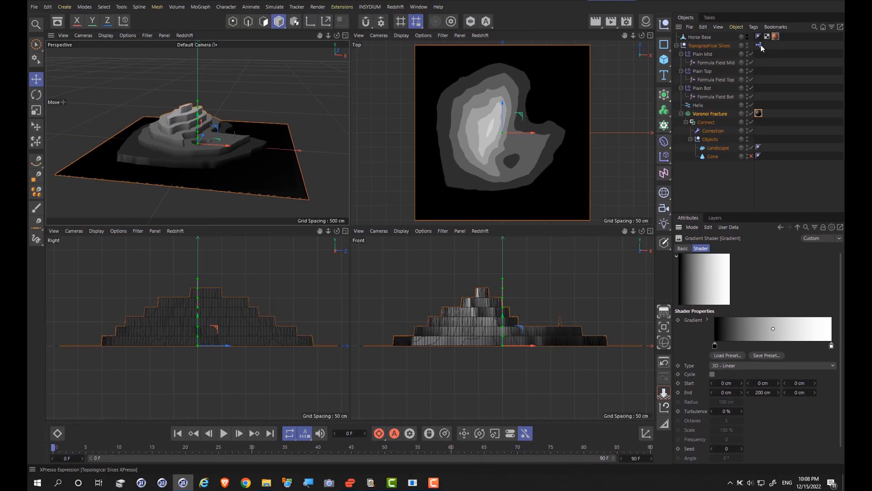
{"action": "double_click", "coordinate": [760, 47]}
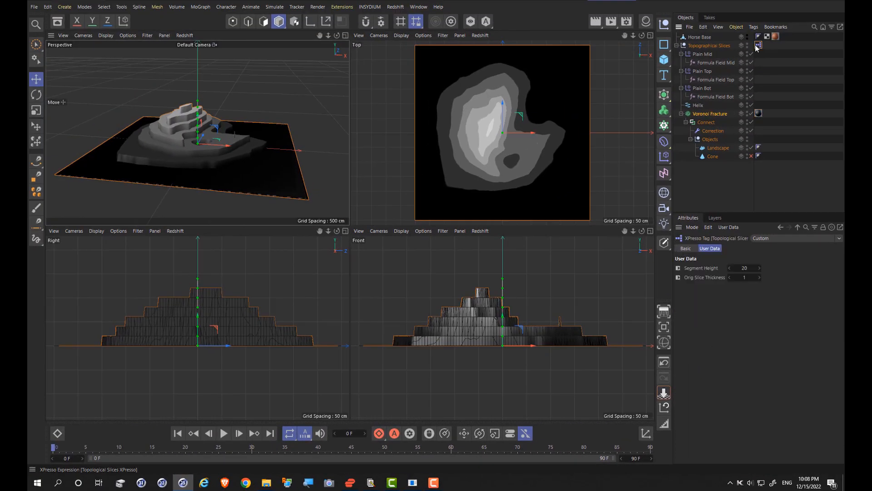
{"action": "left_click_drag", "start_coordinate": [742, 41], "coordinate": [522, 26]}
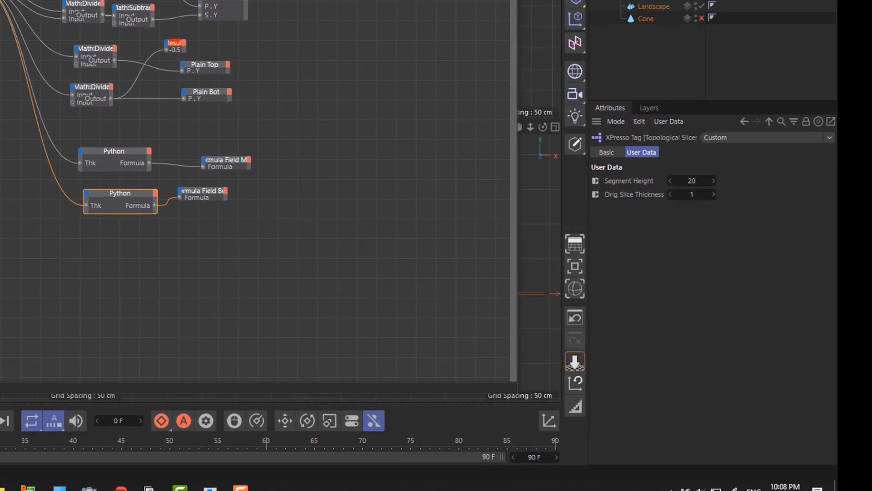
{"action": "double_click", "coordinate": [759, 113]}
{"action": "left_click", "coordinate": [604, 362]}
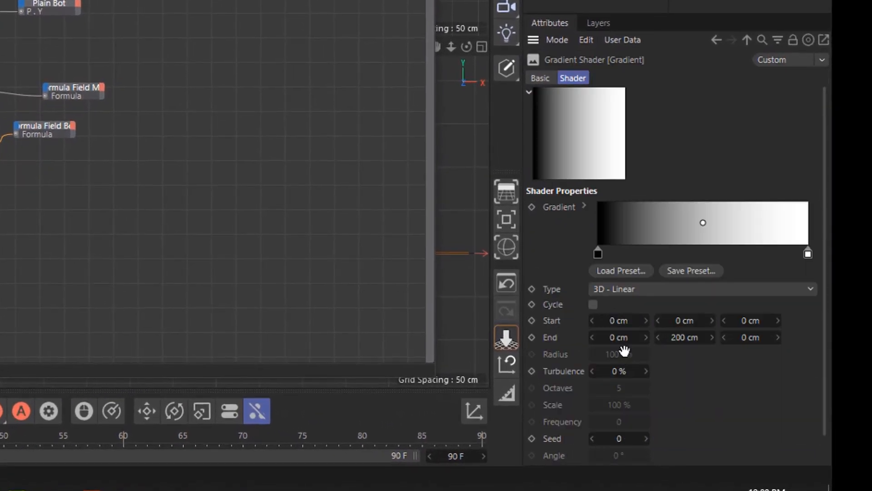
{"action": "left_click_drag", "start_coordinate": [555, 337], "coordinate": [259, 204]}
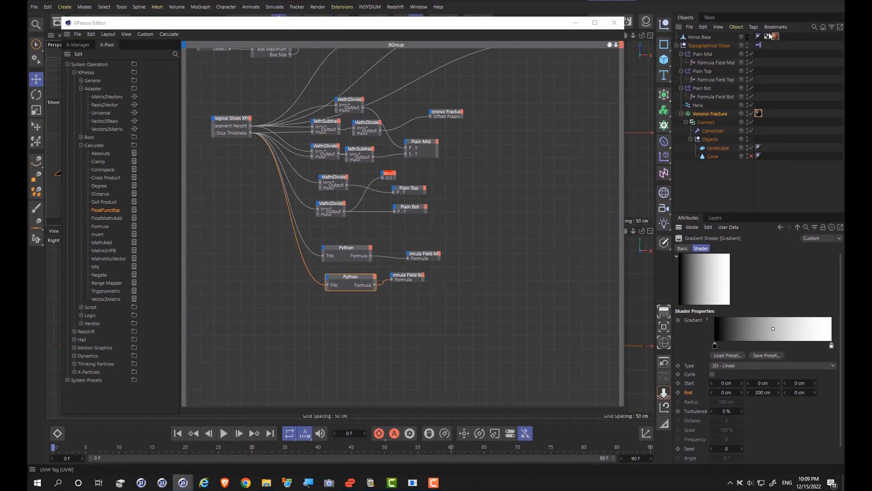
Step: Try adding Voronoi Fracture's material tag as an XPresso node, check its available ports, and inspect the Mat.1 material
{"action": "left_click_drag", "start_coordinate": [760, 113], "coordinate": [540, 145]}
{"action": "left_click_drag", "start_coordinate": [758, 114], "coordinate": [502, 177]}
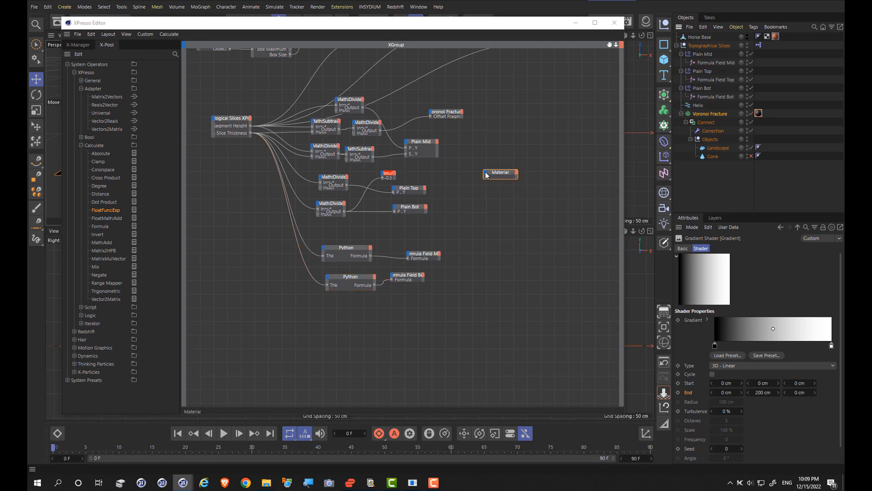
{"action": "left_click", "coordinate": [487, 177]}
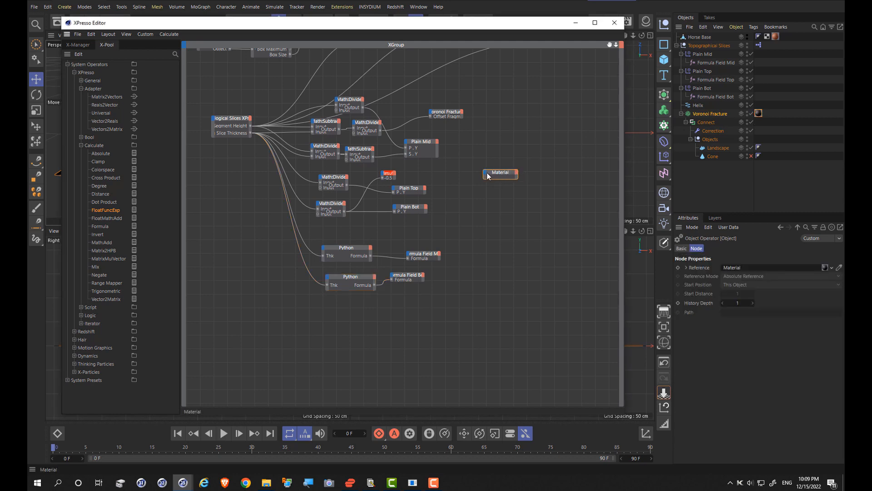
{"action": "left_click", "coordinate": [517, 172]}
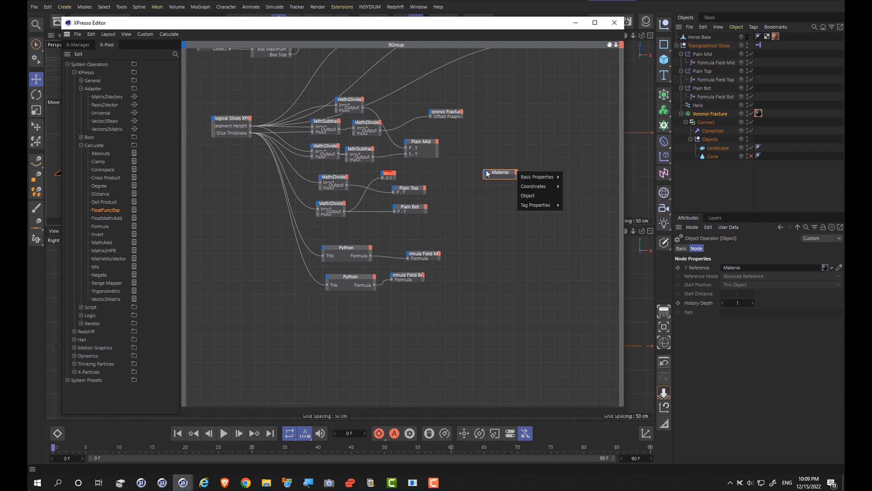
{"action": "left_click", "coordinate": [488, 174]}
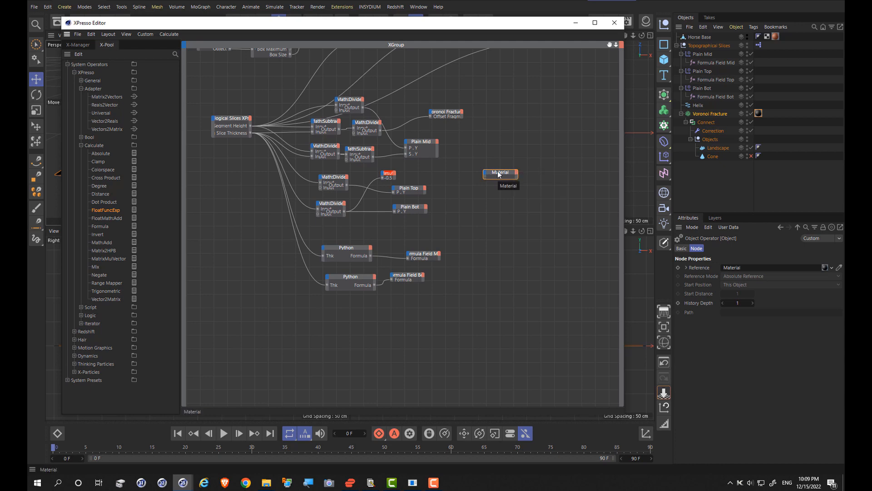
{"action": "left_click", "coordinate": [759, 114]}
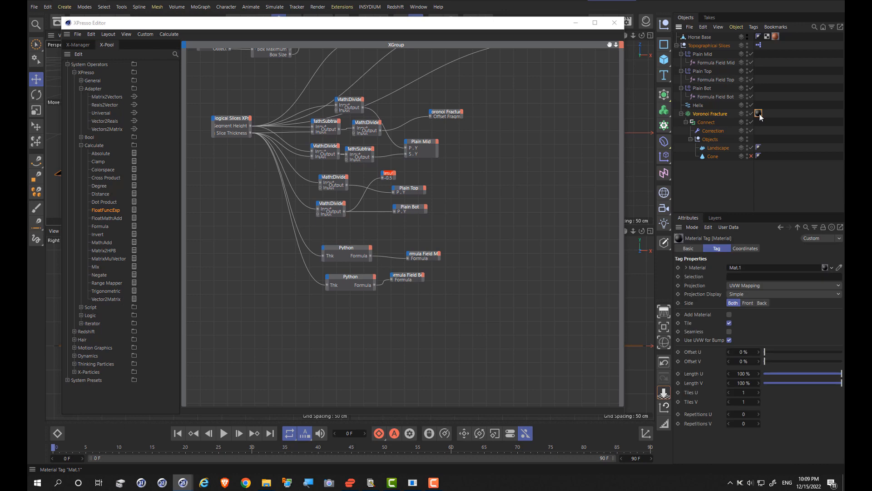
{"action": "double_click", "coordinate": [759, 114]}
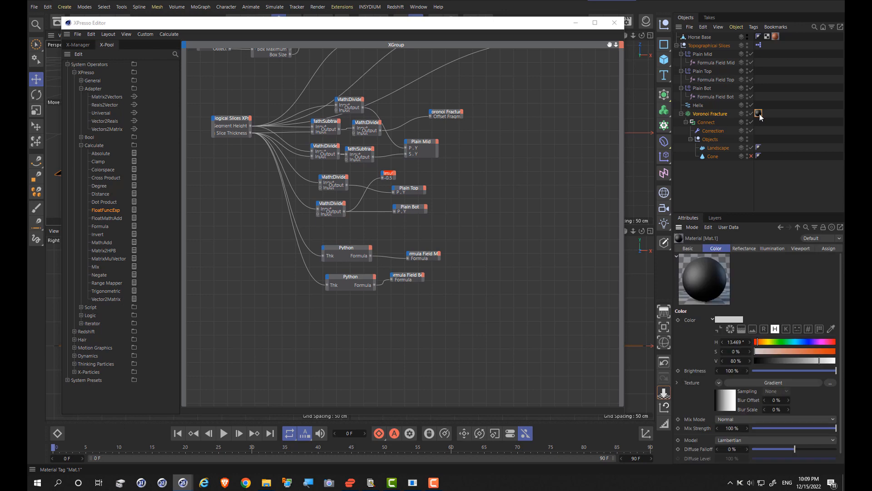
Step: Close the XPresso Editor and set the Helix's Height parameter as the driver
{"action": "left_click", "coordinate": [698, 107]}
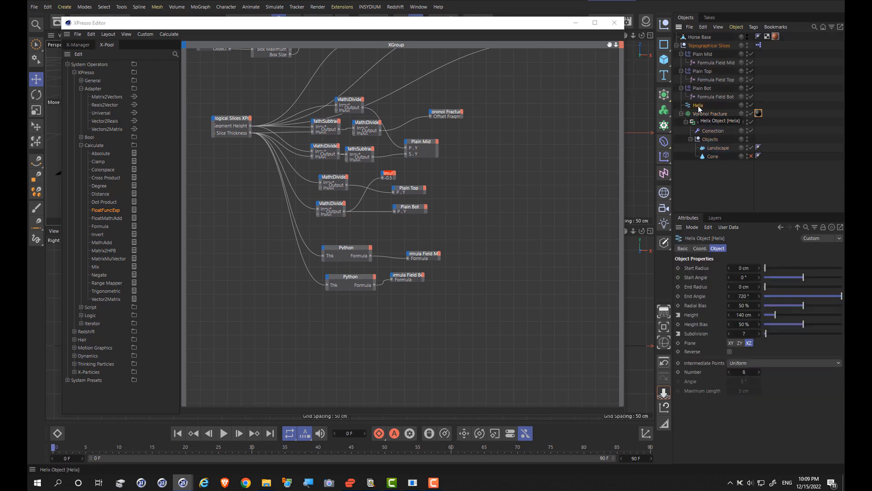
{"action": "left_click", "coordinate": [614, 23]}
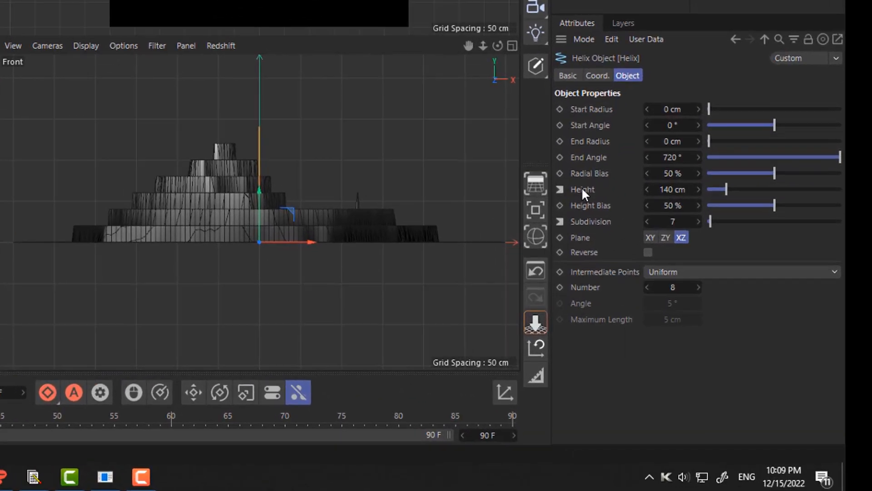
{"action": "right_click", "coordinate": [569, 177]}
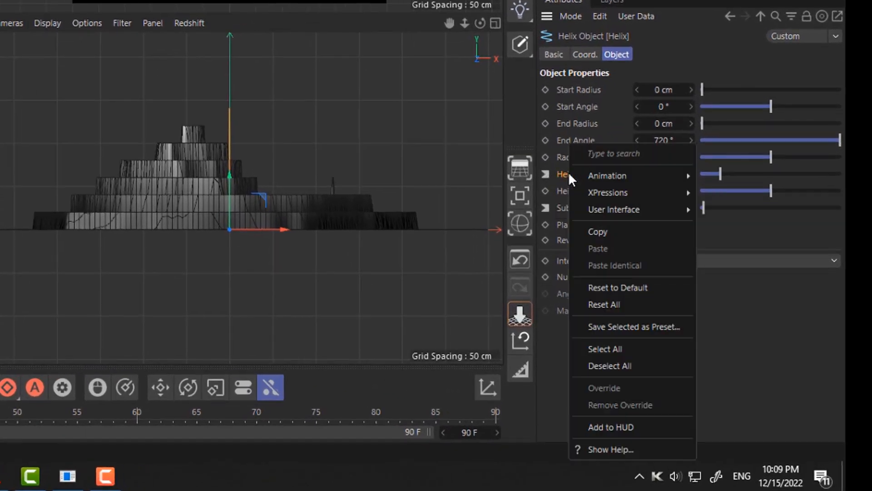
{"action": "mouse_move", "coordinate": [604, 193]}
{"action": "left_click", "coordinate": [716, 190]}
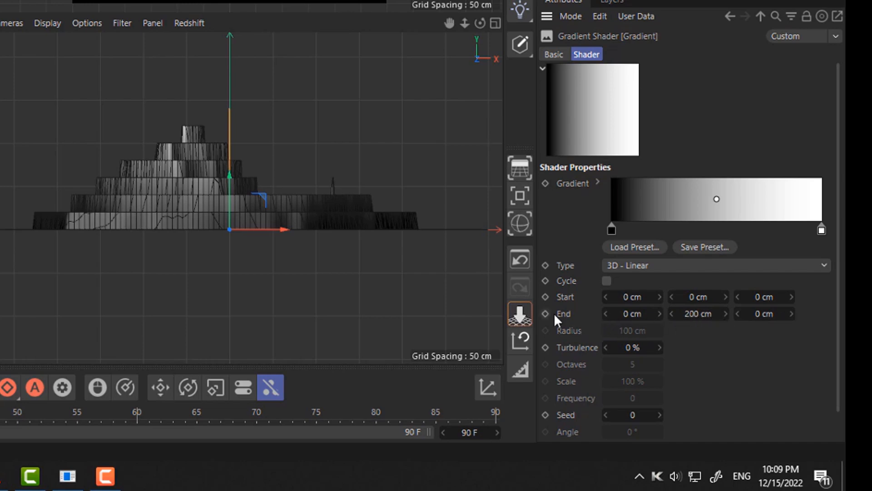
Step: Show the sub-channels of the gradient shader's End parameter and set End . Y as driven (absolute)
{"action": "right_click", "coordinate": [566, 316]}
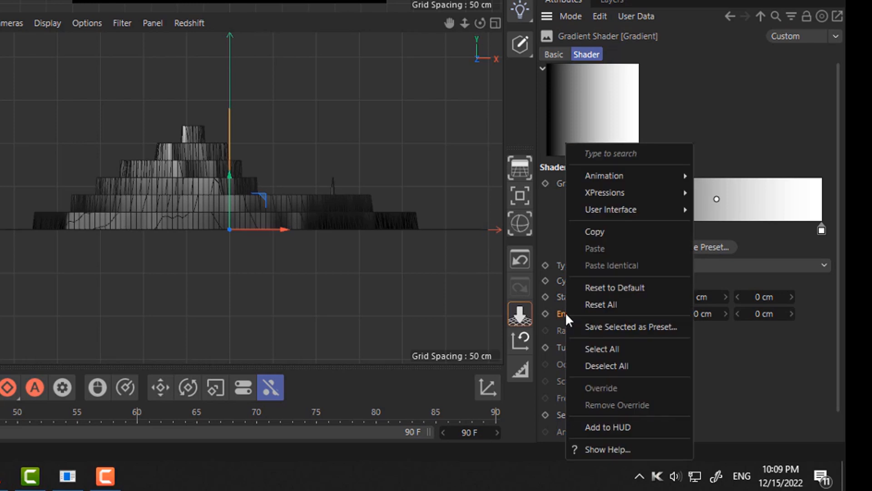
{"action": "mouse_move", "coordinate": [624, 213]}
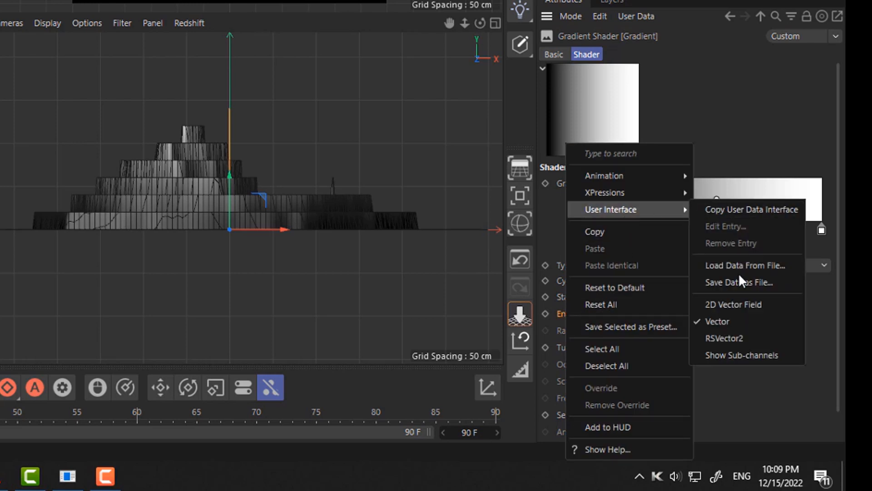
{"action": "left_click", "coordinate": [726, 356]}
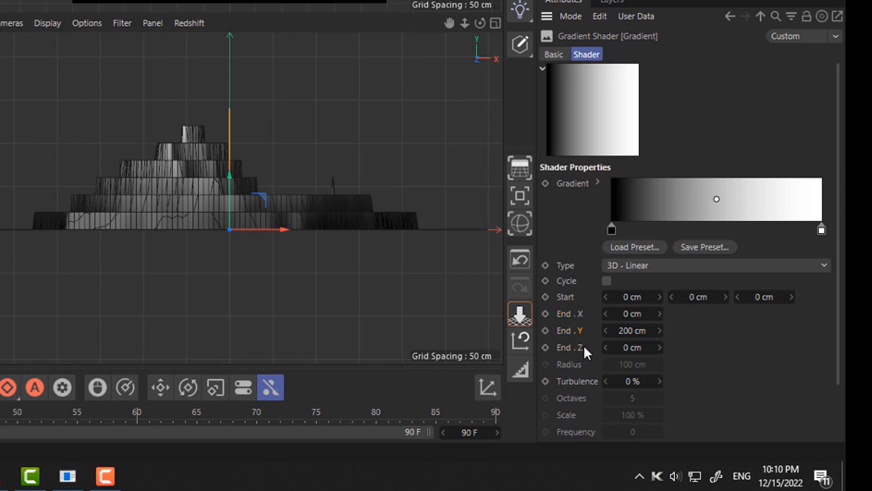
{"action": "right_click", "coordinate": [582, 335]}
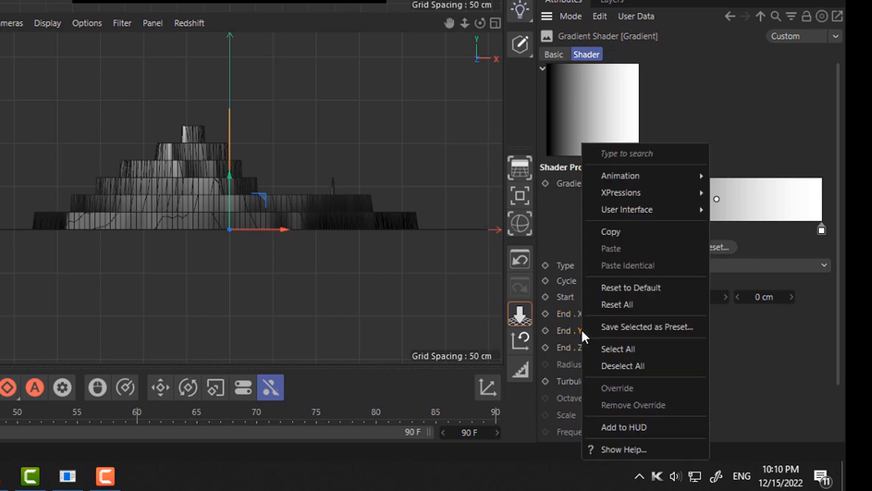
{"action": "mouse_move", "coordinate": [700, 195]}
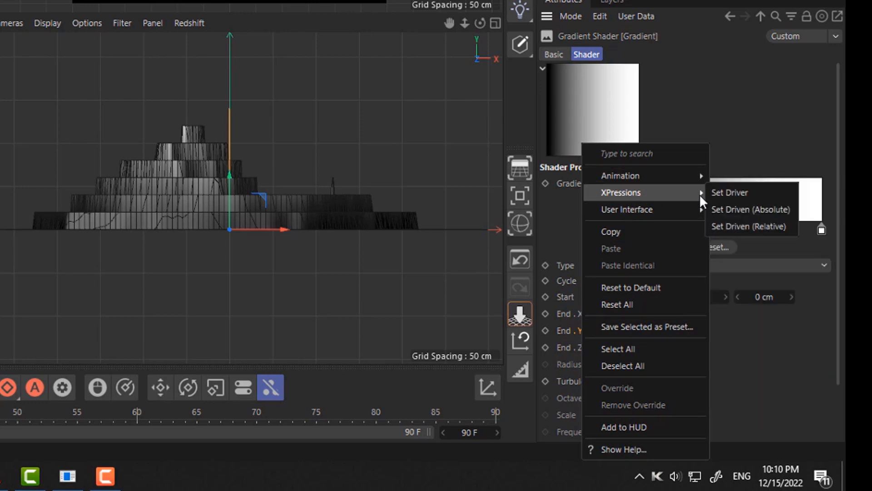
{"action": "left_click", "coordinate": [728, 210]}
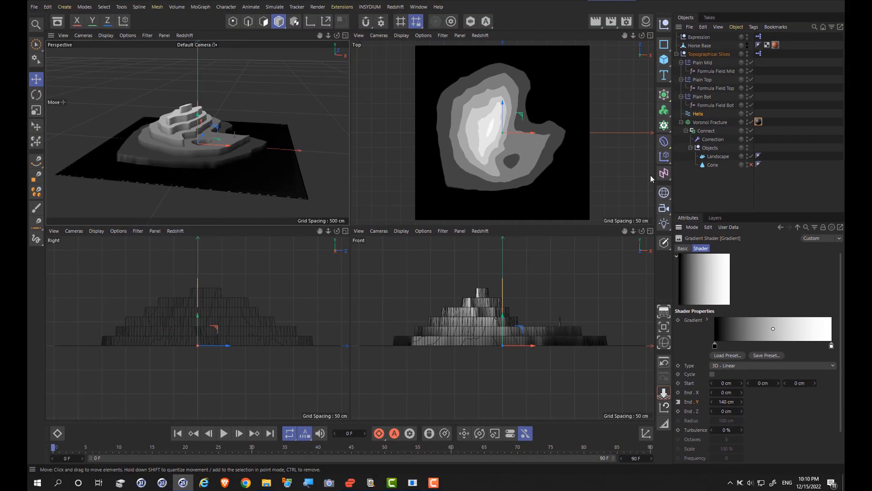
Step: Raise the Landscape's Y size to 229 cm to test the driven gradient
{"action": "left_click", "coordinate": [751, 164]}
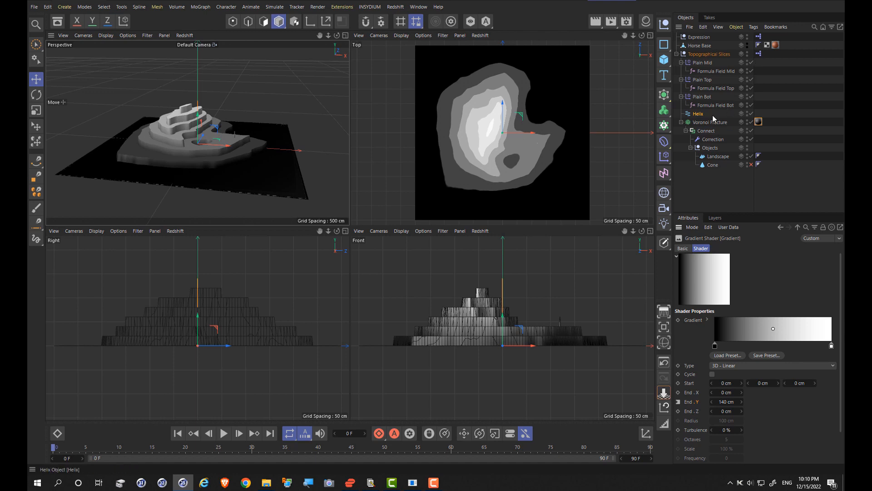
{"action": "left_click", "coordinate": [717, 156]}
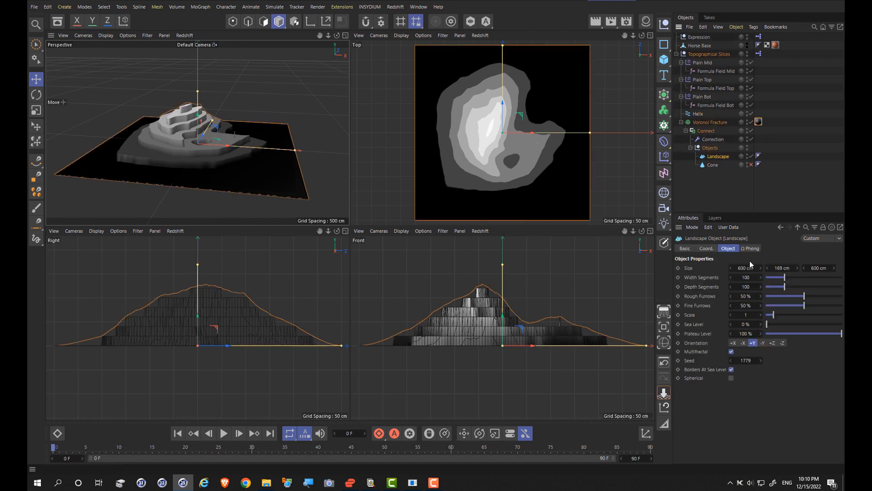
{"action": "mouse_move", "coordinate": [798, 268]}
{"action": "left_mouse_down"}
{"action": "mouse_move", "coordinate": [839, 271]}
{"action": "mouse_move", "coordinate": [808, 272]}
{"action": "left_mouse_up"}
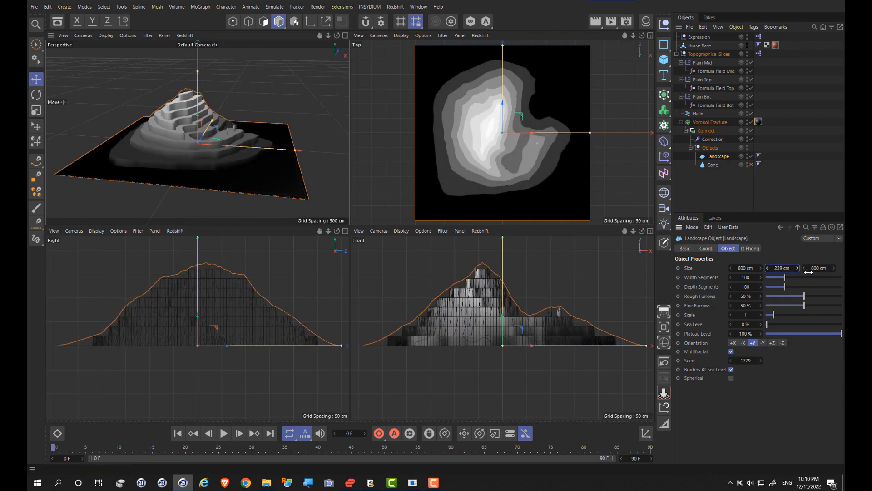
Step: Copy the Gradient node from the Expression null's Height -> End . Y XPresso graph and close the editor
{"action": "left_click", "coordinate": [759, 36]}
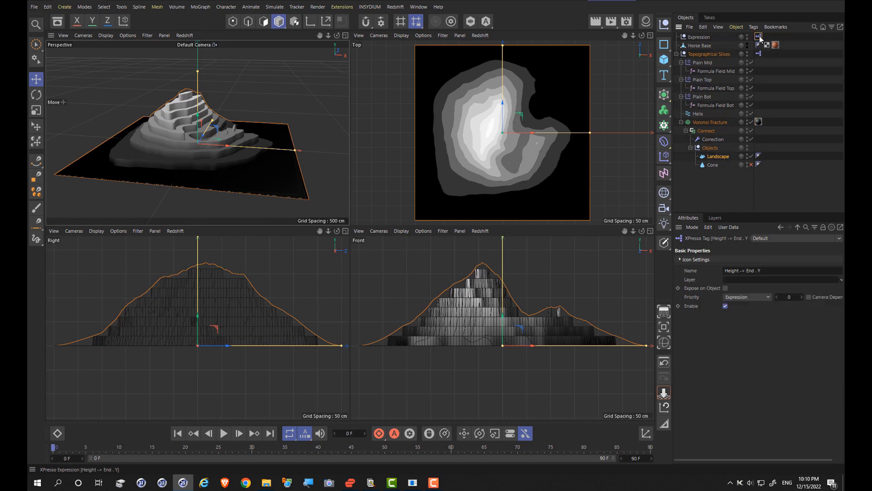
{"action": "left_click", "coordinate": [695, 38]}
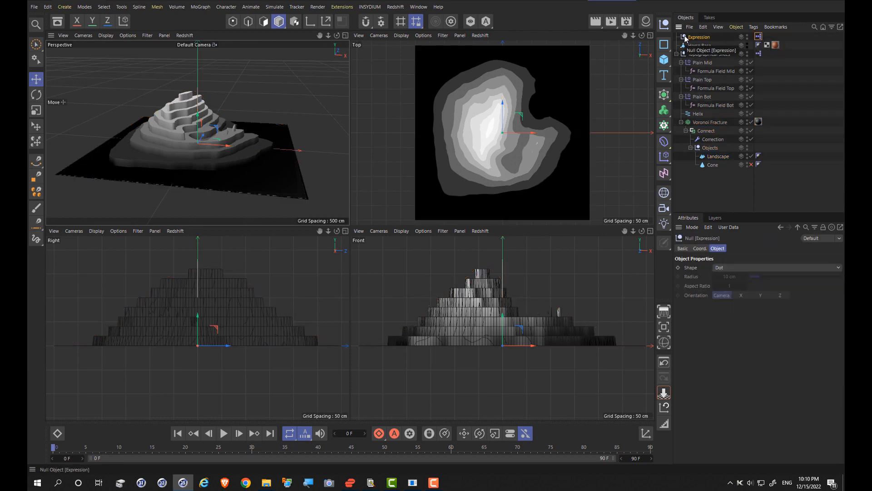
{"action": "double_click", "coordinate": [758, 37]}
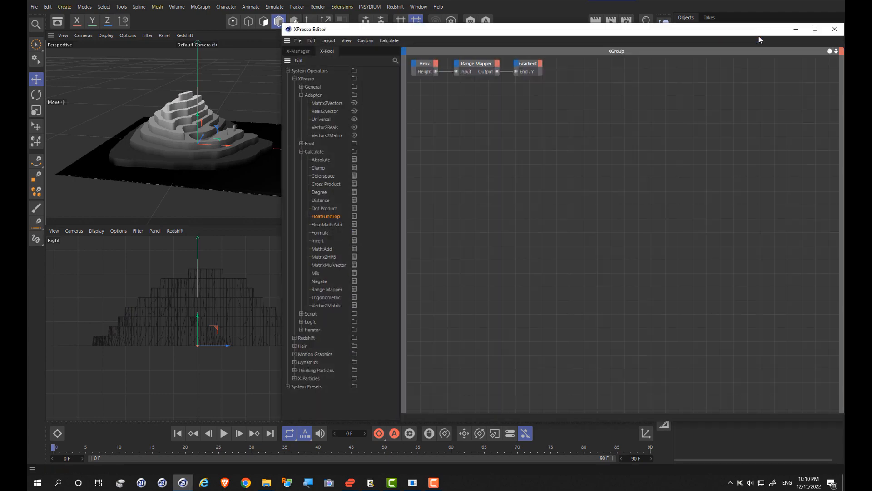
{"action": "left_click_drag", "start_coordinate": [713, 32], "coordinate": [503, 29]}
{"action": "left_click", "coordinate": [323, 64]}
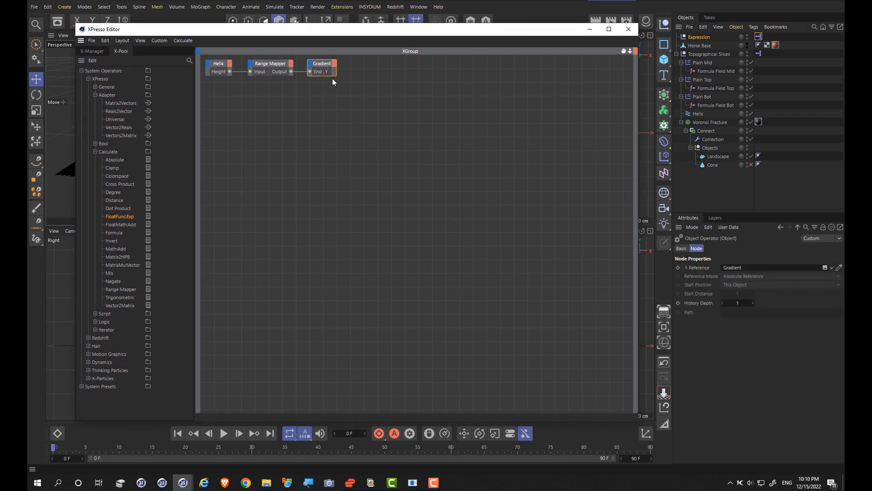
{"action": "left_click", "coordinate": [105, 40]}
{"action": "left_click", "coordinate": [116, 81]}
{"action": "left_click", "coordinate": [628, 29]}
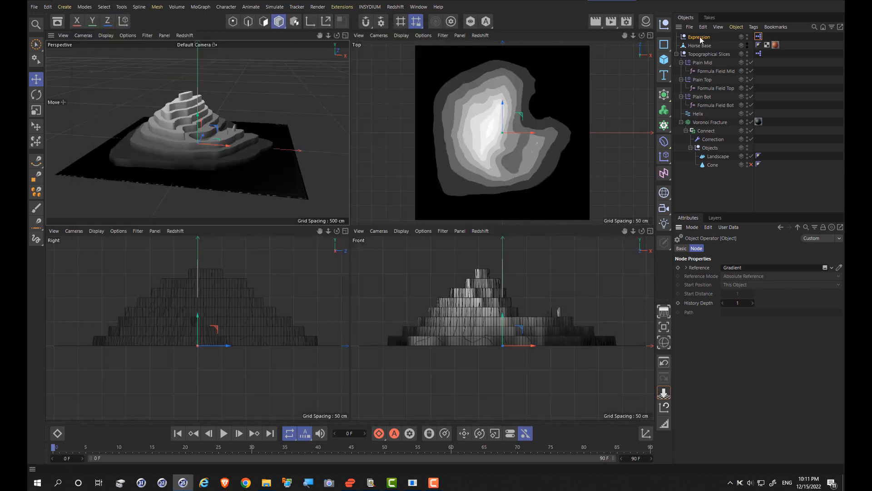
Step: Paste the copied Gradient node into the XPresso graph of the Topographical Slices null
{"action": "double_click", "coordinate": [758, 36]}
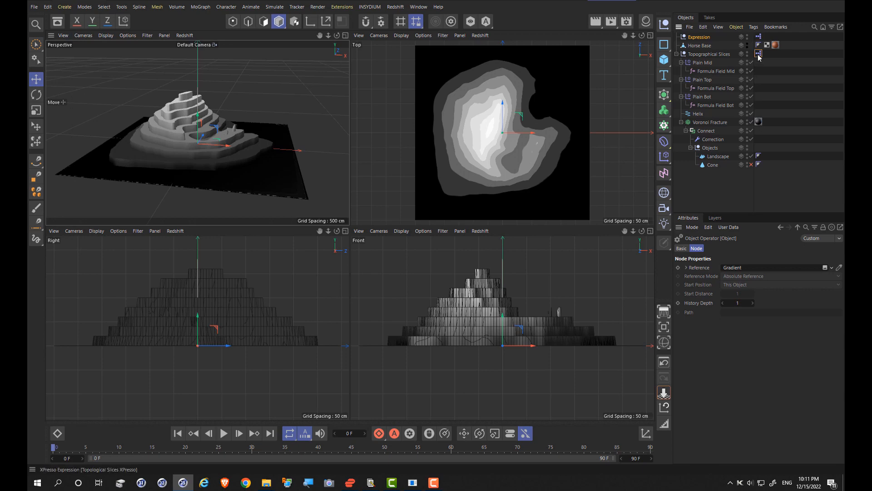
{"action": "left_click", "coordinate": [312, 60]}
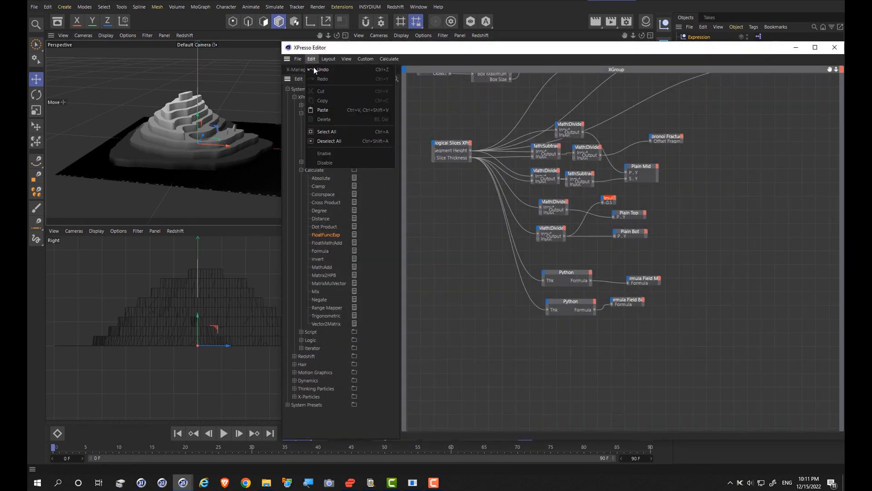
{"action": "left_click", "coordinate": [325, 108]}
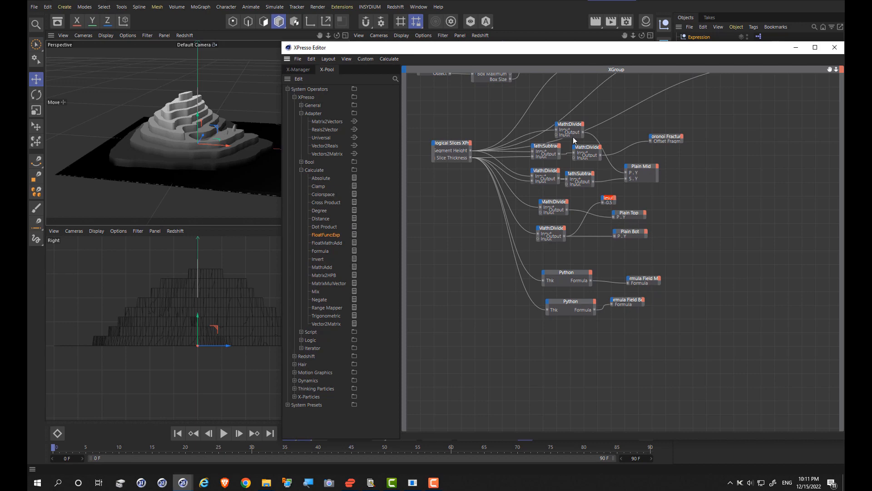
{"action": "scroll", "coordinate": [563, 141], "scroll_direction": "down", "scroll_amount": 2}
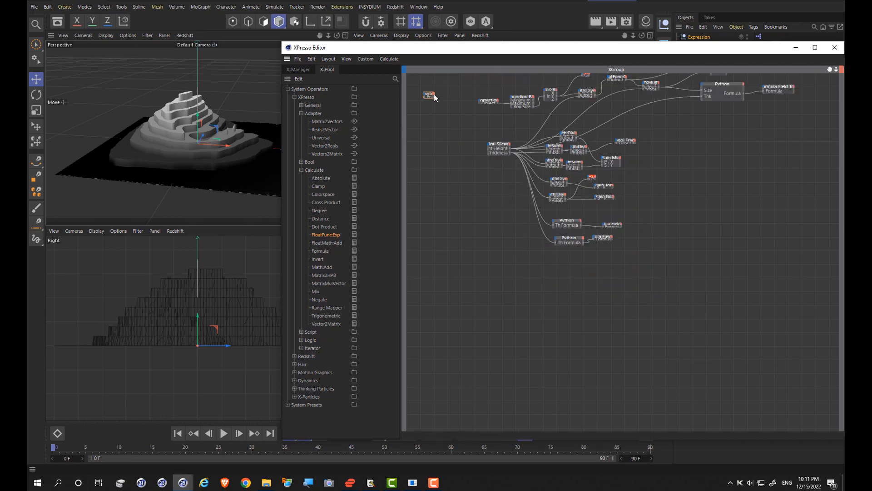
{"action": "scroll", "coordinate": [429, 94], "scroll_direction": "up", "scroll_amount": 5}
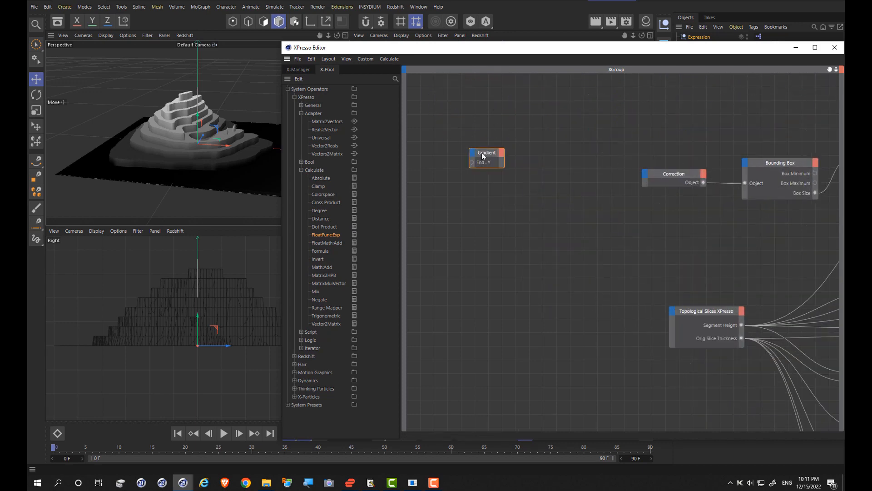
Step: Move the pasted Gradient node across the graph to sit beside the Helix node
{"action": "left_click_drag", "start_coordinate": [488, 157], "coordinate": [776, 247]}
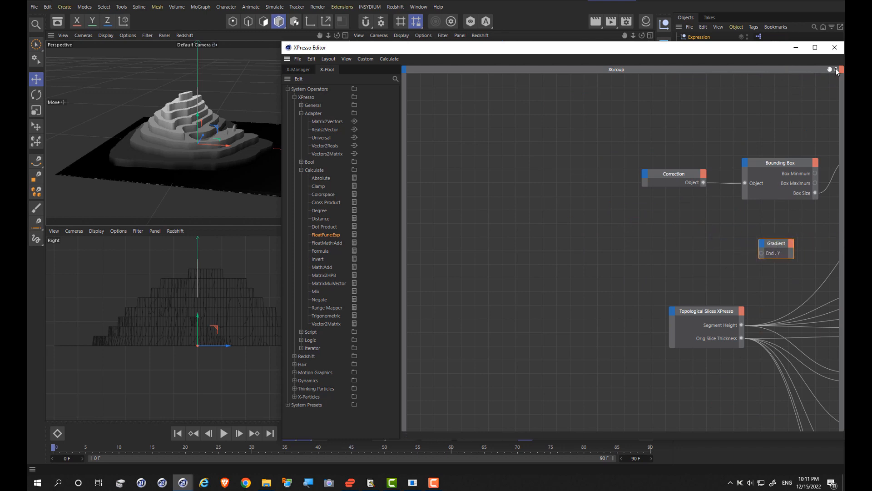
{"action": "left_click_drag", "start_coordinate": [830, 69], "coordinate": [491, 71]}
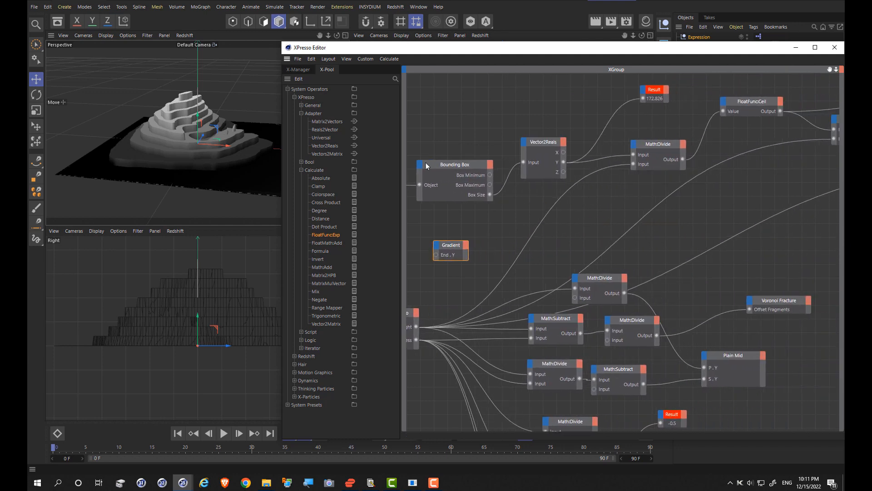
{"action": "left_click_drag", "start_coordinate": [463, 246], "coordinate": [804, 241]}
{"action": "left_click_drag", "start_coordinate": [830, 73], "coordinate": [460, 84]}
{"action": "left_click_drag", "start_coordinate": [417, 255], "coordinate": [721, 218]}
{"action": "left_click_drag", "start_coordinate": [828, 73], "coordinate": [623, 143]}
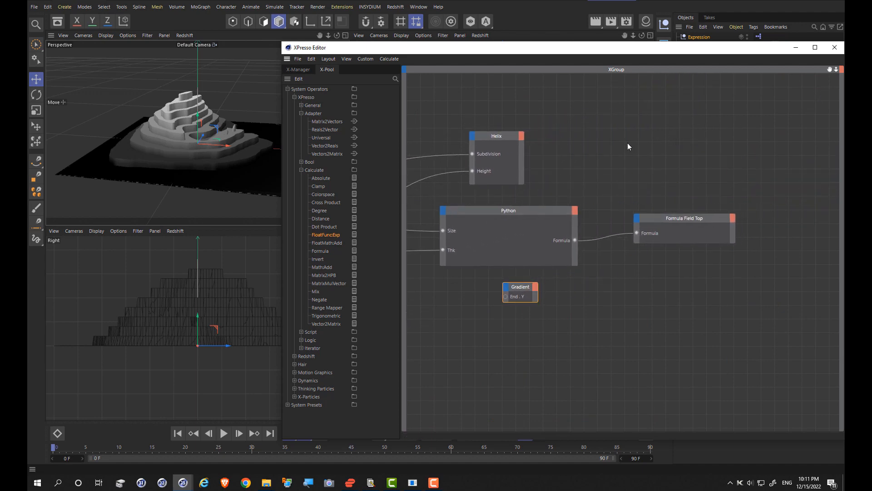
{"action": "middle_click_drag", "start_coordinate": [627, 146], "coordinate": [742, 150]}
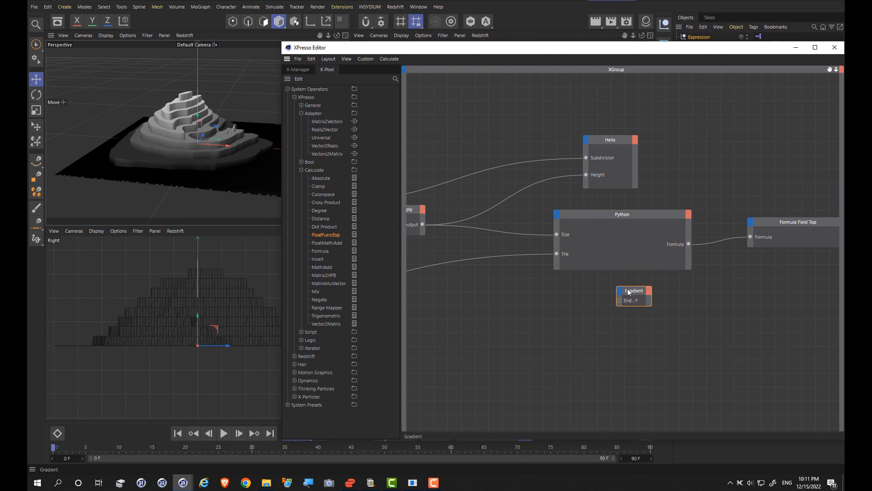
{"action": "left_click_drag", "start_coordinate": [635, 288], "coordinate": [548, 115]}
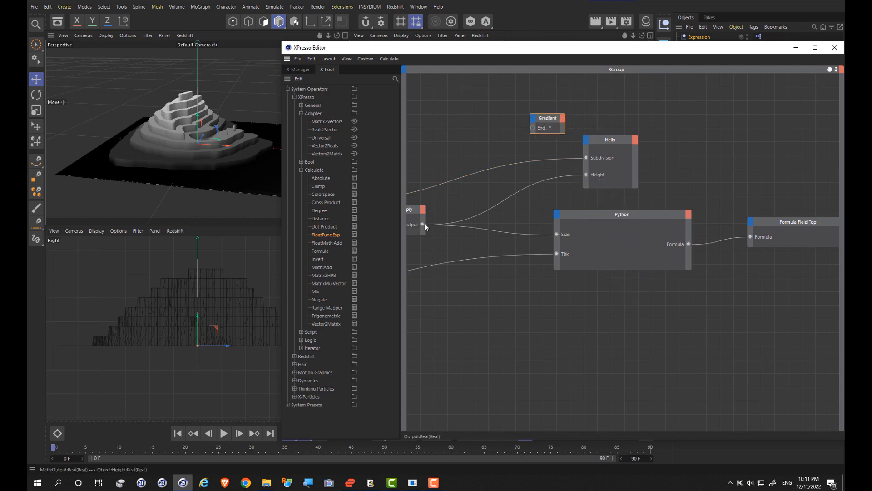
Step: Connect the multiply output that feeds the Helix Height to the Gradient's End . Y and delete the Expression null
{"action": "left_click_drag", "start_coordinate": [422, 223], "coordinate": [533, 127]}
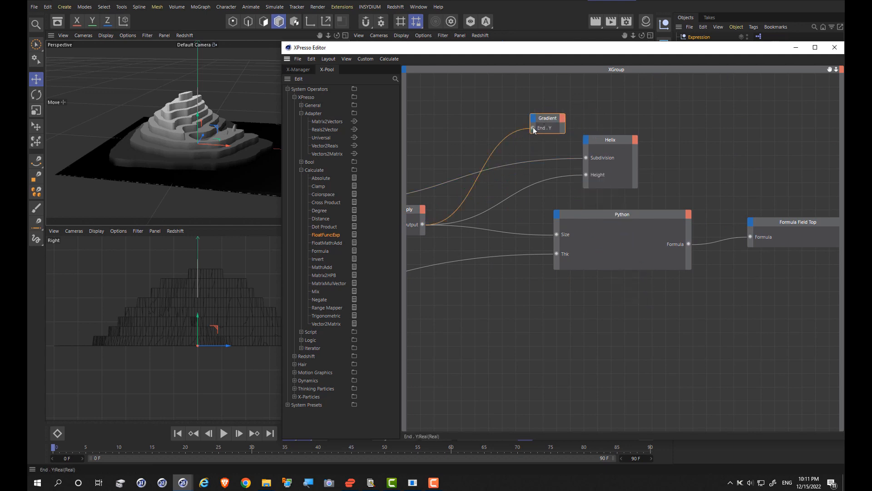
{"action": "left_click", "coordinate": [835, 48]}
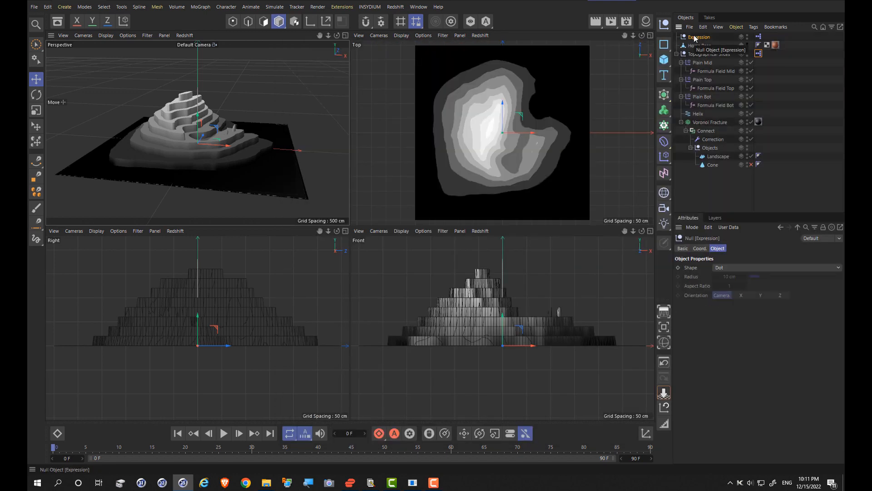
{"action": "key", "text": "Delete"}
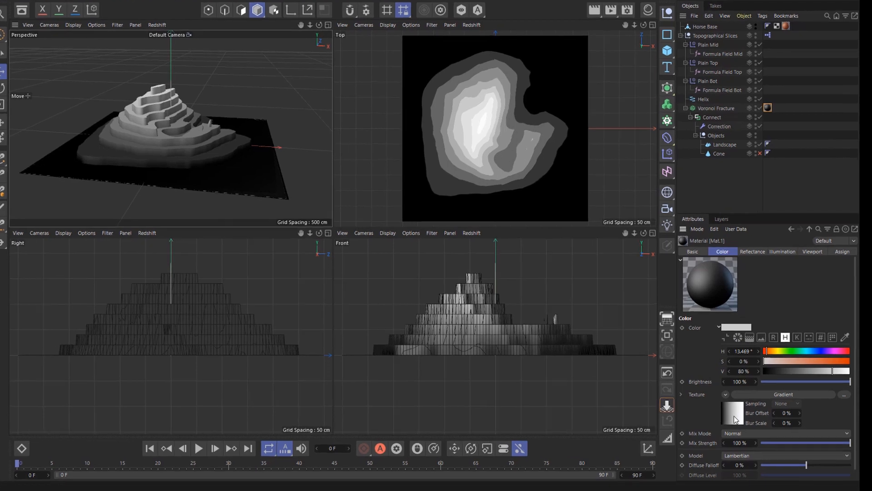
Step: Load the elevation preset into the material's gradient shader and invert the gradient
{"action": "left_click", "coordinate": [736, 412]}
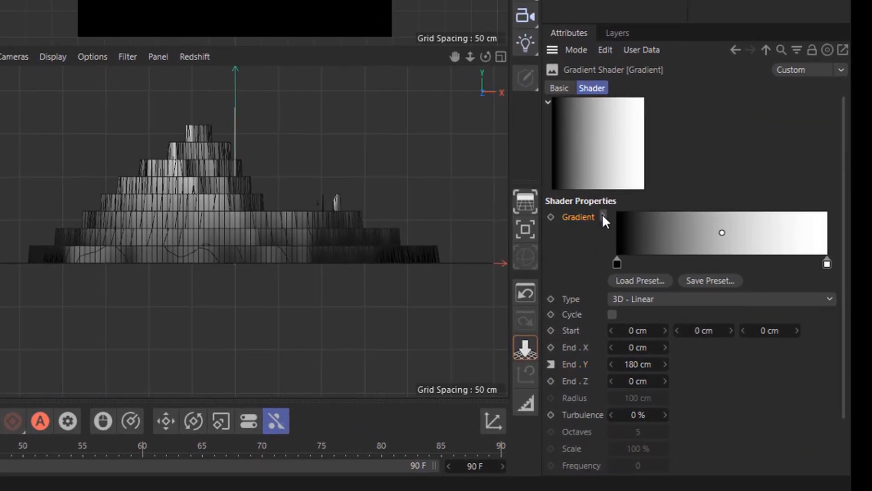
{"action": "left_click", "coordinate": [603, 215]}
{"action": "scroll", "coordinate": [582, 282], "scroll_direction": "down", "scroll_amount": 5}
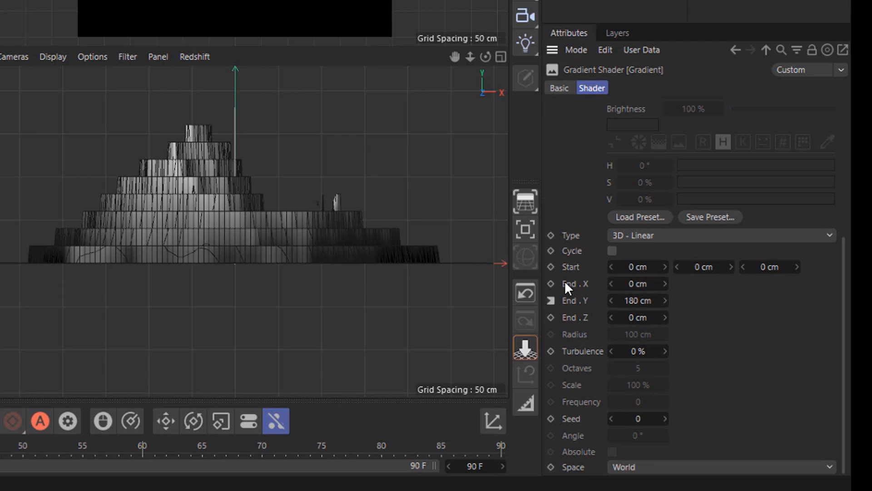
{"action": "scroll", "coordinate": [567, 279], "scroll_direction": "up", "scroll_amount": 3}
{"action": "left_click", "coordinate": [638, 310]}
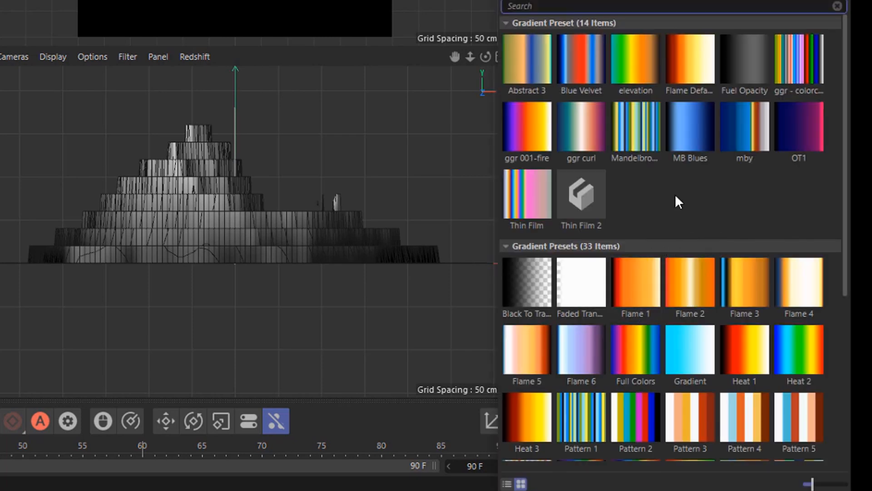
{"action": "left_click", "coordinate": [632, 61]}
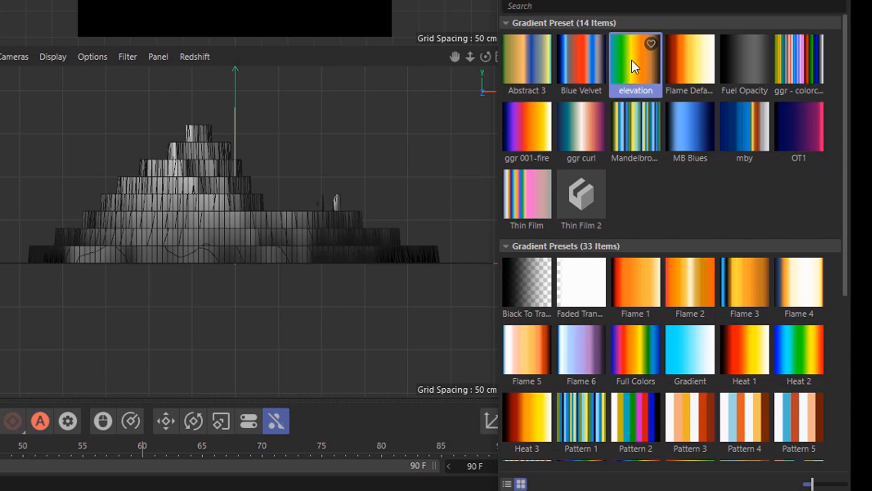
{"action": "double_click", "coordinate": [632, 59]}
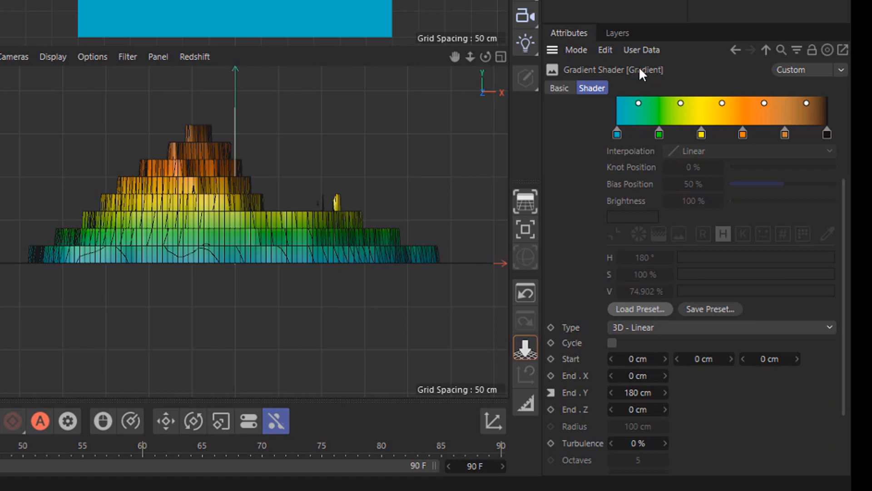
{"action": "right_click", "coordinate": [659, 109]}
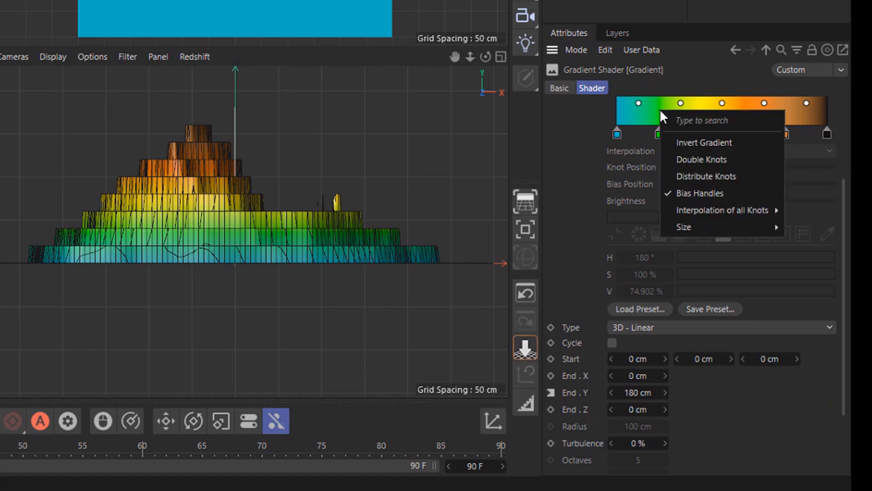
{"action": "left_click", "coordinate": [694, 139]}
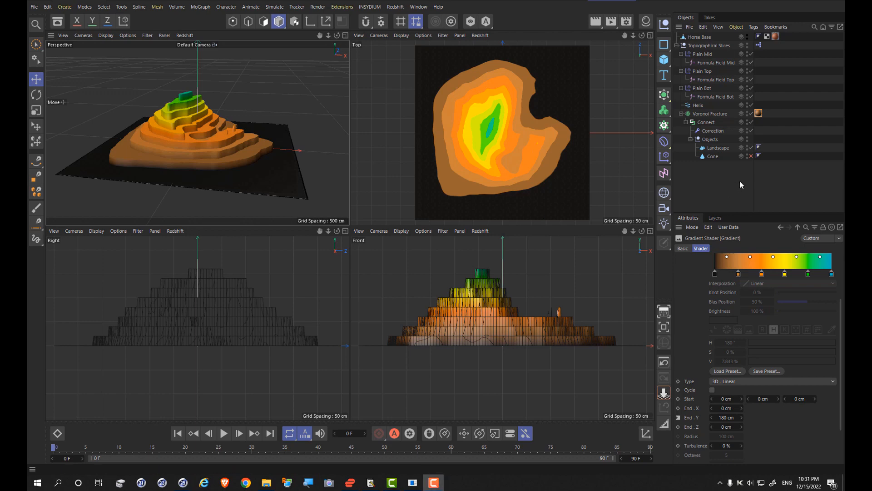
Step: Delete the Landscape, enable the Cone as the sliced model and frame it in the views
{"action": "left_click", "coordinate": [721, 148]}
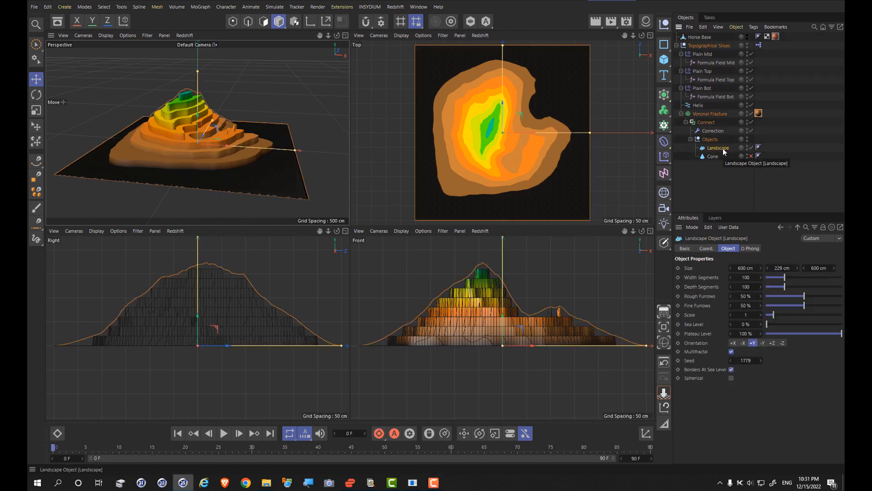
{"action": "key", "text": "Delete"}
{"action": "left_click", "coordinate": [752, 148]}
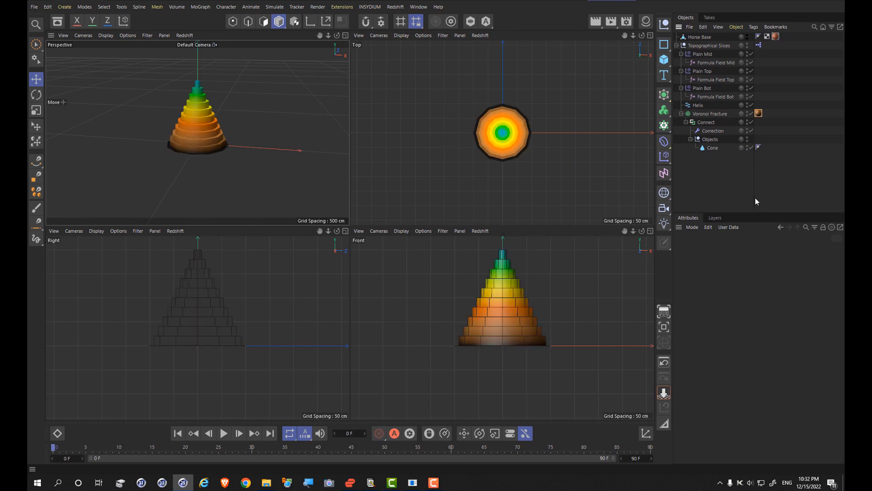
{"action": "left_click", "coordinate": [714, 148]}
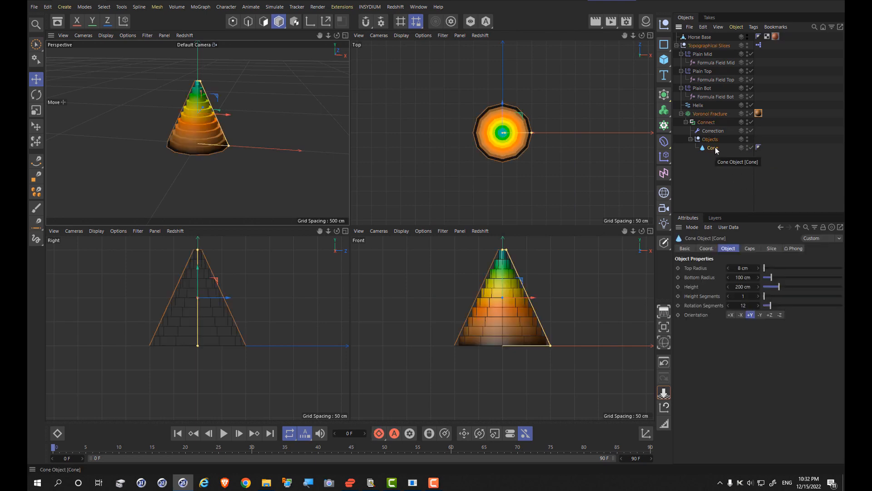
{"action": "key", "text": "o"}
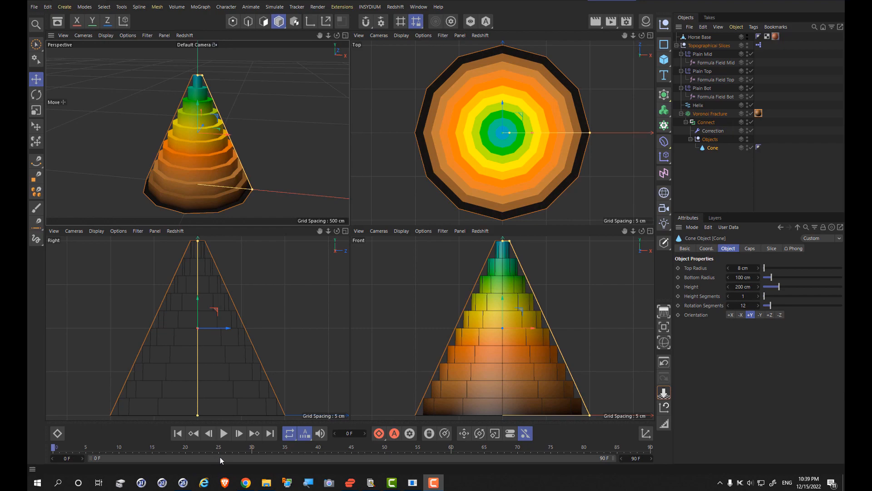
Step: Switch to Chrome to view the image results for stacked plywood sculptures, and close the browser
{"action": "left_click", "coordinate": [248, 483]}
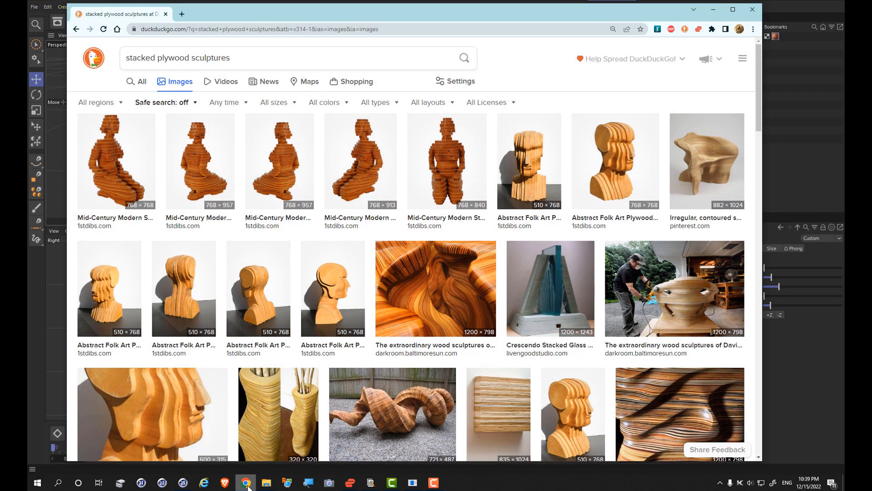
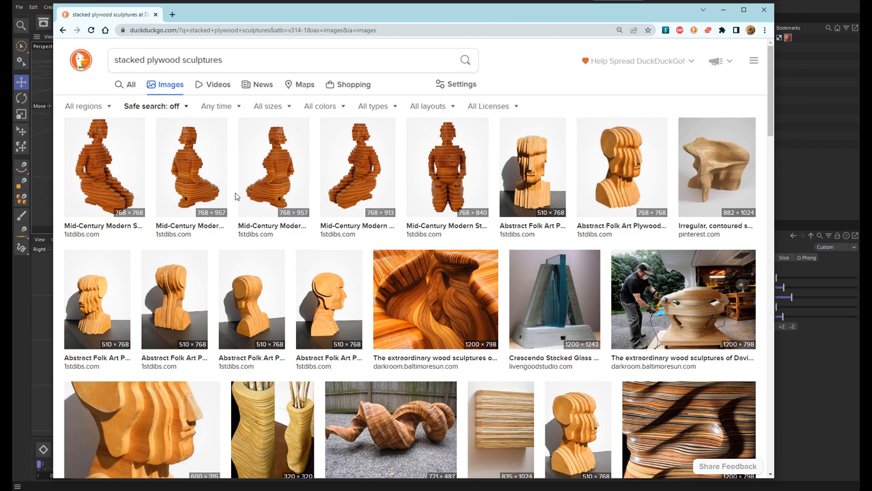
{"action": "left_click", "coordinate": [765, 10]}
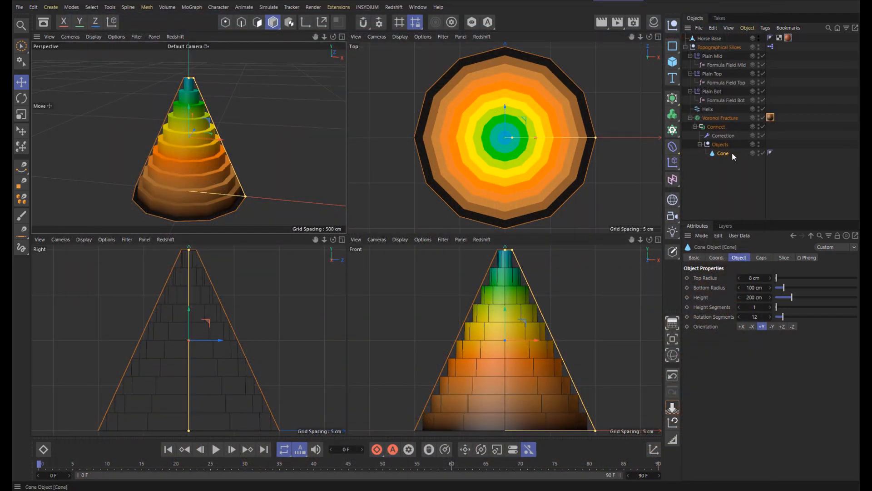
Step: Disable the Cone, move it out of the Objects null and put the Horse Base model in its place
{"action": "left_click", "coordinate": [762, 153]}
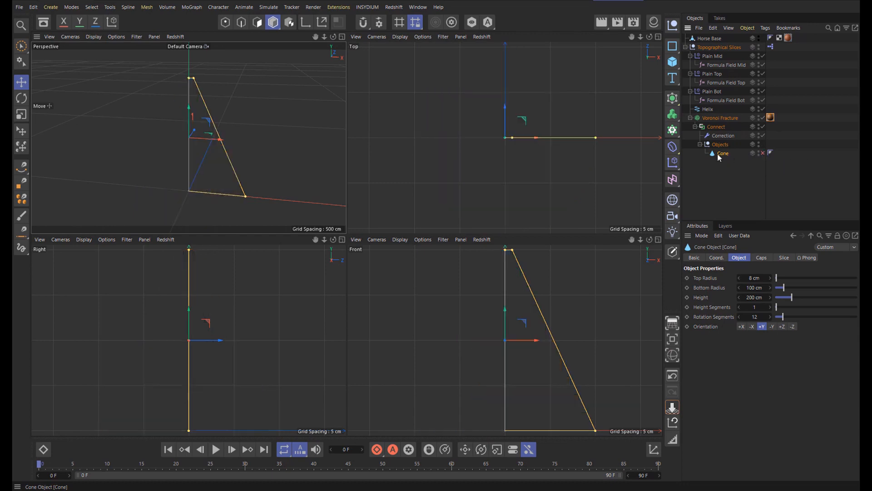
{"action": "mouse_move", "coordinate": [718, 154]}
{"action": "left_mouse_down"}
{"action": "mouse_move", "coordinate": [722, 57]}
{"action": "mouse_move", "coordinate": [711, 42]}
{"action": "mouse_move", "coordinate": [717, 151]}
{"action": "left_mouse_up"}
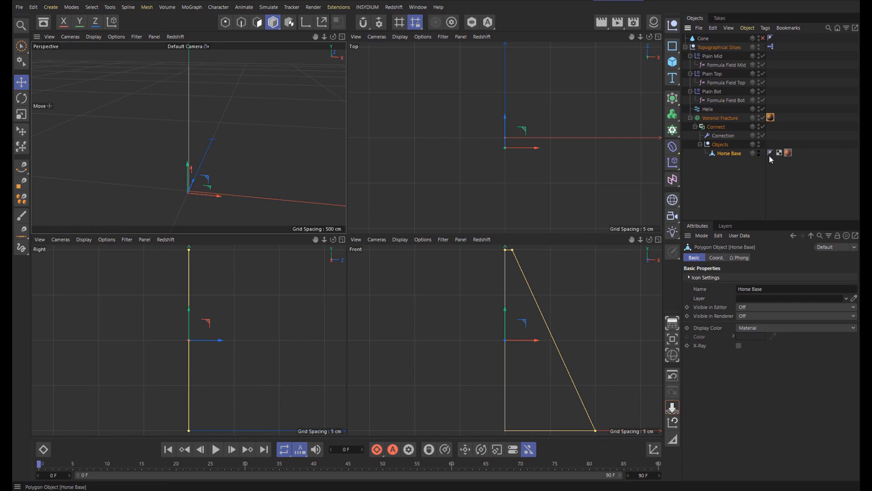
Step: Set the Topographical Slices user data to Segment Height 4 and Orig Slice Thickness 0.01 for the horse
{"action": "left_click", "coordinate": [771, 46]}
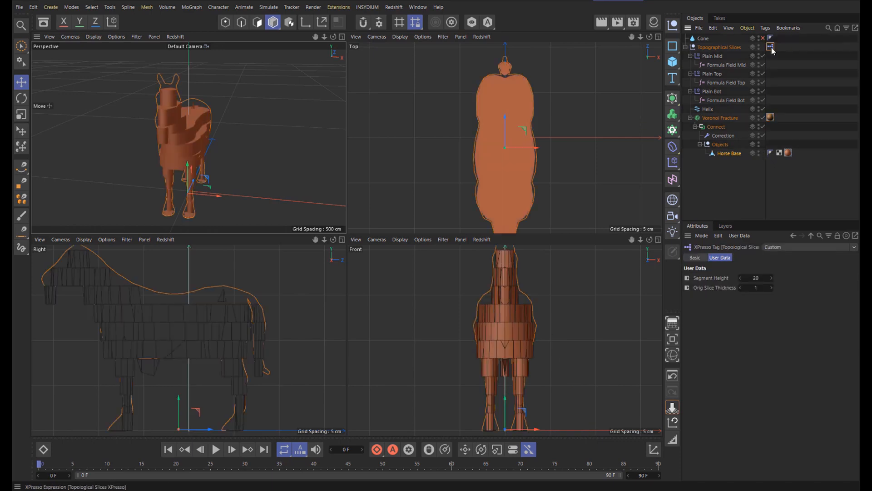
{"action": "left_click", "coordinate": [755, 278]}
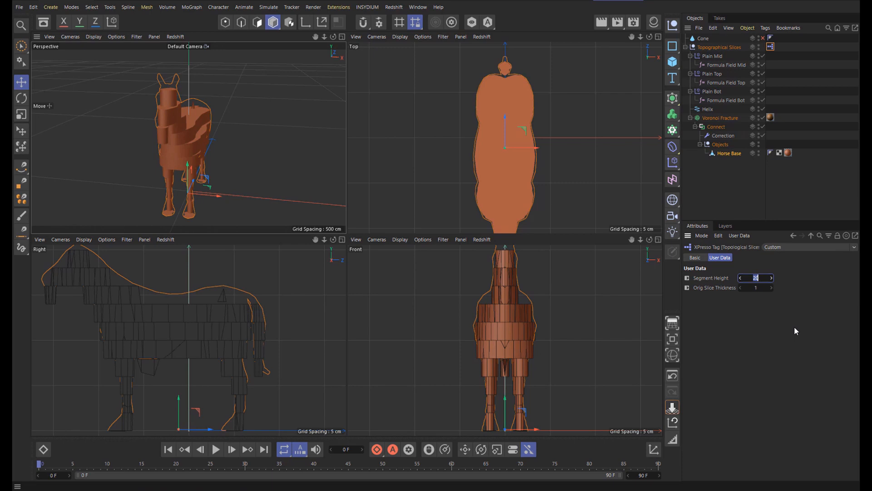
{"action": "type", "text": "4"}
{"action": "key", "text": "Return"}
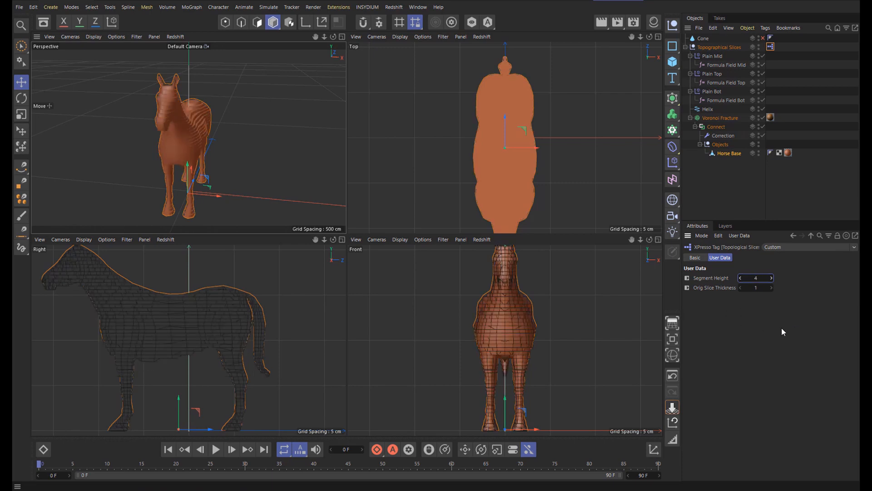
{"action": "key", "text": "Tab"}
{"action": "key", "text": "BackSpace"}
{"action": "type", "text": "0.01"}
{"action": "key", "text": "Return"}
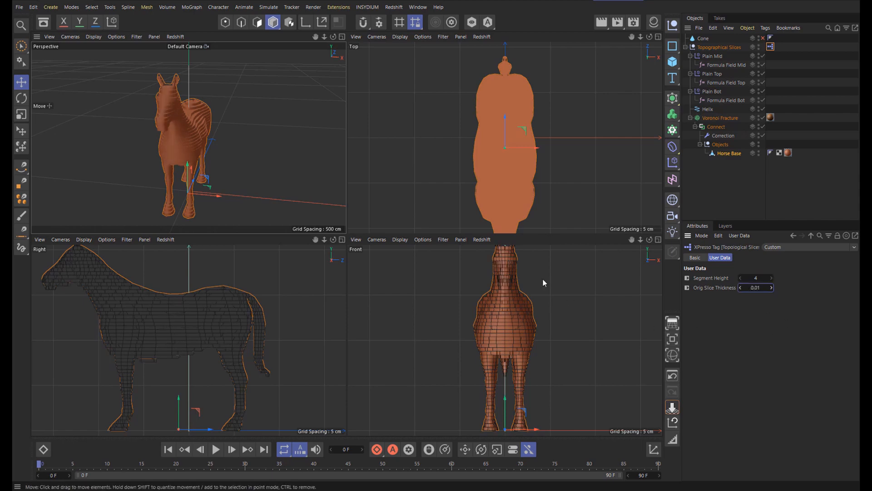
{"action": "scroll", "coordinate": [186, 118], "scroll_direction": "up", "scroll_amount": 10}
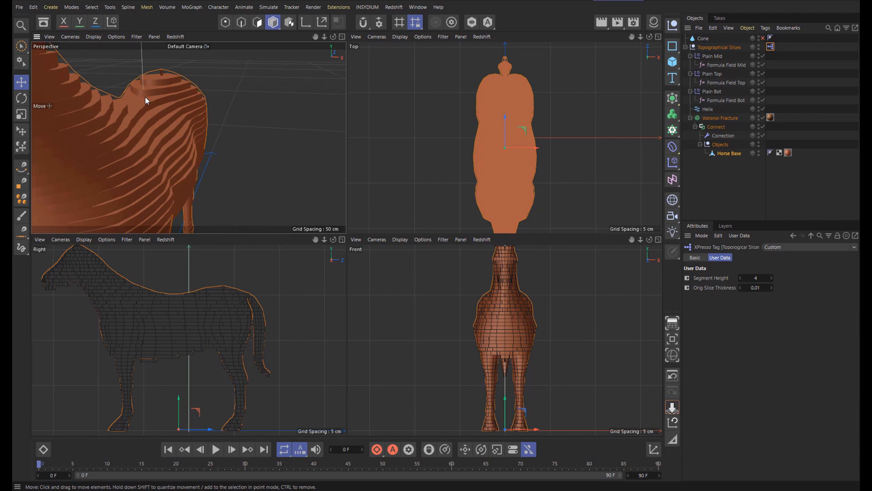
{"action": "scroll", "coordinate": [152, 111], "scroll_direction": "down", "scroll_amount": 10}
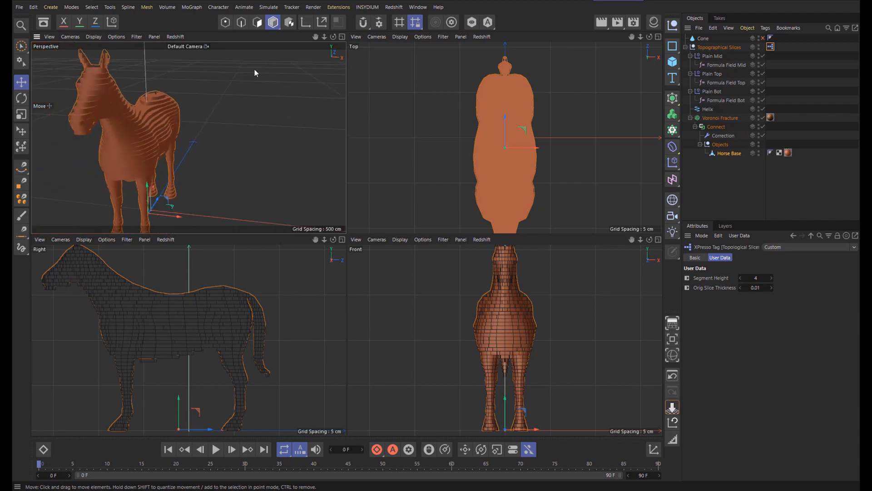
Step: Duplicate the Plain Bot effector together with its Formula Field and name the copy Plain Hide
{"action": "left_click_drag", "start_coordinate": [333, 37], "coordinate": [312, 41]}
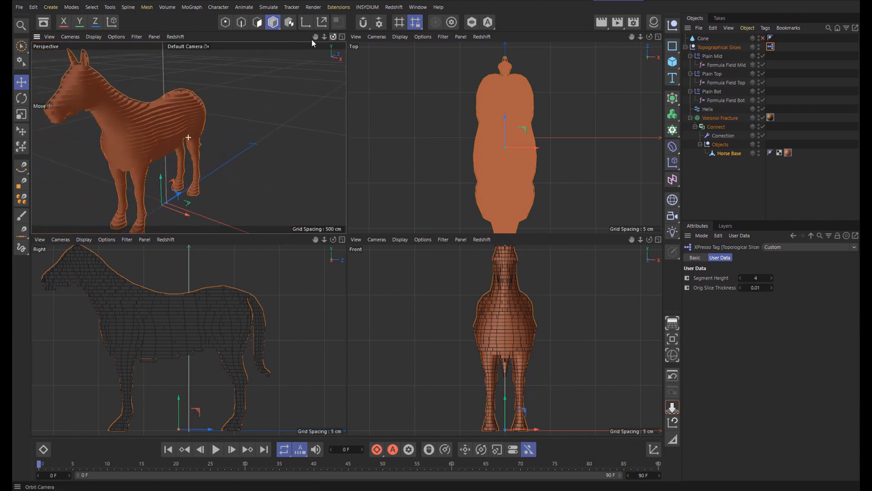
{"action": "left_click", "coordinate": [342, 36]}
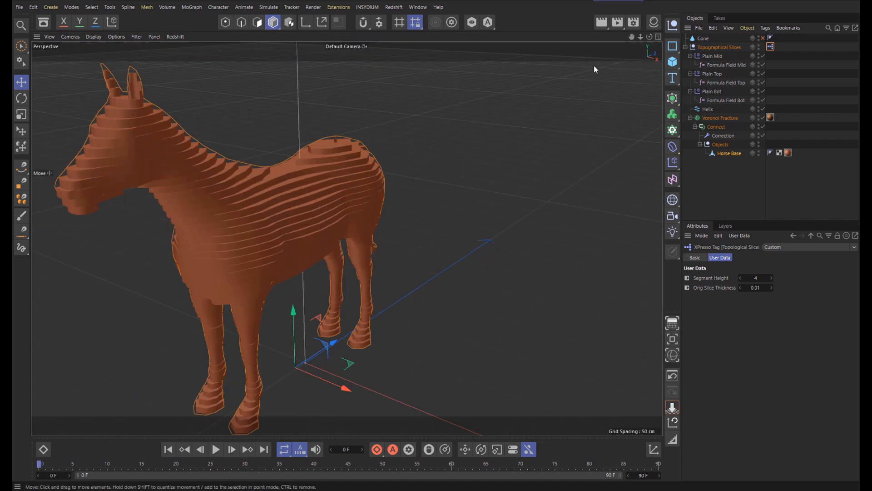
{"action": "left_click_drag", "start_coordinate": [632, 37], "coordinate": [708, 26]}
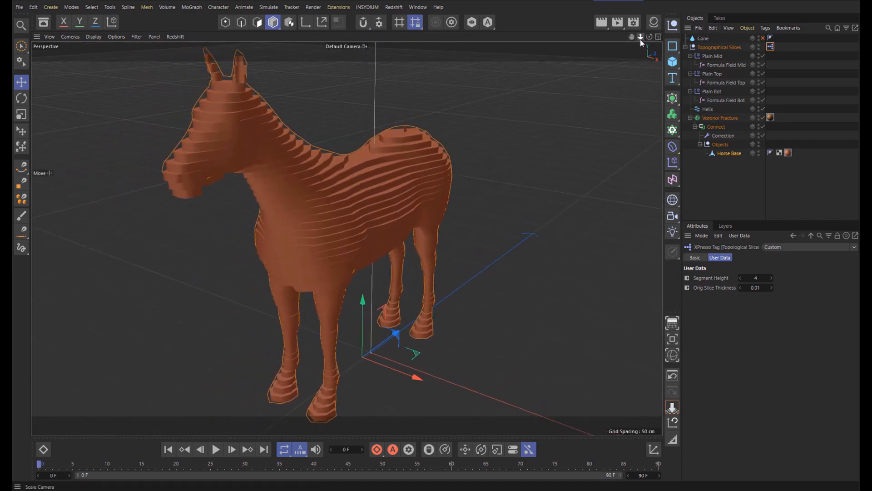
{"action": "left_click_drag", "start_coordinate": [639, 39], "coordinate": [640, 48]}
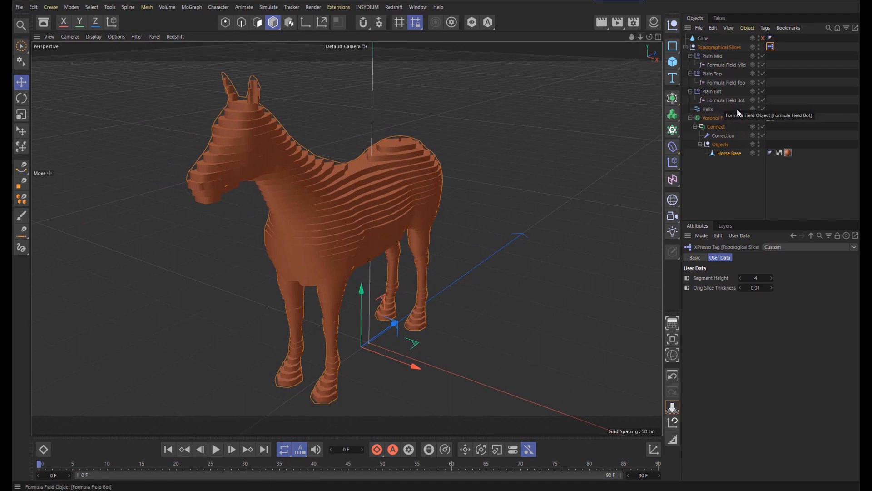
{"action": "left_click", "coordinate": [709, 91]}
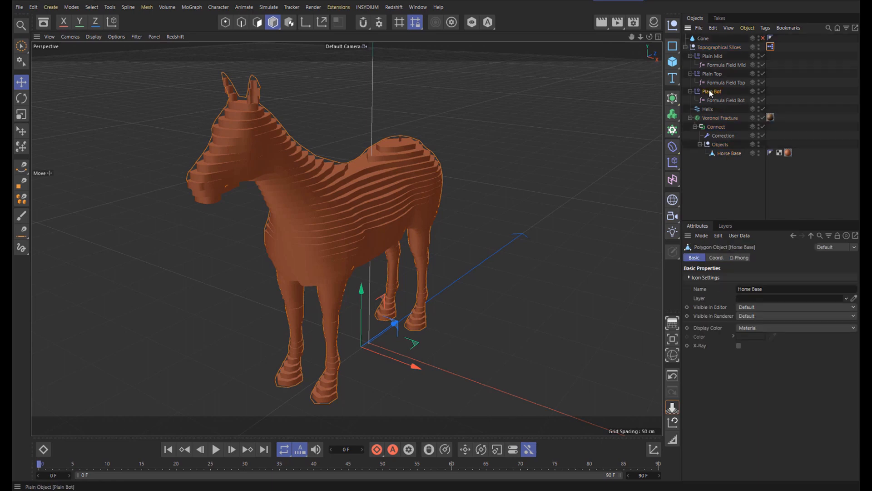
{"action": "left_click_drag", "start_coordinate": [710, 92], "coordinate": [702, 109], "text": "ctrl"}
{"action": "double_click", "coordinate": [717, 109]}
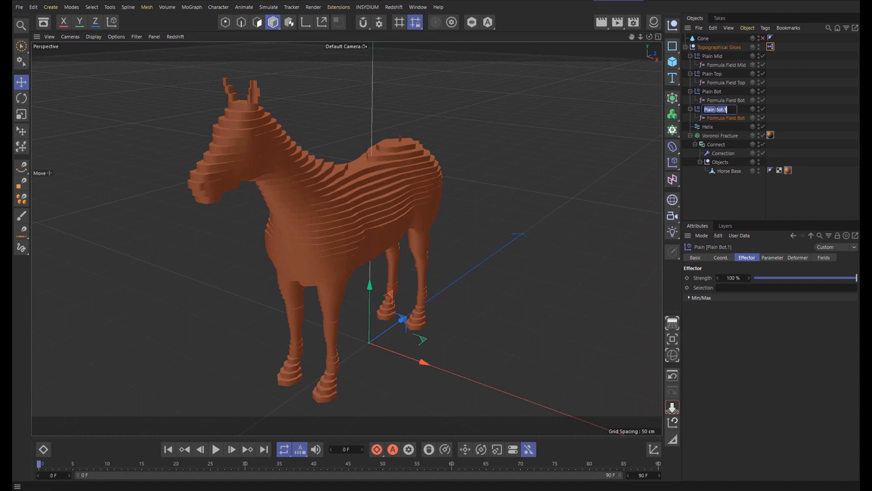
{"action": "double_click", "coordinate": [717, 109]}
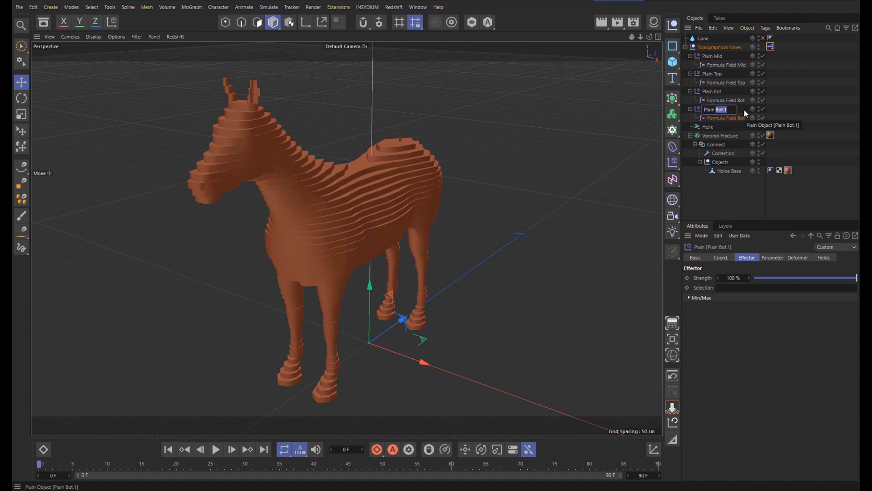
{"action": "type", "text": "Hide"}
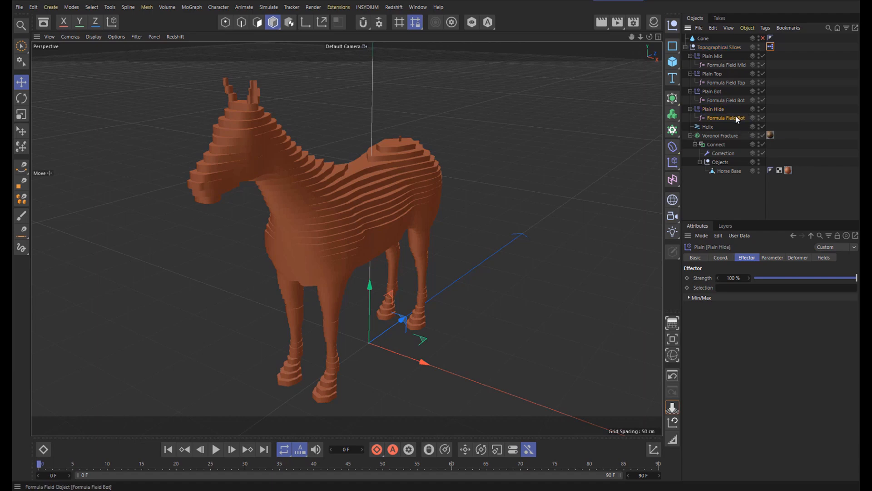
{"action": "key", "text": "Tab"}
Step: Rename the Formula Field under Plain Hide as Formula Field Hide
{"action": "left_click", "coordinate": [737, 118]}
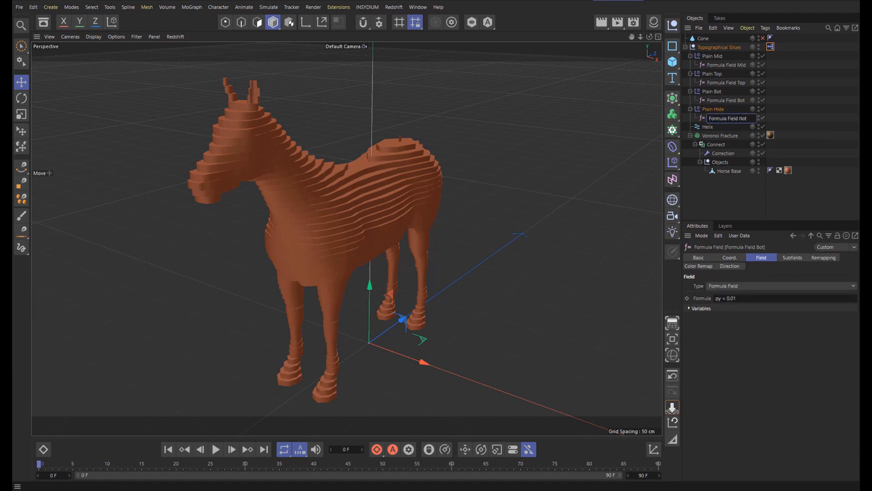
{"action": "left_click_drag", "start_coordinate": [740, 118], "coordinate": [757, 118]}
{"action": "type", "text": "Hide"}
{"action": "key", "text": "Return"}
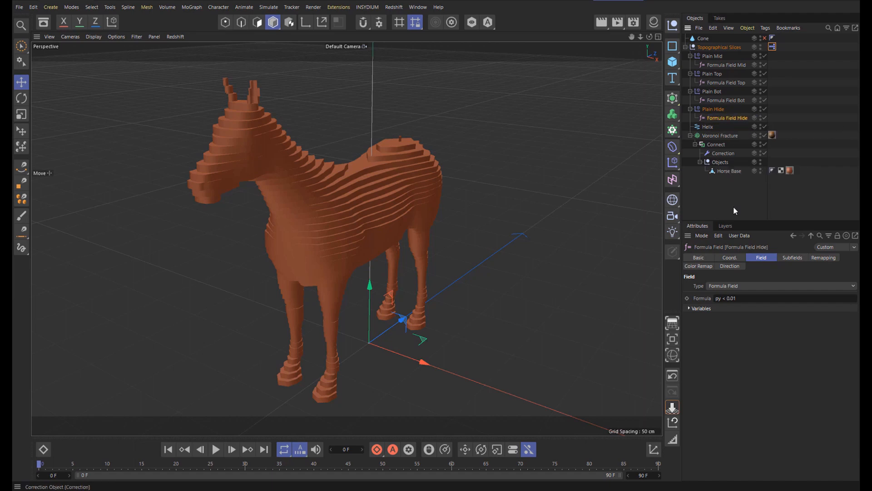
Step: Disable Position and enable Visibility on Plain Hide, and add it to the Voronoi Fracture's effectors
{"action": "left_click", "coordinate": [741, 299]}
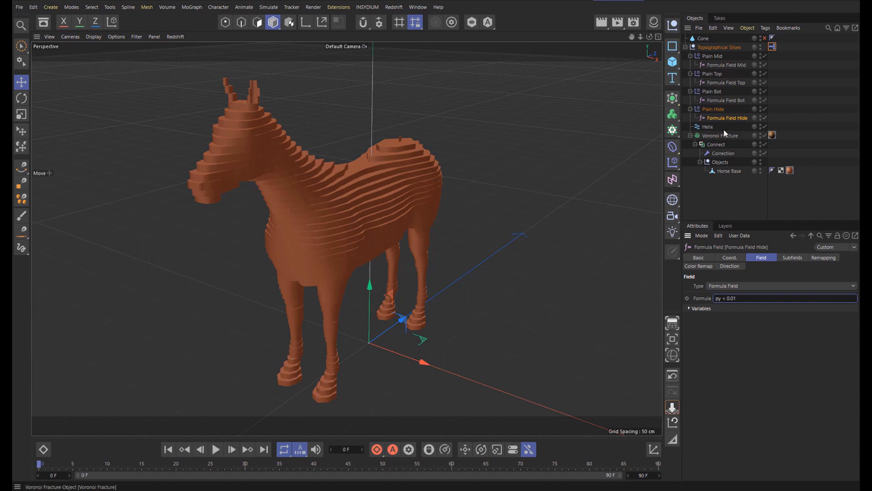
{"action": "left_click", "coordinate": [713, 109]}
{"action": "left_click", "coordinate": [774, 258]}
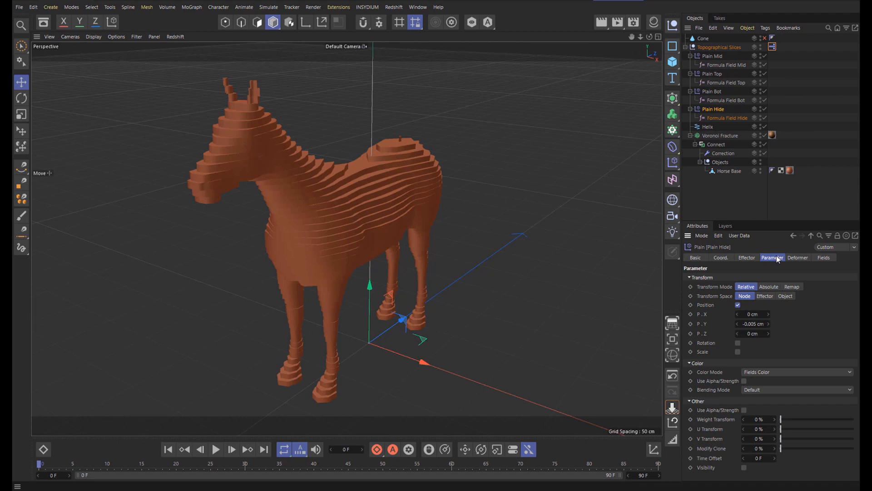
{"action": "left_click", "coordinate": [738, 305]}
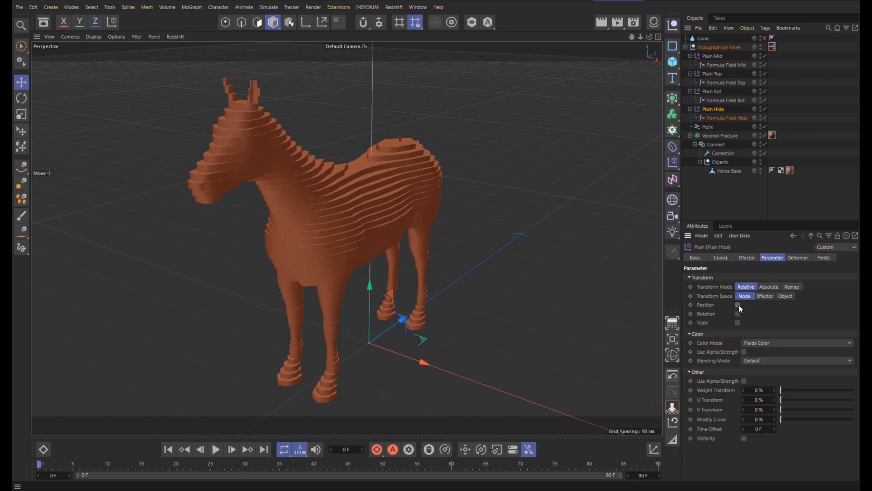
{"action": "left_click", "coordinate": [744, 439]}
{"action": "left_click", "coordinate": [720, 136]}
{"action": "left_click_drag", "start_coordinate": [712, 110], "coordinate": [740, 472]}
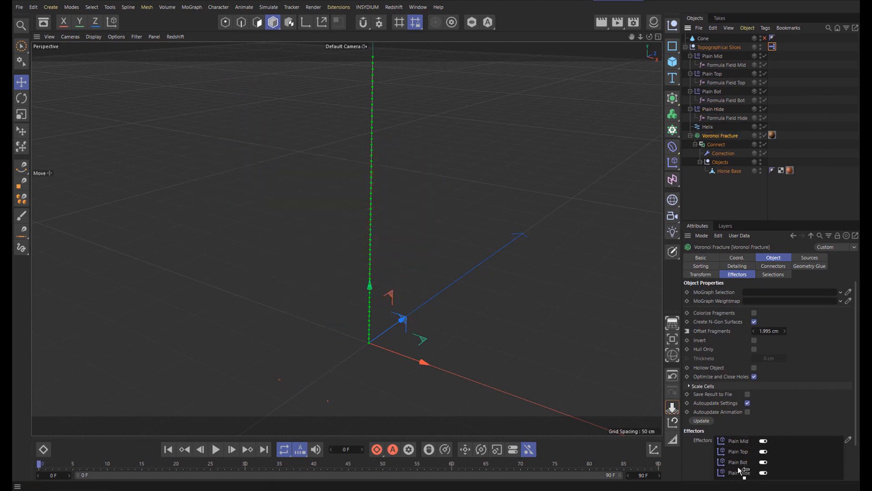
Step: Isolate one slice with Formula Field Hide, trying py < 8 & py > 4 and ending with the formula py < 94 & py > 90
{"action": "left_click", "coordinate": [727, 117]}
{"action": "left_click", "coordinate": [744, 298]}
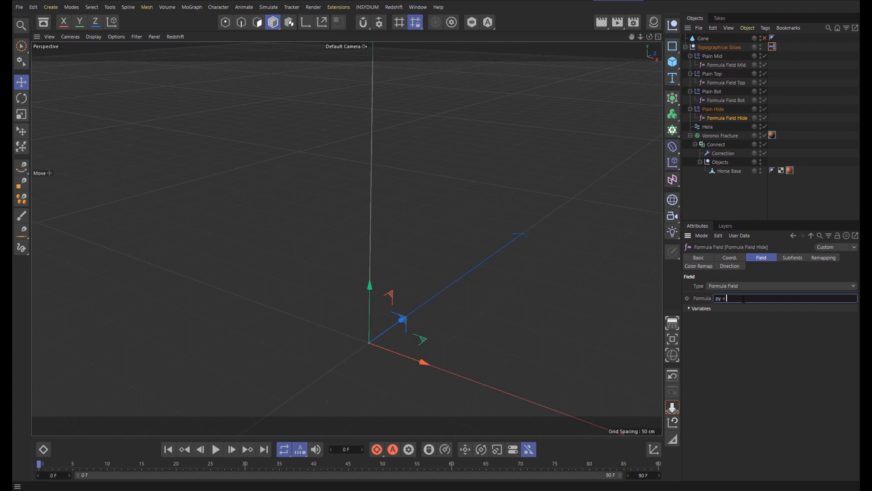
{"action": "type", "text": "4"}
{"action": "key", "text": "BackSpace"}
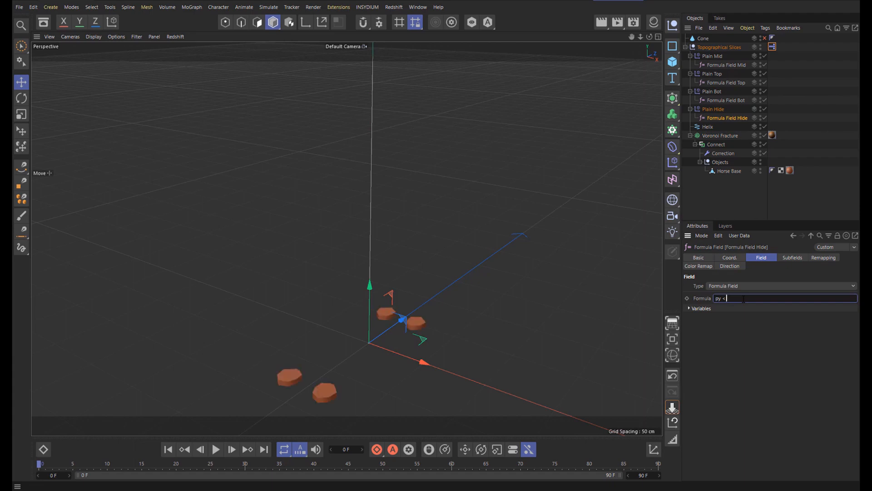
{"action": "type", "text": "8 & "}
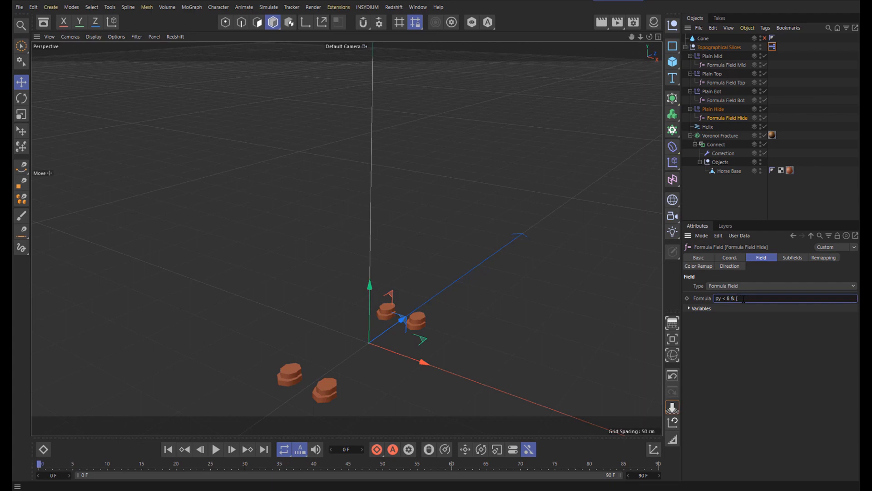
{"action": "type", "text": "py > 4"}
{"action": "key", "text": "Return"}
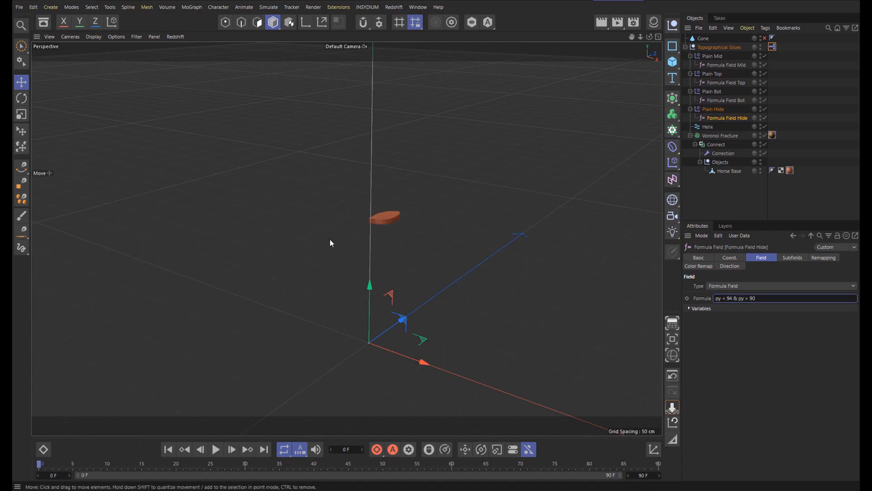
{"action": "left_click", "coordinate": [689, 308]}
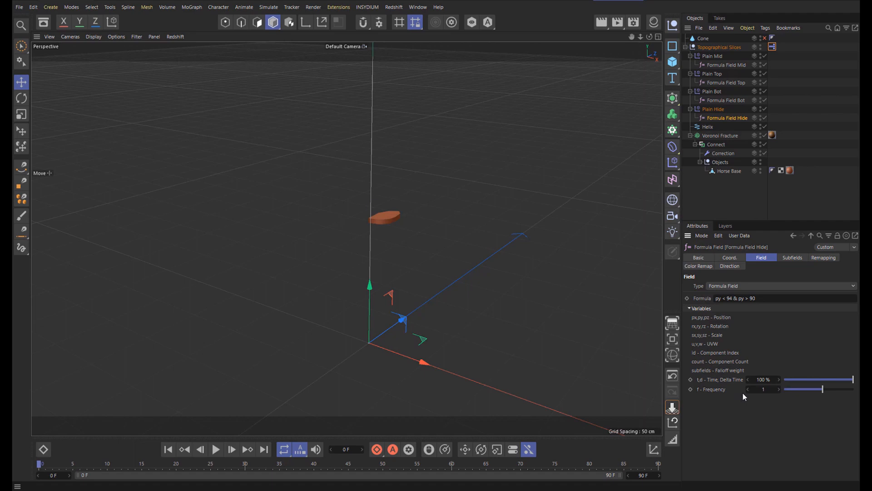
Step: Add a Separator entry named with a row of dashes to the Topographical Slices XPresso tag's user data
{"action": "left_click", "coordinate": [772, 46]}
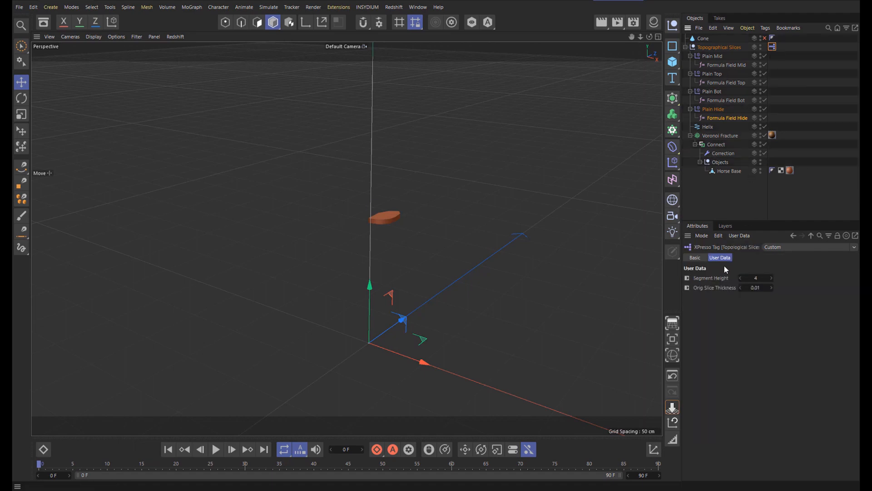
{"action": "left_click", "coordinate": [739, 236]}
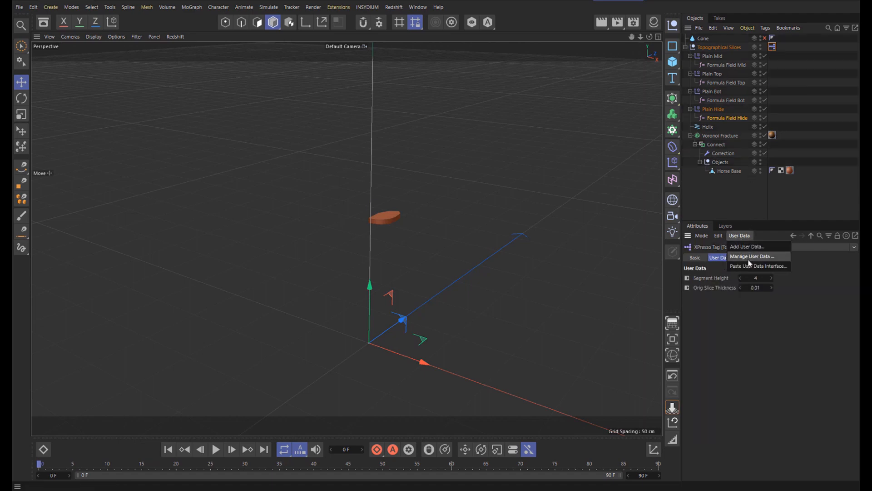
{"action": "left_click", "coordinate": [751, 257]}
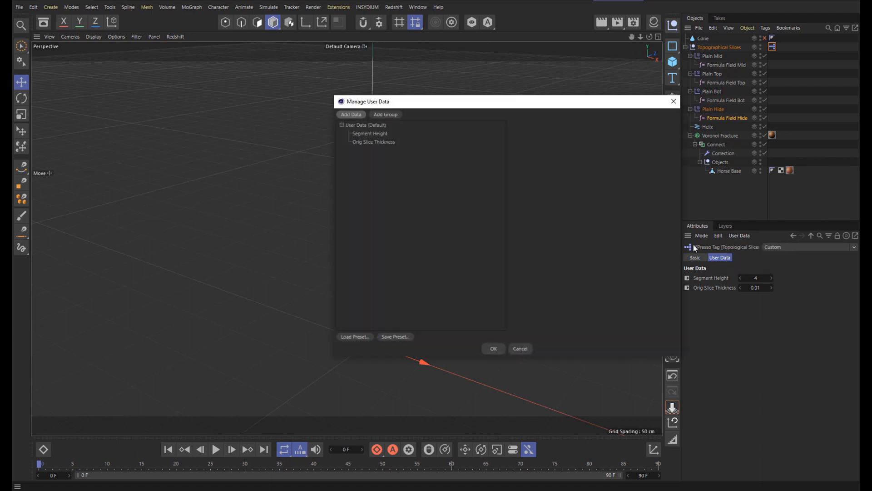
{"action": "left_click", "coordinate": [352, 115]}
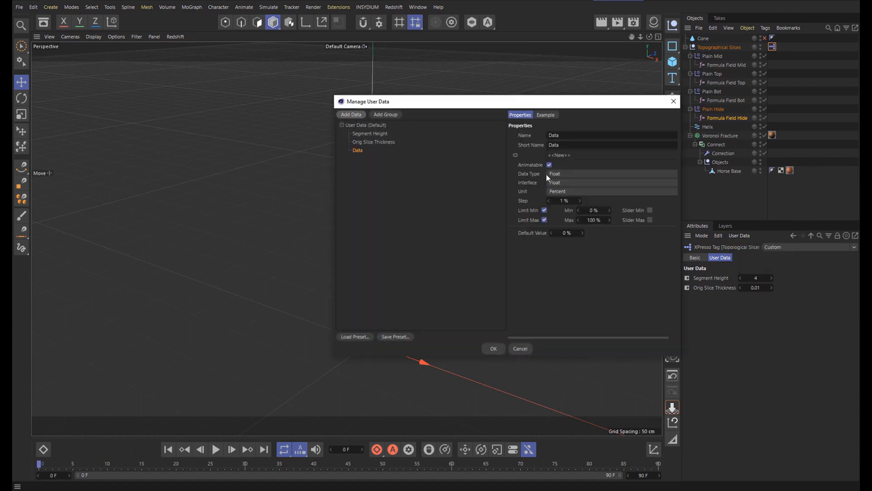
{"action": "left_click", "coordinate": [573, 175]}
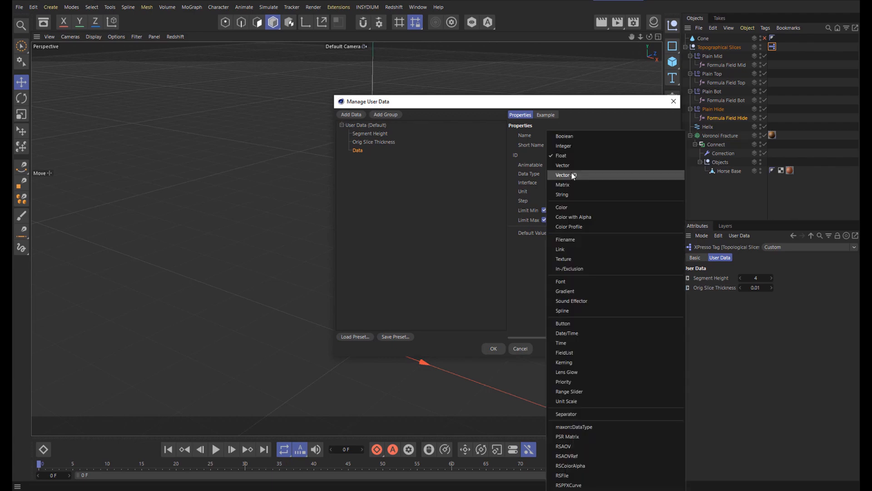
{"action": "left_click", "coordinate": [577, 414]}
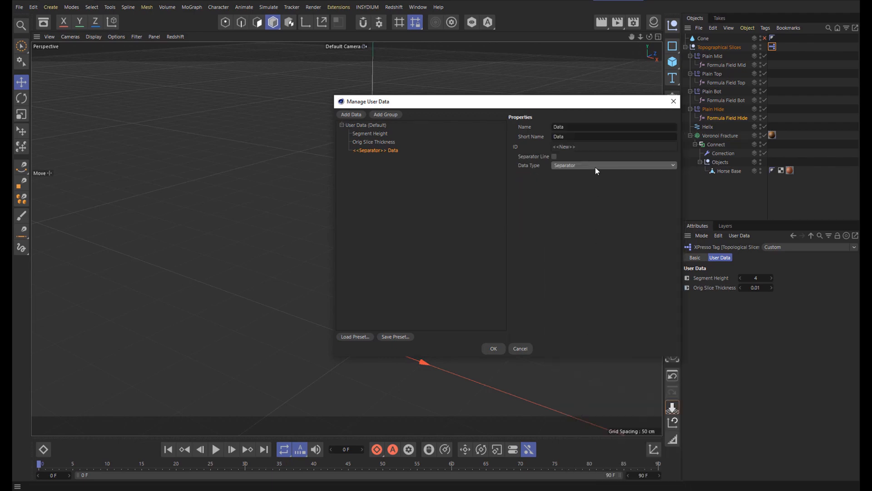
{"action": "left_click", "coordinate": [594, 127]}
{"action": "type", "text": "--------------------------"}
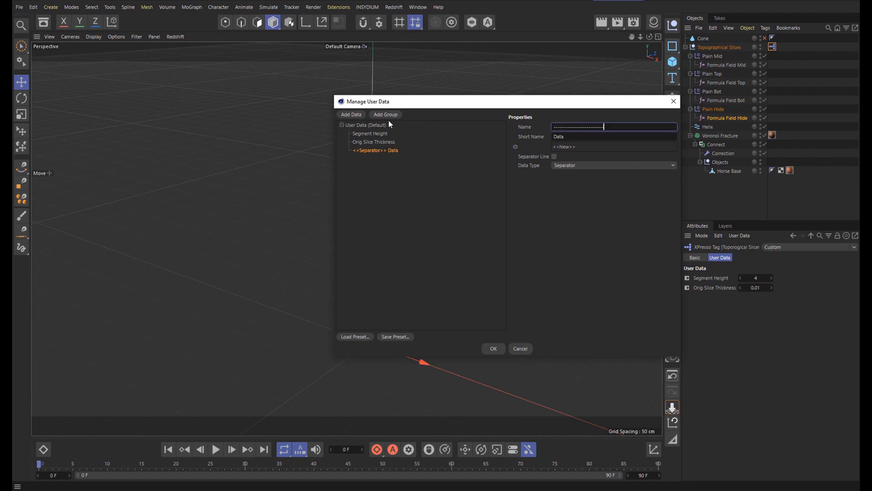
Step: Add a Boolean user data entry named "Show one slice only" below the separator
{"action": "left_click", "coordinate": [344, 115]}
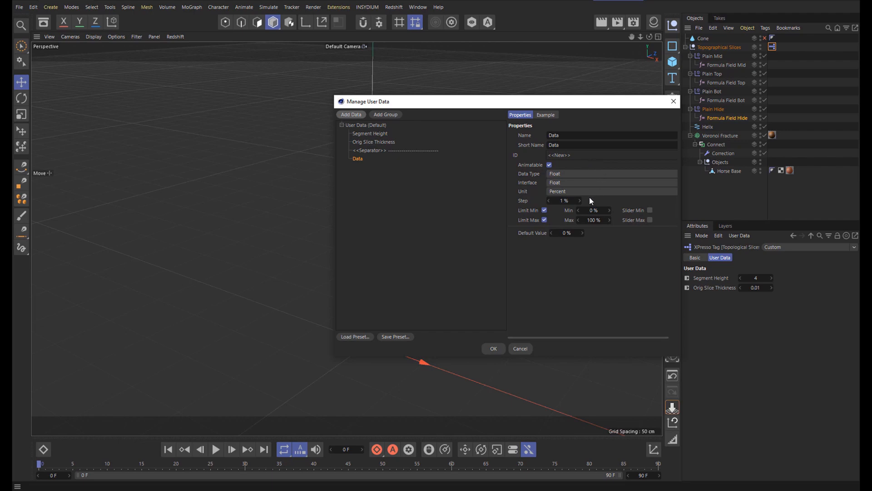
{"action": "double_click", "coordinate": [565, 135]}
{"action": "type", "text": "Sh"}
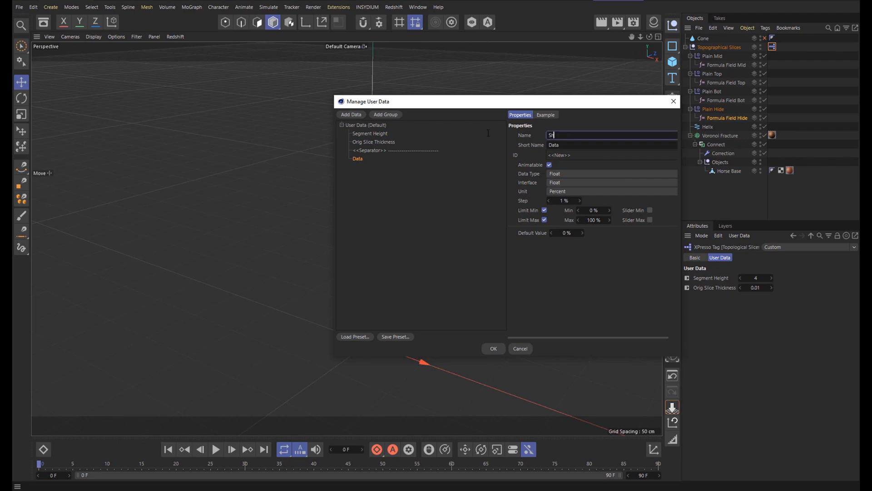
{"action": "type", "text": "ow one slice only"}
{"action": "right_click", "coordinate": [562, 134]}
{"action": "left_click", "coordinate": [622, 173]}
{"action": "left_click", "coordinate": [622, 174]}
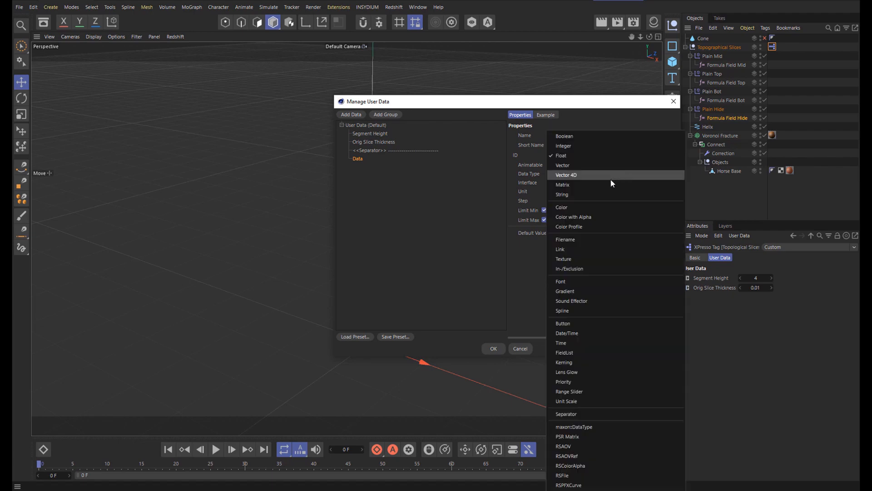
{"action": "left_click", "coordinate": [579, 136]}
Step: Add an Integer user data entry named "Slice" with a maximum of 1000 and apply the user data changes
{"action": "left_click", "coordinate": [352, 115]}
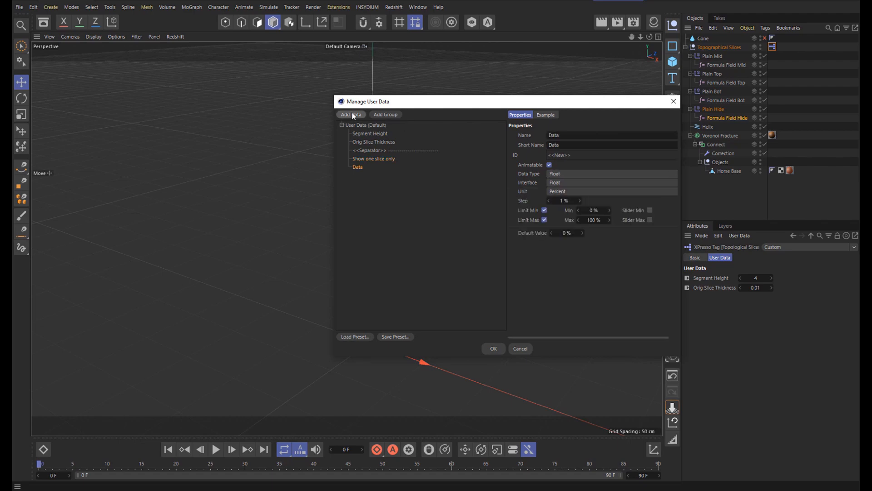
{"action": "left_click", "coordinate": [595, 135]}
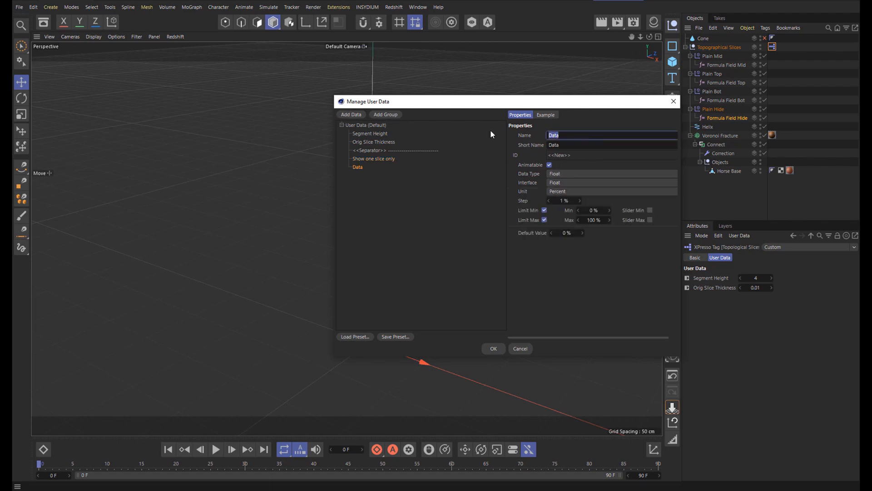
{"action": "type", "text": "Slice"}
{"action": "left_click", "coordinate": [574, 173]}
{"action": "left_click", "coordinate": [569, 146]}
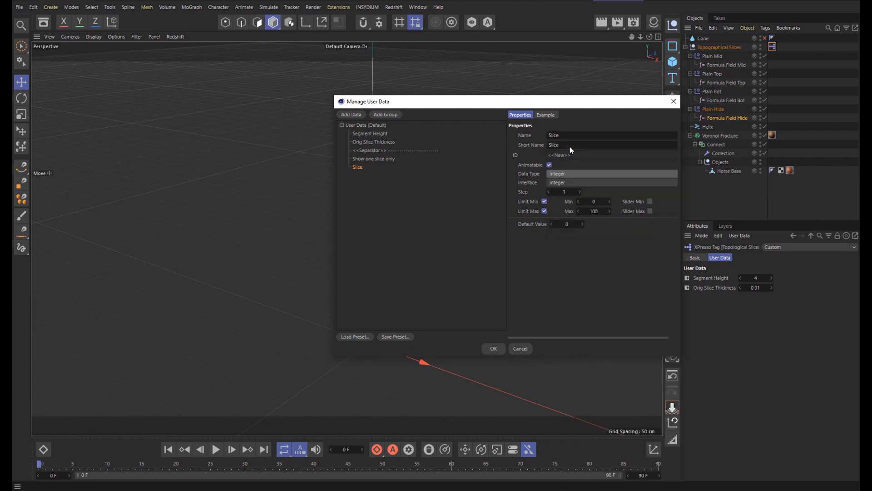
{"action": "left_click", "coordinate": [595, 211]}
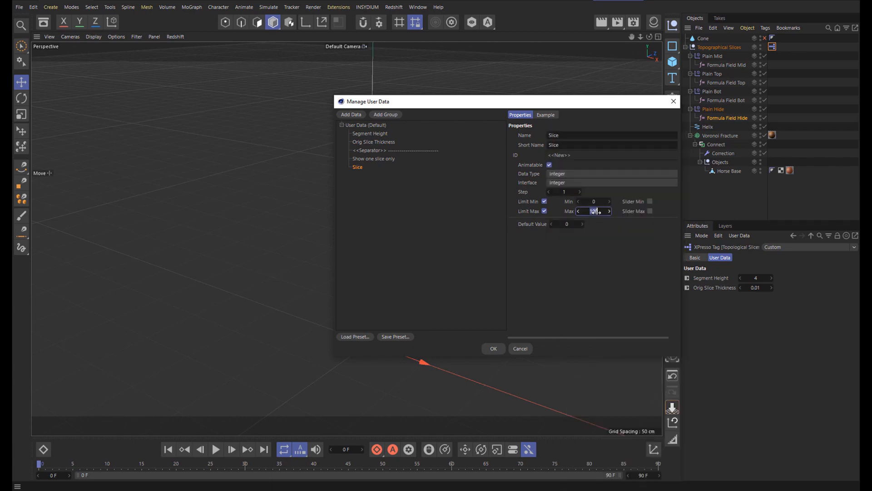
{"action": "type", "text": "1000"}
{"action": "left_click", "coordinate": [381, 159]}
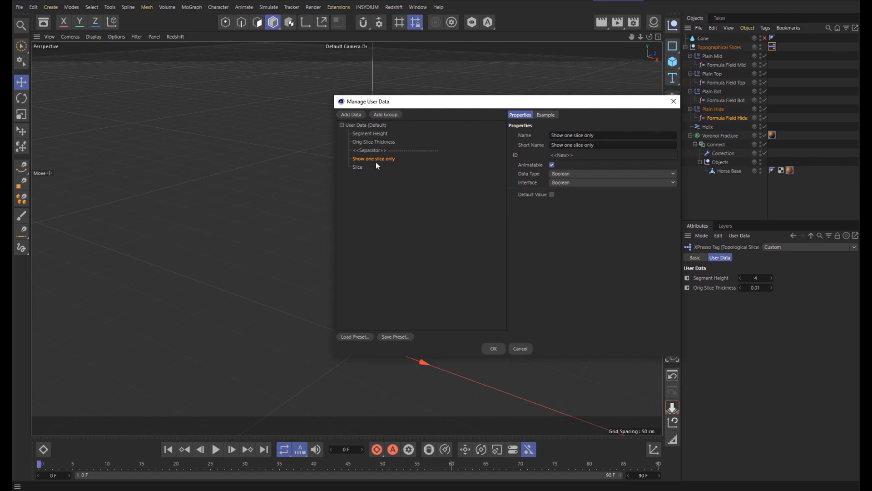
{"action": "left_click", "coordinate": [494, 348]}
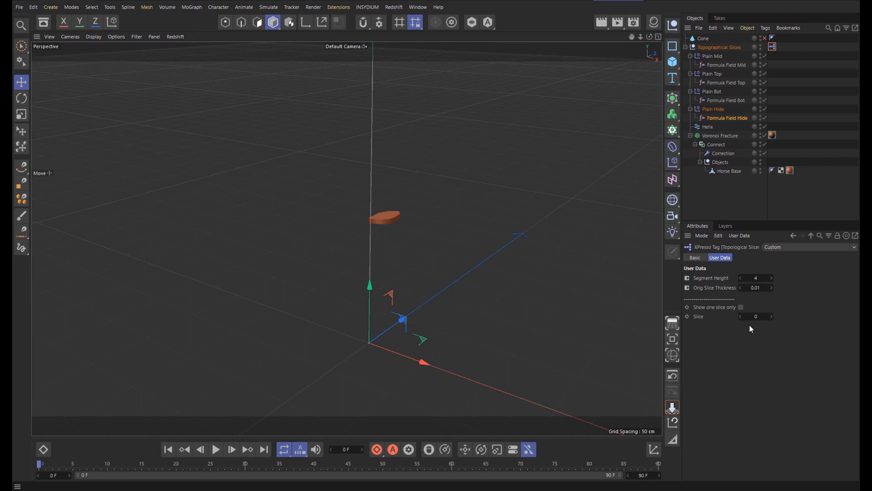
Step: Open the Topographical Slices XPresso graph and add the XPresso tag itself as a second node in the empty area
{"action": "double_click", "coordinate": [772, 46]}
{"action": "left_click_drag", "start_coordinate": [752, 39], "coordinate": [461, 10]}
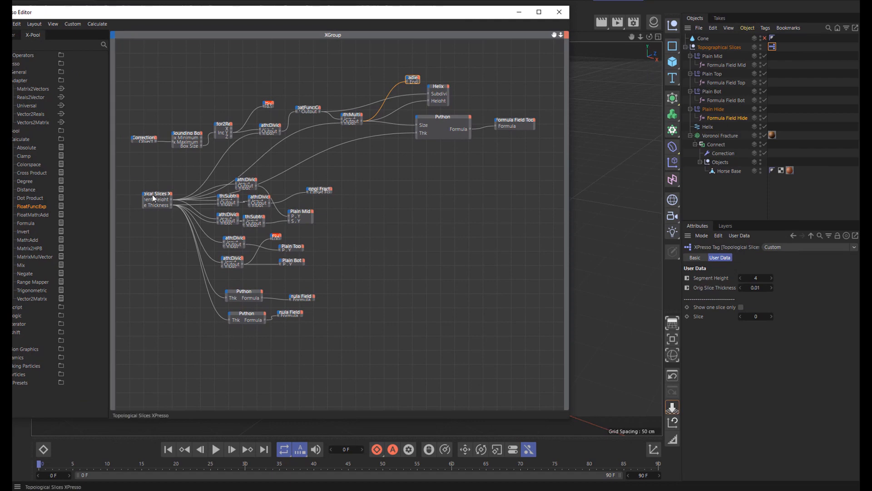
{"action": "left_click", "coordinate": [151, 211]}
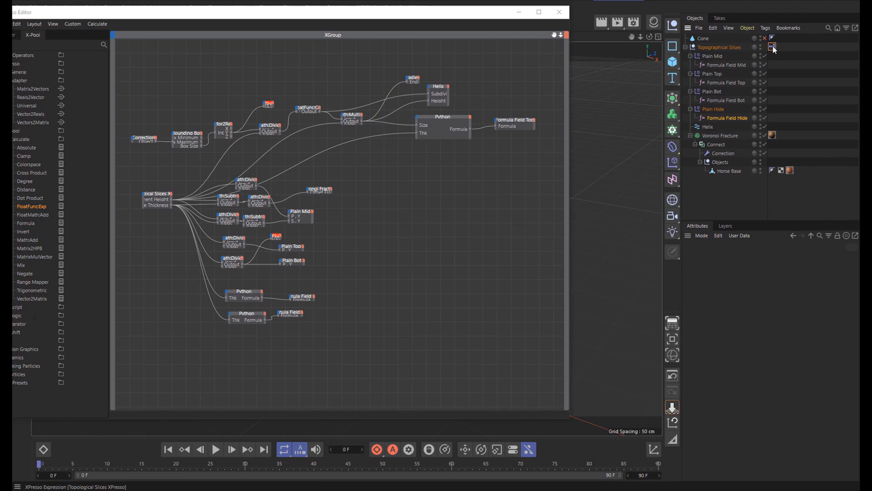
{"action": "left_click_drag", "start_coordinate": [398, 277], "coordinate": [366, 249]}
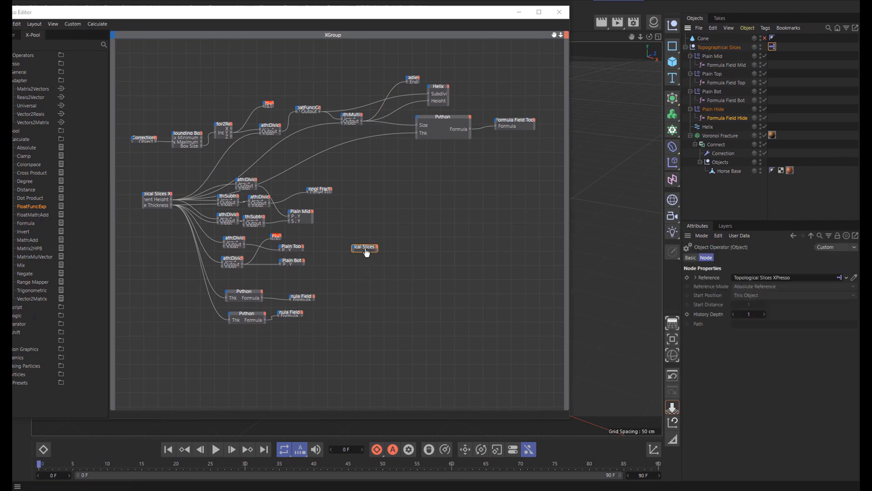
{"action": "scroll", "coordinate": [384, 251], "scroll_direction": "up", "scroll_amount": 5}
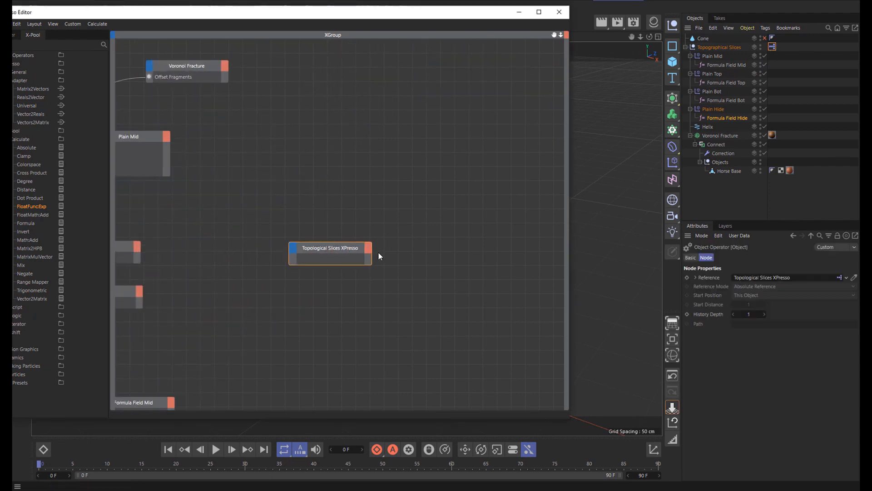
Step: Add Show one slice only, Slice and Segment Height output ports to the new Topological Slices XPresso node, then enlarge and reposition it
{"action": "left_click", "coordinate": [368, 248]}
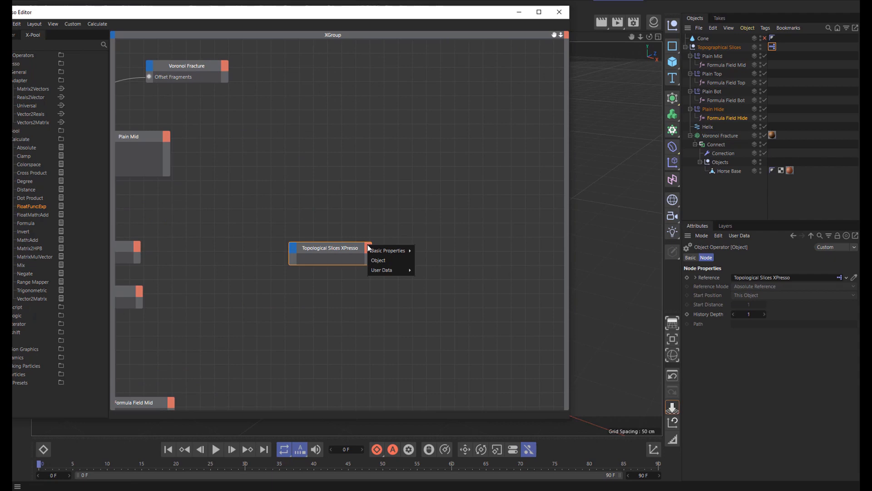
{"action": "mouse_move", "coordinate": [394, 270]}
{"action": "left_click", "coordinate": [430, 289]}
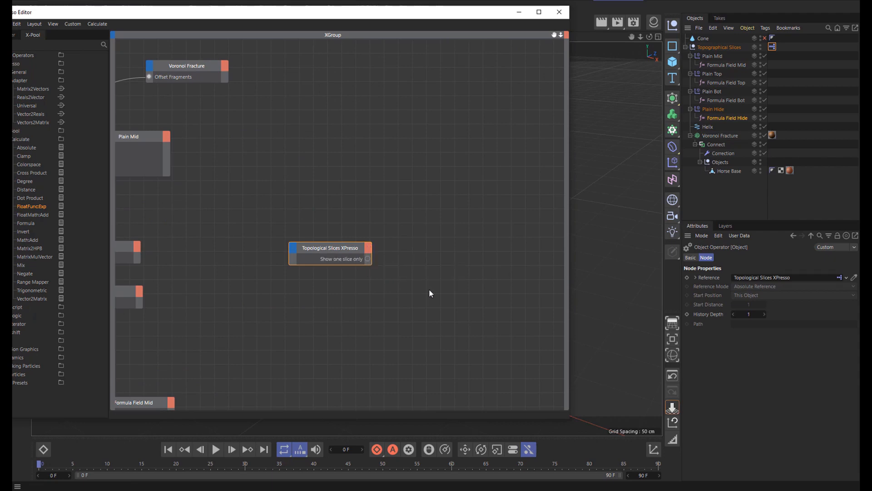
{"action": "left_click", "coordinate": [368, 248]}
{"action": "mouse_move", "coordinate": [392, 272]}
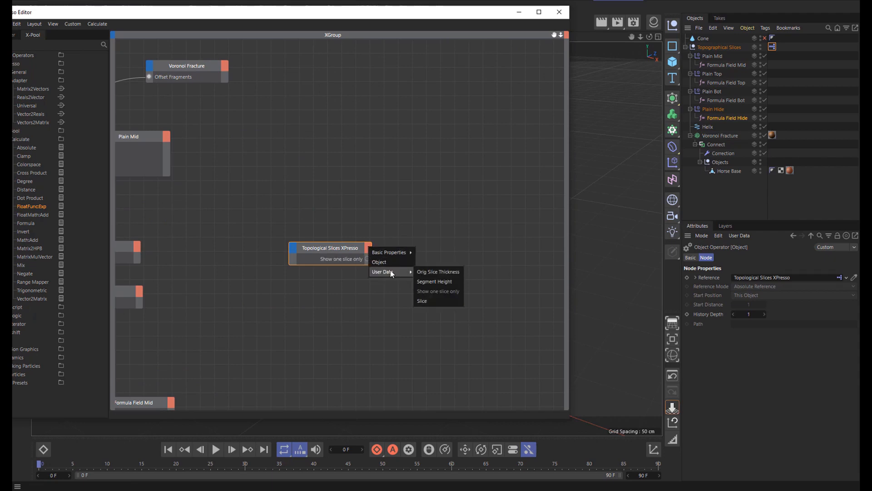
{"action": "left_click", "coordinate": [422, 301]}
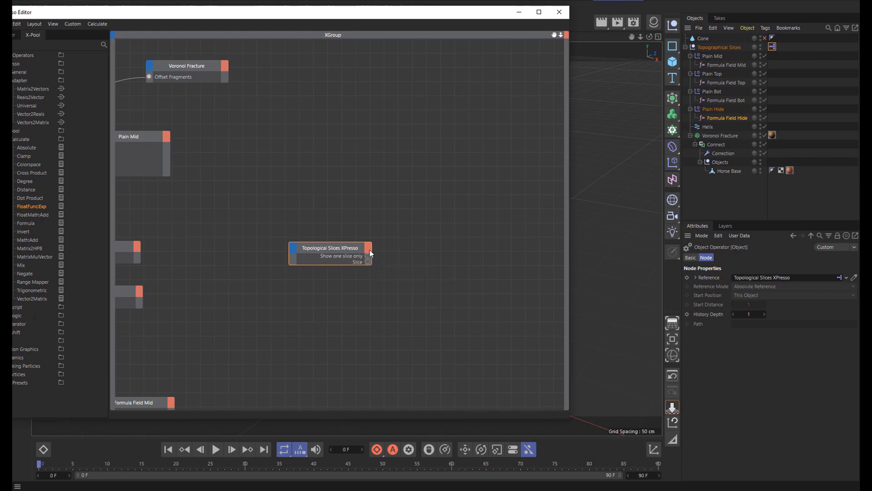
{"action": "left_click", "coordinate": [370, 253]}
{"action": "mouse_move", "coordinate": [389, 274]}
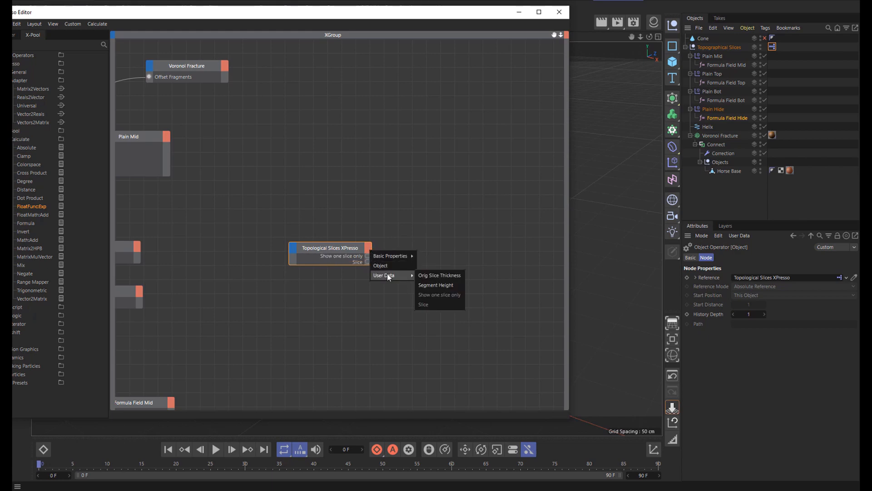
{"action": "left_click", "coordinate": [435, 286]}
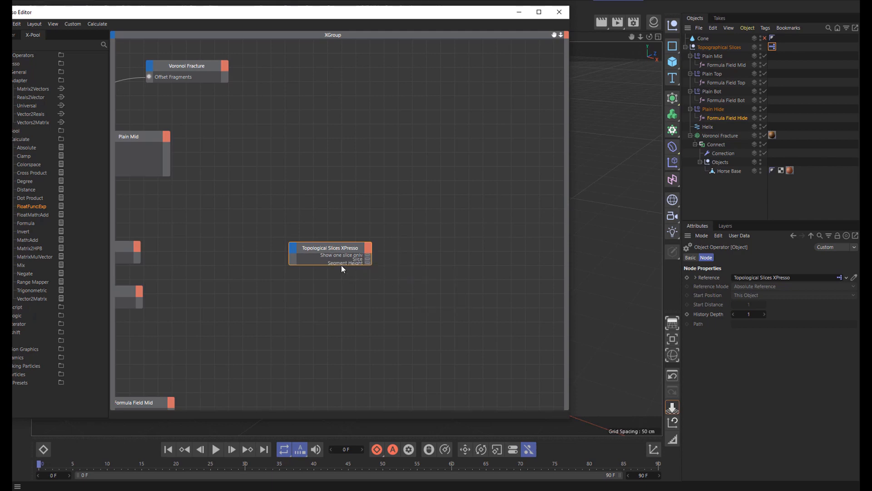
{"action": "left_click_drag", "start_coordinate": [341, 287], "coordinate": [341, 294]}
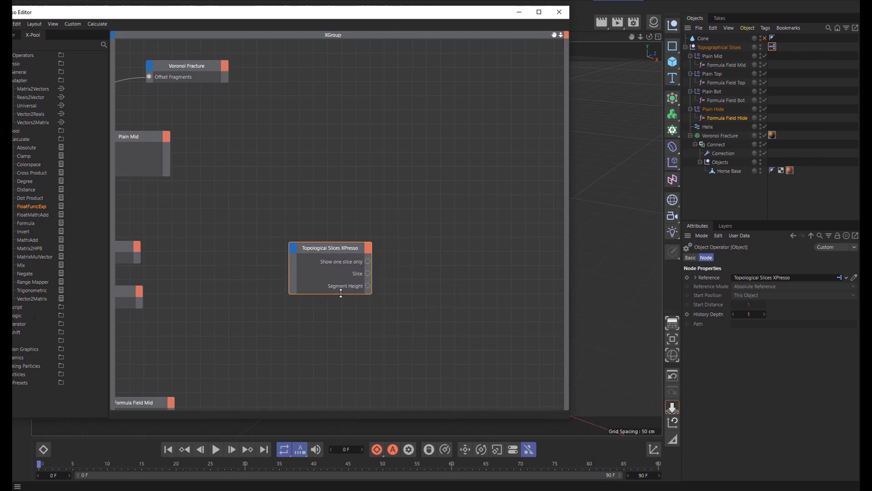
{"action": "left_click_drag", "start_coordinate": [343, 249], "coordinate": [300, 245]}
Step: Duplicate the Python node that feeds Formula Field Mid beside the new tag node and rename the copy's input port to Seg
{"action": "scroll", "coordinate": [307, 232], "scroll_direction": "down", "scroll_amount": 5}
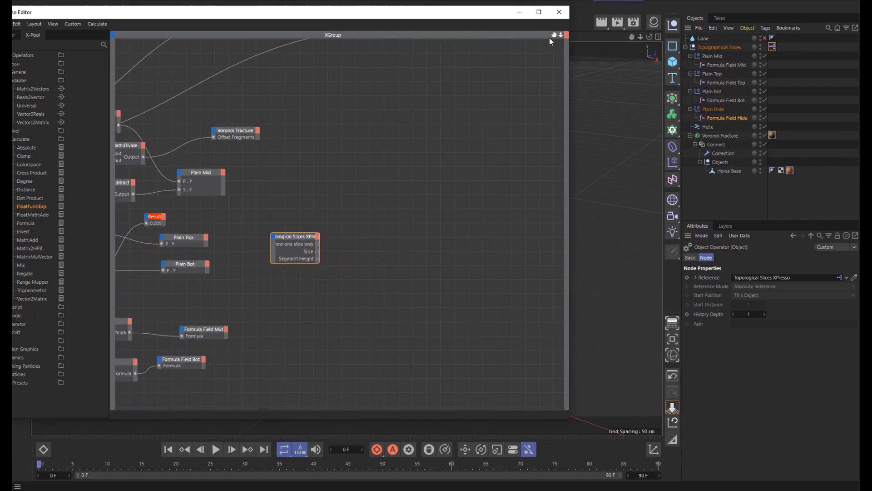
{"action": "left_click_drag", "start_coordinate": [554, 35], "coordinate": [600, 65]}
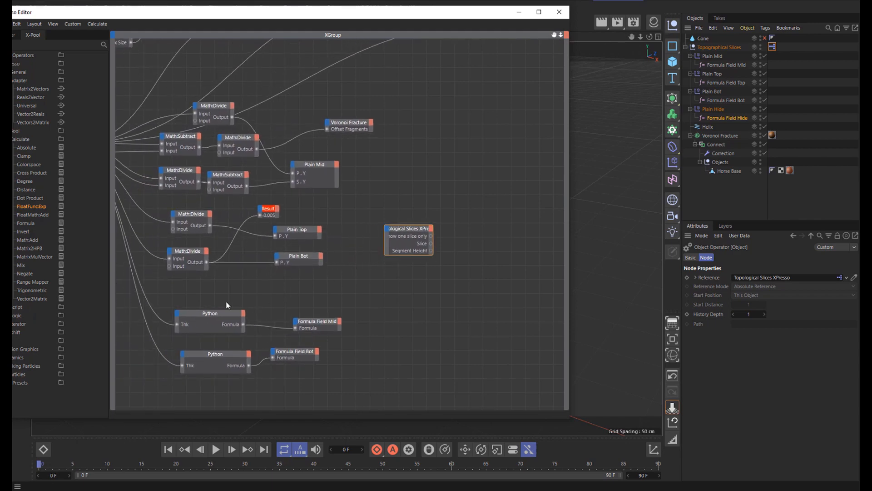
{"action": "left_click_drag", "start_coordinate": [205, 313], "coordinate": [490, 228]}
{"action": "right_click", "coordinate": [465, 233]}
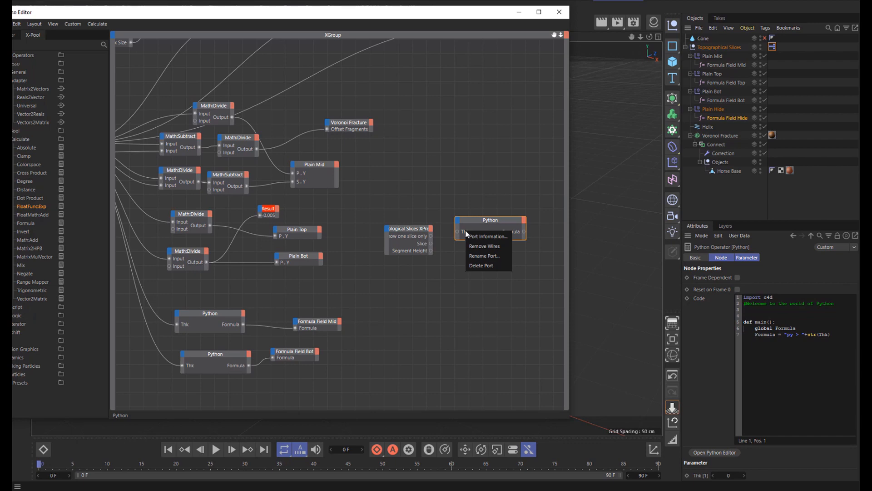
{"action": "left_click", "coordinate": [484, 256]}
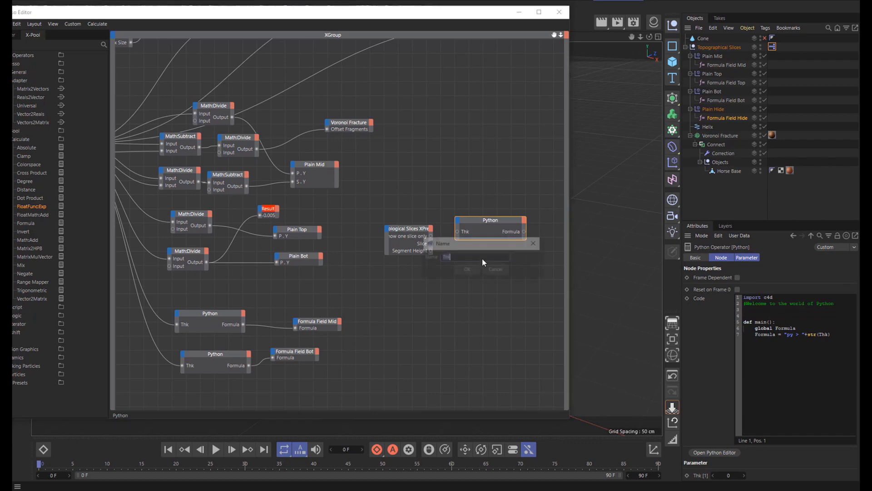
{"action": "type", "text": "Seg"}
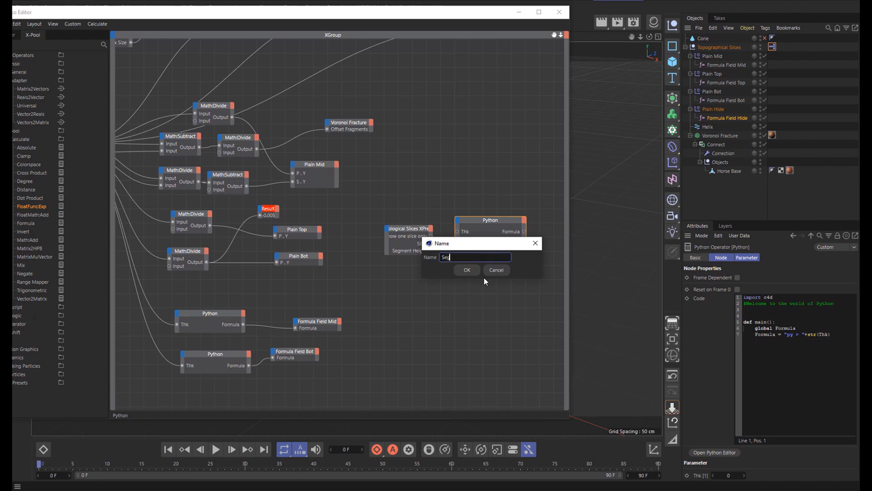
{"action": "key", "text": "Return"}
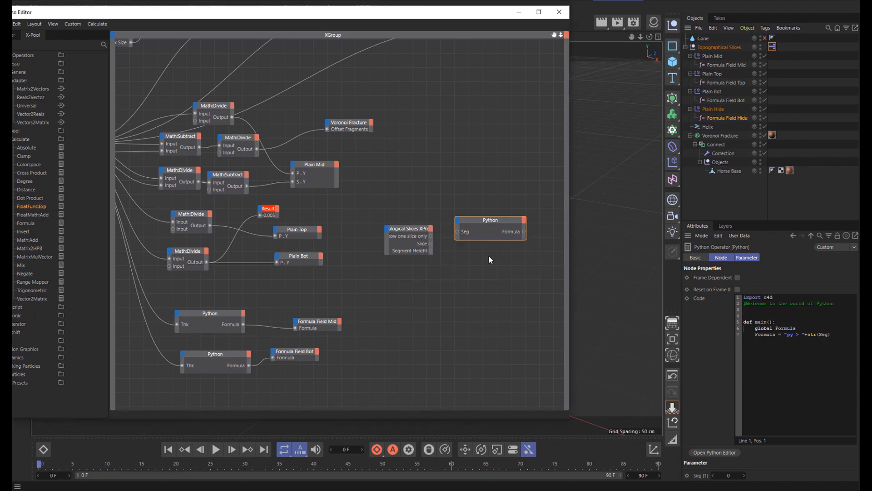
Step: Connect the tag node's Segment Height output to the copied Python node's Seg input and space the two nodes apart
{"action": "left_click_drag", "start_coordinate": [494, 220], "coordinate": [448, 266]}
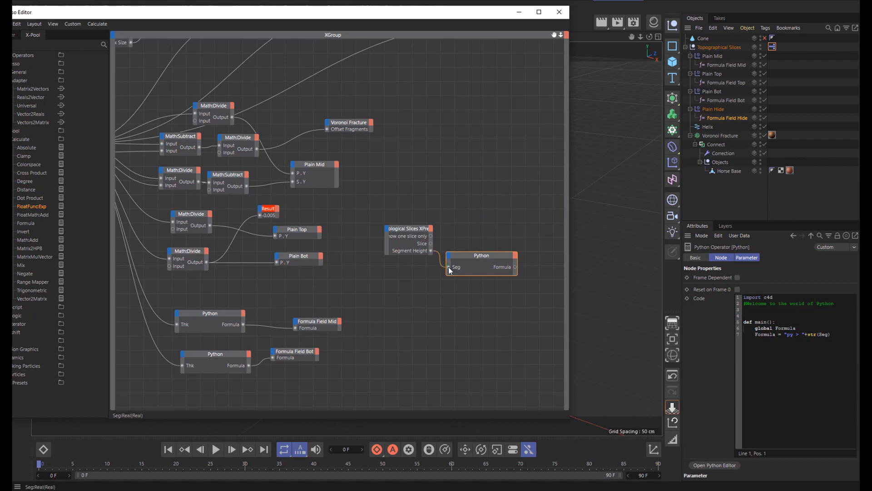
{"action": "left_click_drag", "start_coordinate": [411, 226], "coordinate": [391, 226]}
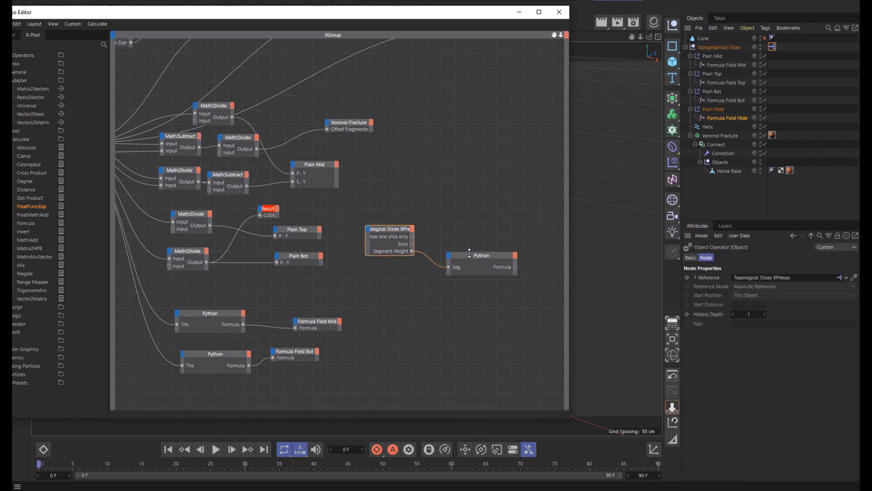
{"action": "left_click_drag", "start_coordinate": [470, 255], "coordinate": [457, 257]}
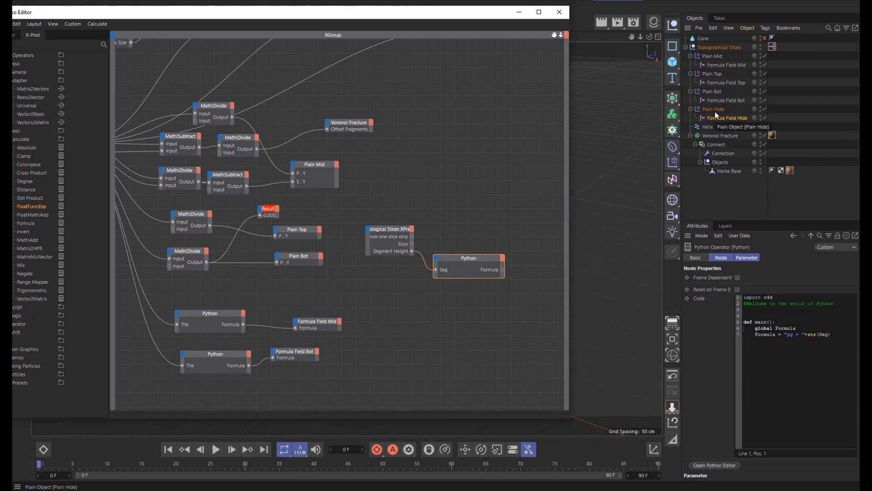
Step: Add Plain Hide to the graph with an Enabled input and drive it from the Show one slice only output
{"action": "left_click_drag", "start_coordinate": [715, 110], "coordinate": [503, 224]}
{"action": "left_click", "coordinate": [477, 217]}
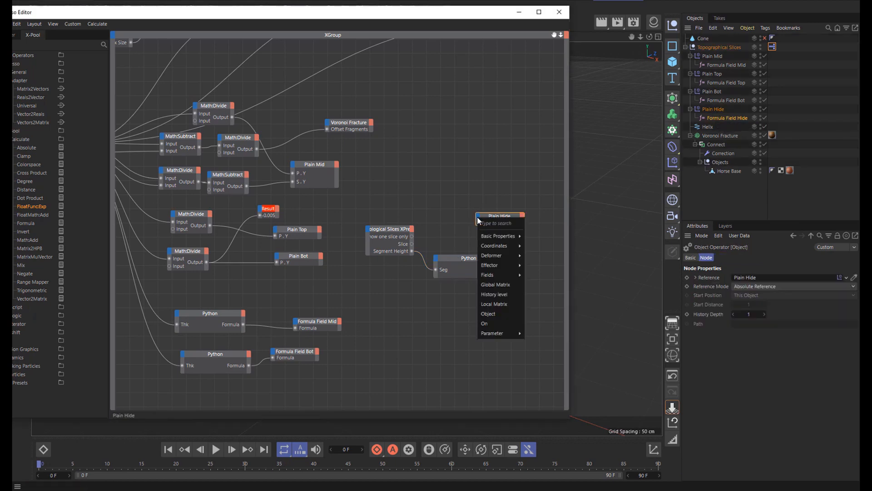
{"action": "mouse_move", "coordinate": [488, 236]}
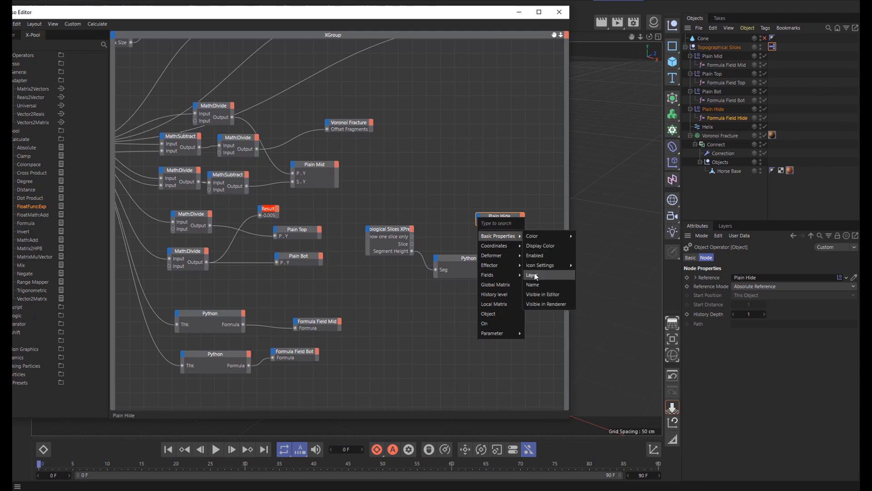
{"action": "left_click", "coordinate": [530, 255]}
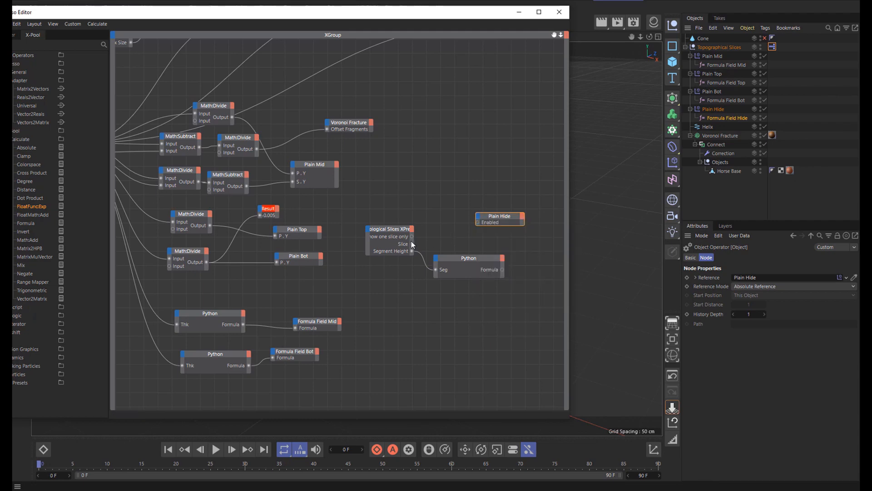
{"action": "left_click_drag", "start_coordinate": [411, 236], "coordinate": [476, 220]}
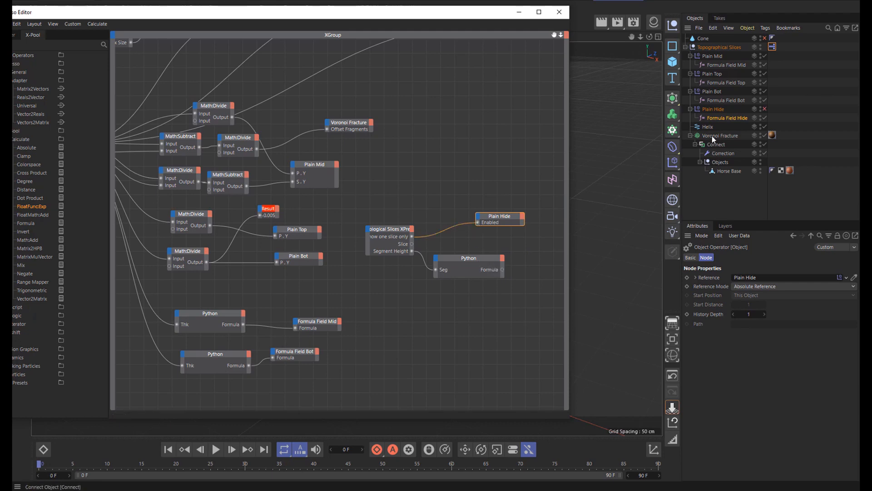
Step: Add Formula Field Hide to the graph with f - Frequency and Formula input ports, and enlarge the node to fit them
{"action": "left_click_drag", "start_coordinate": [724, 118], "coordinate": [541, 243]}
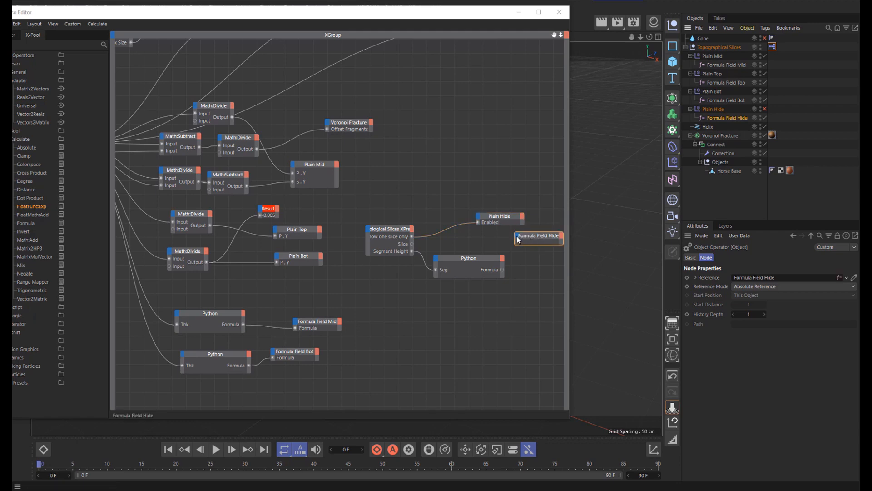
{"action": "left_click", "coordinate": [518, 237]}
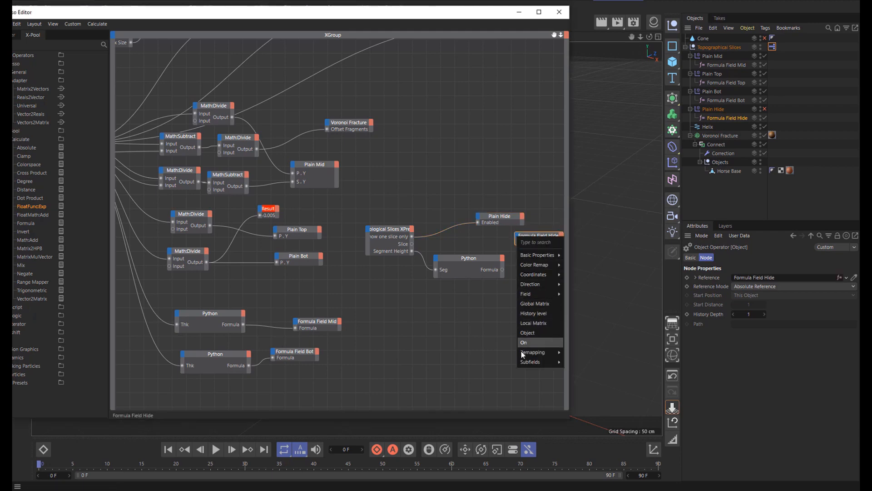
{"action": "mouse_move", "coordinate": [539, 285]}
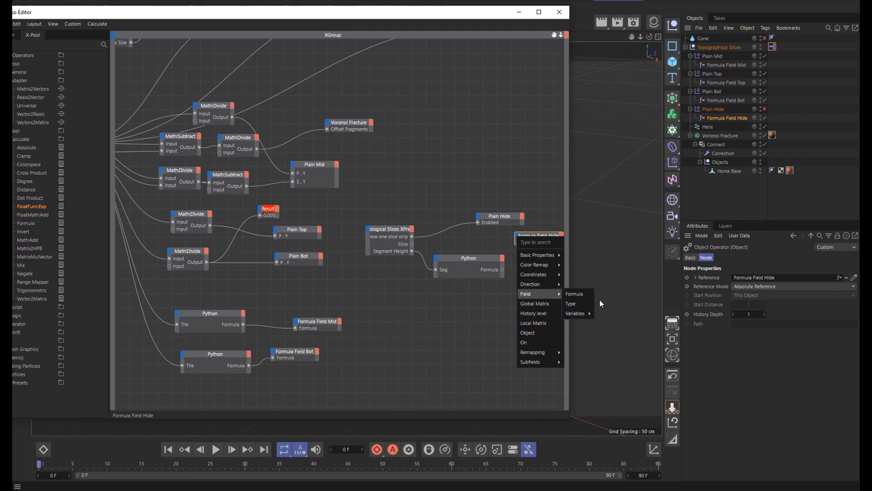
{"action": "left_click", "coordinate": [602, 313]}
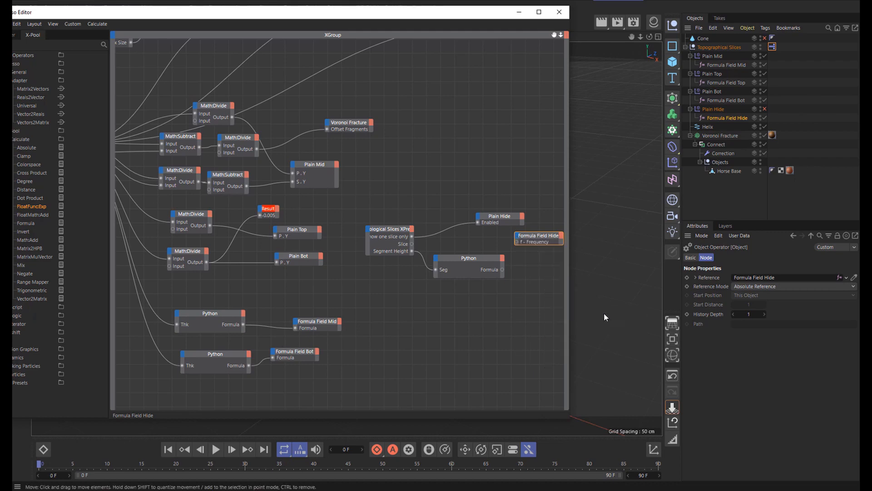
{"action": "left_click", "coordinate": [517, 239]}
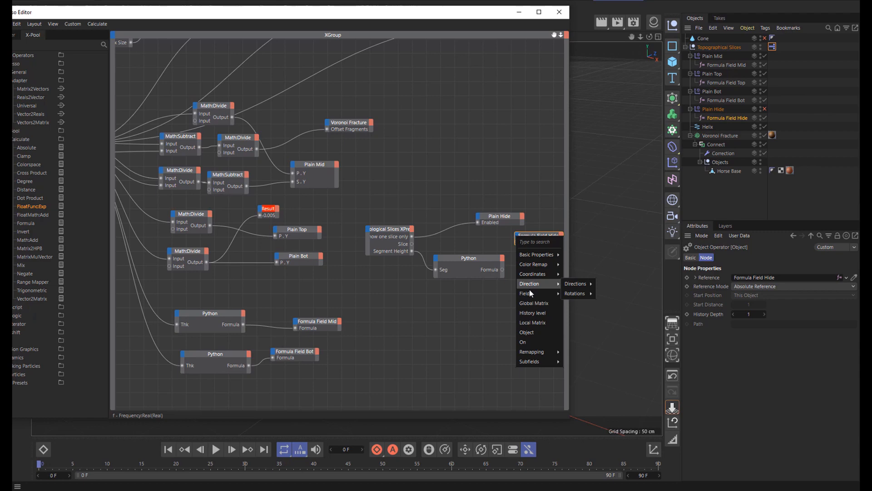
{"action": "mouse_move", "coordinate": [540, 283]}
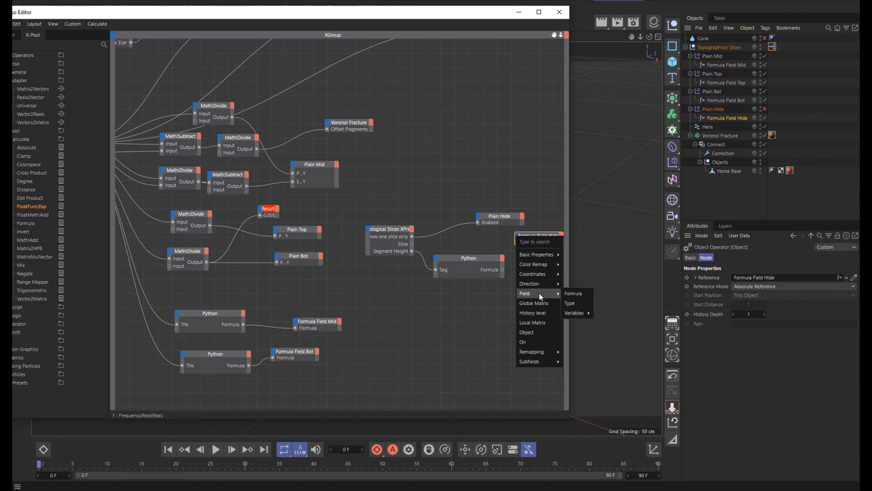
{"action": "left_click", "coordinate": [571, 294]}
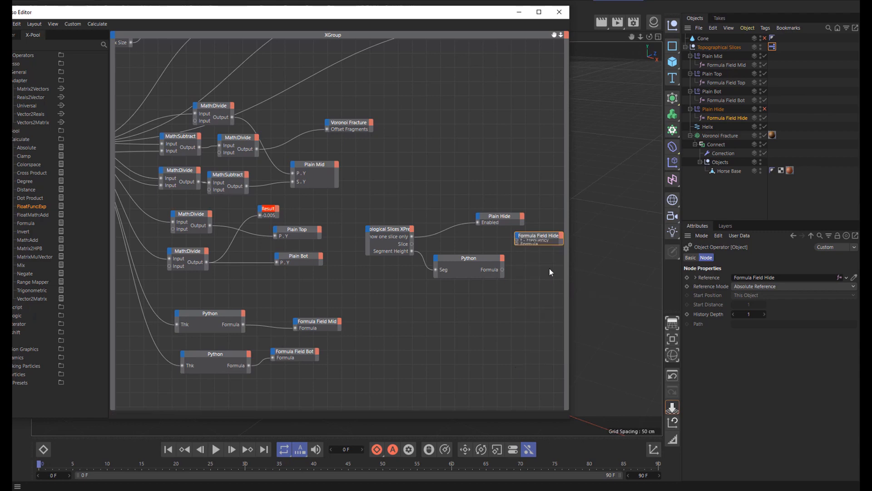
{"action": "left_click_drag", "start_coordinate": [538, 245], "coordinate": [537, 260]}
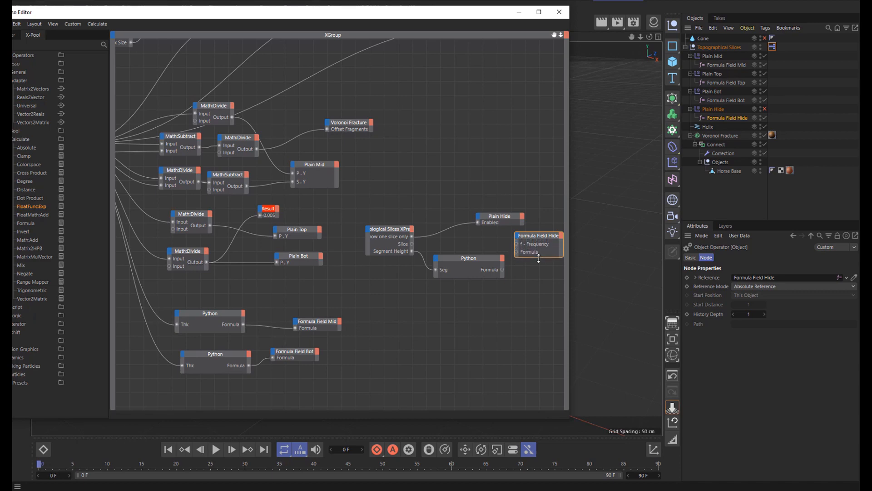
Step: Wire Slice to Formula Field Hide's f - Frequency and the Python node's Formula output to its Formula input, repositioning neighbouring nodes
{"action": "left_click_drag", "start_coordinate": [504, 219], "coordinate": [477, 215]}
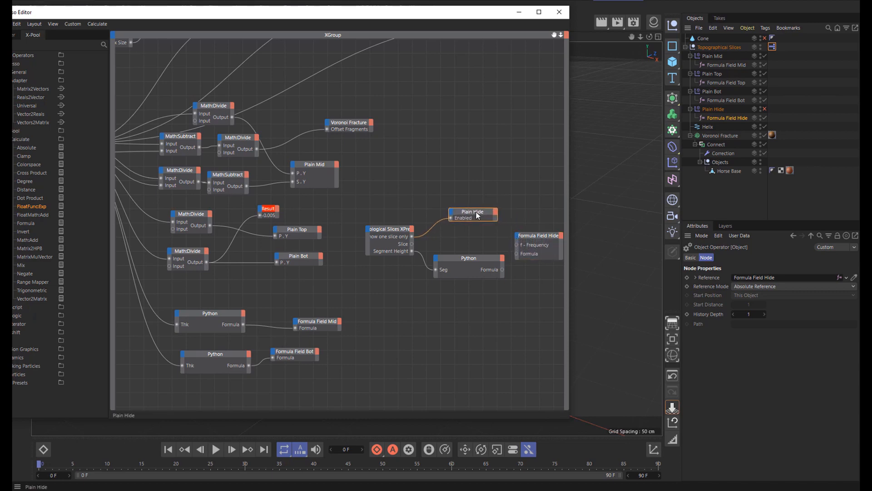
{"action": "left_click_drag", "start_coordinate": [463, 259], "coordinate": [516, 245]}
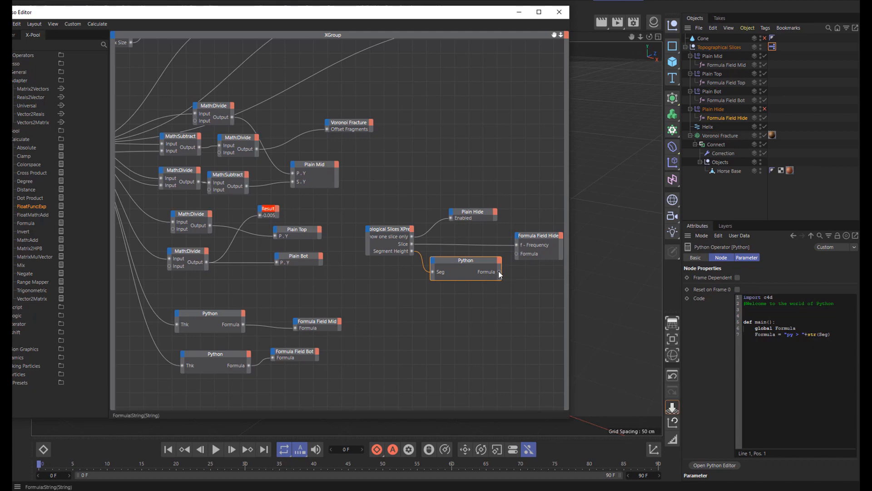
{"action": "left_click_drag", "start_coordinate": [517, 252], "coordinate": [517, 253]}
Step: Replace the Formula line in the selected Python node's code with one starting Formula = "py>=("+str(Seg/2)+"+"+str(Seg)+"*f-0.001) & py<(", indented under main
{"action": "left_click", "coordinate": [710, 465]}
{"action": "left_click_drag", "start_coordinate": [372, 166], "coordinate": [273, 117]}
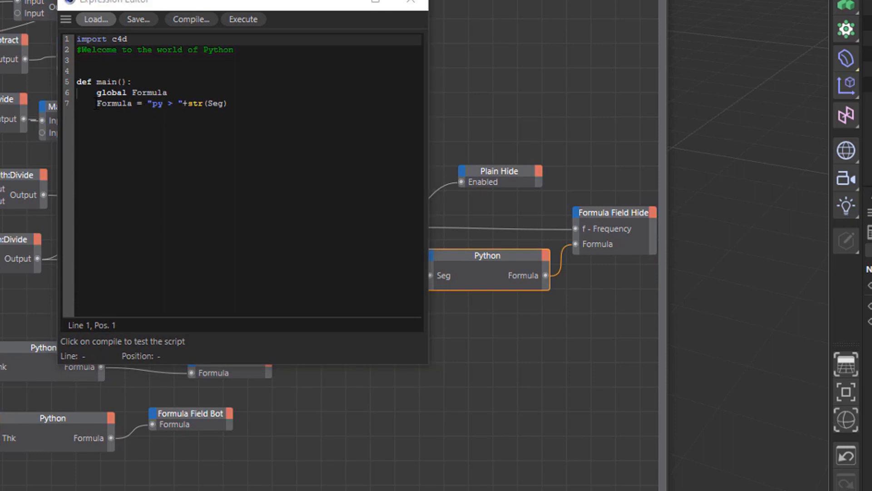
{"action": "left_click_drag", "start_coordinate": [97, 105], "coordinate": [232, 104]}
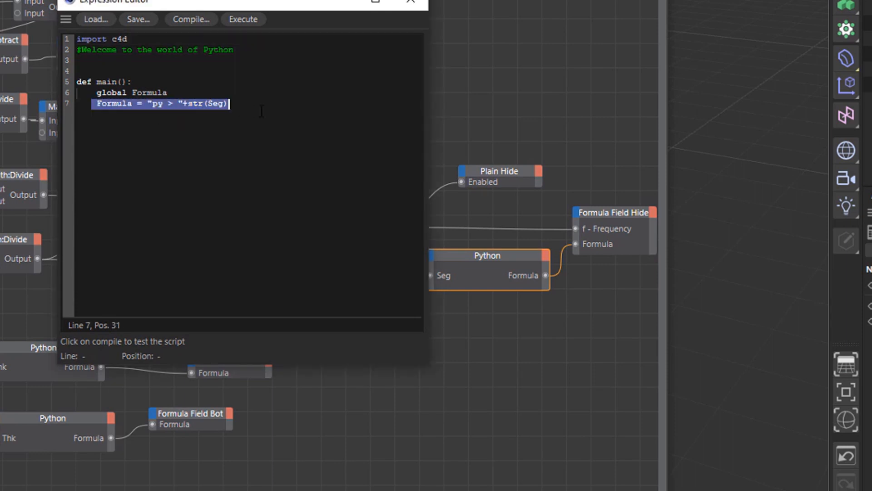
{"action": "right_click", "coordinate": [195, 101]}
{"action": "left_click", "coordinate": [223, 166]}
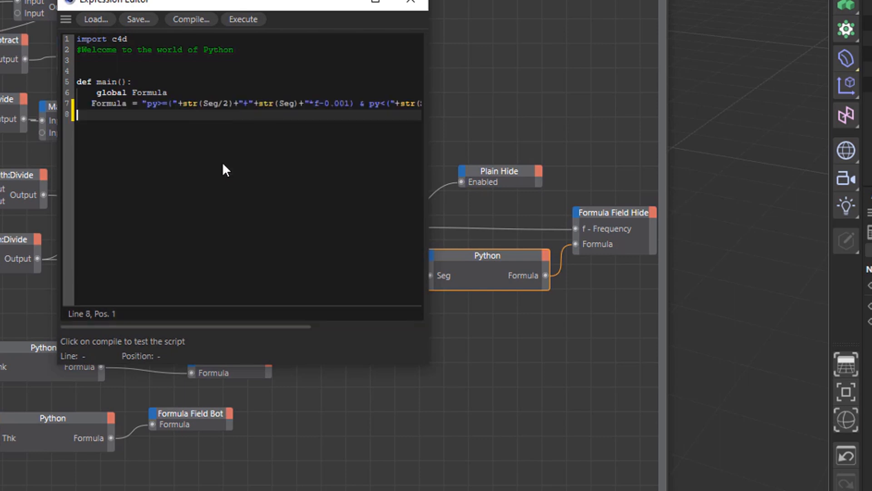
{"action": "key", "text": "Up"}
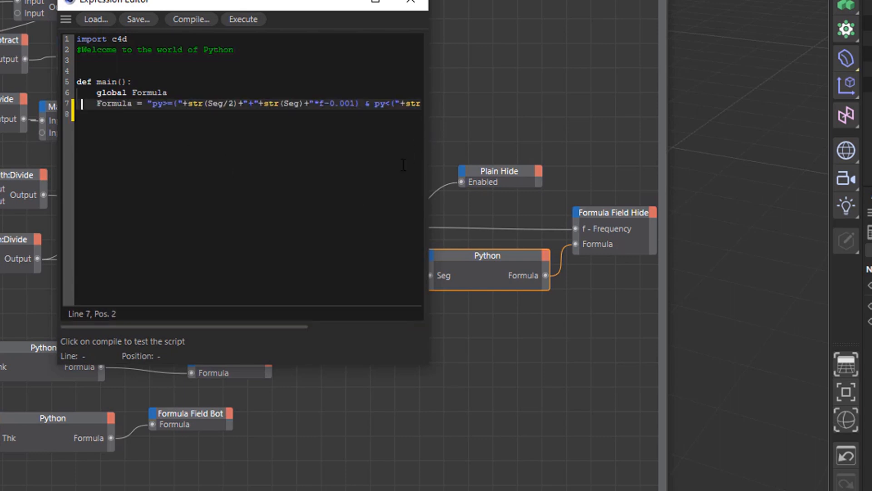
{"action": "left_click", "coordinate": [410, 2]}
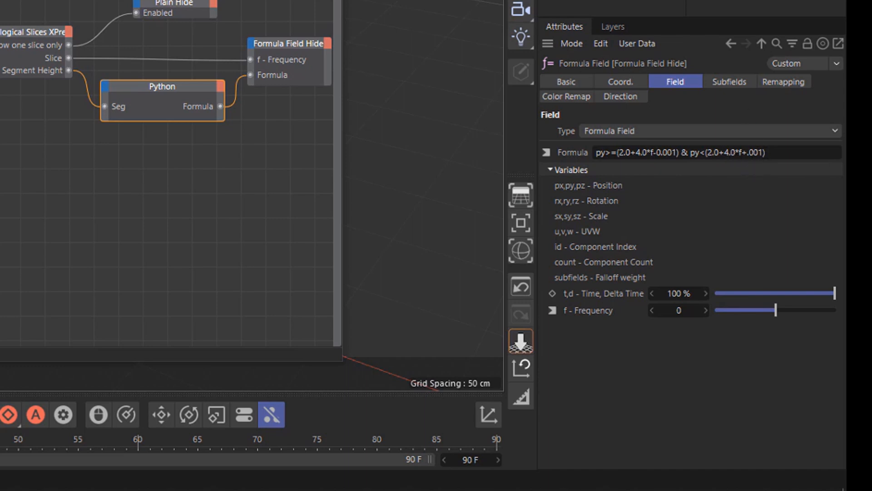
Step: Close the XPresso editor and show the user data of the Topographical Slices XPresso tag
{"action": "left_click", "coordinate": [695, 1]}
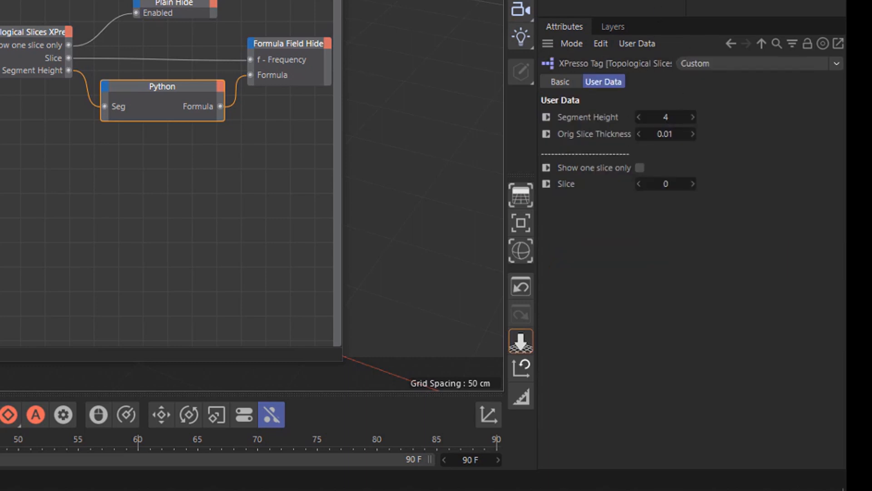
{"action": "left_click", "coordinate": [318, 1]}
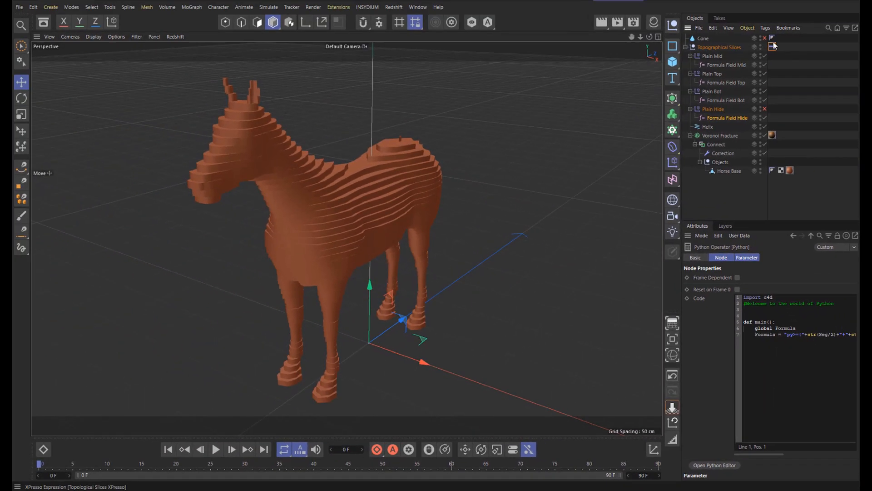
{"action": "left_click", "coordinate": [772, 47]}
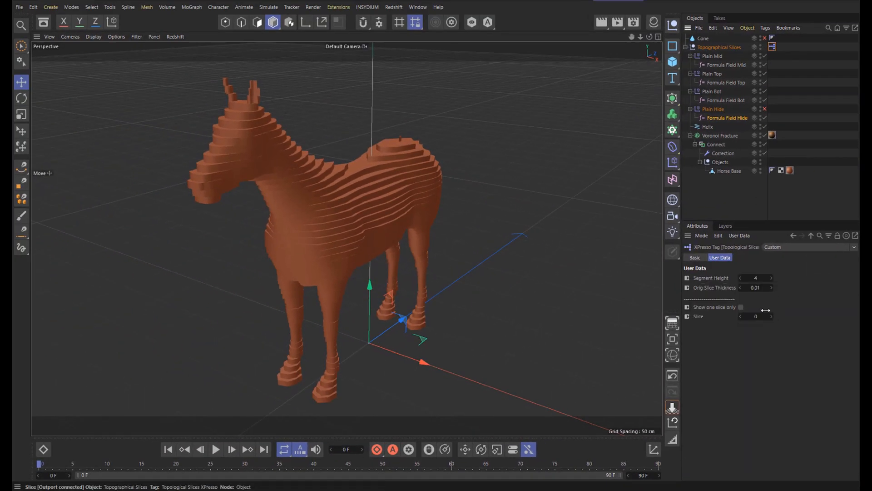
Step: Enable Show one slice only and raise Slice to 4 to test the slice isolation
{"action": "left_click", "coordinate": [741, 307]}
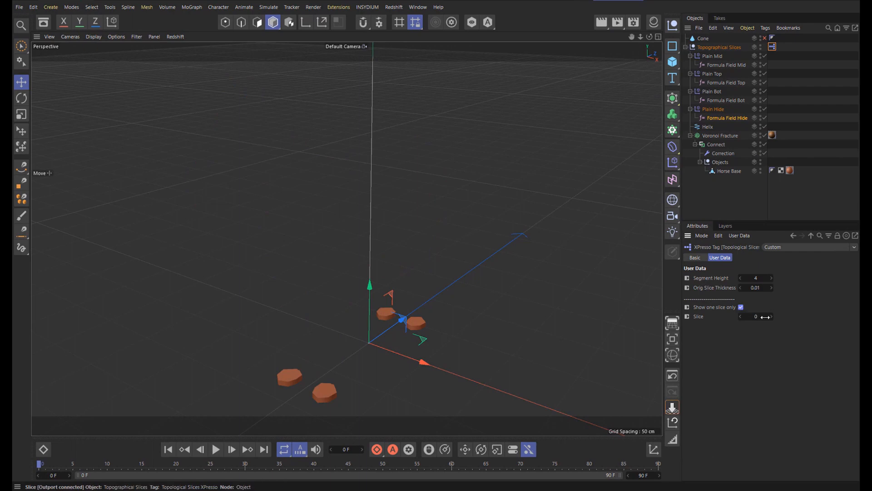
{"action": "left_click", "coordinate": [771, 317]}
{"action": "left_click", "coordinate": [771, 317]}
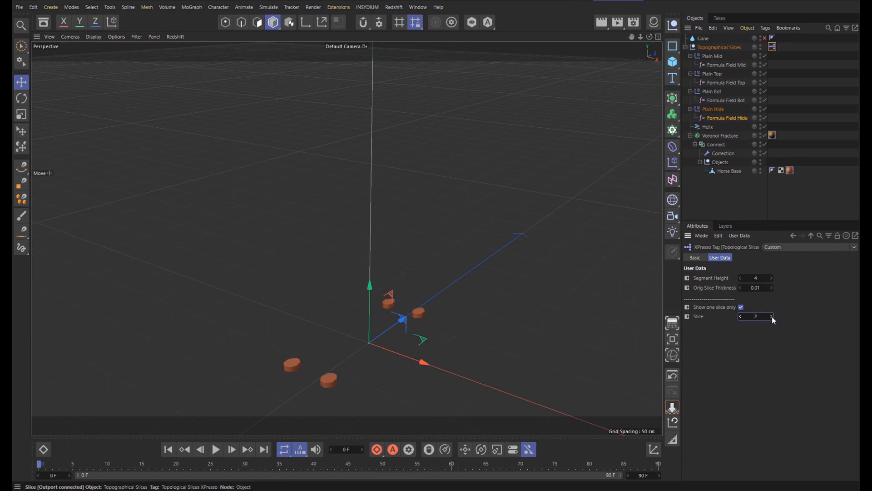
{"action": "left_click", "coordinate": [771, 317]}
{"action": "left_click", "coordinate": [771, 316]}
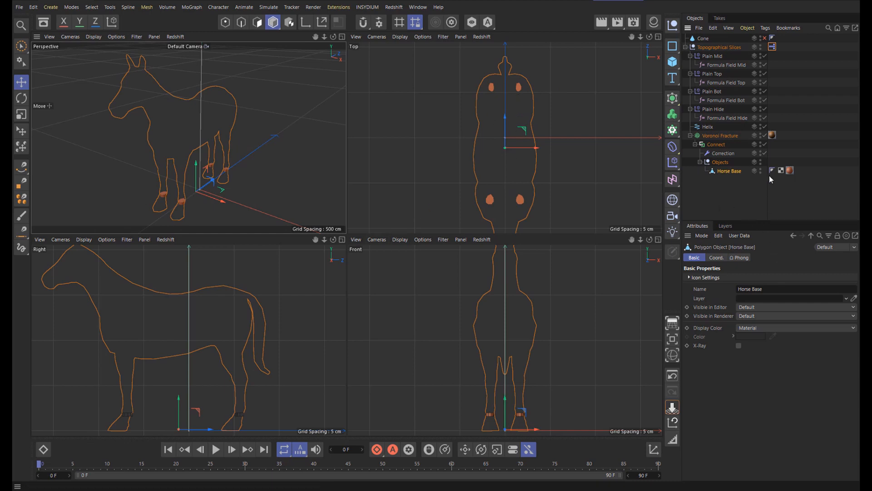
Step: Frame Horse Base in a maximized top view and raise the tag's Slice value to 27
{"action": "left_click", "coordinate": [658, 36]}
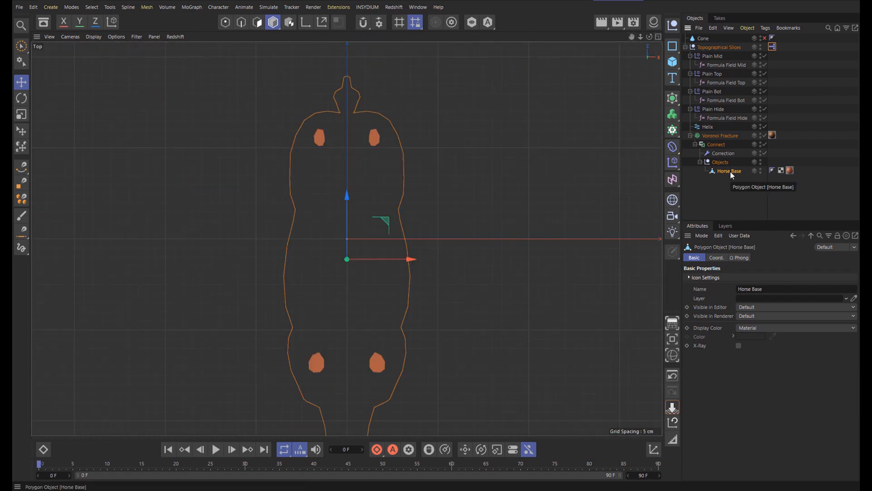
{"action": "key", "text": "o"}
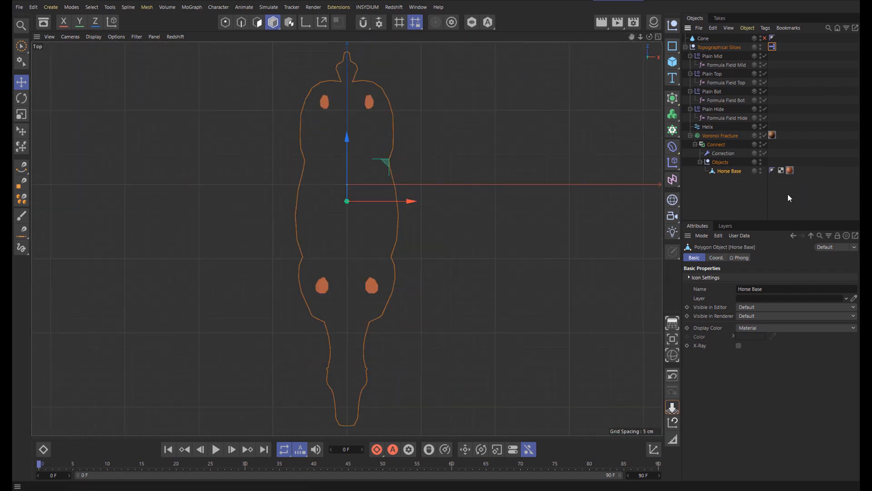
{"action": "left_click", "coordinate": [772, 47]}
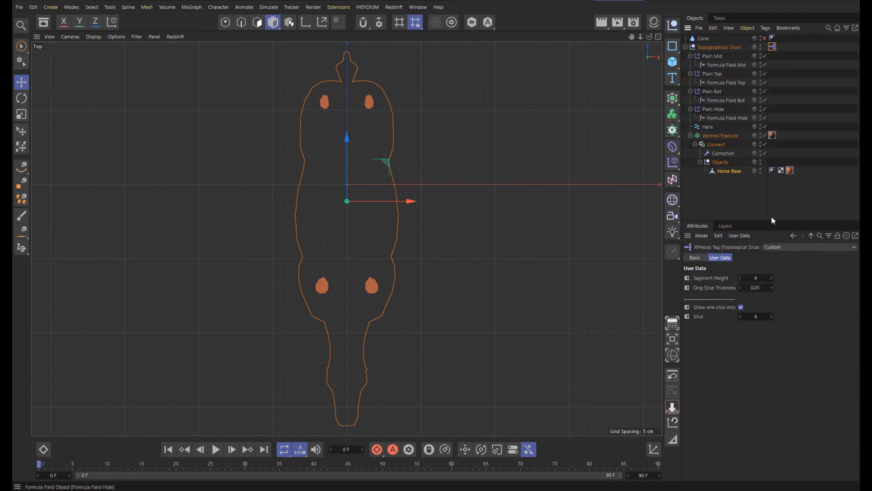
{"action": "left_click", "coordinate": [771, 314]}
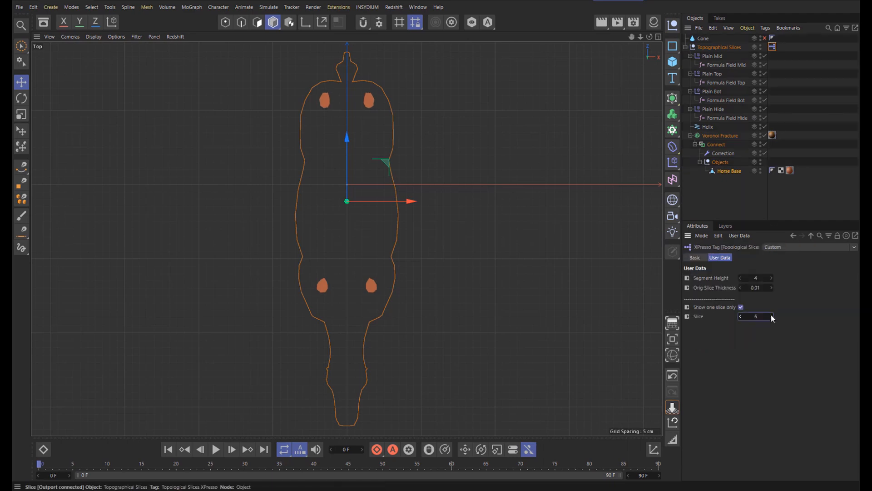
{"action": "left_click_drag", "start_coordinate": [771, 314], "coordinate": [741, 317]}
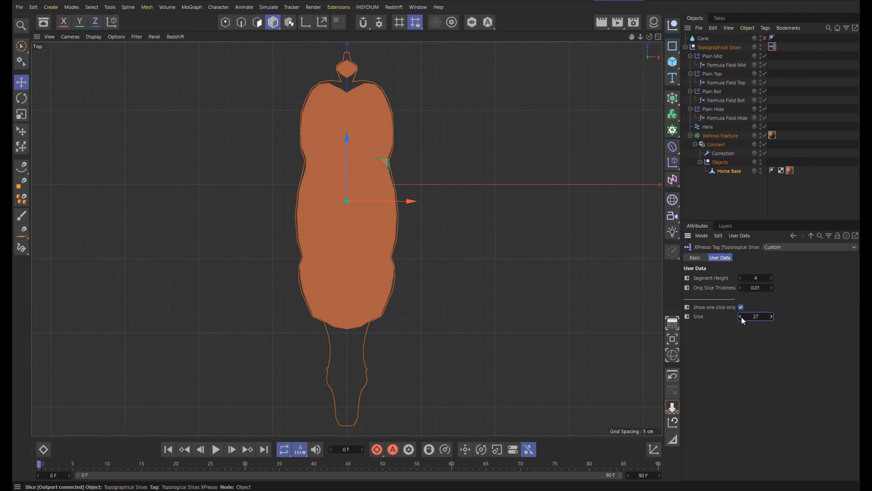
Step: Set Slice back to 0 while checking all four views, and turn off Show one slice only, ending in the perspective view
{"action": "left_click", "coordinate": [658, 36]}
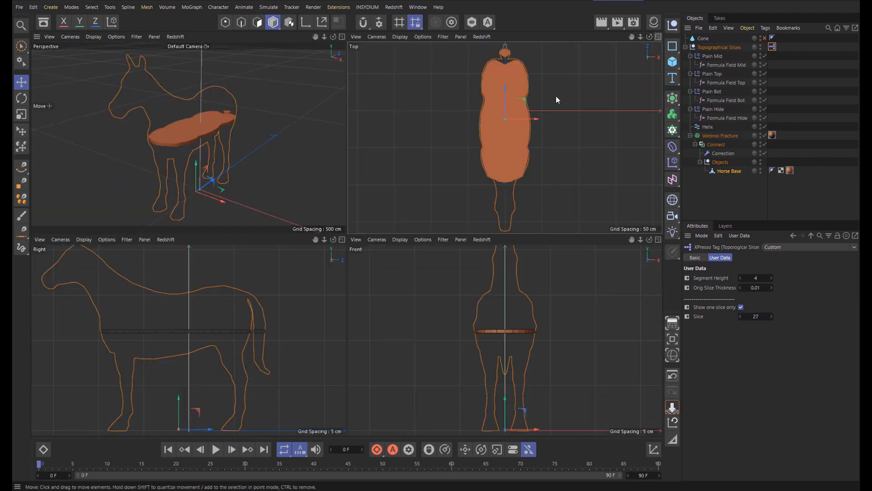
{"action": "left_click", "coordinate": [771, 316]}
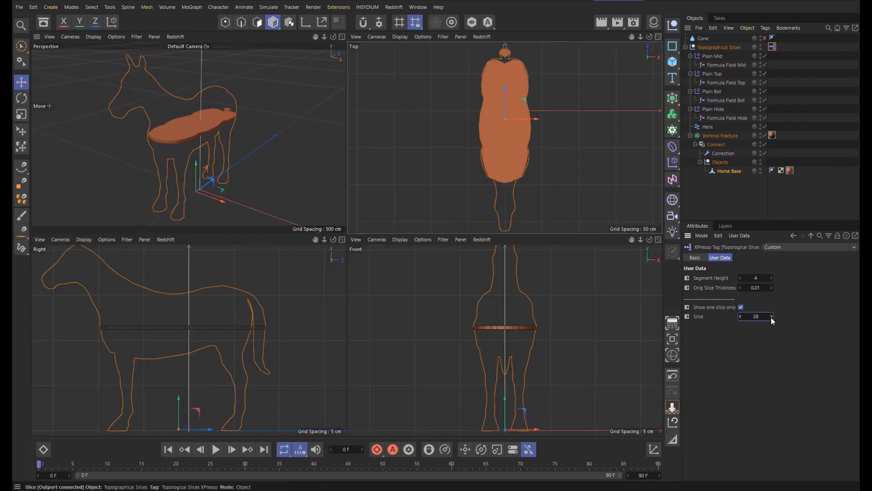
{"action": "left_click_drag", "start_coordinate": [771, 316], "coordinate": [741, 316]}
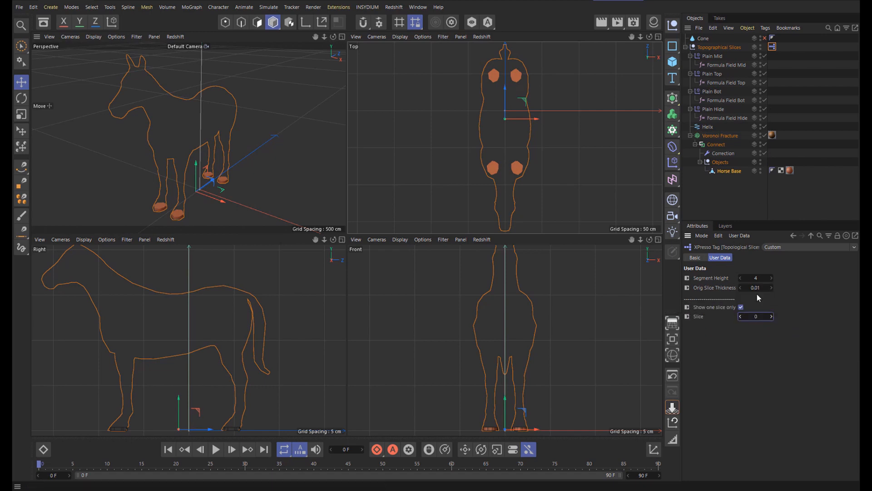
{"action": "left_click", "coordinate": [742, 308]}
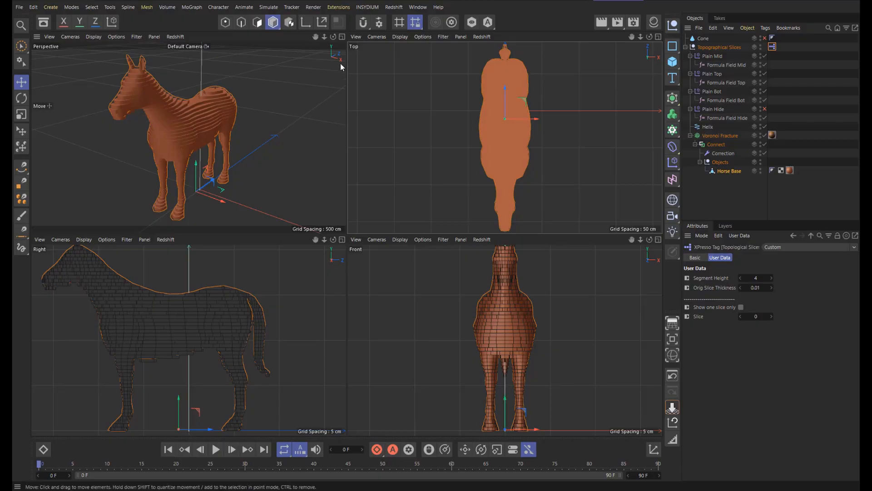
{"action": "left_click", "coordinate": [342, 37]}
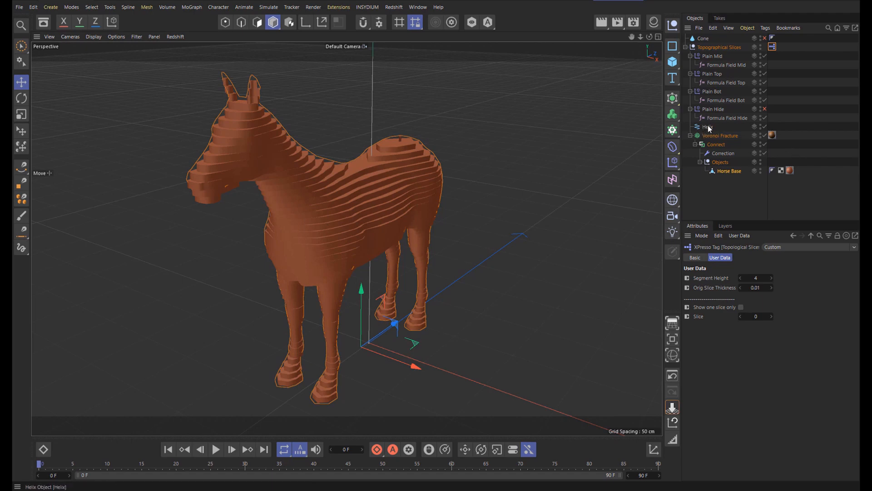
Step: Reset Horse Base's Y and Z positions to 0 cm and drop it to the floor
{"action": "left_click", "coordinate": [730, 171]}
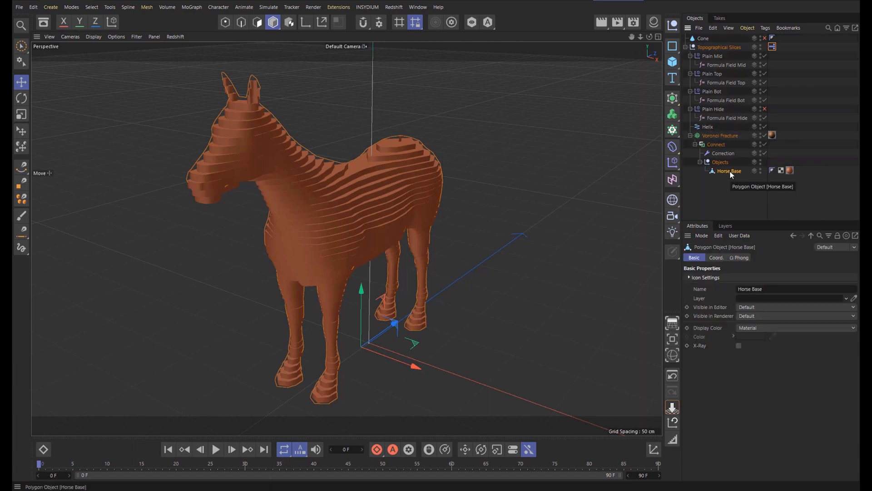
{"action": "left_click", "coordinate": [720, 257]}
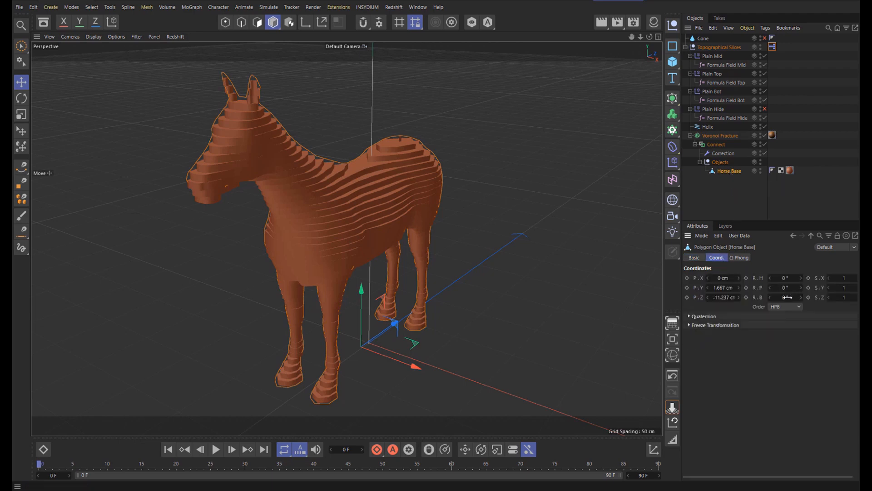
{"action": "right_click", "coordinate": [739, 287]}
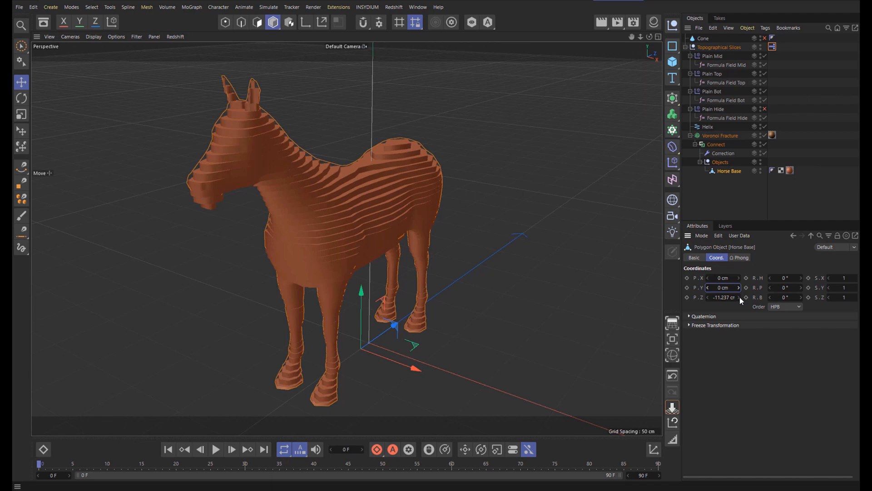
{"action": "right_click", "coordinate": [740, 297]}
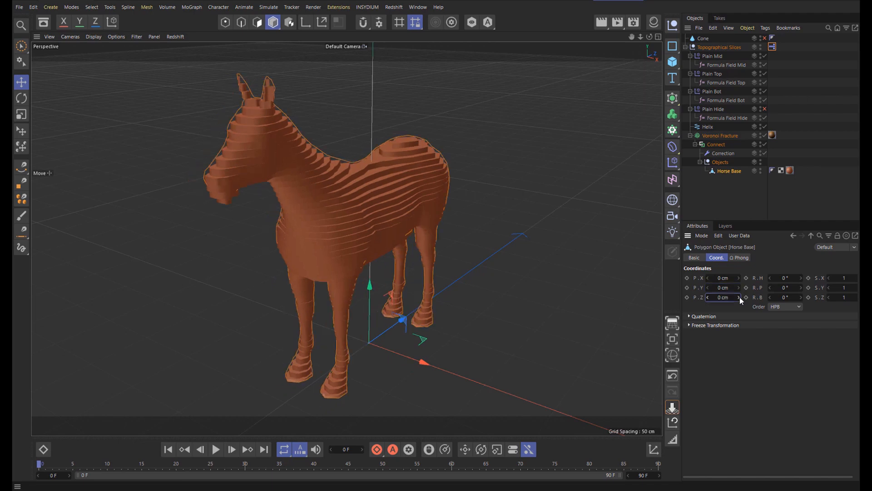
{"action": "left_click", "coordinate": [671, 420]}
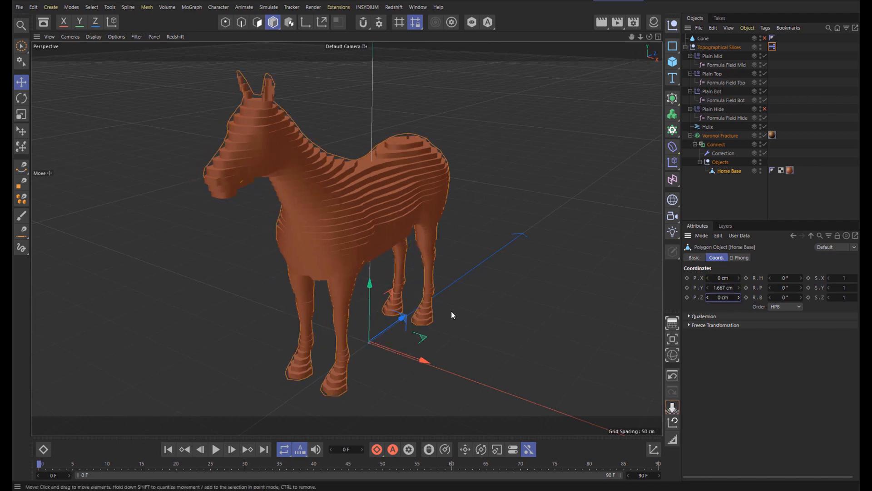
Step: Reset the Y position of every object from Cone to Horse Base to 0 cm, and drop Horse Base alone to the floor
{"action": "left_click", "coordinate": [704, 39]}
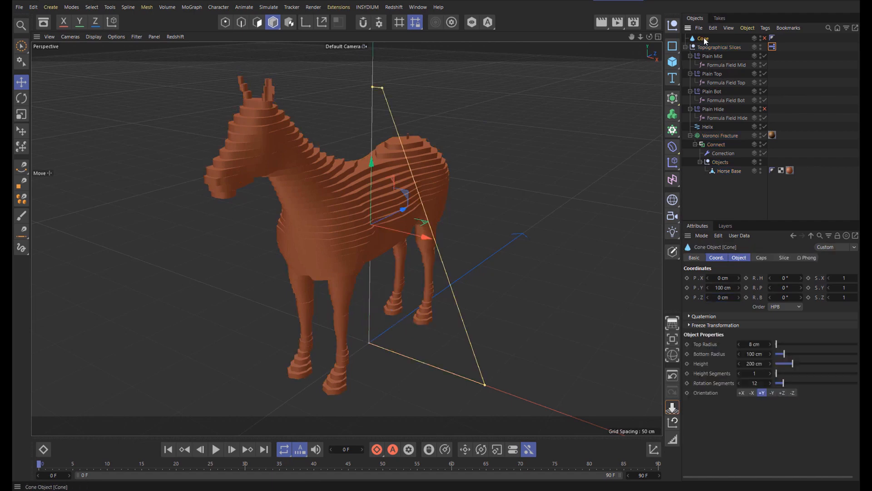
{"action": "left_click", "coordinate": [723, 173], "text": "shift"}
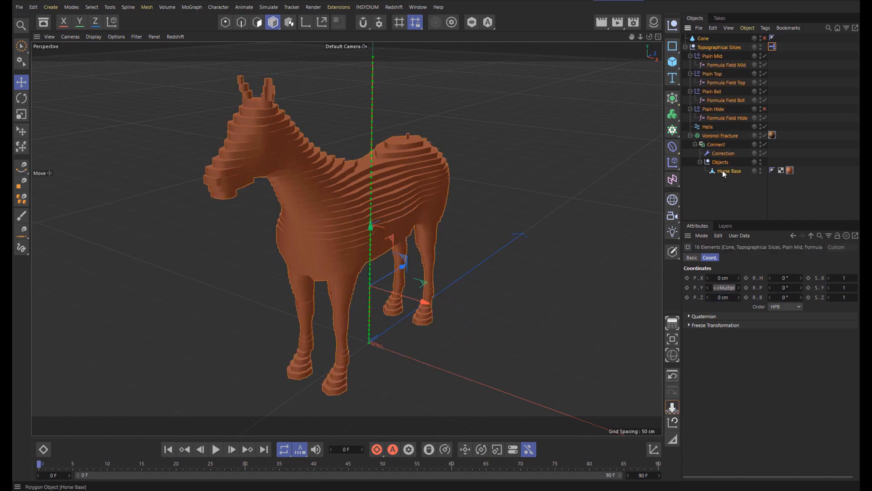
{"action": "right_click", "coordinate": [738, 288]}
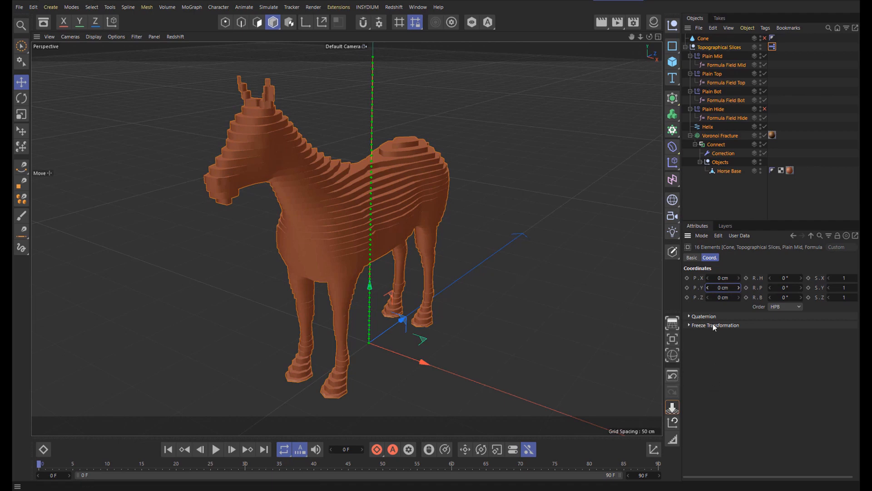
{"action": "left_click", "coordinate": [728, 172]}
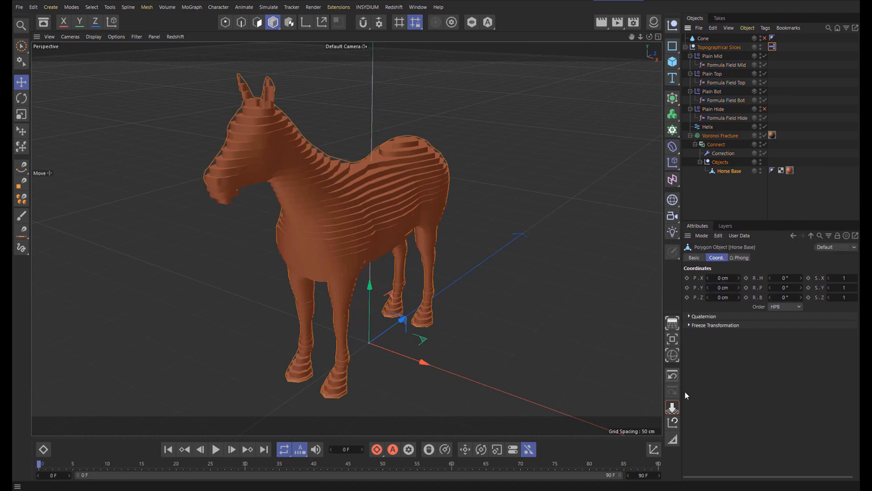
{"action": "left_click", "coordinate": [672, 407]}
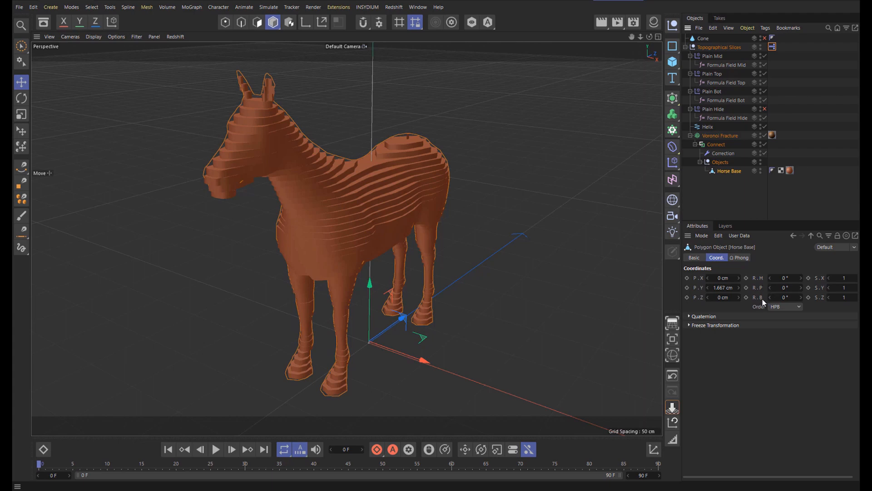
Step: Set Horse Base's bank rotation to 90° and drop it to the floor
{"action": "double_click", "coordinate": [784, 297]}
{"action": "type", "text": "90"}
{"action": "key", "text": "Return"}
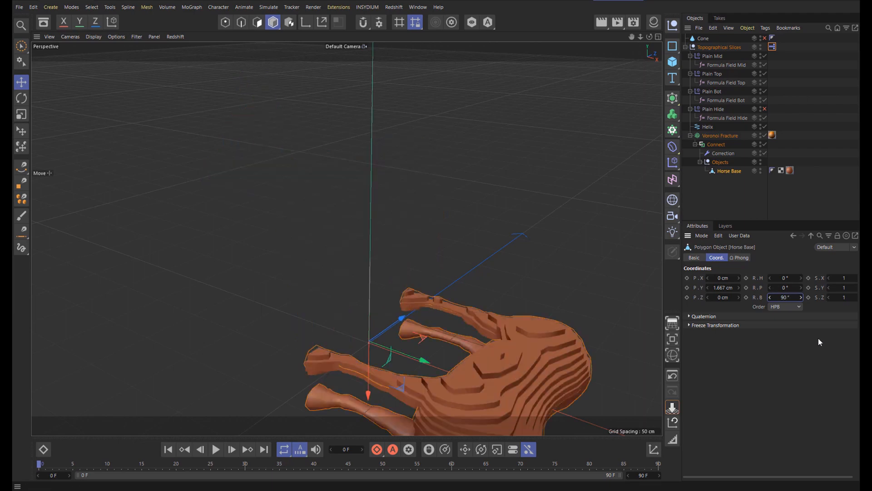
{"action": "left_click", "coordinate": [672, 407]}
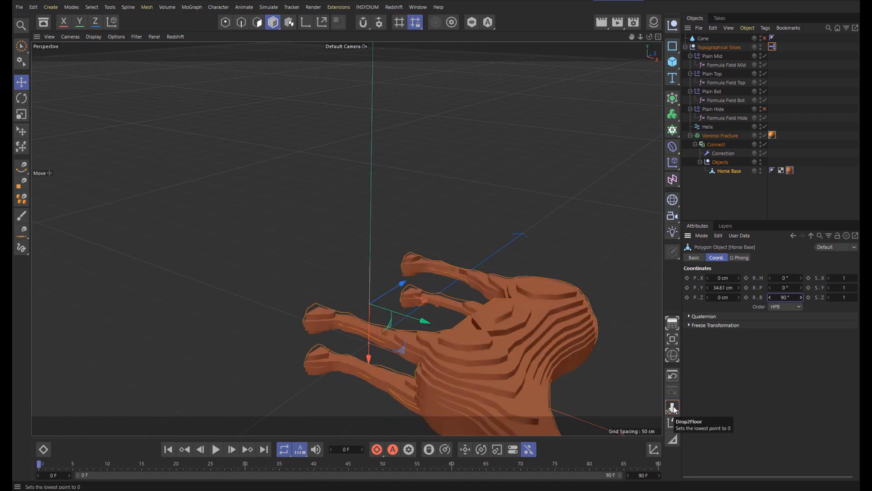
Step: Set the bank rotation of the Topographical Slices null to -90°
{"action": "left_click", "coordinate": [718, 46]}
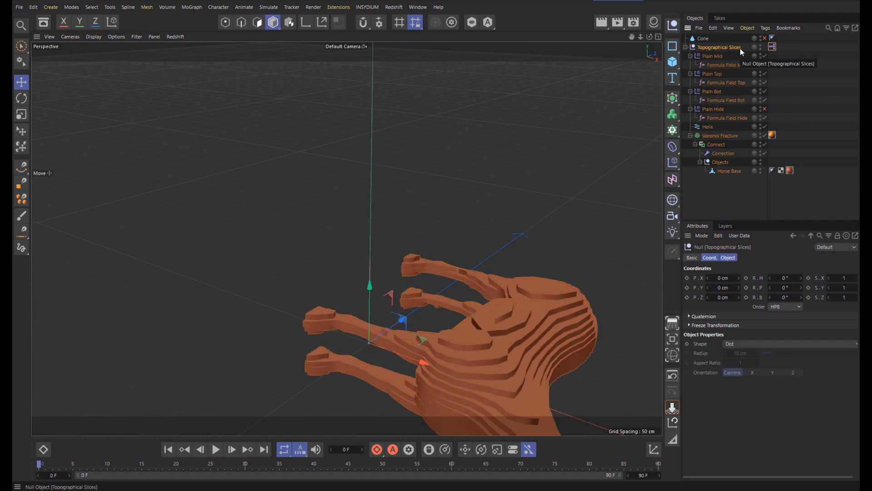
{"action": "left_click", "coordinate": [785, 297]}
{"action": "type", "text": "-90"}
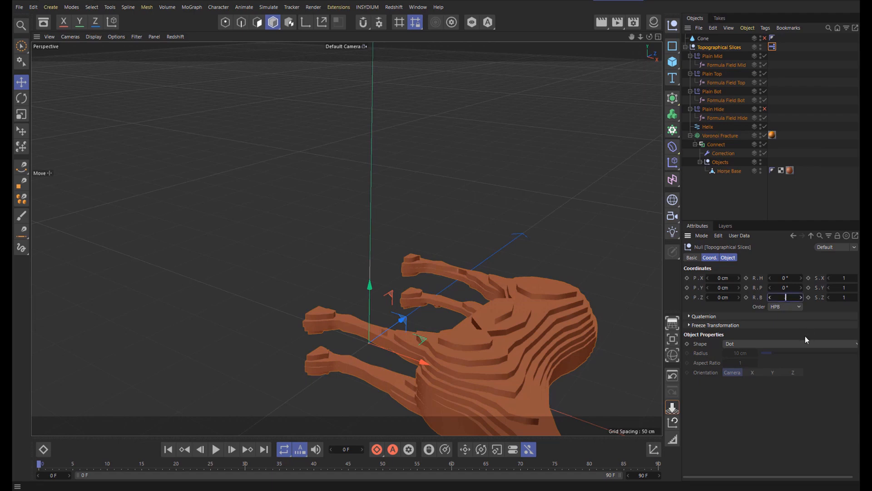
{"action": "key", "text": "Return"}
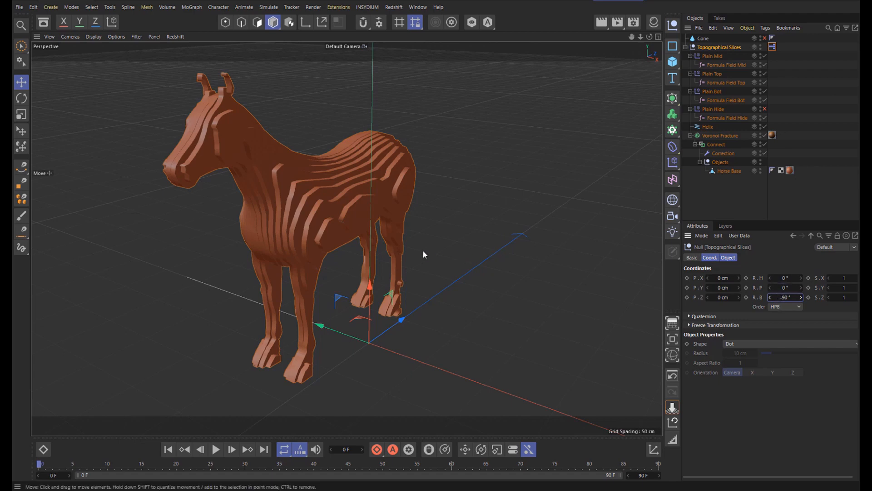
Step: Try a Segment Height of 1 on the Topographical Slices XPresso tag, and settle on a Segment Height of 3
{"action": "left_click", "coordinate": [773, 46]}
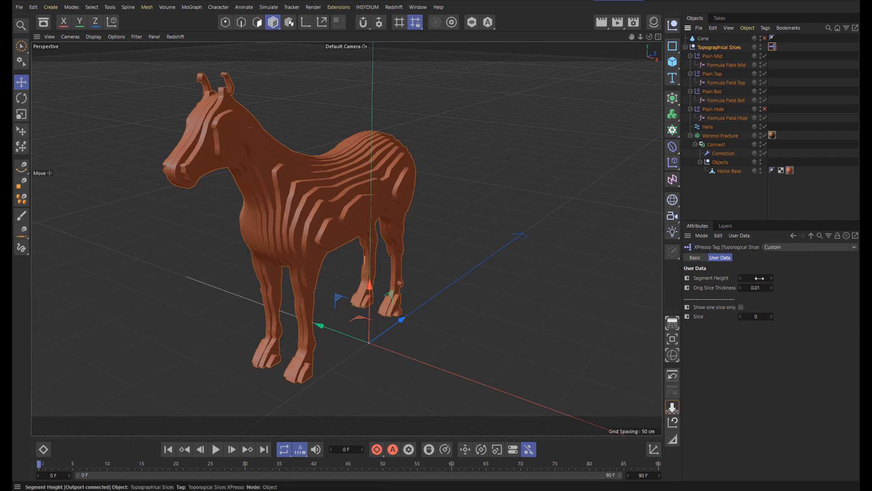
{"action": "left_click", "coordinate": [740, 278]}
{"action": "left_click", "coordinate": [741, 278]}
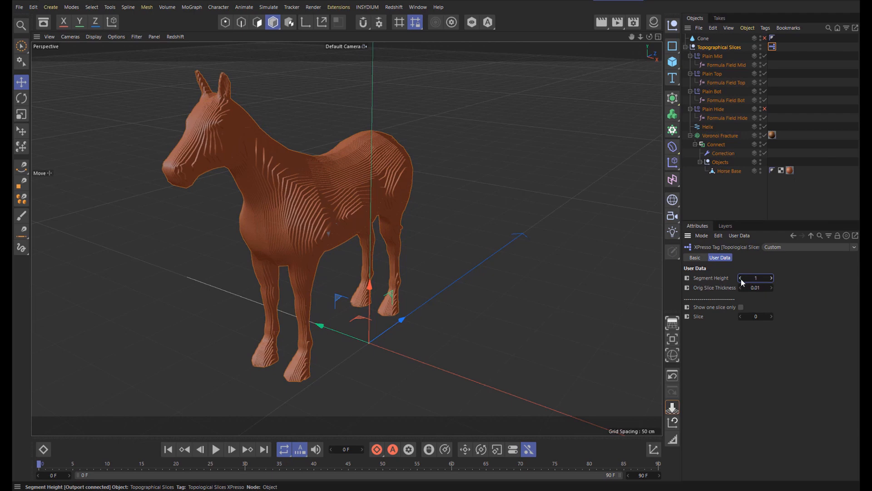
{"action": "left_click", "coordinate": [772, 278]}
{"action": "left_click", "coordinate": [771, 278]}
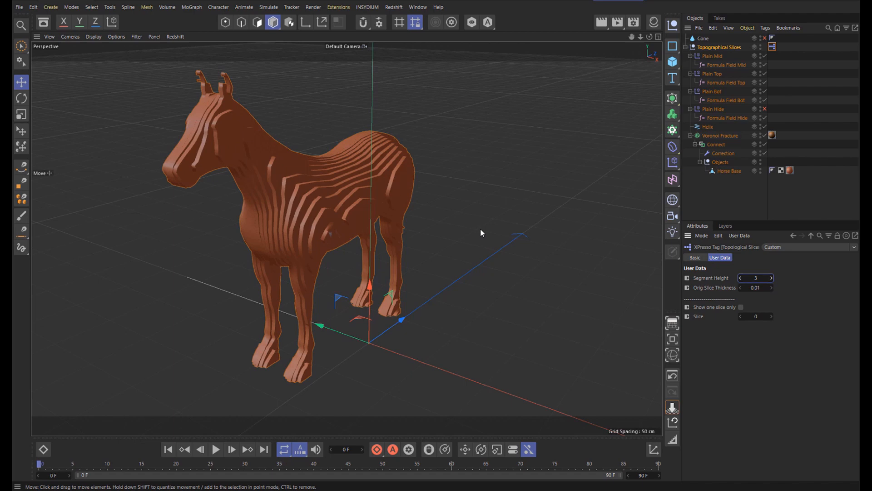
Step: Turn on Show one slice only, step Slice up one at a time to 22, and turn single-slice display off again
{"action": "left_click", "coordinate": [740, 308]}
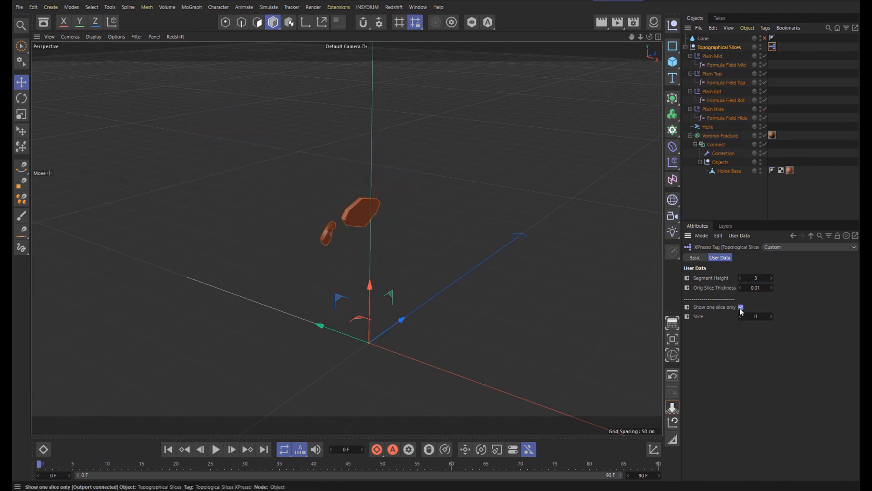
{"action": "left_click", "coordinate": [772, 316]}
{"action": "left_click", "coordinate": [772, 316]}
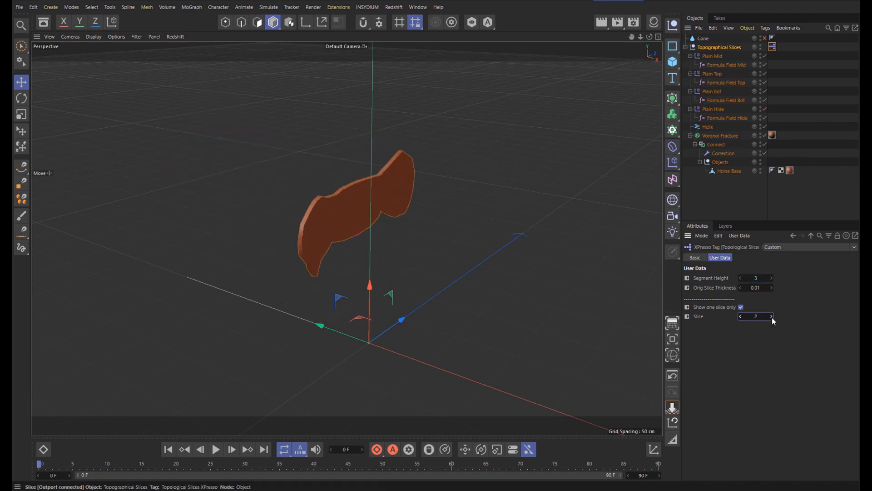
{"action": "left_click", "coordinate": [772, 317]}
{"action": "left_click", "coordinate": [772, 317]}
{"action": "left_click", "coordinate": [772, 317]}
{"action": "left_click", "coordinate": [772, 317]}
{"action": "left_click", "coordinate": [772, 316]}
{"action": "left_click", "coordinate": [772, 317]}
{"action": "left_click", "coordinate": [772, 317]}
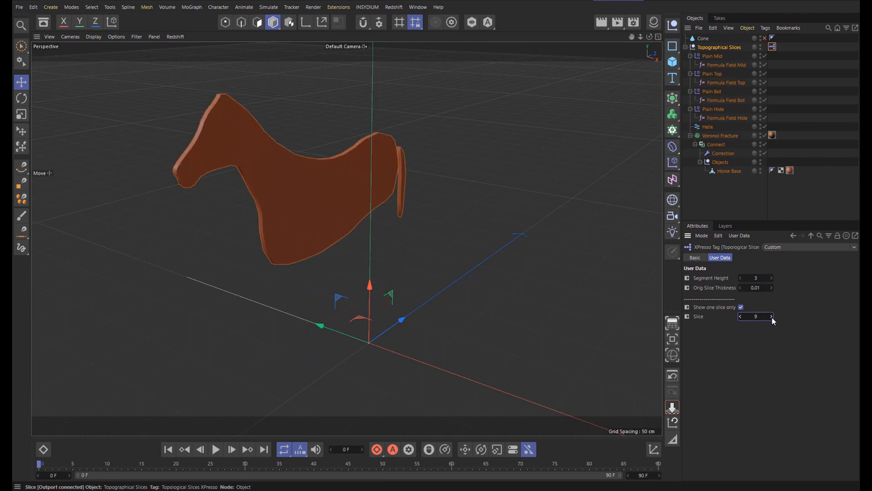
{"action": "left_click", "coordinate": [772, 316]}
{"action": "left_click", "coordinate": [772, 316]}
{"action": "left_click", "coordinate": [772, 317]}
{"action": "left_click", "coordinate": [772, 317]}
{"action": "left_click", "coordinate": [772, 317]}
{"action": "left_click", "coordinate": [771, 317]}
{"action": "left_click", "coordinate": [772, 316]}
{"action": "left_click", "coordinate": [772, 317]}
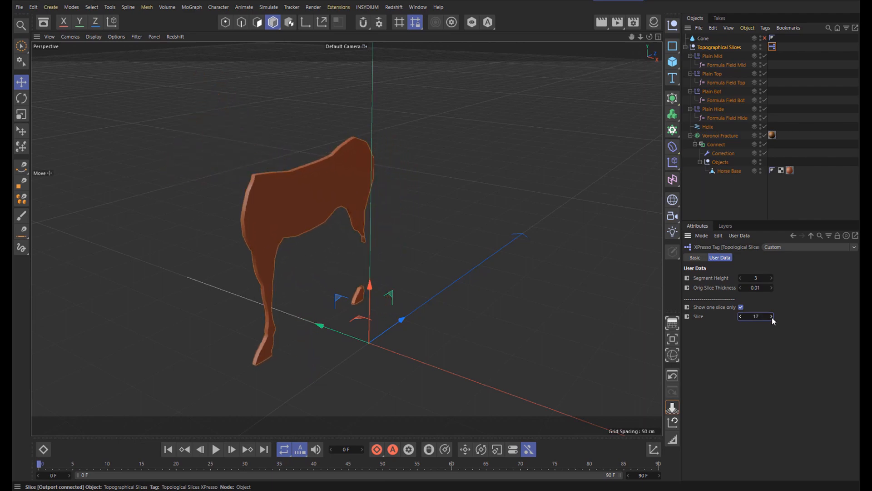
{"action": "left_click", "coordinate": [772, 316]}
{"action": "left_click", "coordinate": [771, 317]}
{"action": "left_click", "coordinate": [772, 317]}
{"action": "left_click", "coordinate": [772, 317]}
{"action": "left_click", "coordinate": [772, 317]}
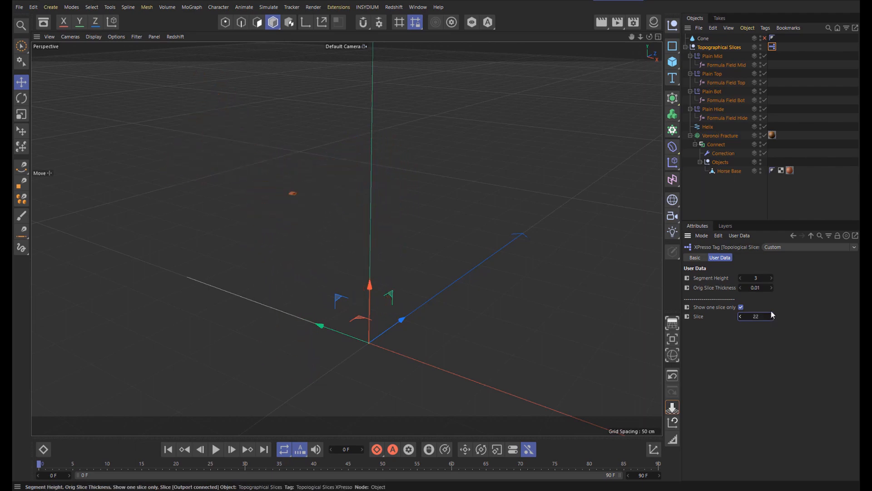
{"action": "left_click", "coordinate": [741, 308]}
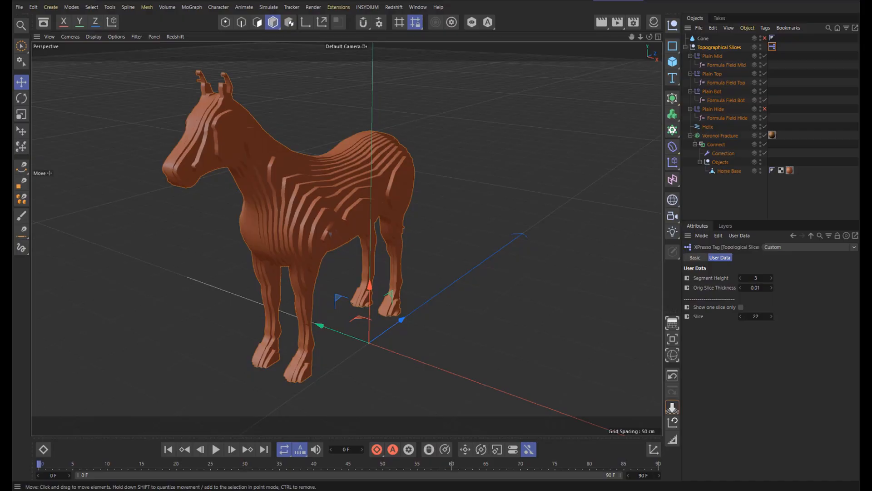
Step: Delete Horse Base and make Cone a child of the Objects null in its place
{"action": "left_click", "coordinate": [729, 171]}
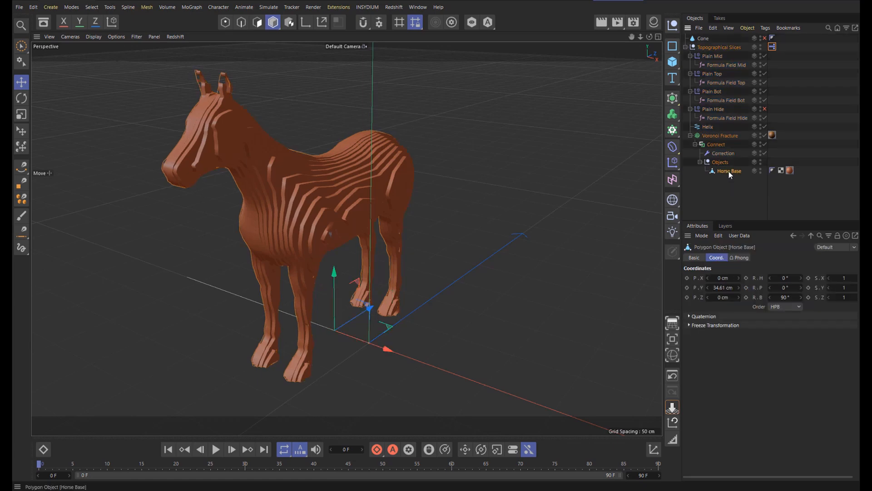
{"action": "key", "text": "Delete"}
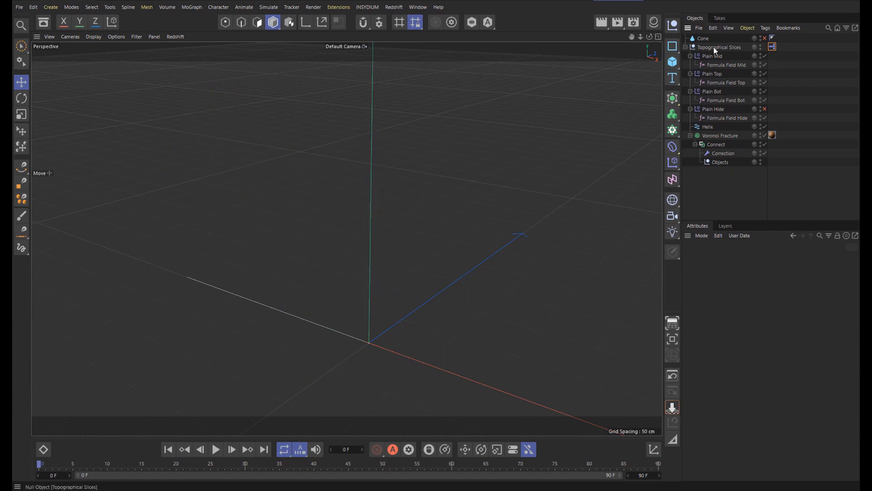
{"action": "left_click", "coordinate": [701, 39]}
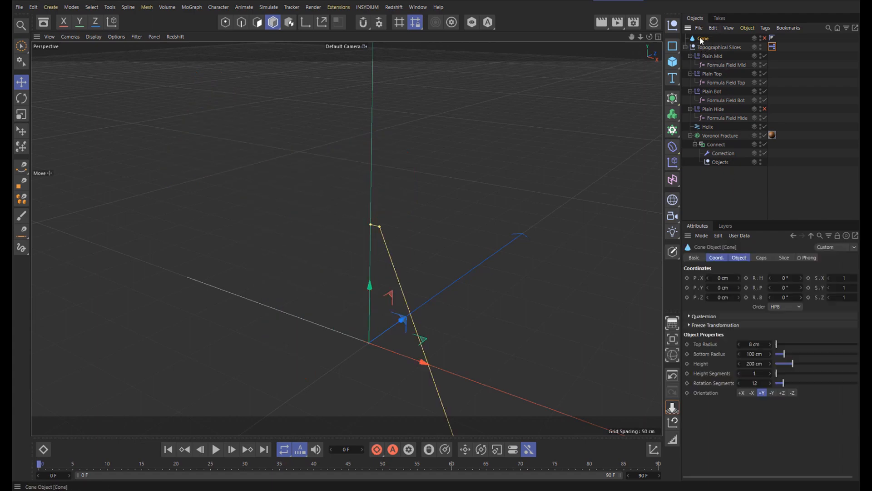
{"action": "left_click_drag", "start_coordinate": [702, 40], "coordinate": [723, 162]}
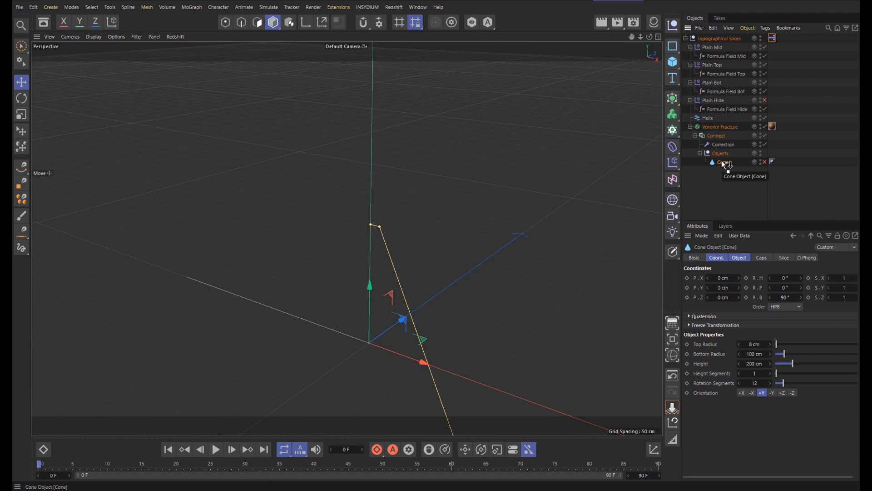
Step: Enable the Cone, reset its Y position to 0 cm and drop it to the floor
{"action": "left_click", "coordinate": [718, 37]}
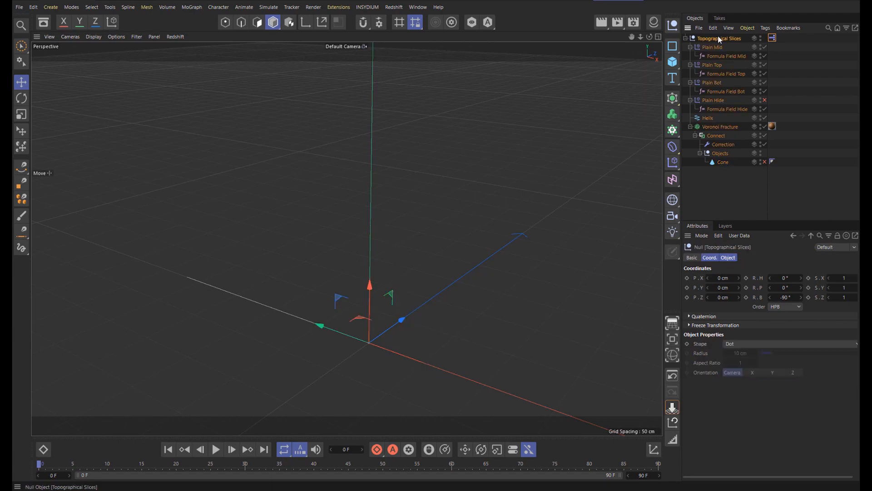
{"action": "left_click", "coordinate": [723, 163], "text": "shift"}
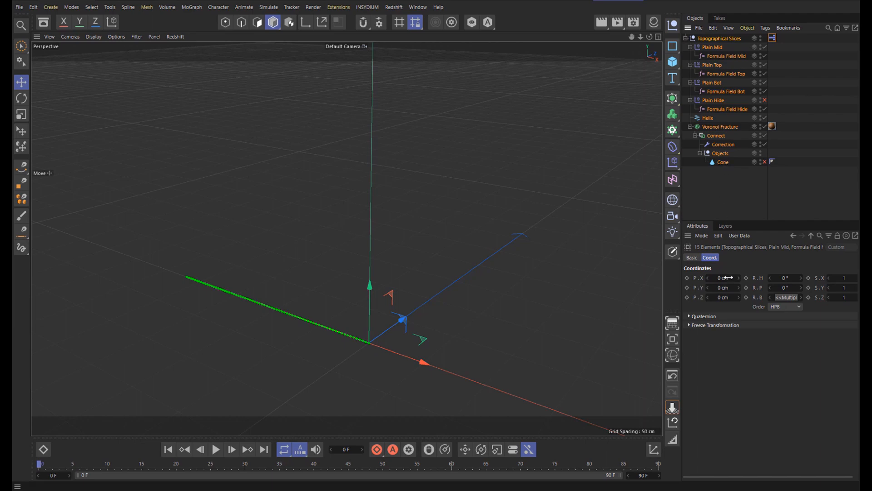
{"action": "left_click", "coordinate": [721, 162]}
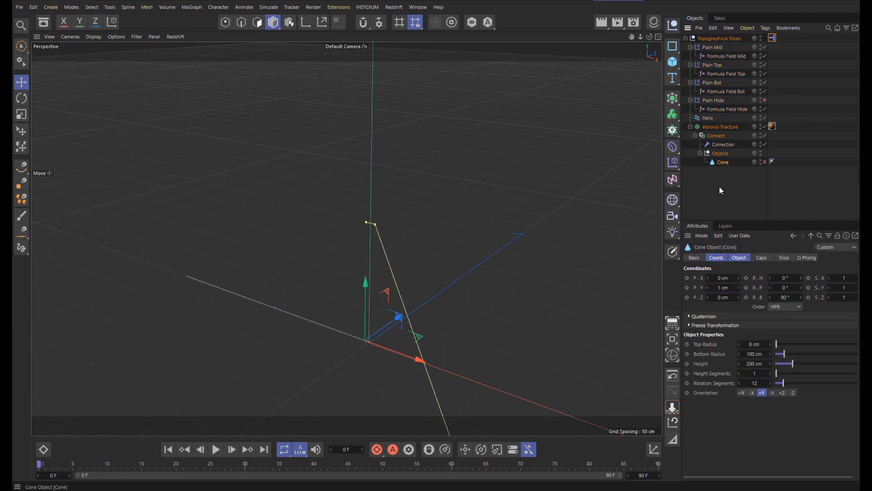
{"action": "left_click", "coordinate": [765, 162]}
{"action": "left_click", "coordinate": [669, 412]}
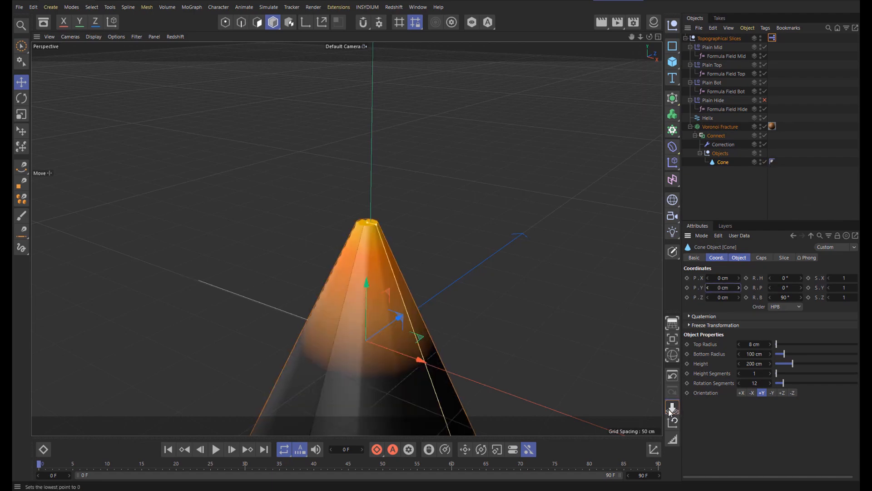
{"action": "left_click", "coordinate": [669, 411]}
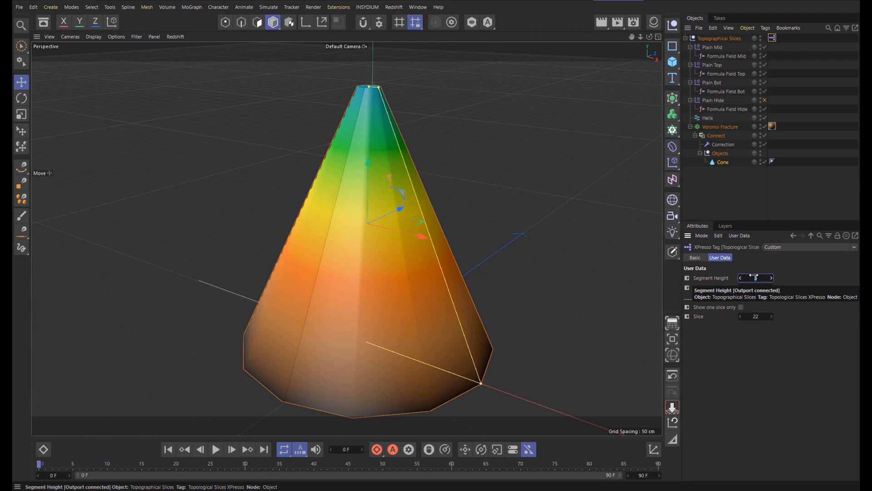
Step: Set the Segment Height of the Topographical Slices XPresso tag to 20
{"action": "type", "text": "20"}
{"action": "key", "text": "Return"}
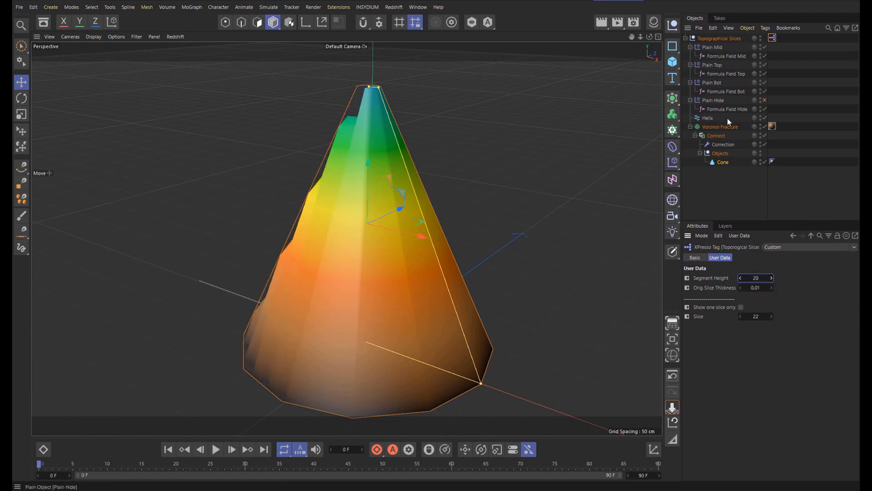
Step: Reset the bank rotation of both the Topographical Slices null and the Cone to 0°
{"action": "left_click", "coordinate": [718, 38]}
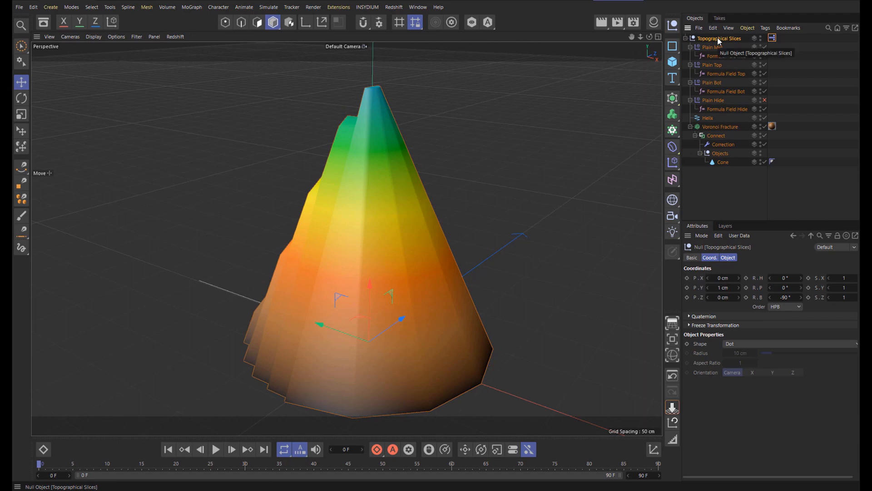
{"action": "right_click", "coordinate": [800, 296]}
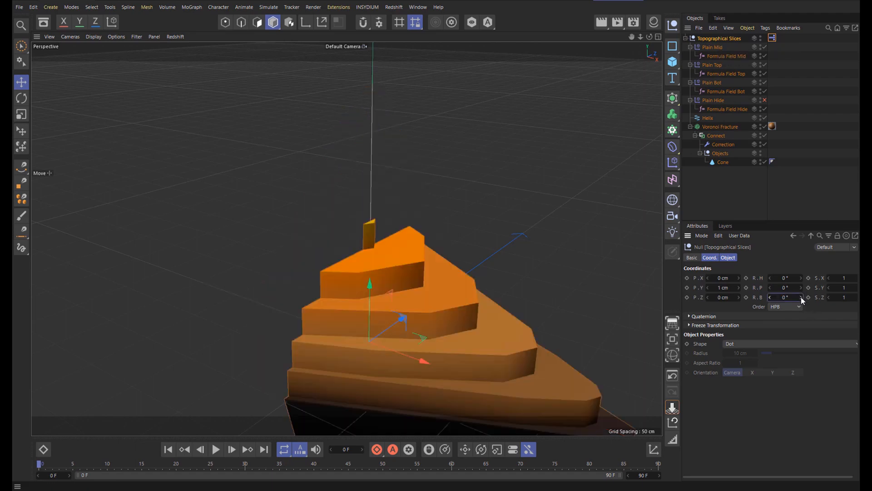
{"action": "left_click", "coordinate": [721, 162]}
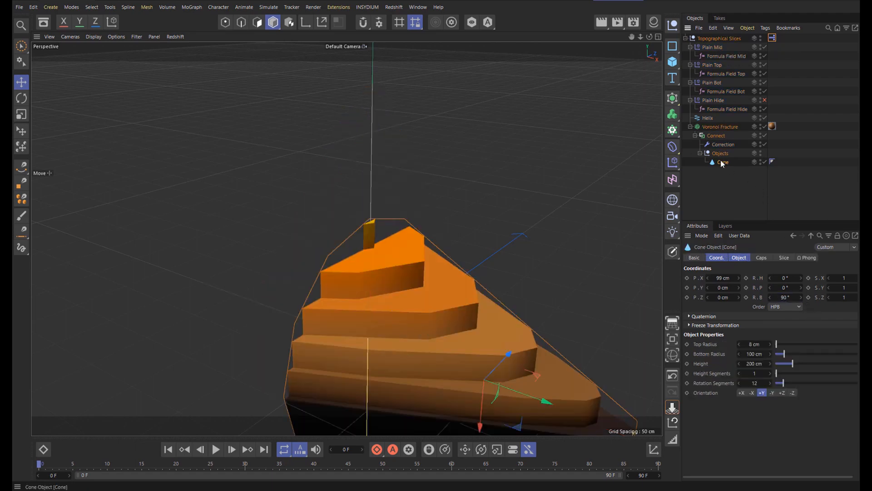
{"action": "right_click", "coordinate": [801, 298]}
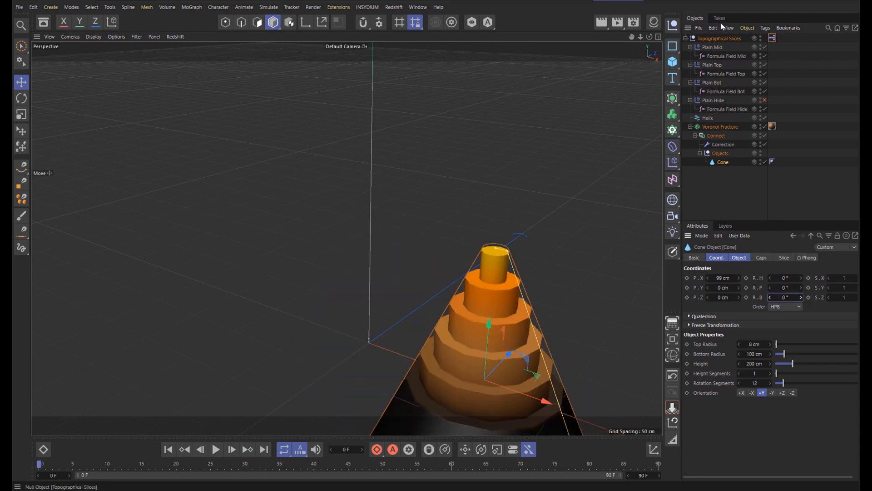
Step: Reset the X and Y positions of every object from Topographical Slices to Cone to 0 cm, and drop Cone alone to the floor
{"action": "left_click", "coordinate": [717, 38]}
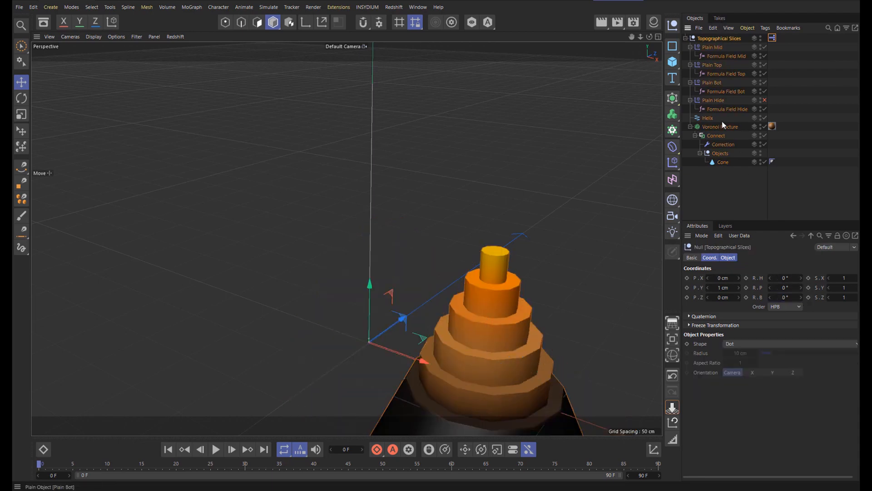
{"action": "left_click", "coordinate": [719, 164], "text": "shift"}
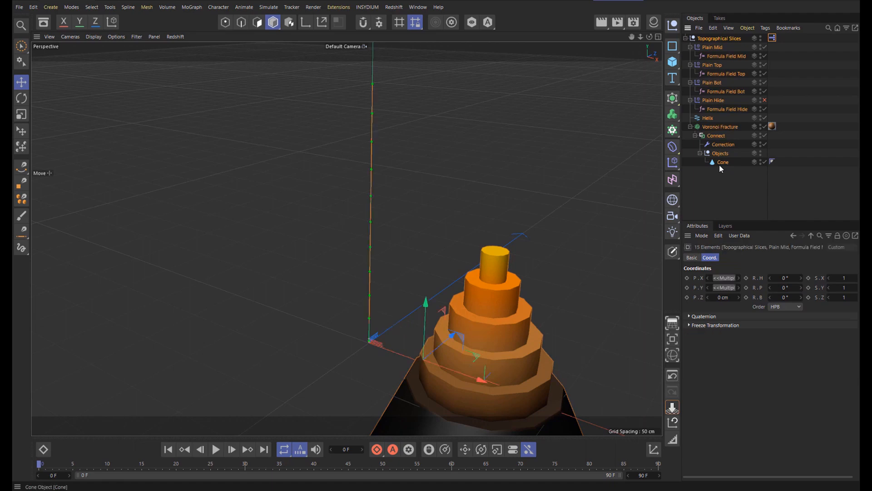
{"action": "right_click", "coordinate": [739, 277]}
{"action": "right_click", "coordinate": [738, 287]}
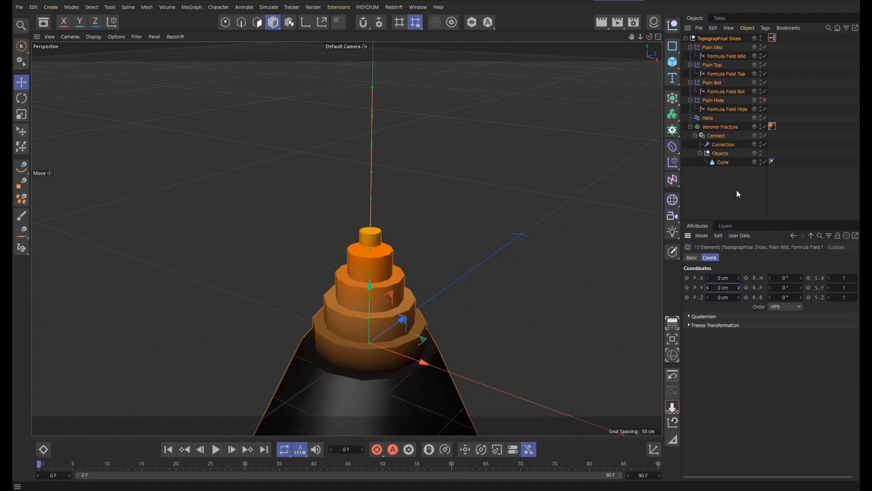
{"action": "left_click", "coordinate": [725, 161]}
{"action": "left_click", "coordinate": [671, 409]}
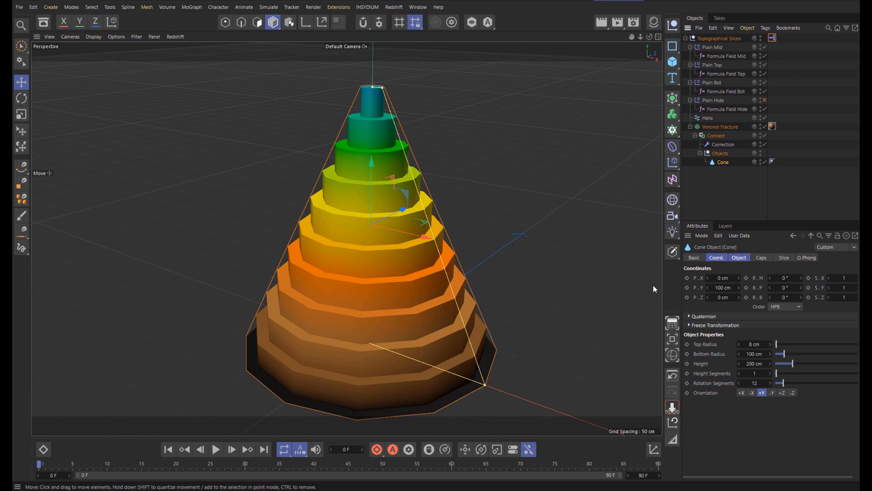
{"action": "left_click", "coordinate": [763, 194]}
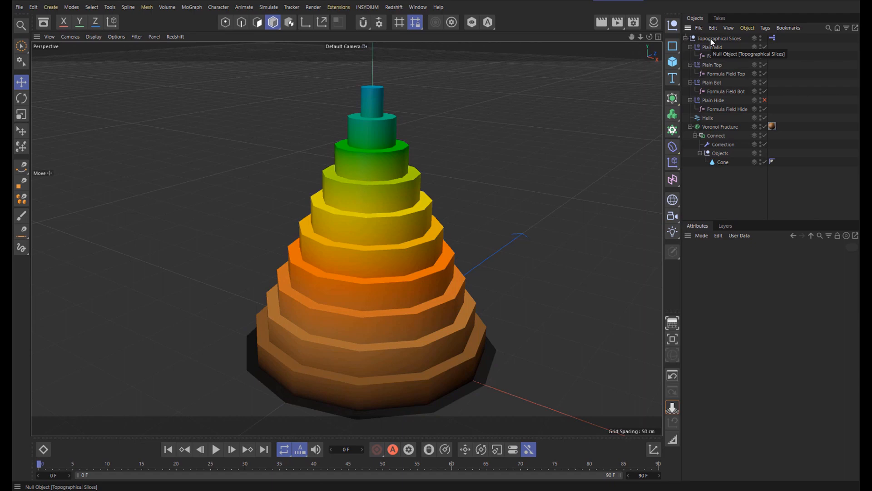
Step: Save the Topographical Slices rig as an asset named Topographical Slices in the Tutorial category, and close the asset browser
{"action": "left_click", "coordinate": [43, 23]}
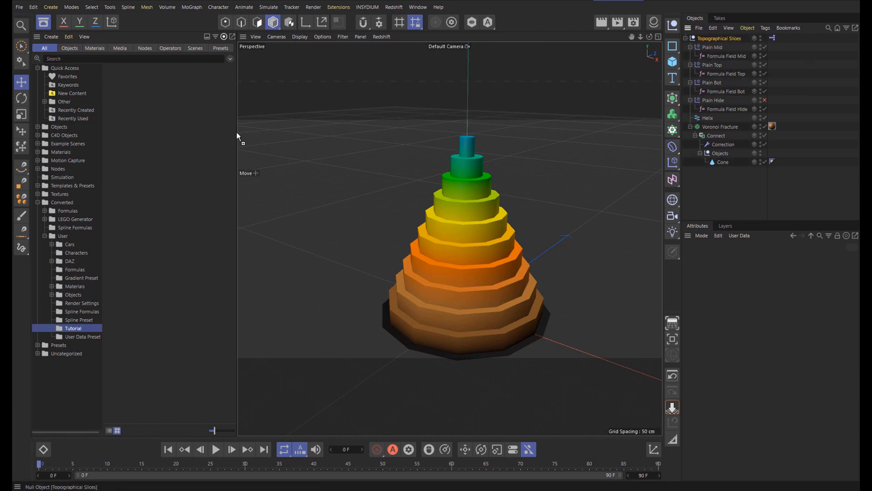
{"action": "left_click_drag", "start_coordinate": [156, 141], "coordinate": [156, 141]}
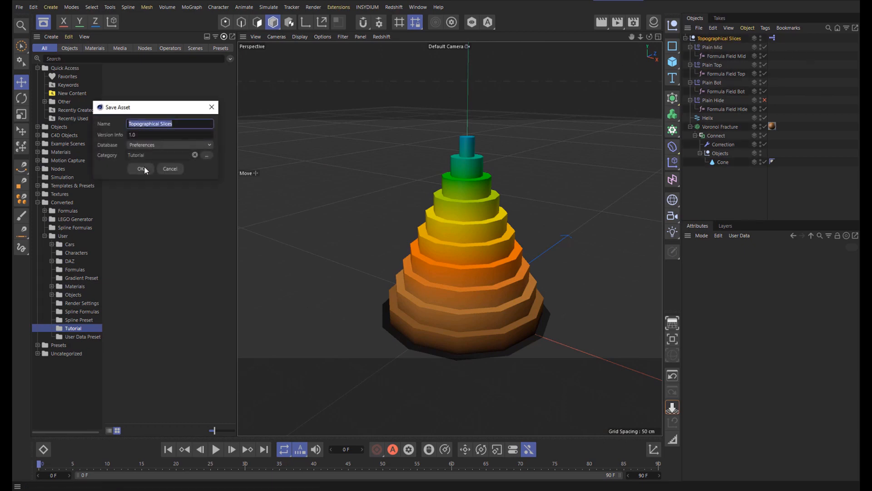
{"action": "left_click", "coordinate": [142, 169]}
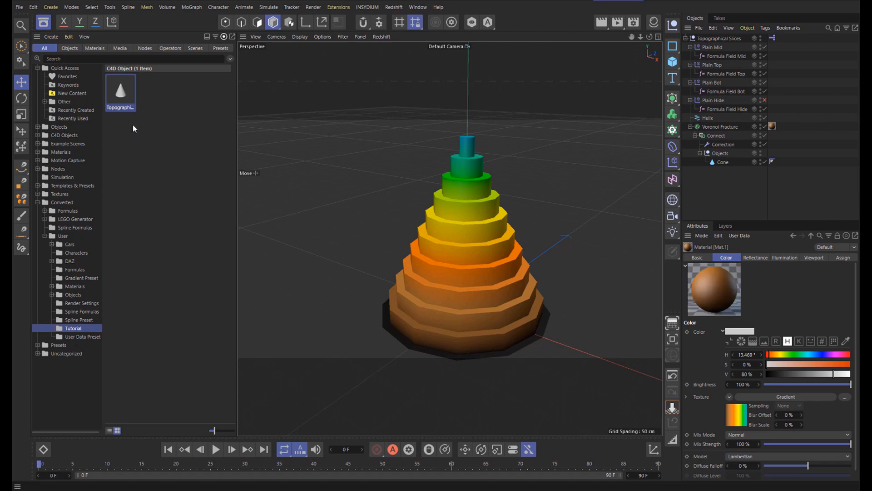
{"action": "left_click", "coordinate": [43, 22]}
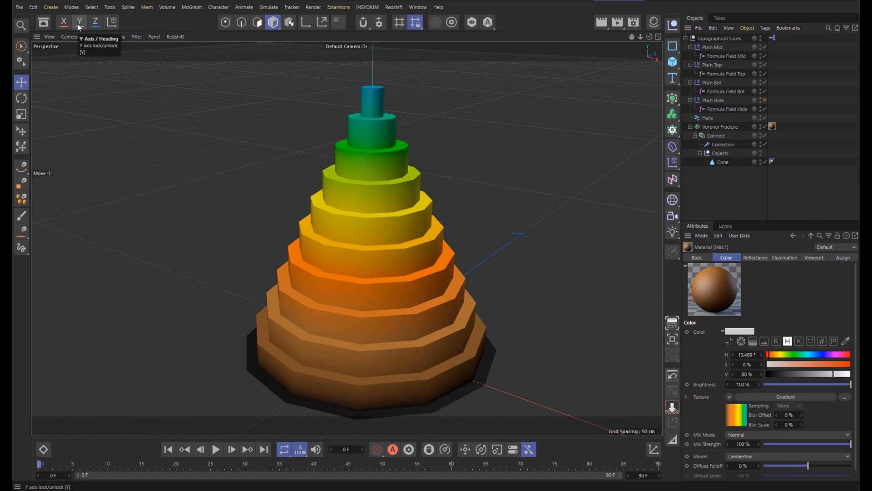
Step: Start a new project and load the Topographical Slices asset from the Tutorial category of the asset library
{"action": "left_click", "coordinate": [457, 1]}
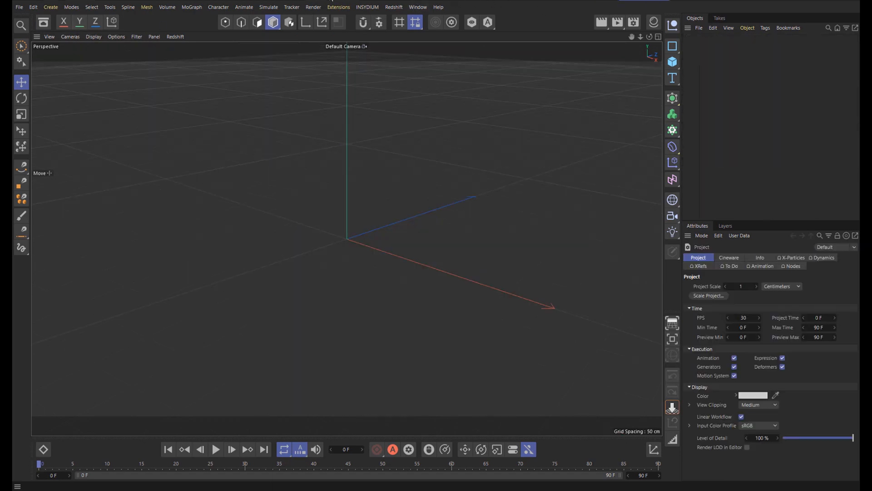
{"action": "left_click", "coordinate": [42, 22]}
{"action": "double_click", "coordinate": [121, 93]}
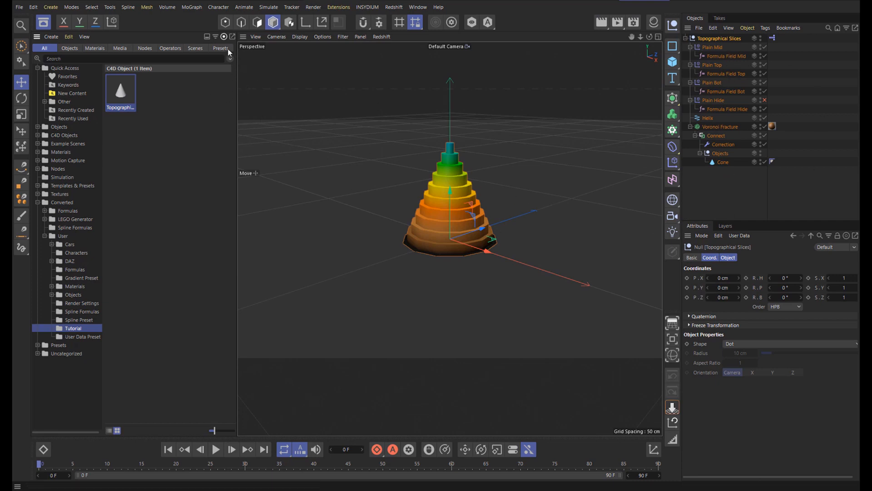
Step: Add the Female Bust from the favorite assets to the rig's Objects null and disable the Cone
{"action": "left_click", "coordinate": [66, 76]}
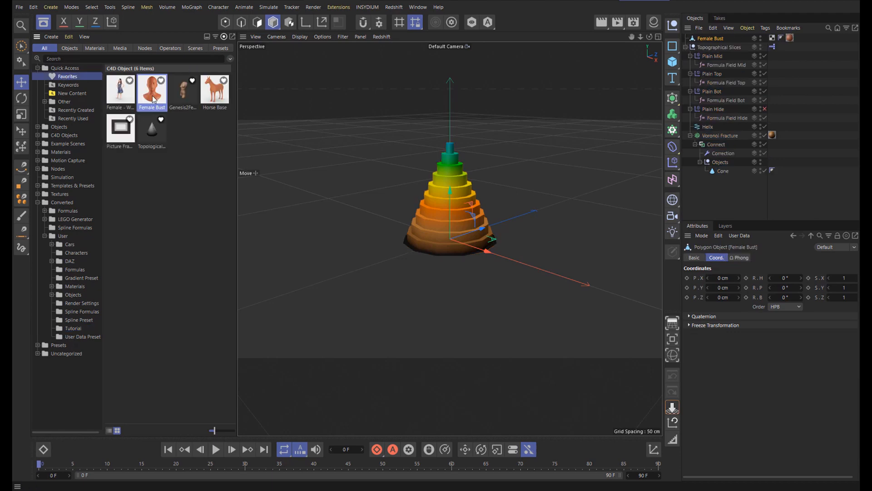
{"action": "left_click_drag", "start_coordinate": [152, 91], "coordinate": [722, 159]}
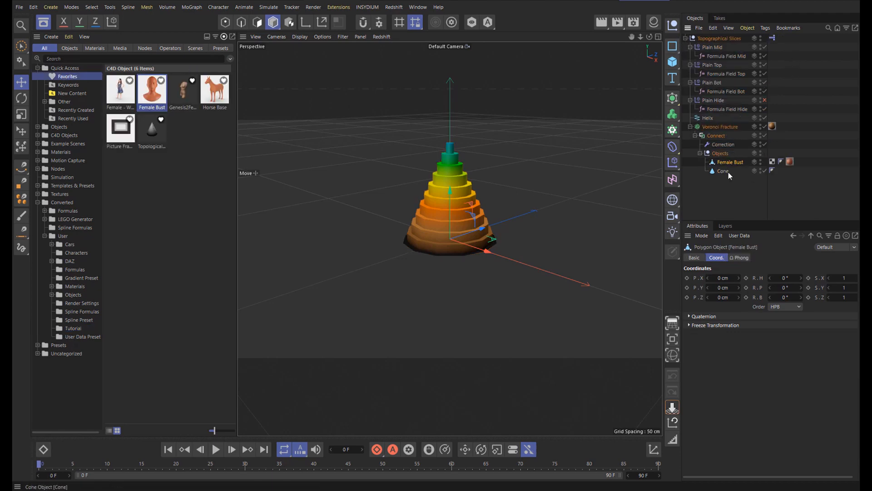
{"action": "left_click", "coordinate": [728, 172]}
{"action": "left_click", "coordinate": [765, 171]}
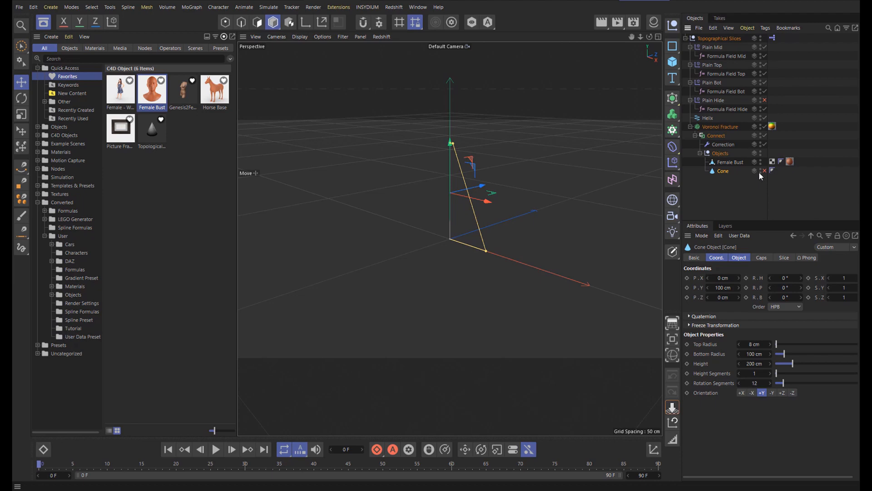
Step: Drop the Female Bust to the floor and frame it in the viewport
{"action": "left_click", "coordinate": [726, 163]}
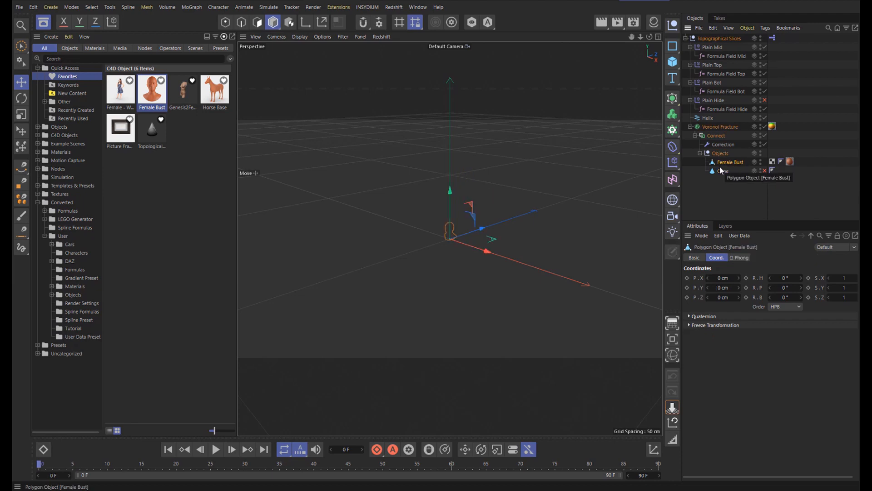
{"action": "left_click", "coordinate": [672, 408]}
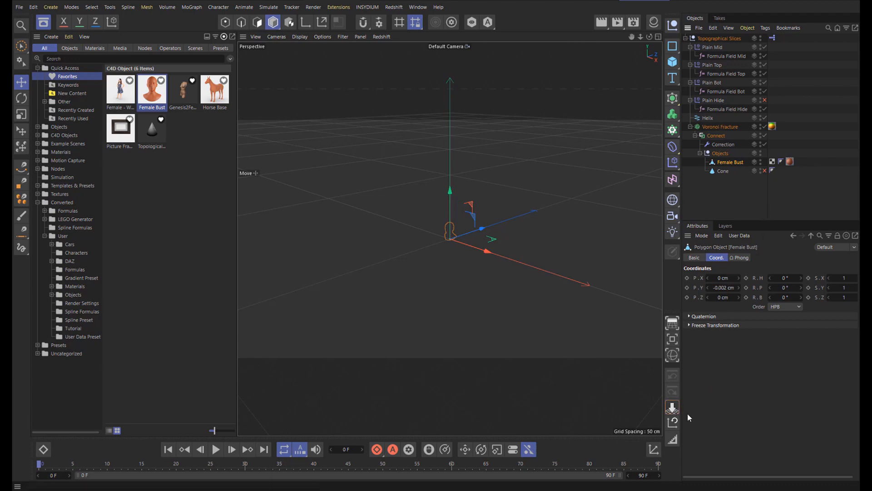
{"action": "key", "text": "o"}
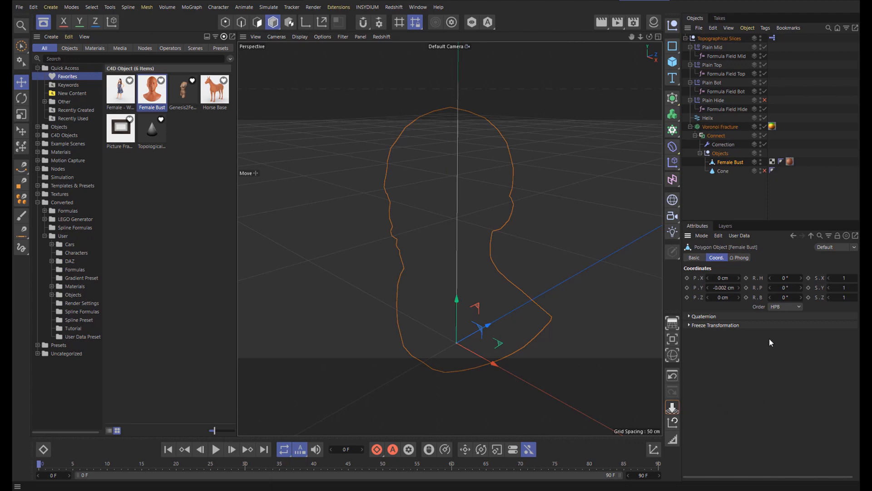
Step: Set the Segment Height of the Topographical Slices XPresso tag to 1, refine it to 0.5, and inspect the sliced bust
{"action": "left_click", "coordinate": [773, 39]}
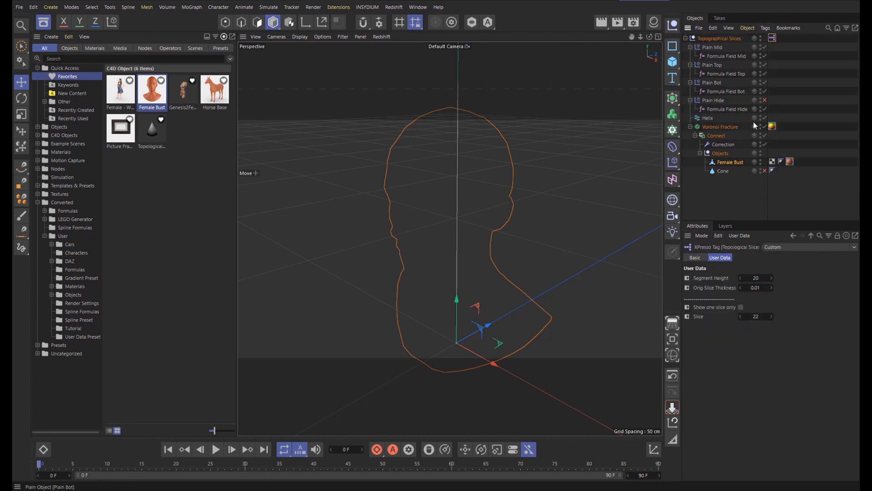
{"action": "left_click", "coordinate": [740, 278]}
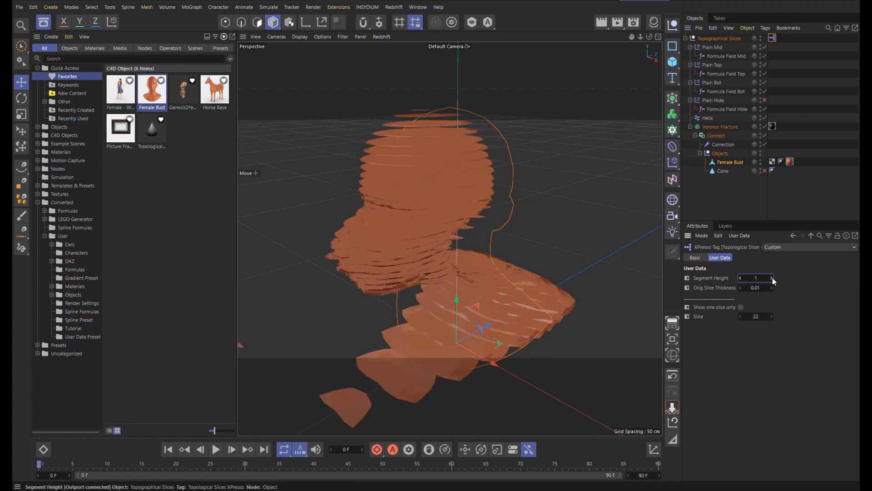
{"action": "left_click", "coordinate": [756, 278]}
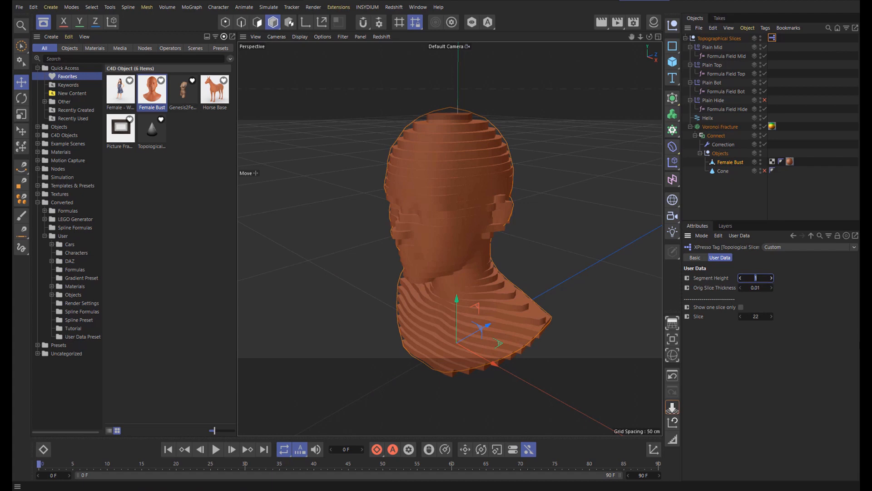
{"action": "type", "text": ".5"}
{"action": "key", "text": "Return"}
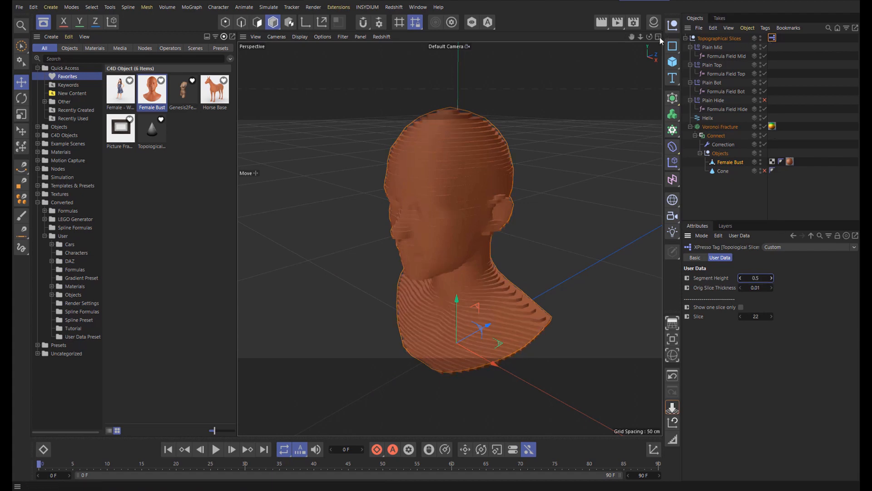
{"action": "mouse_move", "coordinate": [650, 36]}
{"action": "left_mouse_down"}
{"action": "mouse_move", "coordinate": [742, 21]}
{"action": "mouse_move", "coordinate": [668, 29]}
{"action": "mouse_move", "coordinate": [662, 44]}
{"action": "left_mouse_up"}
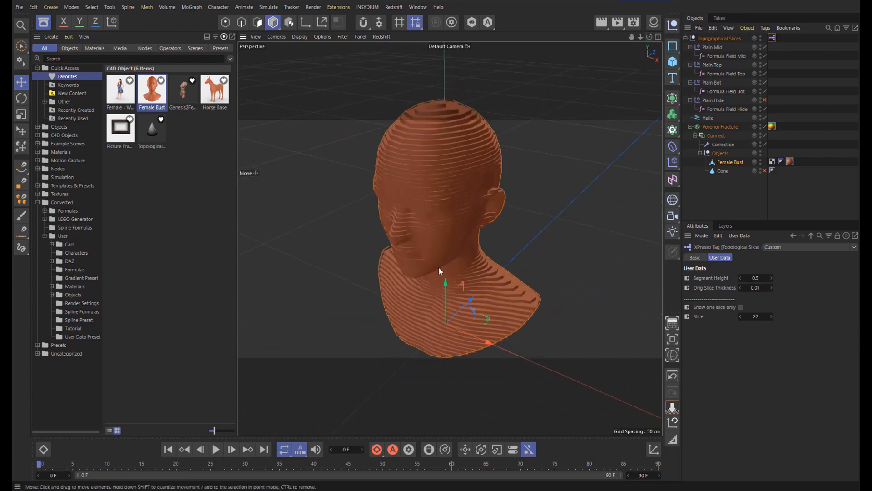
{"action": "scroll", "coordinate": [459, 260], "scroll_direction": "down", "scroll_amount": 5}
{"action": "scroll", "coordinate": [468, 259], "scroll_direction": "up", "scroll_amount": 3}
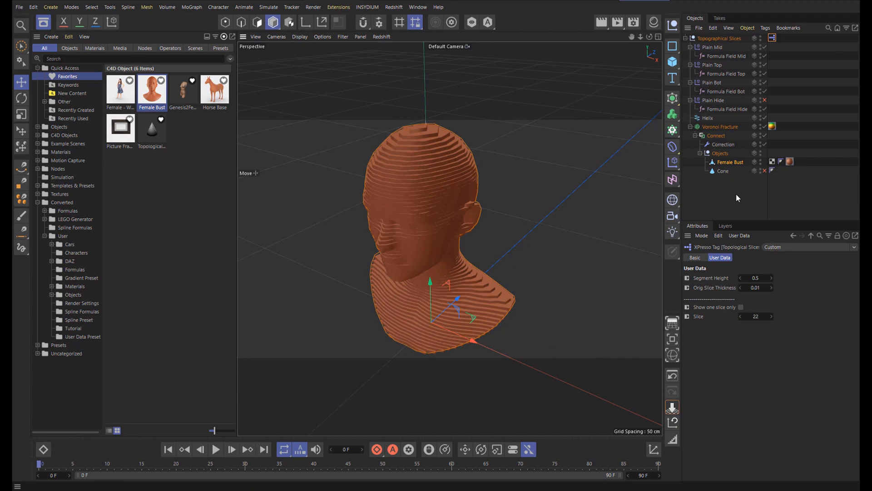
Step: Preview the bust one slice at a time, set Slice to 38, and switch back to showing all slices
{"action": "left_click", "coordinate": [742, 308]}
{"action": "left_click_drag", "start_coordinate": [773, 315], "coordinate": [741, 316]}
{"action": "left_click", "coordinate": [742, 307]}
{"action": "left_click_drag", "start_coordinate": [650, 38], "coordinate": [702, 41]}
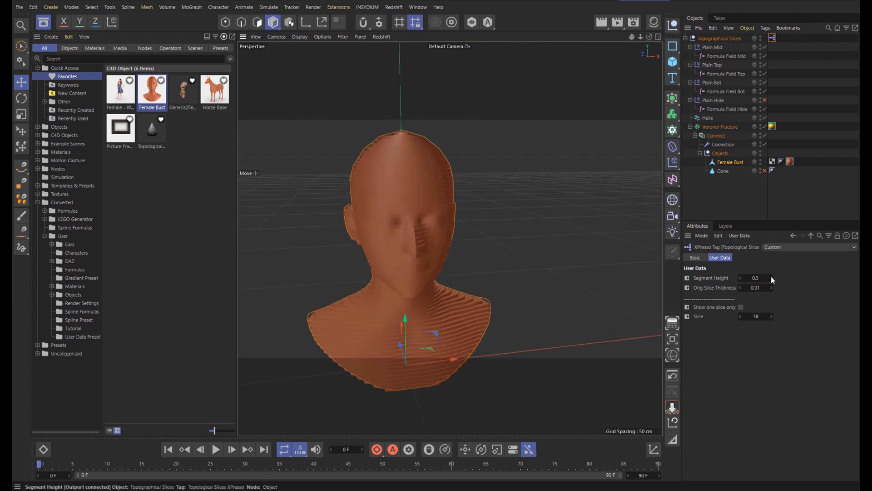
Step: Set the bust's Segment Height to 1 for thicker slices and view the result from the side
{"action": "double_click", "coordinate": [756, 278]}
{"action": "type", "text": "1"}
{"action": "key", "text": "Return"}
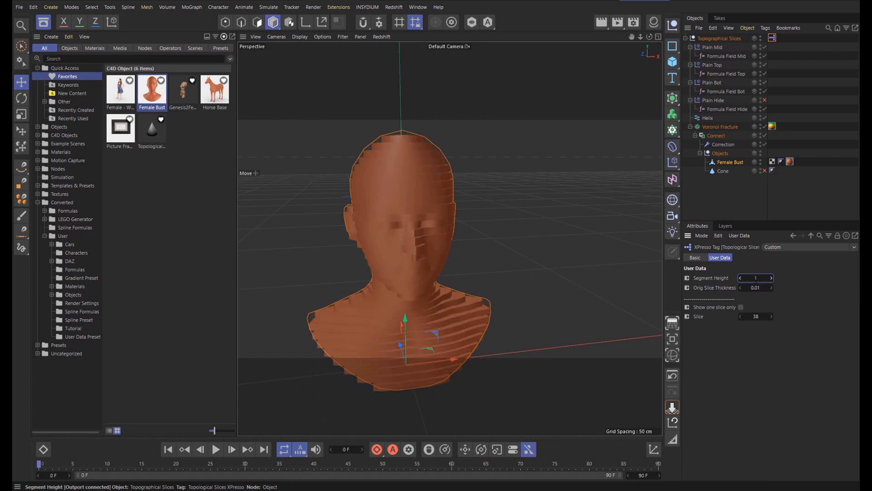
{"action": "left_click_drag", "start_coordinate": [648, 35], "coordinate": [593, 29]}
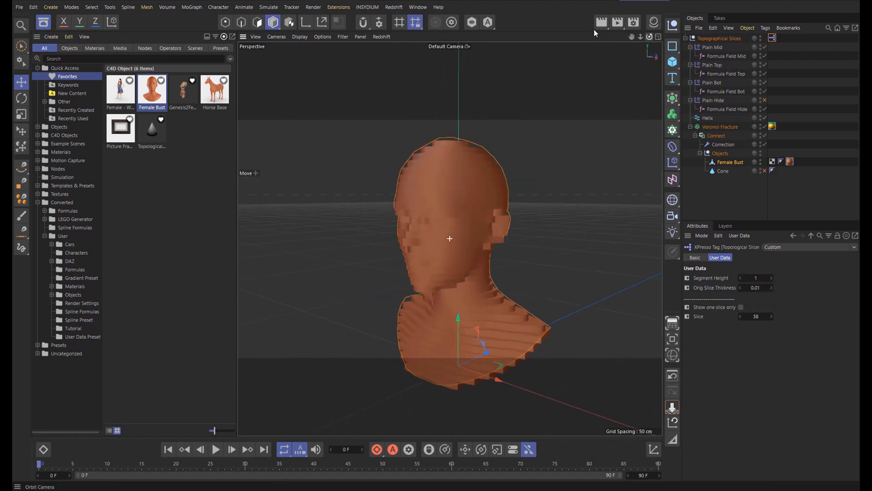
Step: Set the Female Bust's bank rotation to 45° and drop it to the floor
{"action": "left_click", "coordinate": [727, 161]}
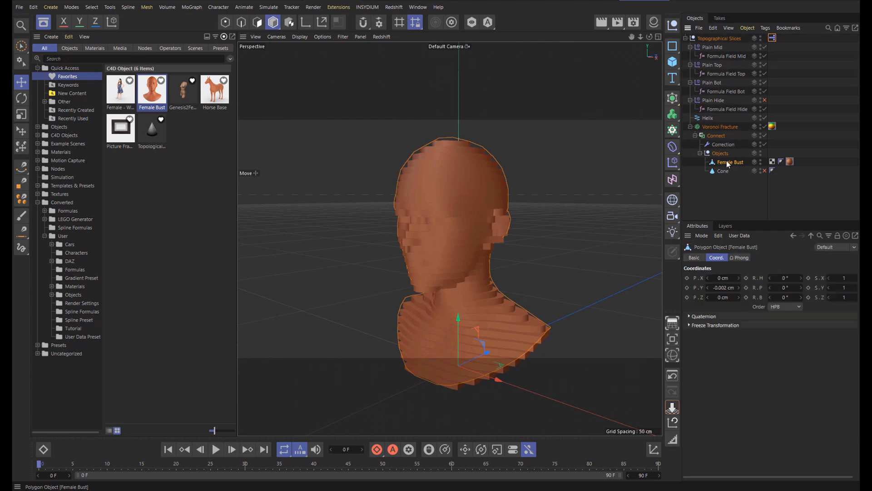
{"action": "left_click", "coordinate": [788, 297]}
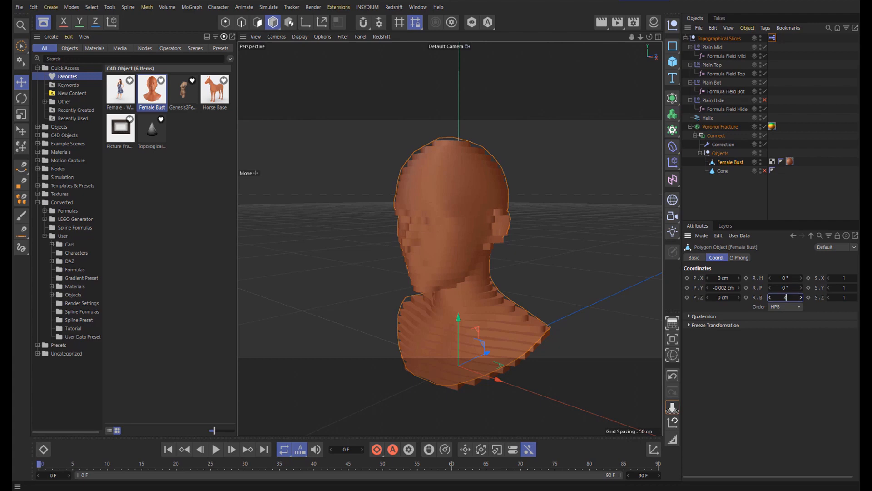
{"action": "key", "text": "Return"}
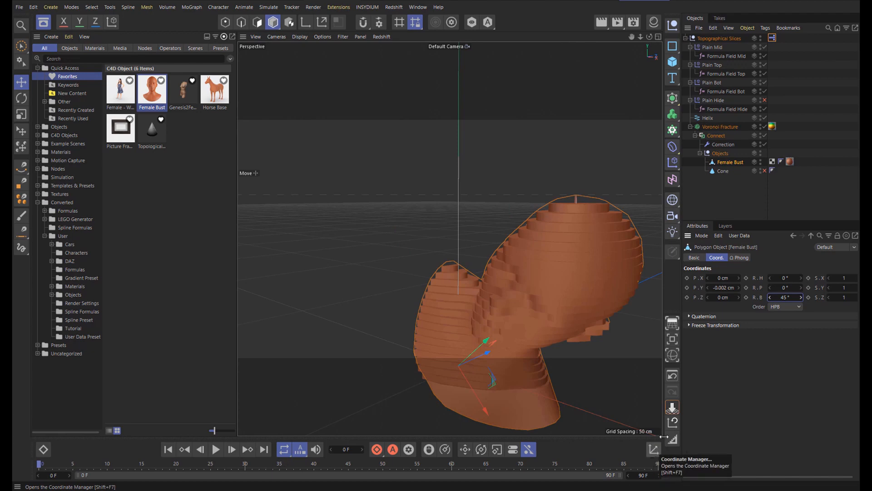
{"action": "left_click", "coordinate": [675, 411]}
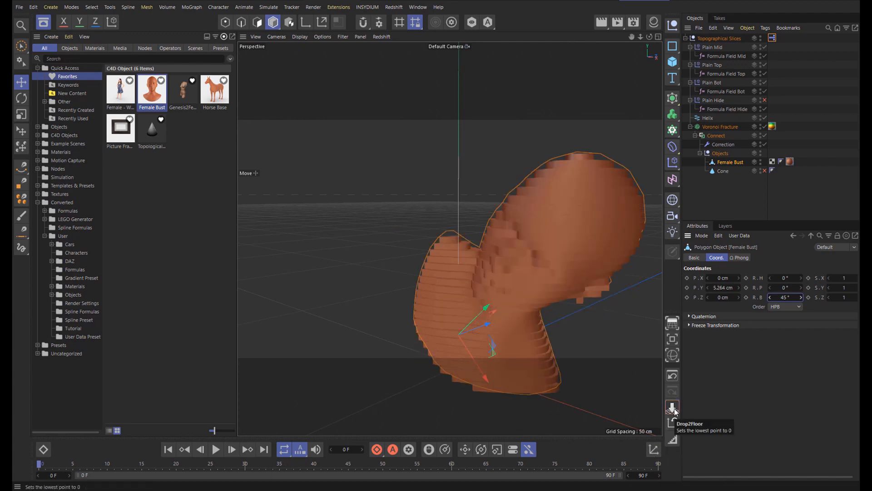
Step: Set the bank rotation of the Topographical Slices null to -45° to stand the diagonally sliced bust upright
{"action": "left_click", "coordinate": [719, 38]}
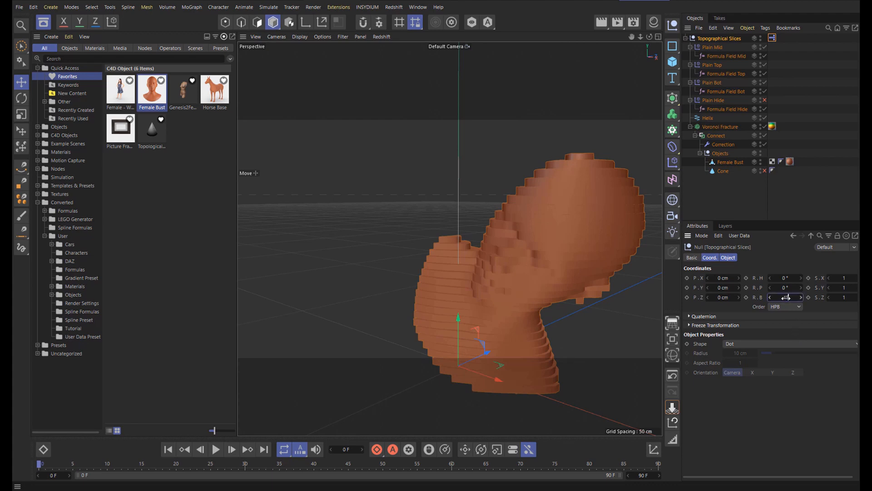
{"action": "key", "text": "Return"}
{"action": "mouse_move", "coordinate": [648, 36]}
{"action": "left_mouse_down"}
{"action": "mouse_move", "coordinate": [750, 37]}
{"action": "mouse_move", "coordinate": [647, 34]}
{"action": "mouse_move", "coordinate": [662, 37]}
{"action": "left_mouse_up"}
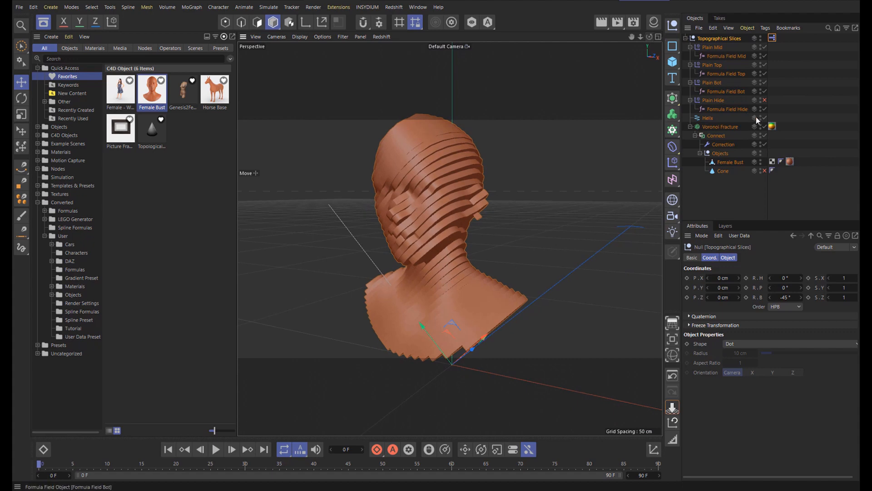
Step: Set the Segment Height of the Topographical Slices XPresso tag to 0.75 and inspect the diagonal slices from the other side
{"action": "left_click", "coordinate": [773, 38]}
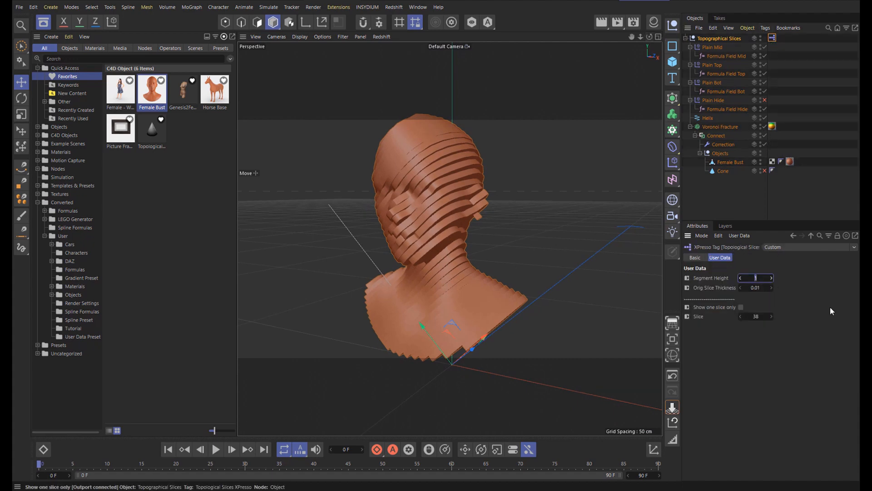
{"action": "type", "text": "0.75"}
{"action": "key", "text": "Return"}
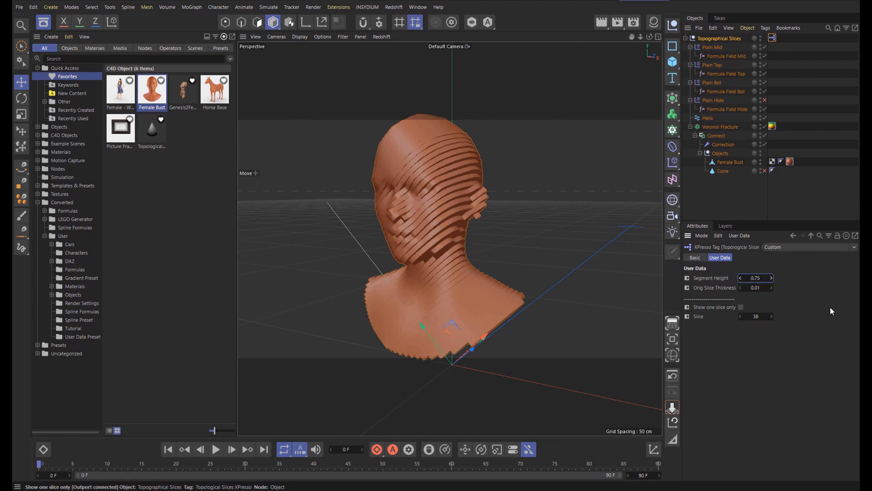
{"action": "left_click_drag", "start_coordinate": [651, 41], "coordinate": [719, 43]}
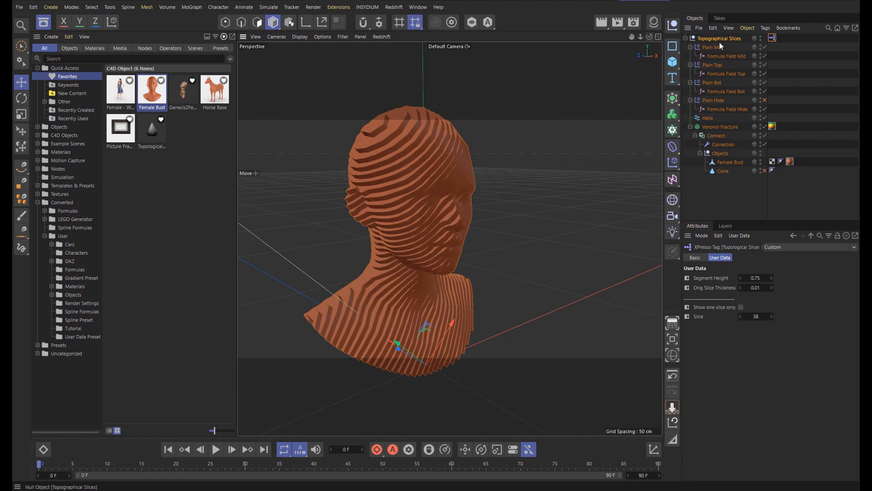